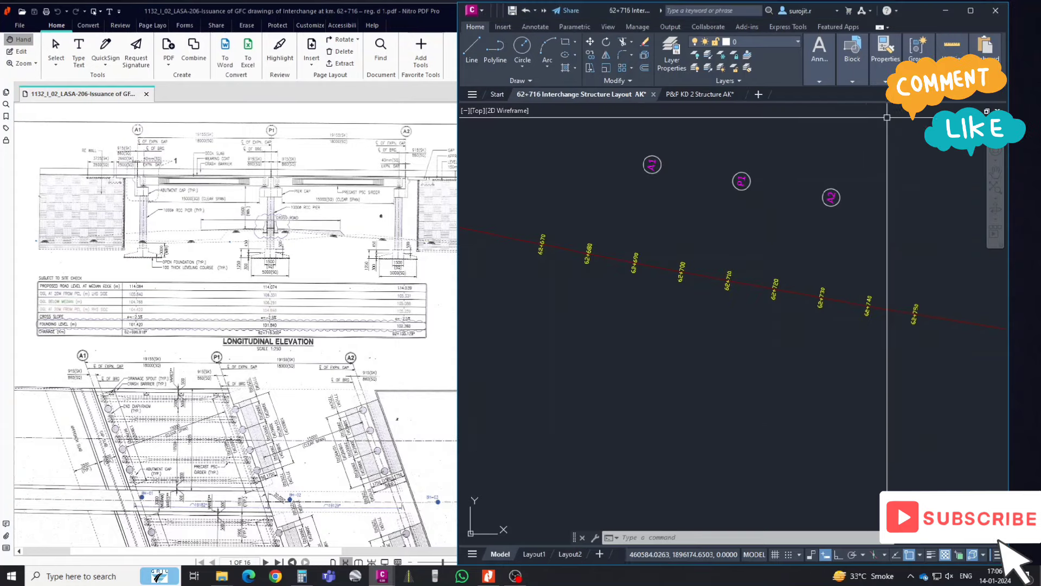
- Hide the screen recorder and maximise the Nitro PDF bridge drawing
left_click(516, 576)
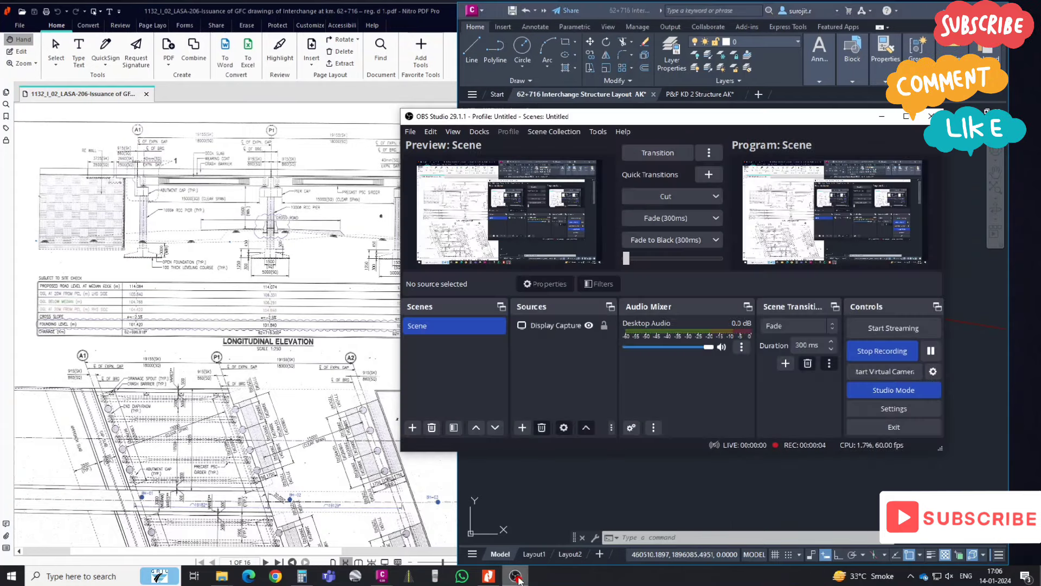
left_click(882, 120)
left_click(365, 282)
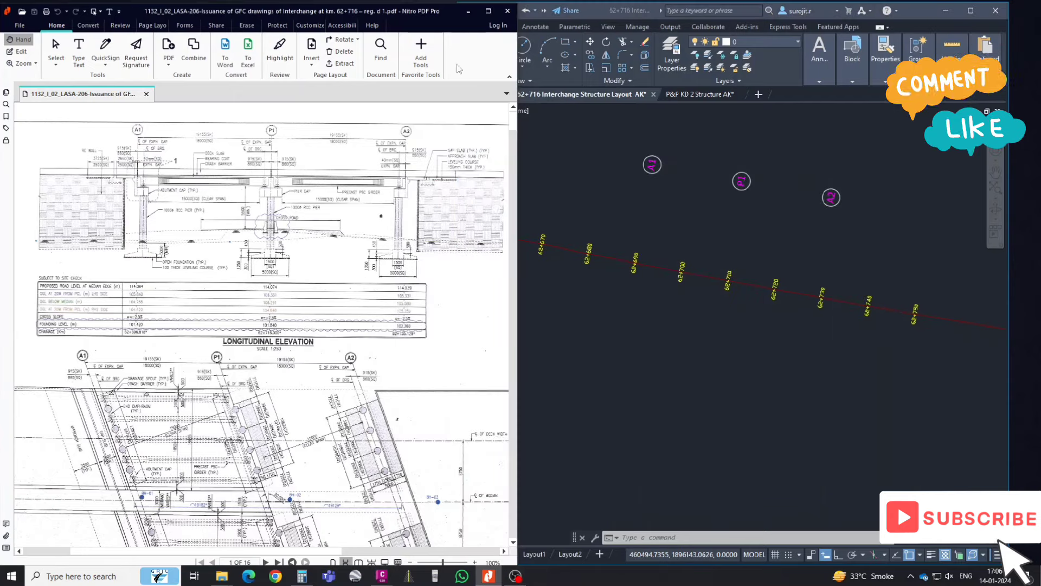
left_click(488, 11)
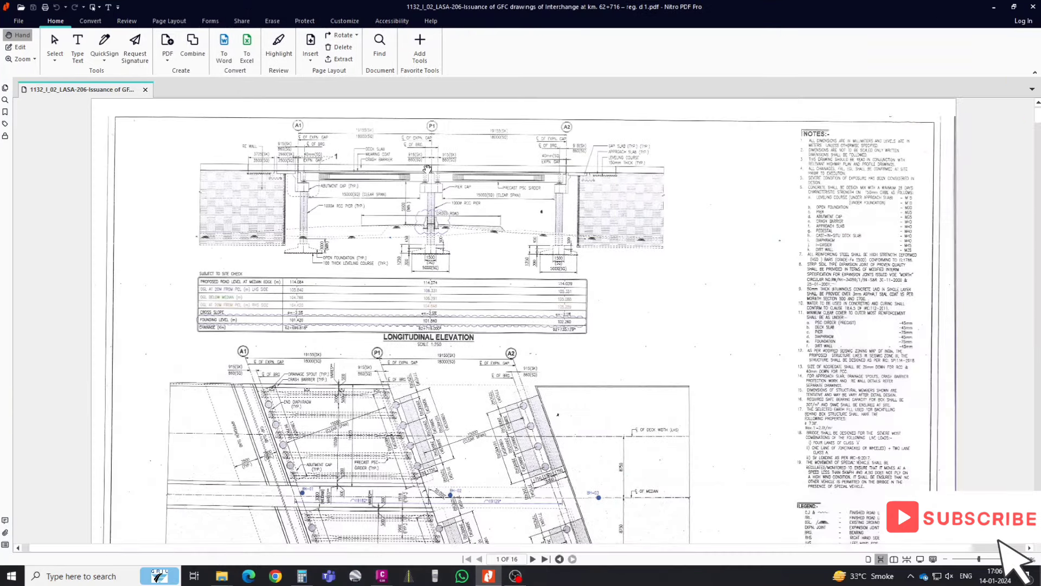
- Zoom and pan around the longitudinal elevation's spans and levels toward the cross-road area
scroll(427, 169, "up", 2, "ctrl")
scroll(414, 158, "up", 1)
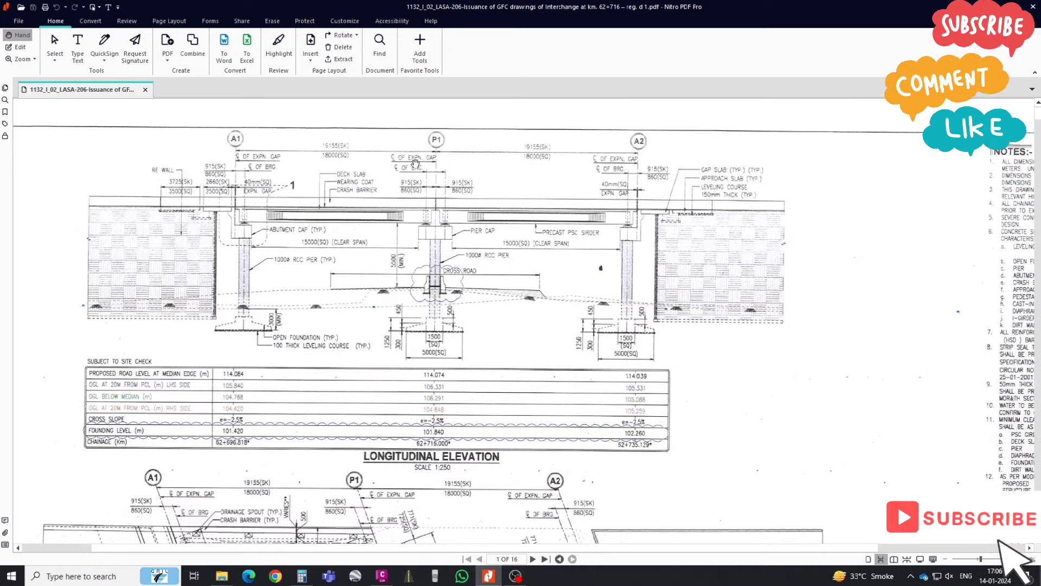
scroll(382, 183, "up", 1, "ctrl")
left_click_drag(382, 182, 410, 207)
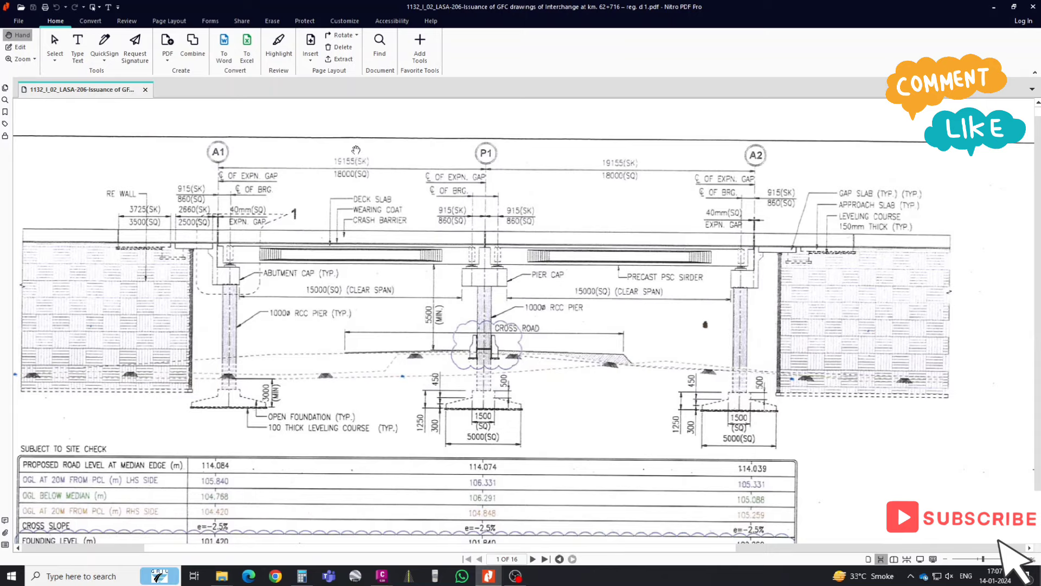
scroll(356, 149, "up", 5, "ctrl")
scroll(336, 204, "down", 5, "ctrl")
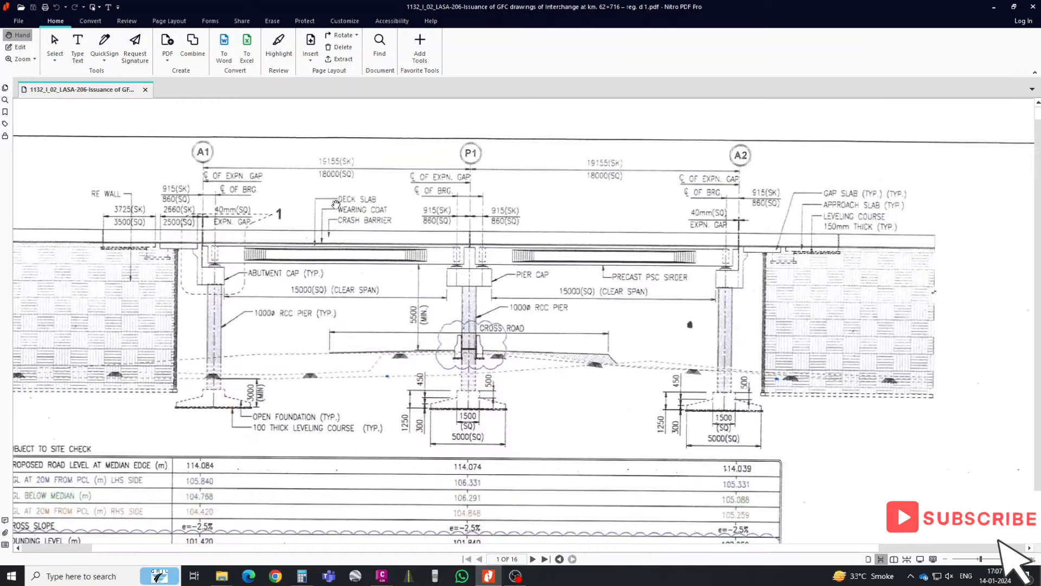
scroll(335, 204, "down", 3, "ctrl")
scroll(462, 165, "up", 5, "ctrl")
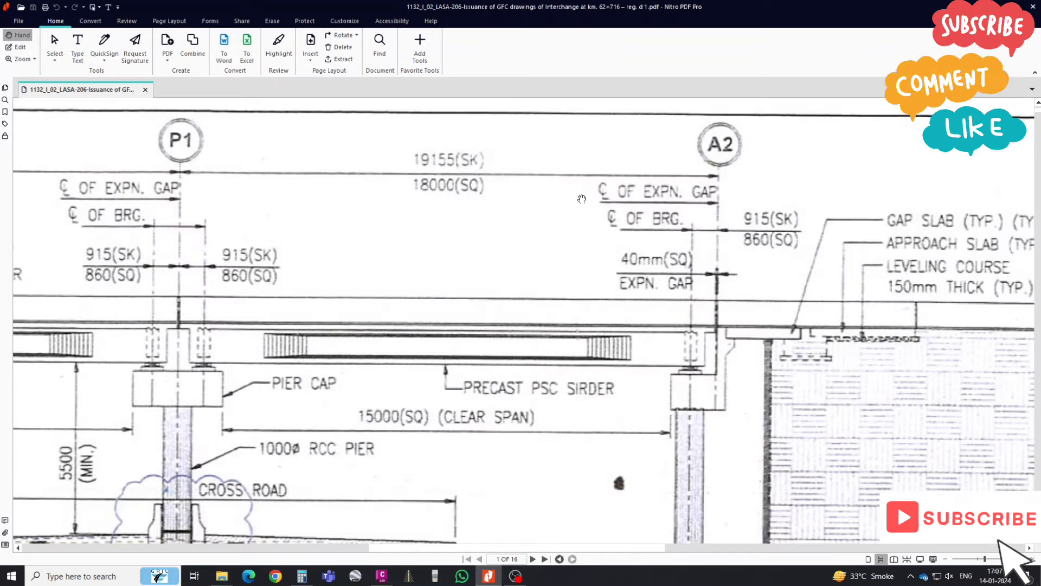
scroll(582, 199, "down", 3, "ctrl")
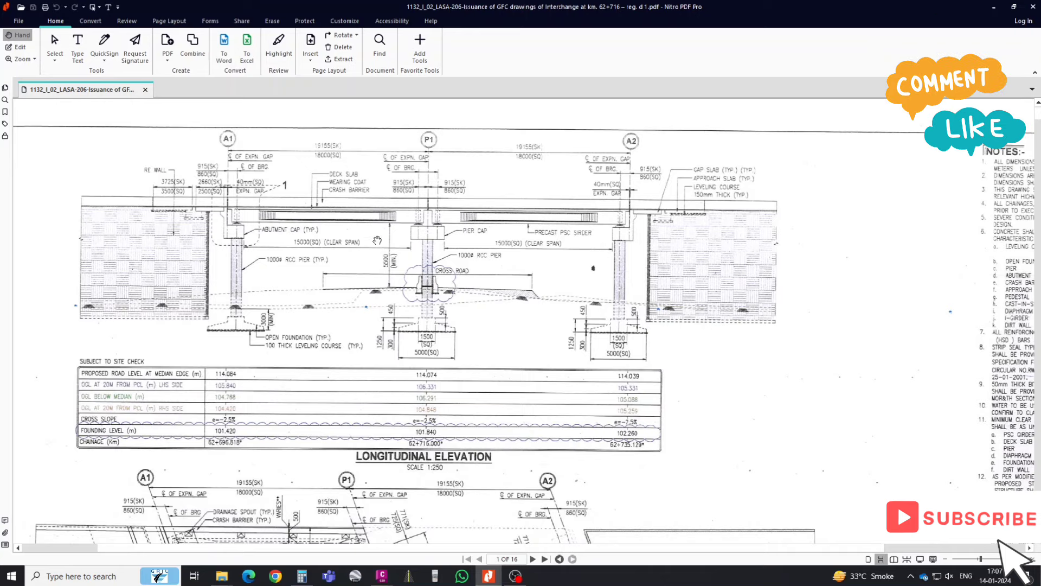
scroll(381, 174, "up", 1, "ctrl")
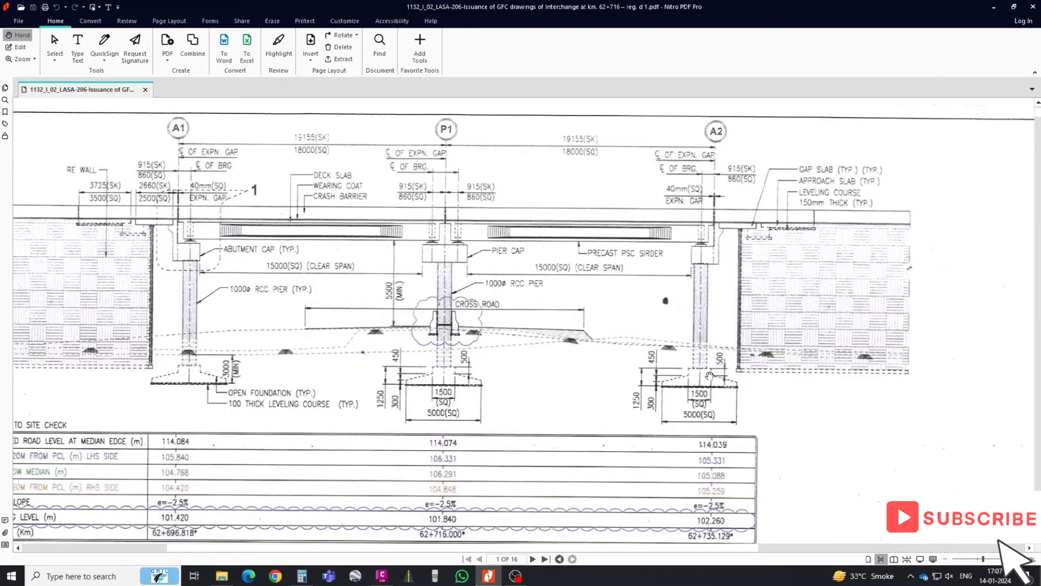
- Select all on the page, clear it, and keep reviewing the levels and chainages
key("ctrl+a")
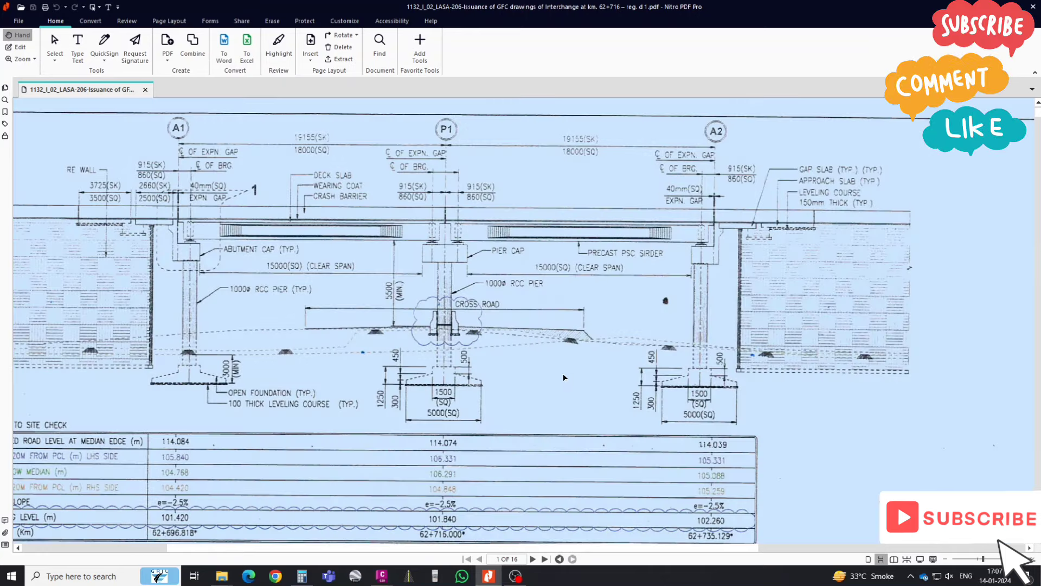
left_click(496, 377)
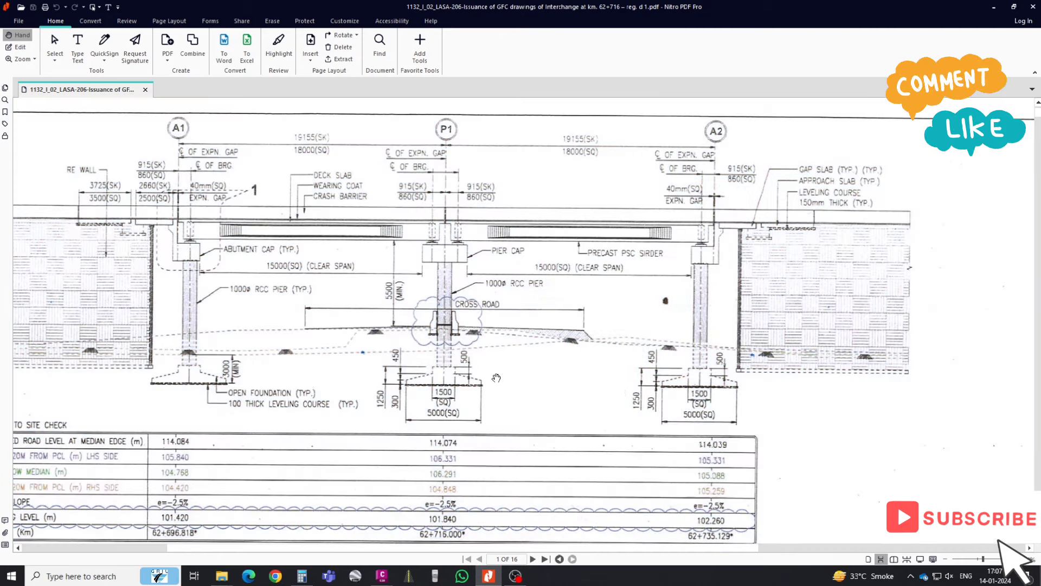
scroll(496, 378, "down", 3)
scroll(442, 444, "up", 2, "ctrl")
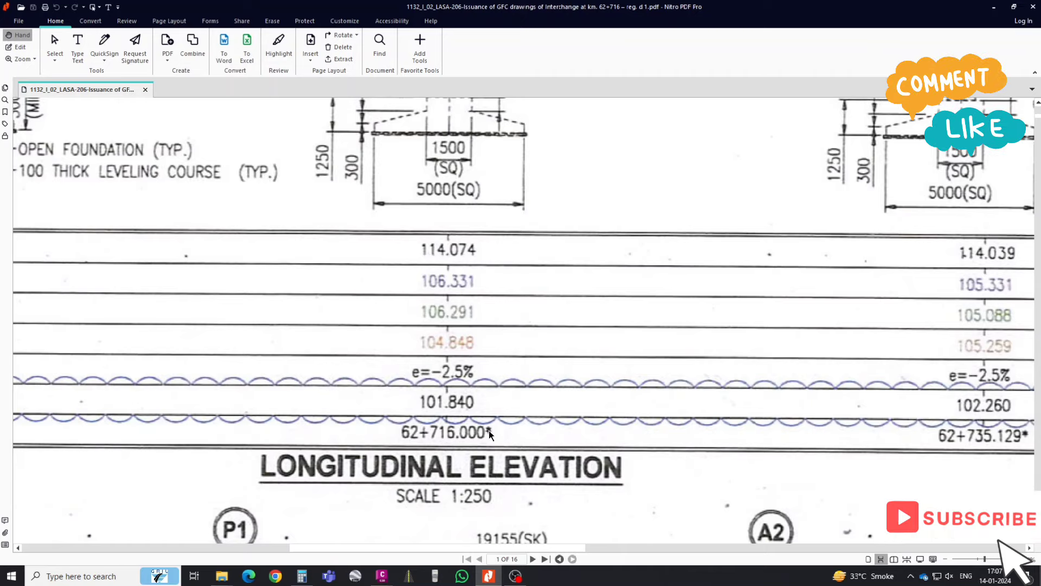
scroll(493, 431, "down", 1, "ctrl")
scroll(493, 432, "down", 1, "ctrl")
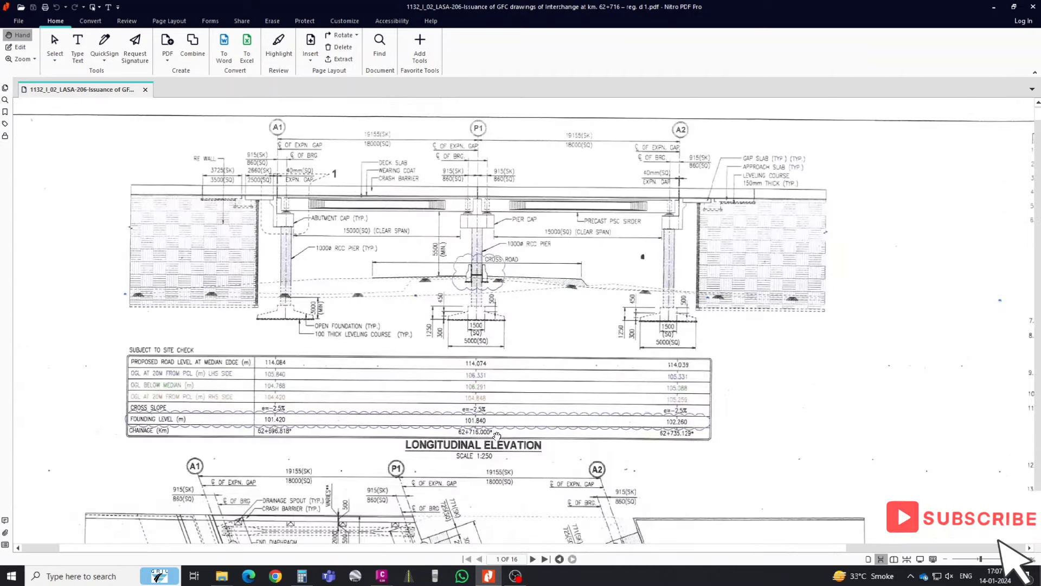
scroll(284, 439, "up", 1, "ctrl")
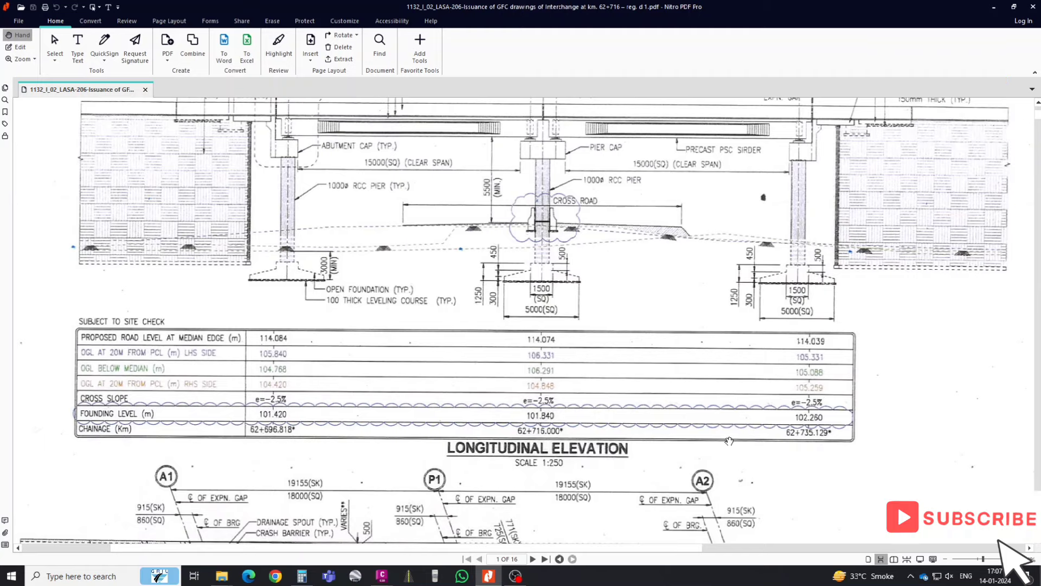
scroll(382, 347, "up", 3)
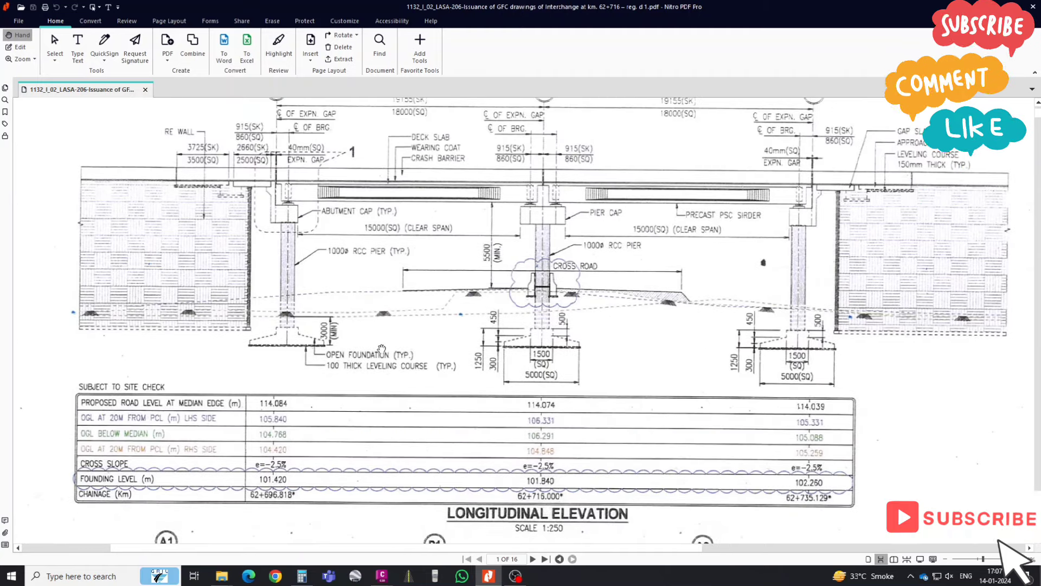
scroll(382, 348, "up", 1)
scroll(512, 369, "up", 1)
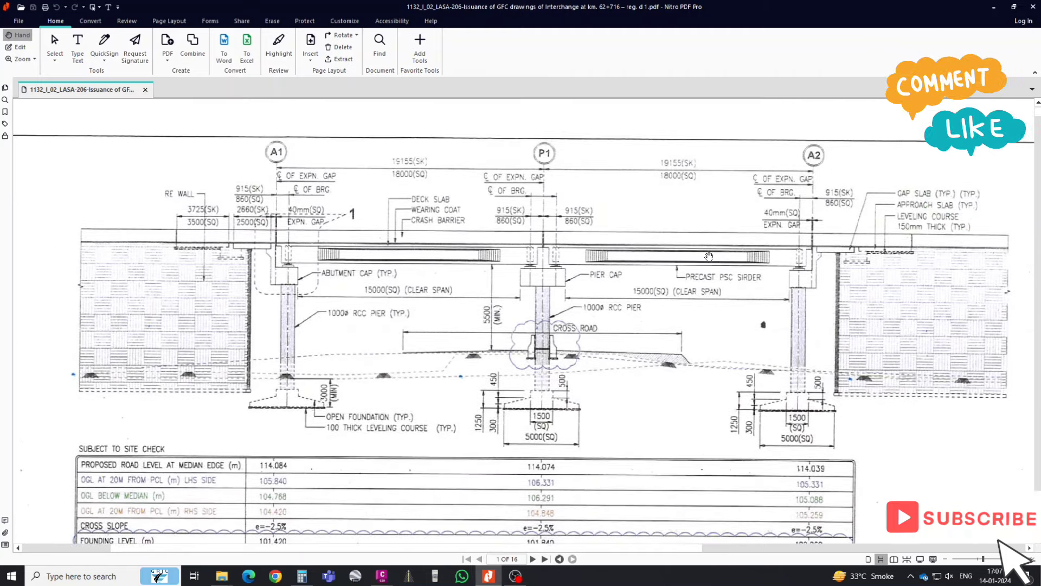
scroll(498, 326, "down", 1)
scroll(485, 262, "down", 2)
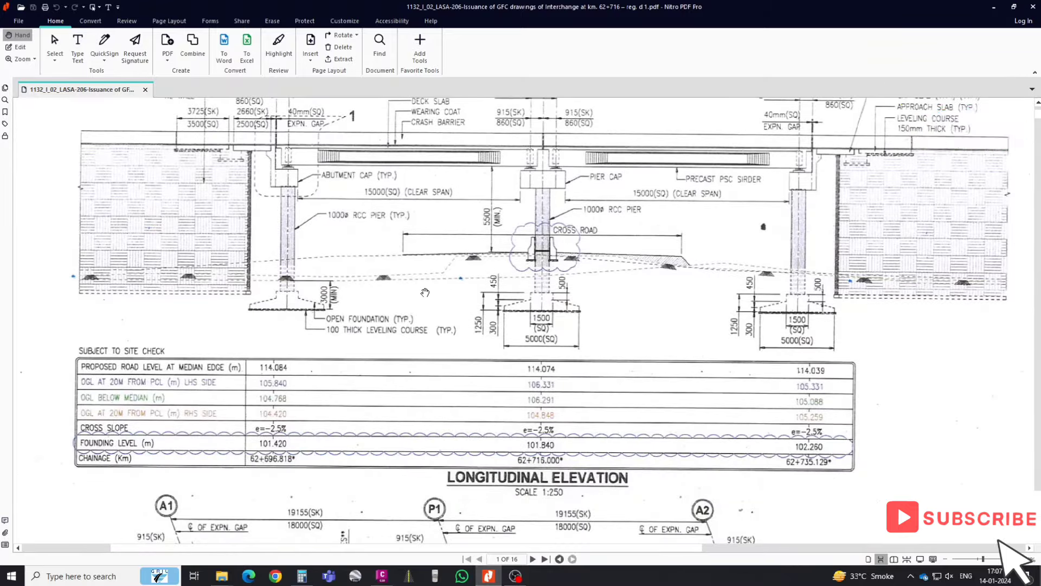
- Restore the PDF window beside the AutoCAD plan and zoom the plan
left_click(1012, 8)
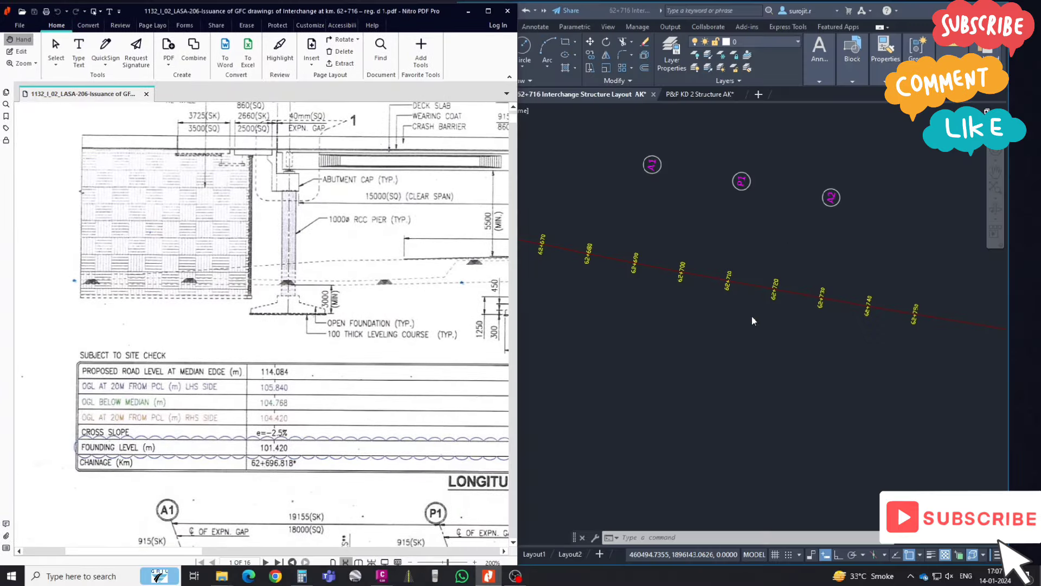
scroll(767, 293, "down", 3)
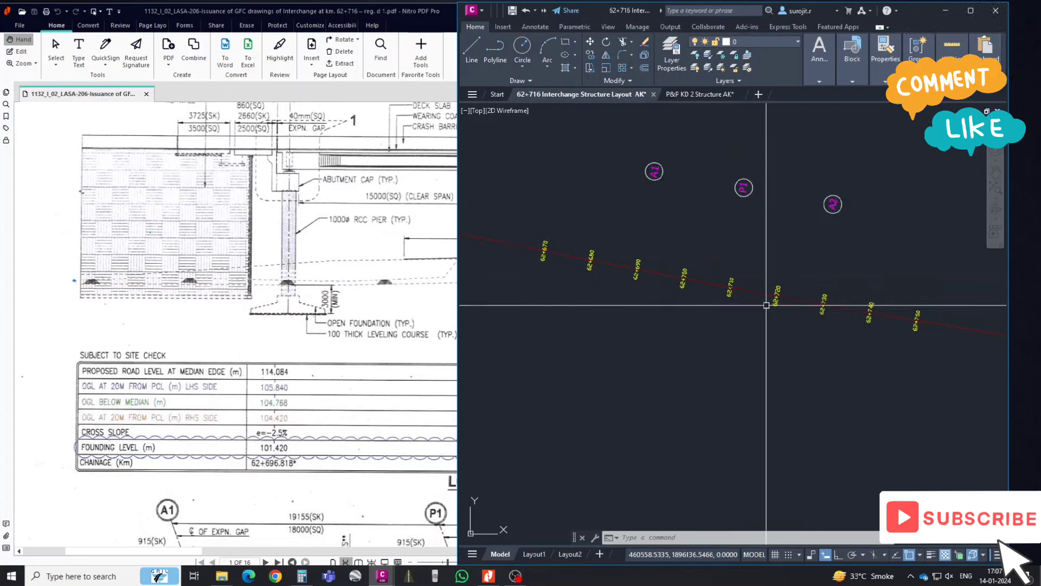
scroll(743, 297, "up", 3)
scroll(732, 295, "up", 2)
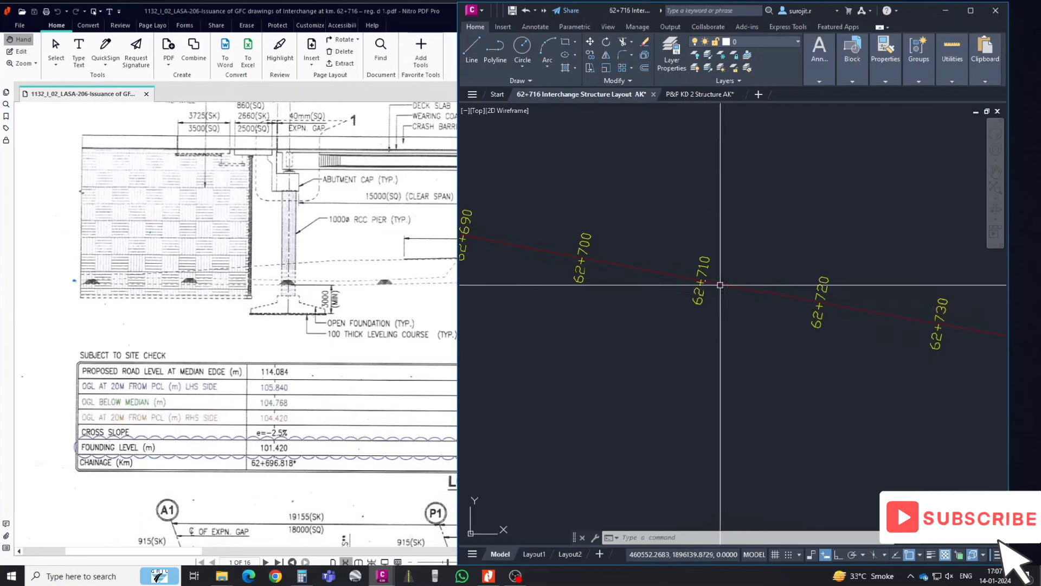
scroll(710, 285, "up", 4)
- Erase the stray object near the 62+710 chainage label
left_click(704, 284)
left_click(663, 289)
key("Delete")
scroll(663, 289, "down", 4)
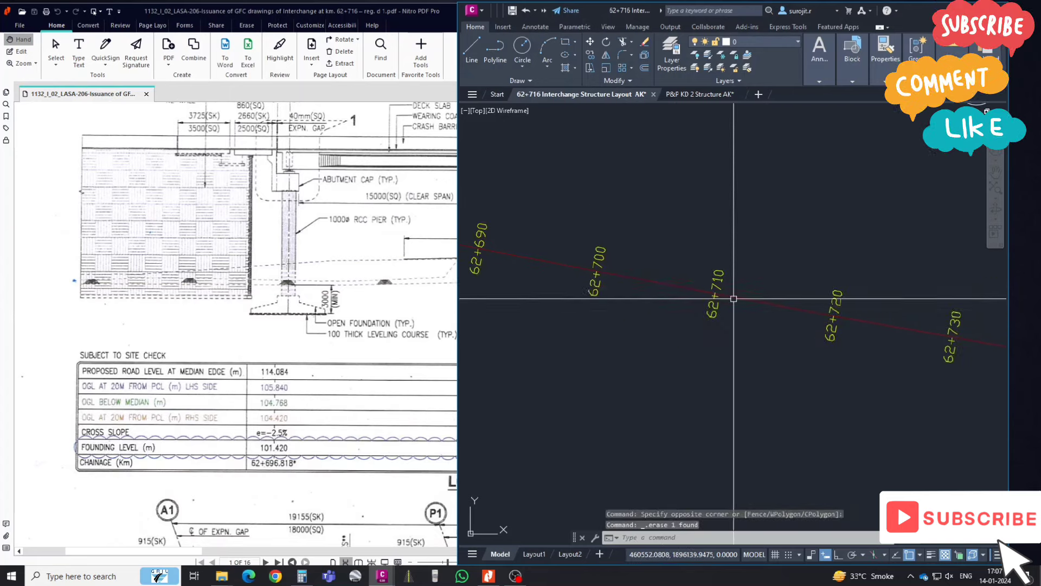
scroll(732, 206, "down", 2)
- Select the A1, P1 and A2 bubbles, then cancel the selection
left_click(632, 185)
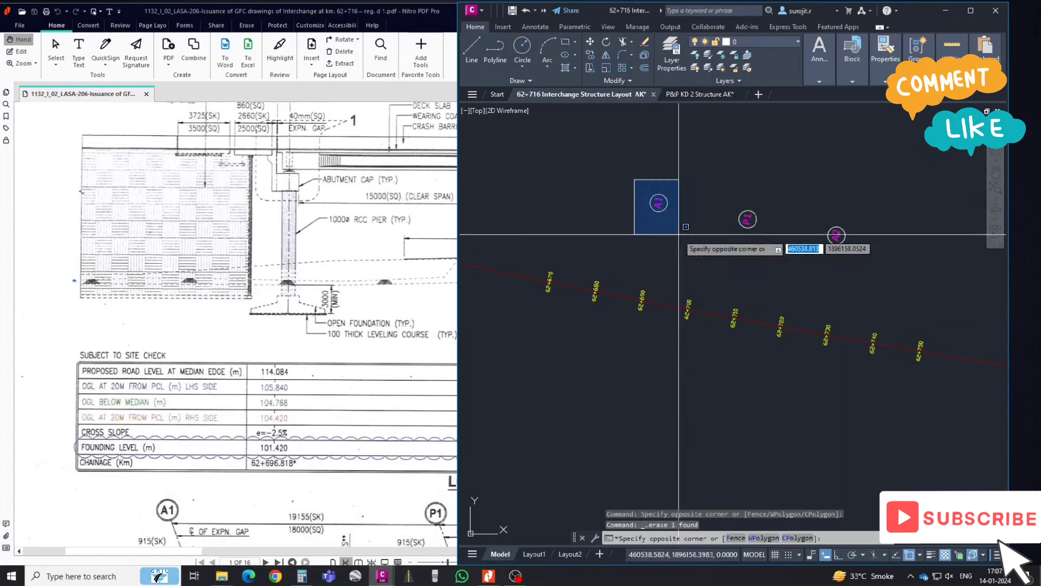
left_click(698, 236)
left_click(841, 262)
left_click(691, 194)
key("Escape")
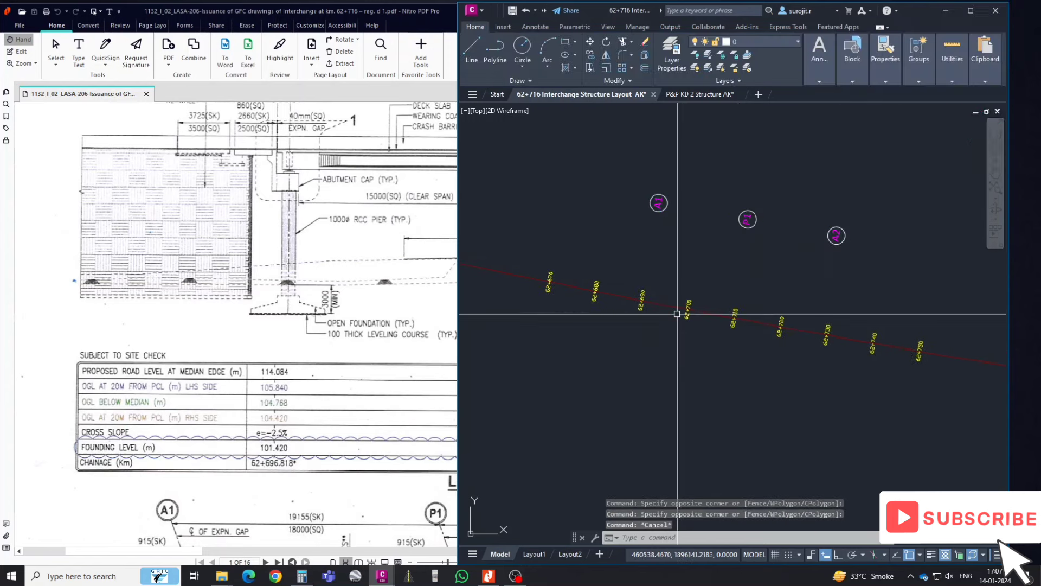
scroll(675, 315, "up", 2)
scroll(800, 365, "down", 2)
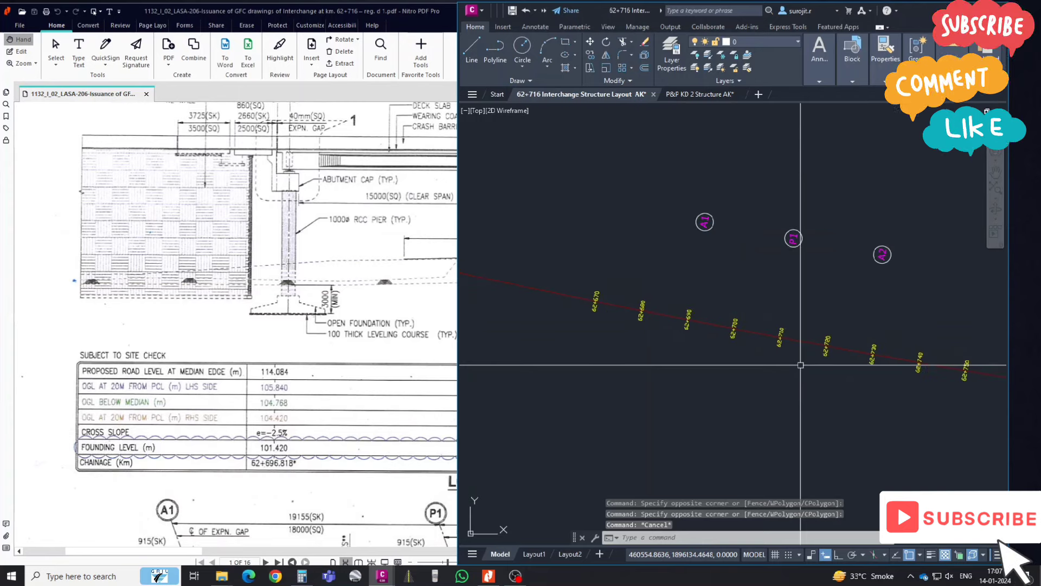
- Pan the PDF elevation to P1's chainage 62+716.000, then return to AutoCAD
left_click(344, 329)
scroll(344, 329, "up", 3)
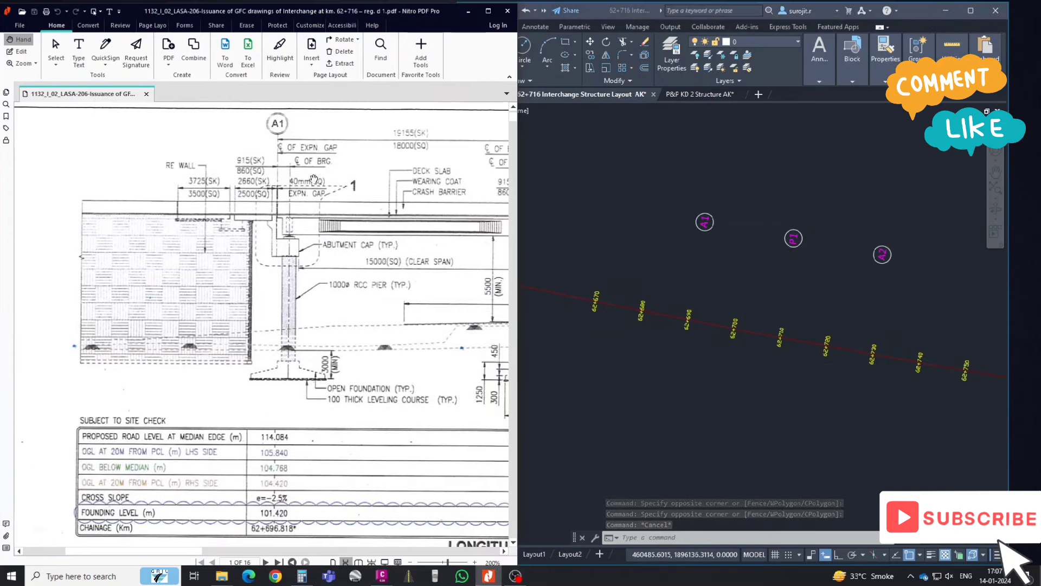
left_click_drag(314, 179, 136, 212)
mouse_move(415, 220)
left_mouse_down()
mouse_move(249, 220)
mouse_move(324, 230)
left_mouse_up()
scroll(315, 380, "down", 2)
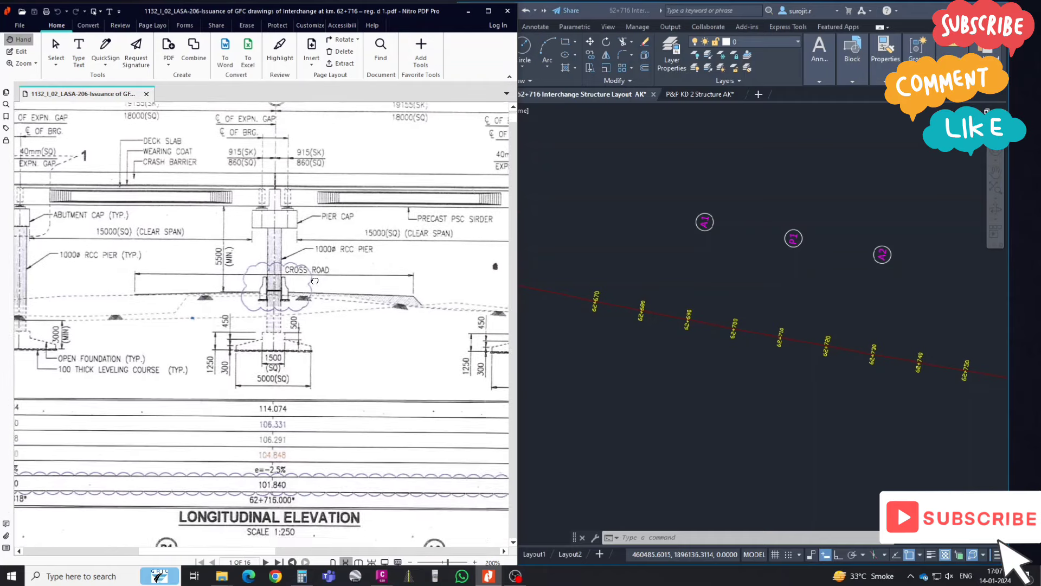
scroll(323, 410, "down", 2)
scroll(292, 465, "up", 2, "ctrl")
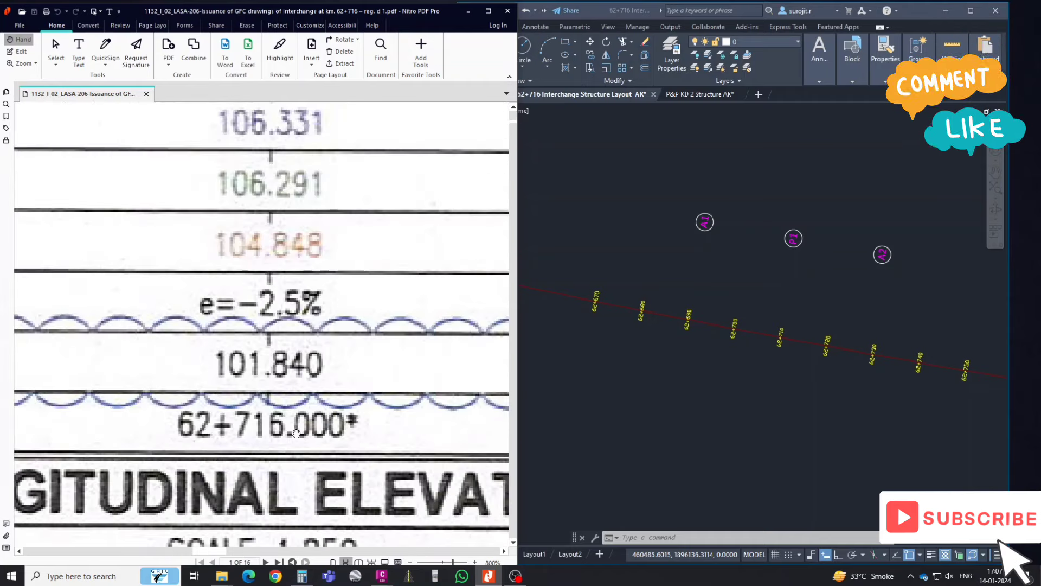
scroll(297, 432, "down", 2, "ctrl")
left_click(746, 392)
scroll(790, 337, "up", 3)
scroll(790, 336, "up", 2)
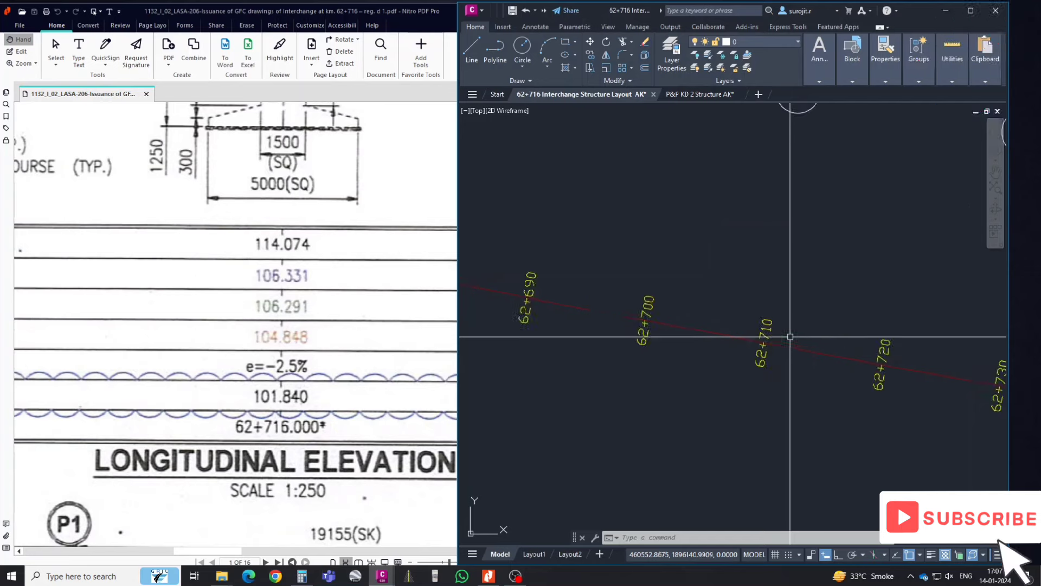
scroll(790, 337, "up", 2)
- Draw a radius-6 circle centred on the 62+710 chainage point
left_click(775, 358)
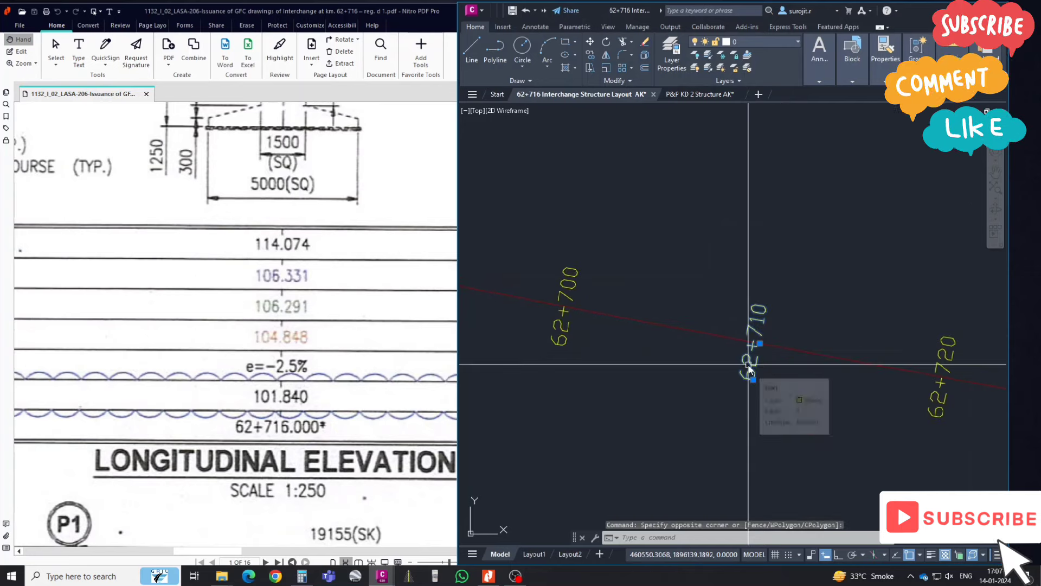
type("C")
key("Return")
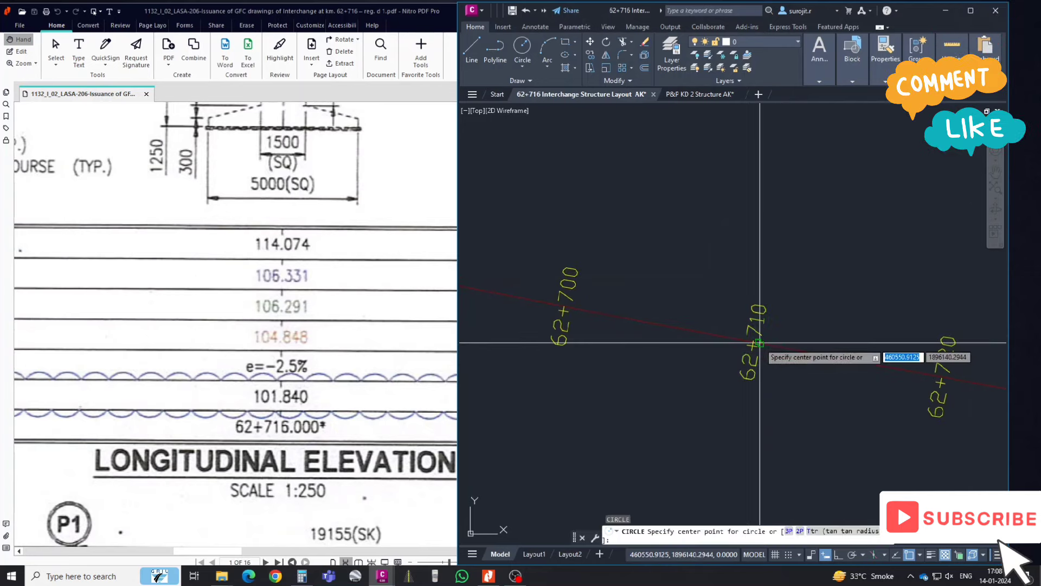
left_click(760, 343)
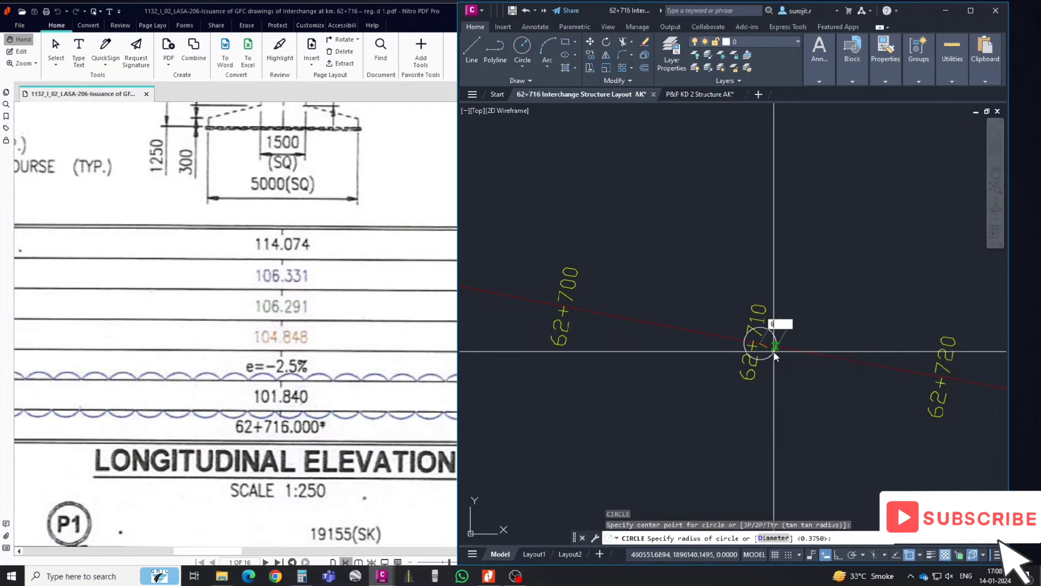
key("Return")
key("Escape")
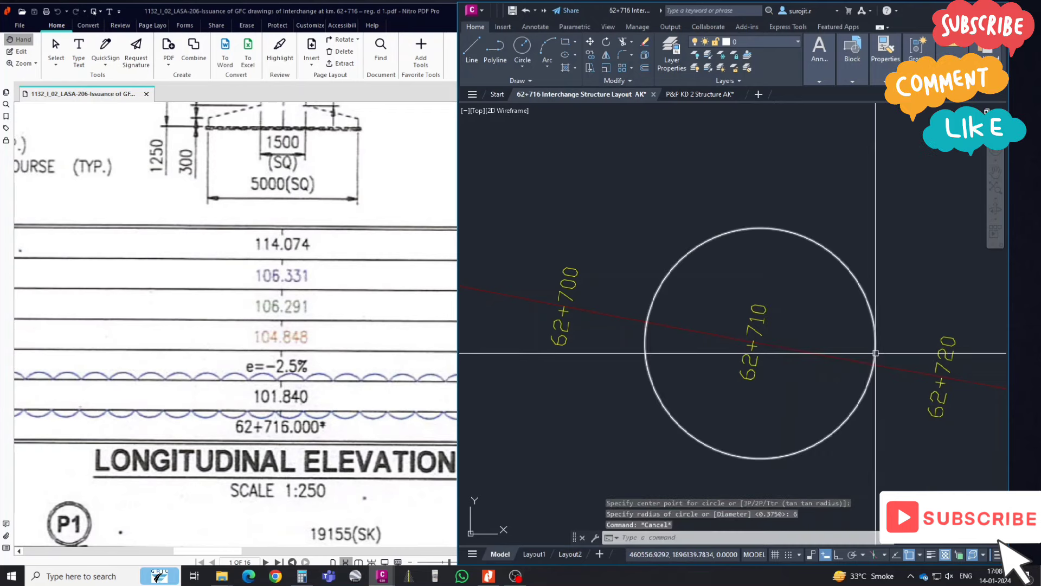
left_click(875, 352)
key("Escape")
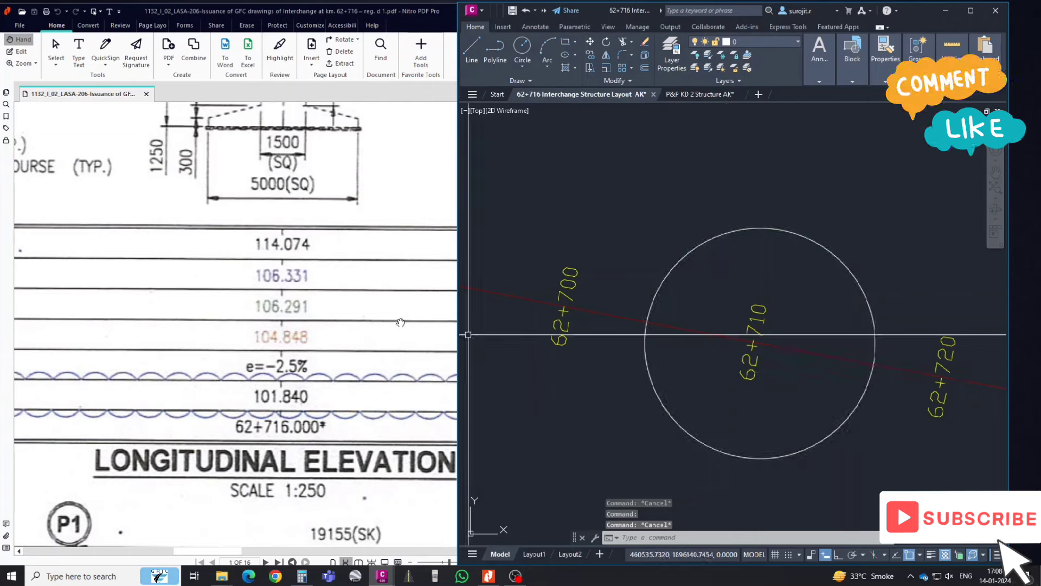
- Check the 19155 span length on the PDF elevation
left_click(401, 322)
scroll(357, 325, "down", 3, "ctrl")
scroll(345, 265, "up", 2, "ctrl")
scroll(334, 266, "up", 1)
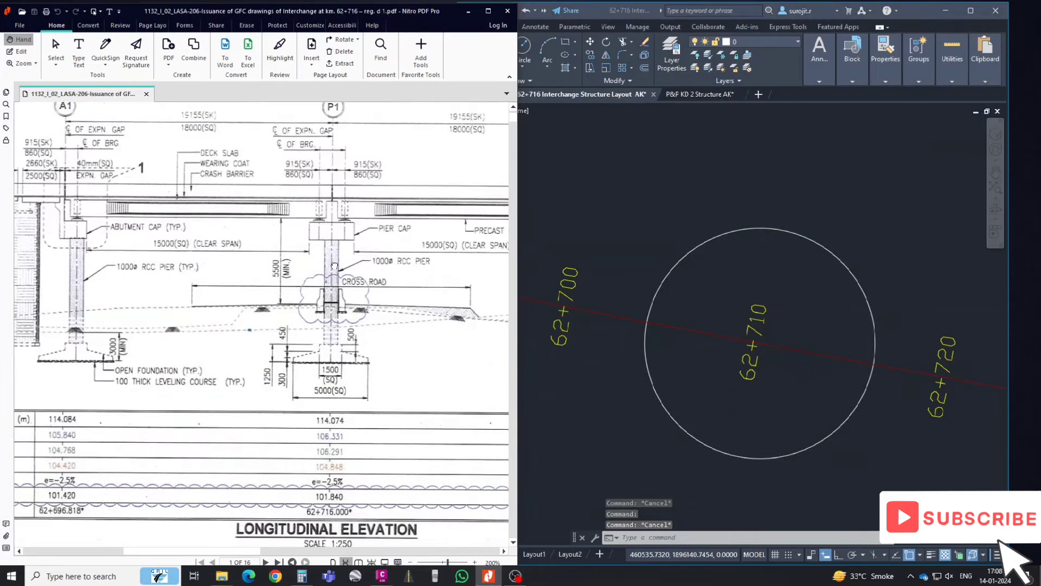
scroll(335, 265, "up", 1)
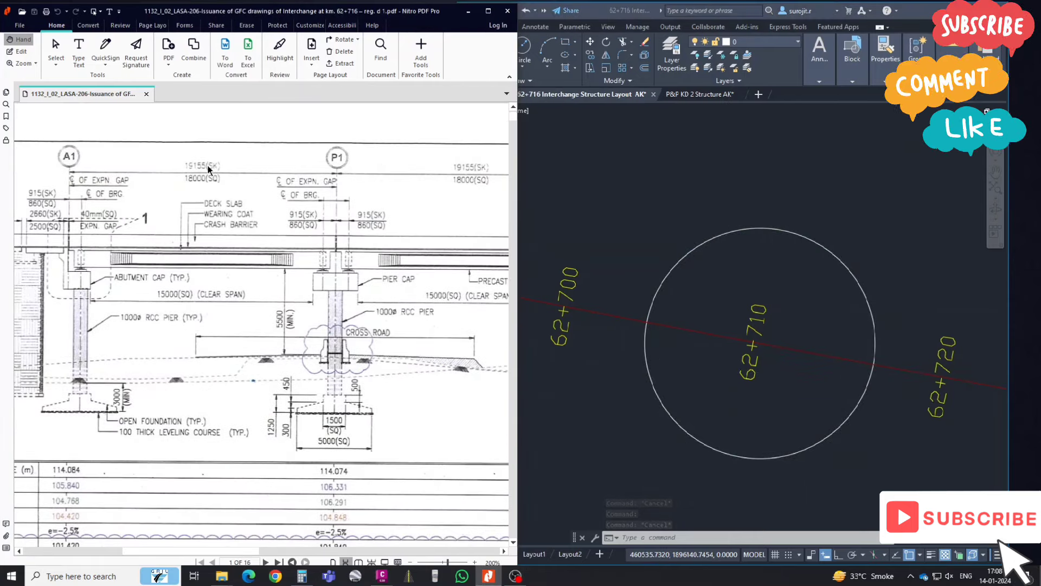
scroll(208, 168, "up", 3, "ctrl")
scroll(301, 201, "down", 3, "ctrl")
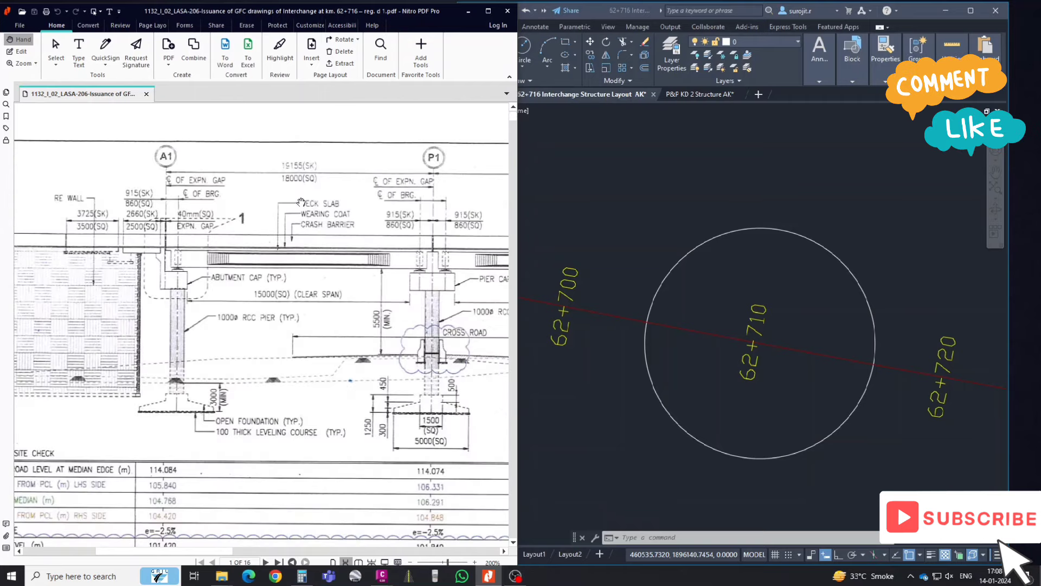
- Draw a radius-19.155 circle centred at the small circle's right edge on the alignment
left_click(538, 235)
key("Escape")
key("Escape")
type("C")
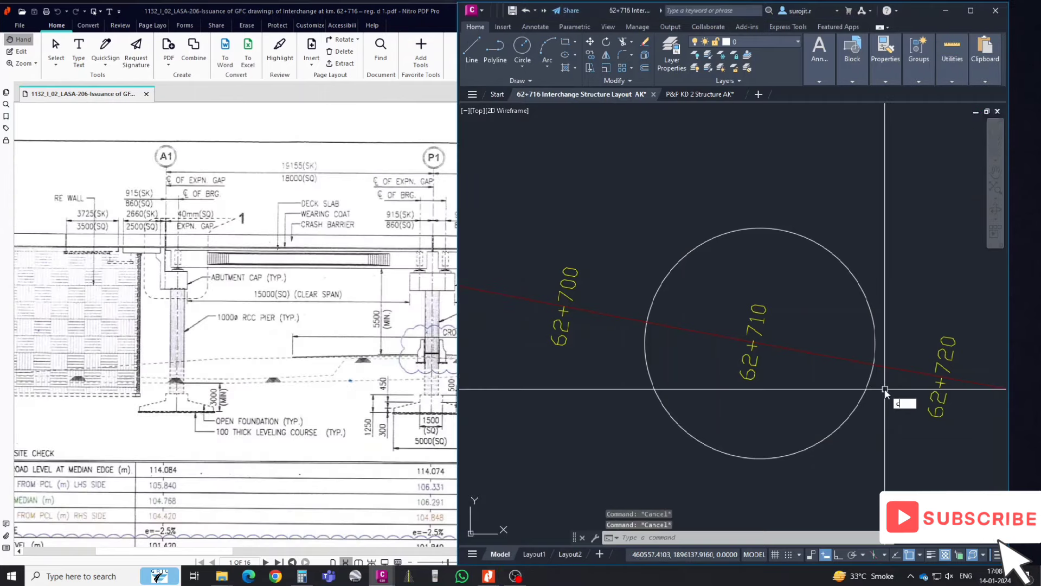
key("Return")
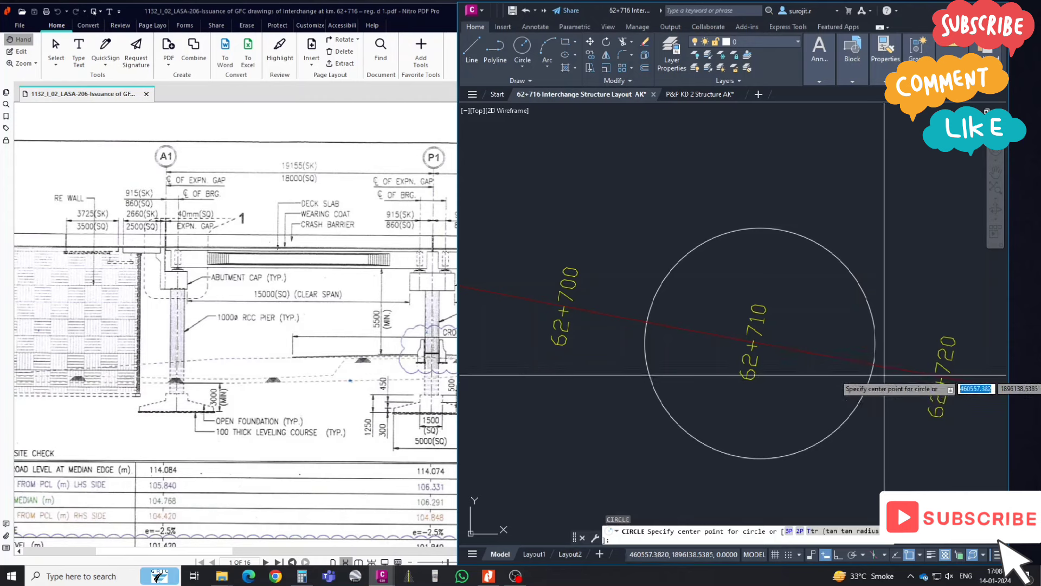
left_click(872, 364)
type("9.155")
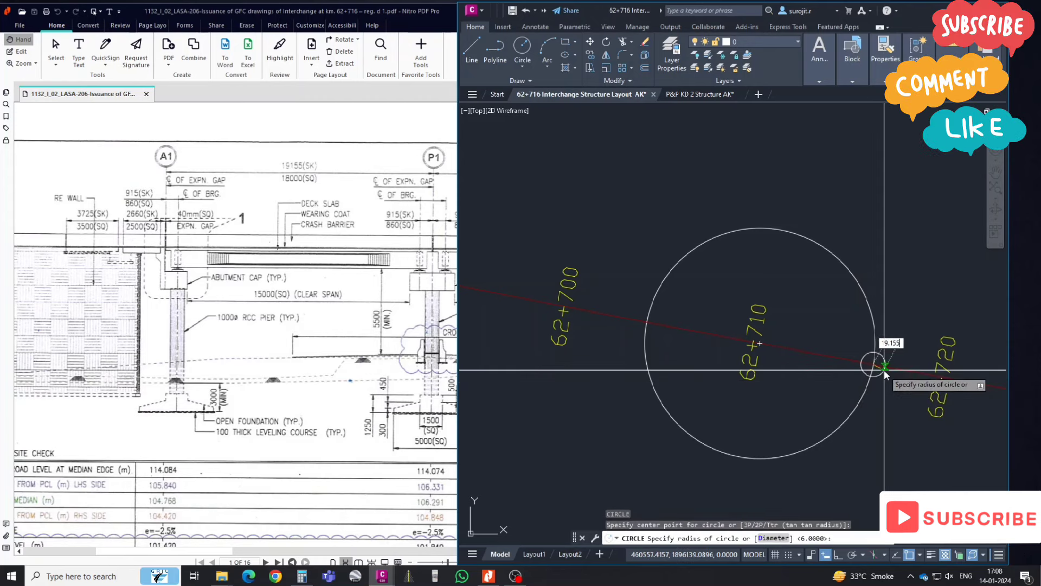
key("Return")
scroll(752, 406, "down", 3)
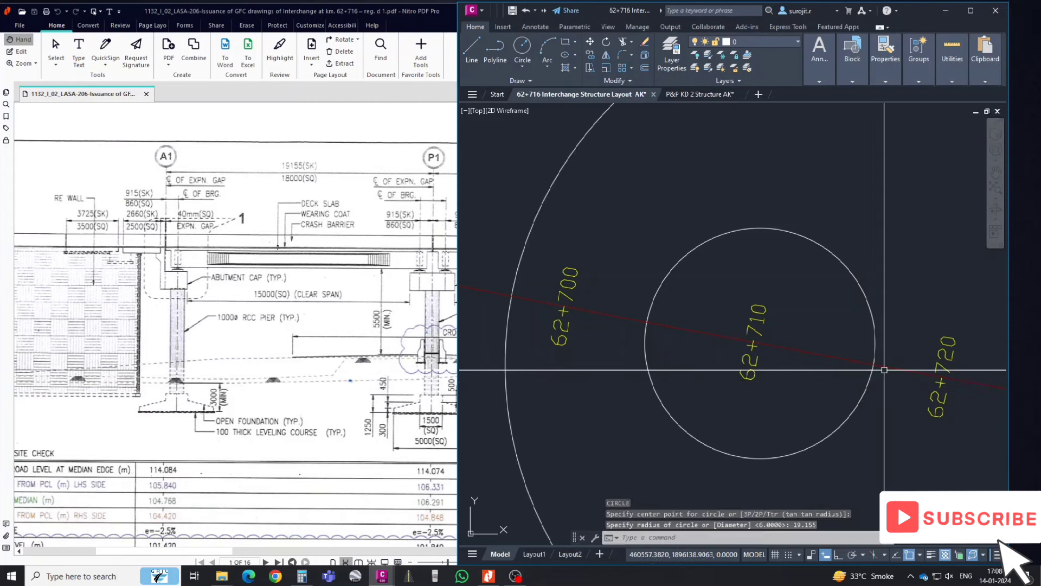
key("Escape")
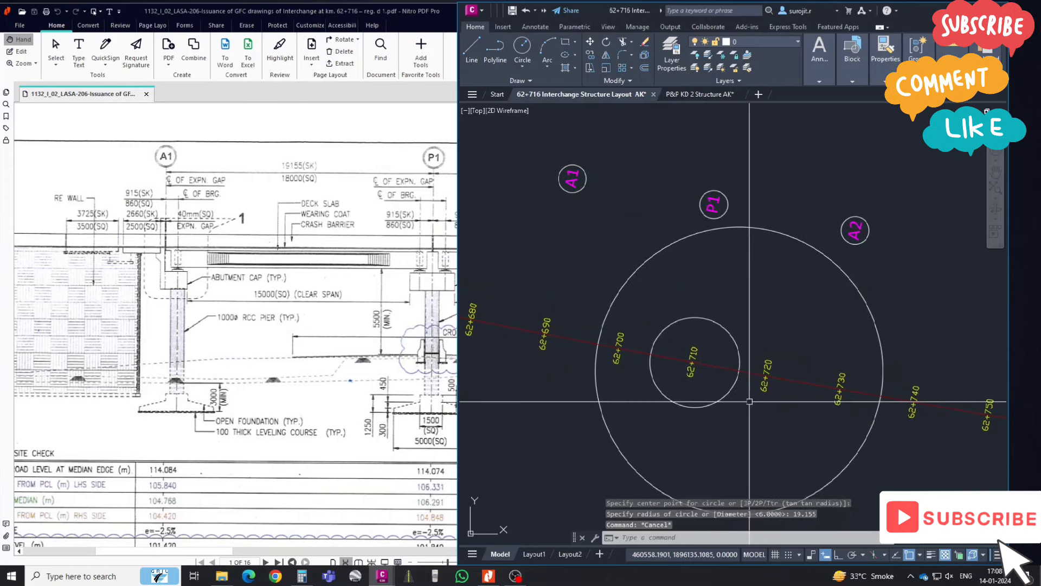
type("PL")
- Draw a polyline between the large circle's two crossings of the alignment
key("Return")
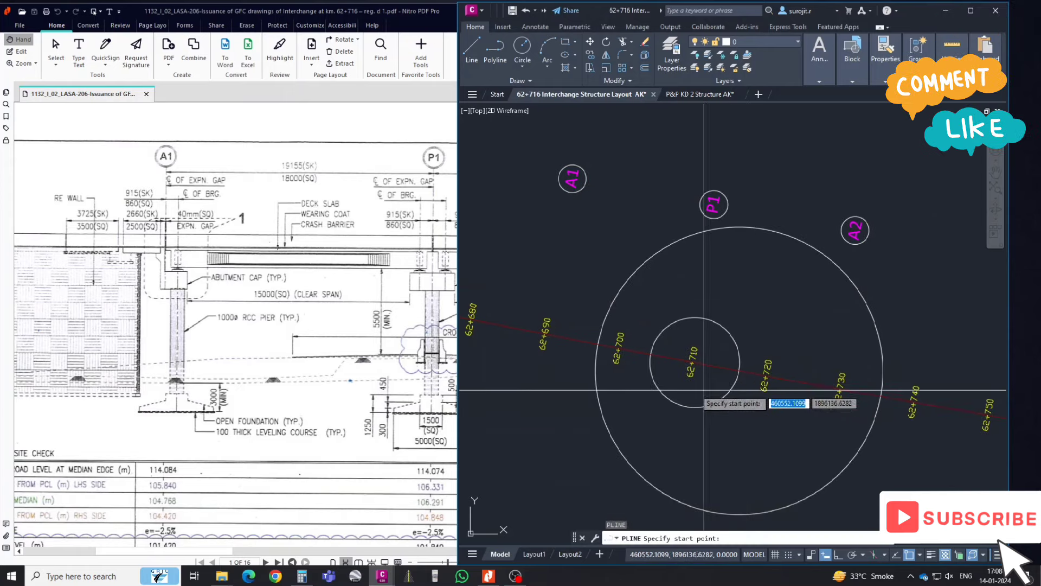
left_click(597, 344)
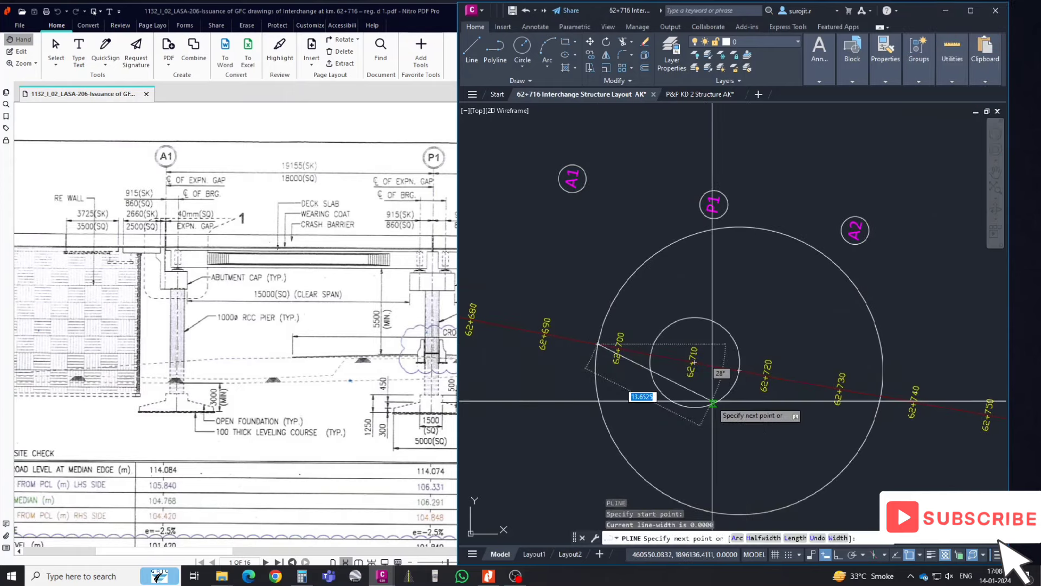
left_click(880, 396)
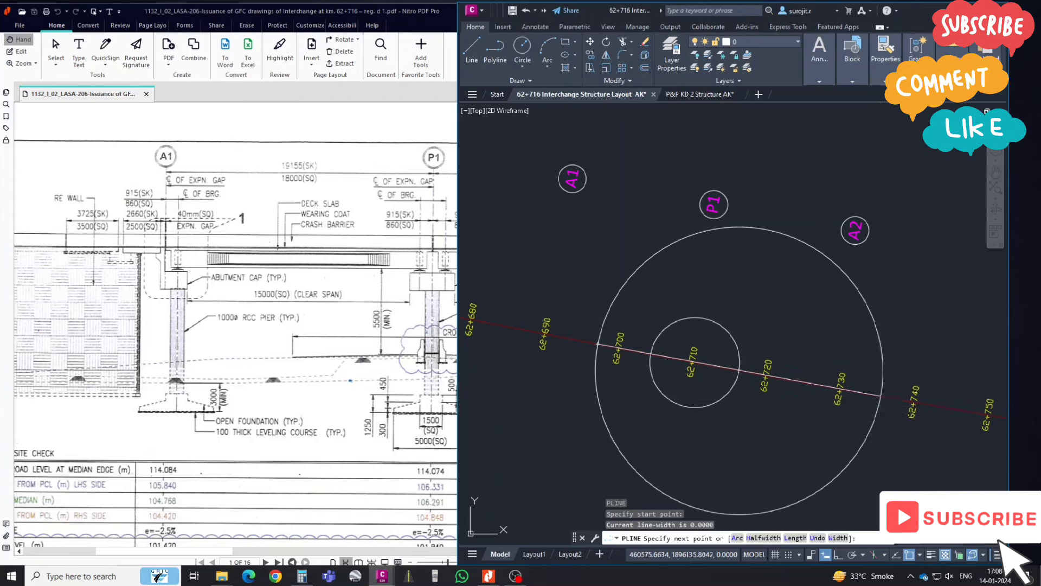
key("Escape")
scroll(668, 366, "down", 5)
scroll(662, 354, "down", 3)
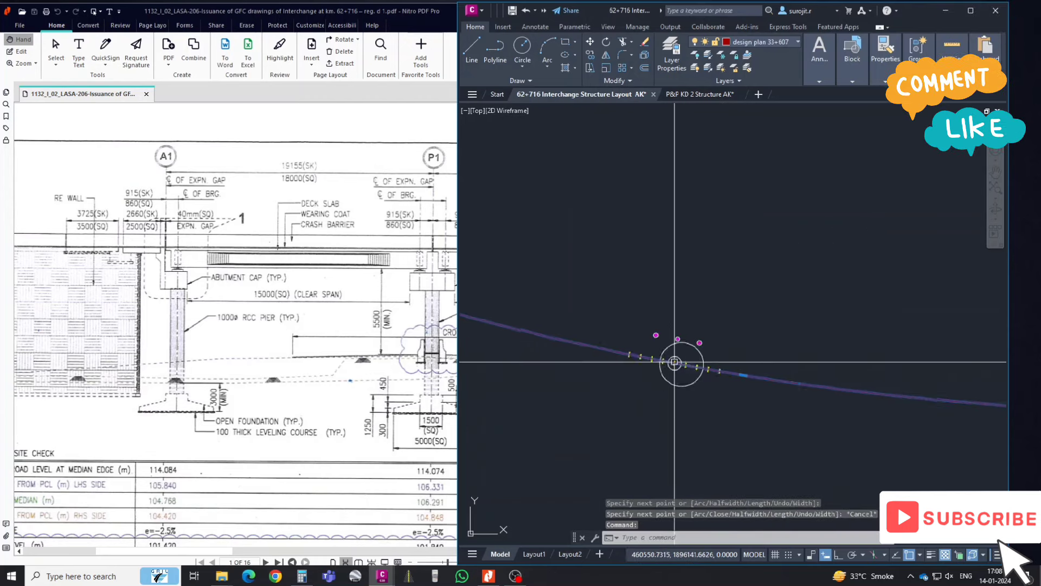
- Select and inspect the red alignment line
left_click(790, 374)
scroll(780, 385, "down", 1)
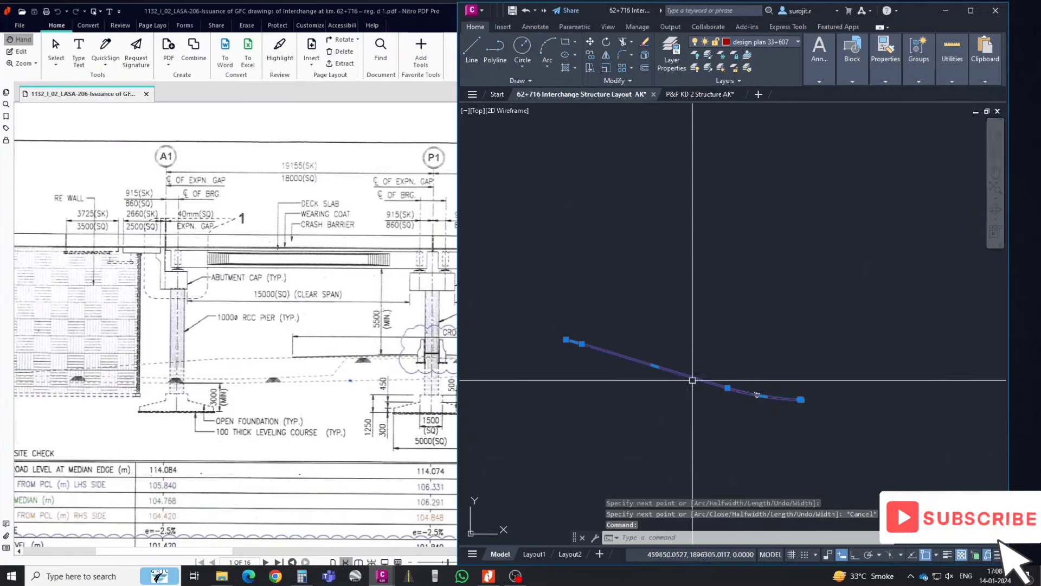
scroll(781, 393, "up", 3)
scroll(802, 395, "up", 2)
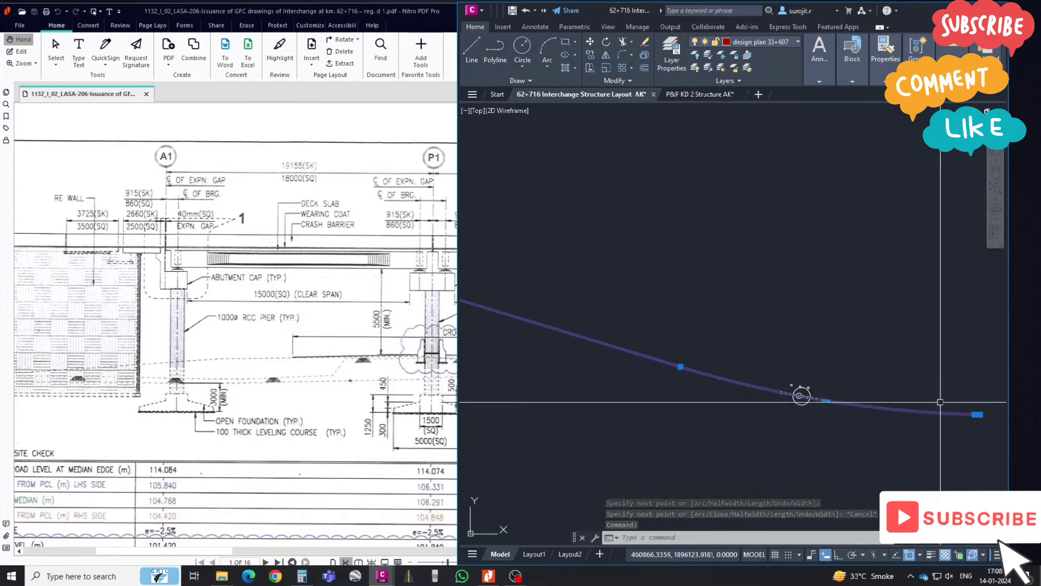
scroll(791, 388, "up", 3)
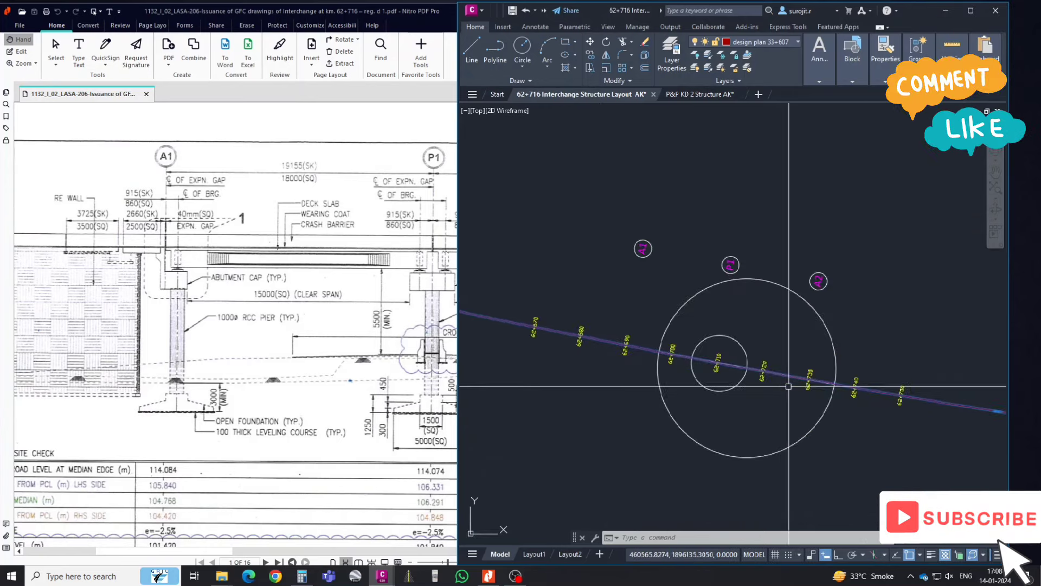
key("Escape")
scroll(700, 363, "up", 3)
scroll(839, 361, "up", 1)
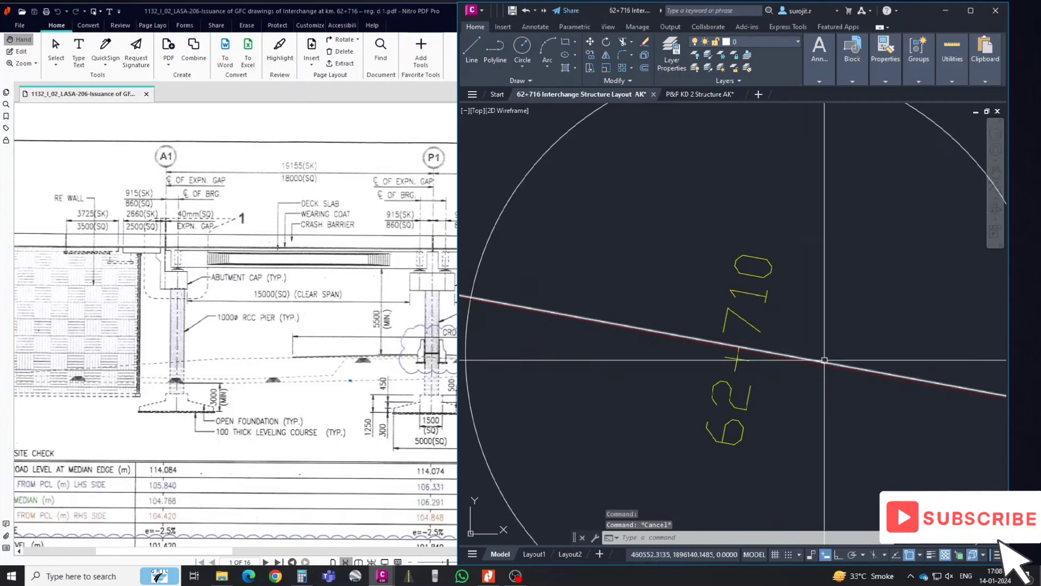
- Select the new polyline and check it against all the circles
left_click(825, 360)
scroll(868, 337, "down", 3)
scroll(594, 305, "up", 3)
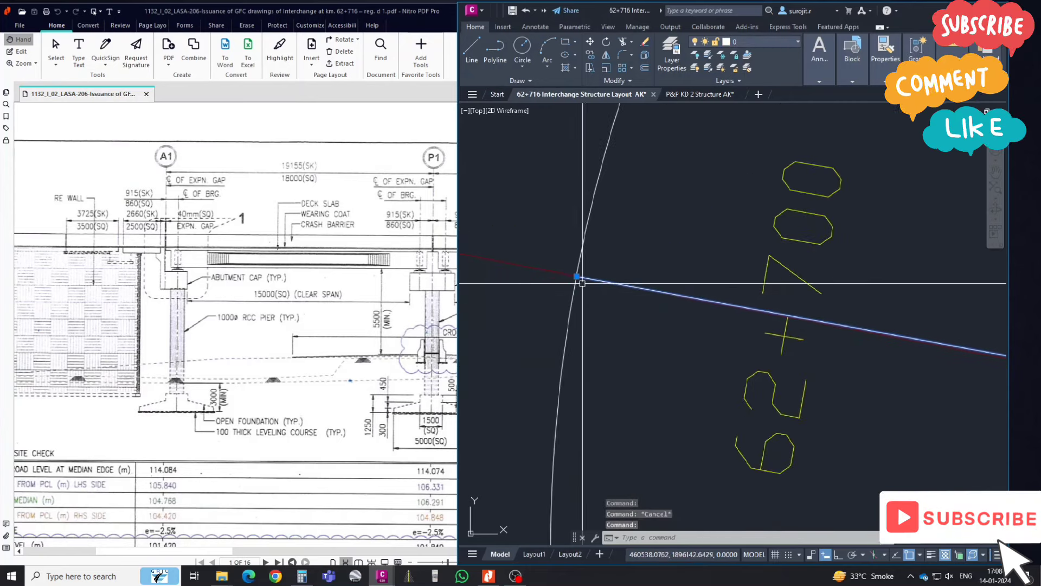
scroll(594, 307, "down", 2)
scroll(616, 330, "down", 1)
middle_click_drag(879, 395, 640, 369)
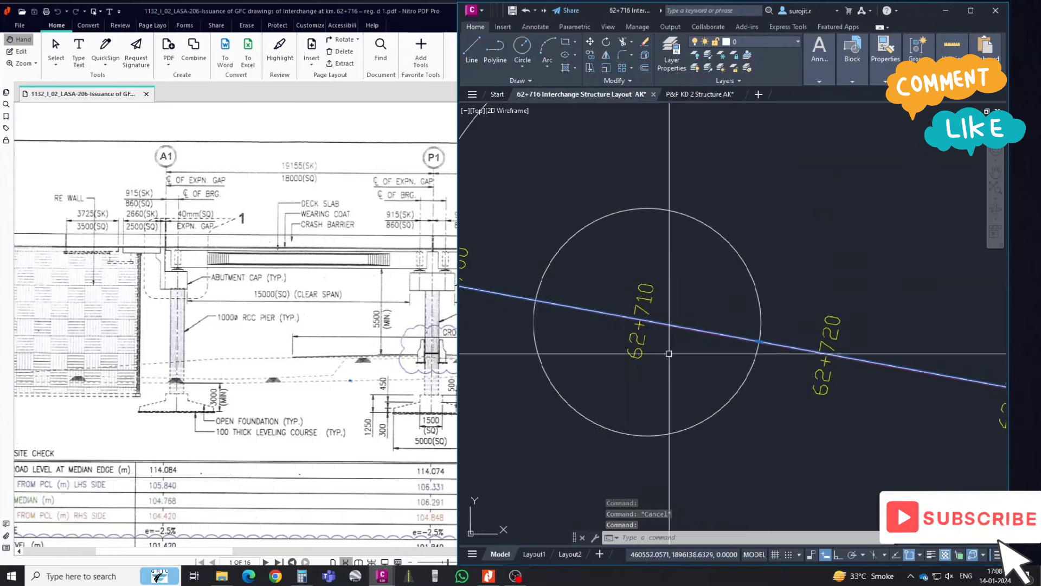
scroll(640, 369, "down", 3)
scroll(985, 398, "up", 5)
scroll(985, 398, "down", 3)
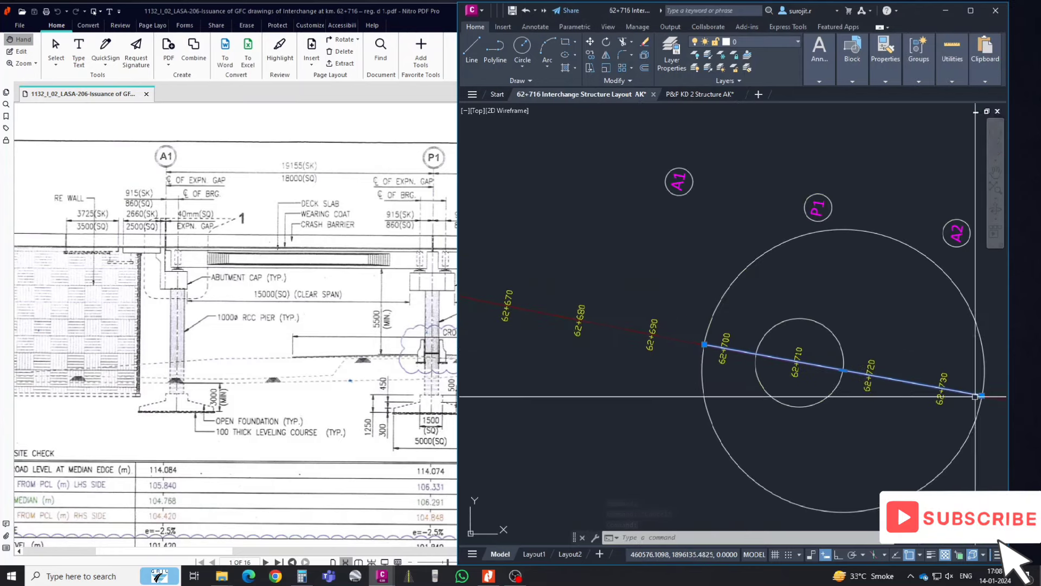
scroll(857, 374, "up", 3)
scroll(819, 375, "up", 2)
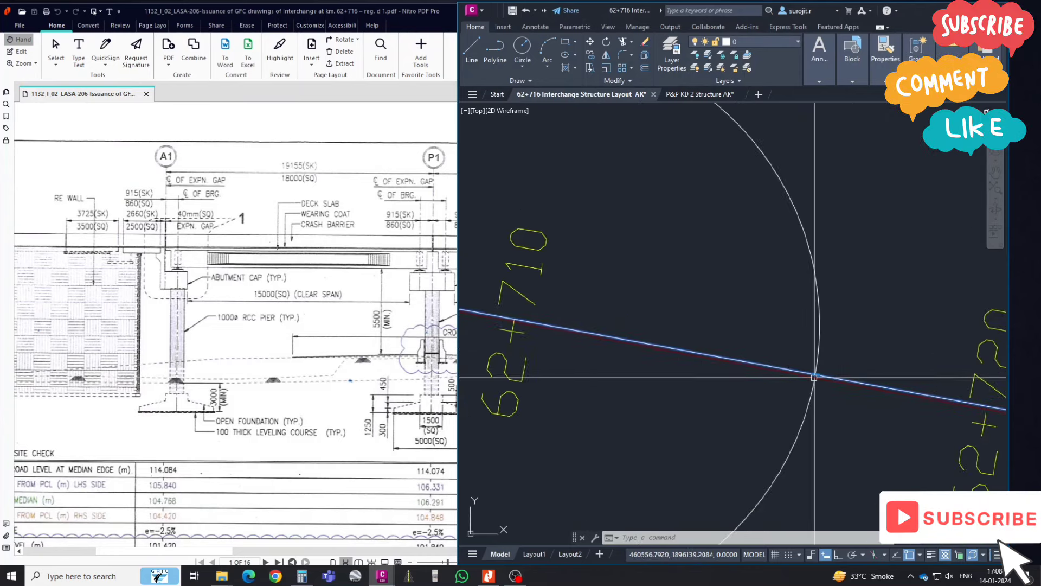
scroll(824, 387, "up", 2)
key("Escape")
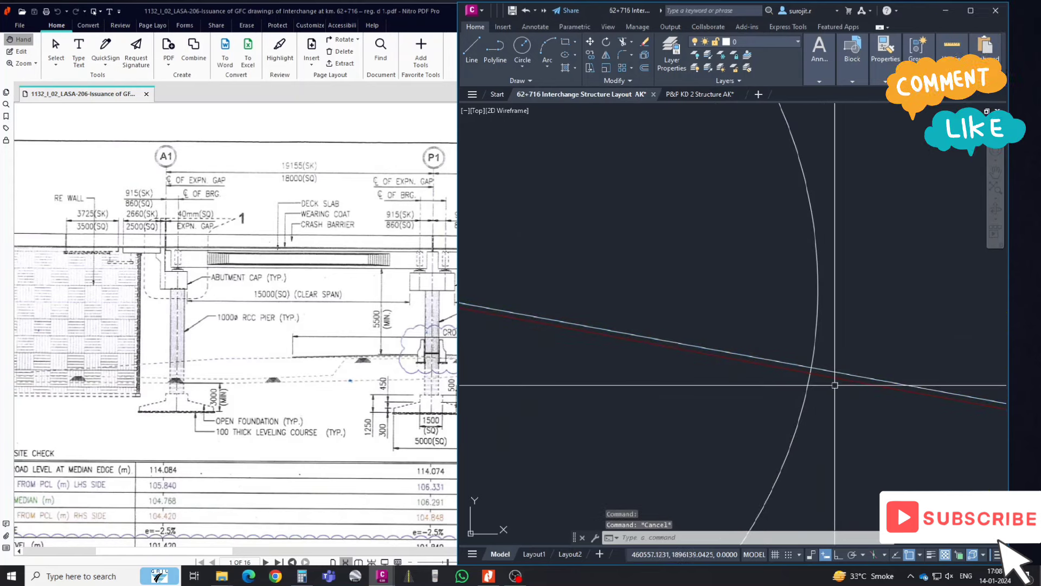
scroll(834, 385, "down", 3)
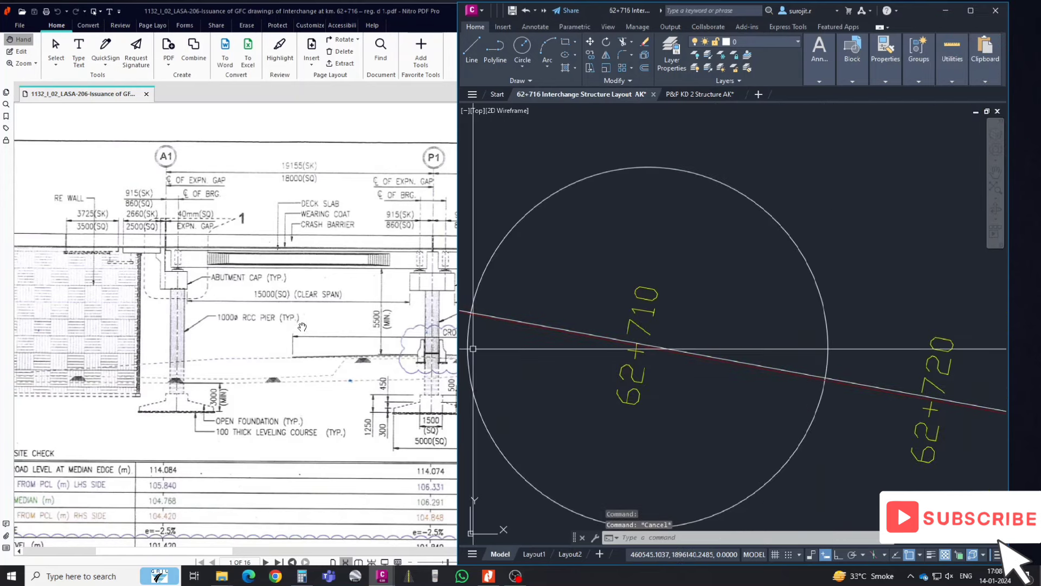
left_click(299, 325)
- Zoom the PDF plan to the median dimension and 19182 skew span near BH-01
scroll(298, 323, "down", 2, "ctrl")
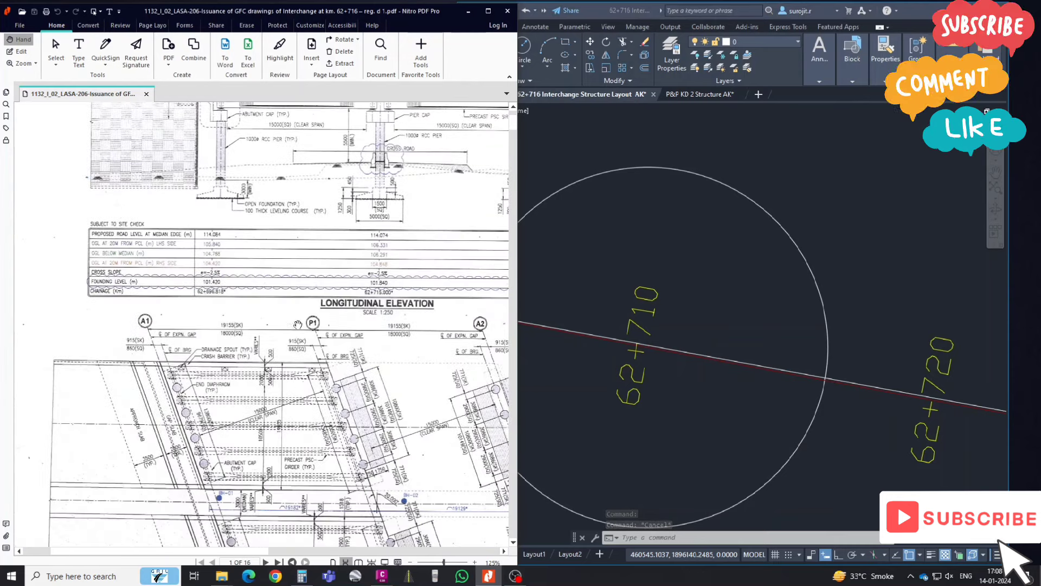
scroll(257, 513, "up", 1, "ctrl")
scroll(249, 514, "up", 1, "ctrl")
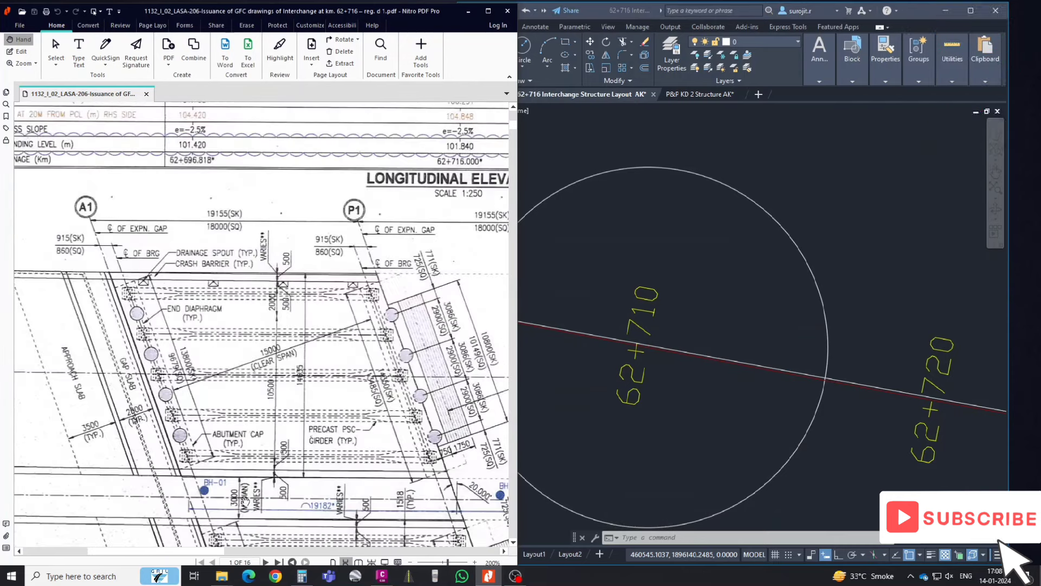
scroll(247, 500, "up", 1, "ctrl")
scroll(265, 290, "up", 1, "ctrl")
scroll(282, 307, "up", 1, "ctrl")
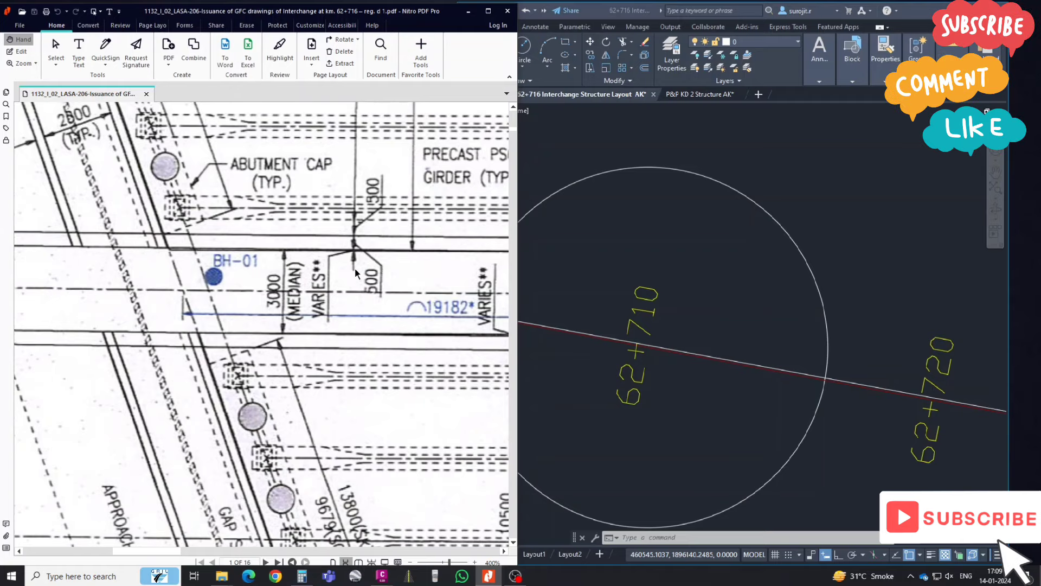
left_click(234, 373)
scroll(234, 378, "down", 2, "ctrl")
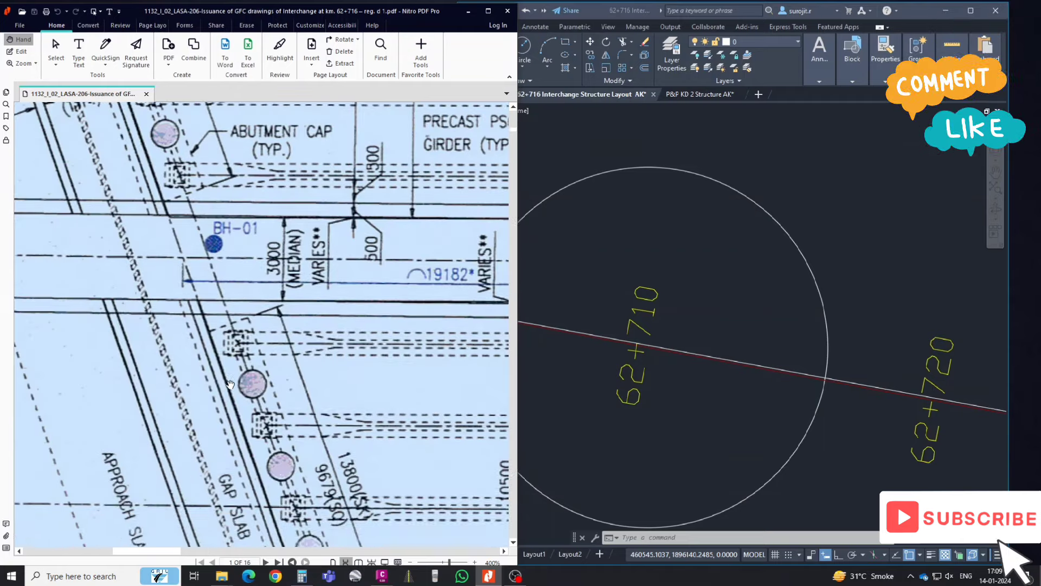
left_click(356, 376)
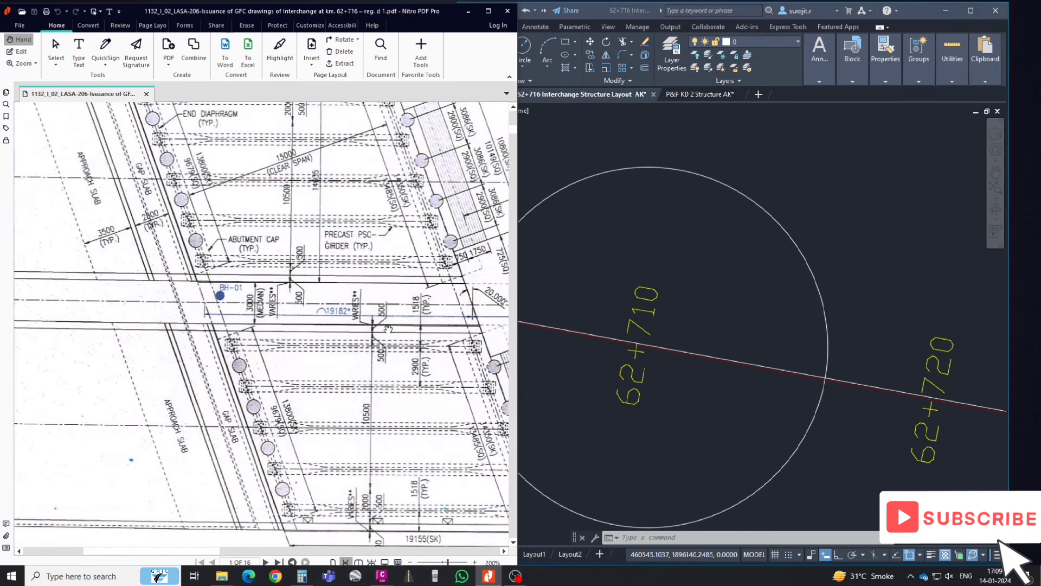
scroll(388, 327, "up", 2, "ctrl")
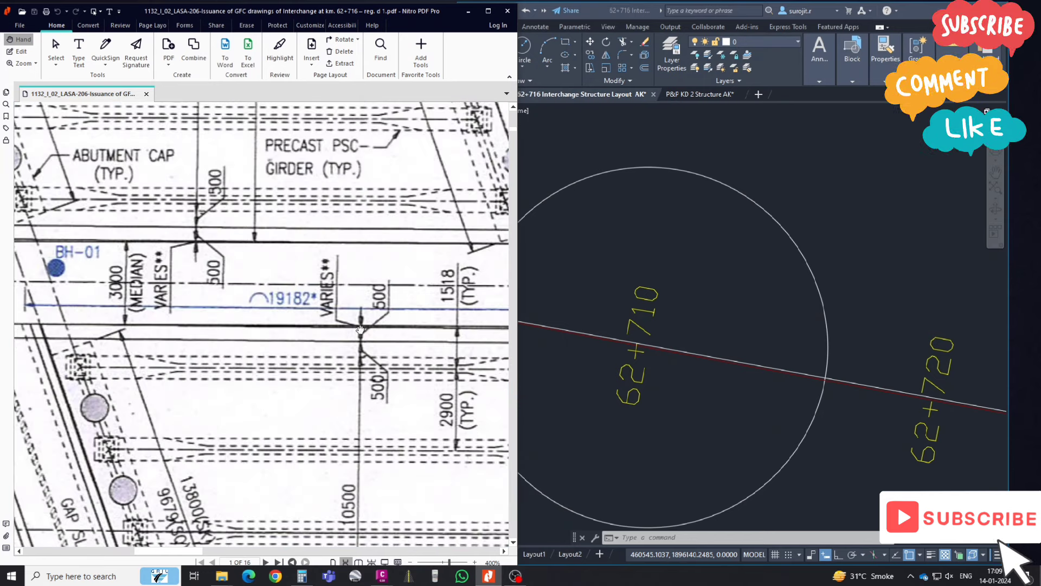
scroll(288, 332, "down", 2, "ctrl")
- Start an offset of the red alignment at the default 0.5 distance, then cancel it
left_click(691, 389)
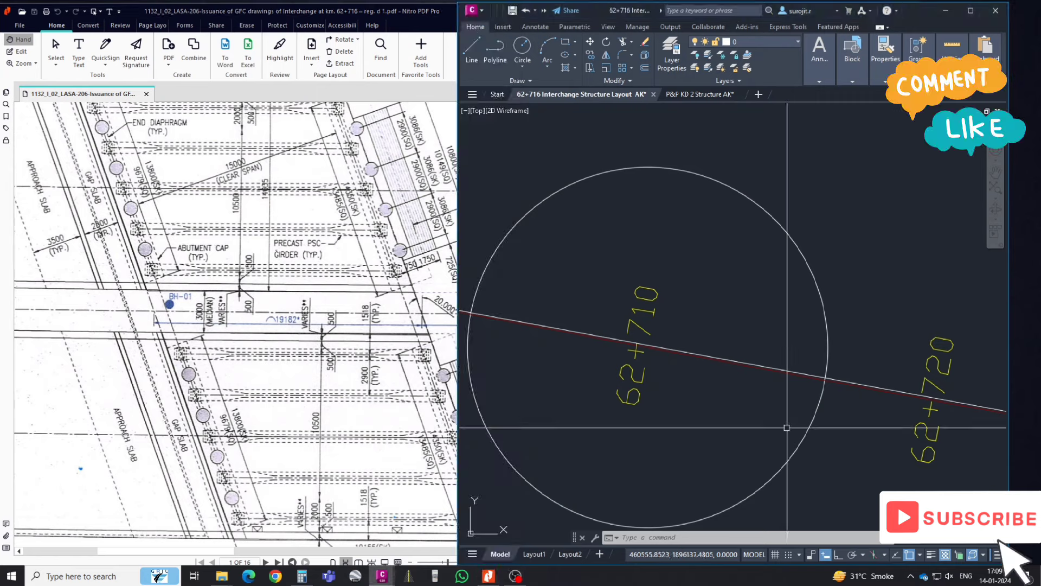
scroll(691, 389, "down", 6)
type("o")
key("Return")
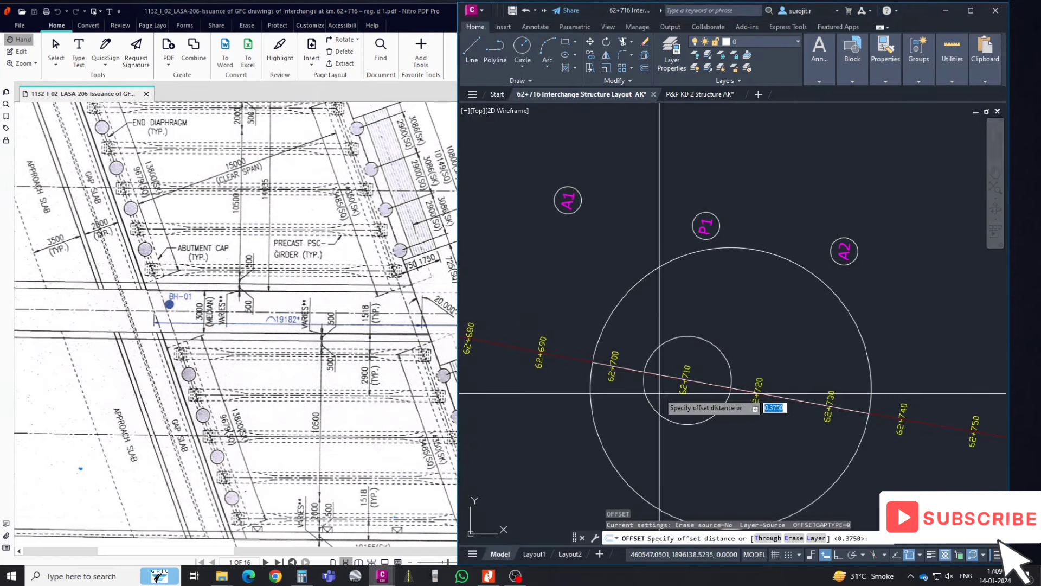
type("0.5")
key("Return")
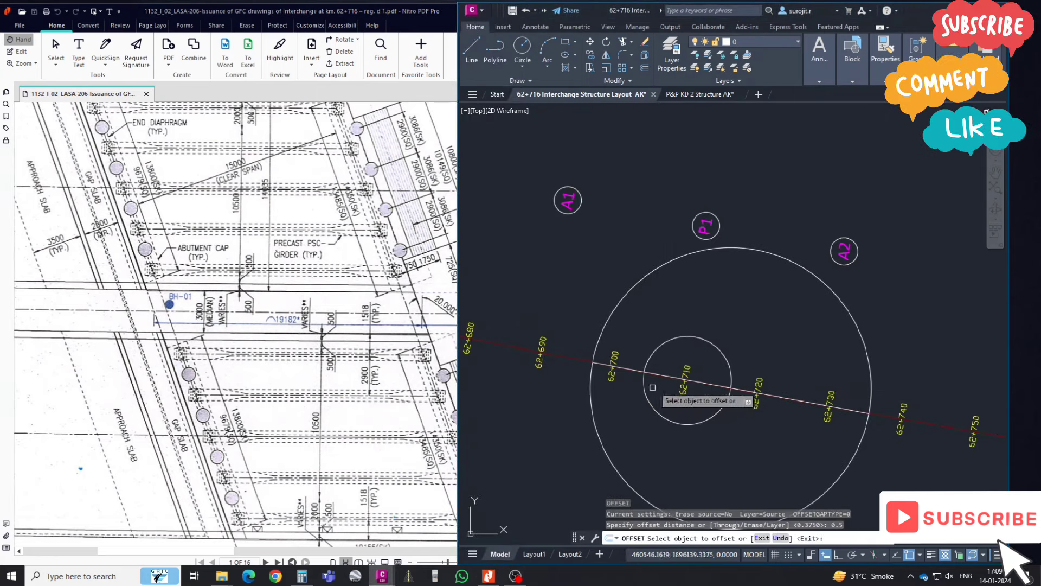
left_click(688, 379)
key("Escape")
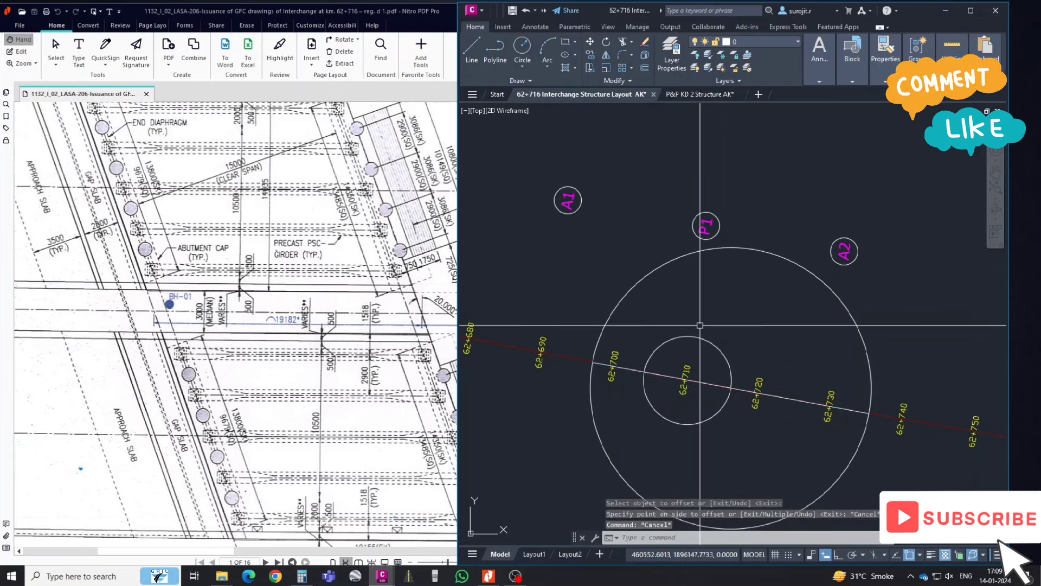
type("o")
- Offset the red alignment line by 2 units, once to each side
key("Return")
type("2")
key("Return")
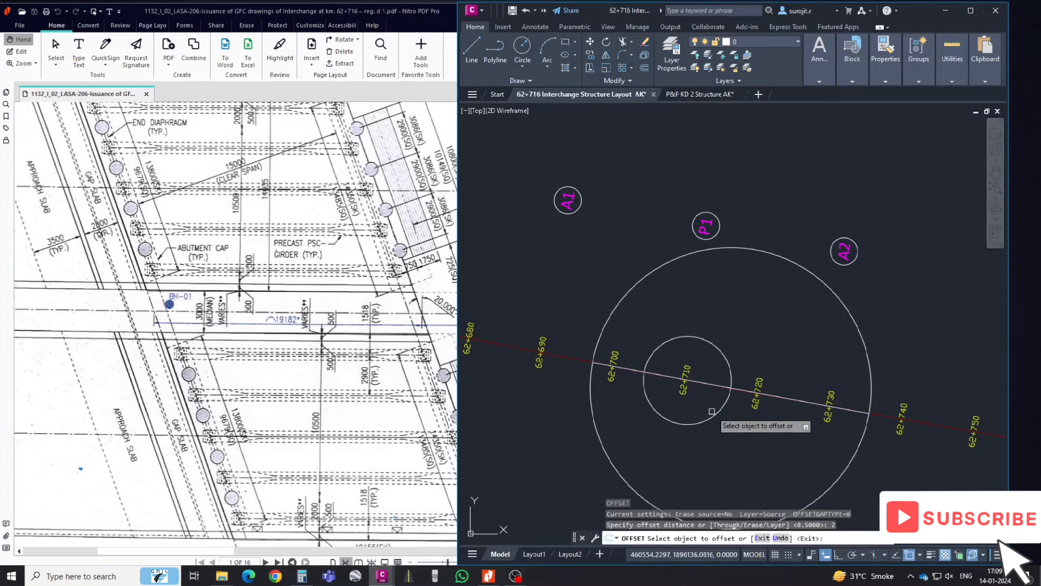
left_click(716, 383)
left_click(698, 423)
left_click(698, 384)
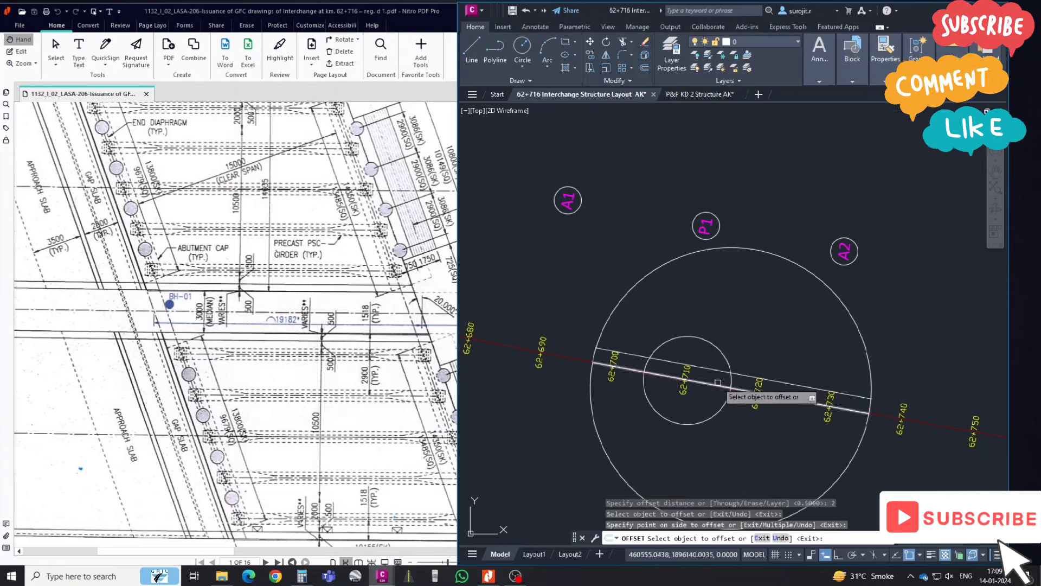
left_click(696, 438)
key("Escape")
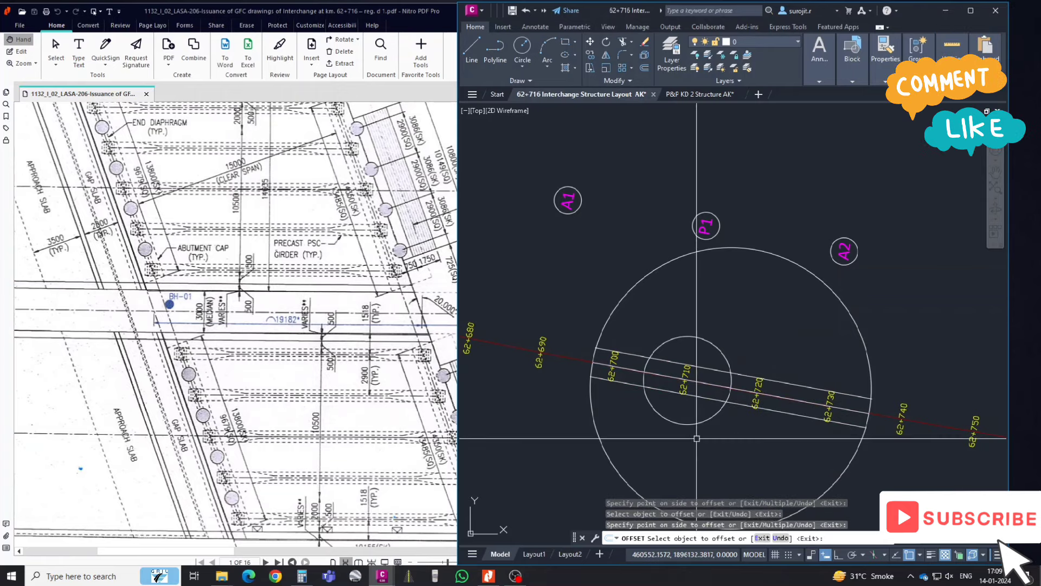
scroll(740, 390, "up", 5)
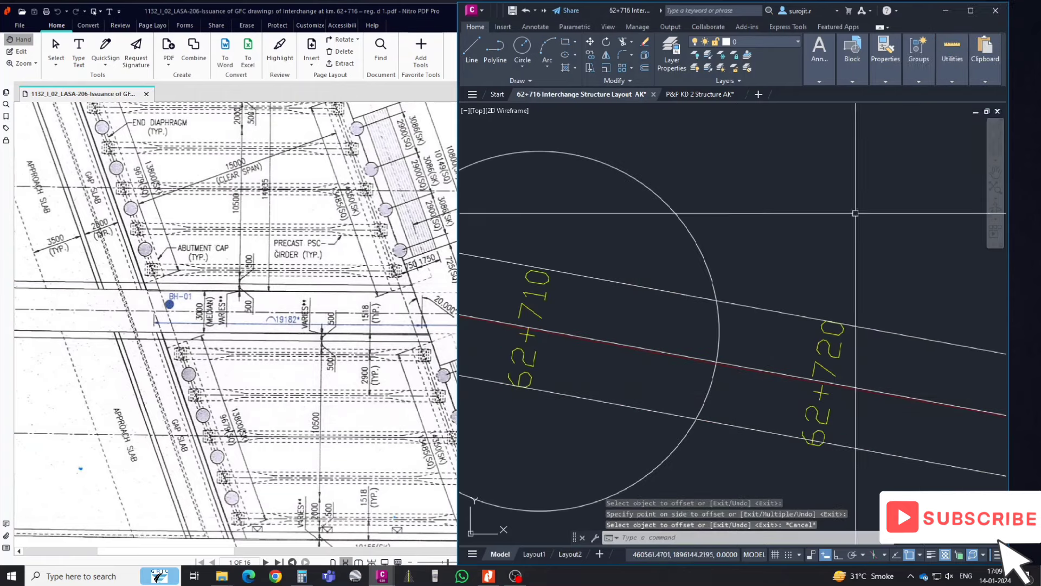
key("Escape")
left_click(313, 323)
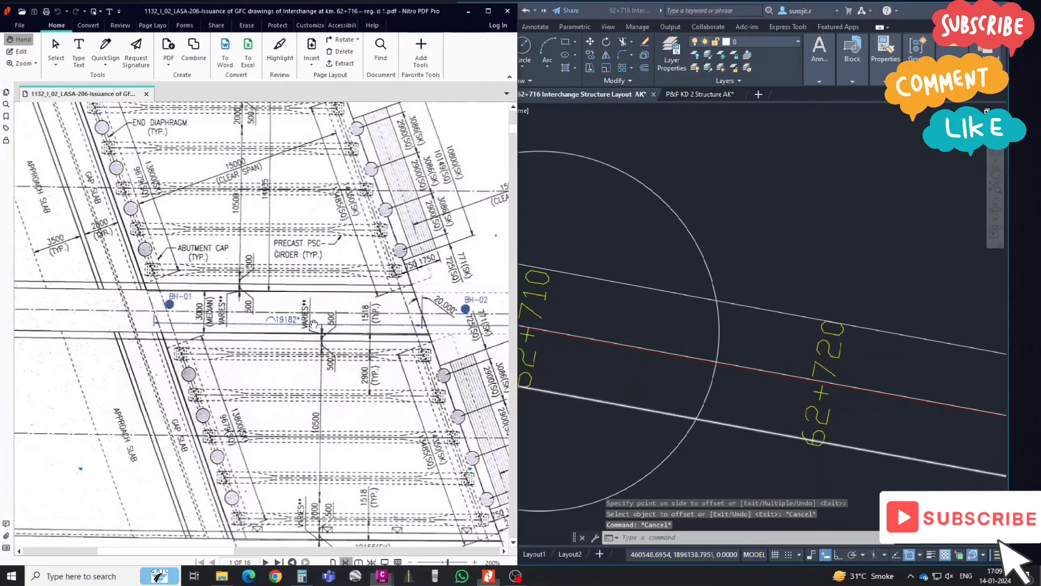
scroll(436, 309, "up", 2, "ctrl")
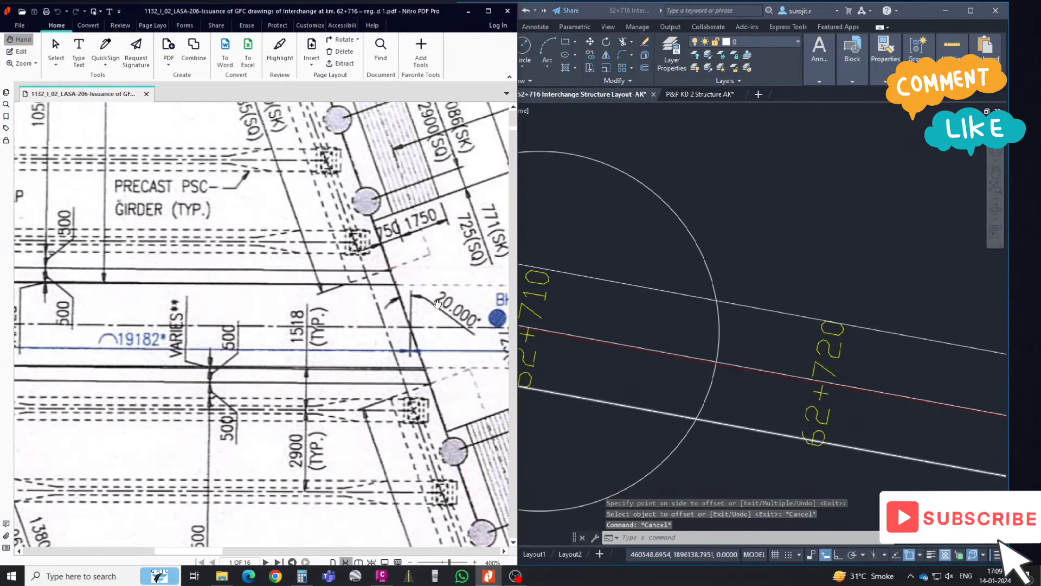
scroll(420, 298, "right", 3)
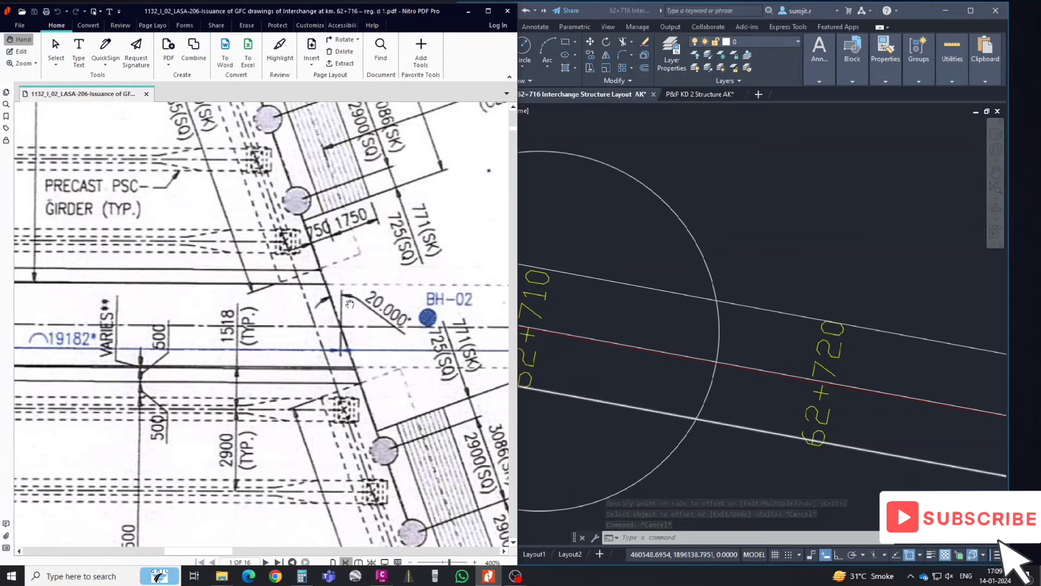
scroll(333, 298, "down", 2, "ctrl")
scroll(333, 298, "down", 2, "ctrl")
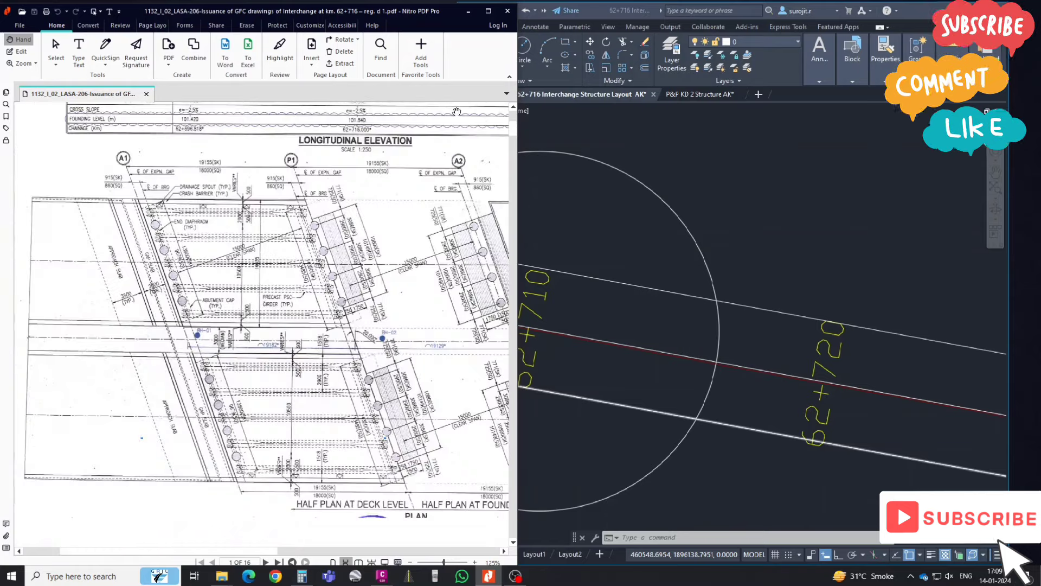
left_click(488, 11)
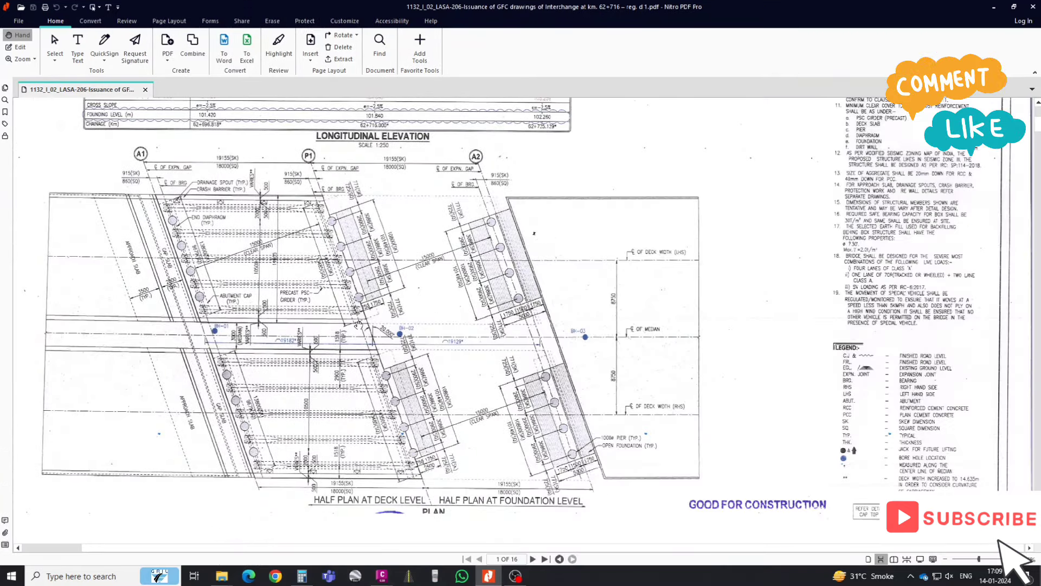
scroll(450, 303, "up", 1, "ctrl")
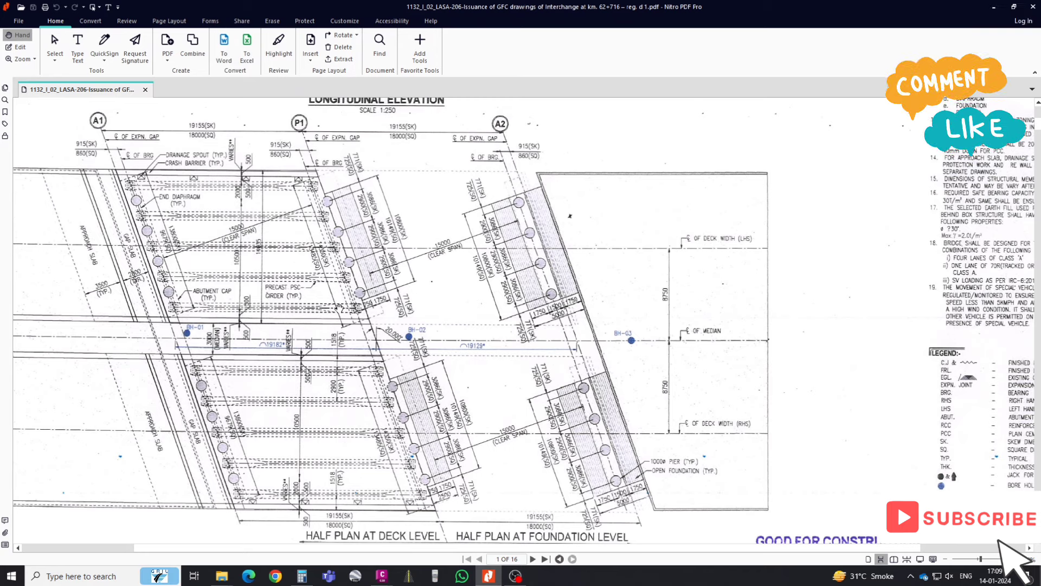
left_click(1014, 7)
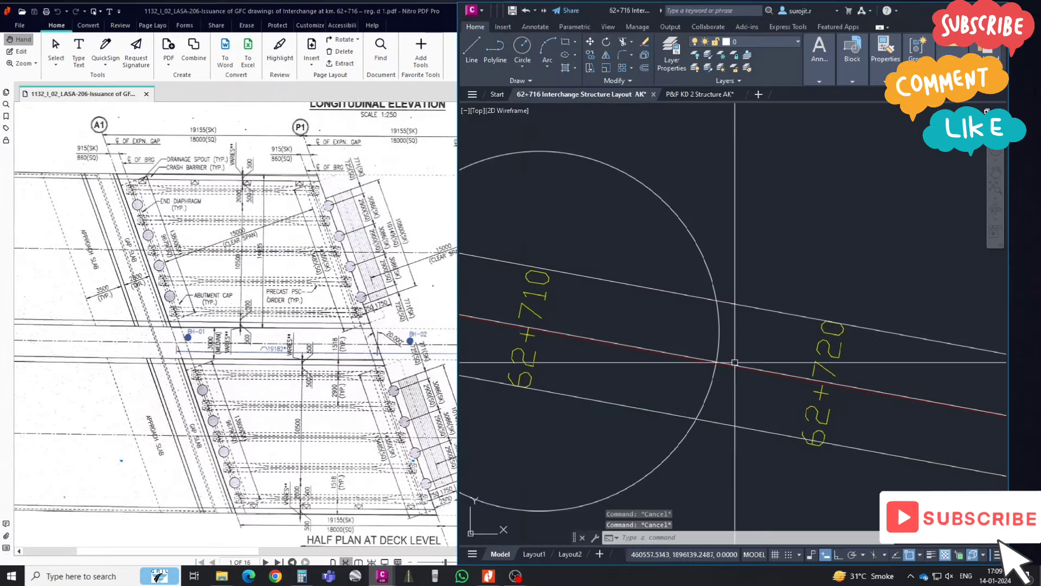
- Draw a short polyline from the small circle's alignment crossing, perpendicular (PER) to the upper deck edge
type("pl")
key("Return")
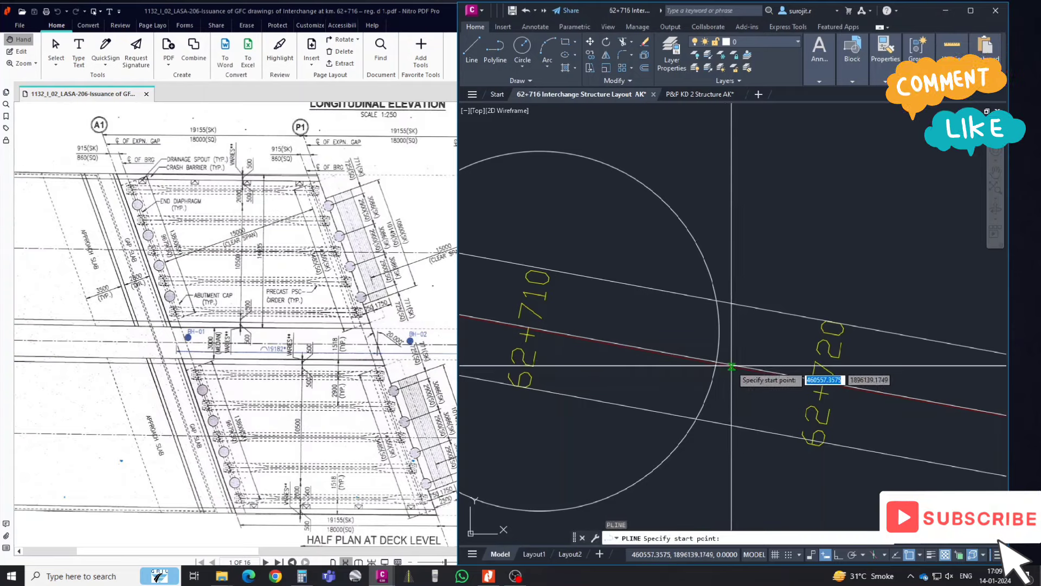
key("Escape")
scroll(412, 336, "up", 3, "ctrl")
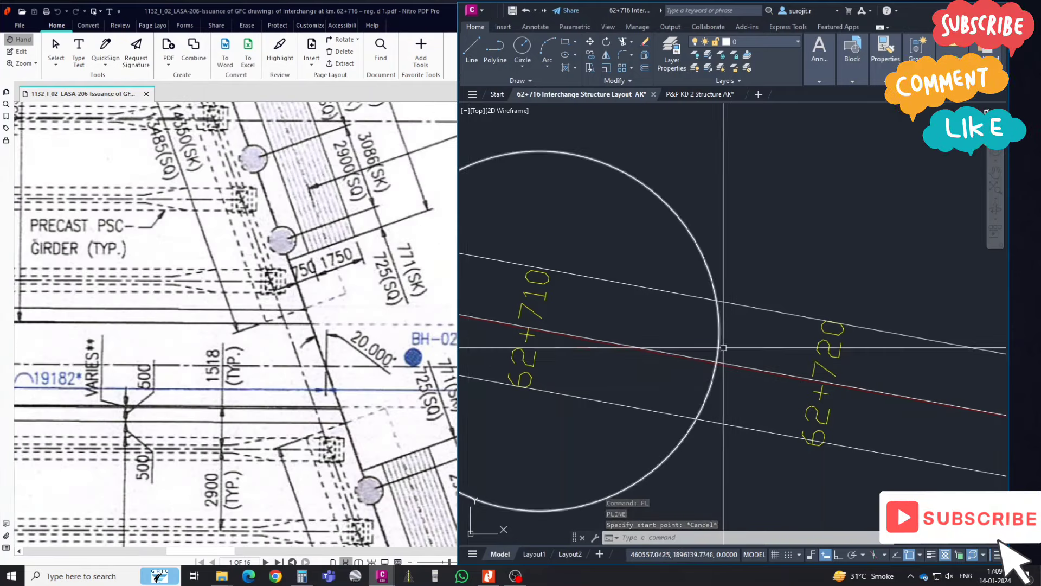
key("Return")
scroll(721, 371, "up", 3)
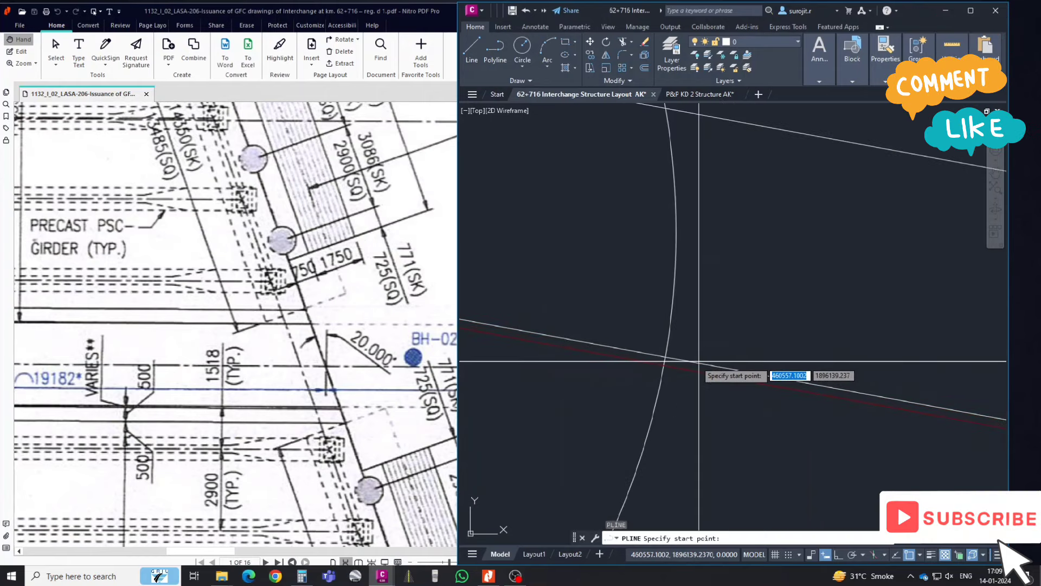
scroll(673, 361, "up", 2)
left_click(666, 357)
scroll(667, 348, "down", 3)
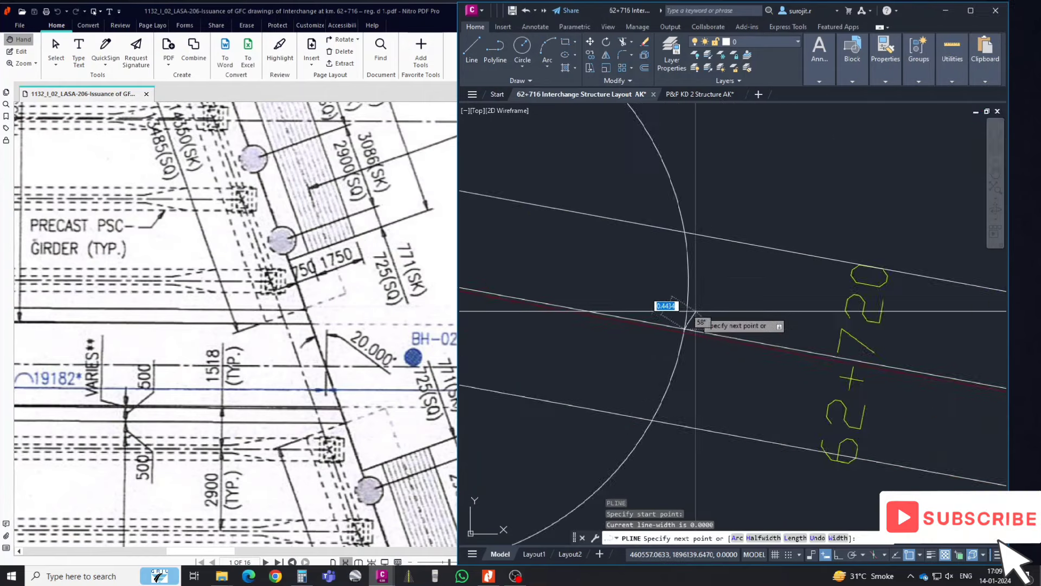
scroll(703, 291, "down", 2)
type("er")
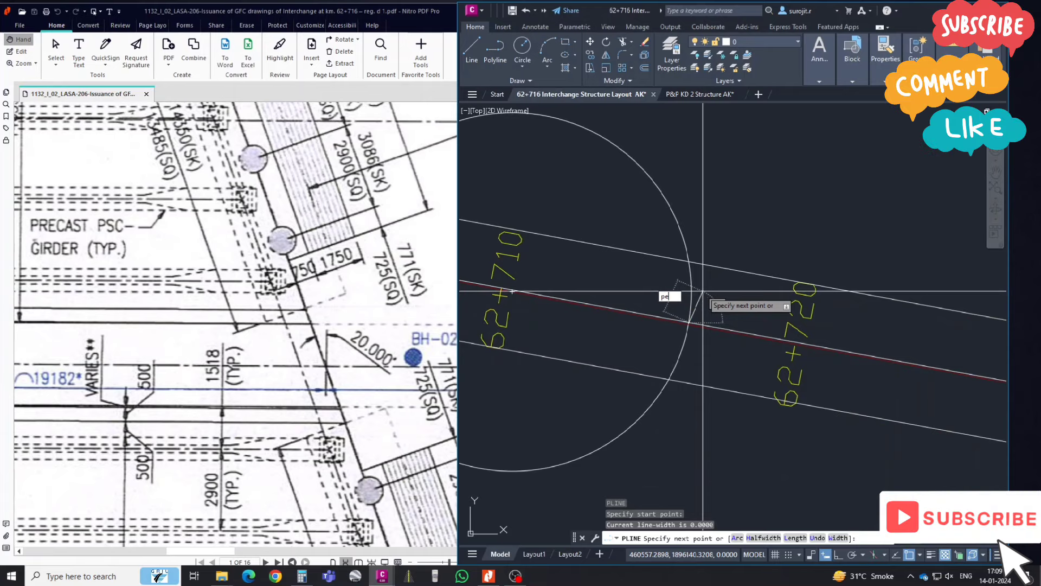
key("Return")
left_click(699, 264)
key("Escape")
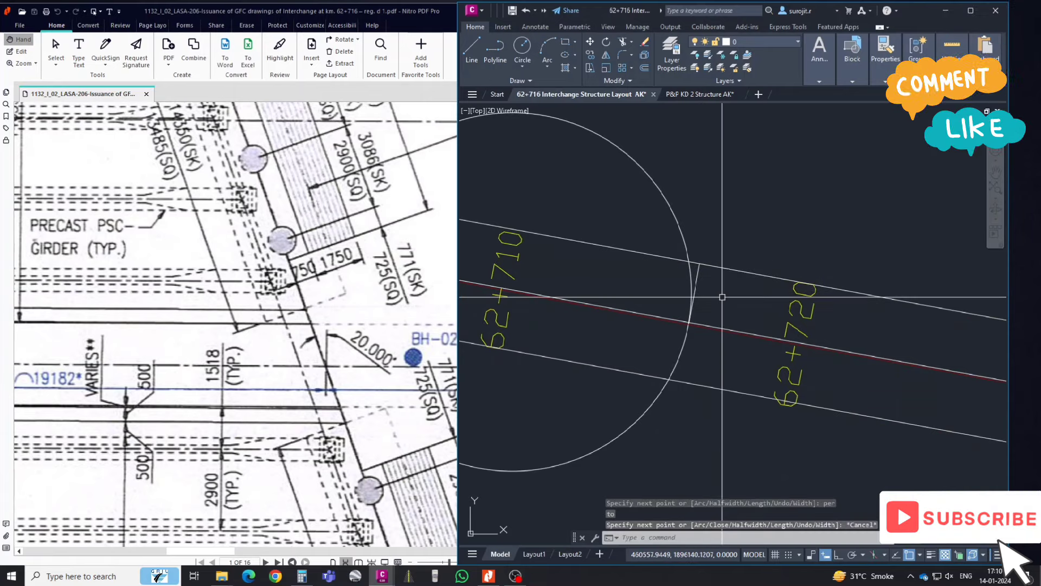
scroll(721, 296, "down", 2)
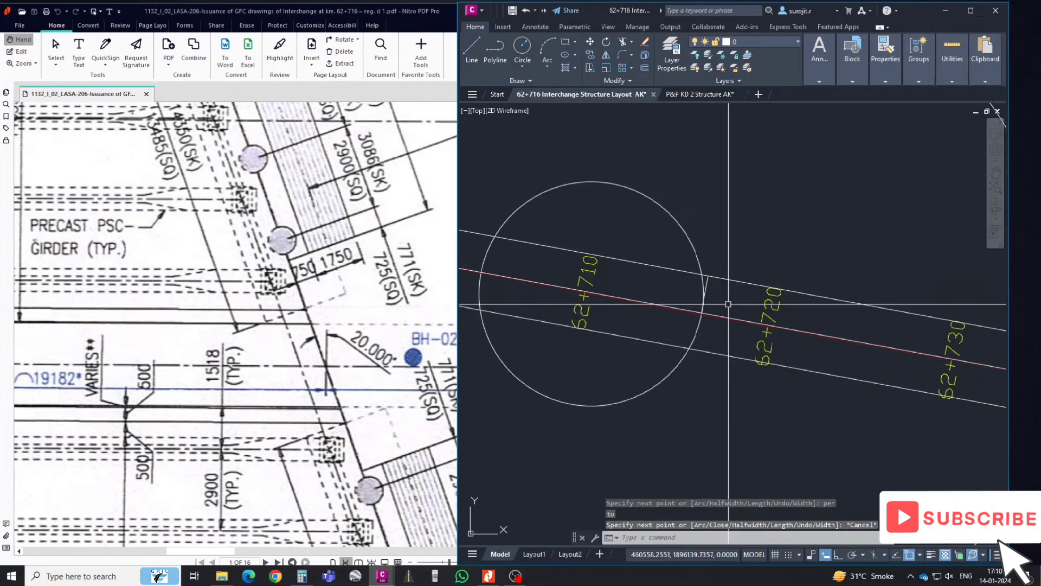
- Extend the short perpendicular line to the outer circle as boundary
type("ex")
key("Return")
scroll(727, 304, "down", 3)
left_click(728, 301)
key("Return")
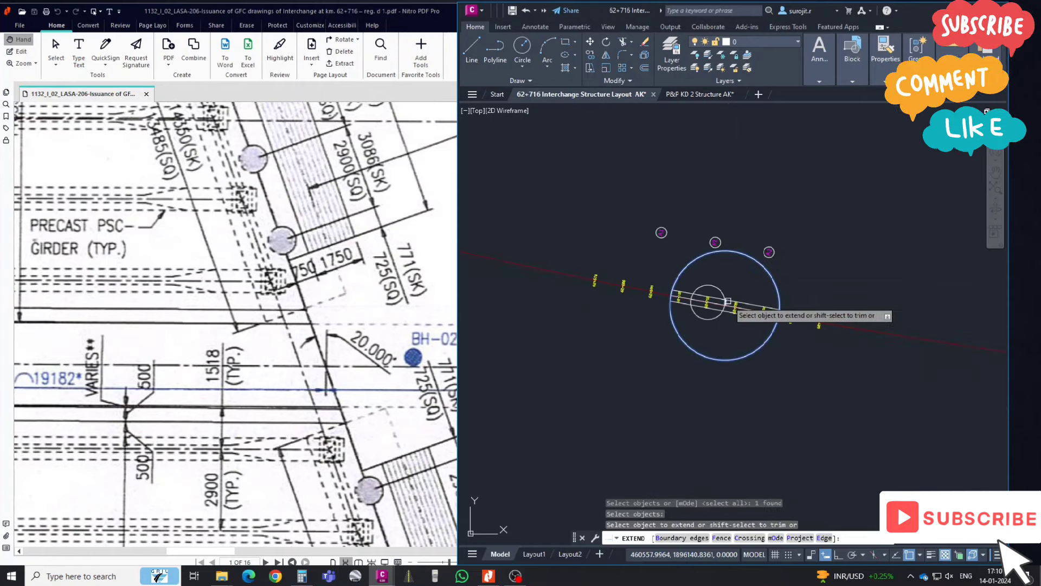
scroll(728, 302, "up", 5)
left_click(716, 299)
key("Escape")
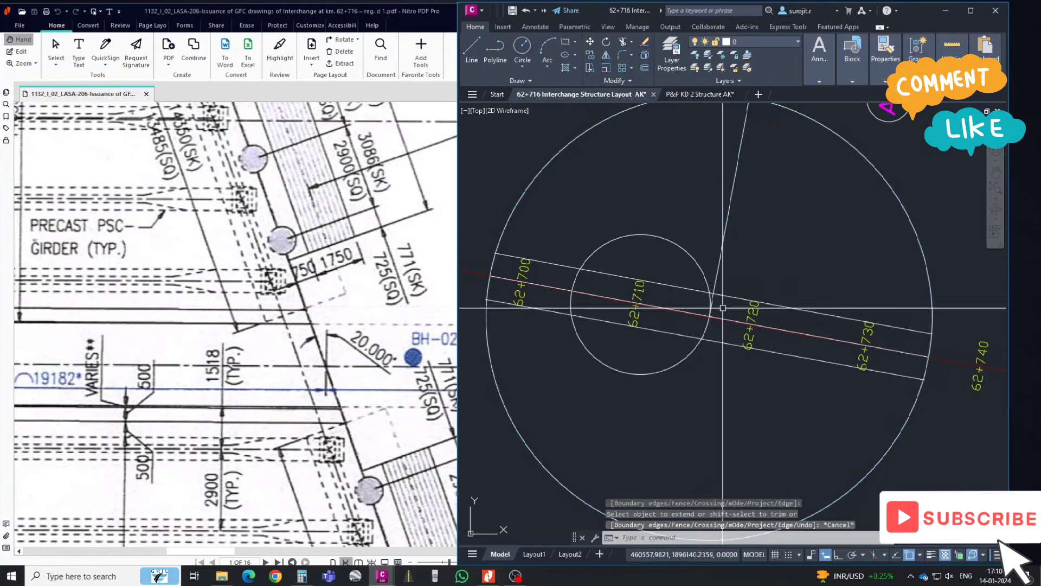
- Delete the small inner circle
left_click(704, 275)
key("Delete")
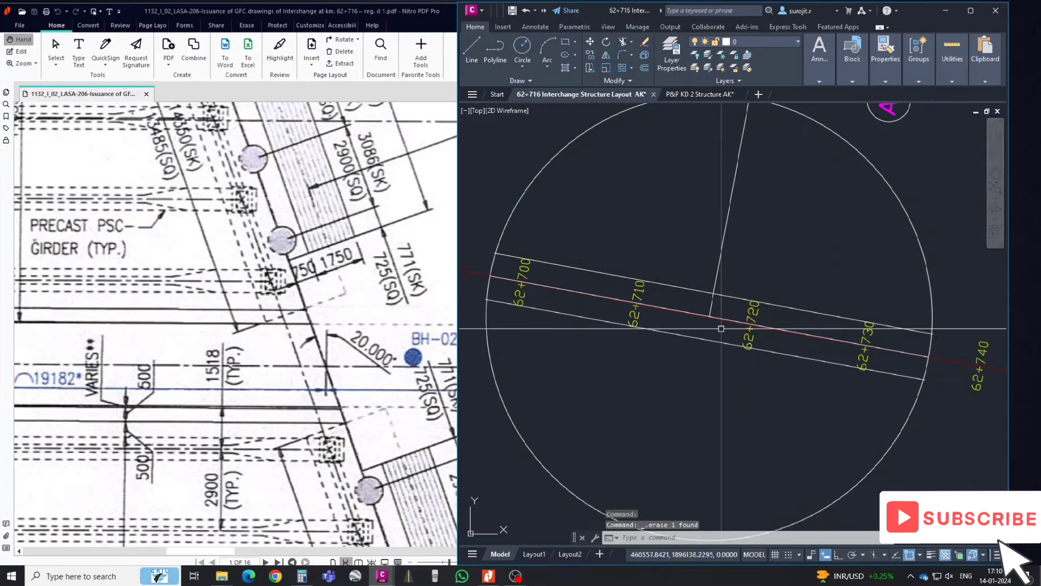
middle_click_drag(720, 328, 735, 338)
key("Escape")
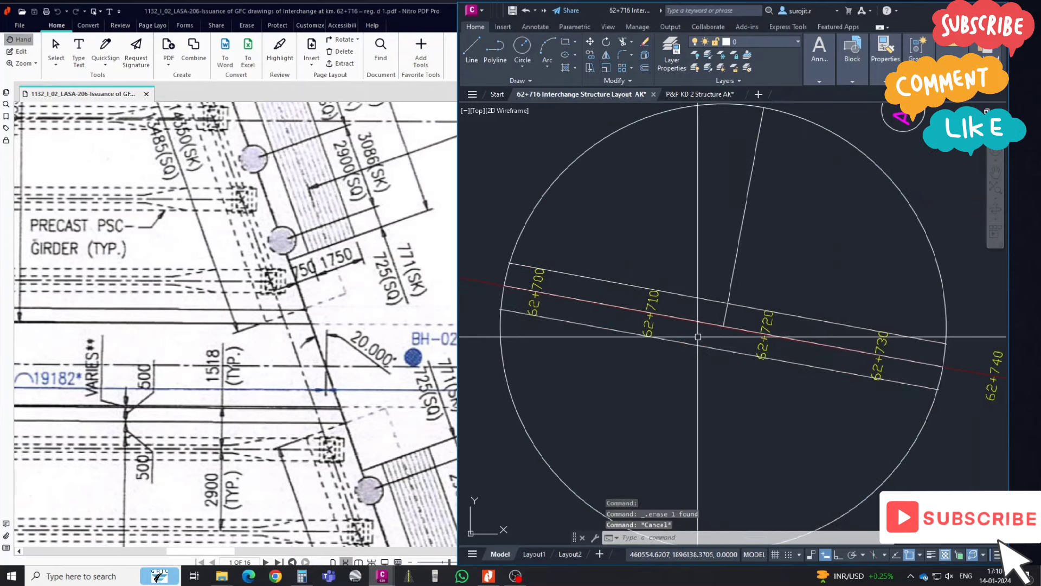
- Select the sloping skew line, then abandon the attempted rotate and extend-to-circle commands
scroll(710, 331, "up", 4)
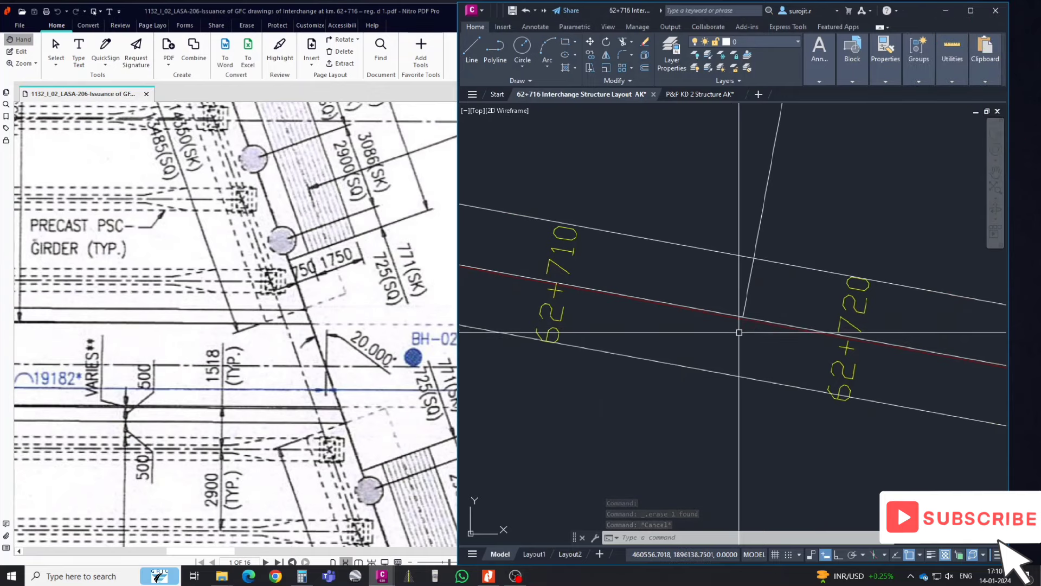
scroll(739, 333, "down", 2)
left_click(742, 319)
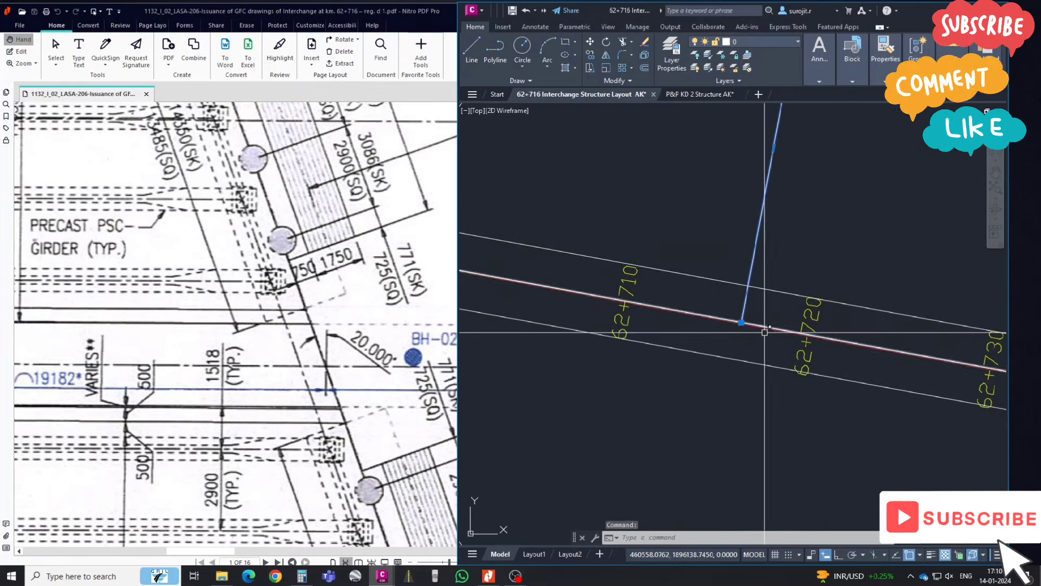
type("RO")
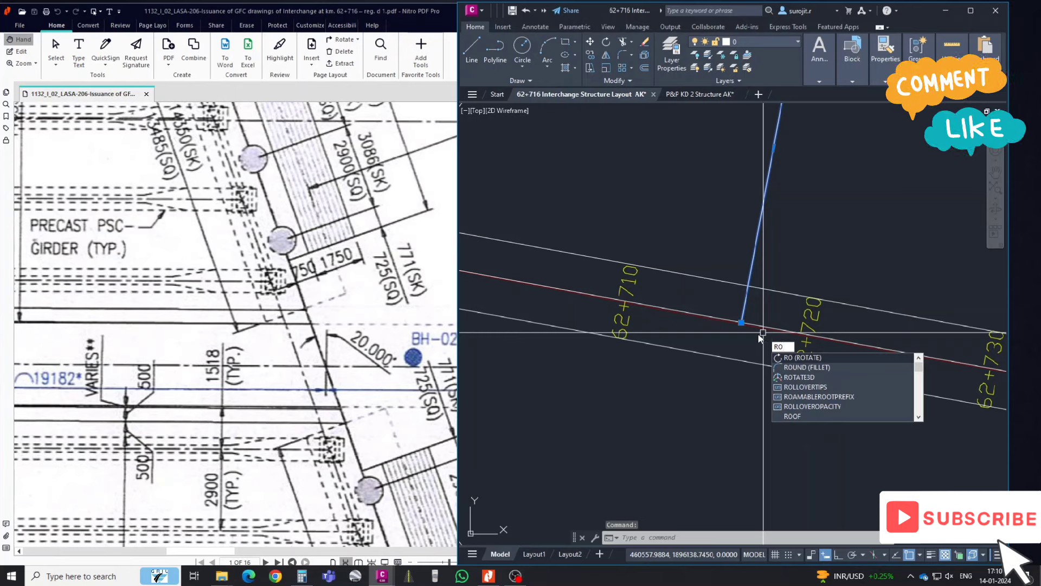
key("Escape")
key("Escape")
scroll(746, 321, "down", 4)
key("Return")
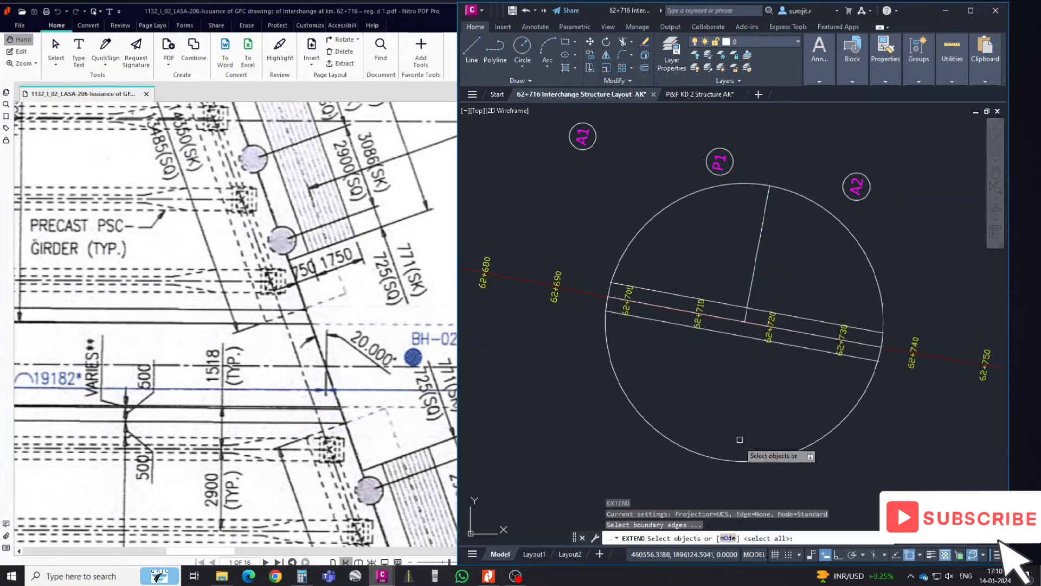
left_click(732, 456)
key("Return")
key("Escape")
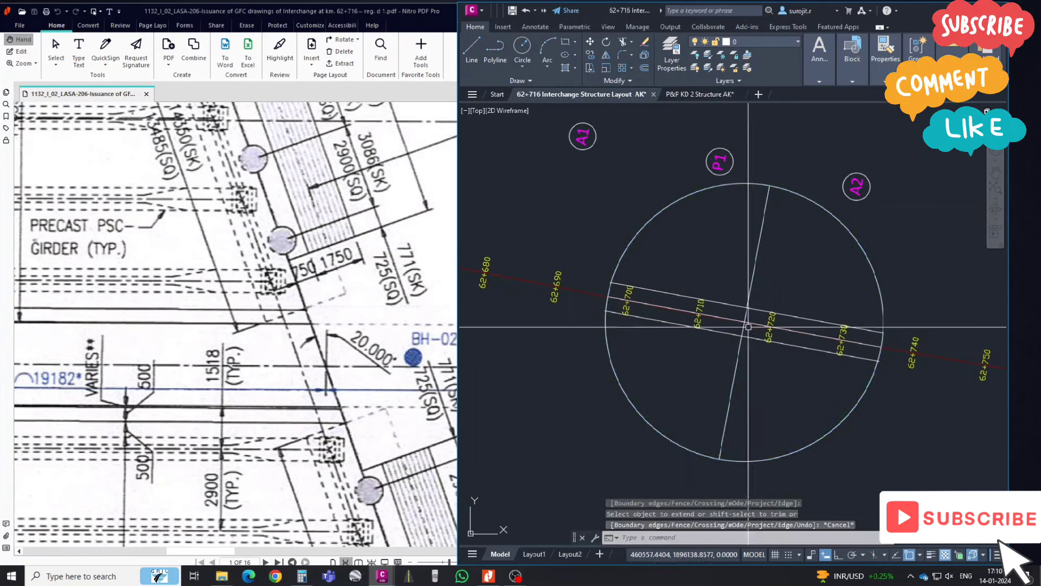
- Zoom in on the pier line and start the Rotate command
scroll(746, 324, "up", 2)
scroll(746, 323, "up", 3)
scroll(751, 313, "up", 2)
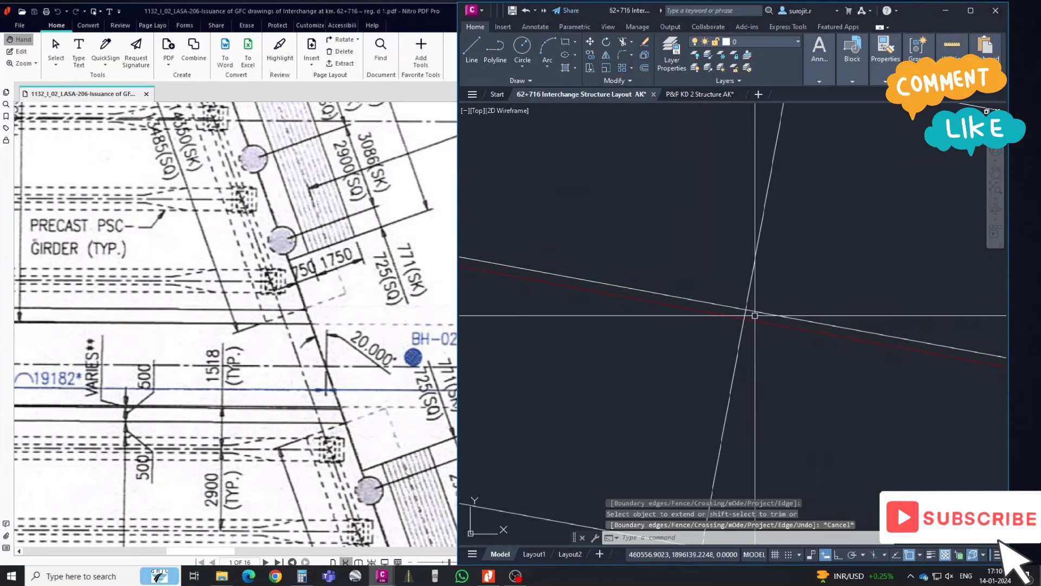
type("o")
key("Return")
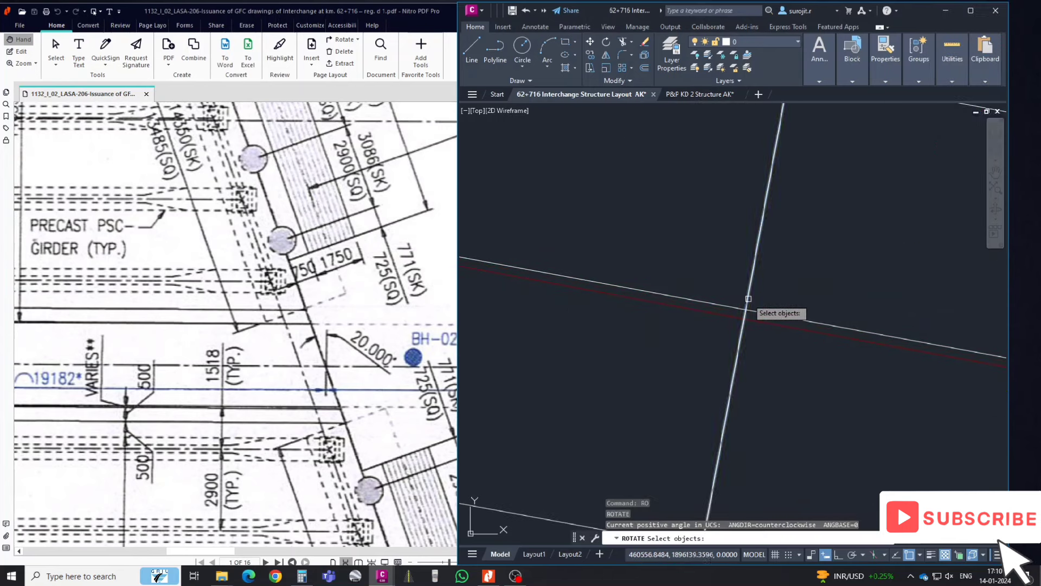
- Rotate the near-vertical pier line 20° about its crossing with the red centreline
left_click(748, 299)
key("Return")
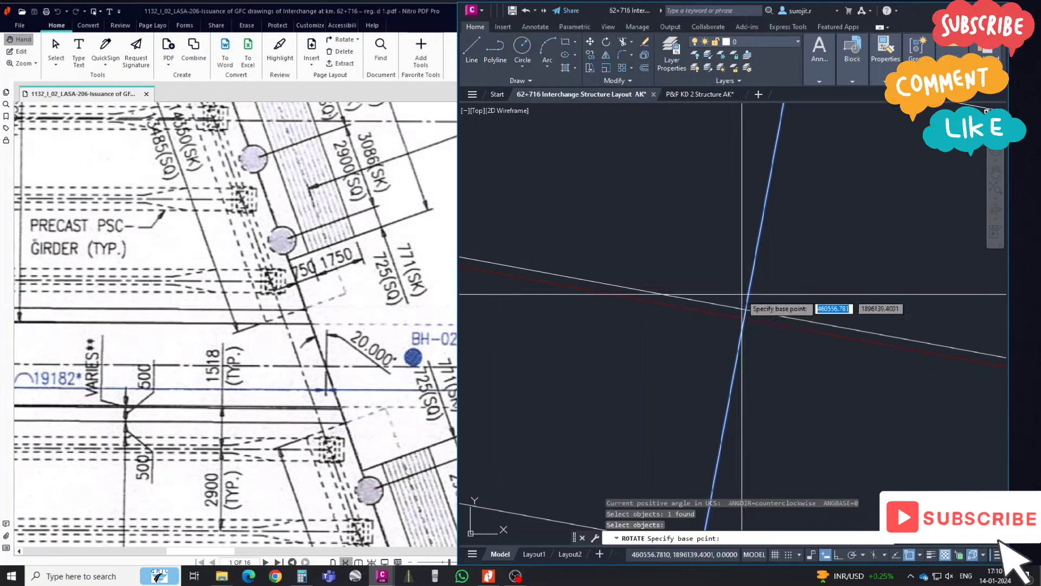
key("Escape")
key("Escape")
type("e")
key("Return")
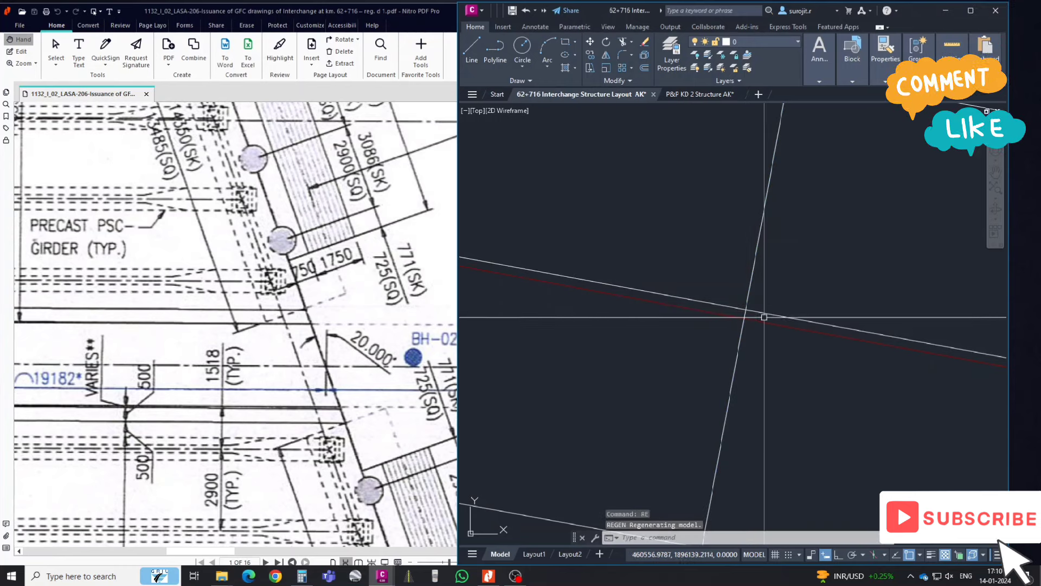
type("Ro")
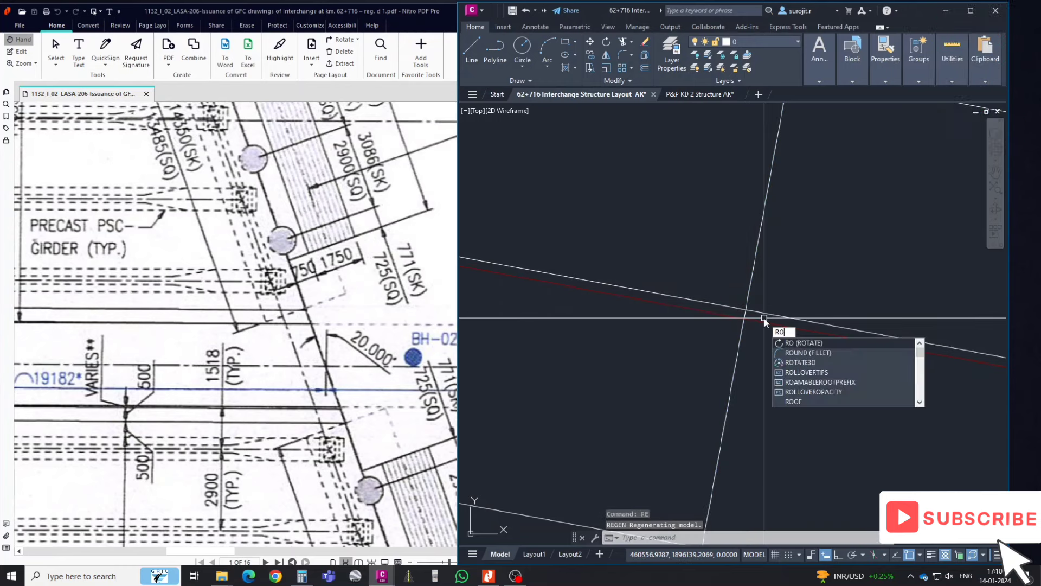
key("Return")
left_click(750, 287)
key("Return")
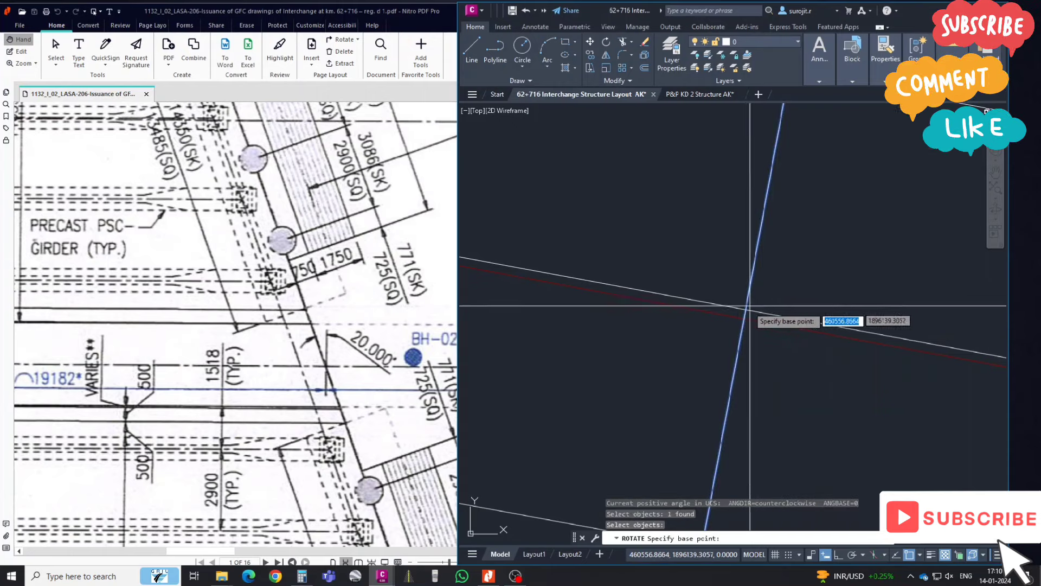
left_click(748, 308)
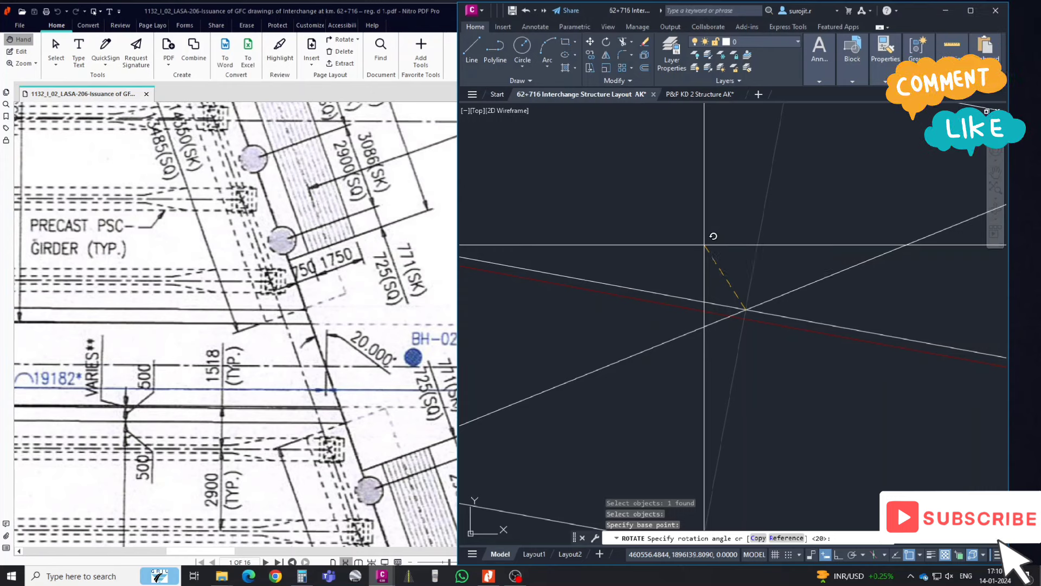
type("20")
key("Return")
- Pan and zoom to inspect the rotated skew line, then begin a new circle
scroll(727, 326, "up", 3)
scroll(727, 325, "down", 3)
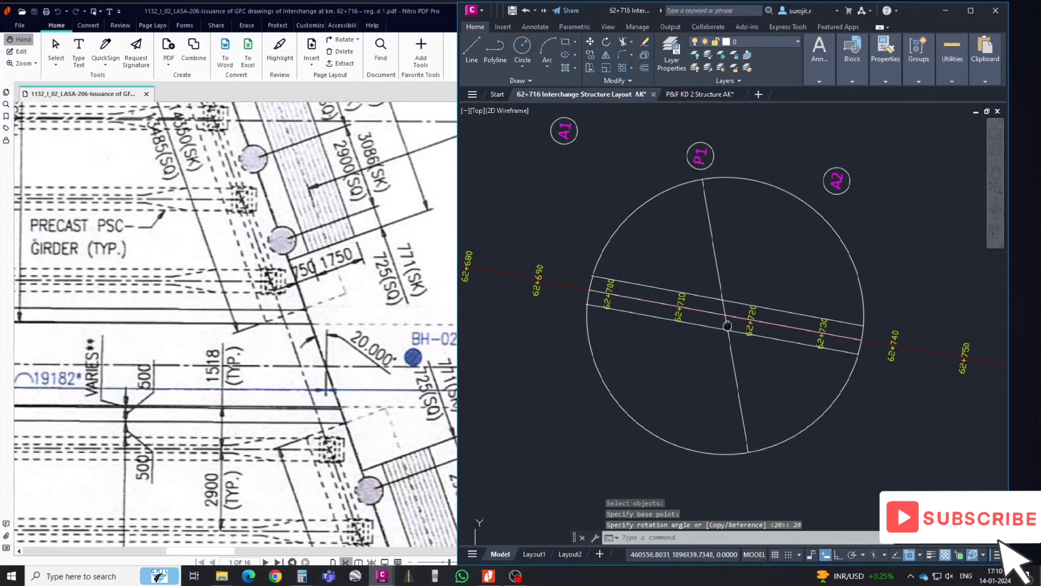
middle_click_drag(727, 325, 726, 372)
scroll(692, 357, "up", 2)
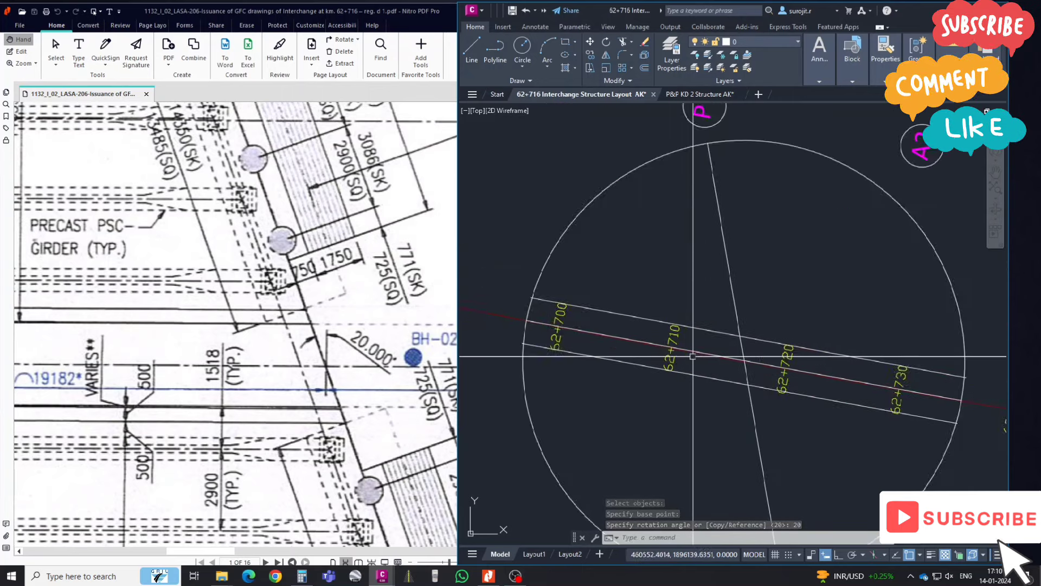
scroll(692, 357, "up", 2)
left_click(774, 354)
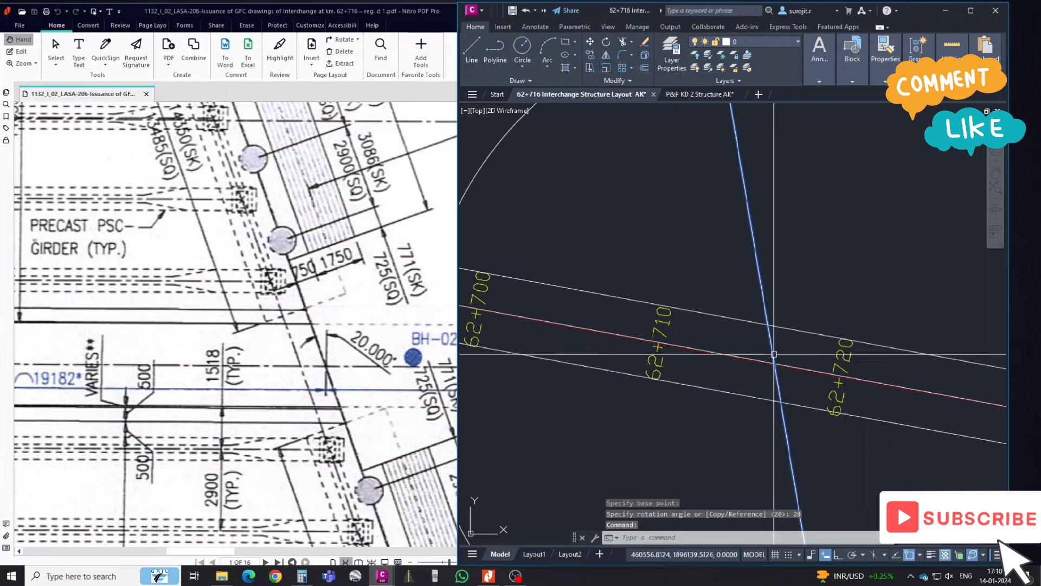
key("Escape")
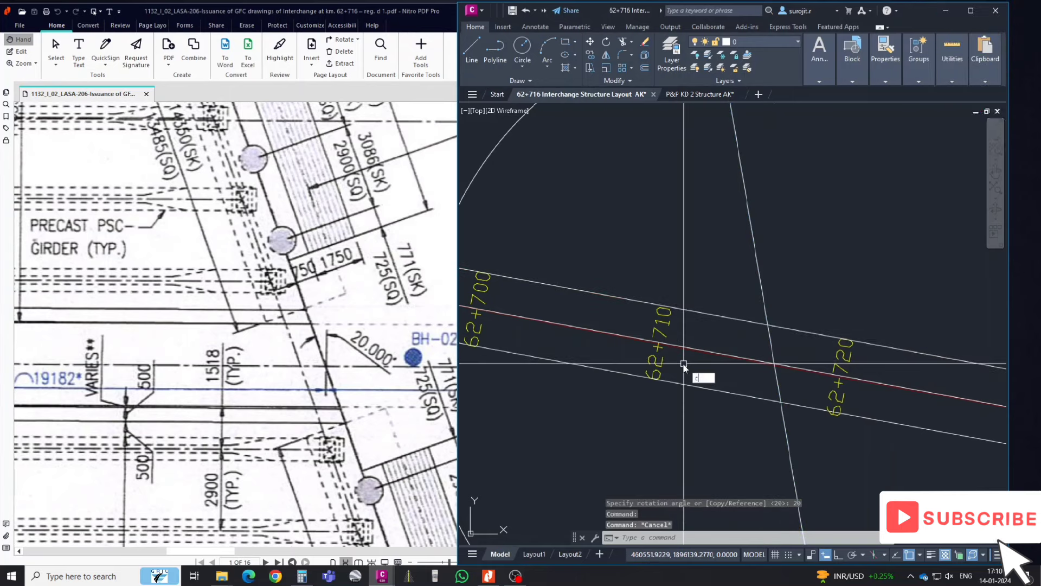
key("Return")
scroll(672, 352, "up", 2)
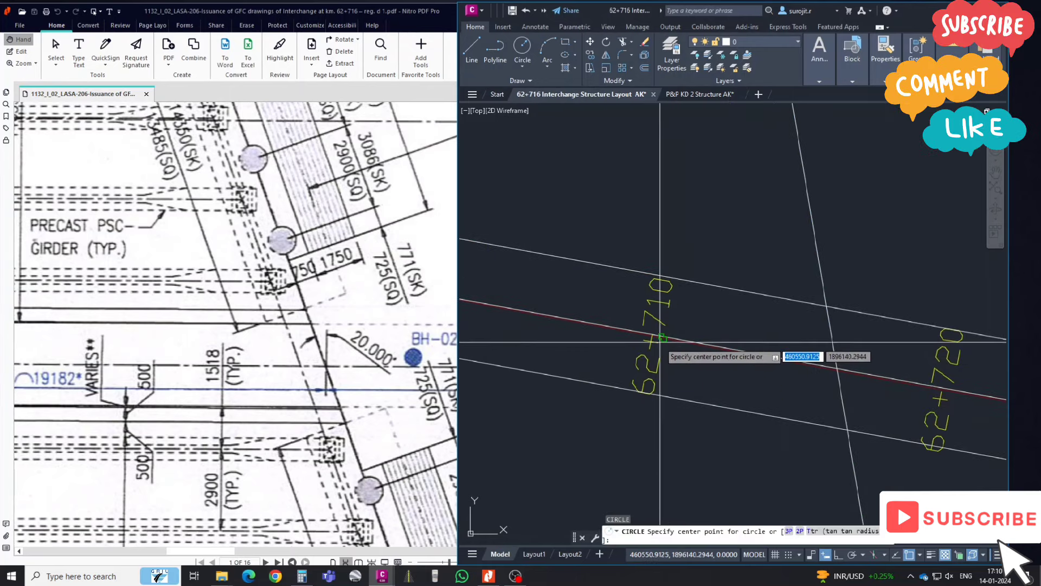
- Draw a radius-6 helper circle centred on the red centreline
left_click(660, 340)
type("6")
key("Return")
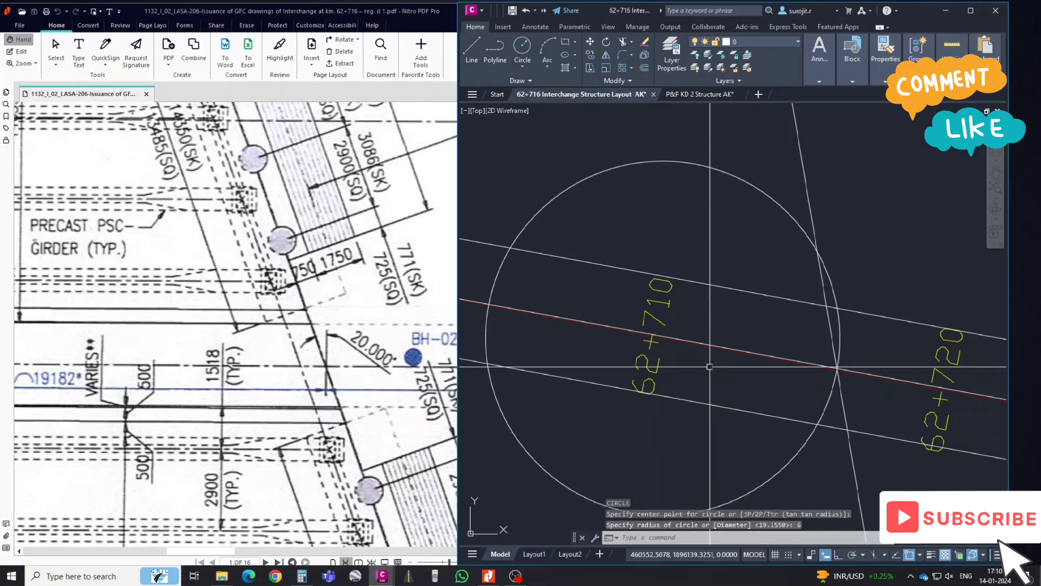
scroll(709, 366, "up", 3)
scroll(731, 355, "up", 2)
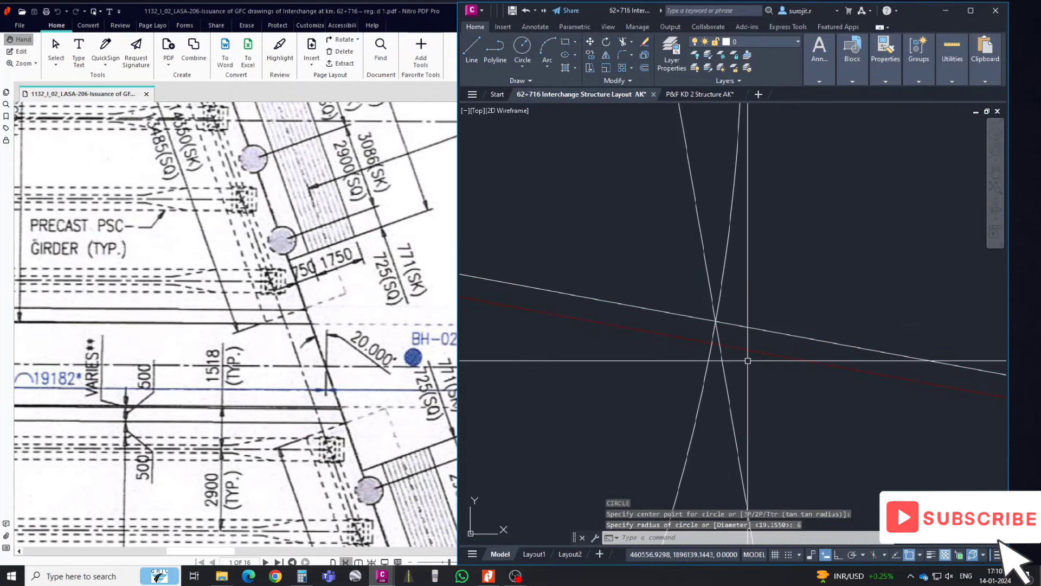
key("Escape")
- Move the skew line from its intersection to where the circle meets the centreline
left_click(724, 359)
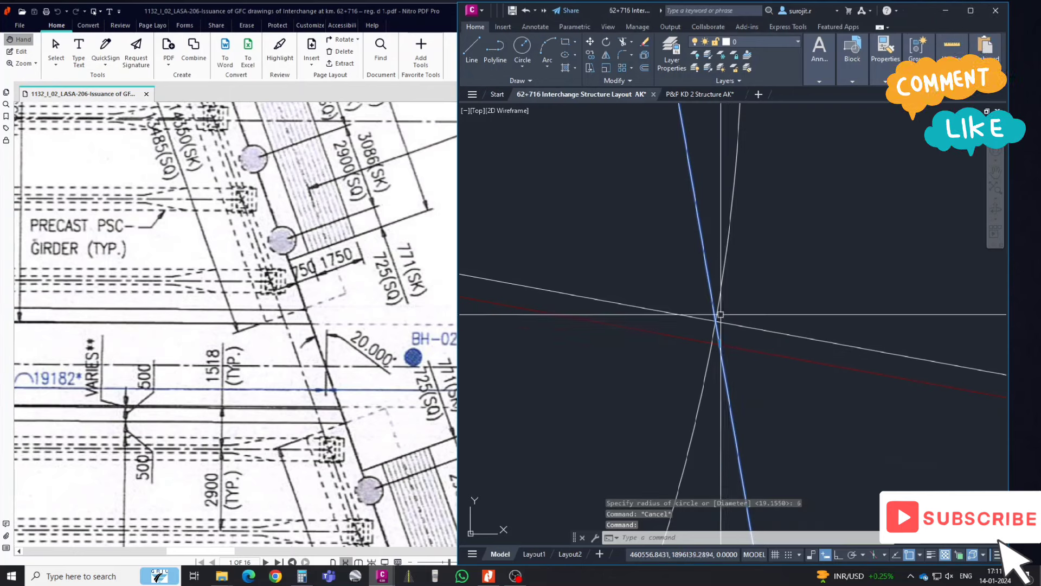
type("m")
key("Return")
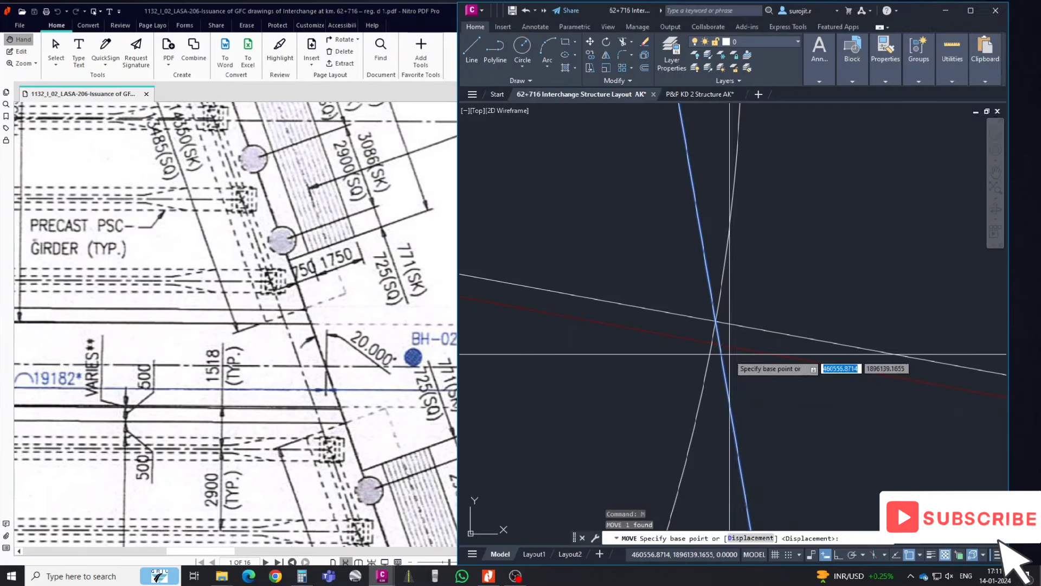
left_click(719, 345)
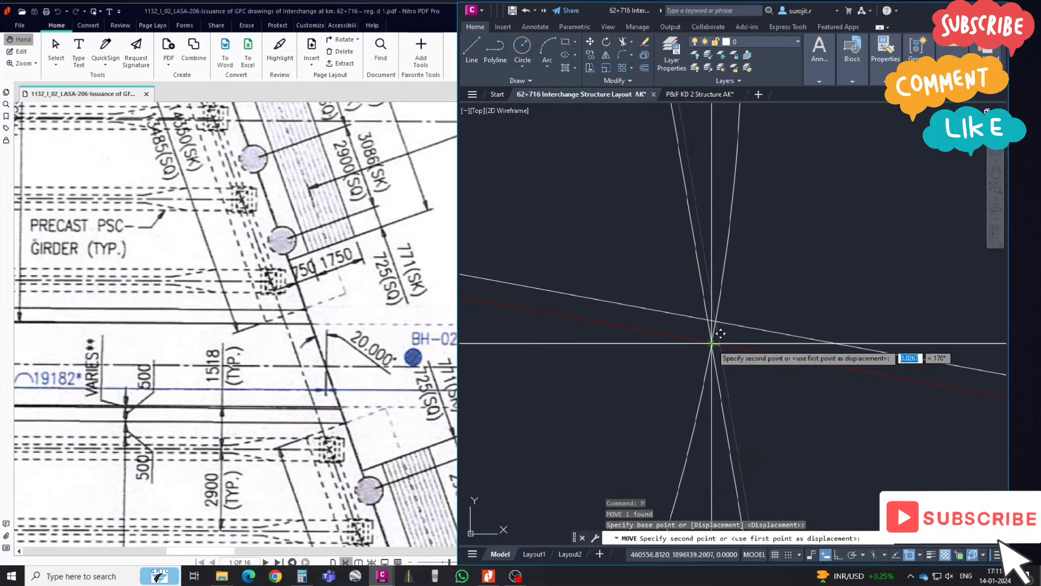
left_click(711, 343)
- Delete the temporary helper circle
scroll(732, 345, "down", 2)
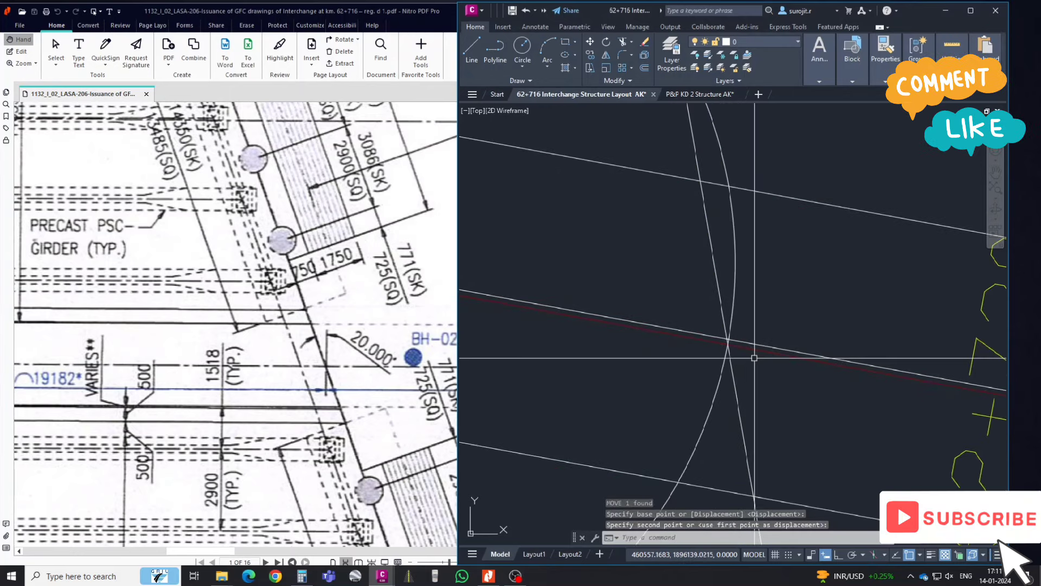
left_click(735, 260)
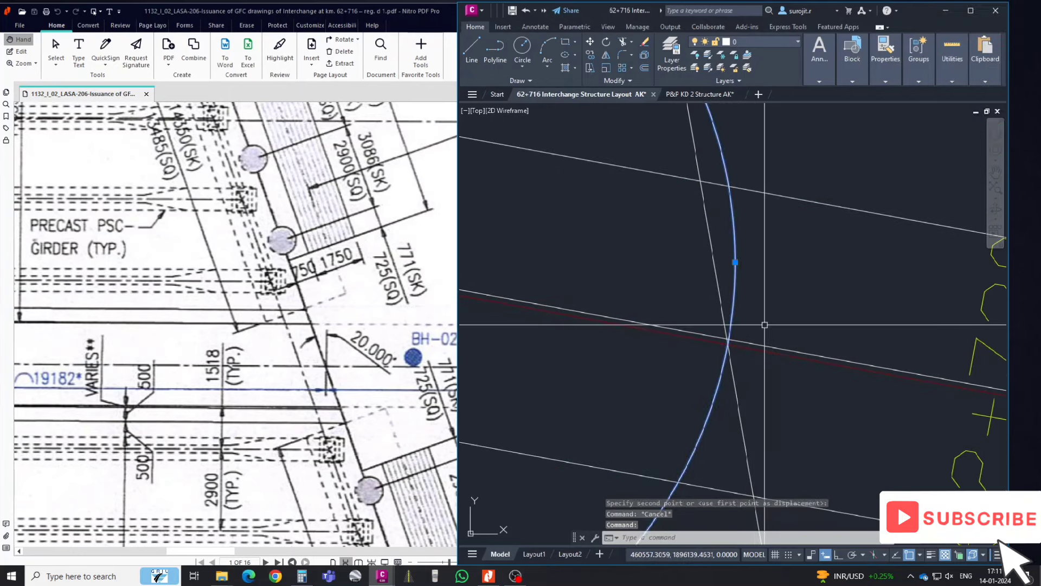
key("Delete")
scroll(810, 344, "down", 3)
scroll(749, 331, "up", 4)
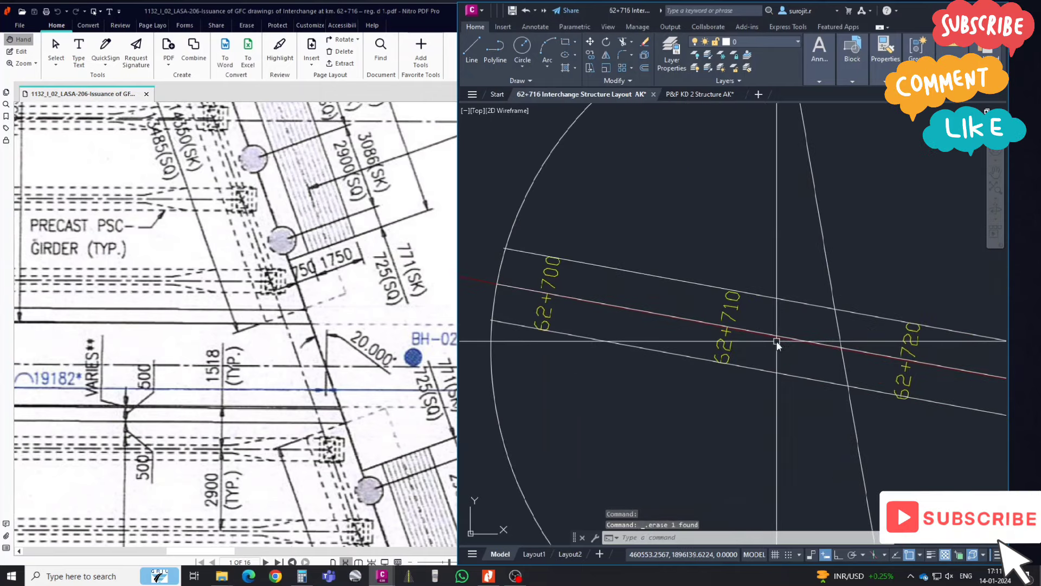
- Try an aligned dimension (DAL), cancel it, and pan to the station labels
type("dal")
key("Return")
left_click(732, 327)
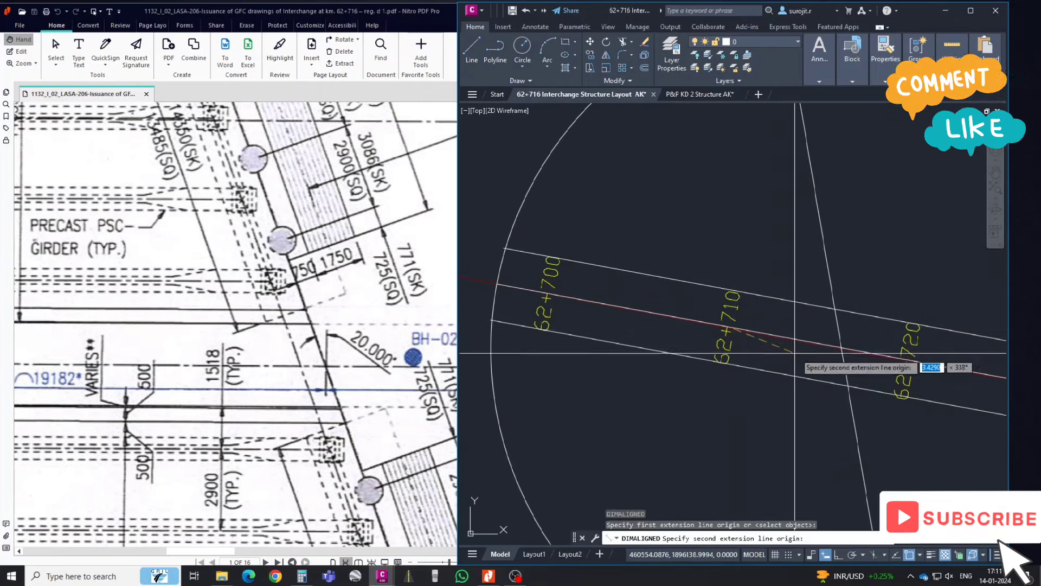
scroll(832, 346, "up", 2)
left_click(846, 354)
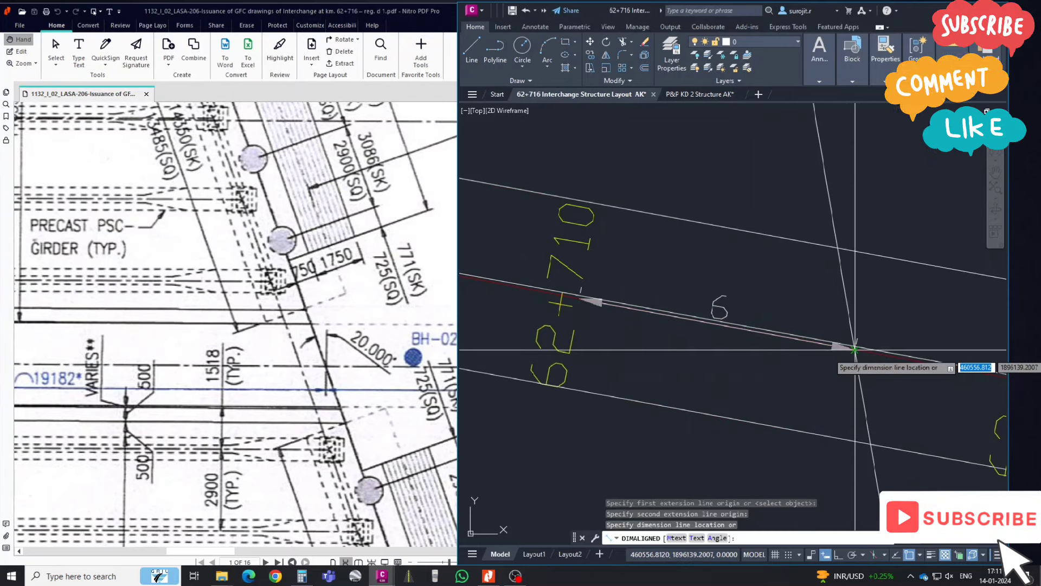
key("Escape")
scroll(855, 350, "down", 4)
mouse_move(852, 358)
middle_mouse_down()
mouse_move(847, 367)
mouse_move(812, 357)
middle_mouse_up()
- Start an offset with distance 0, then cancel it
key("Return")
type("0")
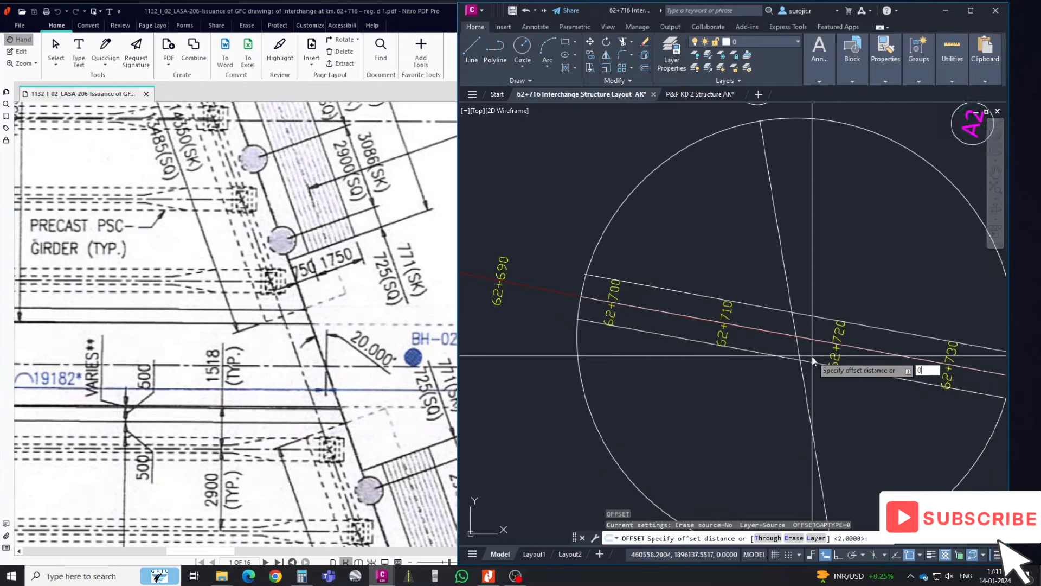
key("Escape")
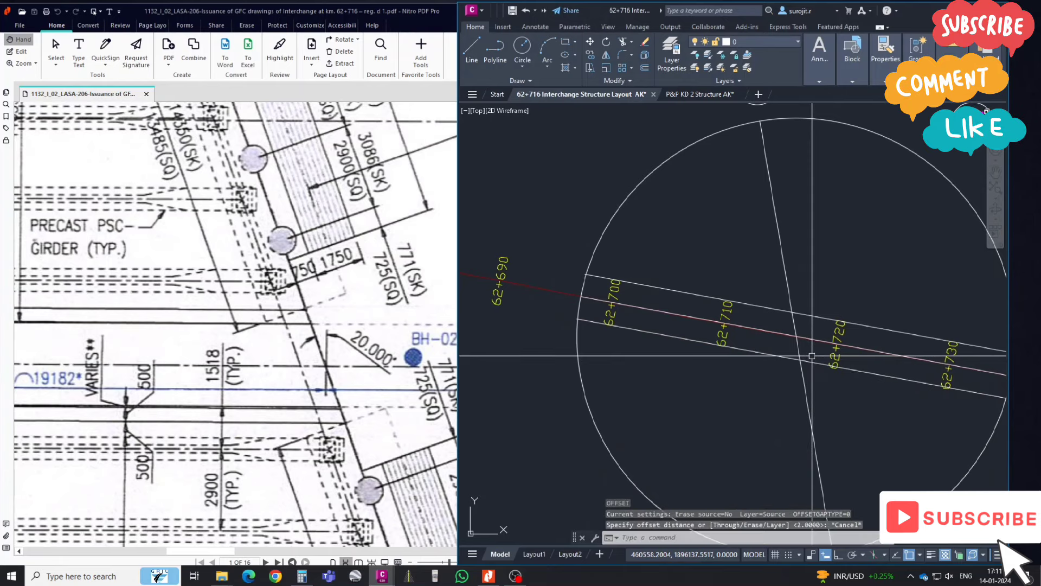
- In Nitro PDF, zoom in on the 19155(SK) and 18000(SQ) span labels, then return to AutoCAD
left_click(443, 318)
scroll(443, 318, "down", 5, "ctrl")
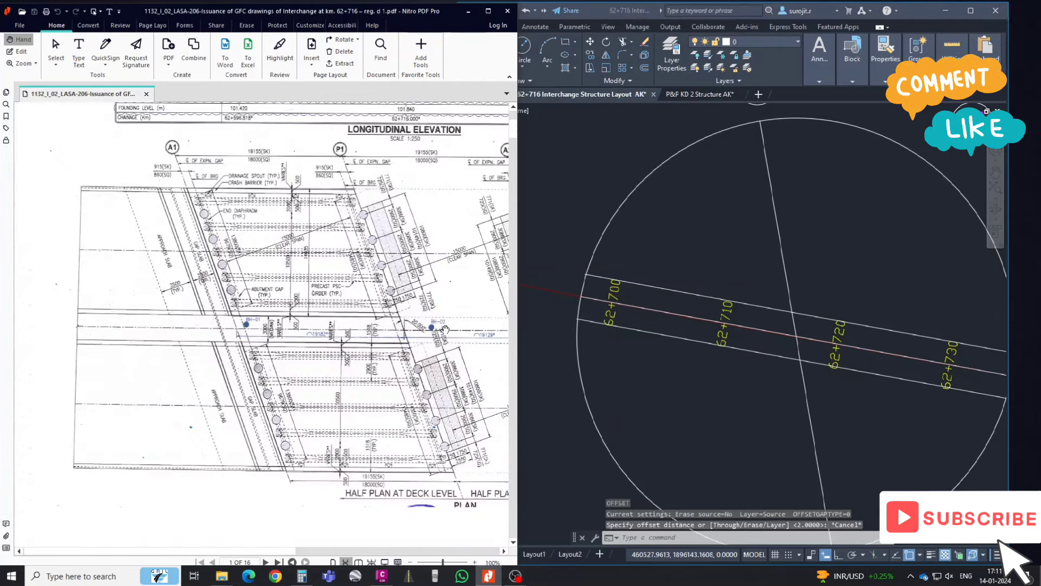
scroll(236, 204, "up", 5, "ctrl")
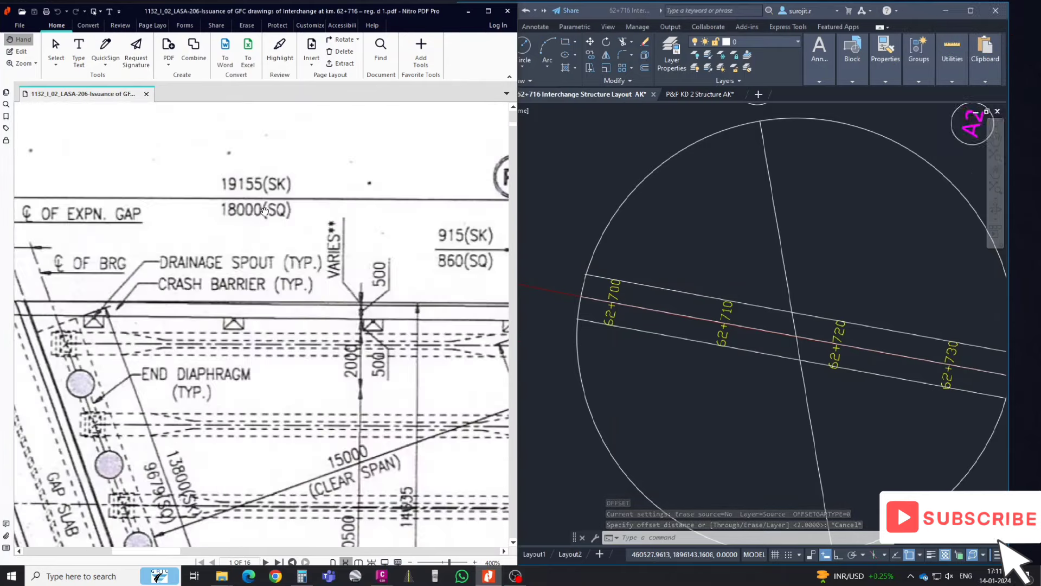
scroll(304, 216, "down", 5, "ctrl")
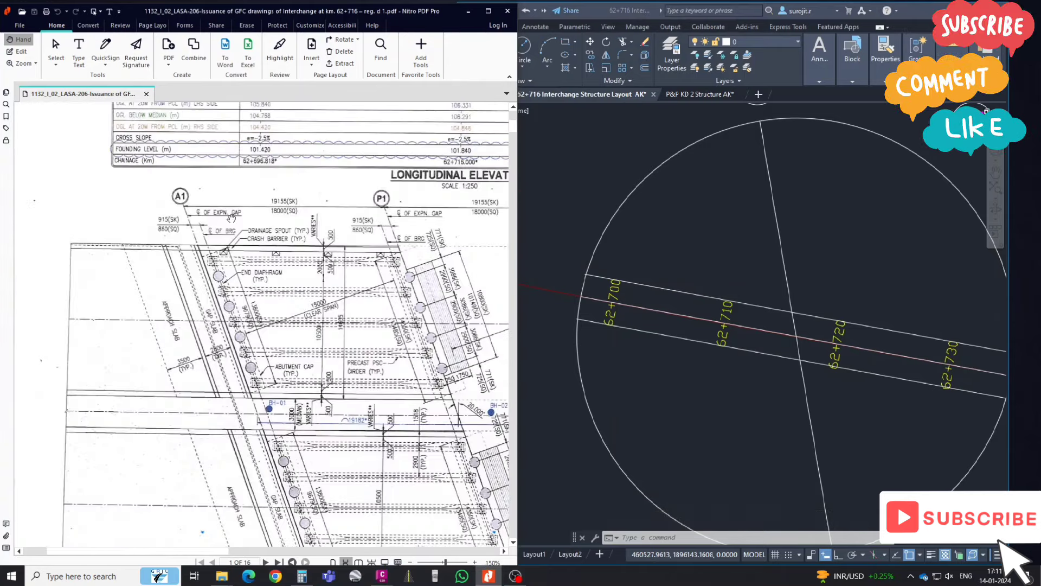
scroll(291, 214, "up", 5, "ctrl")
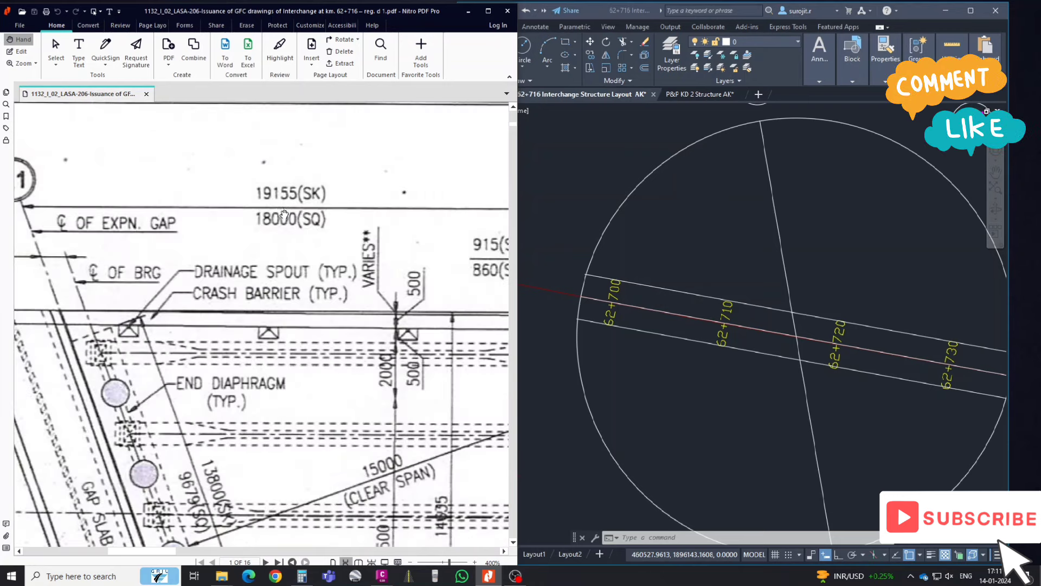
left_click(754, 259)
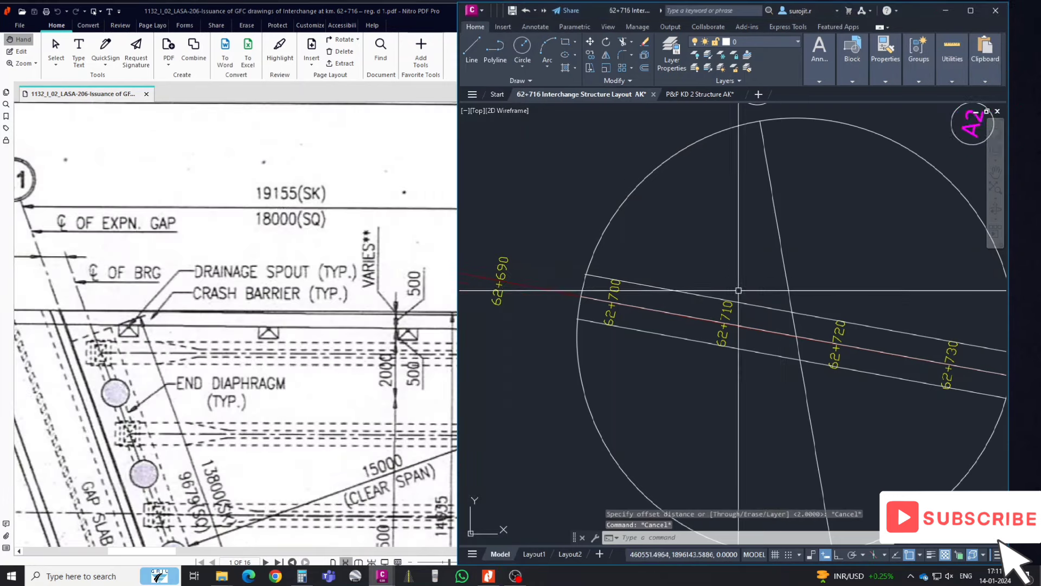
- Offset the P1 skew line 18 units to each side to create the A1 and A2 lines
key("Escape")
key("Escape")
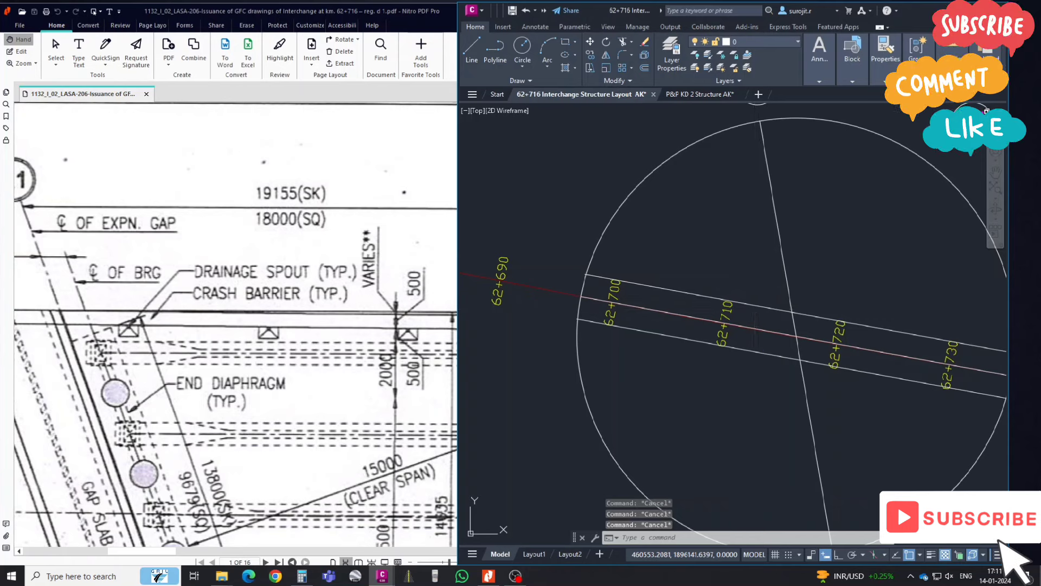
type("o")
key("Return")
key("Return")
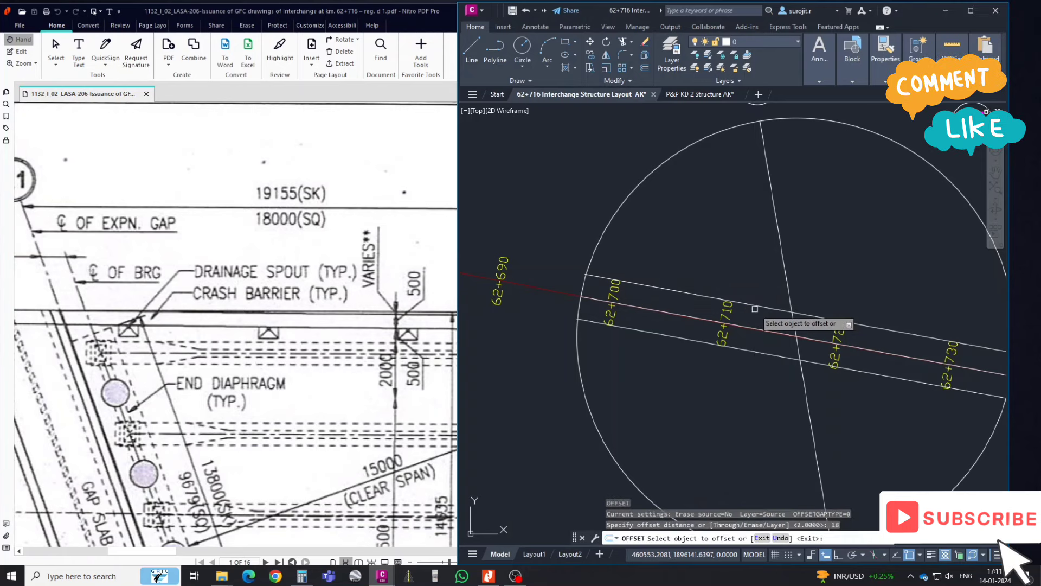
left_click(783, 262)
left_click(670, 258)
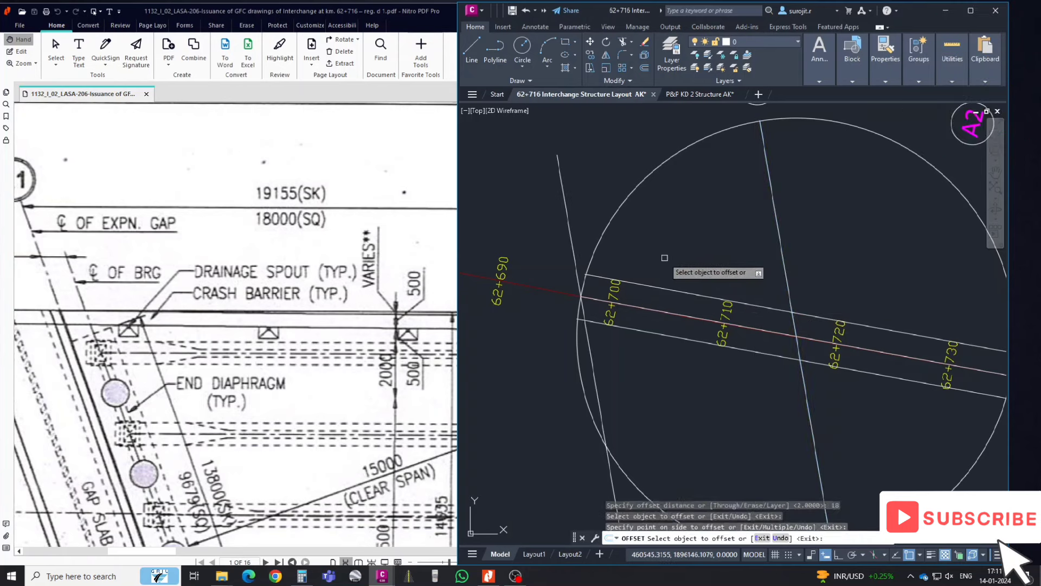
scroll(706, 279, "down", 2)
left_click(753, 273)
left_click(816, 274)
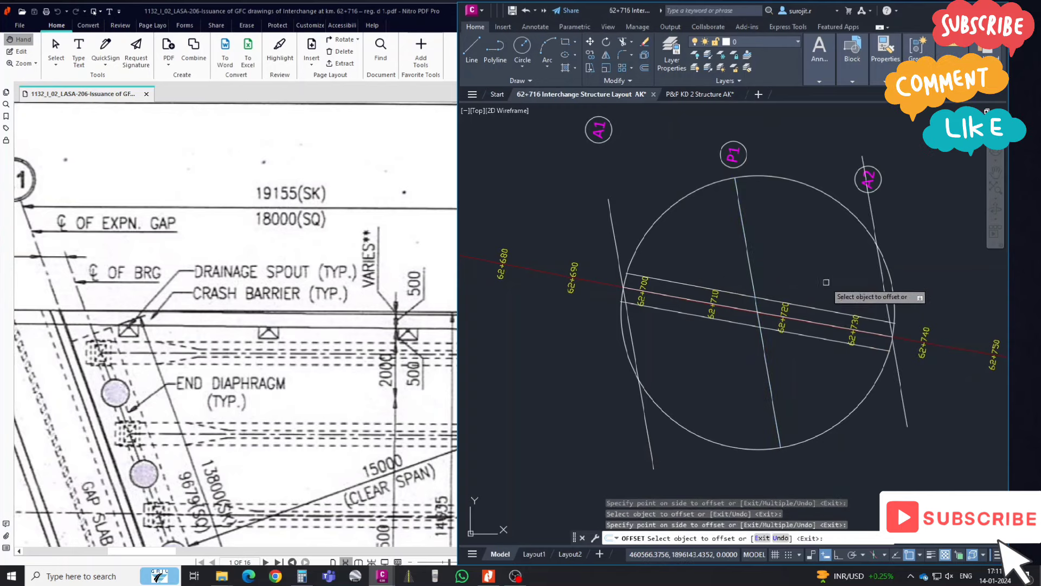
key("Escape")
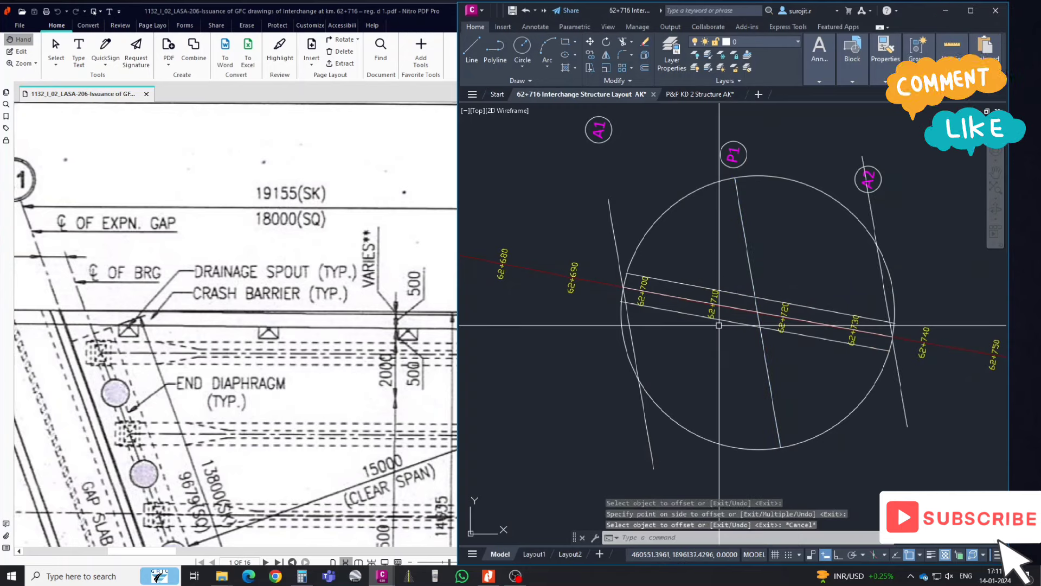
- Delete the large circle and extend the deck lines to the A1 and A2 lines
left_click(622, 312)
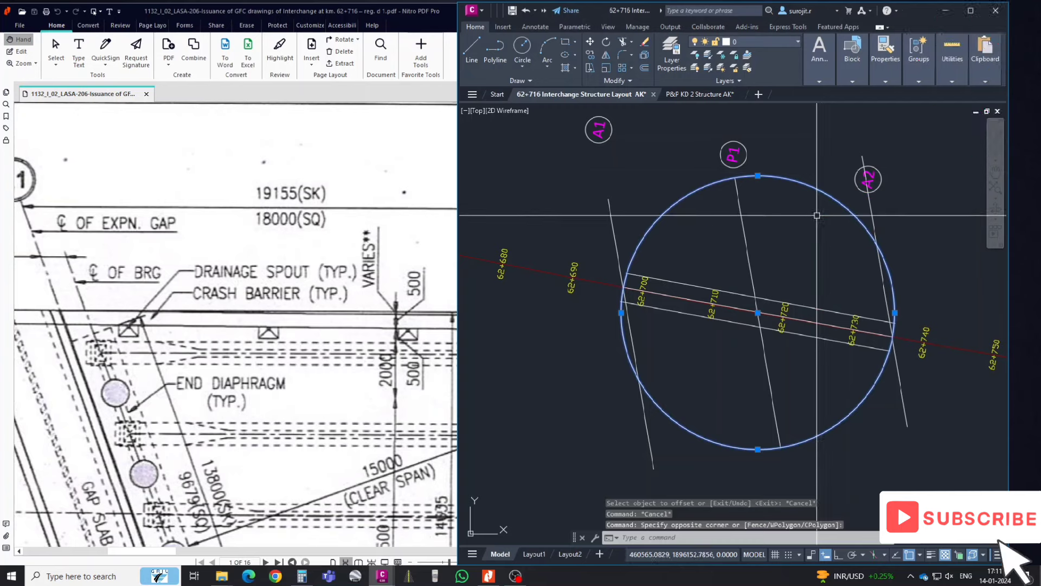
key("Delete")
key("Return")
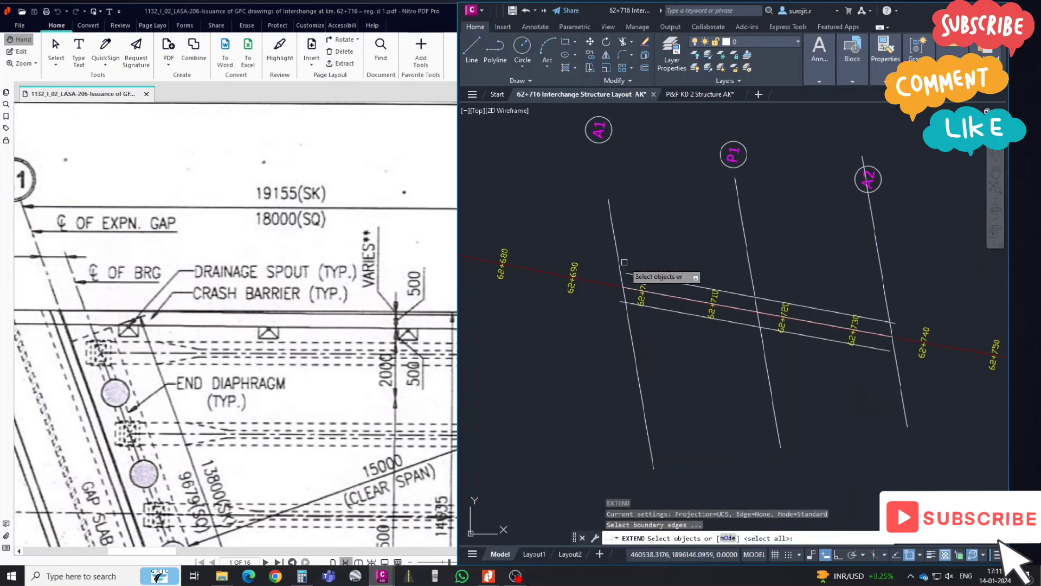
left_click(633, 275)
key("Return")
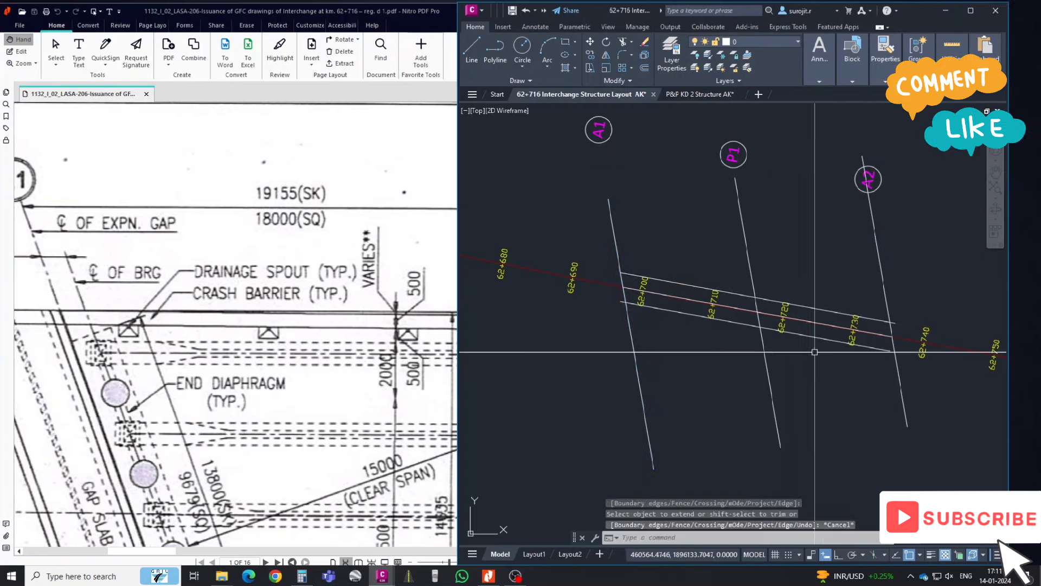
key("Return")
left_click(895, 357)
key("Return")
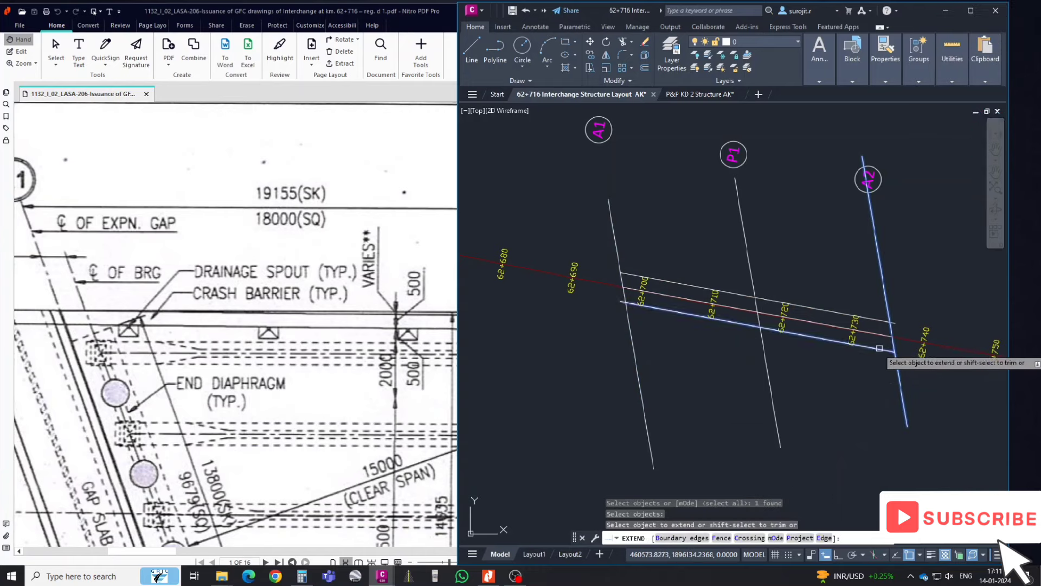
key("Escape")
key("Escape")
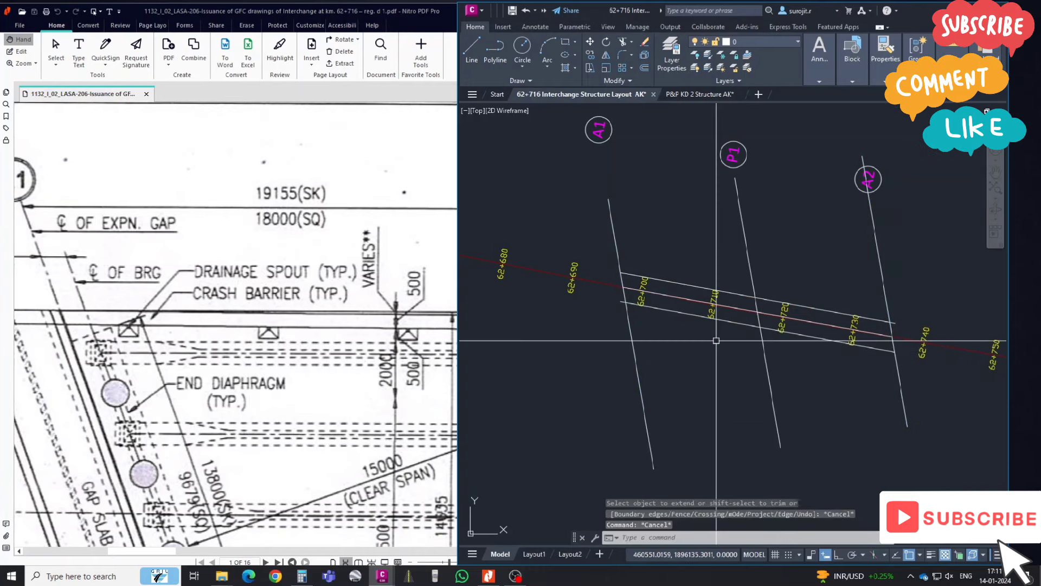
type("O")
key("Escape")
key("Escape")
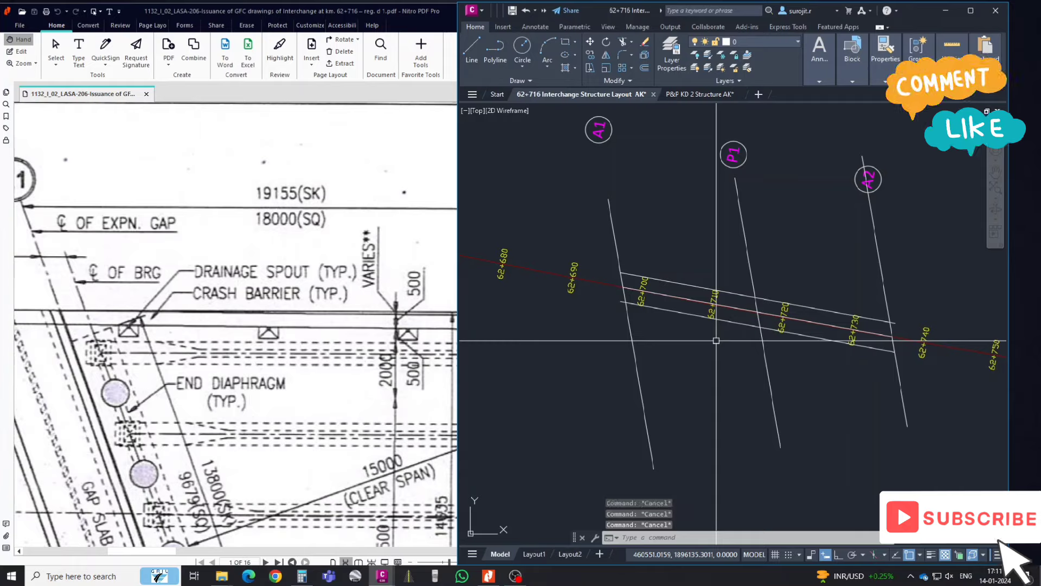
- In Nitro PDF, zoom and pan to the half plan's 8750 median-to-deck-width dimensions, then return to AutoCAD
left_click(286, 367)
scroll(286, 367, "down", 5, "ctrl")
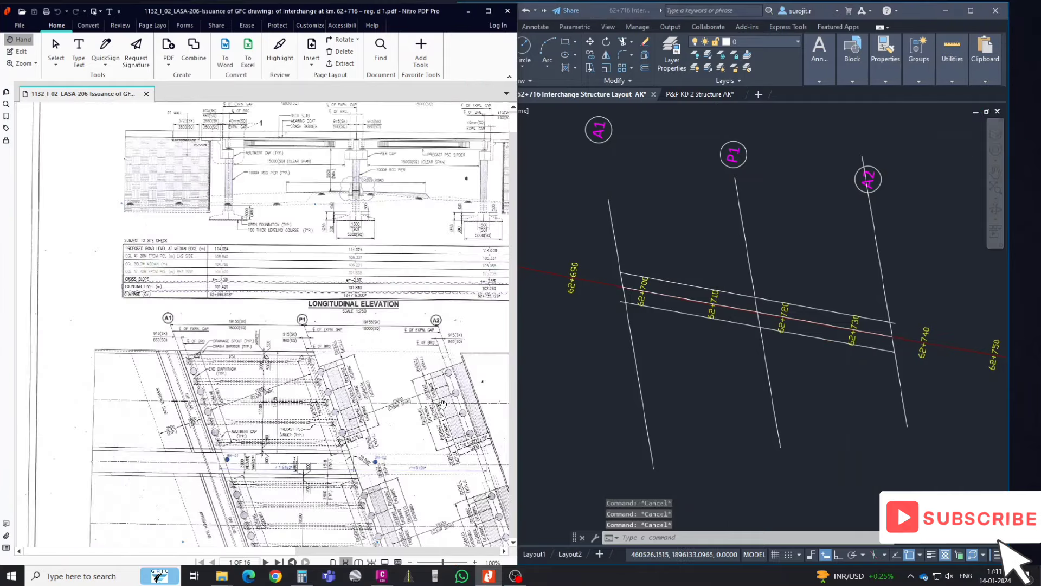
scroll(443, 404, "up", 1, "ctrl")
scroll(429, 390, "up", 1, "ctrl")
scroll(412, 374, "up", 1, "ctrl")
scroll(403, 362, "up", 1, "ctrl")
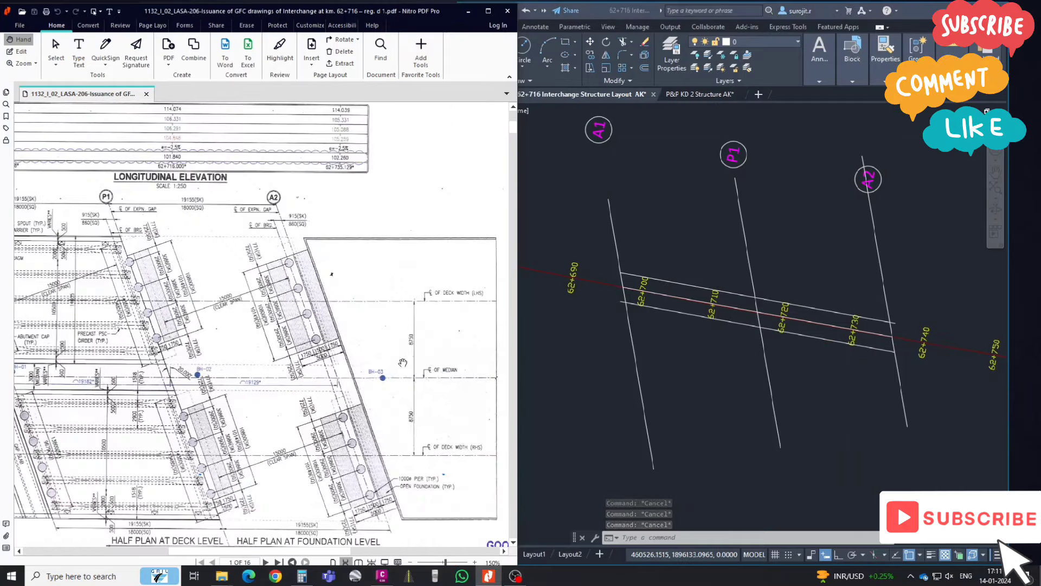
scroll(402, 362, "up", 1, "ctrl")
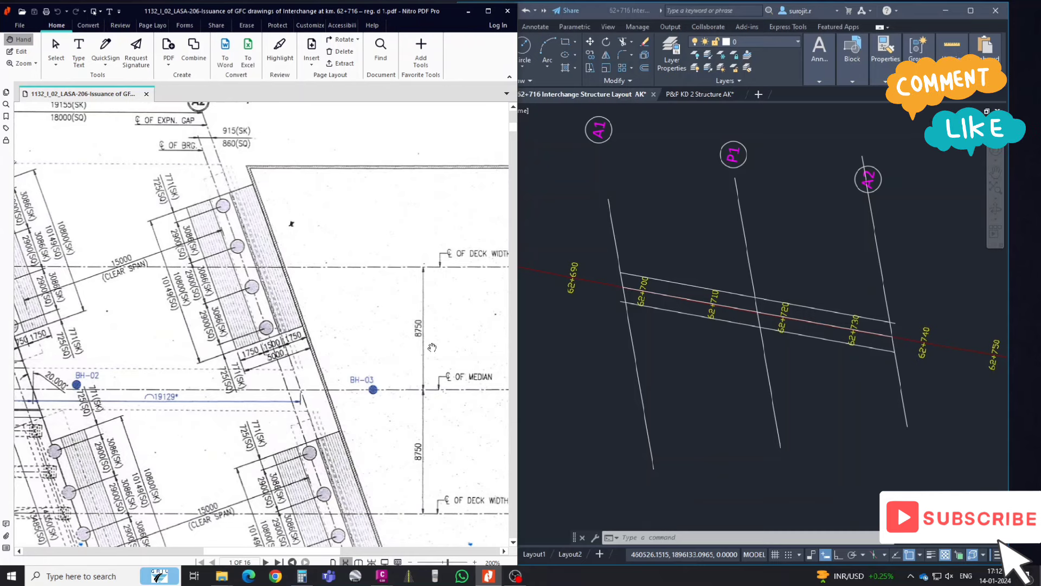
scroll(420, 334, "up", 1, "ctrl")
scroll(430, 335, "up", 1, "ctrl")
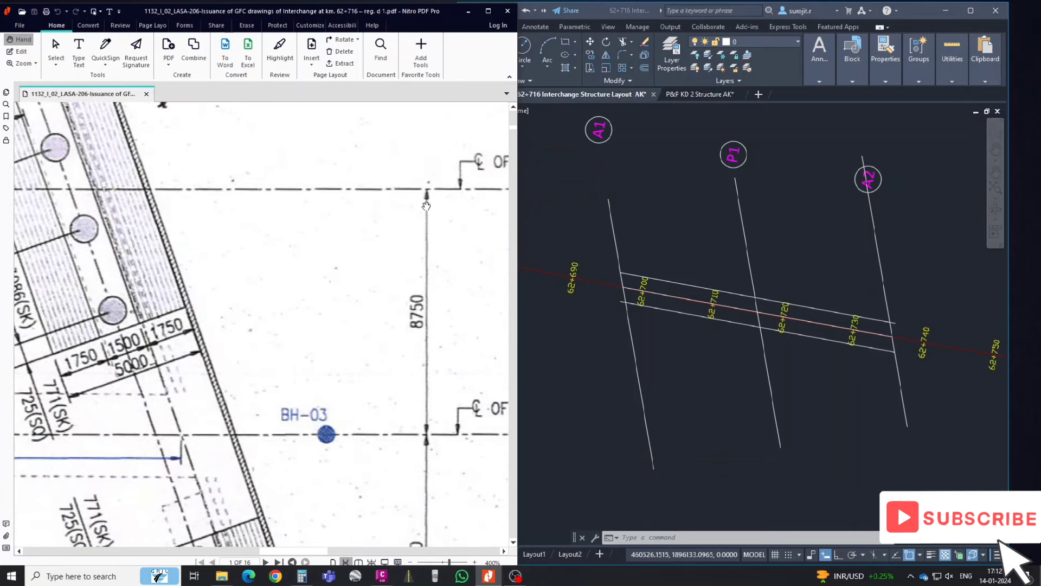
scroll(407, 239, "down", 3, "ctrl")
scroll(384, 242, "up", 1, "ctrl")
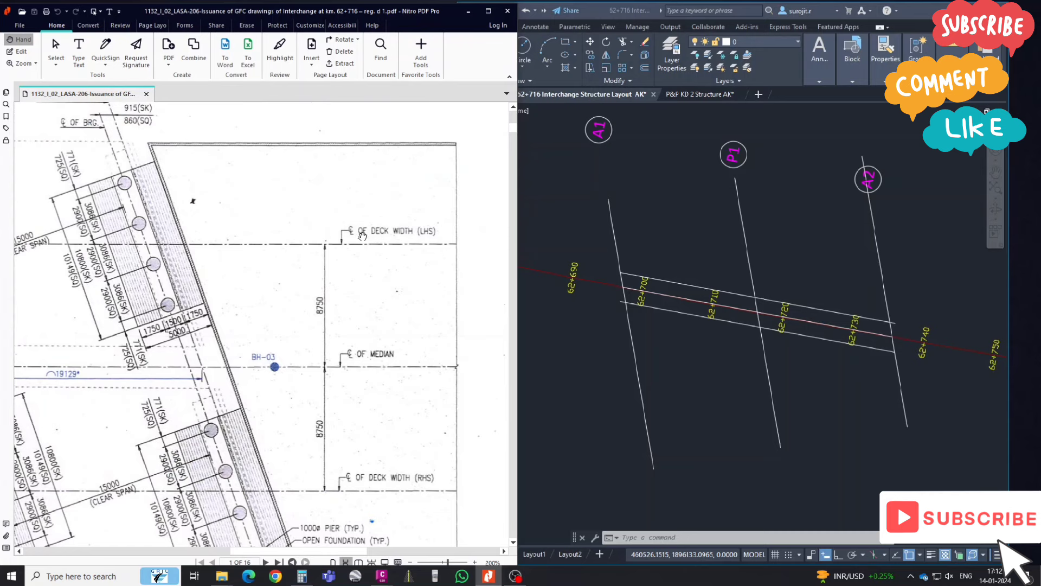
scroll(380, 239, "up", 2, "ctrl")
left_click_drag(380, 239, 366, 241)
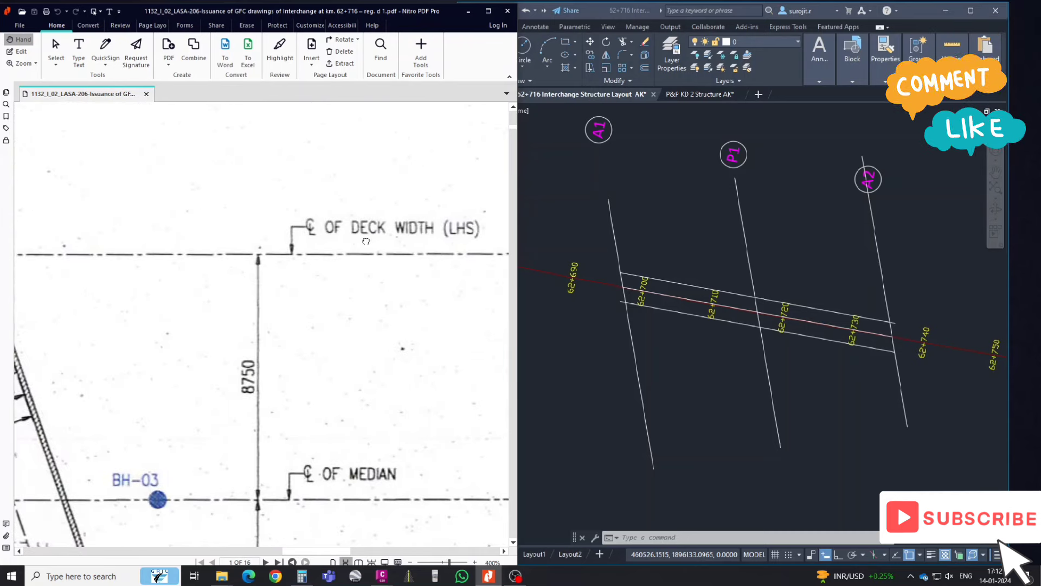
scroll(366, 241, "down", 1, "ctrl")
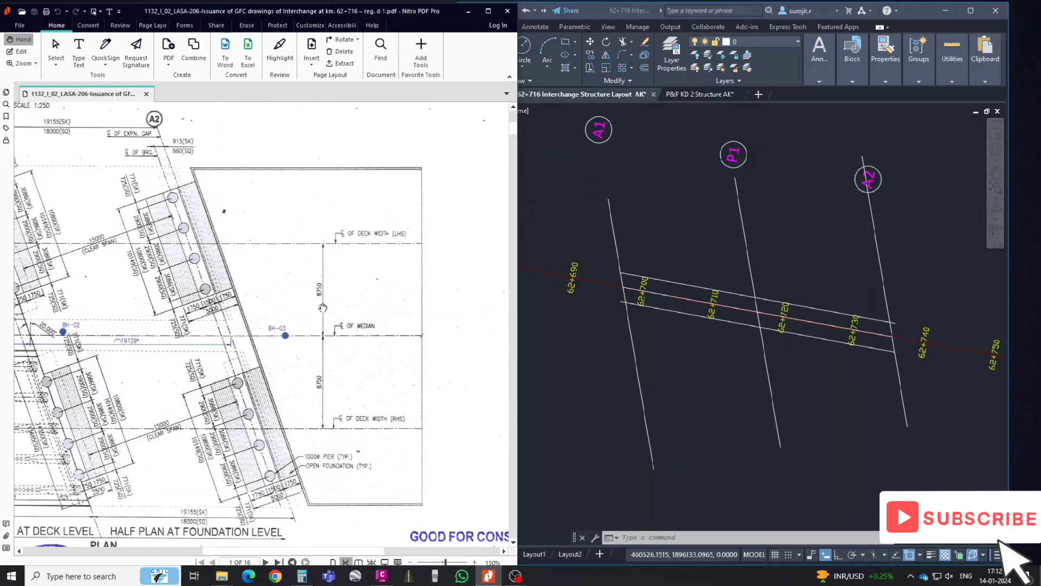
scroll(323, 308, "up", 1, "ctrl")
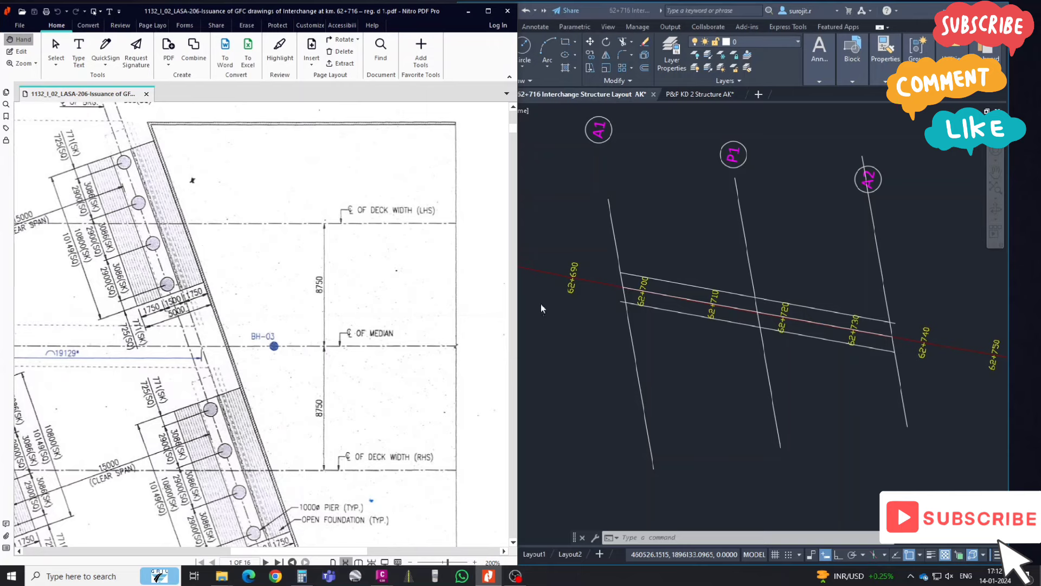
left_click(640, 309)
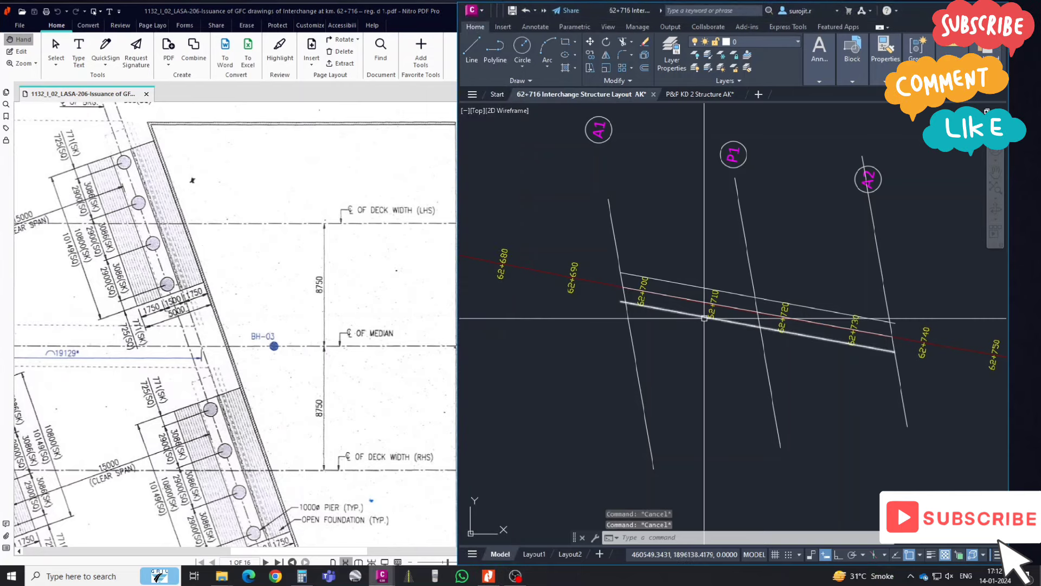
- Offset the median line 8.75 units above and below it
key("Return")
type("8.75")
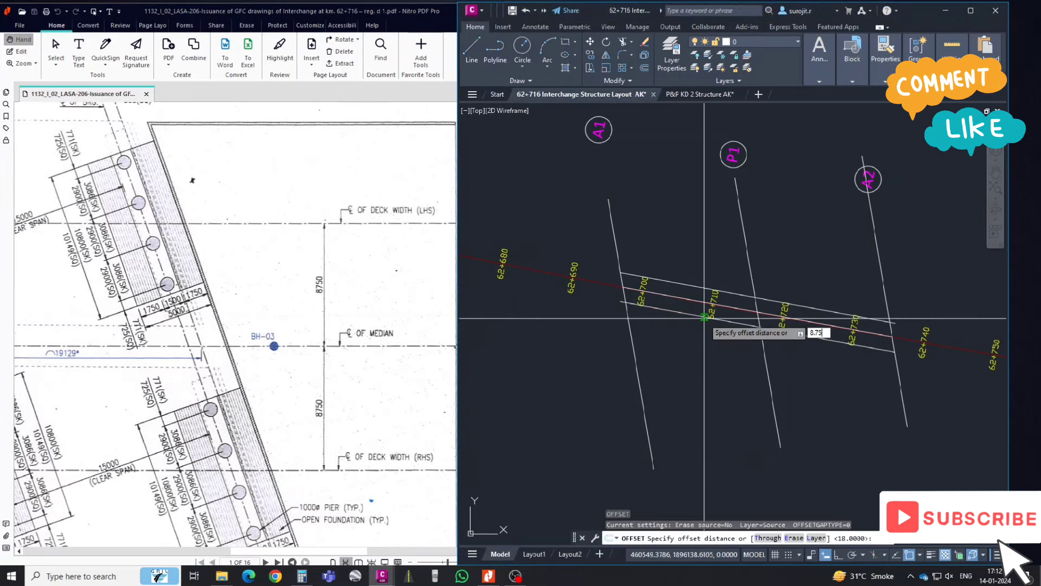
key("Return")
left_click(698, 308)
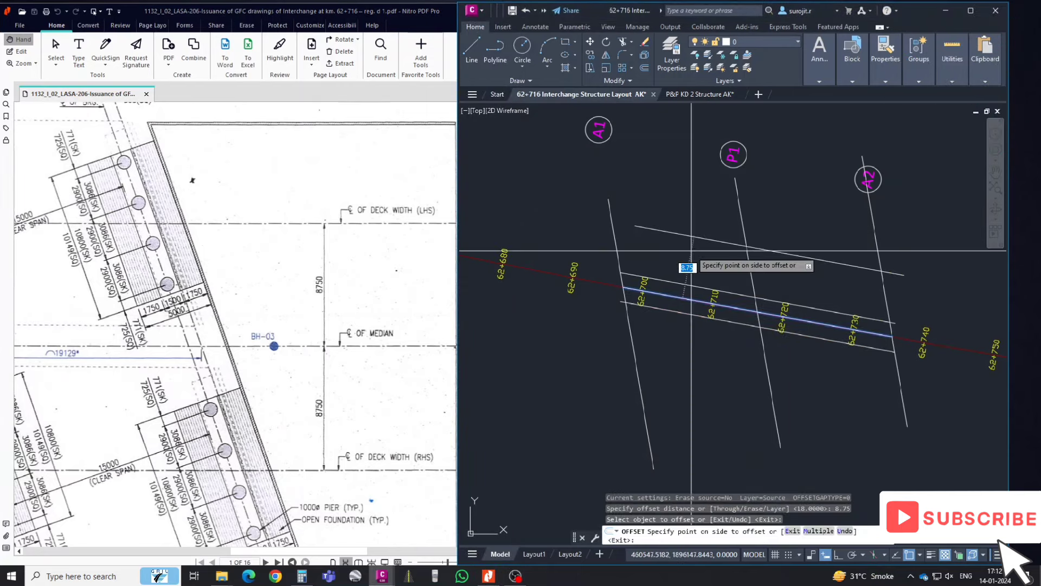
left_click(690, 251)
left_click(687, 297)
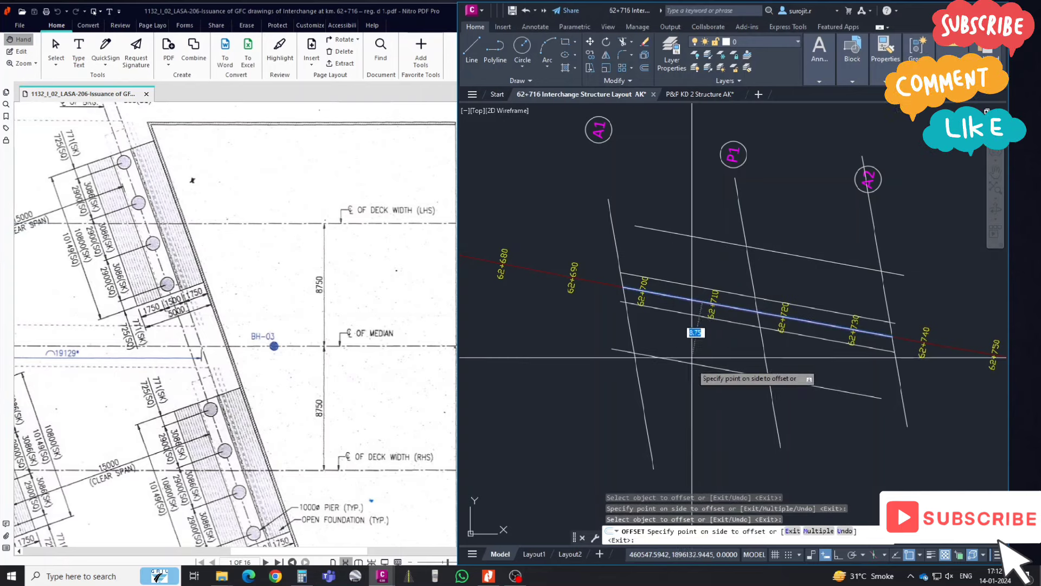
left_click(693, 402)
key("Escape")
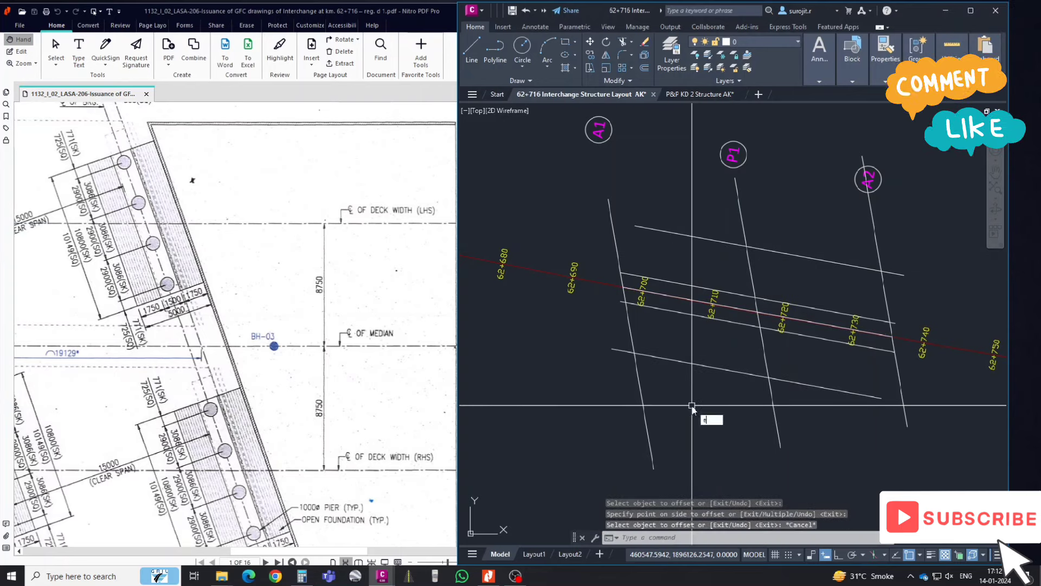
type("x")
key("Return")
key("Escape")
key("Escape")
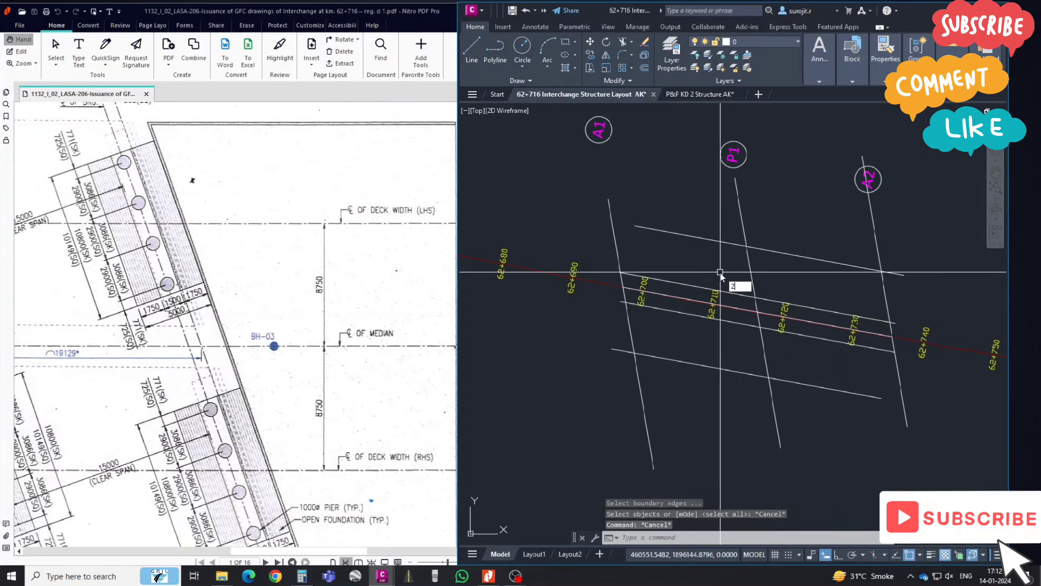
key("Escape")
- Add a 6.75 aligned dimension above the upper offset line
type("dal")
key("Return")
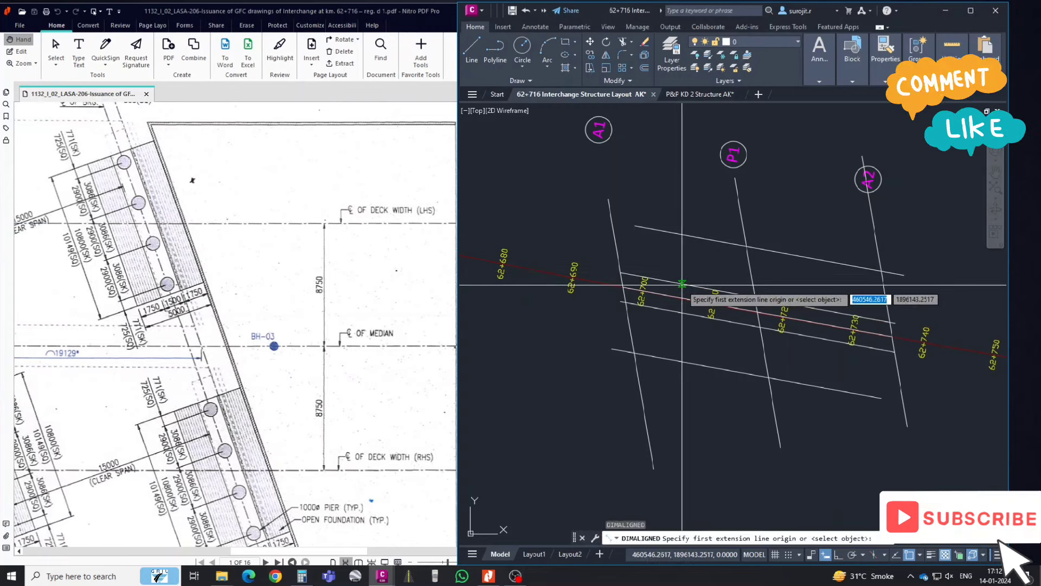
scroll(682, 284, "up", 2)
left_click(688, 283)
scroll(689, 283, "up", 1)
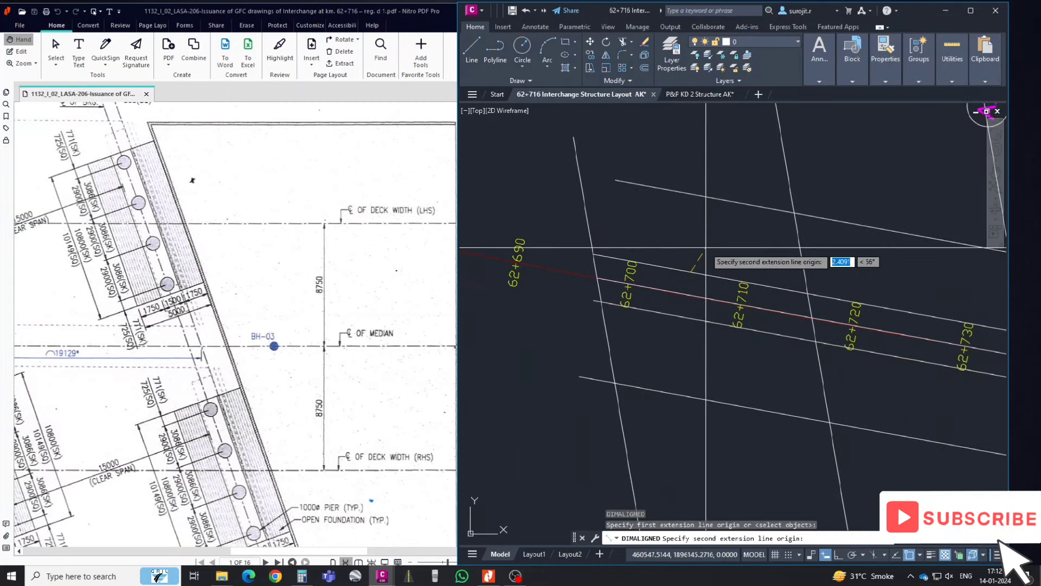
double_click(704, 197)
key("Escape")
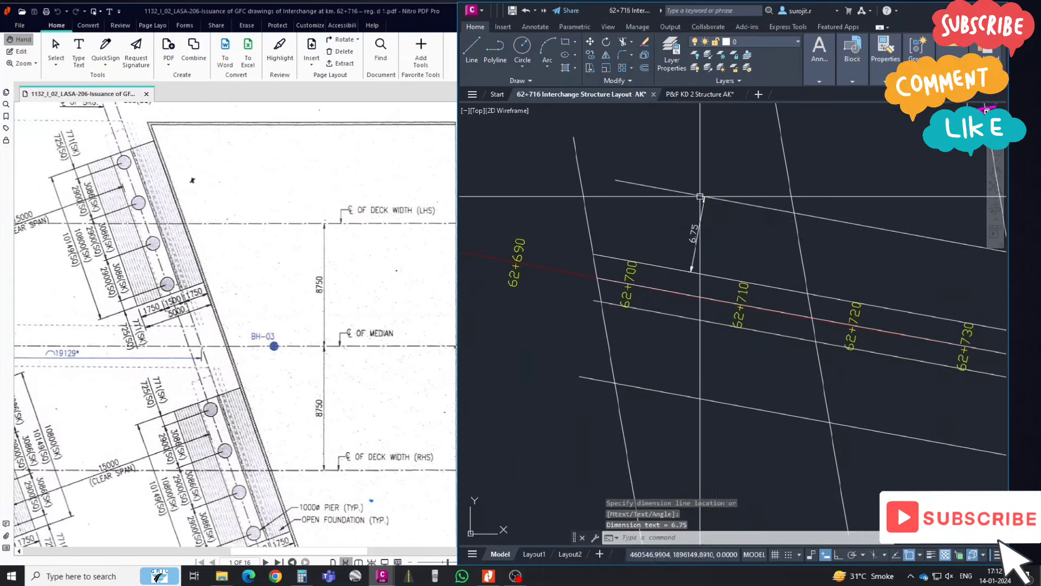
middle_click_drag(703, 224, 700, 281)
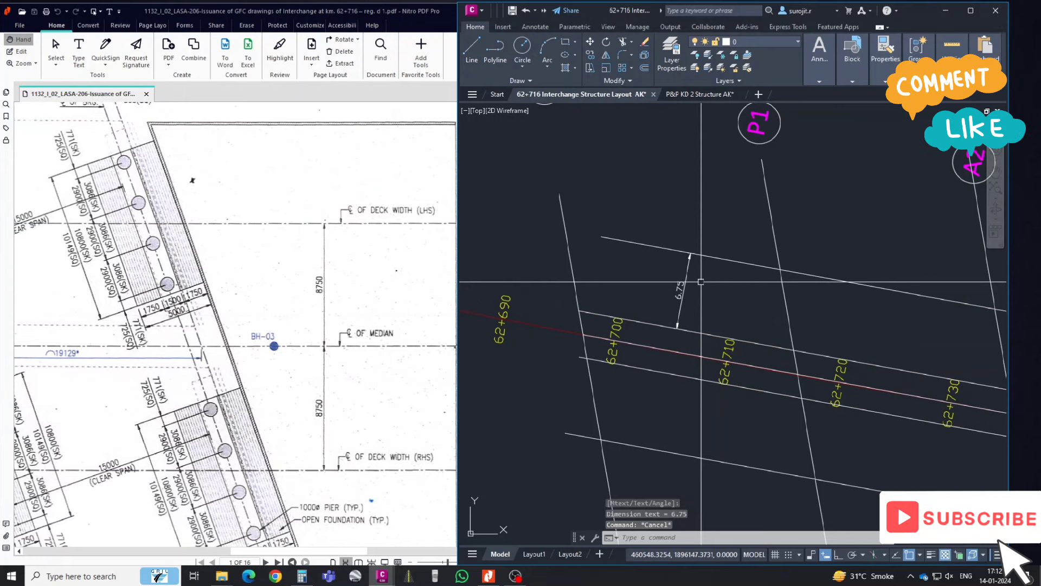
type("d")
- Offset the upper line 6.75 upward and the lower line 6.75 downward
key("Return")
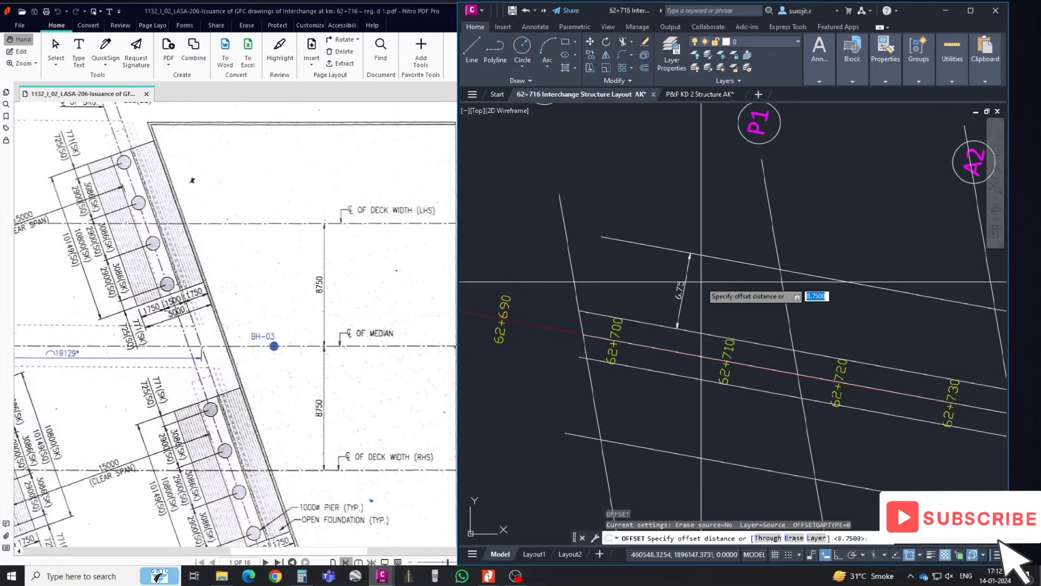
type("6.75")
key("Return")
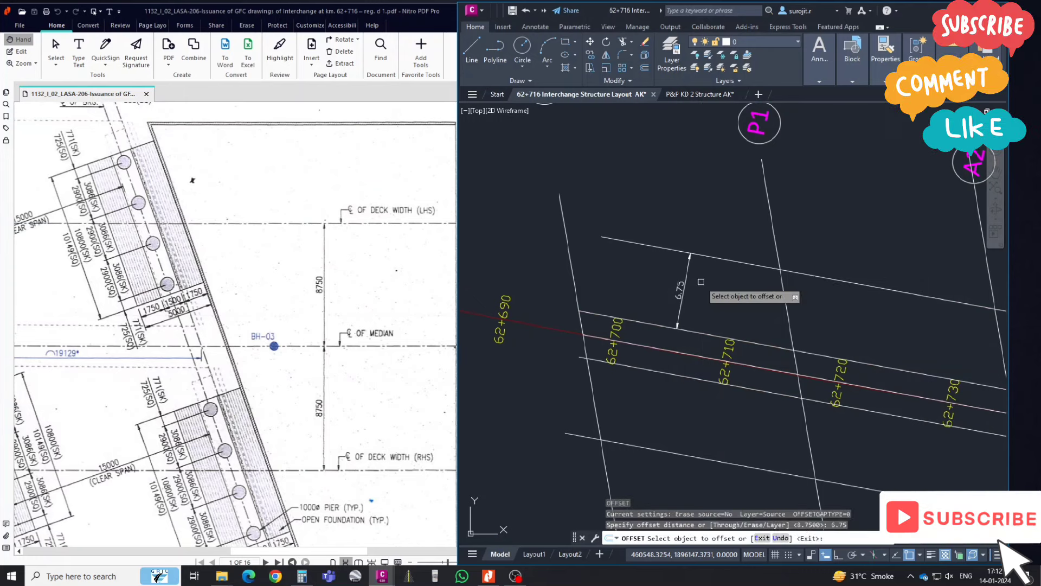
left_click(705, 257)
left_click(710, 220)
scroll(709, 228, "down", 2)
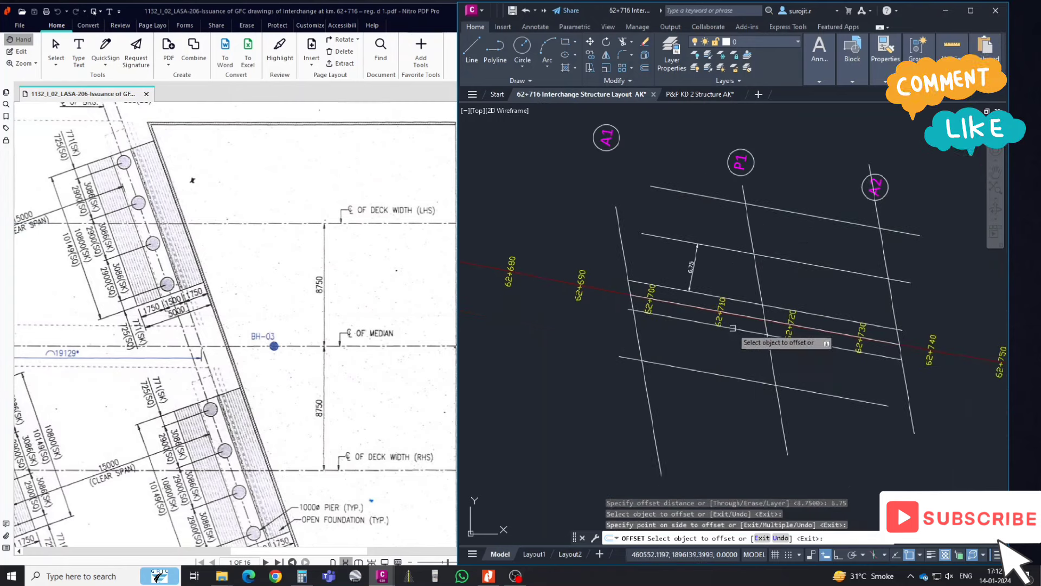
left_click(708, 375)
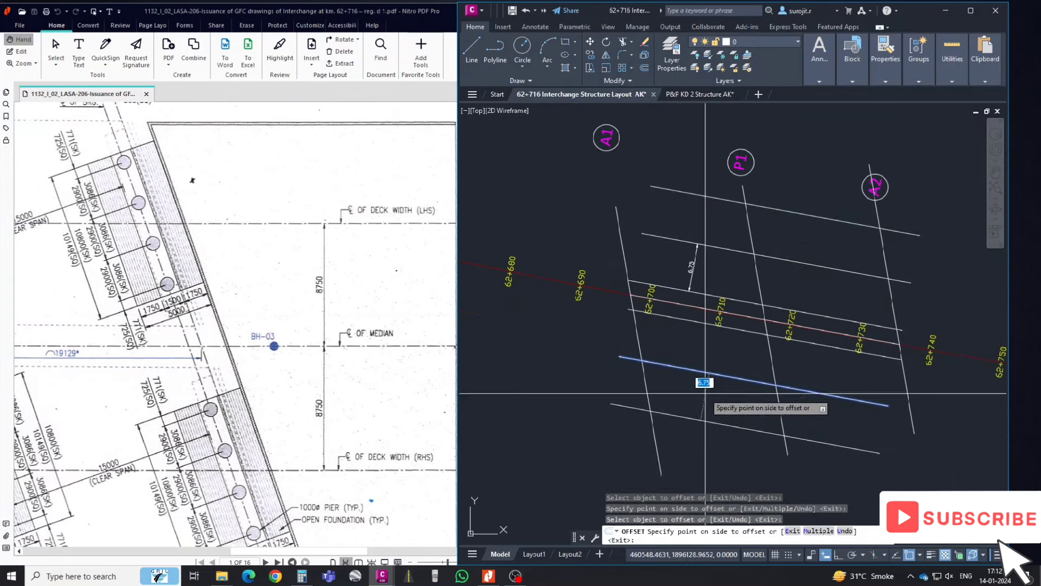
left_click(711, 404)
key("Escape")
scroll(726, 412, "down", 3)
scroll(735, 420, "up", 2)
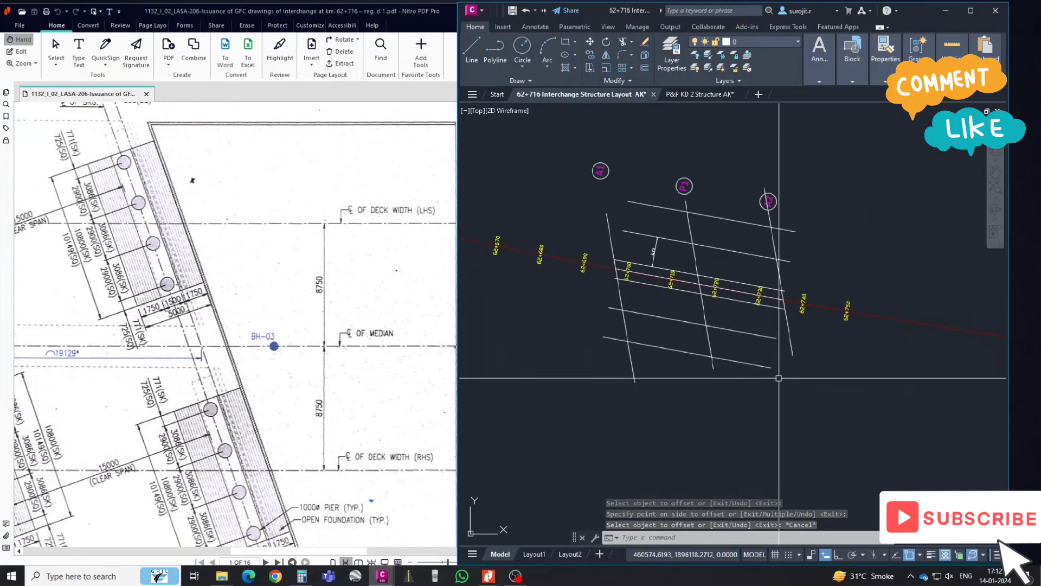
- Draw a horizontal polyline below the plan and extend lines down to it
type("pl")
key("Return")
left_click(748, 420)
left_click(855, 421)
key("Return")
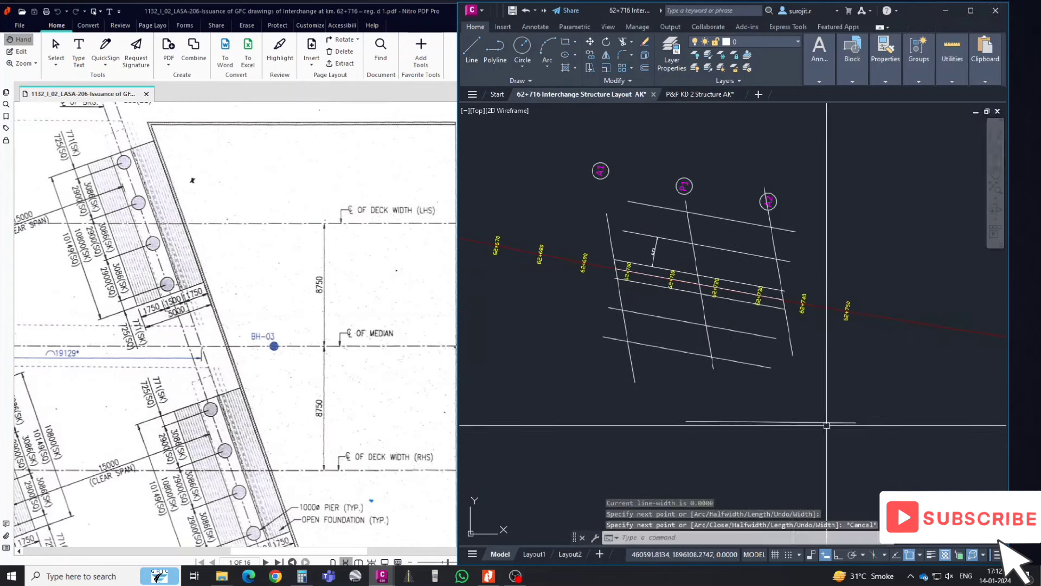
type("ex")
key("Return")
left_click(808, 421)
key("Return")
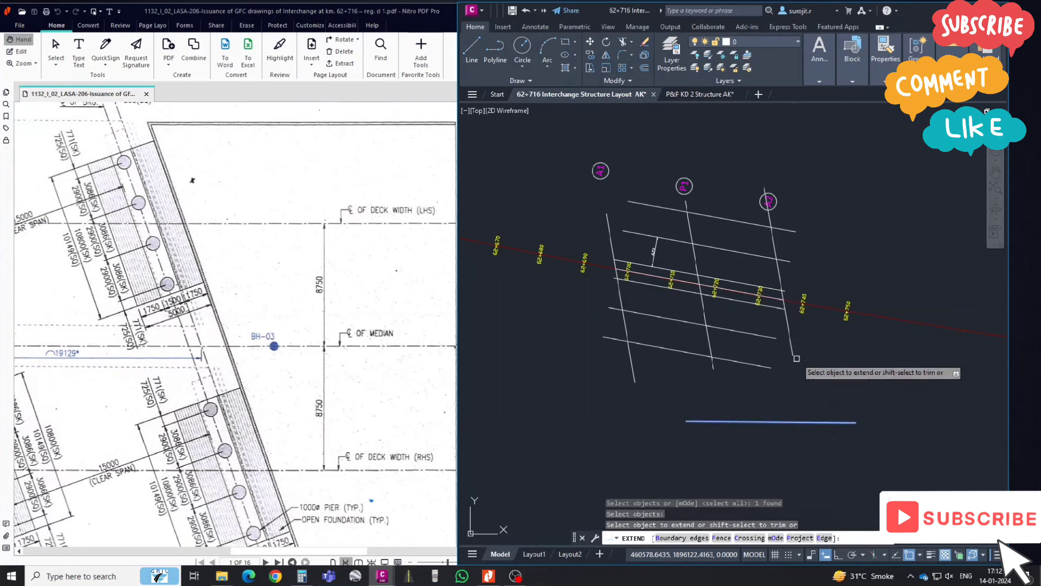
key("Return")
key("Return")
key("Escape")
key("Escape")
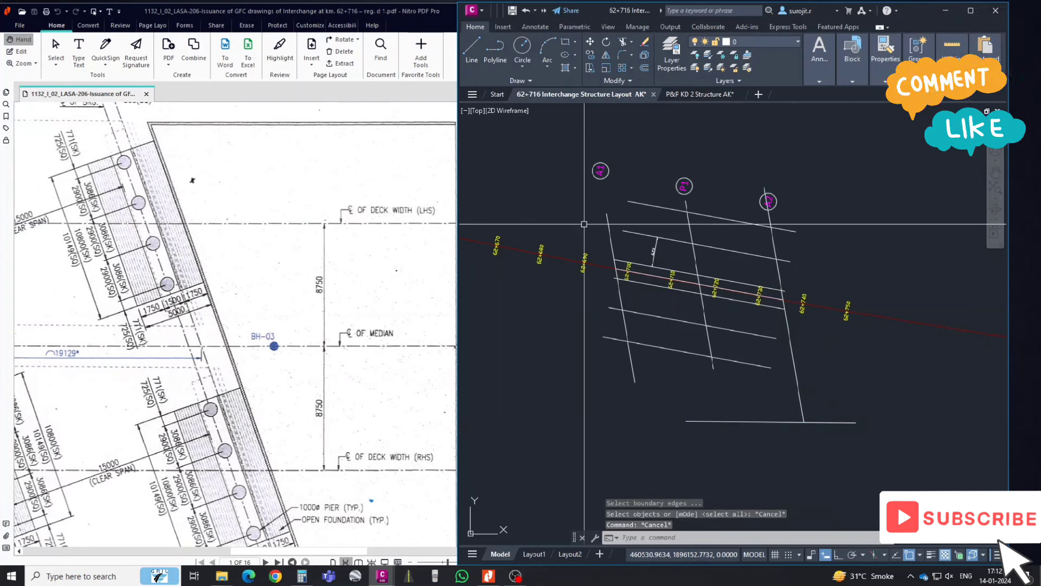
type("pl")
key("Return")
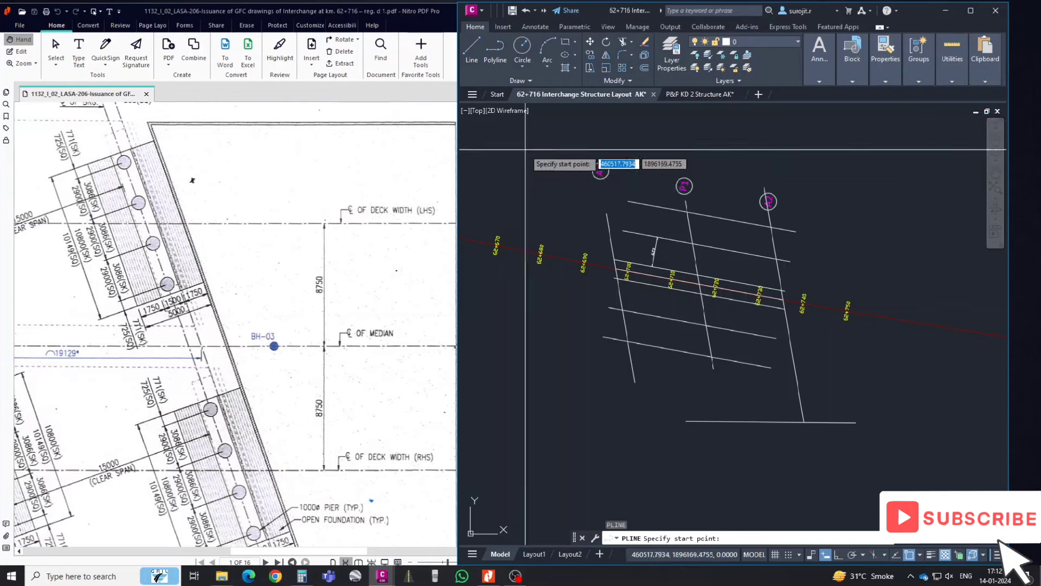
- Draw a temporary slanted line above A1 and extend two cross lines left to A1
left_click(546, 185)
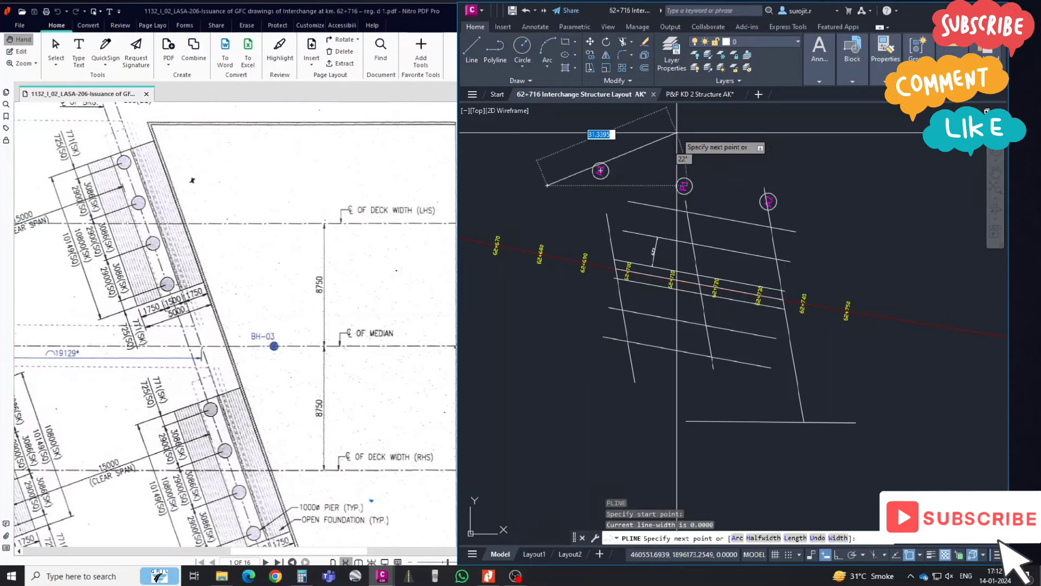
left_click(676, 132)
key("Escape")
type("e")
key("Return")
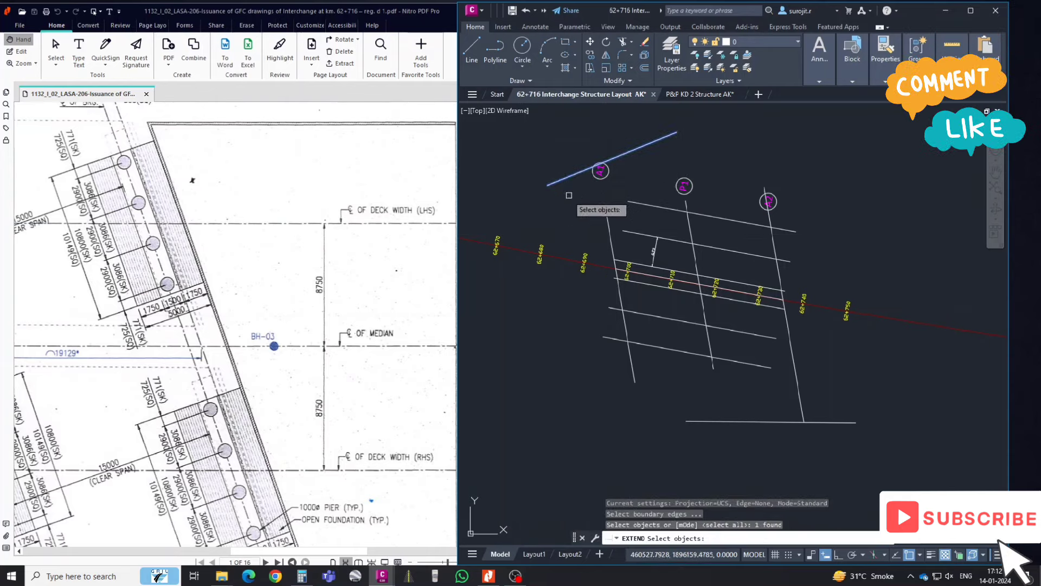
left_click(606, 215)
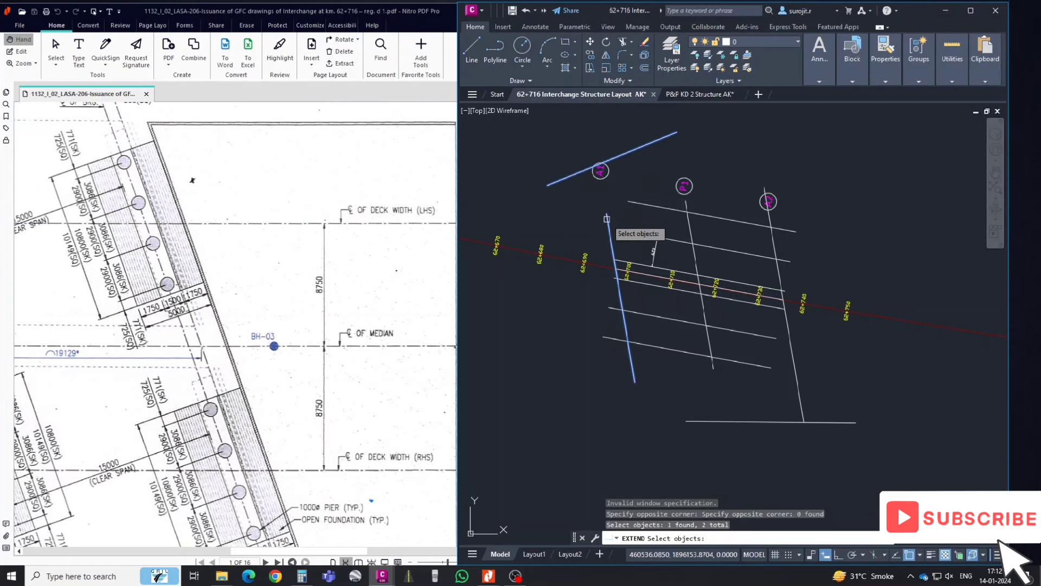
key("Return")
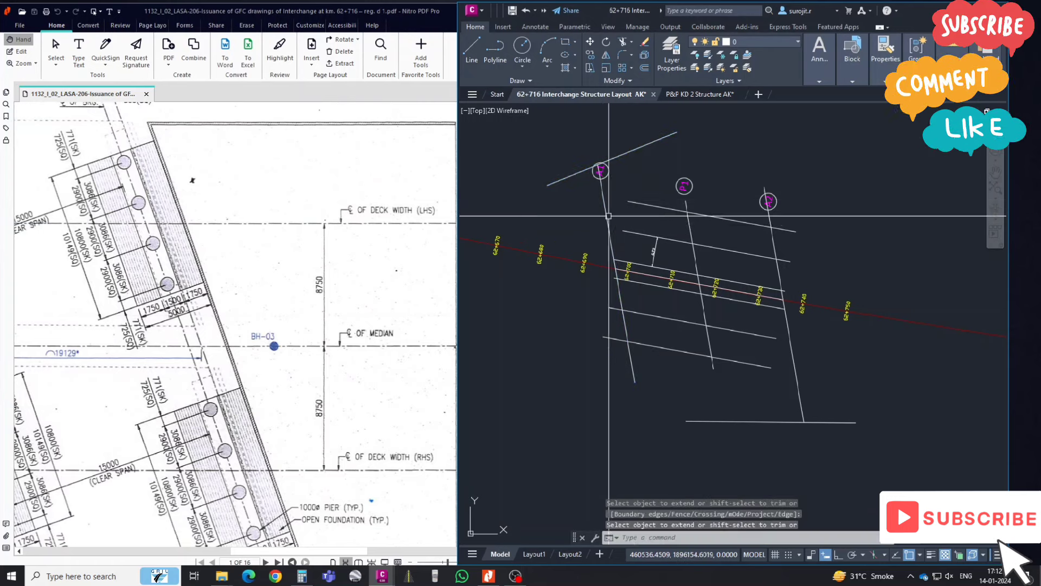
key("Escape")
key("Return")
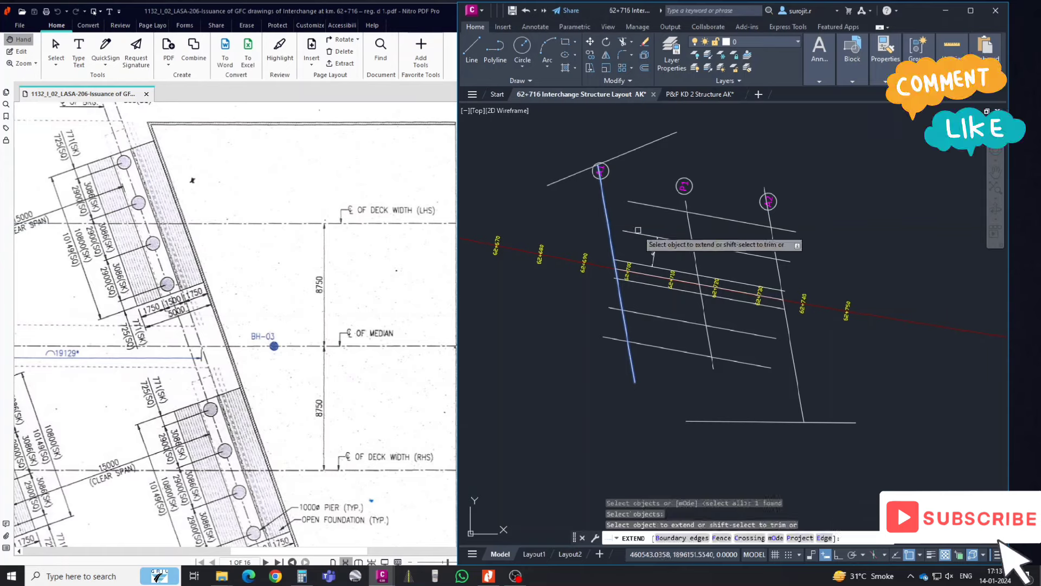
left_click(630, 233)
left_click(633, 203)
key("Escape")
- Window-select and delete the temporary slanted line
left_click(536, 124)
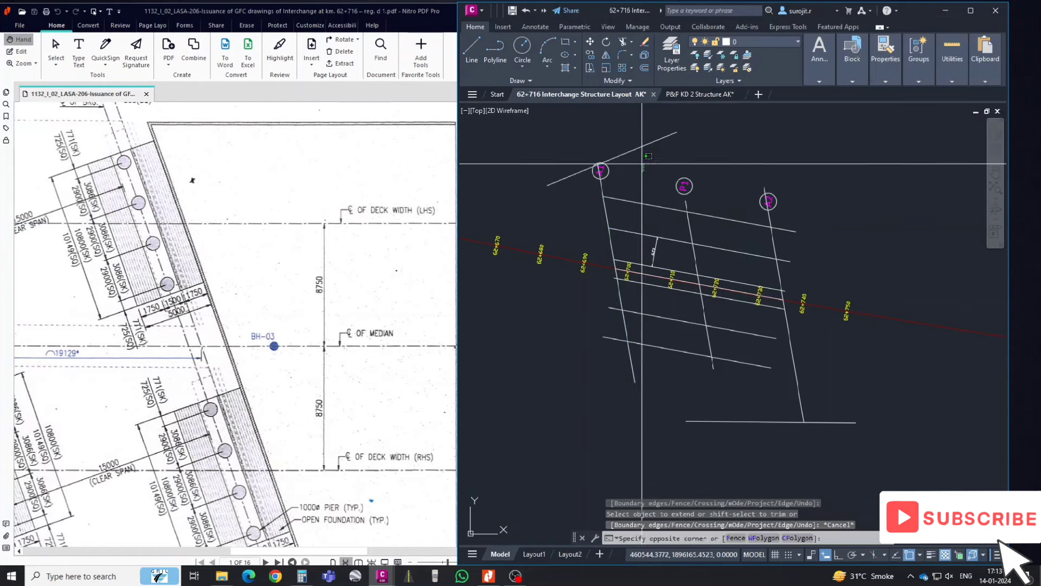
left_click(681, 192)
key("Delete")
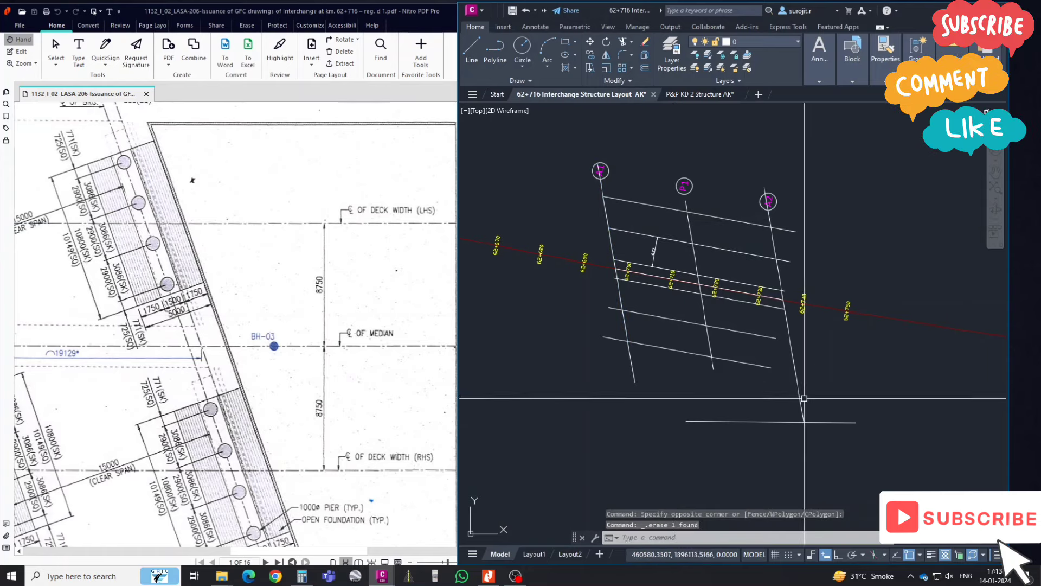
key("Escape")
- Extend lines to the A2 boundary and select both offset lines
type("ex")
key("Return")
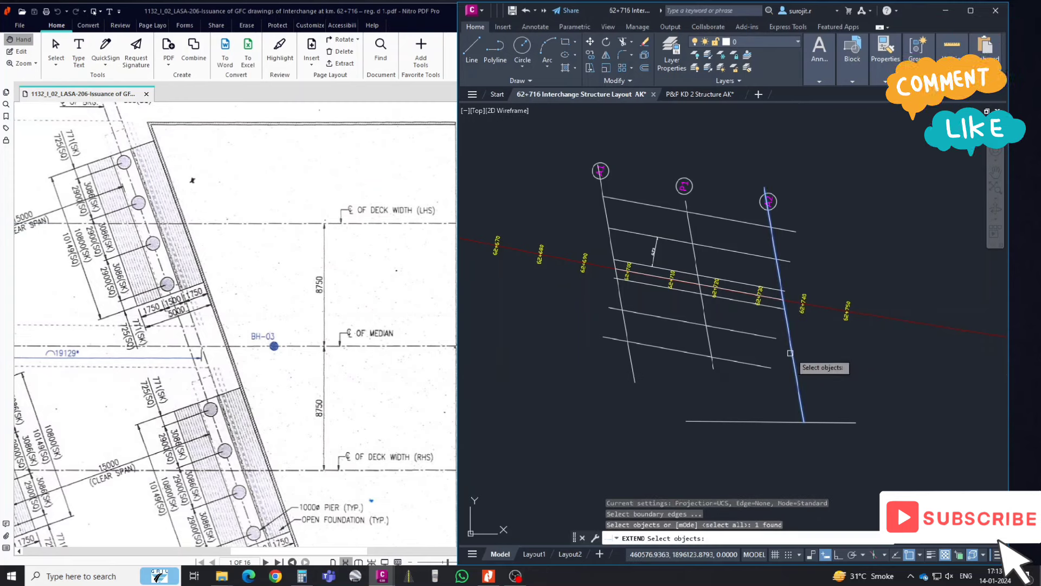
left_click(777, 368)
key("Escape")
left_click(772, 340)
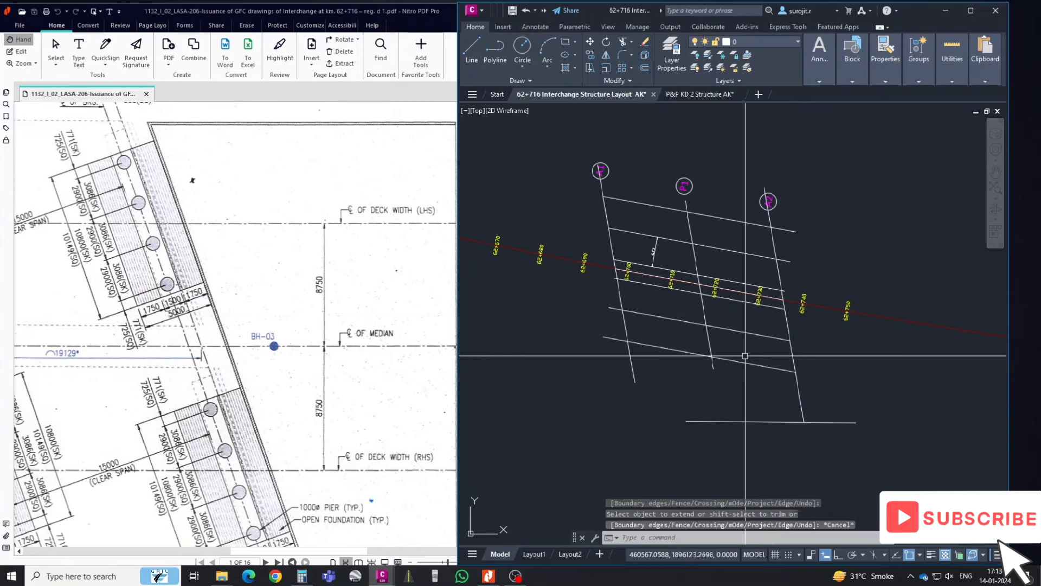
left_click(754, 267)
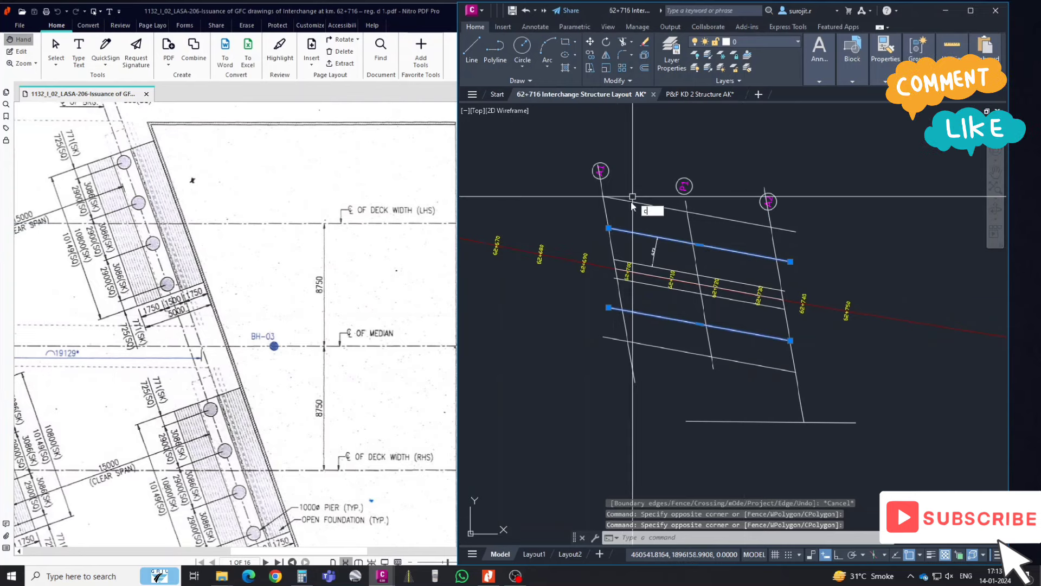
- Set the colour of the two selected offset lines to Cyan in Properties
type("h")
key("Return")
left_click(558, 153)
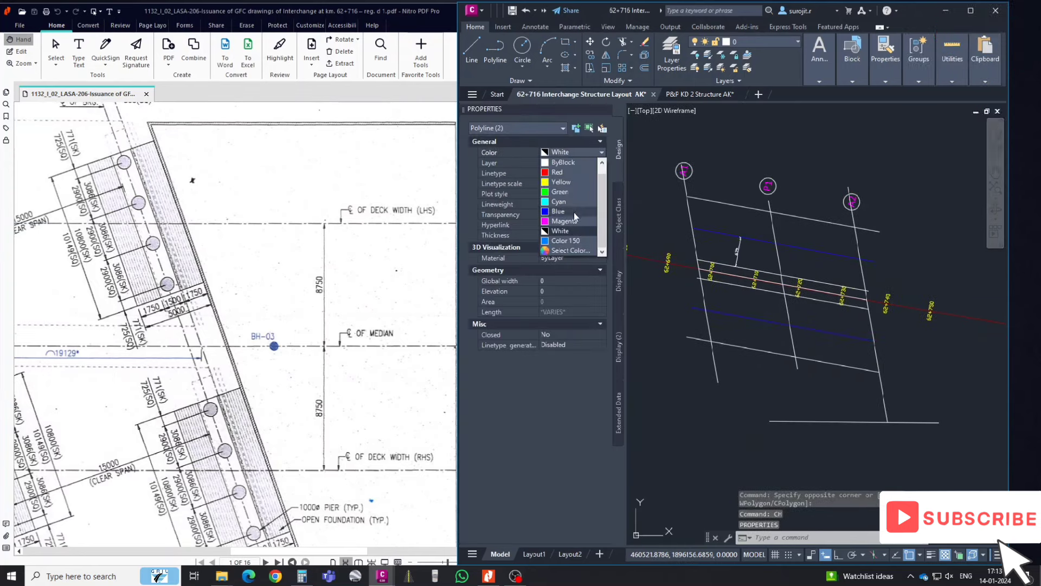
left_click(561, 203)
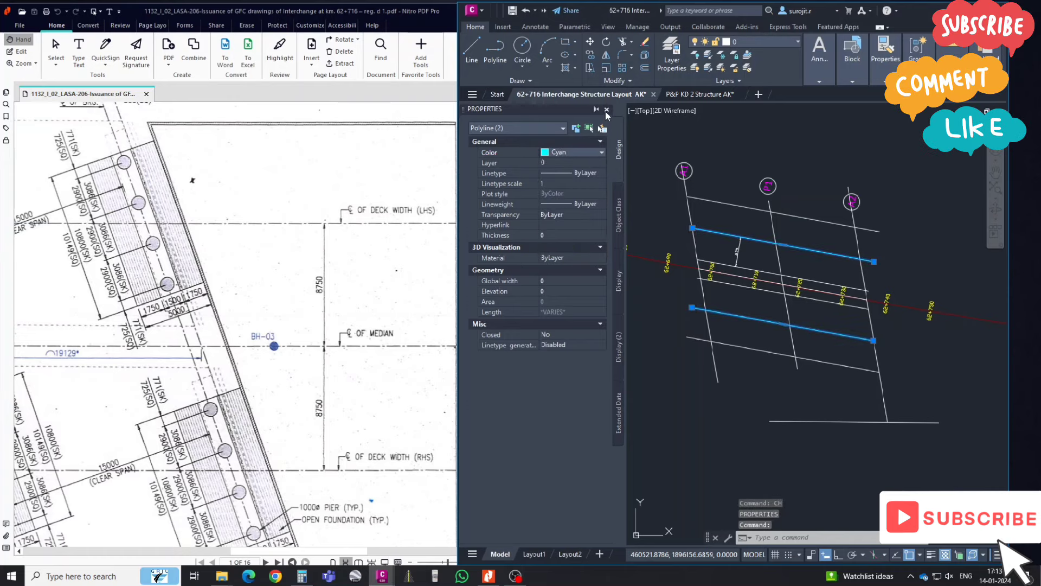
left_click(607, 110)
key("Escape")
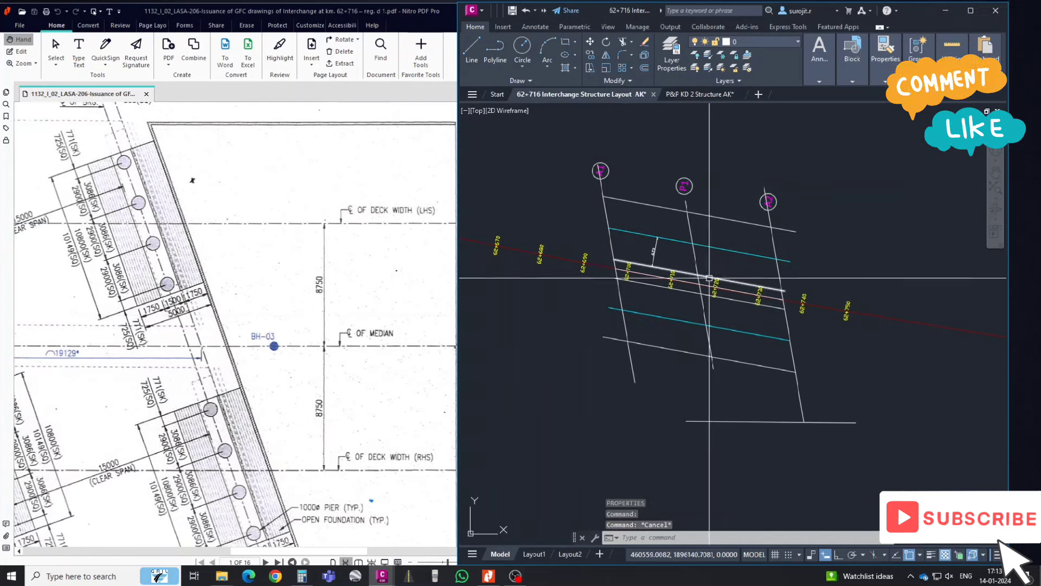
scroll(693, 261, "up", 2)
- Add an 8.75 aligned dimension up to the upper cyan line
scroll(705, 268, "up", 2)
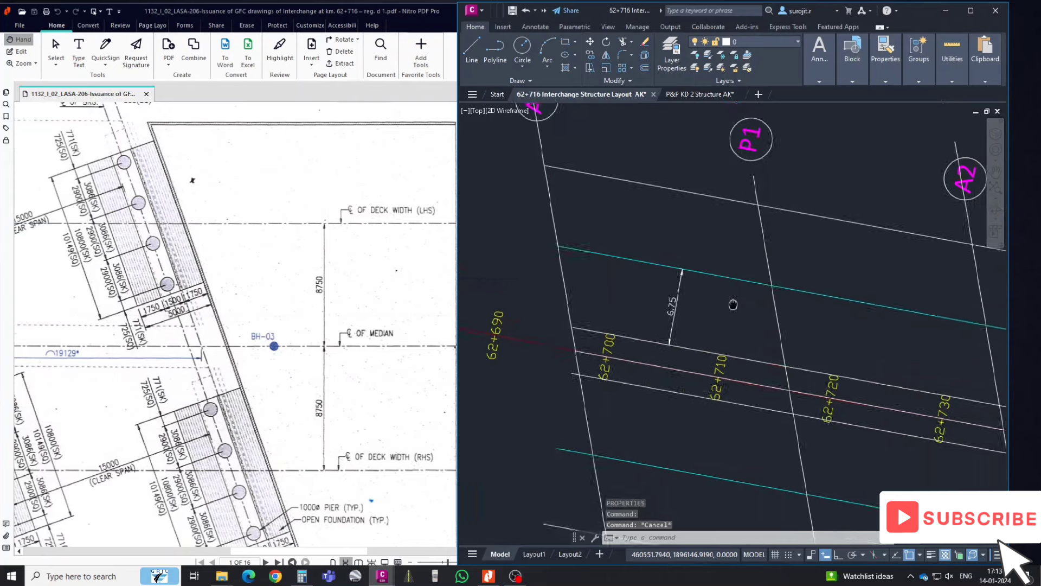
type("dal")
key("Return")
scroll(732, 303, "down", 2)
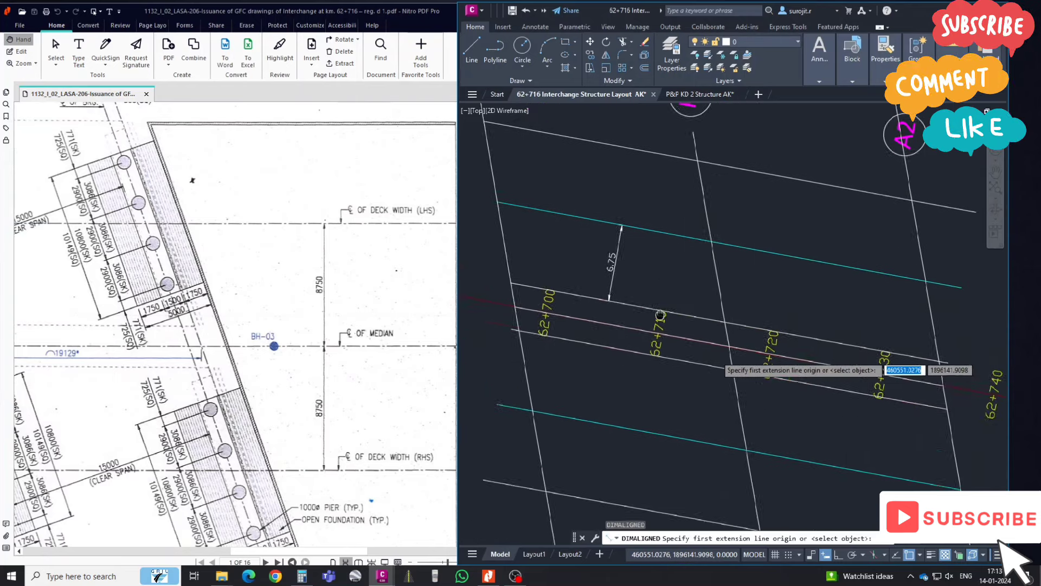
left_click(749, 328)
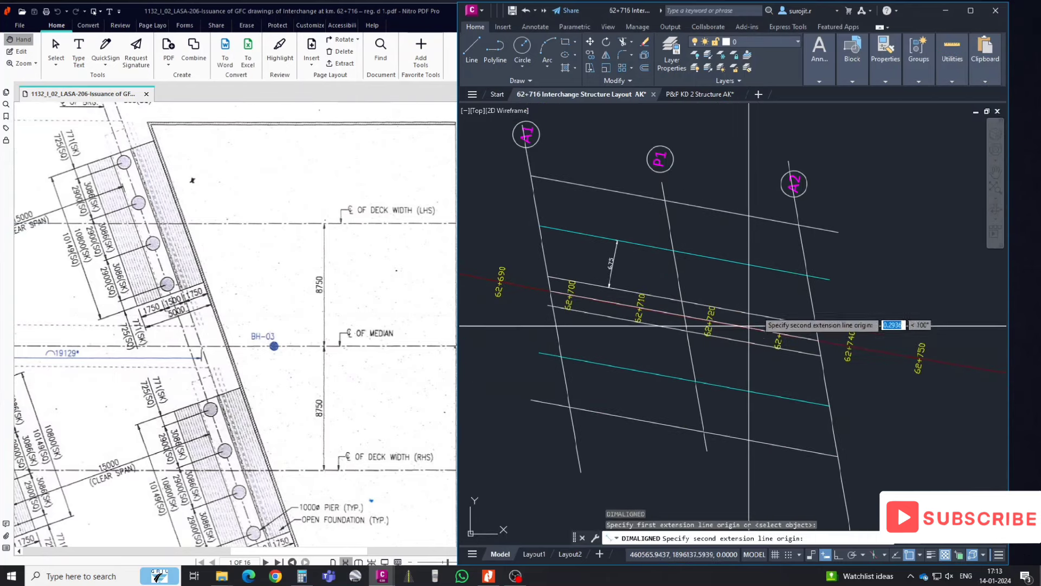
left_click(759, 266)
left_click(758, 267)
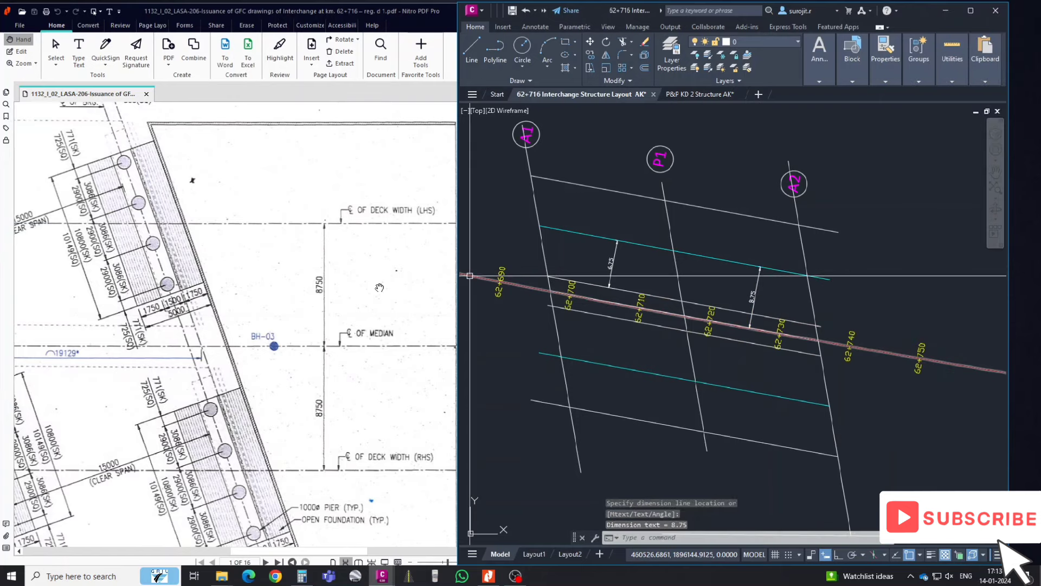
- Add a 6.75 aligned dimension from the cyan line to the top line
scroll(324, 354, "up", 2)
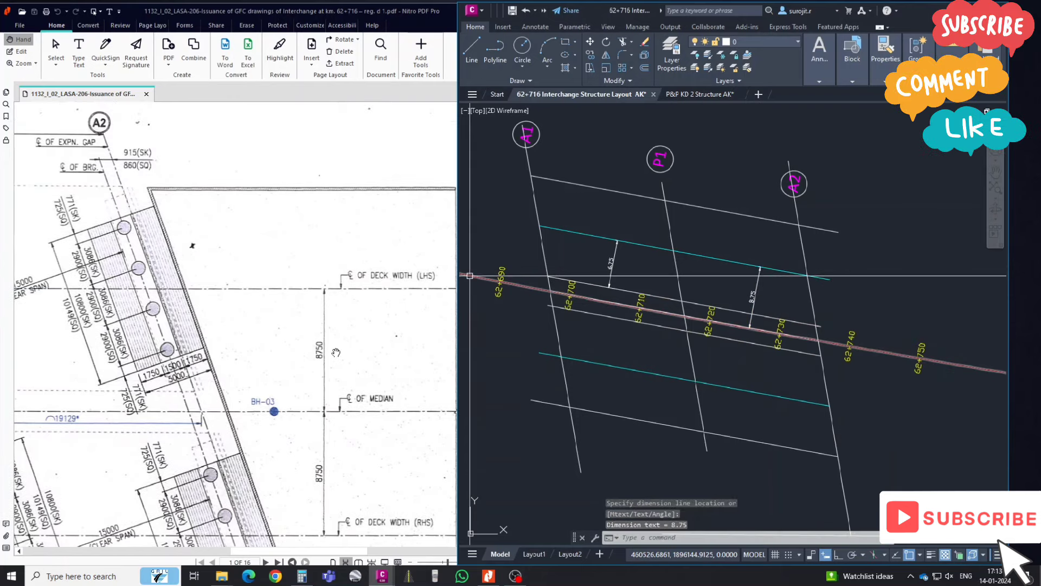
scroll(770, 266, "up", 4)
scroll(753, 295, "down", 4)
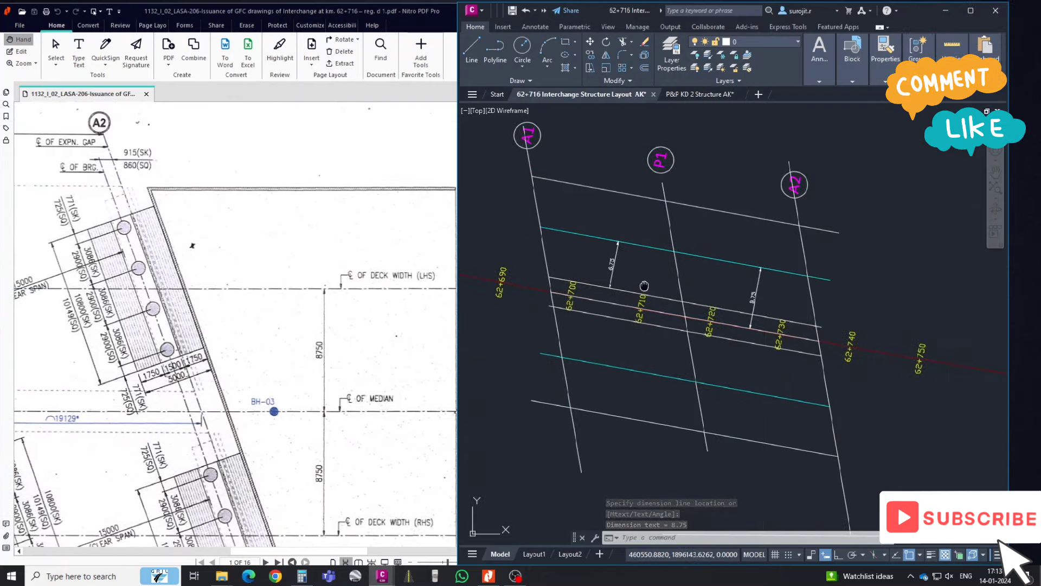
middle_click_drag(645, 286, 676, 294)
scroll(675, 291, "up", 2)
key("Return")
left_click(668, 240)
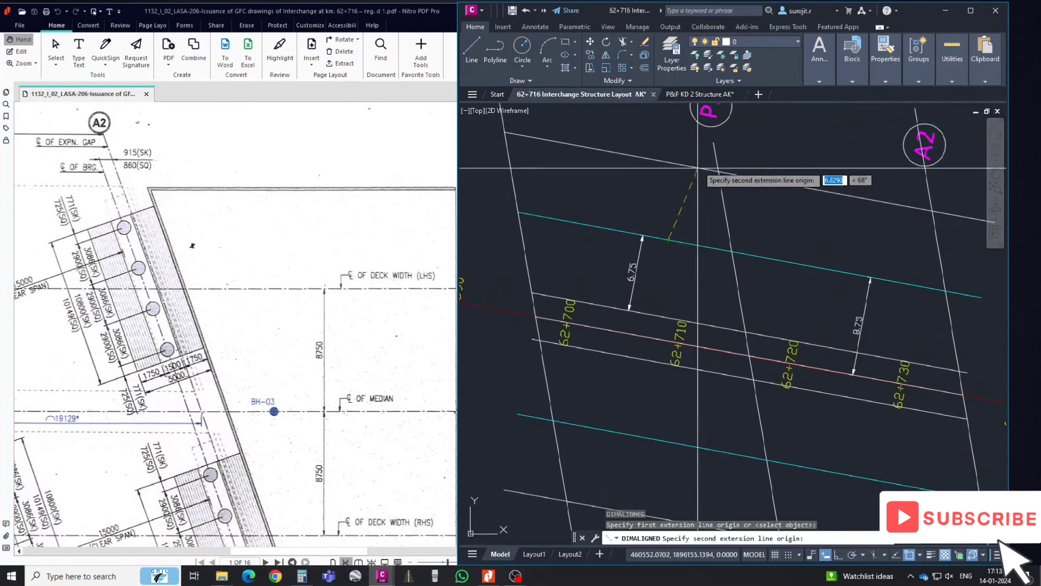
left_click(681, 165)
left_click(681, 165)
scroll(680, 243, "down", 2)
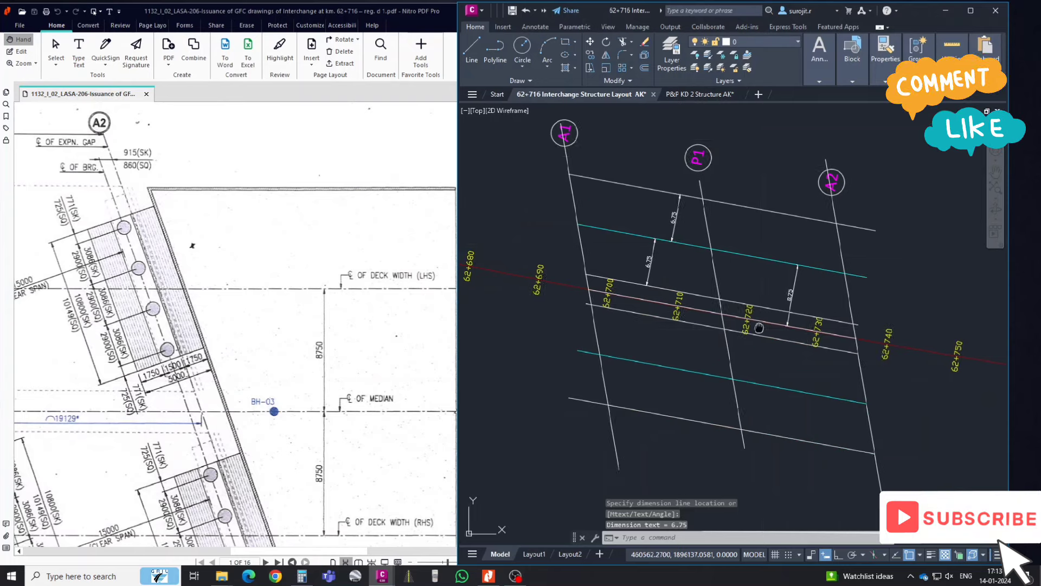
mouse_move(722, 301)
middle_mouse_down()
mouse_move(711, 272)
mouse_move(707, 286)
middle_mouse_up()
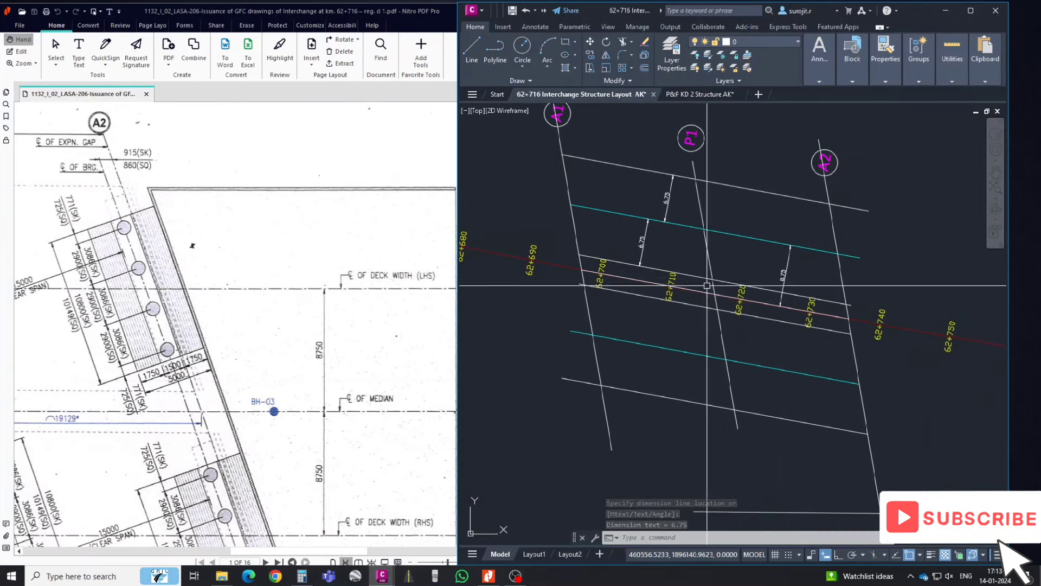
- Offset both median lines and the top and bottom deck edges by 0.5
type("o")
key("Return")
type("3.5")
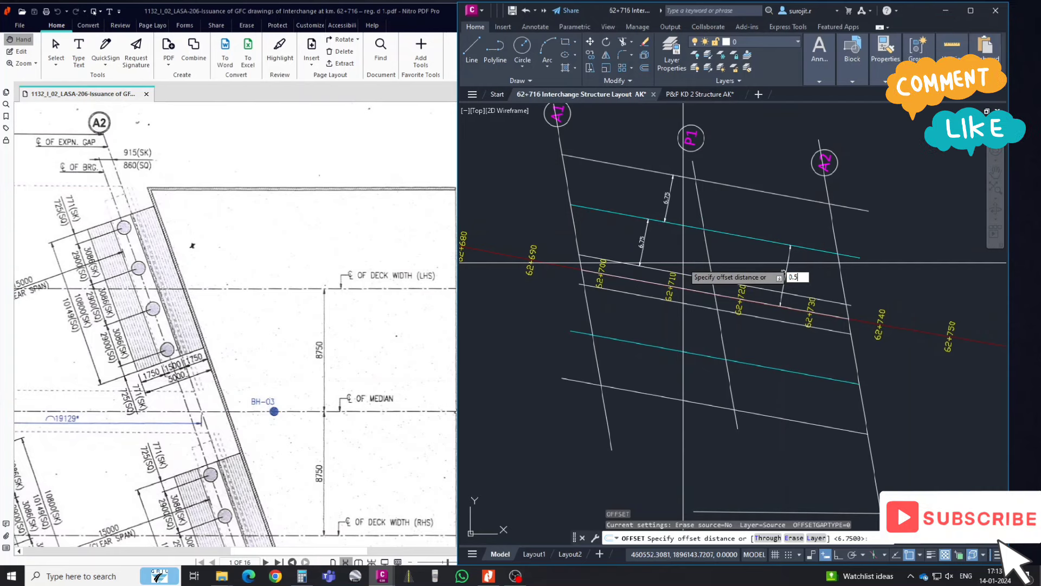
key("Return")
left_click(647, 273)
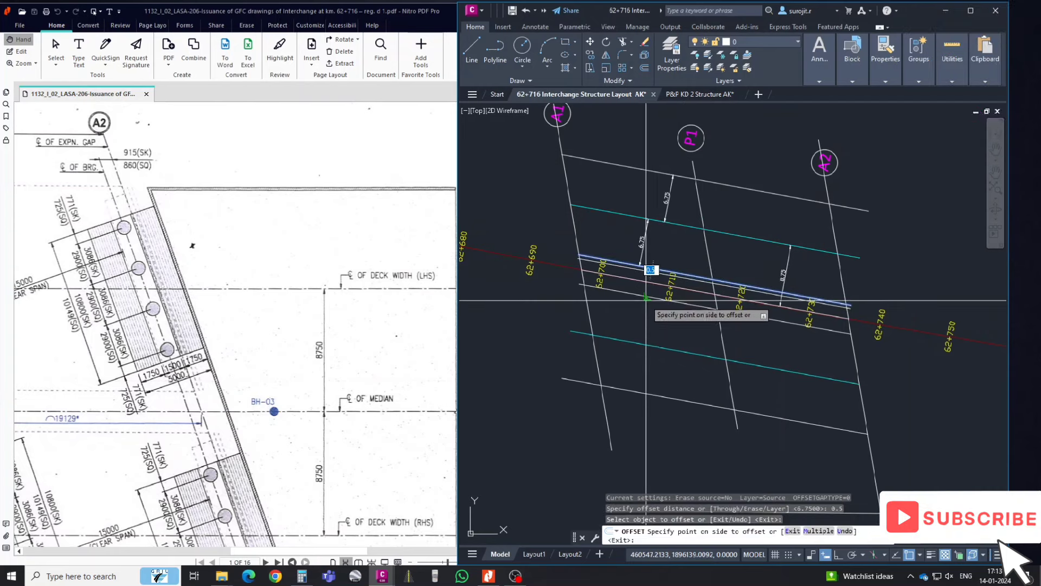
left_click(650, 305)
left_click(645, 296)
left_click(655, 270)
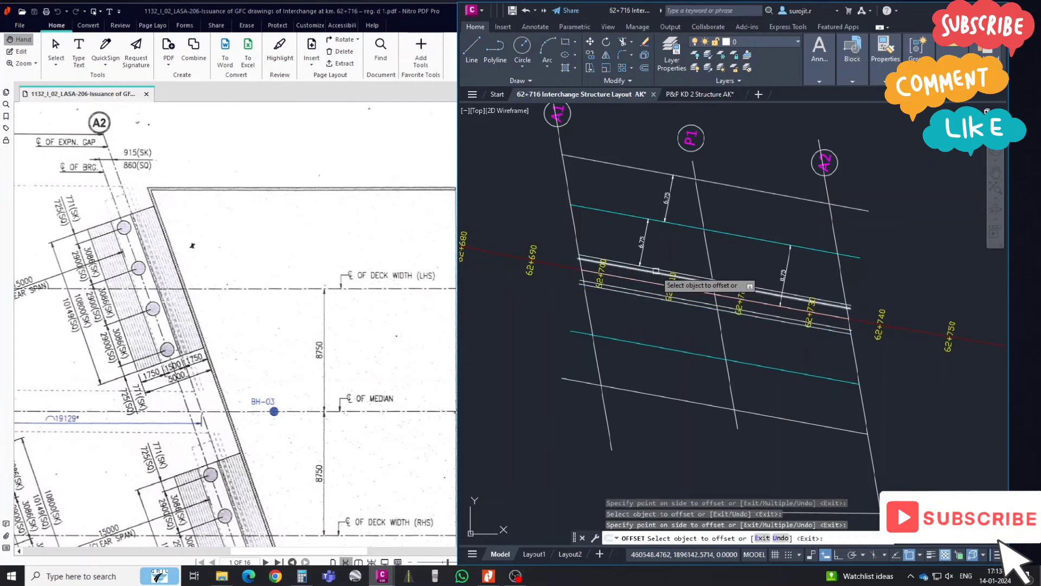
left_click(624, 389)
left_click(631, 422)
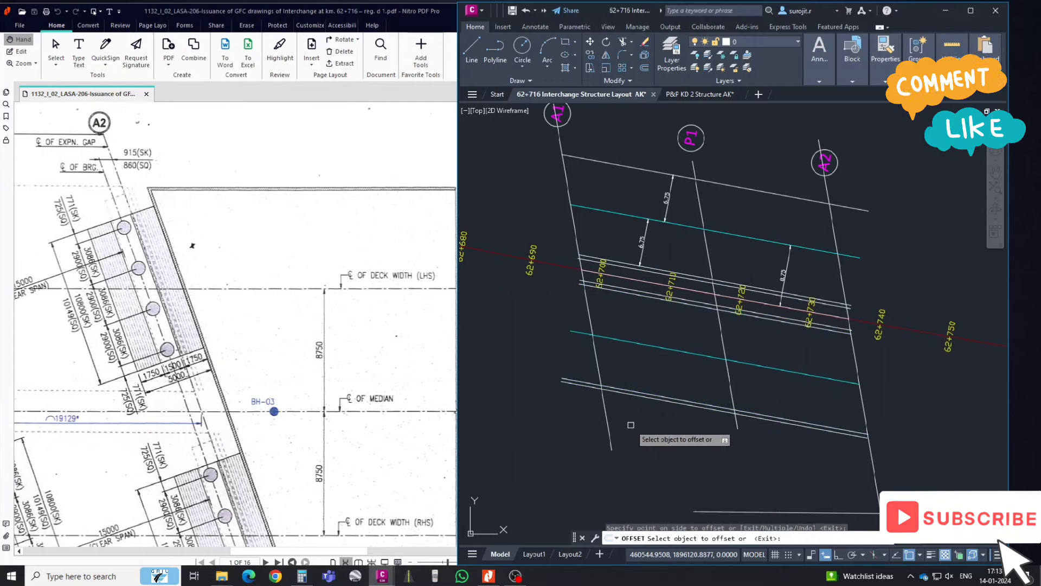
left_click(678, 176)
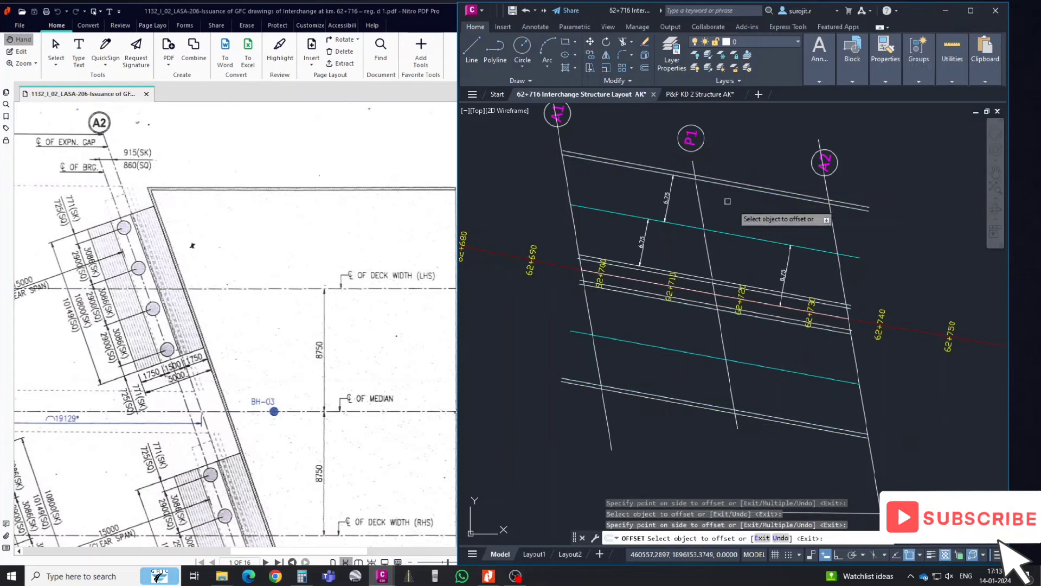
left_click(776, 187)
key("Escape")
- Trim the right transverse line's tail below the bottom deck line
key("Return")
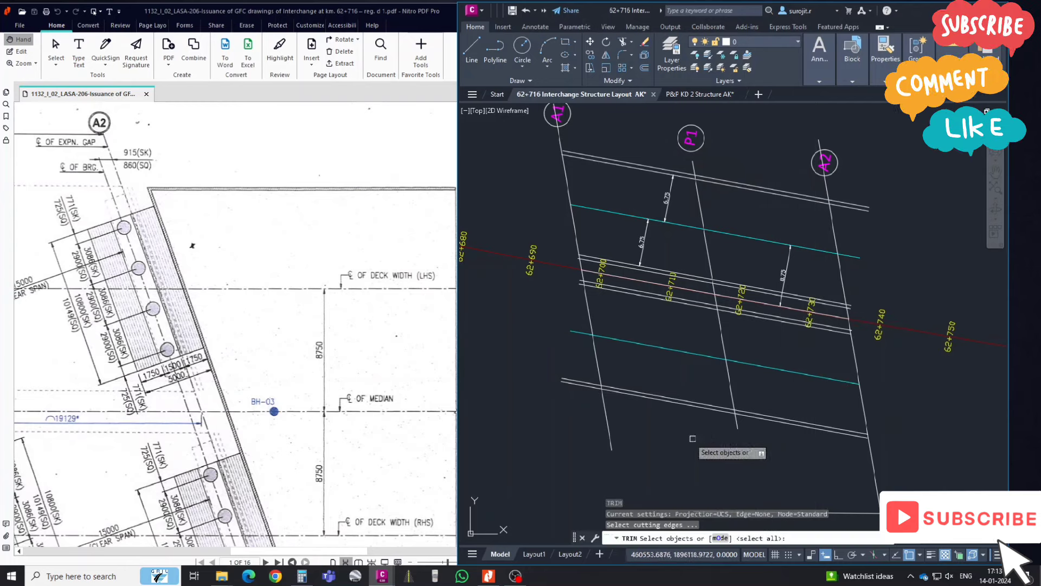
left_click(628, 394)
key("Return")
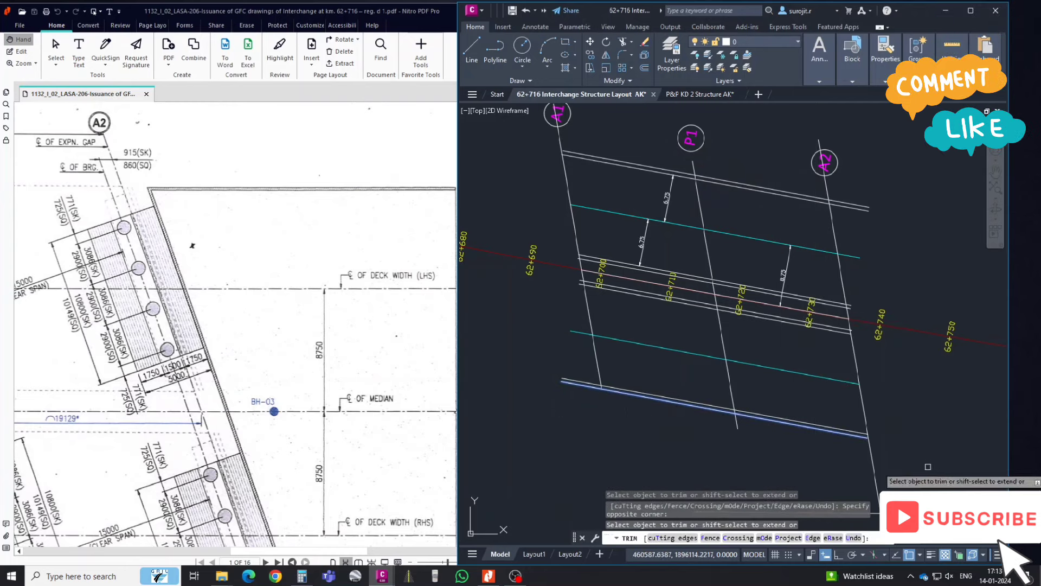
left_click(850, 456)
key("Escape")
type("ex")
key("Return")
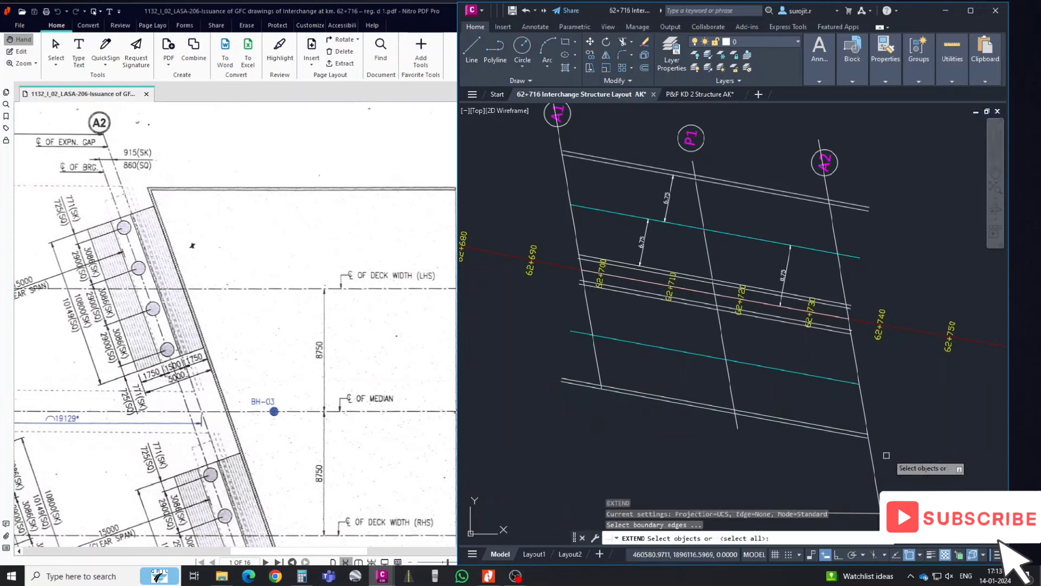
key("Escape")
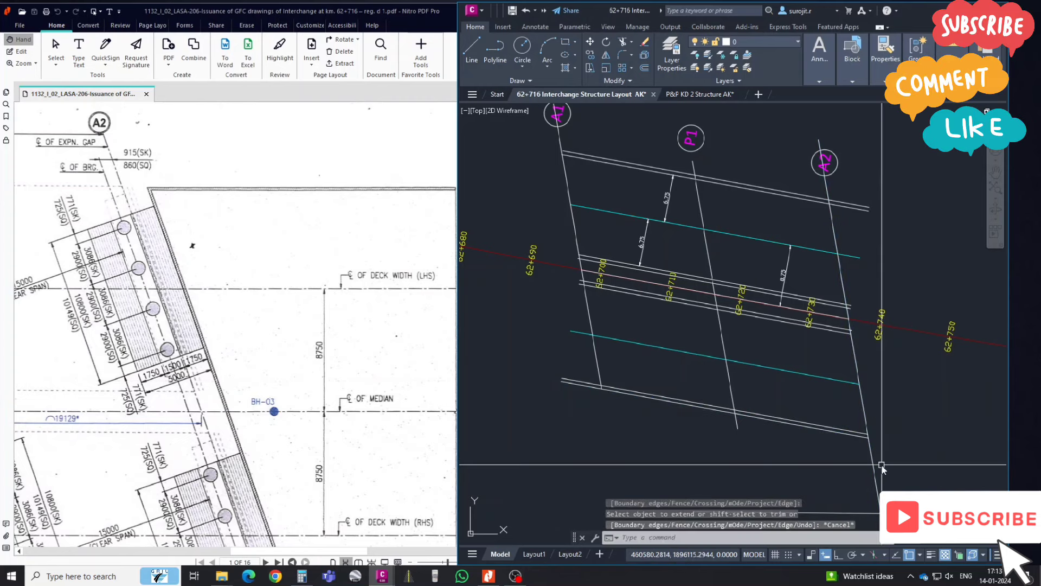
type("tr")
key("Return")
left_click(882, 467)
left_click(863, 450)
key("Escape")
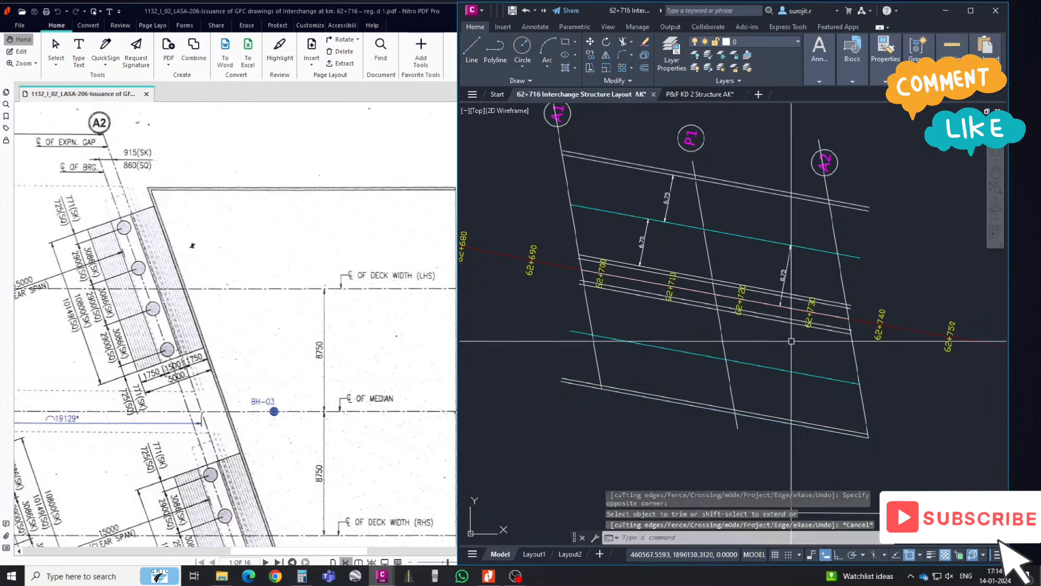
- Trim the top deck line's overhang beyond A2
key("Return")
key("Return")
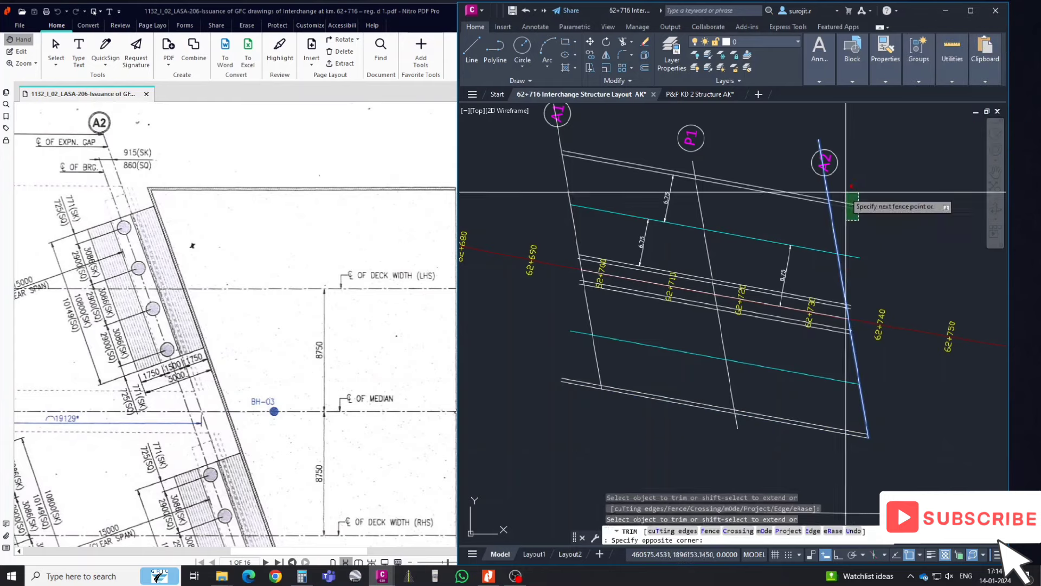
left_click(835, 202)
key("Escape")
key("Return")
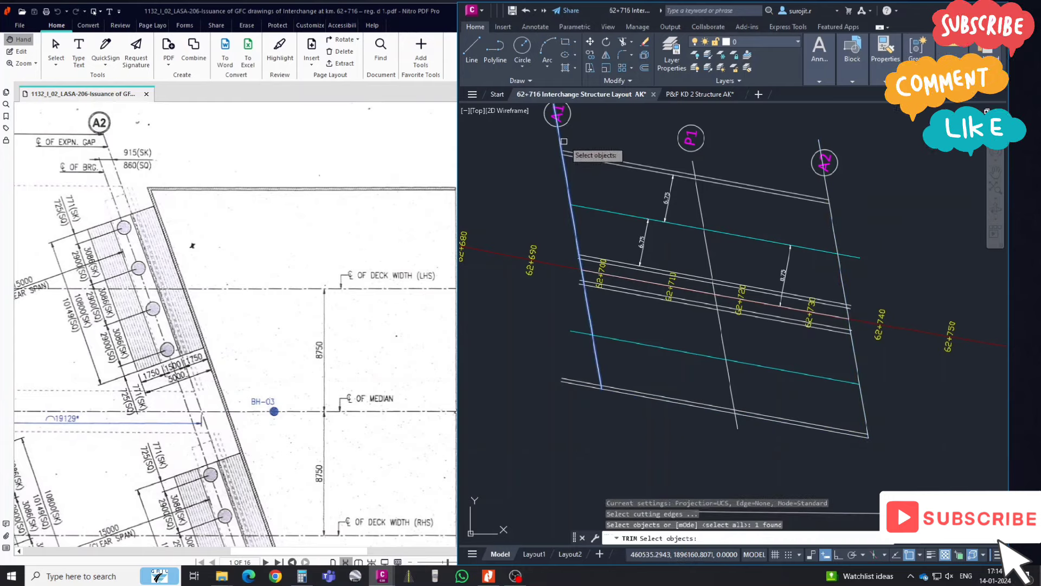
key("Return")
left_click(565, 144)
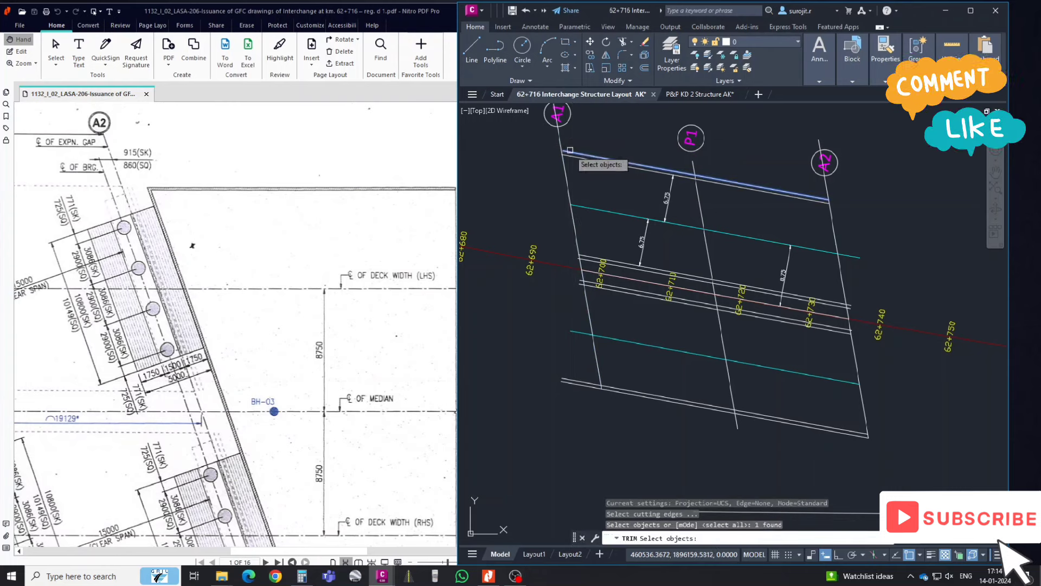
left_click(567, 132)
key("Escape")
key("Escape")
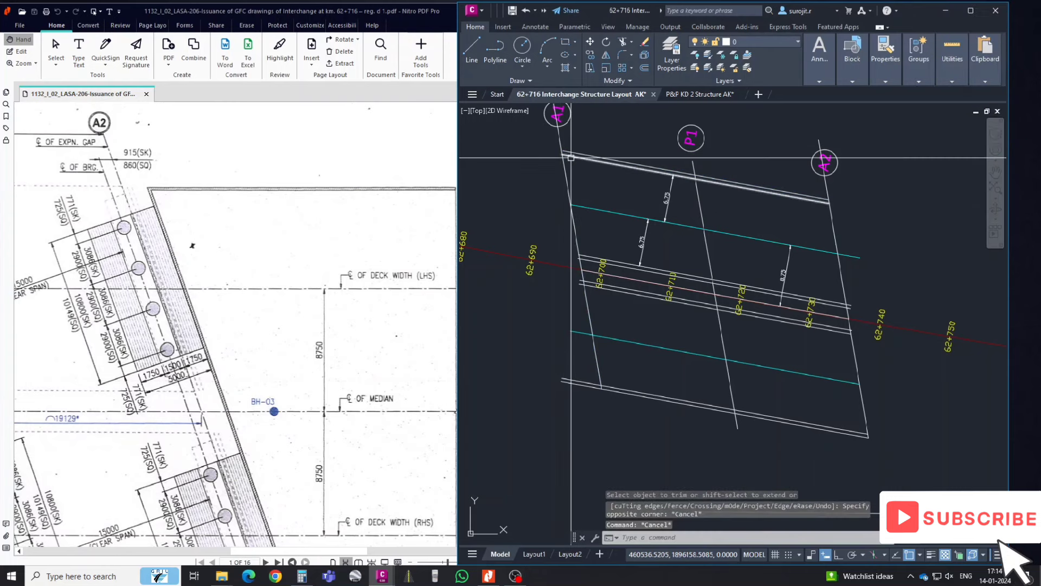
- Trim the A1 line back to the top deck line
type("ex")
key("Return")
left_click(570, 153)
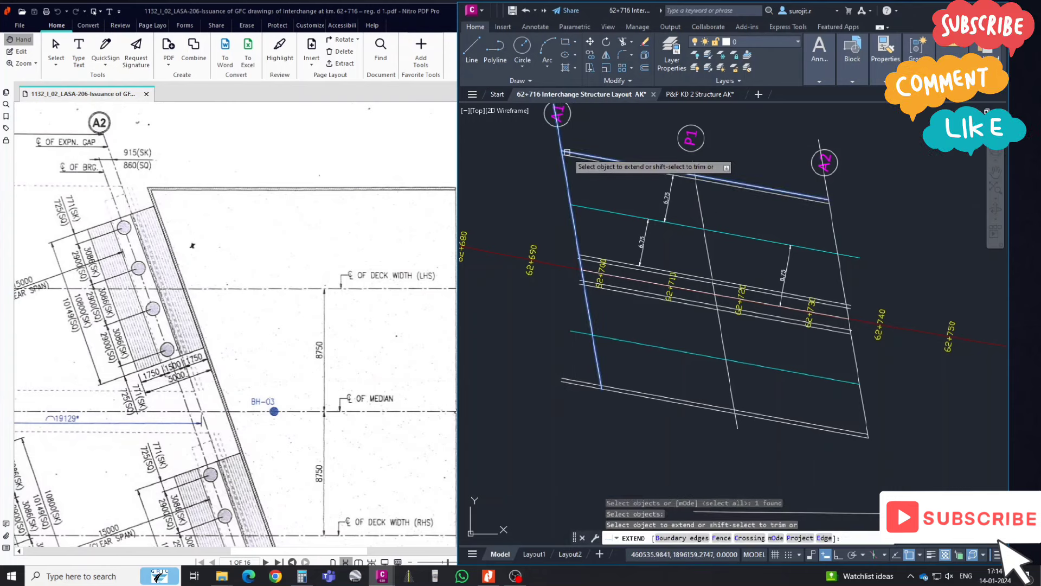
key("Escape")
type("r")
key("Return")
left_click(570, 155)
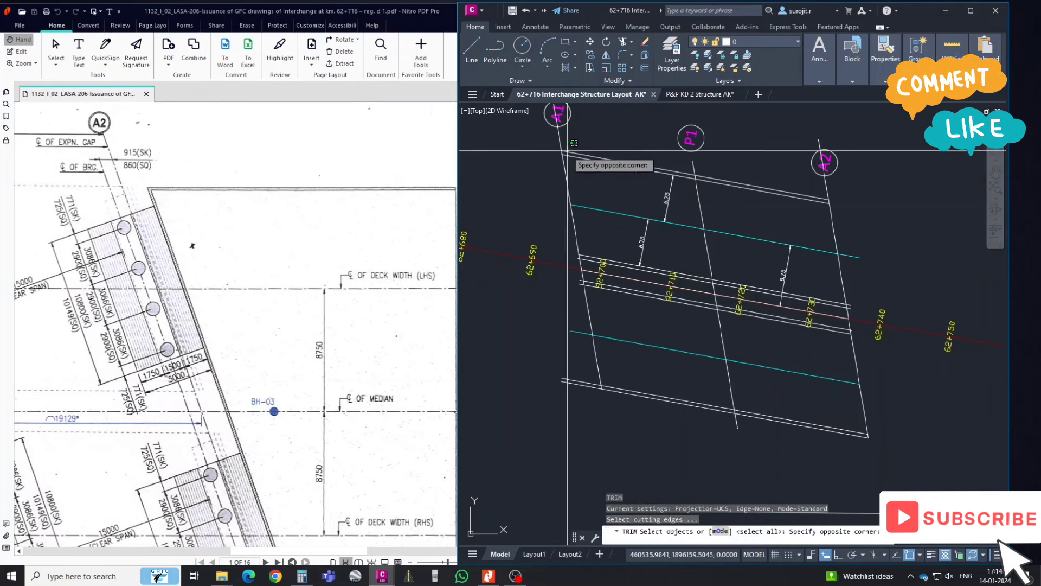
left_click(560, 136)
key("Return")
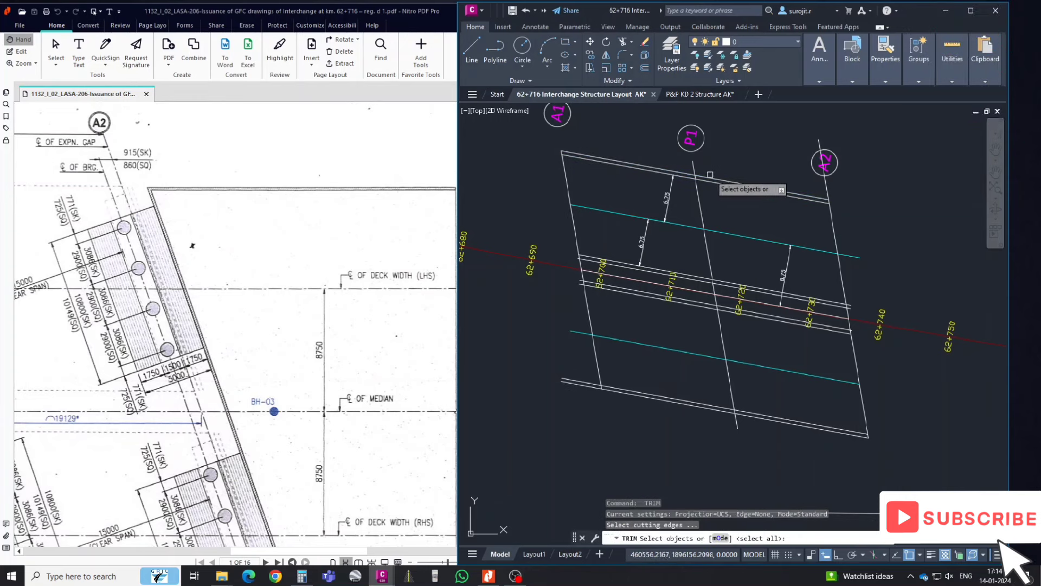
left_click(684, 162)
left_click(813, 186)
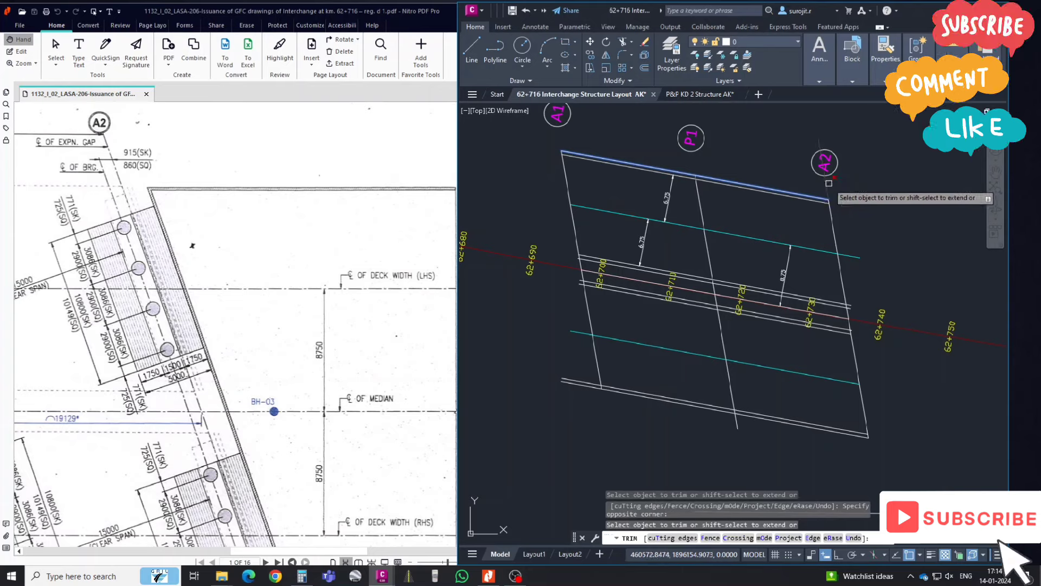
key("Escape")
- Select the right and middle transverse lines
left_click(854, 222)
left_click(813, 238)
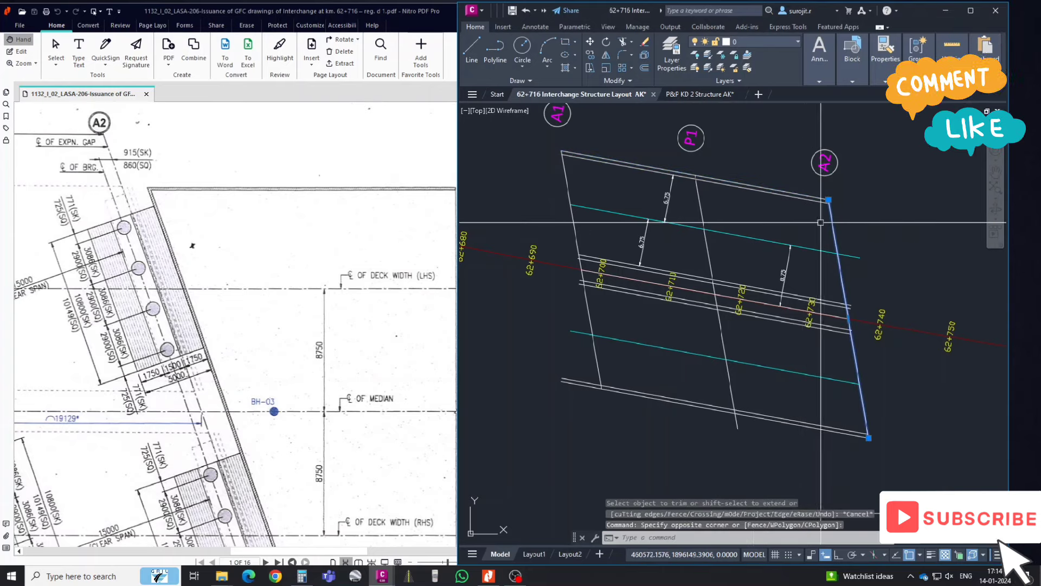
left_click(732, 225)
left_click(648, 196)
- Colour the three transverse skew lines at A1, P1 and A2 red through the Properties palette
left_click(577, 184)
left_click(547, 186)
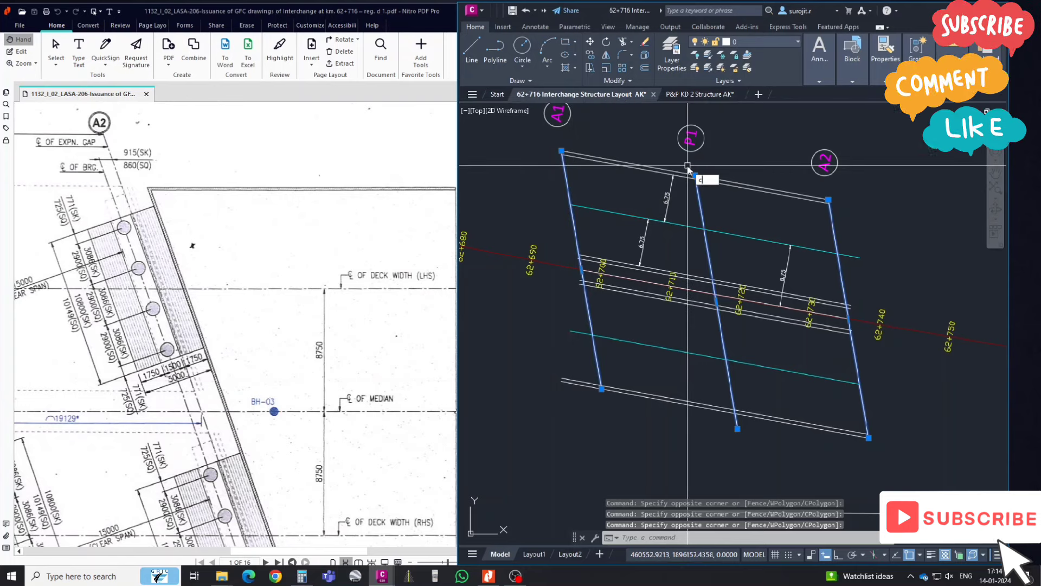
key("ctrl+1")
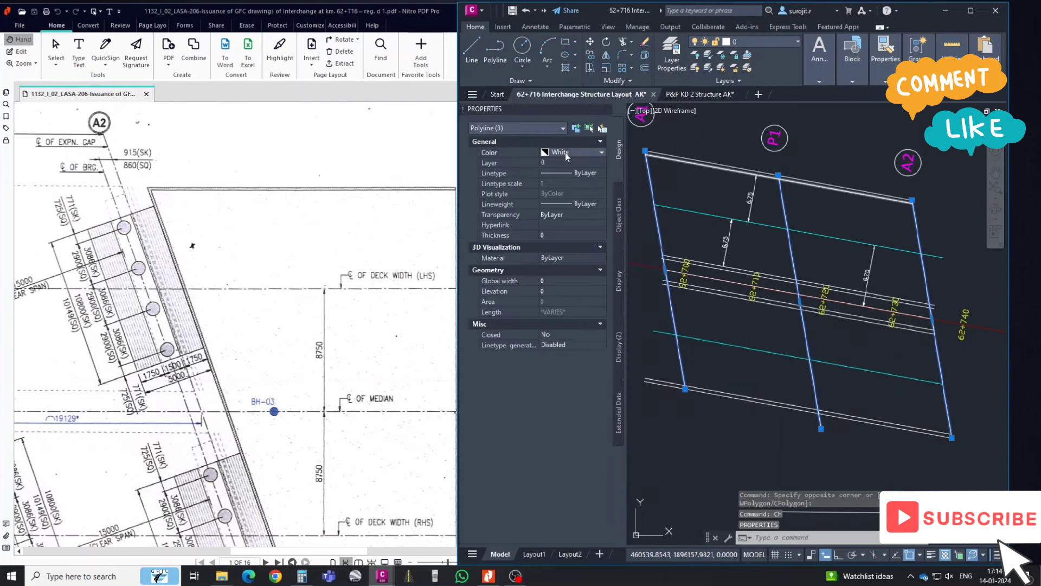
left_click(565, 152)
left_click(558, 169)
left_click(611, 113)
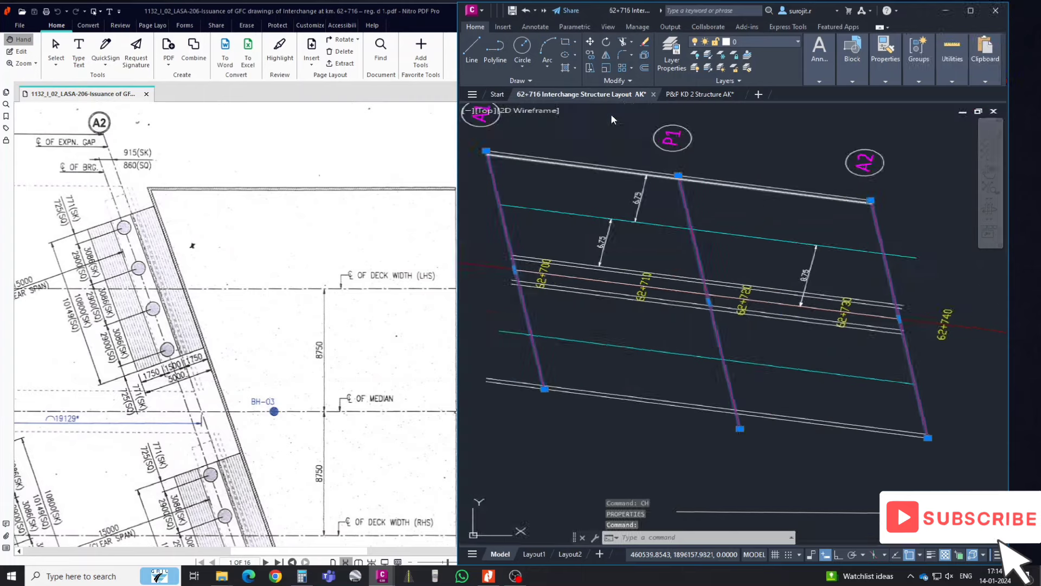
key("Escape")
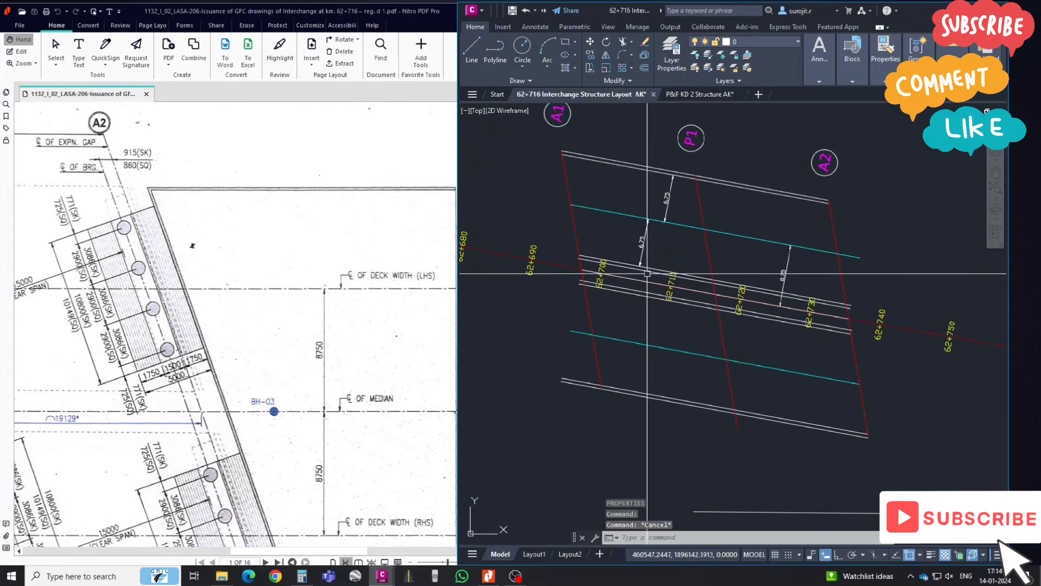
type("dal")
key("Return")
- Add an 18 aligned dimension from the A1 line perpendicular to the P1 line
left_click(706, 244)
type("per")
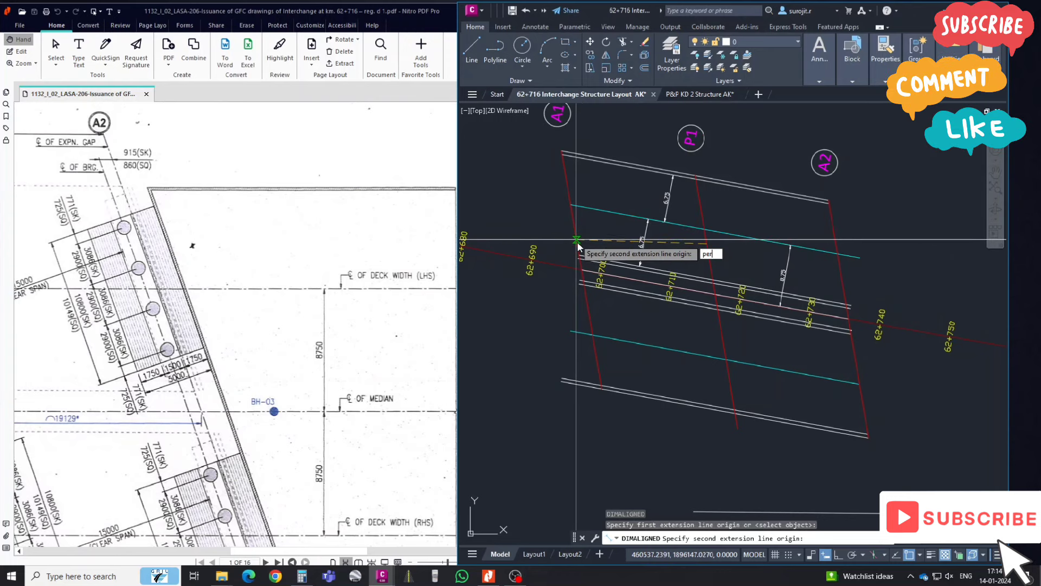
key("Return")
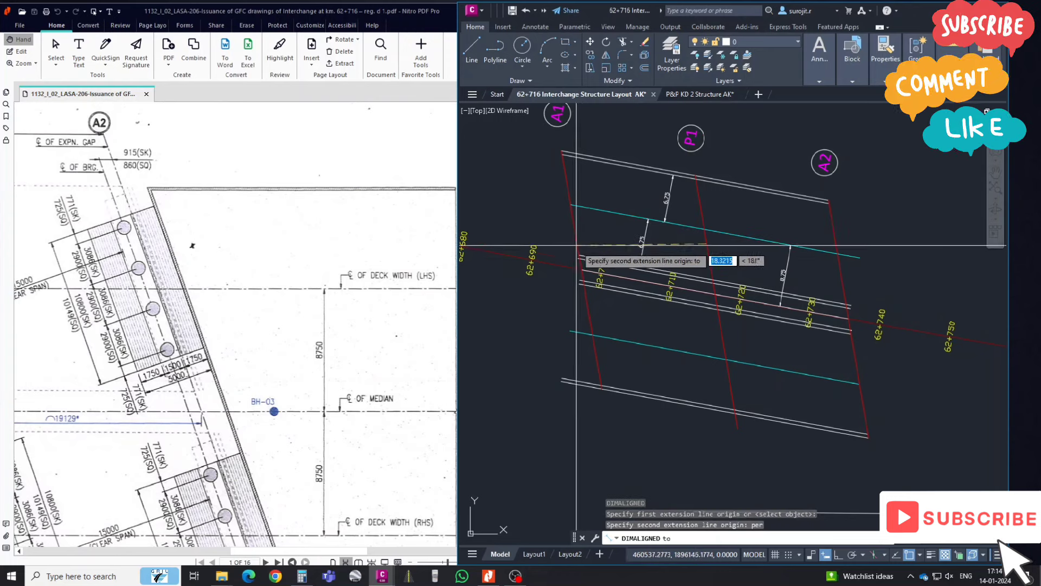
left_click(577, 245)
left_click(577, 245)
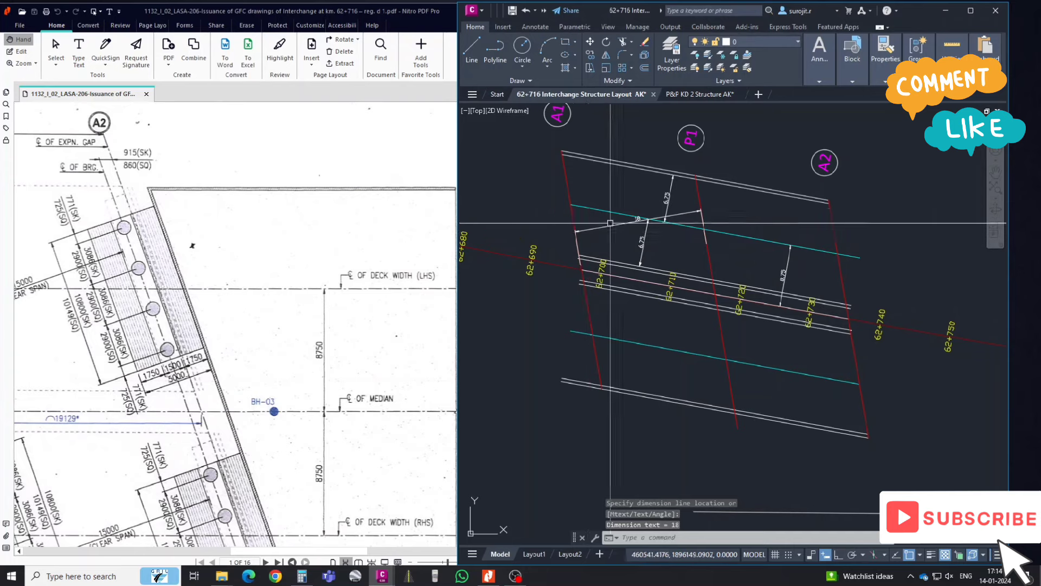
scroll(643, 232, "up", 4)
left_click(652, 222)
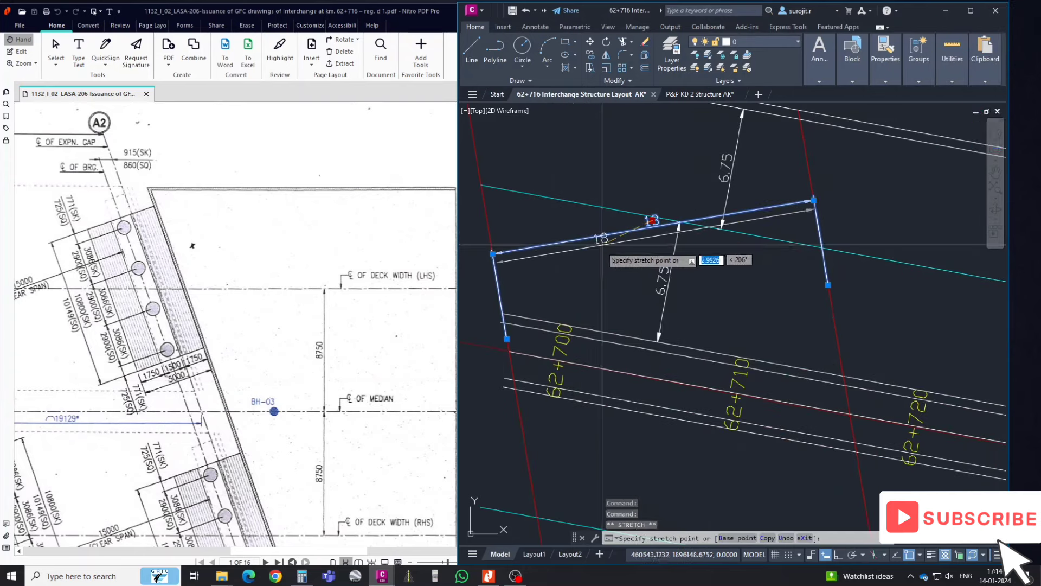
scroll(668, 253, "down", 2)
key("Escape")
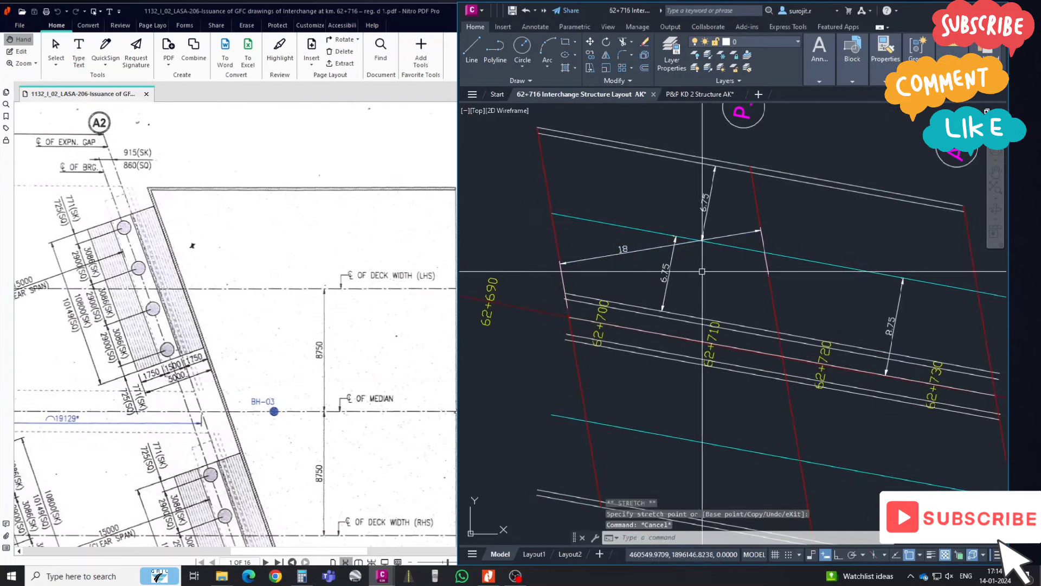
- Check the 19155(SK) skew span against 18000(SQ) on the PDF drawing
left_click(283, 249)
scroll(284, 248, "down", 2, "ctrl")
scroll(283, 248, "down", 2, "ctrl")
scroll(260, 244, "up", 1, "ctrl")
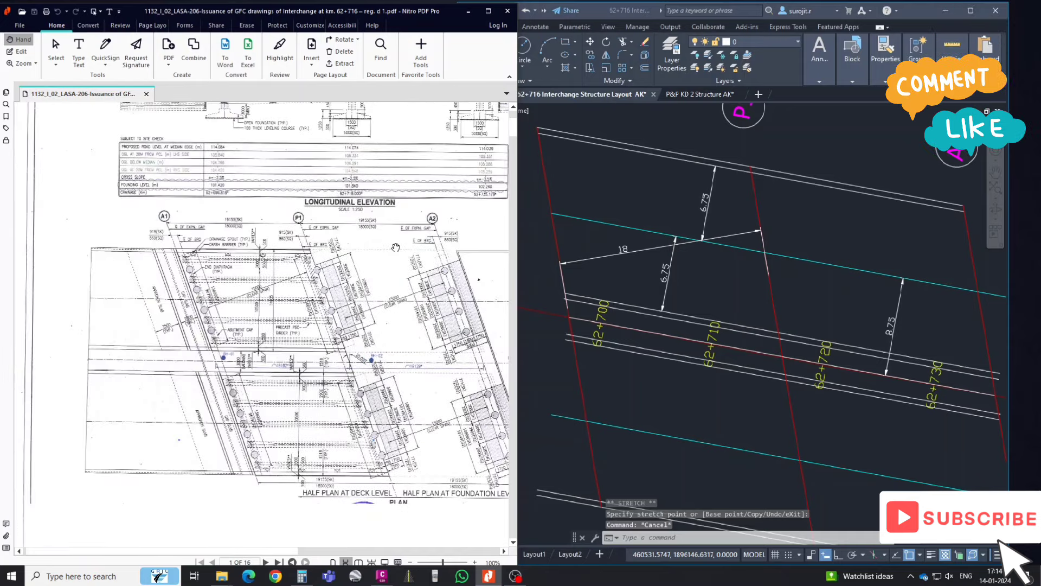
scroll(380, 238, "up", 1, "ctrl")
scroll(384, 239, "up", 1, "ctrl")
scroll(384, 239, "up", 3, "ctrl")
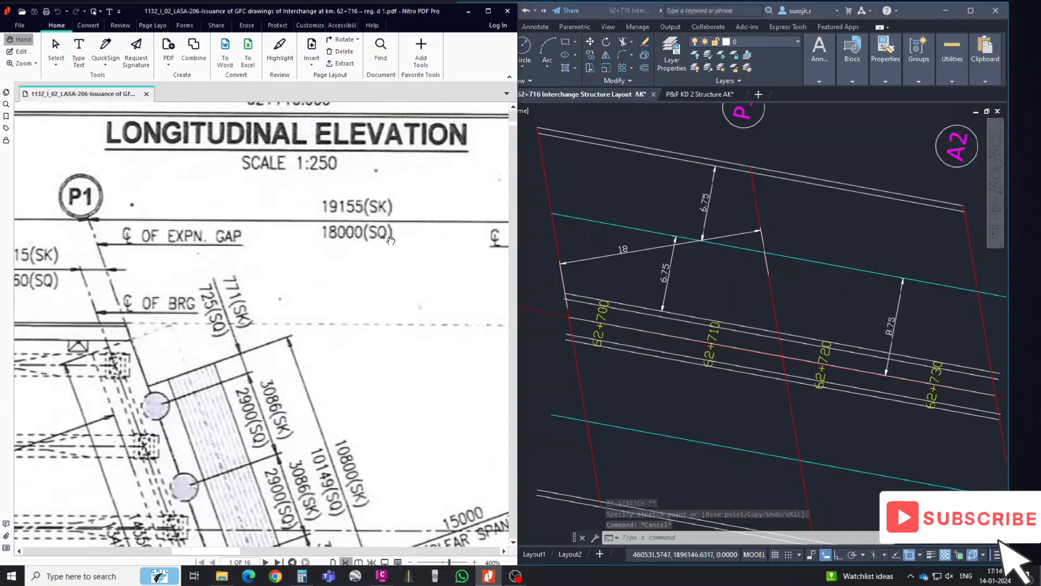
left_click(651, 270)
type("dal")
key("Return")
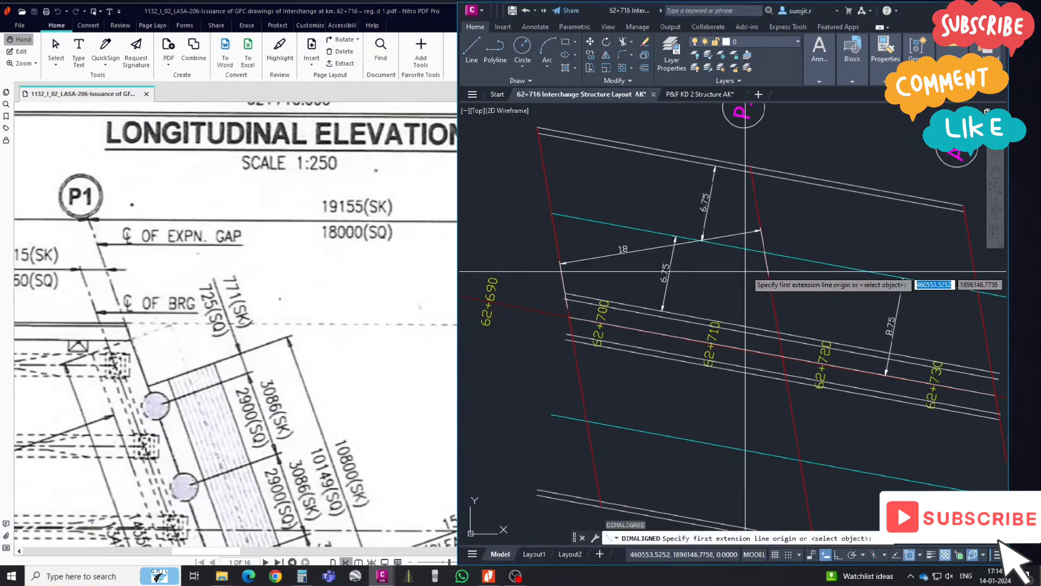
- Dimension the 19.155 skew span along the cyan line between the two red pier lines
left_click(769, 253)
left_click(550, 213)
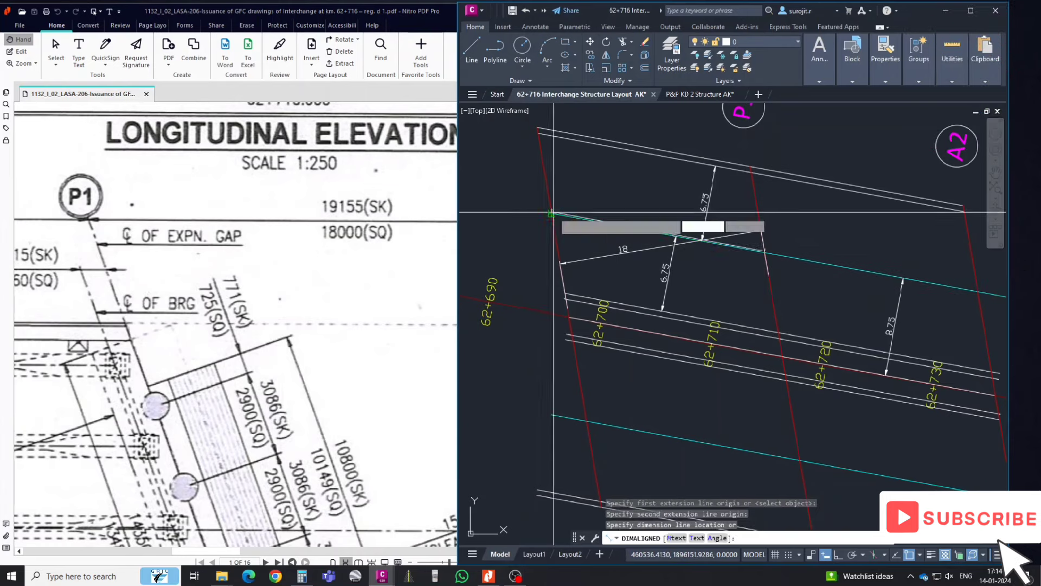
left_click(551, 211)
scroll(677, 235, "up", 2)
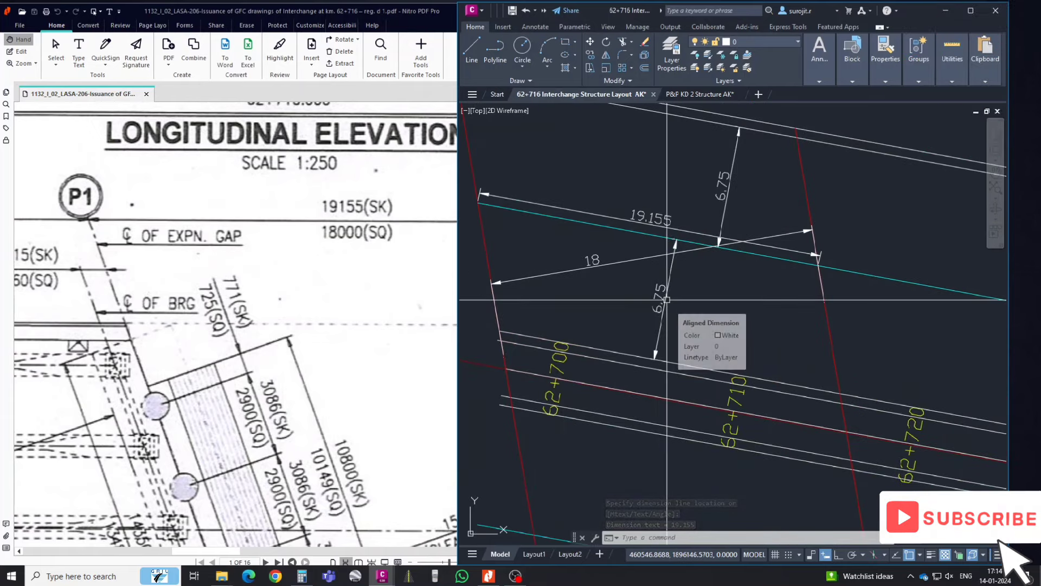
scroll(666, 299, "down", 2)
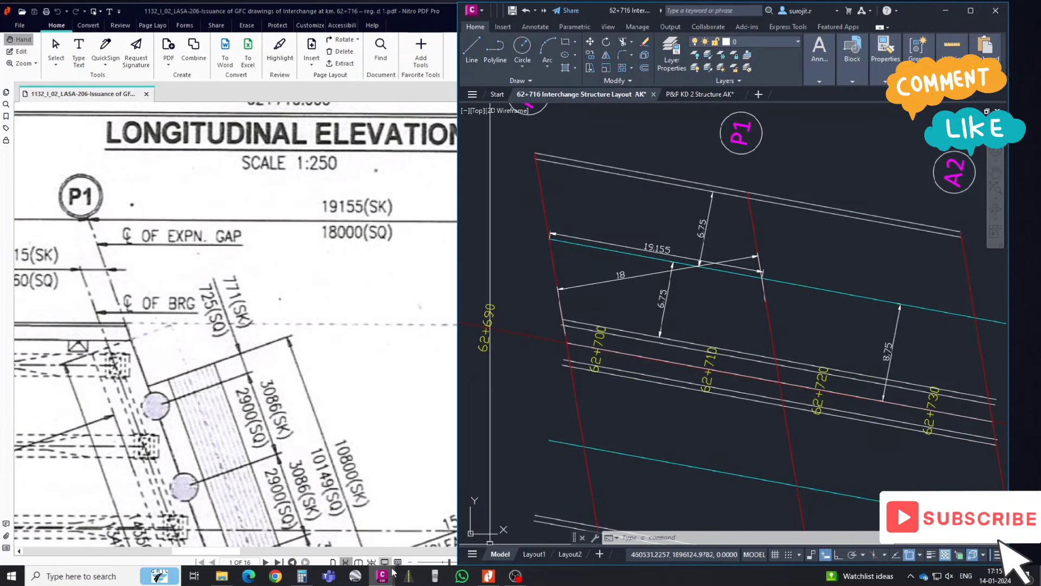
left_click(435, 579)
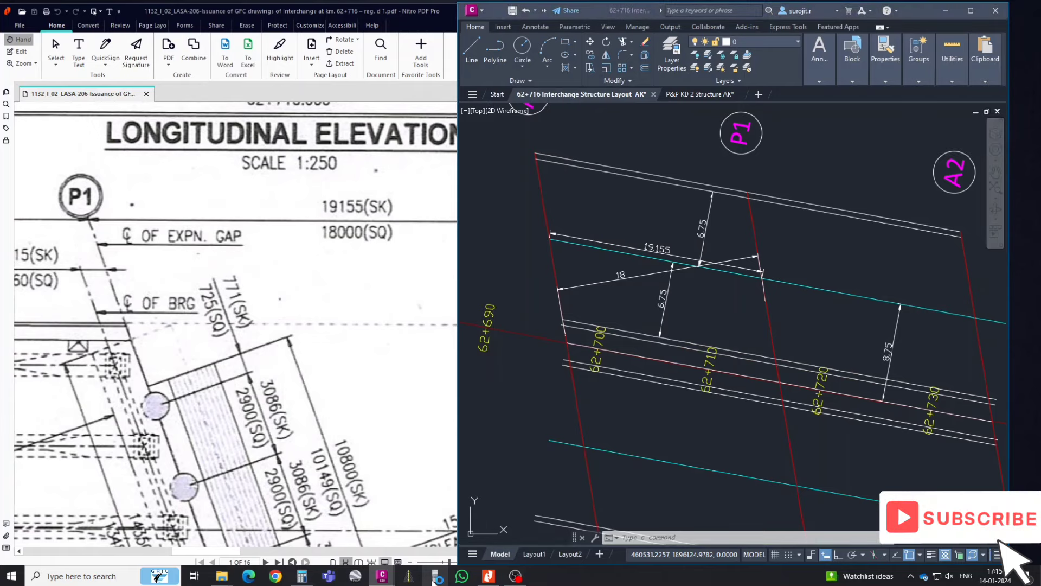
- Verify 18 ÷ cos(20) = 19.1551999 on the calculator, then minimize it
left_click_drag(508, 113, 382, 113)
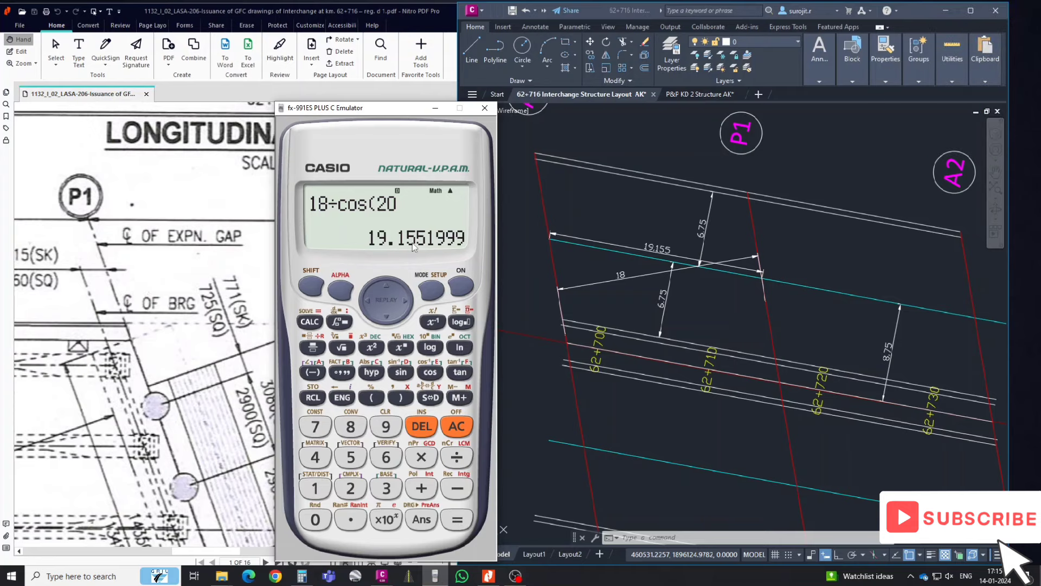
left_click(435, 108)
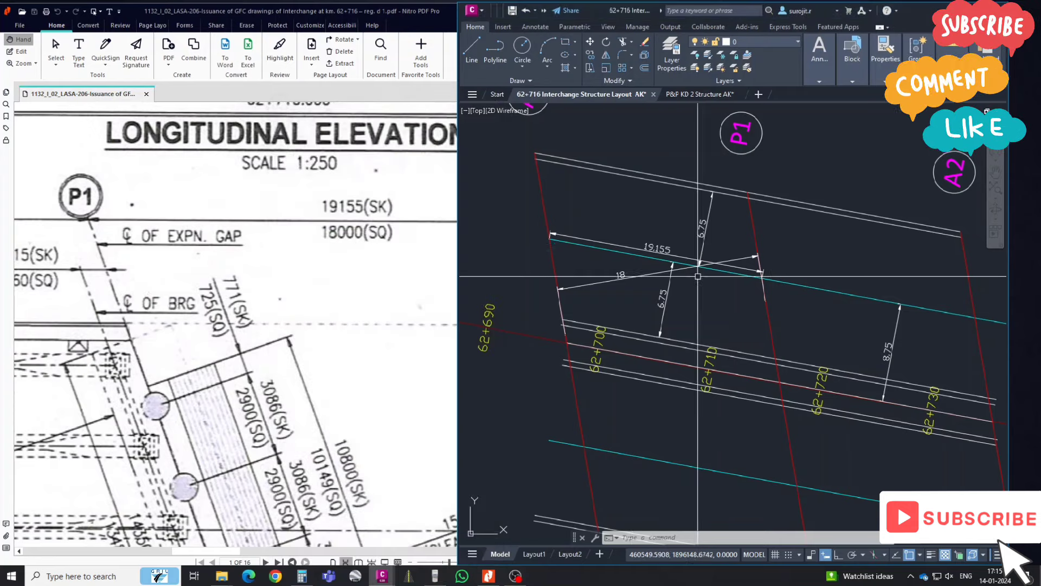
- Erase the 19.155 and 18 check dimensions
left_click(748, 269)
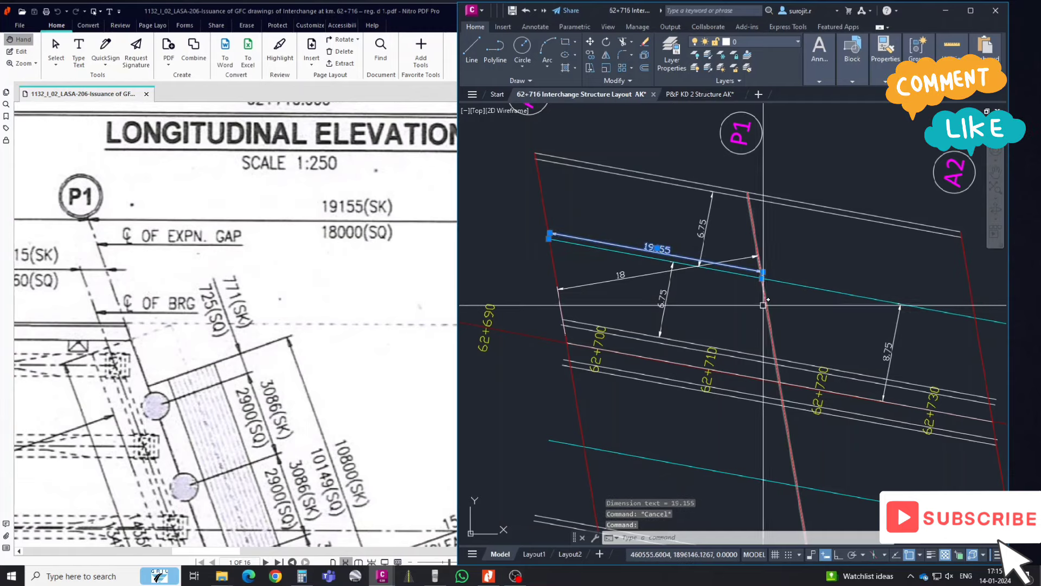
key("Delete")
left_click(704, 264)
key("Delete")
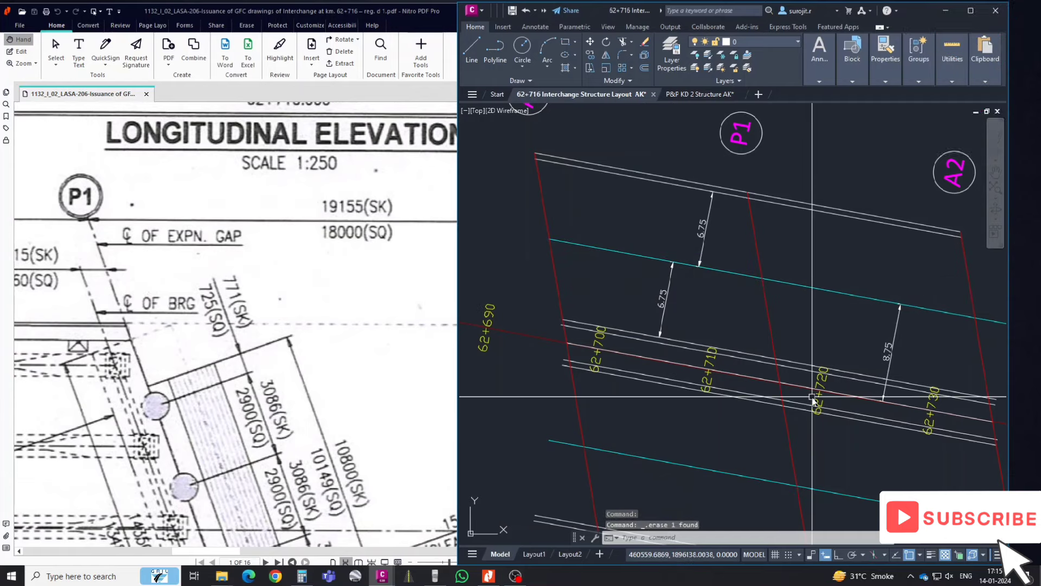
- Draw a short polyline from the P1–centreline crossing square to the adjacent deck line
type("pl")
key("Return")
scroll(786, 390, "up", 3)
scroll(759, 385, "up", 2)
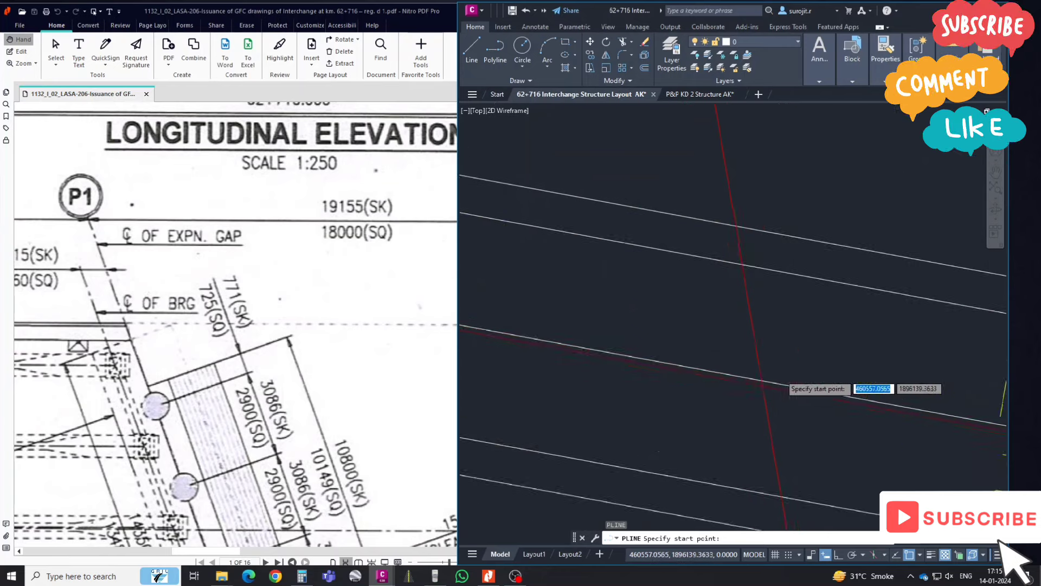
key("Escape")
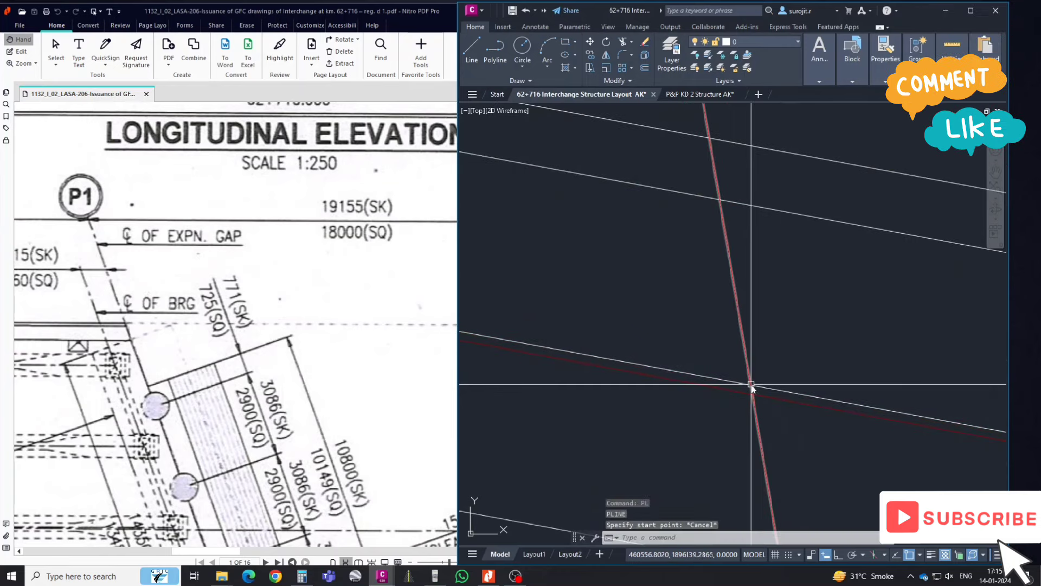
type("re")
key("Return")
key("Return")
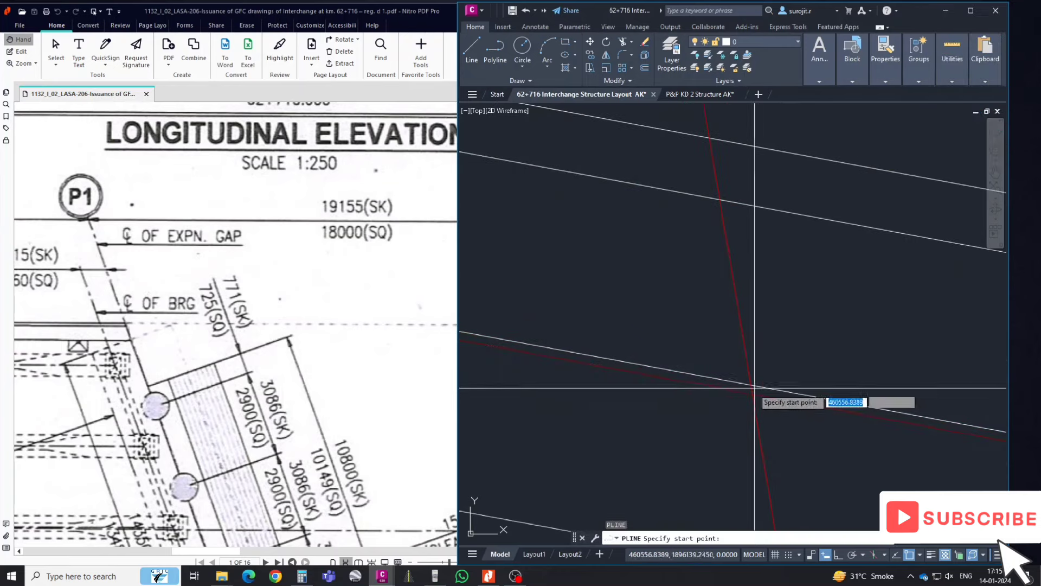
left_click(751, 385)
scroll(754, 379, "down", 2)
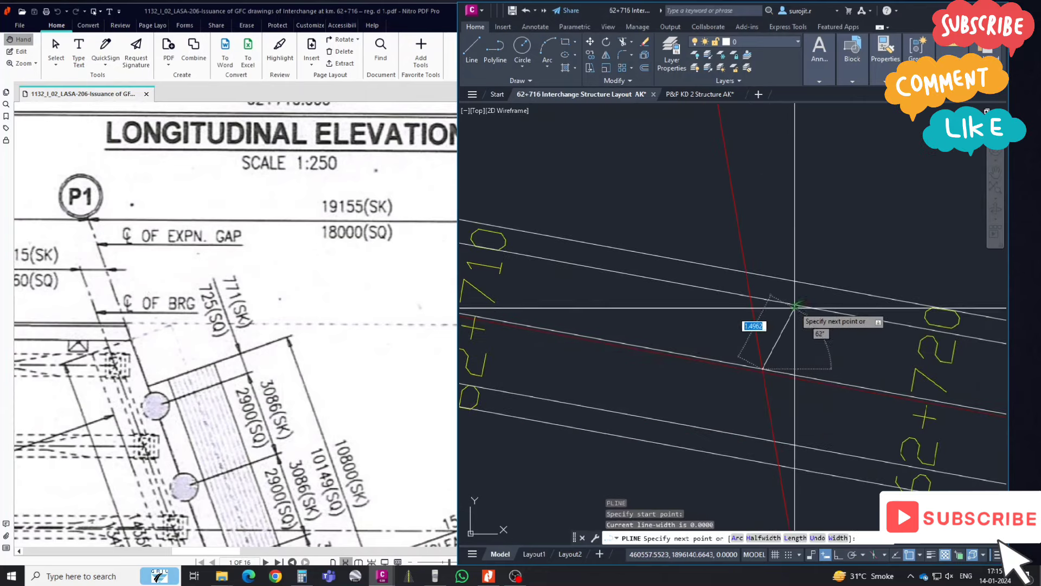
left_click(779, 279)
key("Escape")
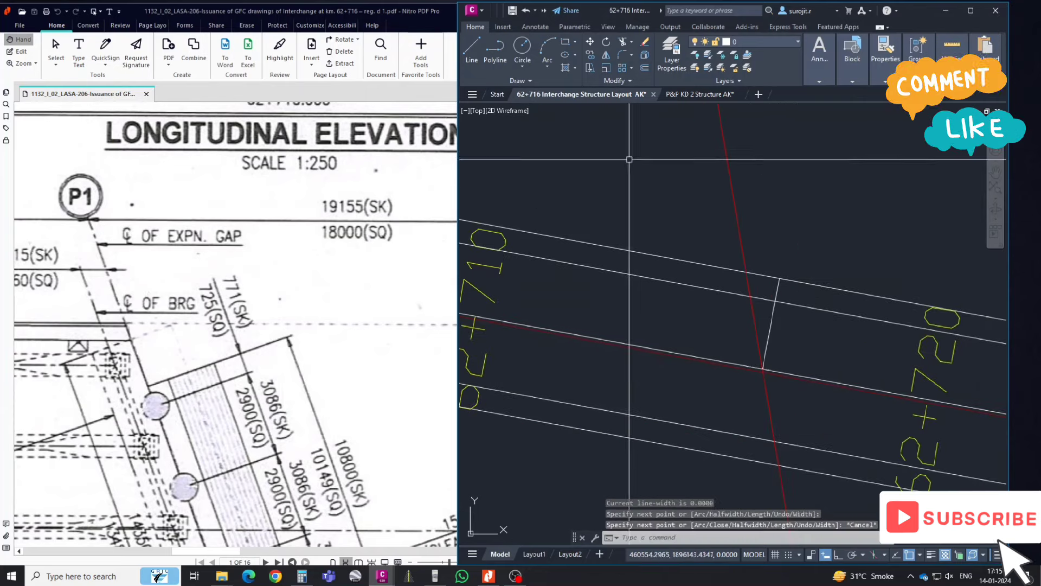
left_click(971, 11)
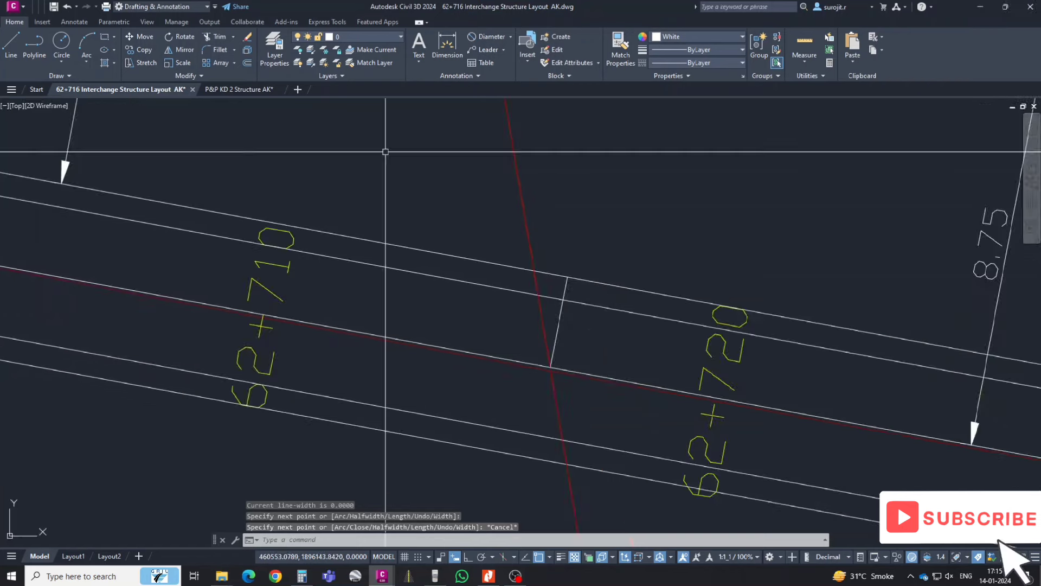
- Add a 20° angular dimension between the P1 pier line and the short square line
left_click(505, 39)
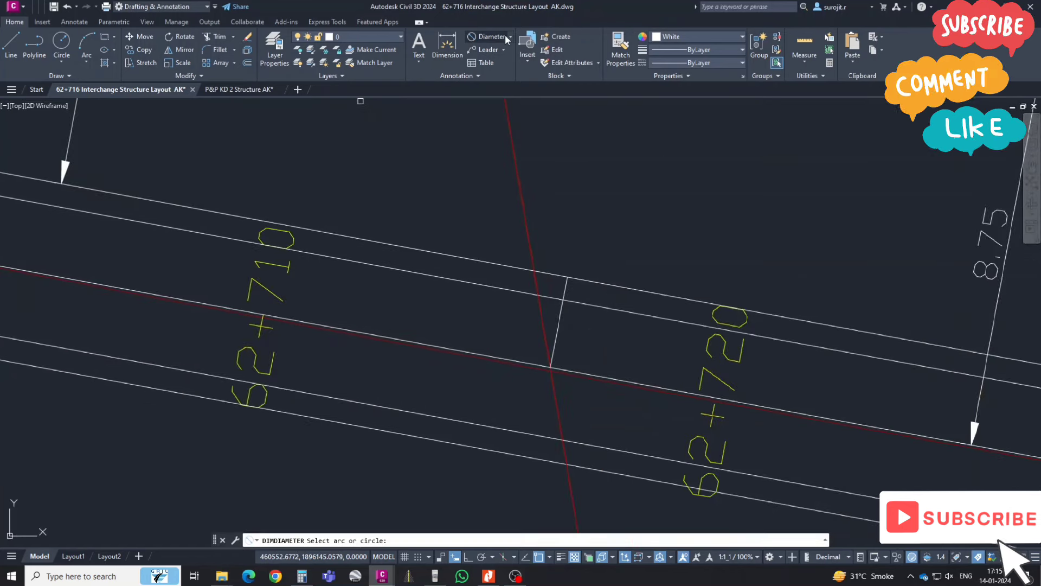
left_click(511, 36)
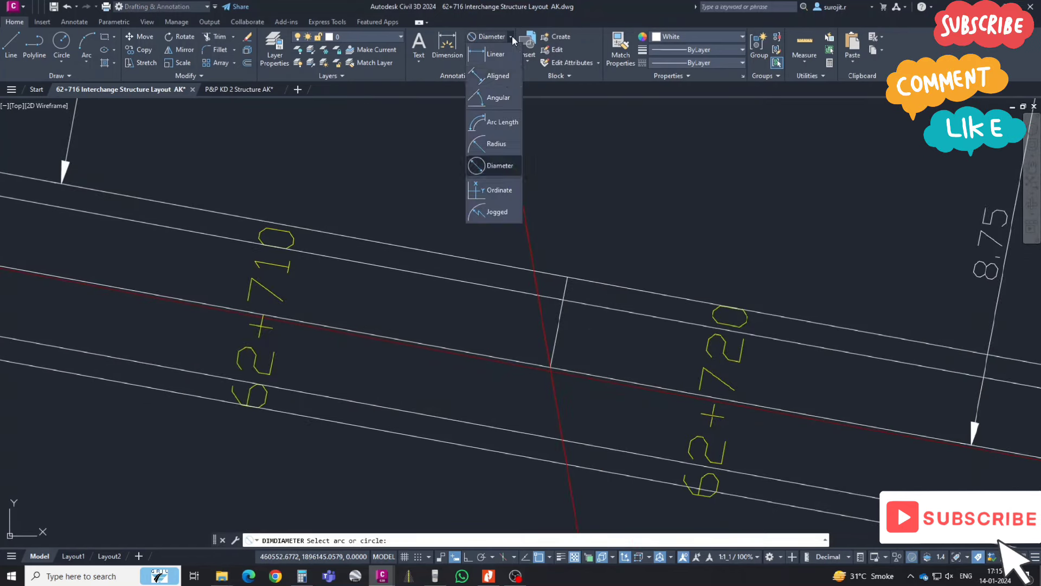
left_click(498, 98)
left_click(546, 312)
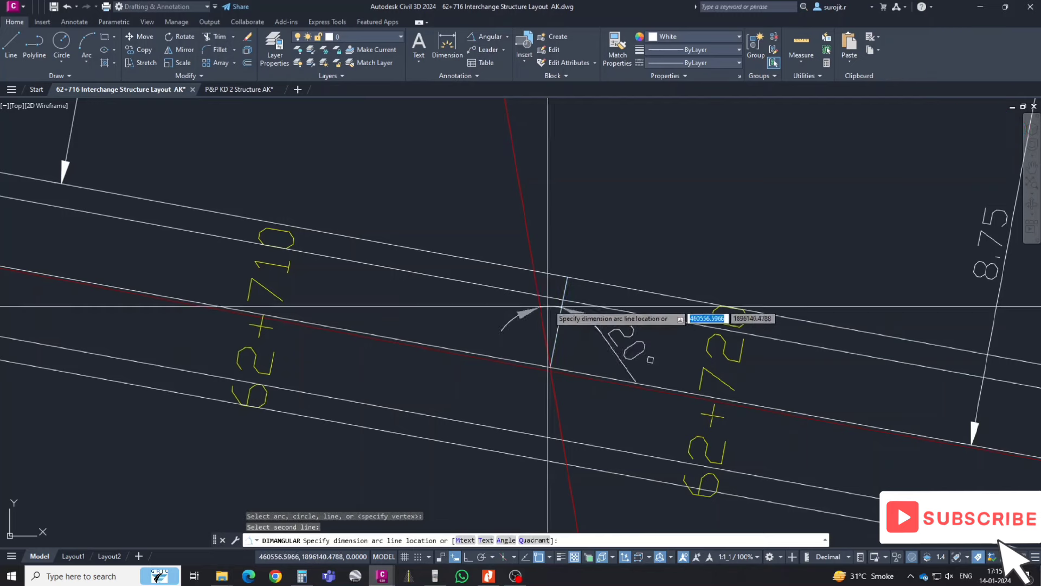
left_click(558, 223)
scroll(588, 263, "down", 5)
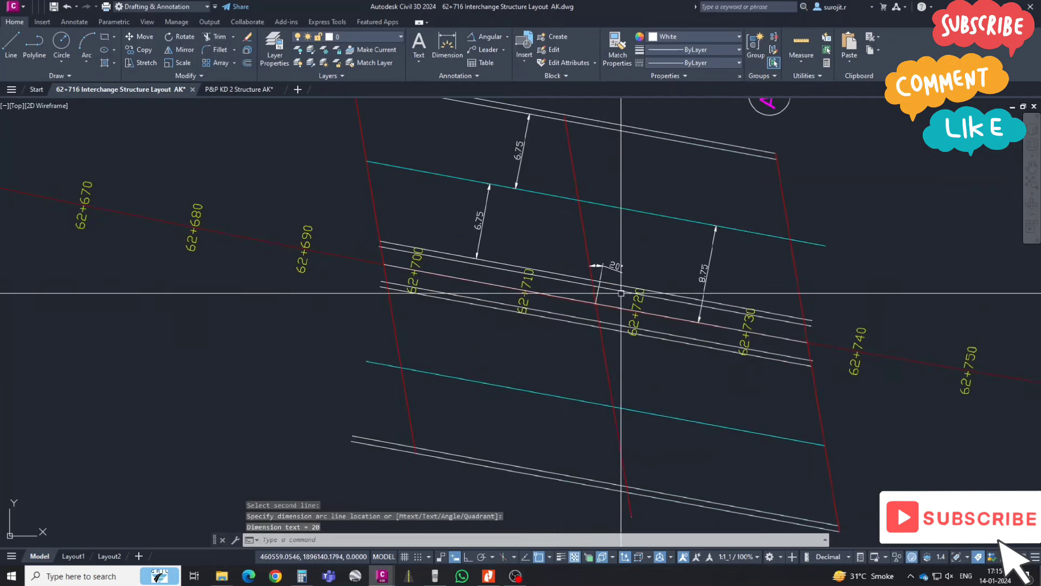
scroll(651, 309, "up", 5)
scroll(709, 325, "down", 3)
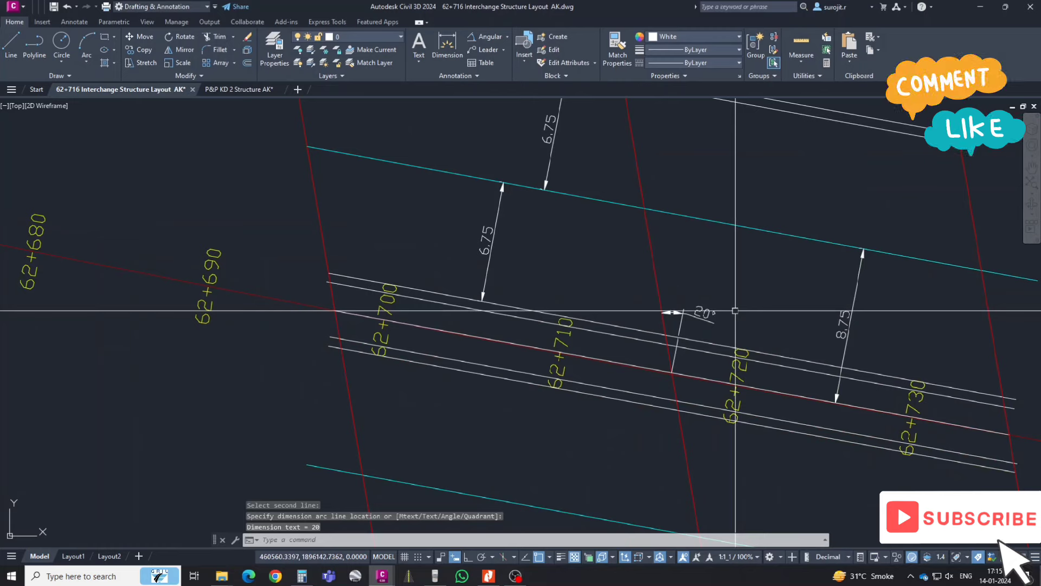
scroll(730, 312, "down", 3)
- Trim the deck line end overhanging the left red A1 boundary
key("super+Down")
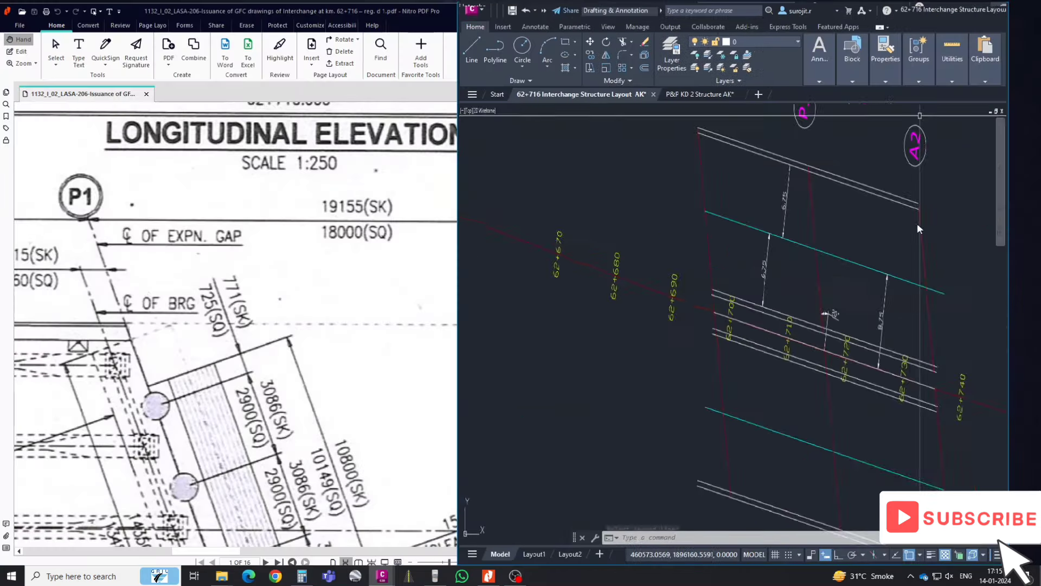
middle_click_drag(699, 303, 652, 303)
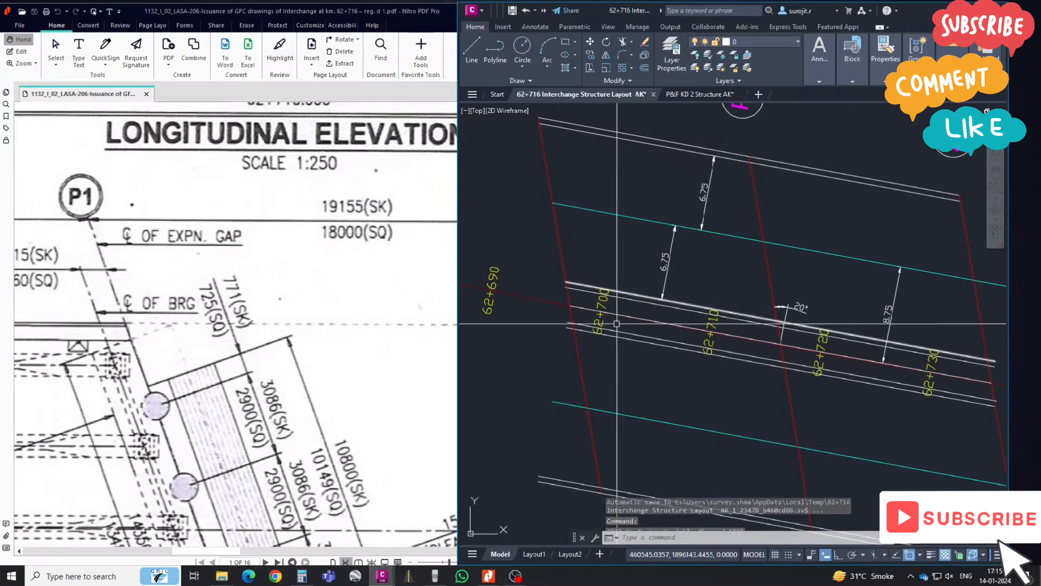
type("tr")
key("Return")
left_click(578, 369)
key("Return")
scroll(572, 352, "up", 3)
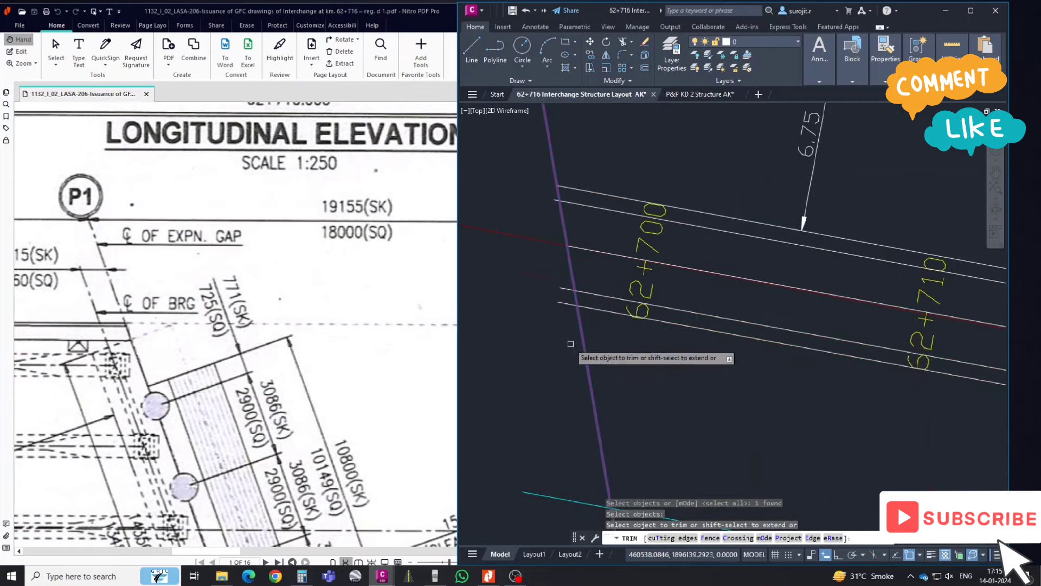
left_click(561, 306)
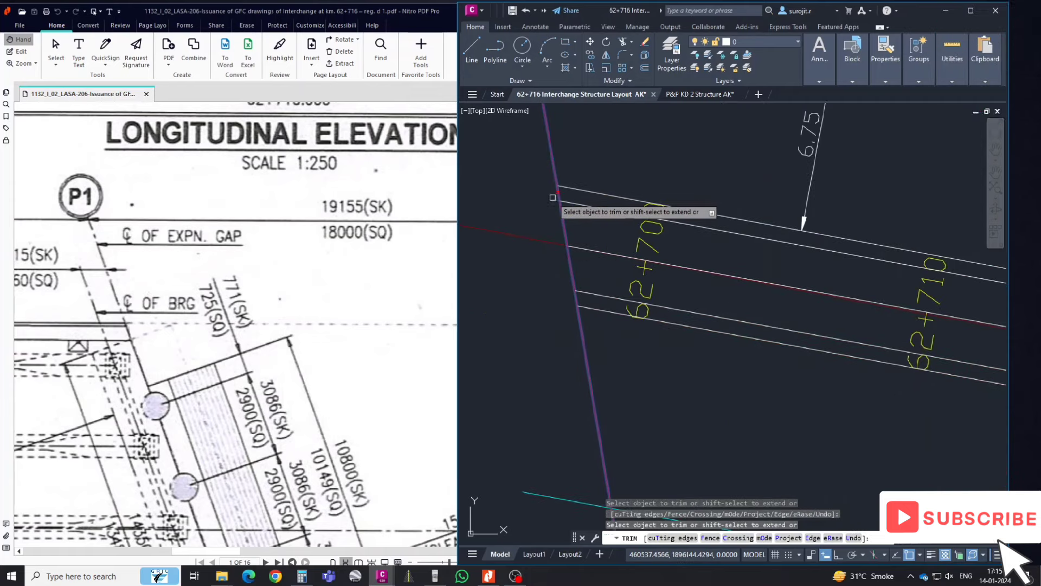
- Start another trim using the right red boundary as cutting edge, then cancel it
scroll(553, 197, "down", 3)
left_click(540, 425)
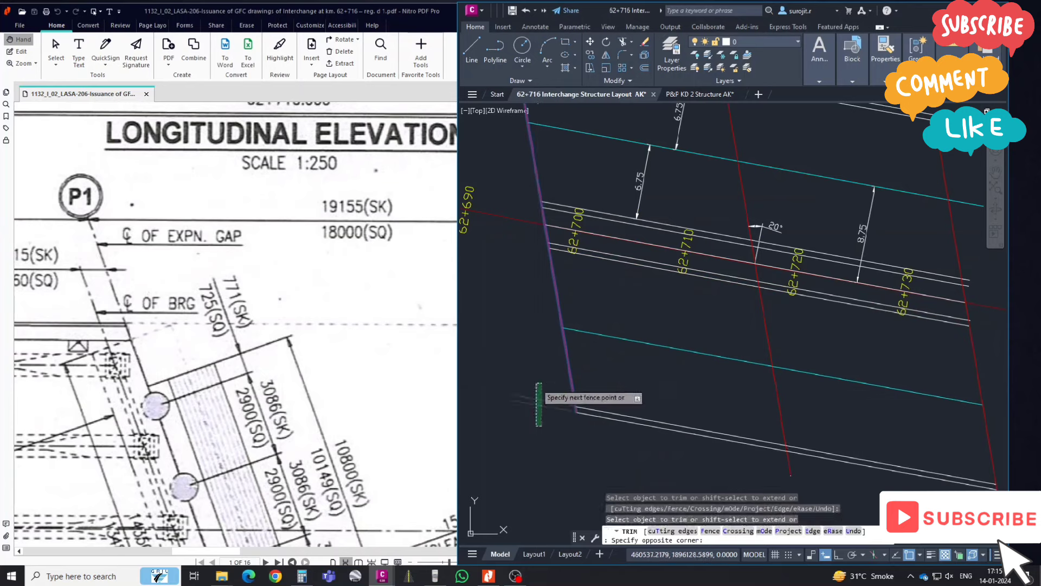
key("Escape")
scroll(539, 404, "down", 3)
key("Return")
left_click(714, 319)
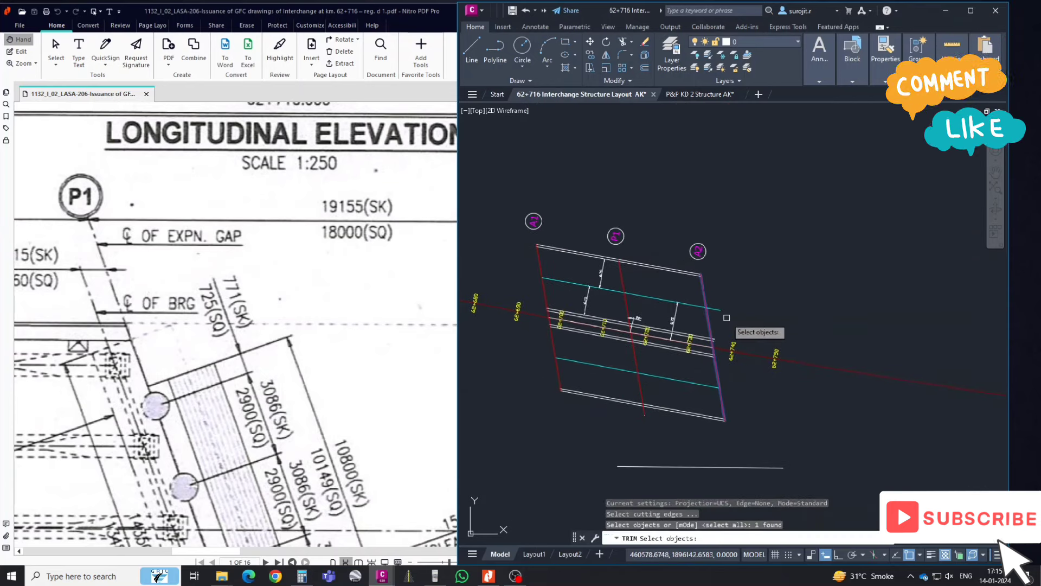
key("Escape")
- Delete the stray temporary line below the deck
middle_click_drag(759, 433, 772, 379)
left_click(808, 426)
left_click(783, 401)
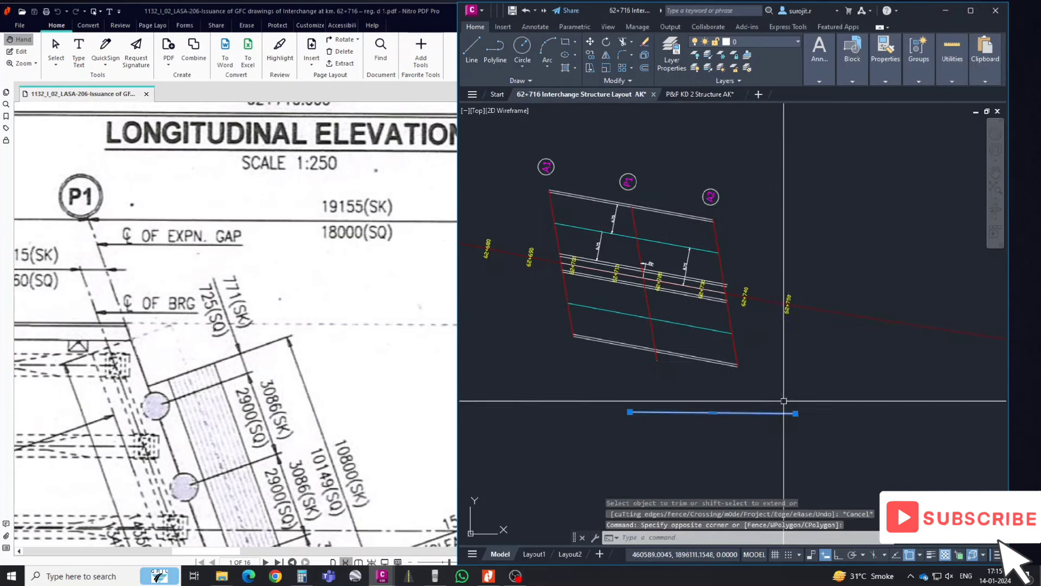
key("Delete")
- Select the top and bottom deck edges and the white median lines
left_click(655, 350)
left_click(666, 198)
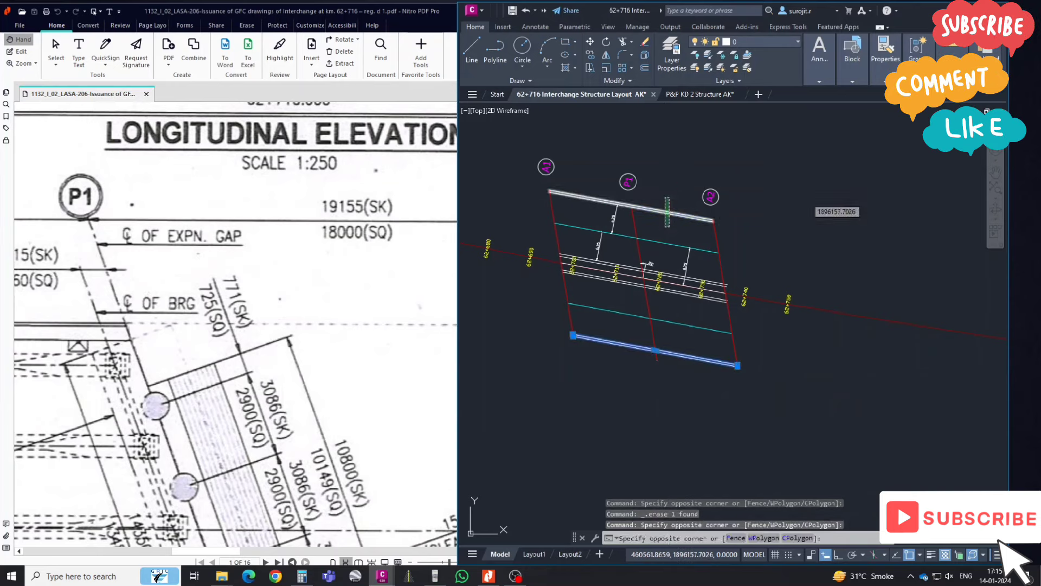
left_click(669, 226)
scroll(672, 298, "up", 4)
left_click(675, 264)
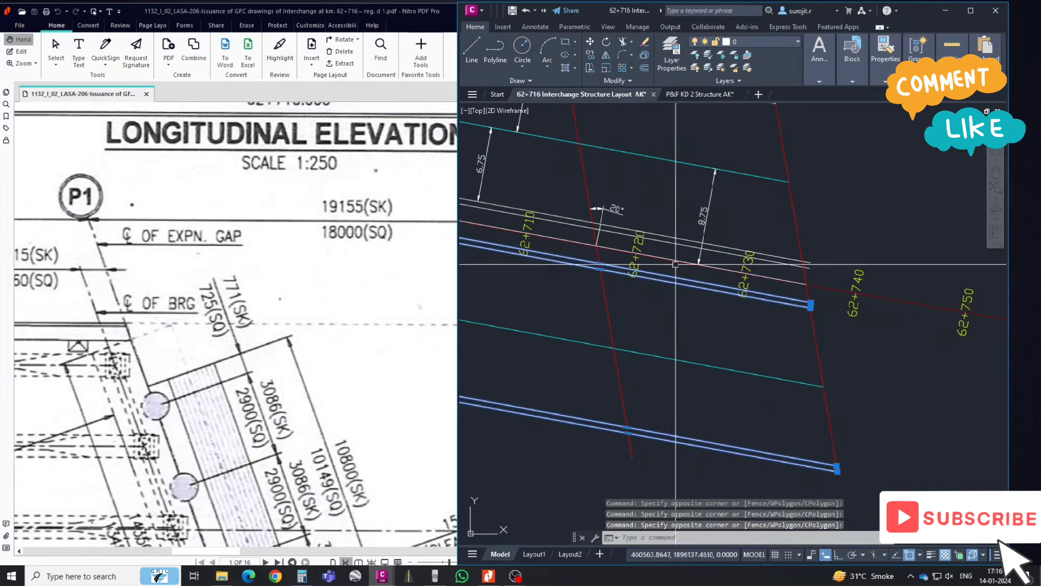
left_click(692, 263)
type("ch")
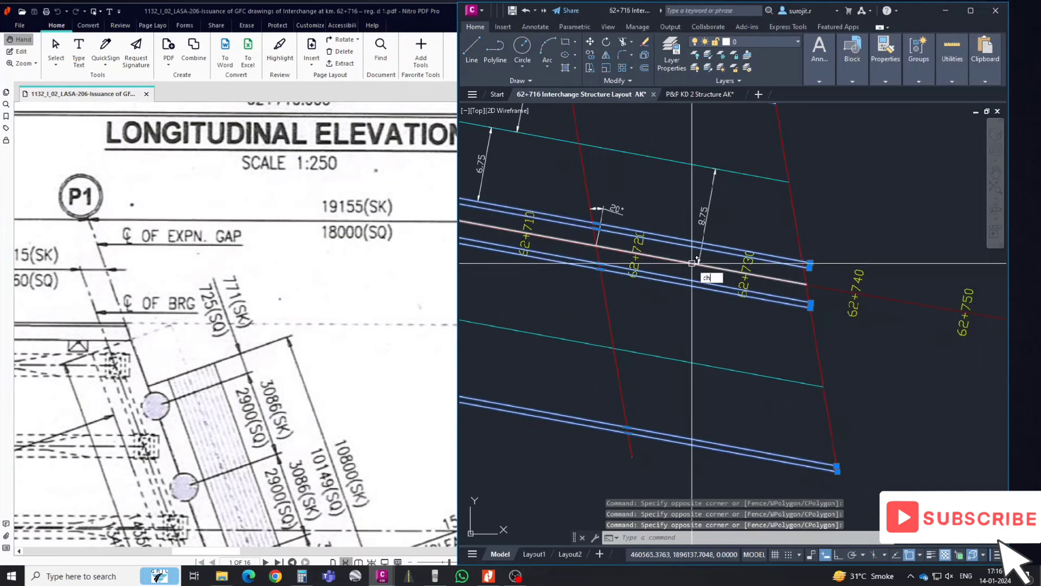
- Set the selected deck edge and median lines to Color 150 blue
key("Return")
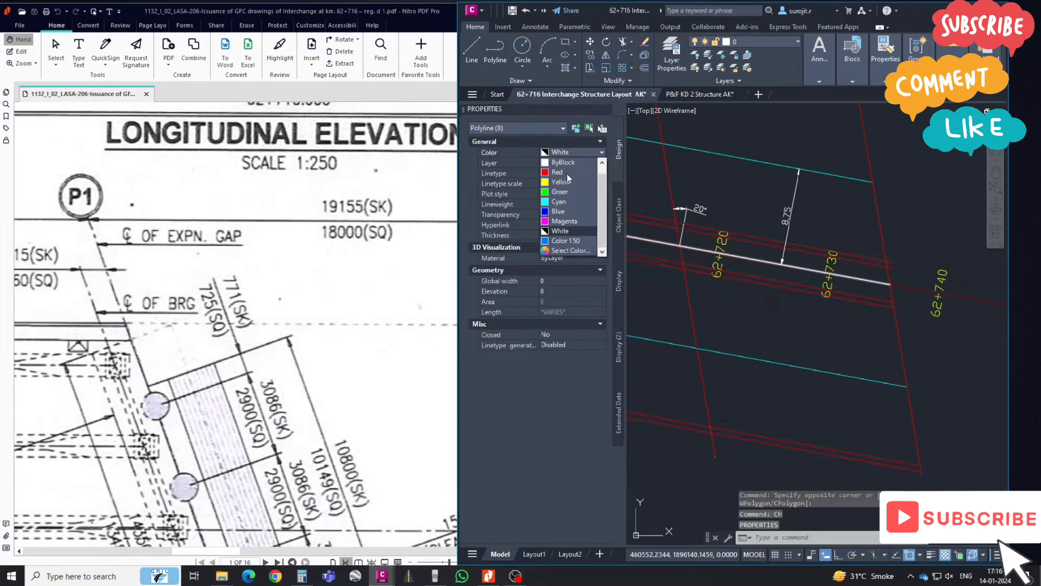
left_click(568, 211)
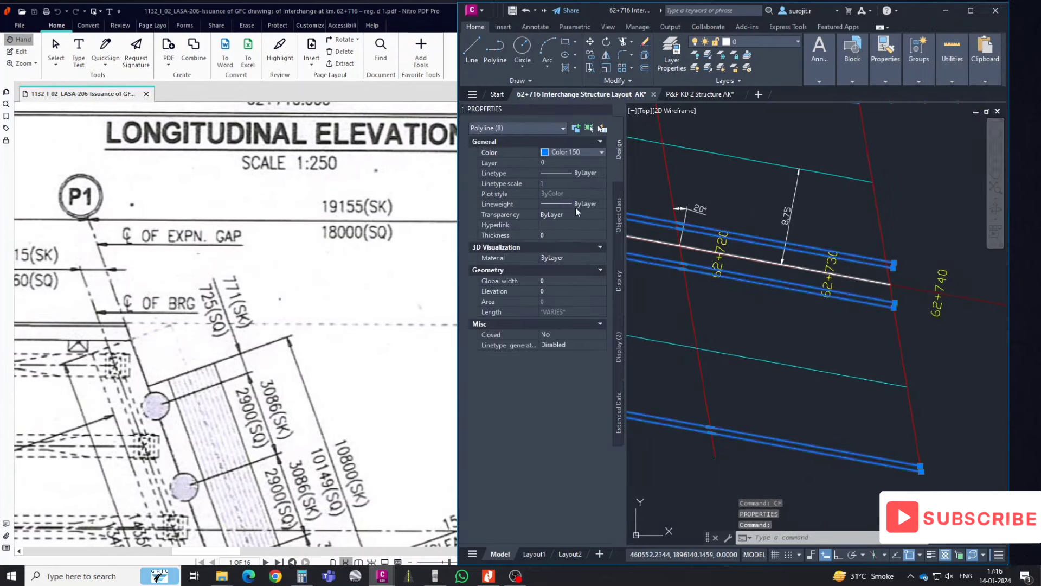
left_click(607, 113)
key("Escape")
scroll(779, 228, "down", 2)
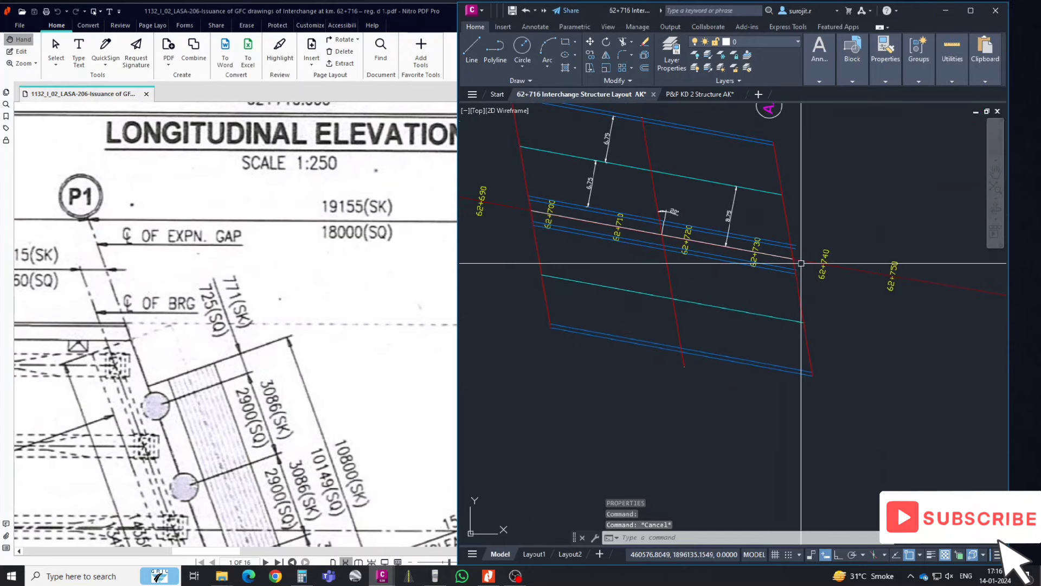
scroll(801, 263, "up", 2)
key("Return")
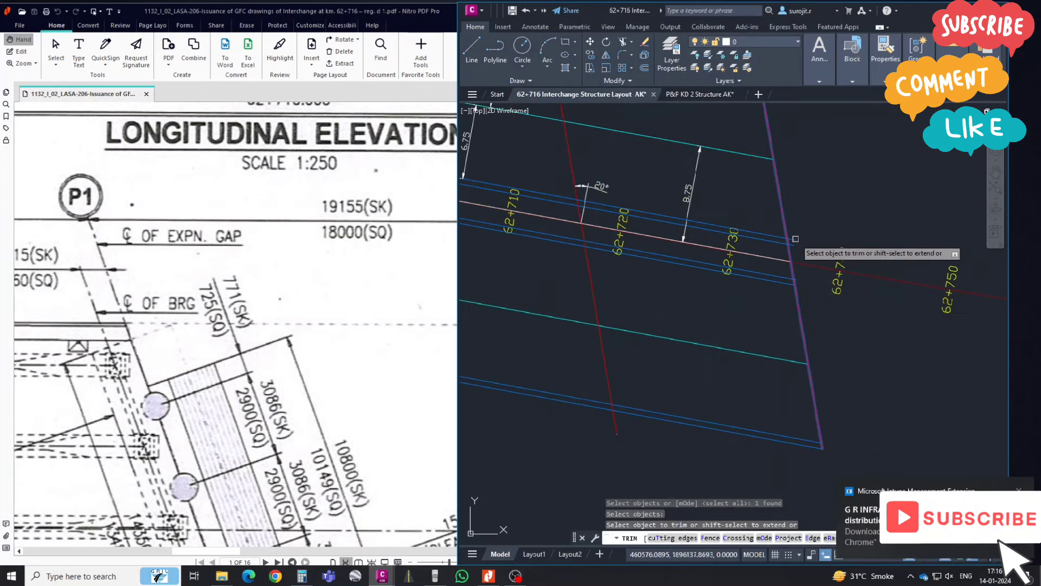
- Trim the short red piece where the centreline meets the right deck edge near 62+740
left_click(794, 246)
key("Return")
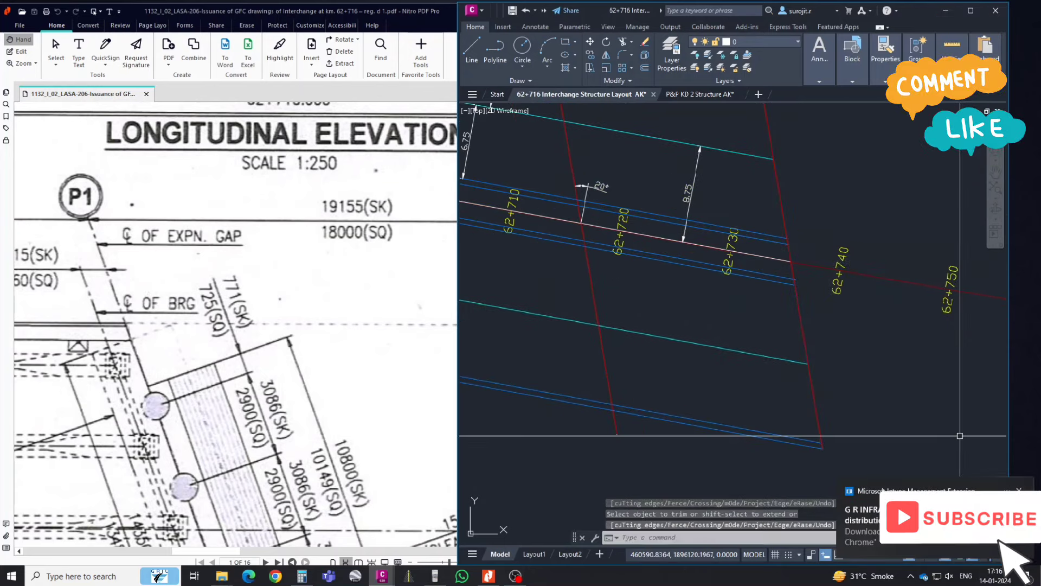
key("Escape")
scroll(724, 282, "down", 3)
middle_click_drag(759, 314, 724, 282)
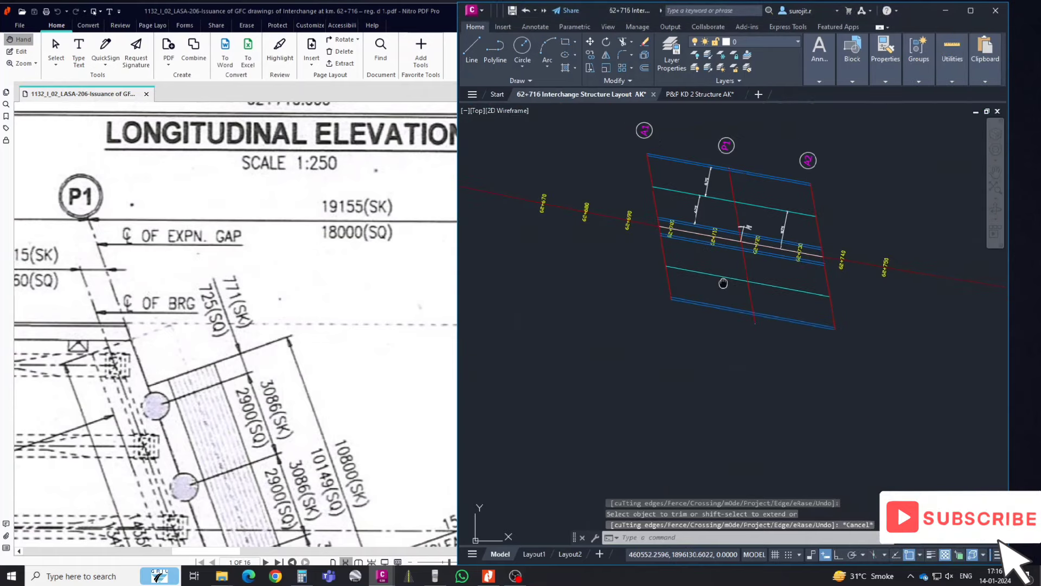
scroll(721, 242, "up", 2)
scroll(721, 242, "up", 2)
scroll(795, 327, "up", 1)
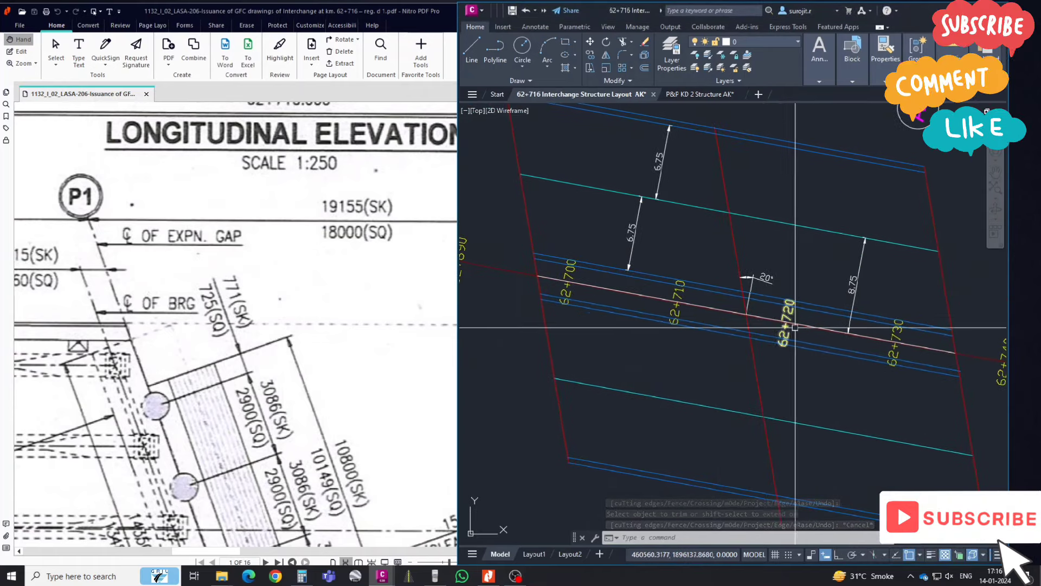
middle_click_drag(873, 377, 848, 365)
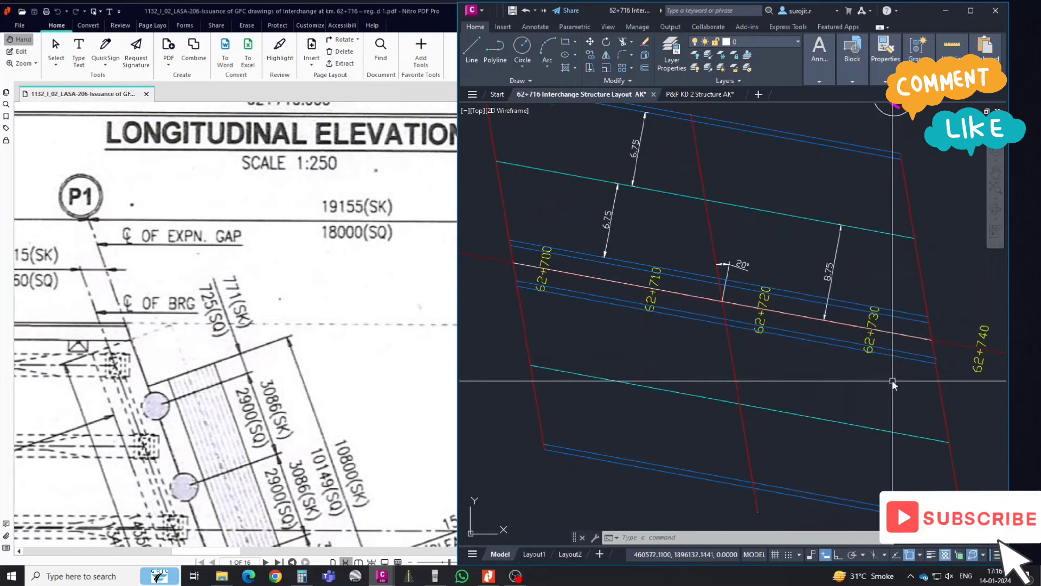
- Retry a trim against the red line near 62+720, cancel it, and select the white centreline
type("tr")
key("Return")
scroll(922, 374, "up", 7)
left_click(913, 353)
key("Return")
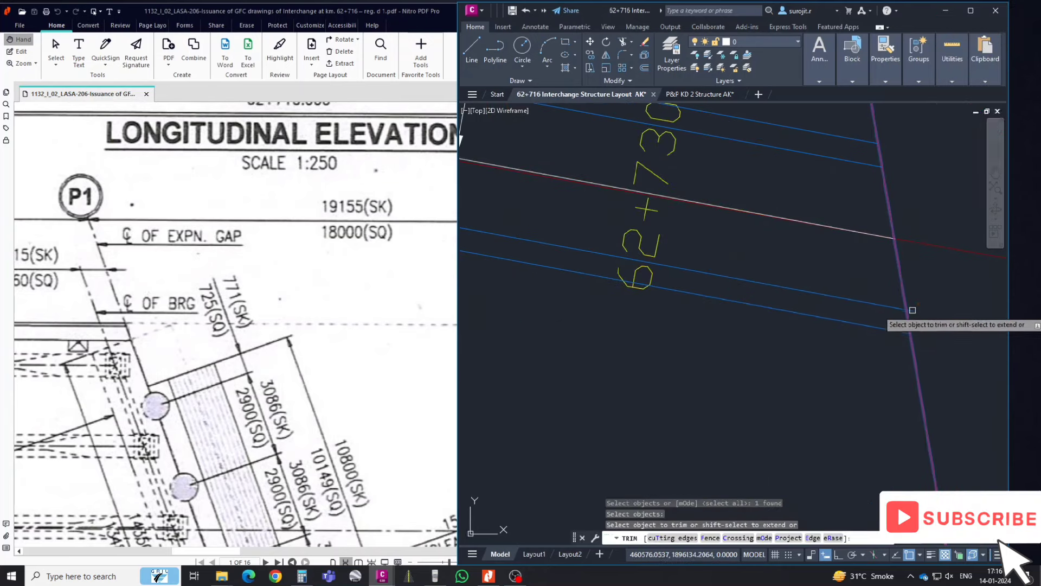
key("Escape")
scroll(685, 340, "down", 5)
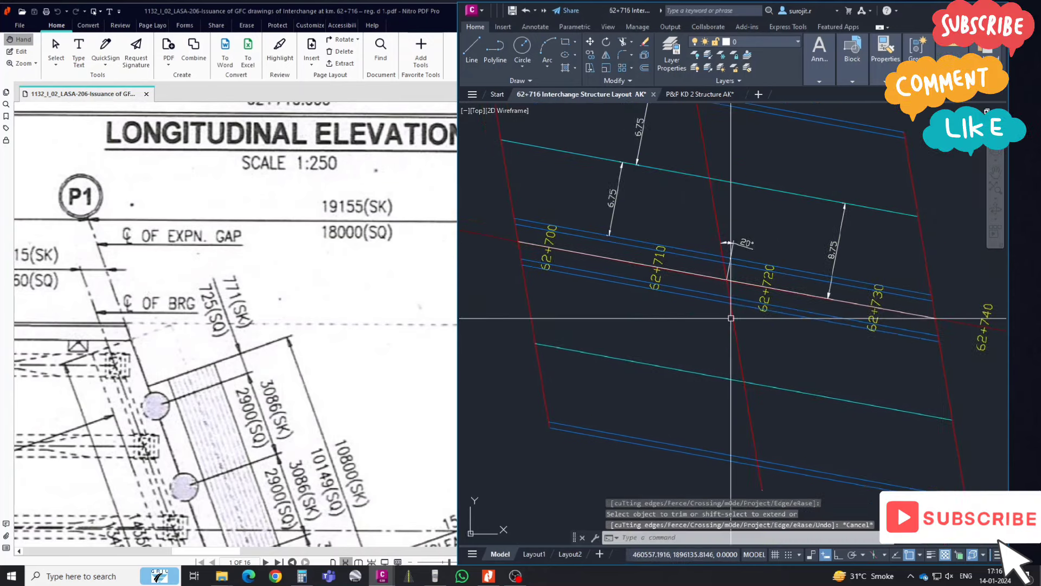
left_click(705, 275)
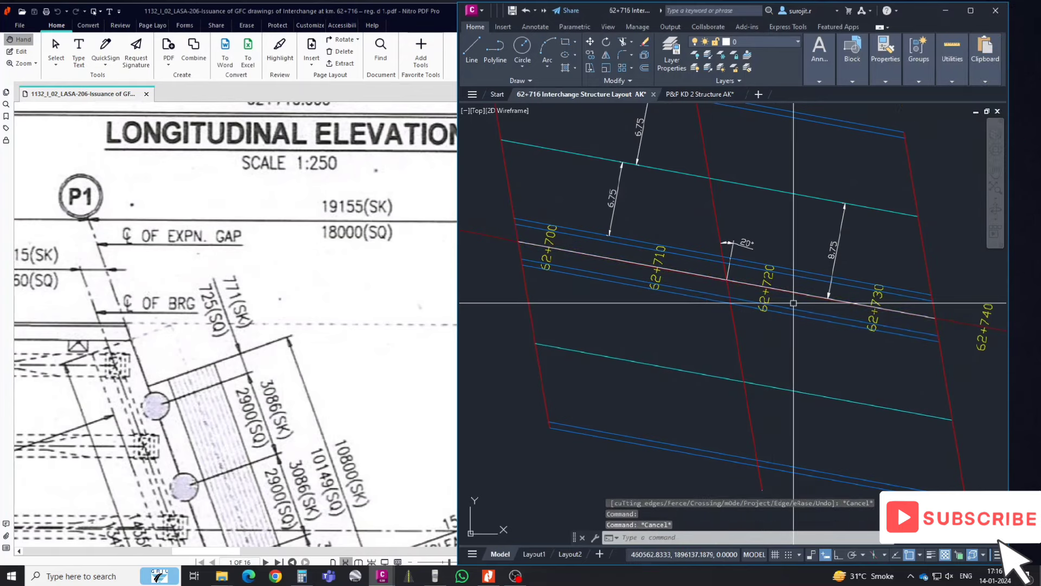
type("dal")
key("Return")
- Place 1.5 and 3 aligned dimensions across the median and reposition the 3 dimension line
left_click(795, 293)
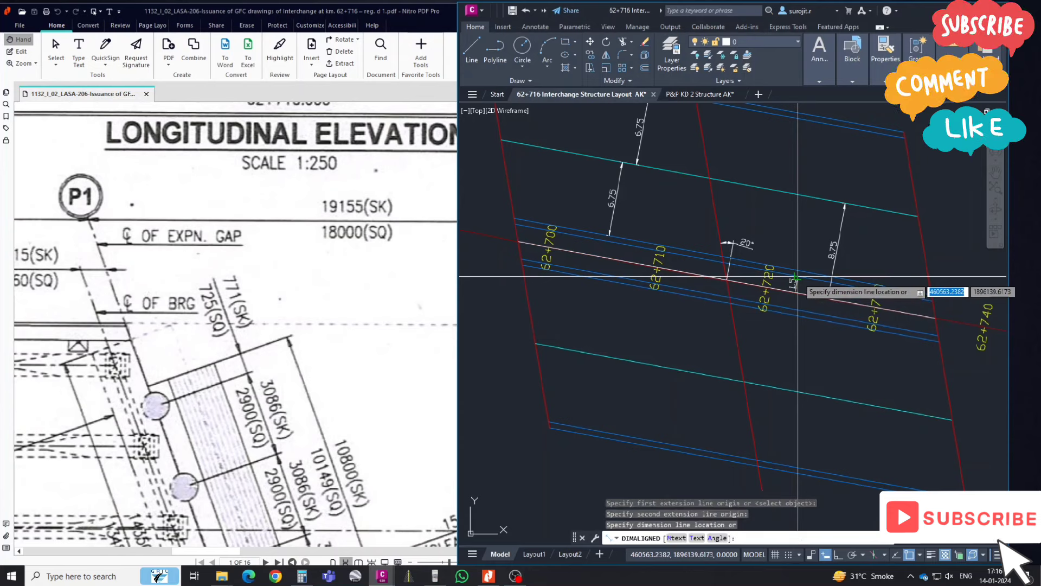
left_click(797, 283)
left_click(803, 312)
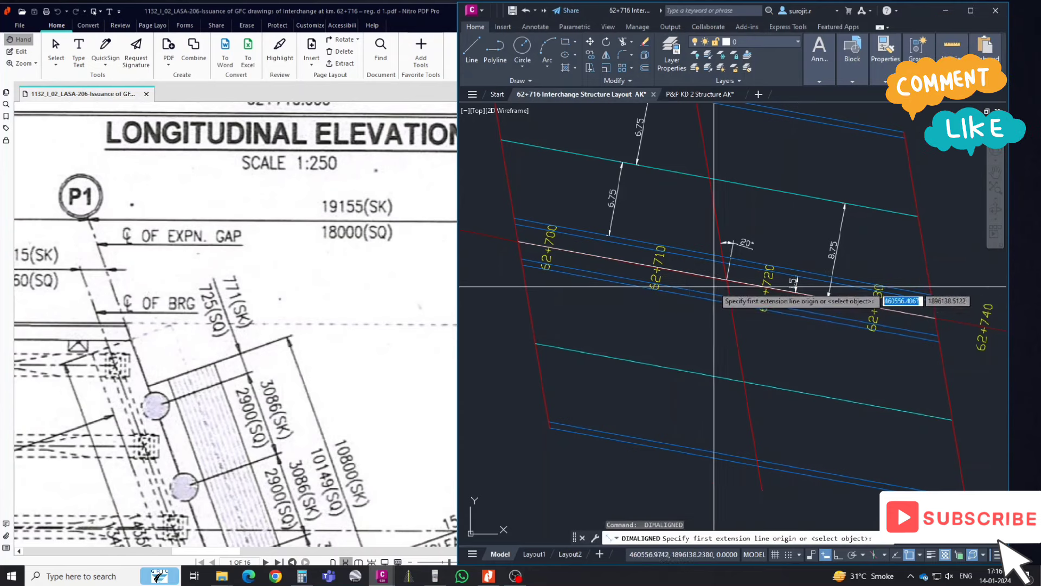
left_click(808, 278)
left_click(695, 257)
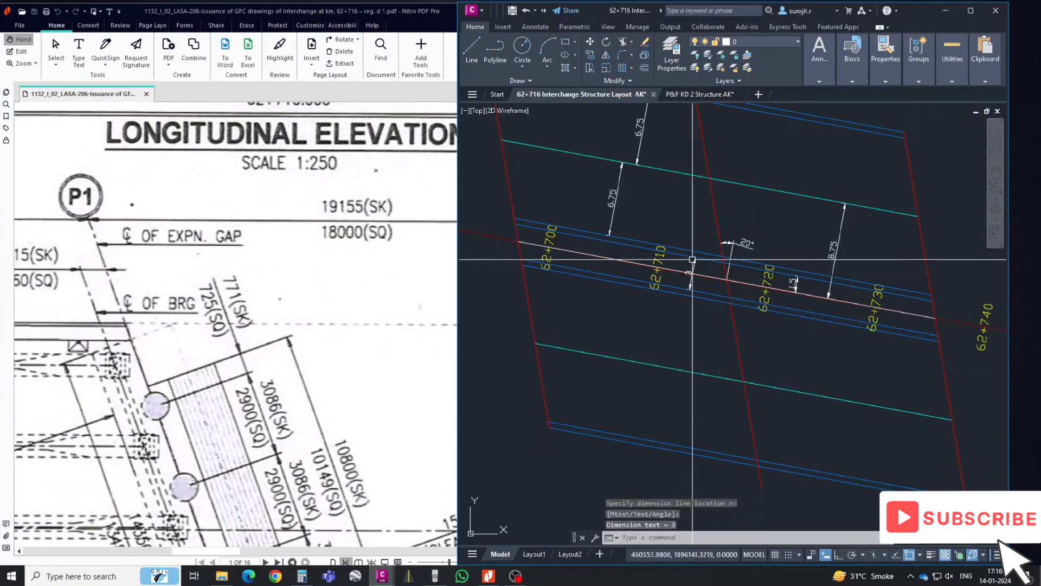
scroll(694, 260, "up", 4)
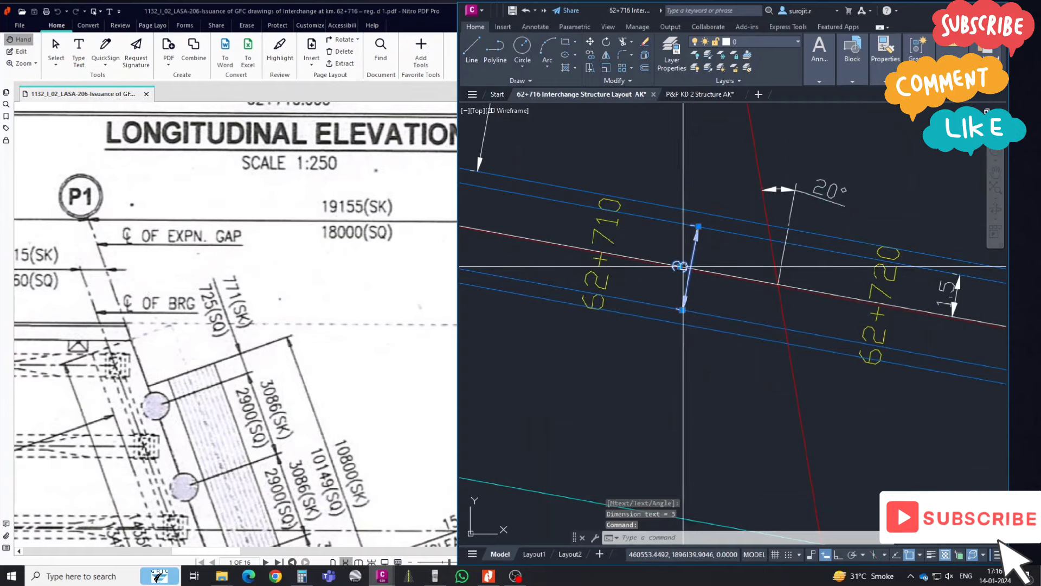
left_click(683, 267)
left_click(705, 270)
key("Escape")
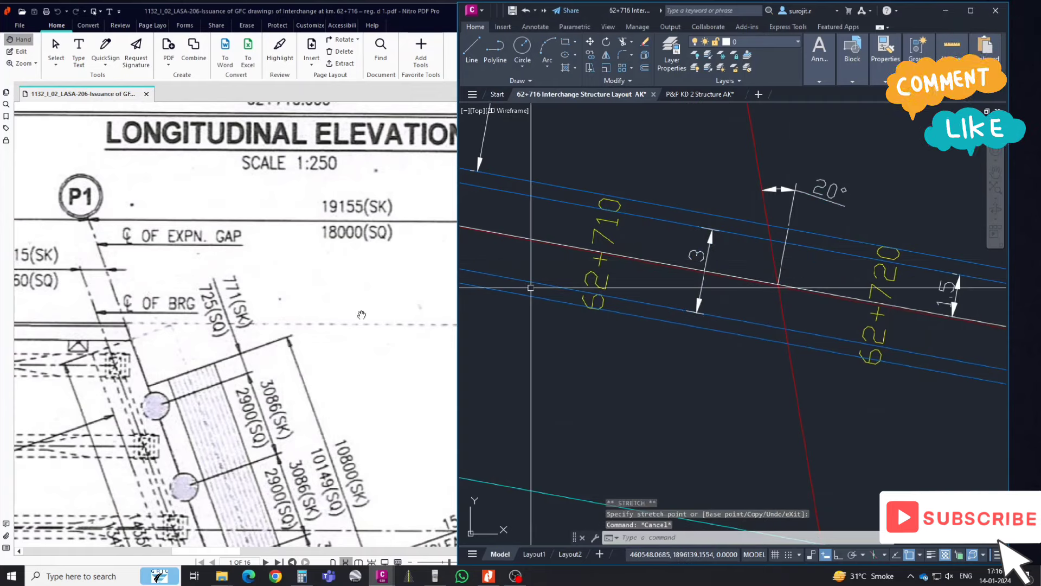
- Check the 3000 (MEDIAN) width on the PDF elevation
left_click(361, 314)
scroll(361, 315, "down", 2, "ctrl")
scroll(216, 462, "down", 3)
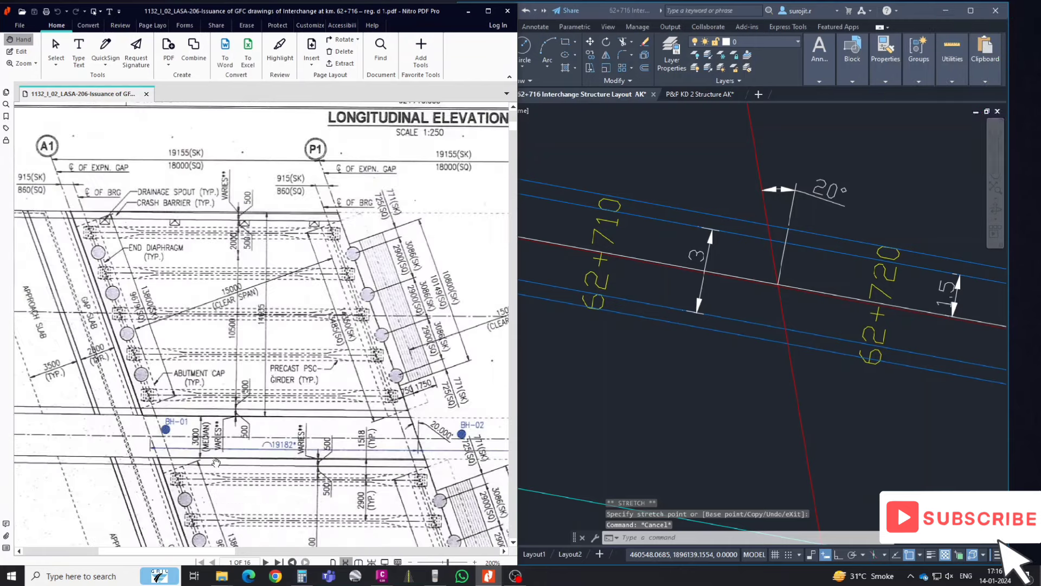
scroll(221, 442, "up", 3, "ctrl")
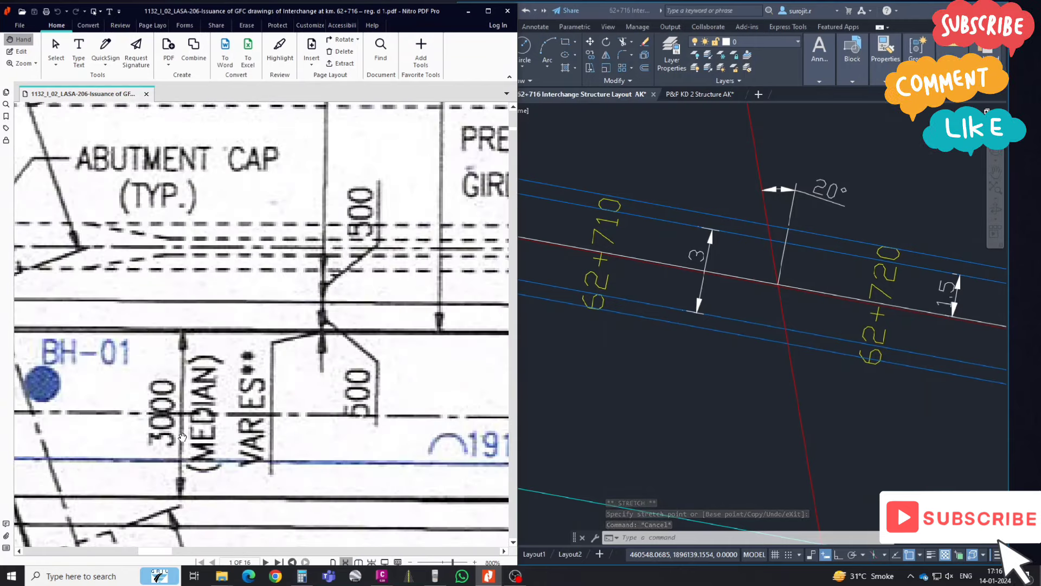
scroll(182, 436, "down", 2, "ctrl")
scroll(210, 426, "down", 3, "ctrl")
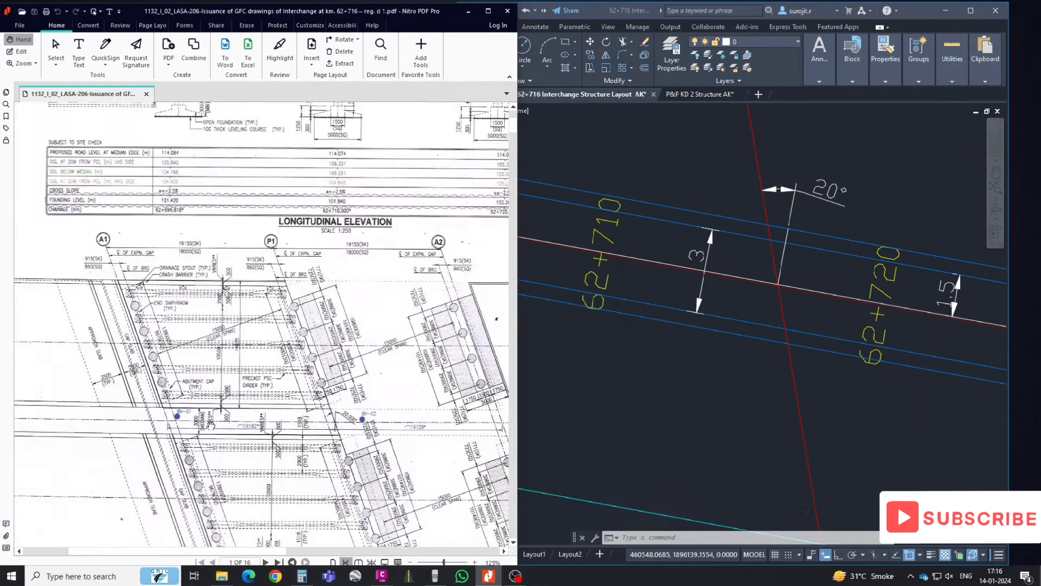
left_click(763, 378)
key("Escape")
key("Escape")
scroll(693, 321, "down", 2)
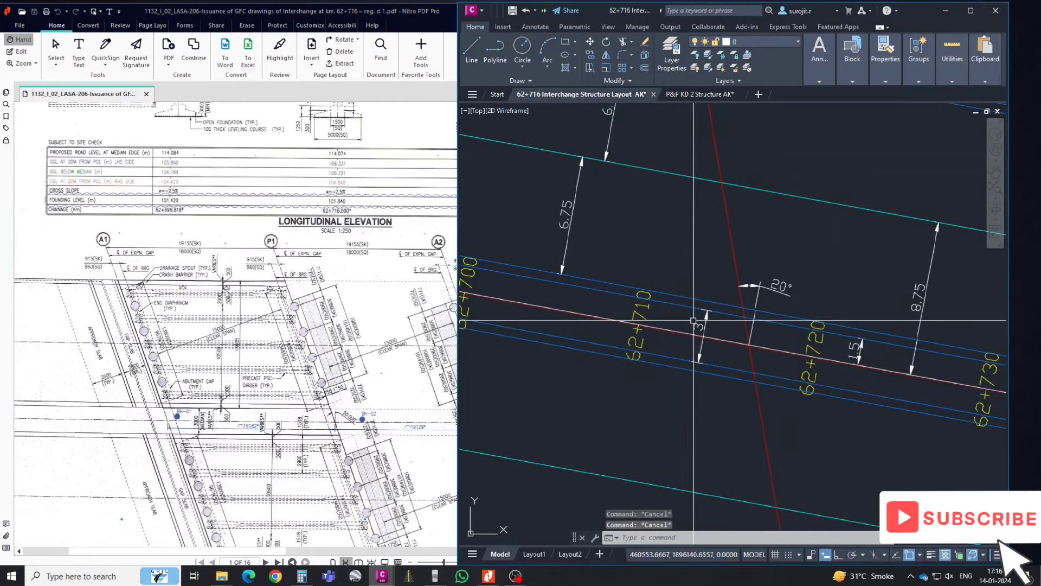
- Recentre and zoom out the deck plan to show A1, P1 and A2, leaving the A1 line unselected
scroll(693, 320, "down", 2)
middle_click_drag(657, 171, 701, 305)
key("Escape")
scroll(701, 305, "down", 2)
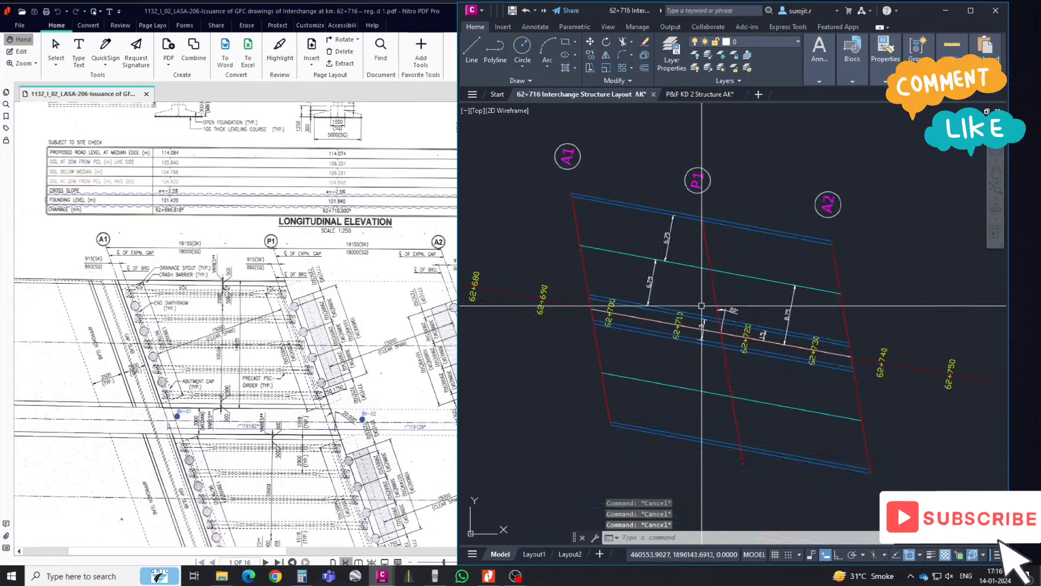
left_click(597, 287)
left_click(564, 271)
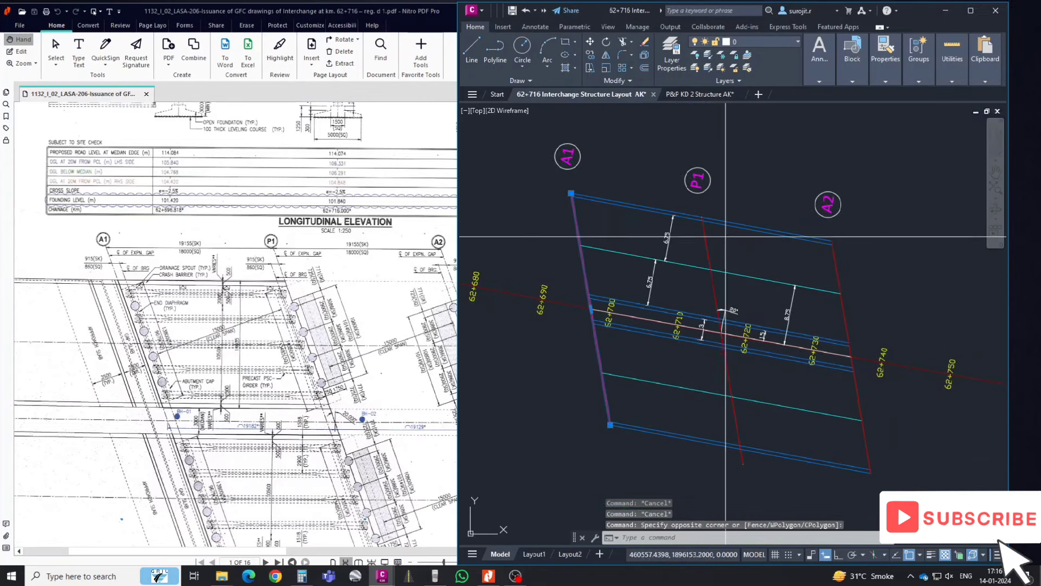
left_click(770, 252)
key("Escape")
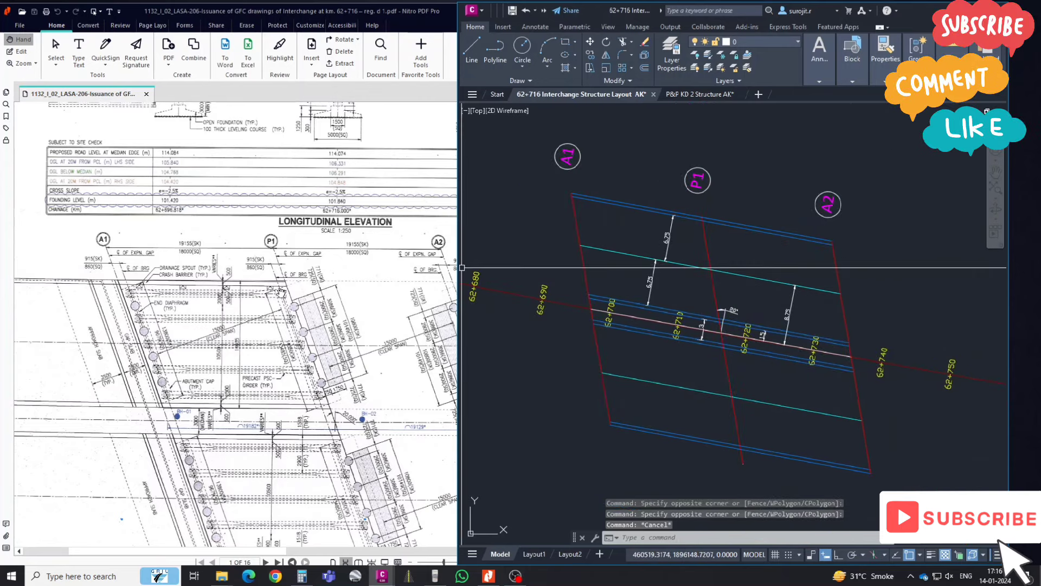
- Bring the Nitro PDF forward and enlarge its A1 abutment detail to 400%
left_click(170, 314)
scroll(111, 273, "up", 1, "ctrl")
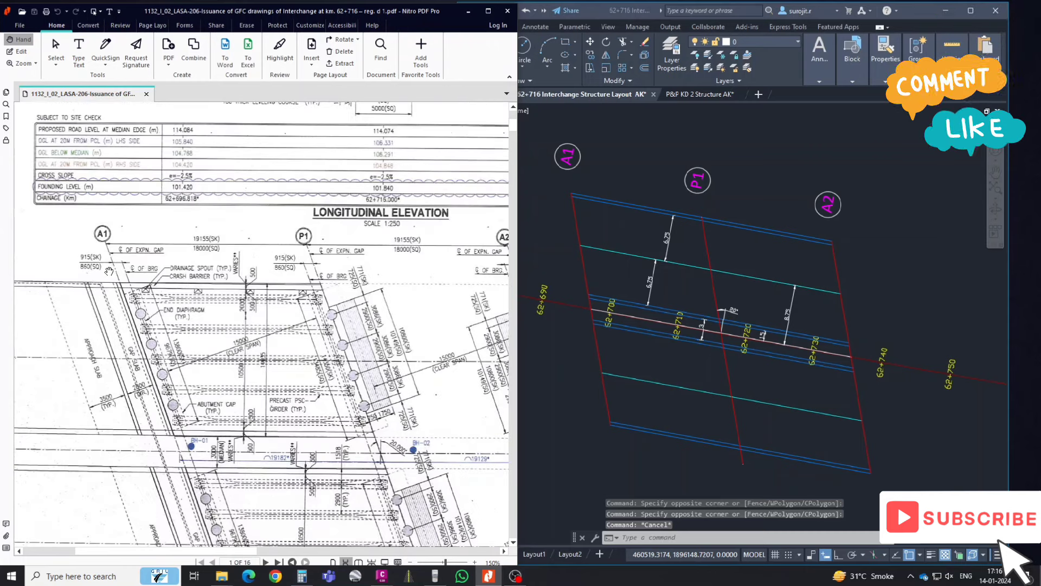
scroll(109, 271, "up", 3, "ctrl")
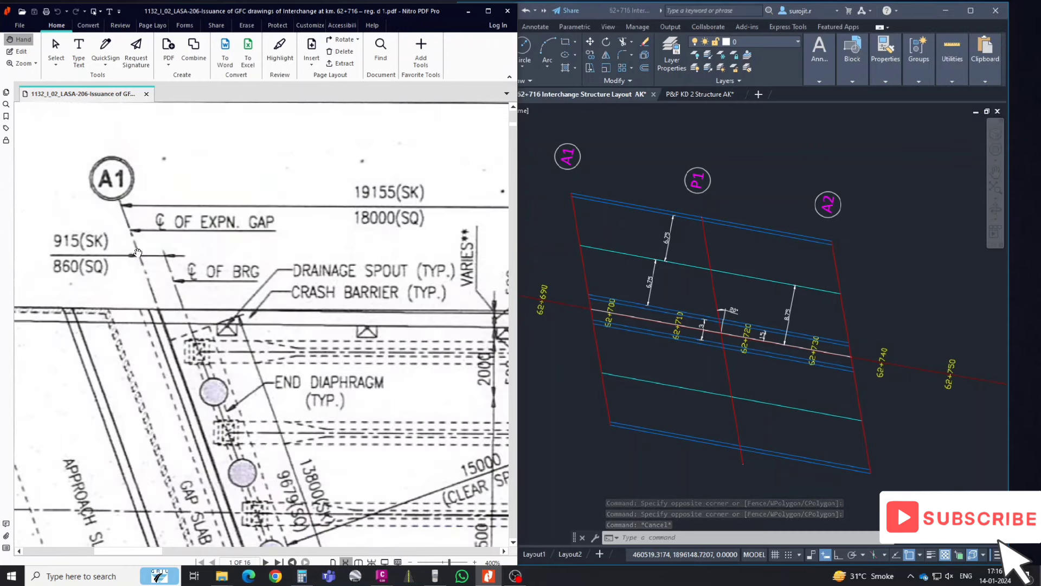
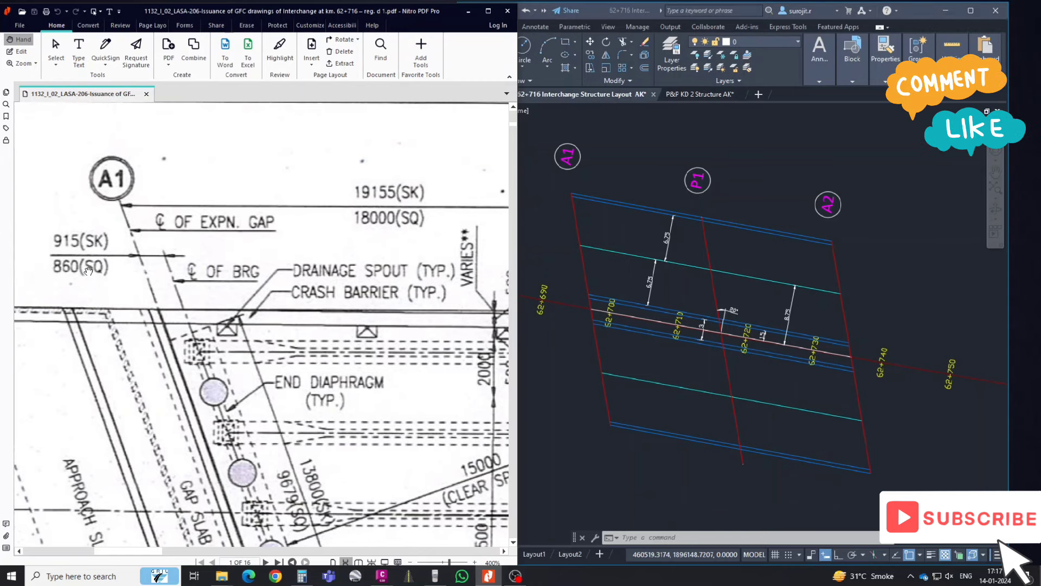
- Offset the A1, P1 and A2 support lines inward by 0.85
left_click(606, 267)
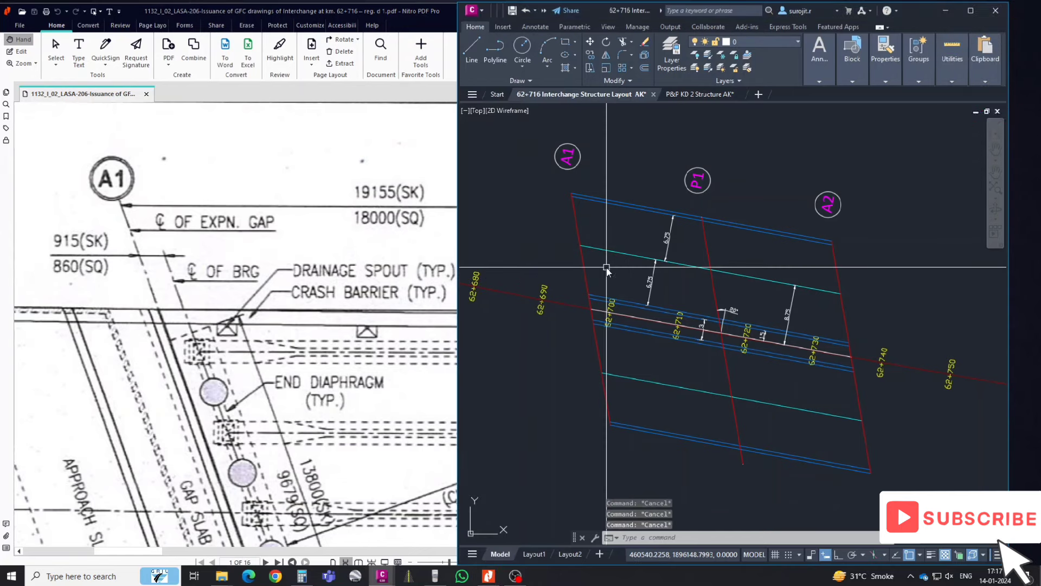
type("o")
key("Return")
type("0.85")
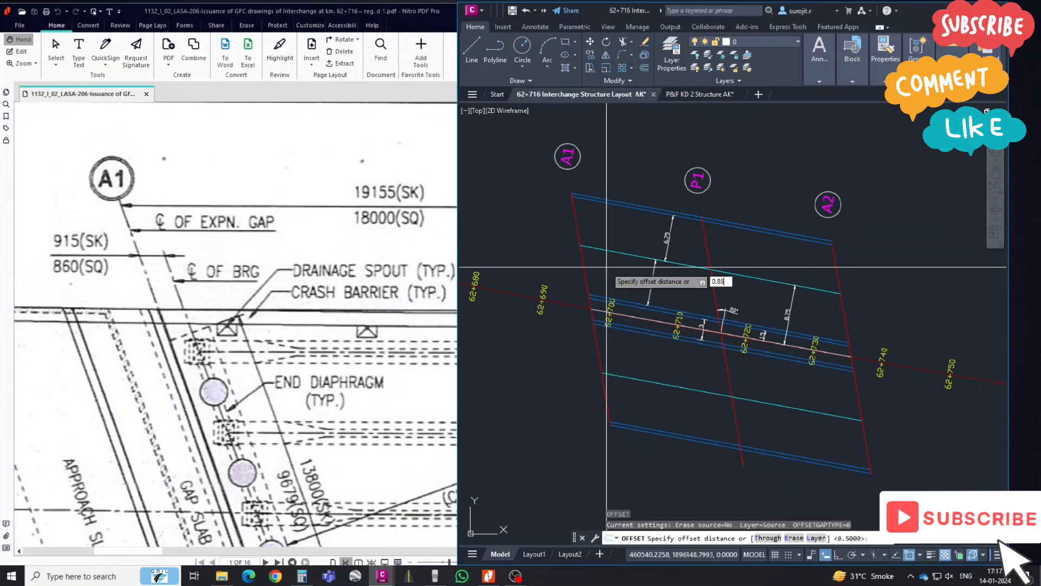
key("Return")
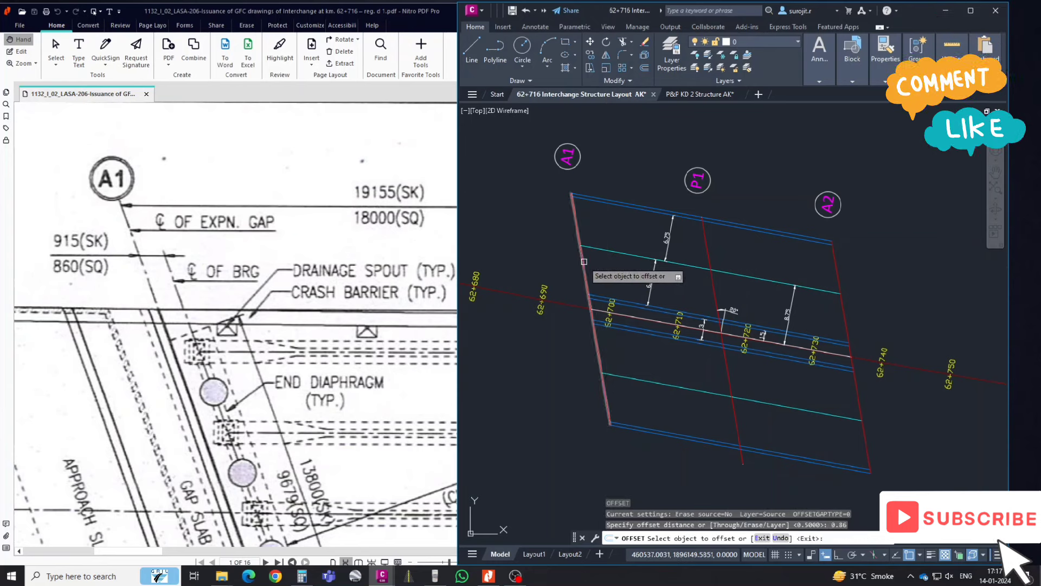
left_click(584, 261)
left_click(629, 274)
left_click(707, 242)
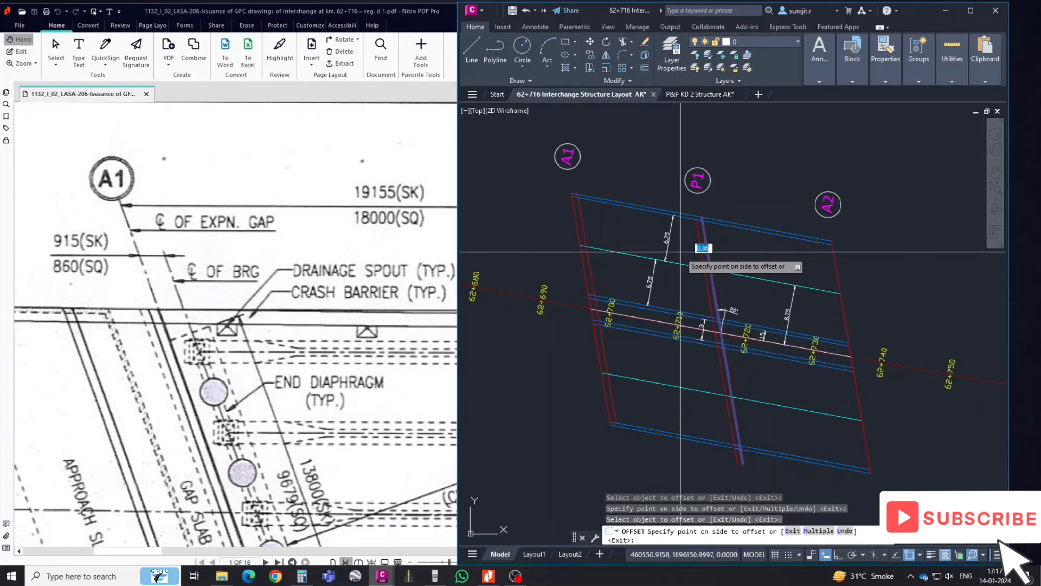
left_click(716, 259)
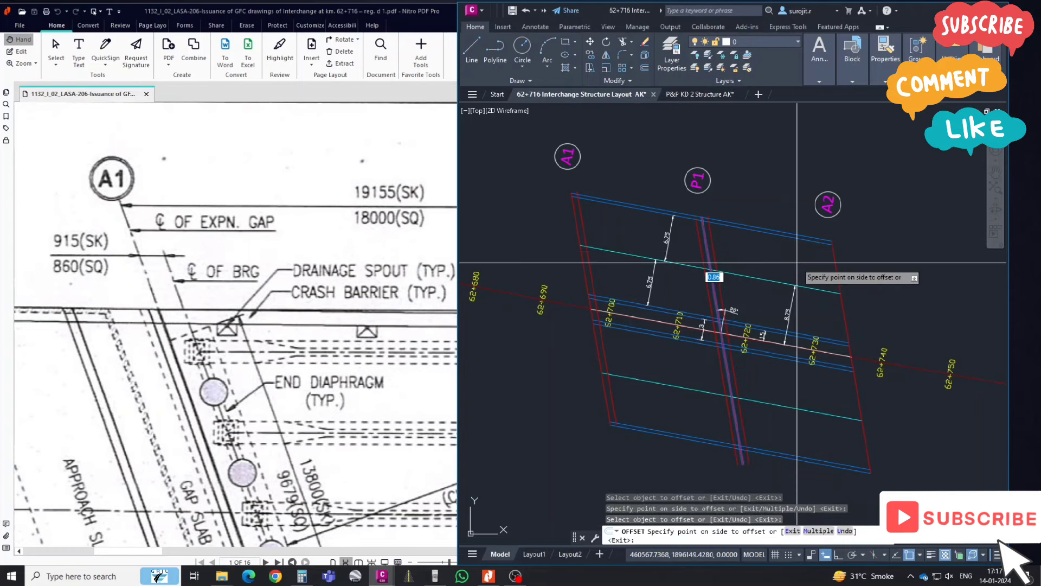
left_click(831, 260)
left_click(792, 271)
key("Escape")
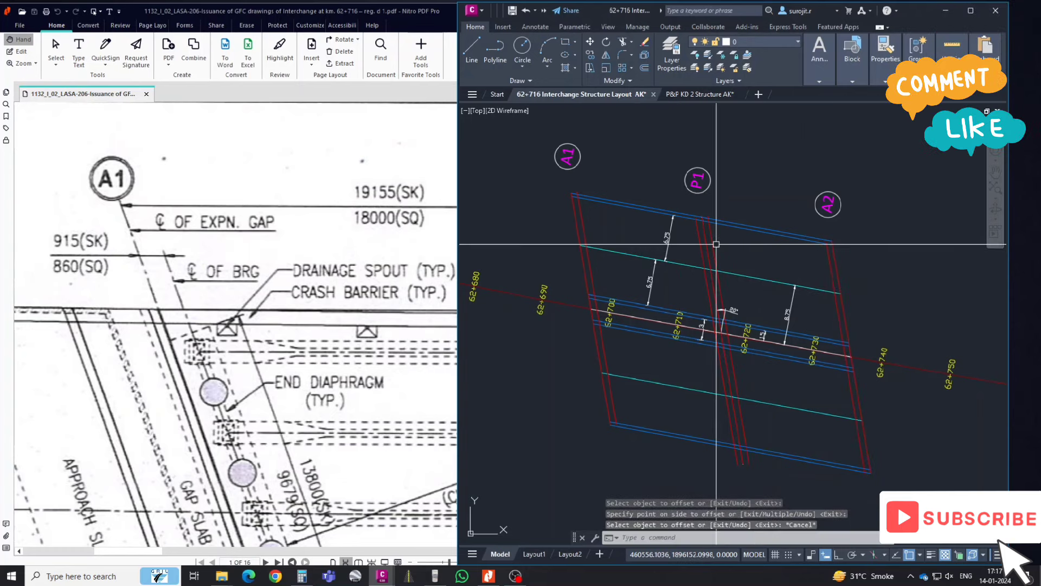
- Set the new inner A1, A2 lines and both P1 lines to colour white
left_click(699, 238)
left_click(712, 239)
left_click(589, 264)
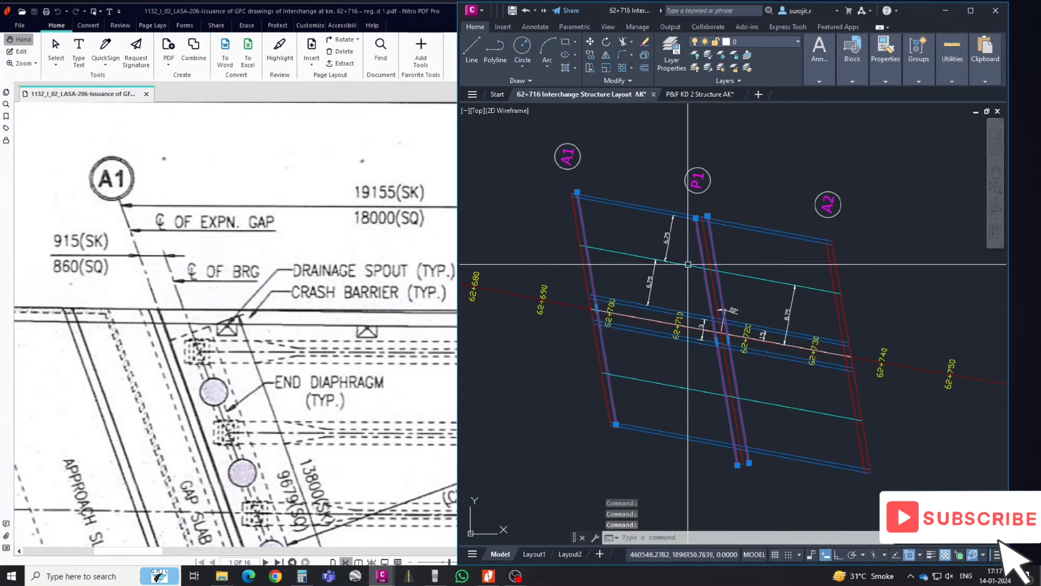
left_click(830, 262)
type("c")
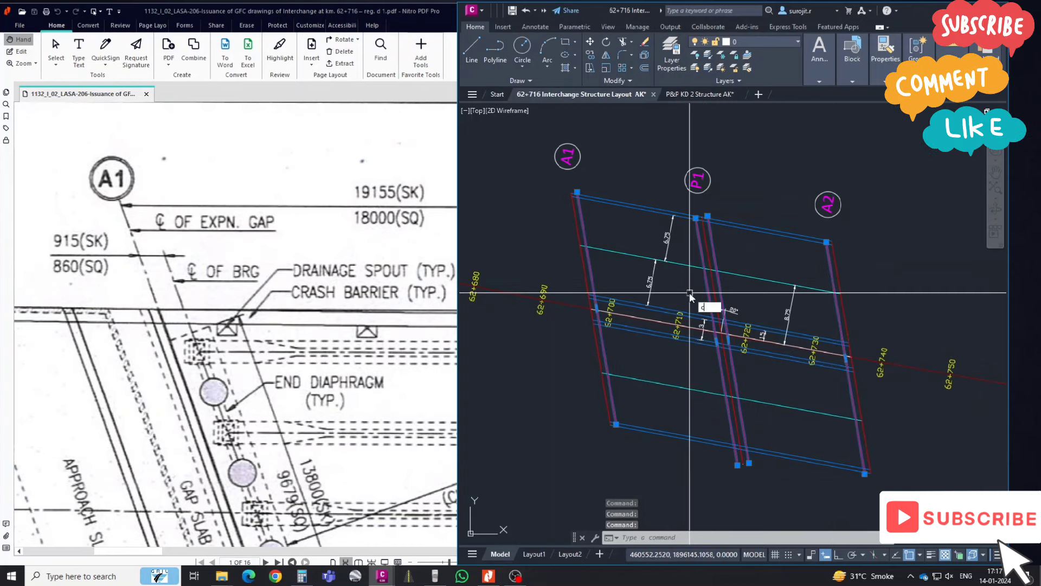
type("h")
key("Return")
left_click(600, 152)
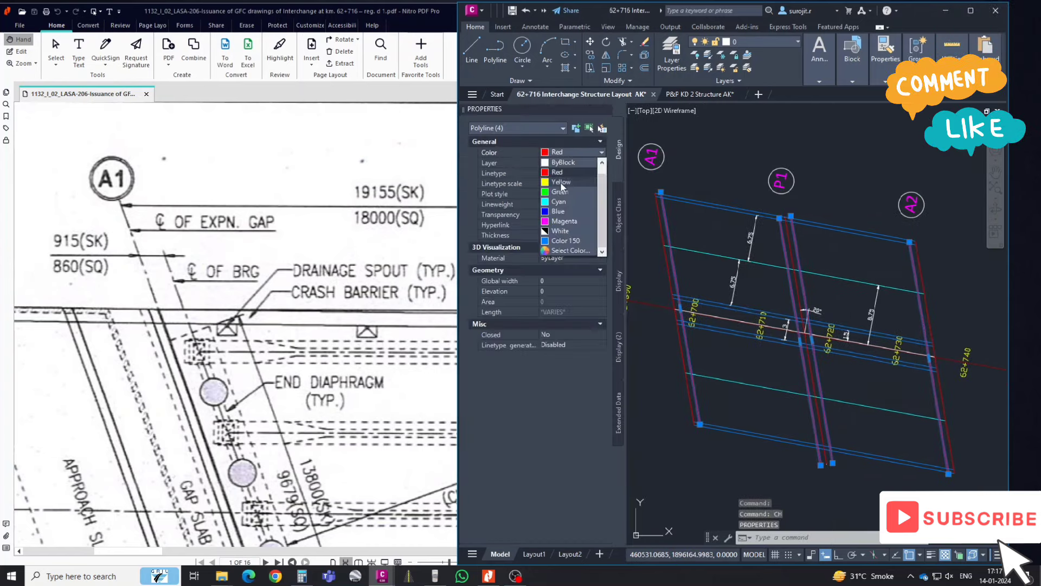
left_click(558, 162)
key("Escape")
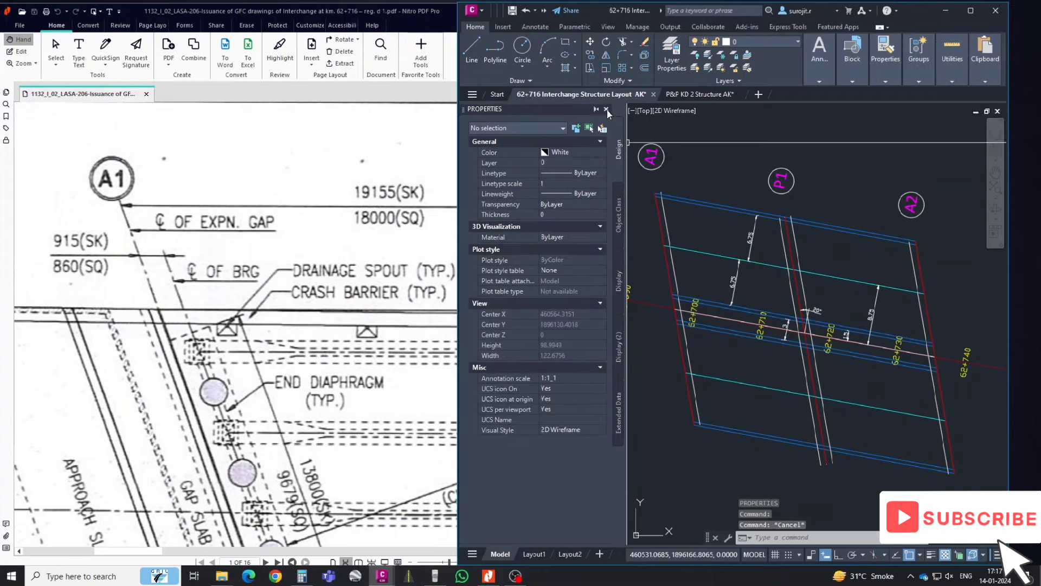
left_click(607, 110)
key("Escape")
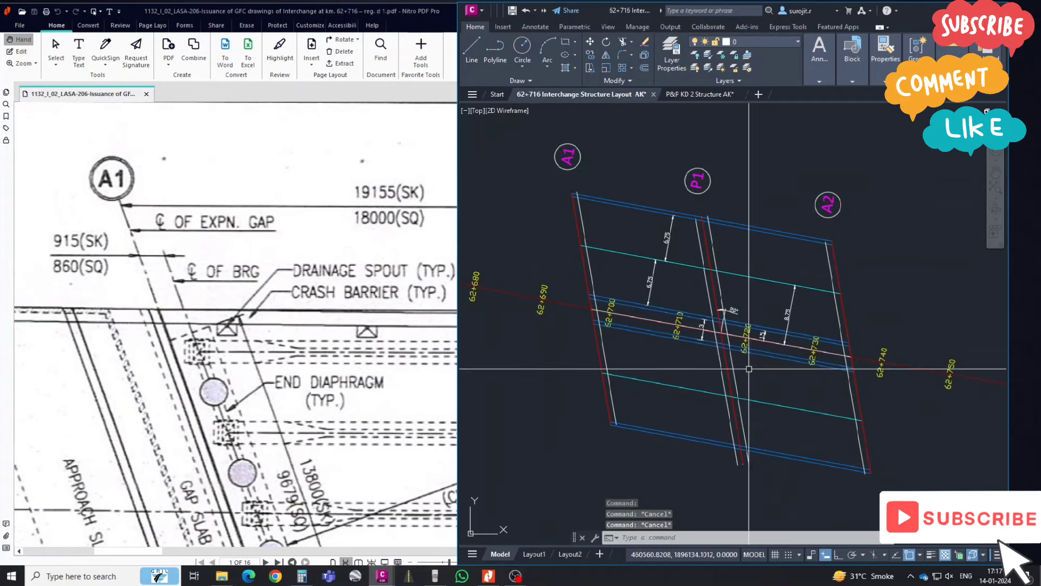
left_click(786, 333)
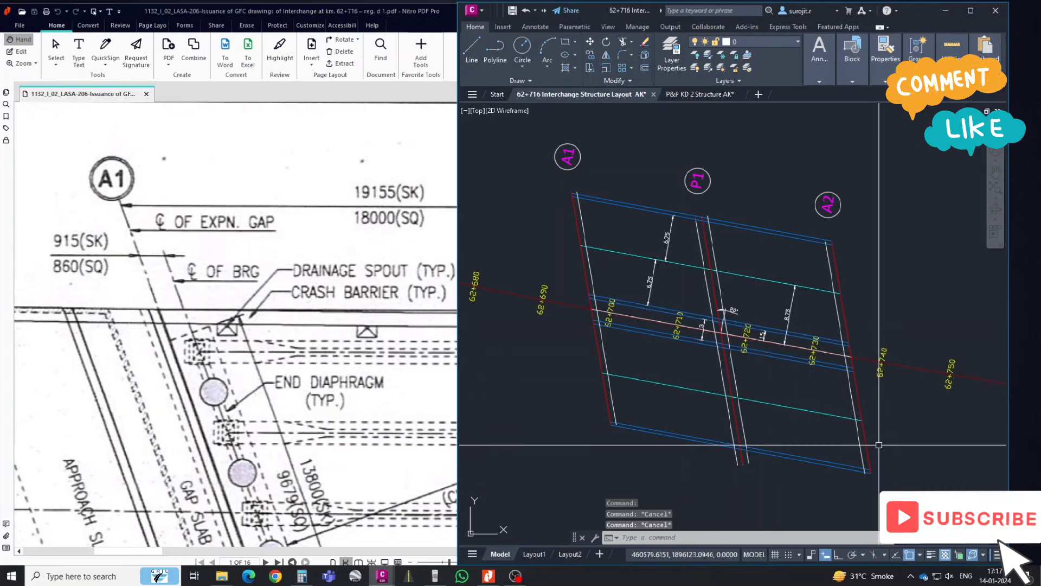
middle_click_drag(670, 353, 674, 357)
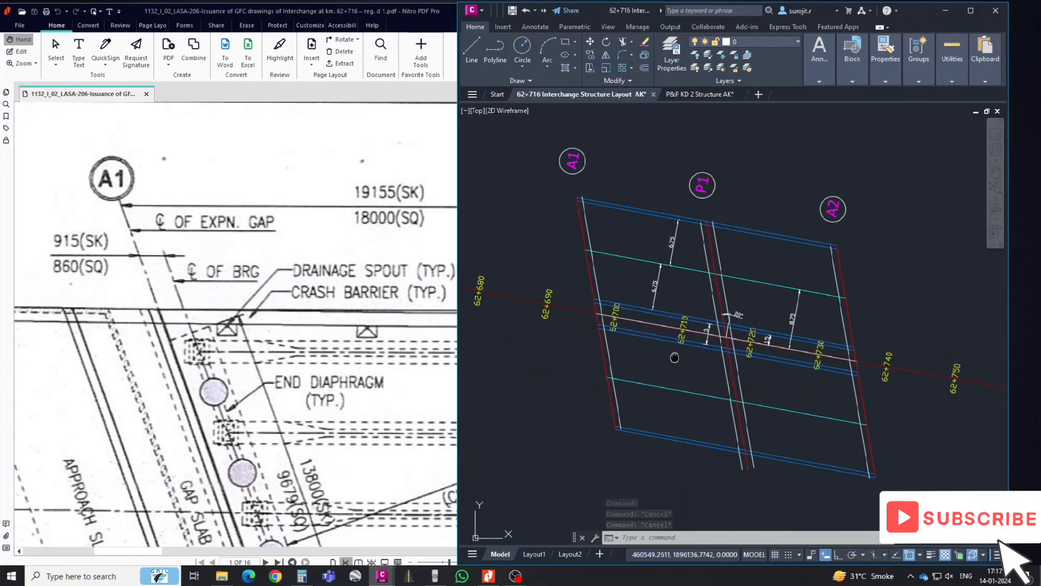
key("Escape")
- Scroll the bridge PDF to the page 11 abutment cap and dirt wall detail
left_click(180, 337)
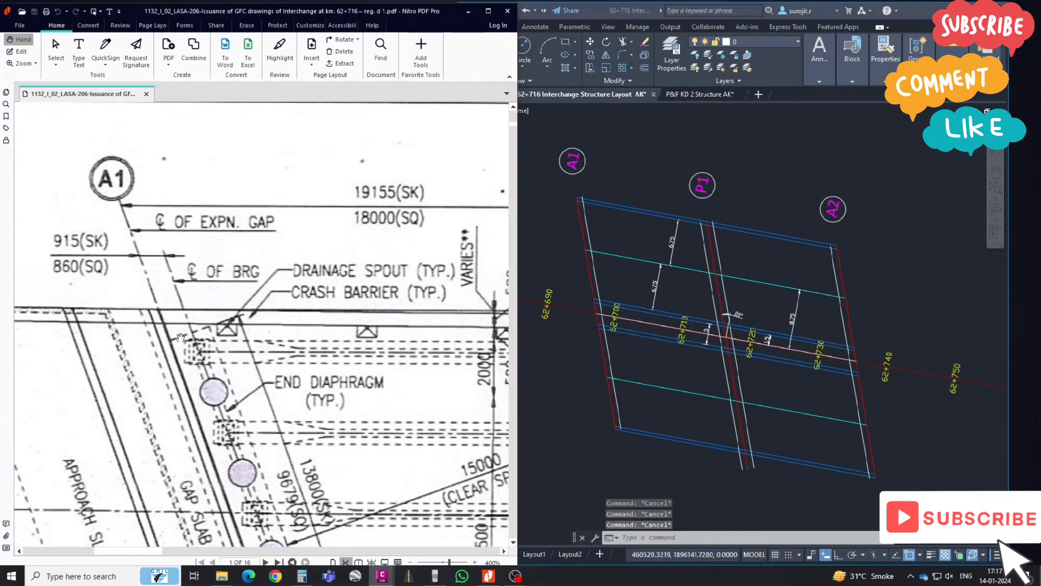
scroll(181, 338, "down", 3, "ctrl")
scroll(217, 341, "up", 1)
scroll(275, 345, "down", 1, "ctrl")
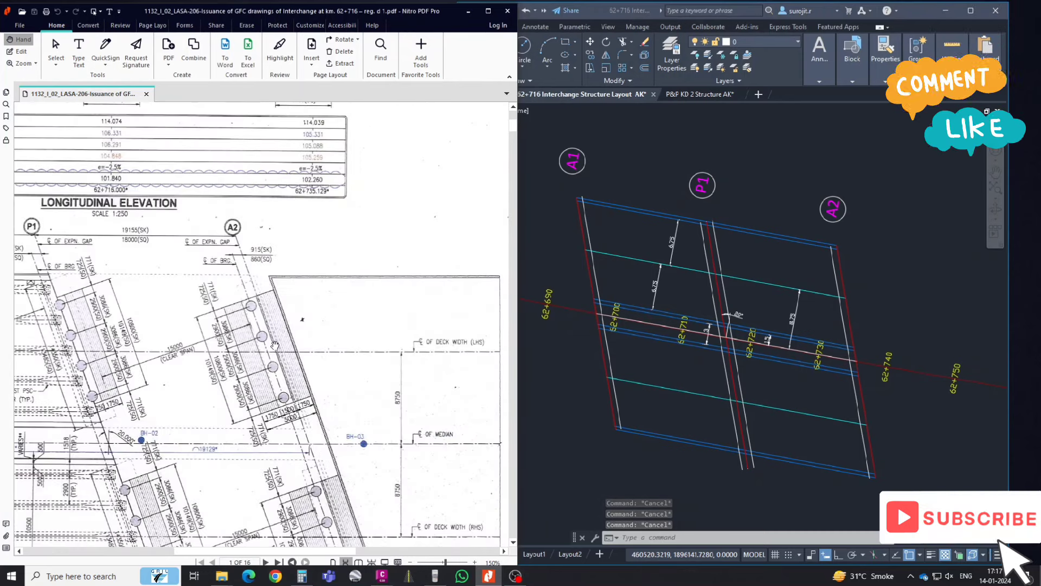
scroll(241, 356, "up", 1, "ctrl")
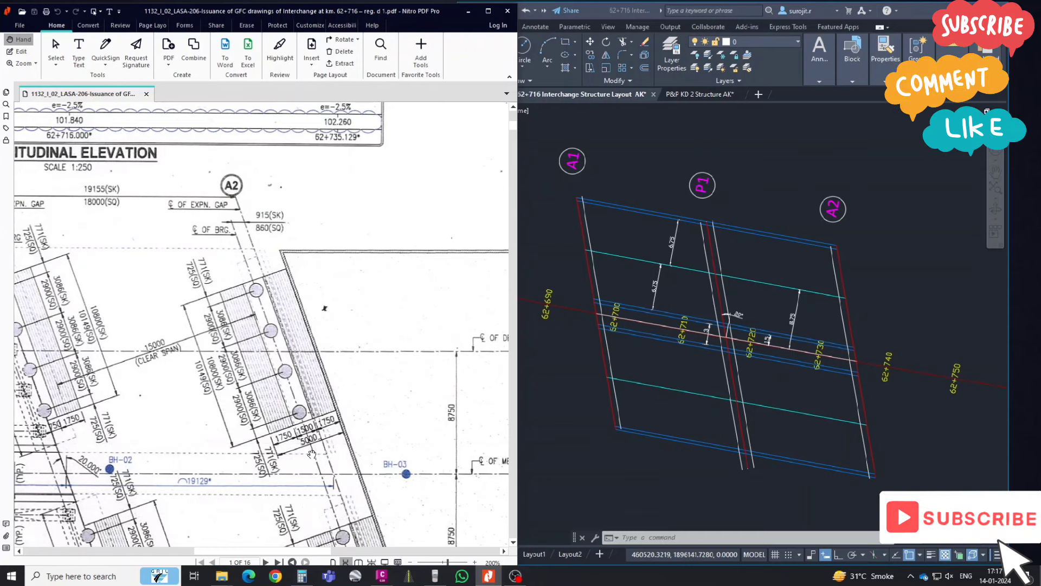
scroll(311, 454, "up", 2, "ctrl")
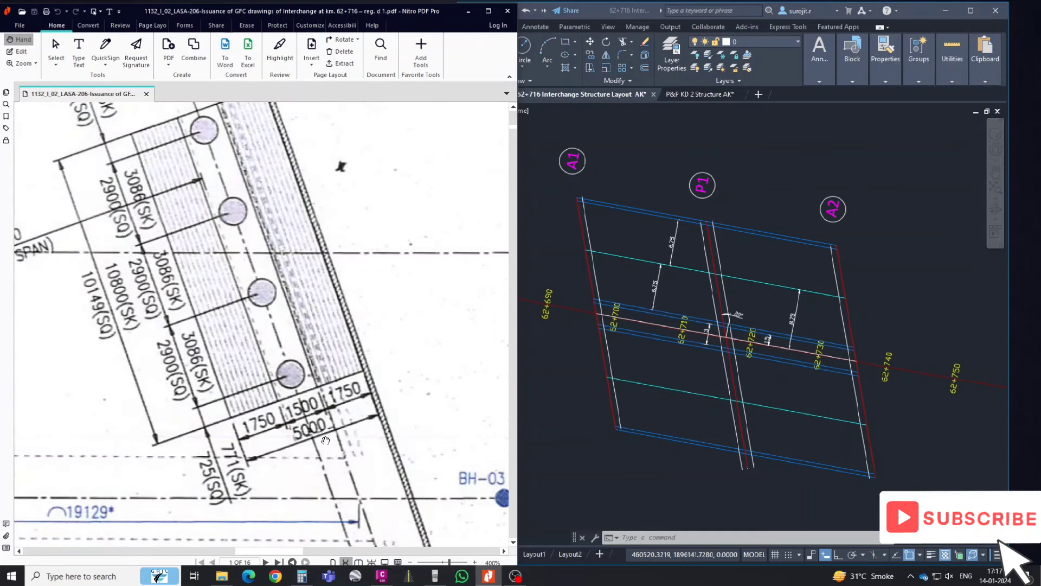
scroll(358, 407, "down", 3, "ctrl")
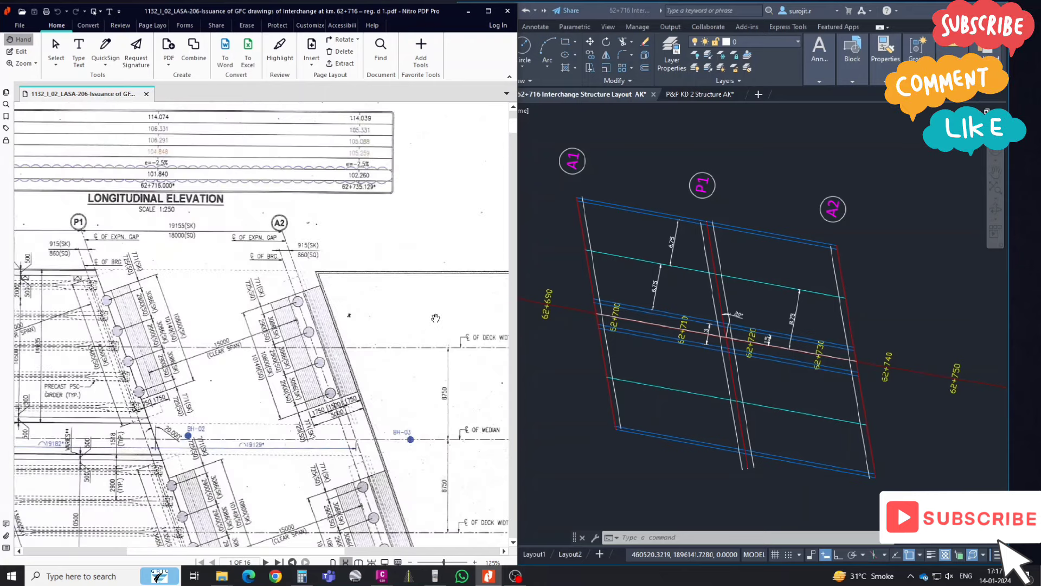
scroll(435, 318, "down", 2, "ctrl")
scroll(435, 317, "down", 1, "ctrl")
scroll(197, 174, "up", 2, "ctrl")
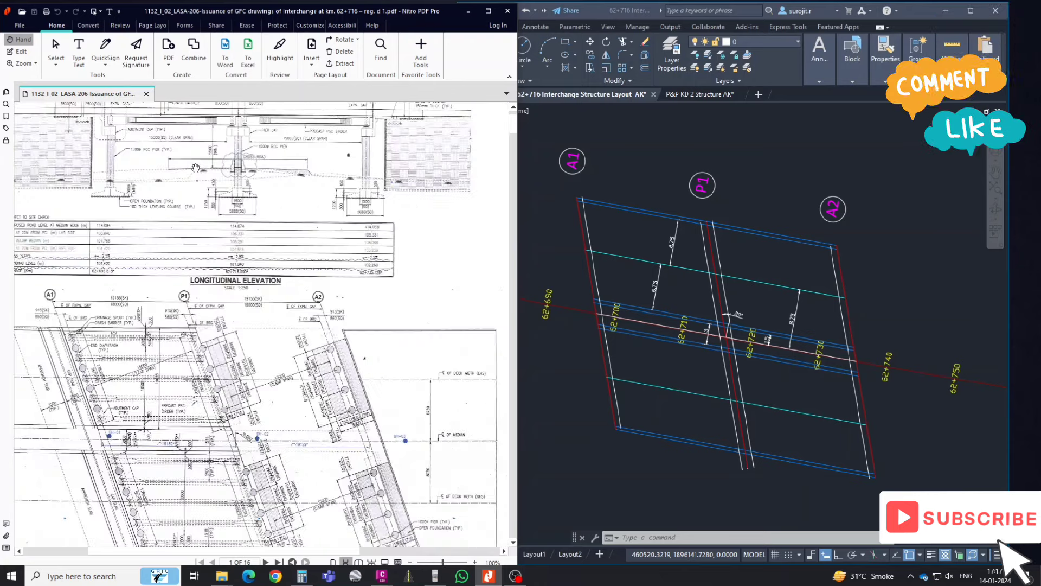
scroll(198, 168, "up", 1, "ctrl")
scroll(257, 226, "up", 3, "ctrl")
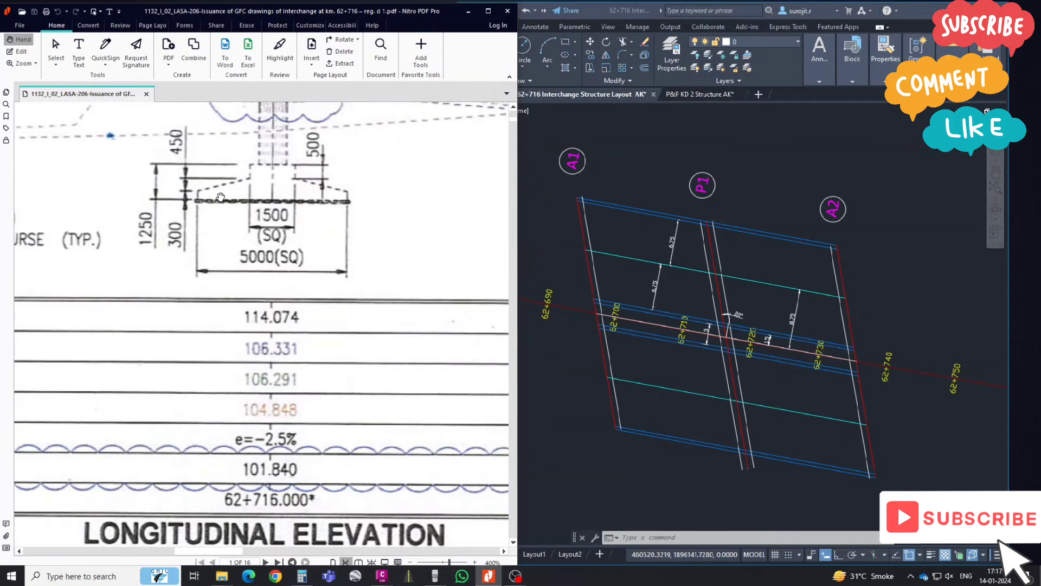
scroll(349, 203, "down", 3, "ctrl")
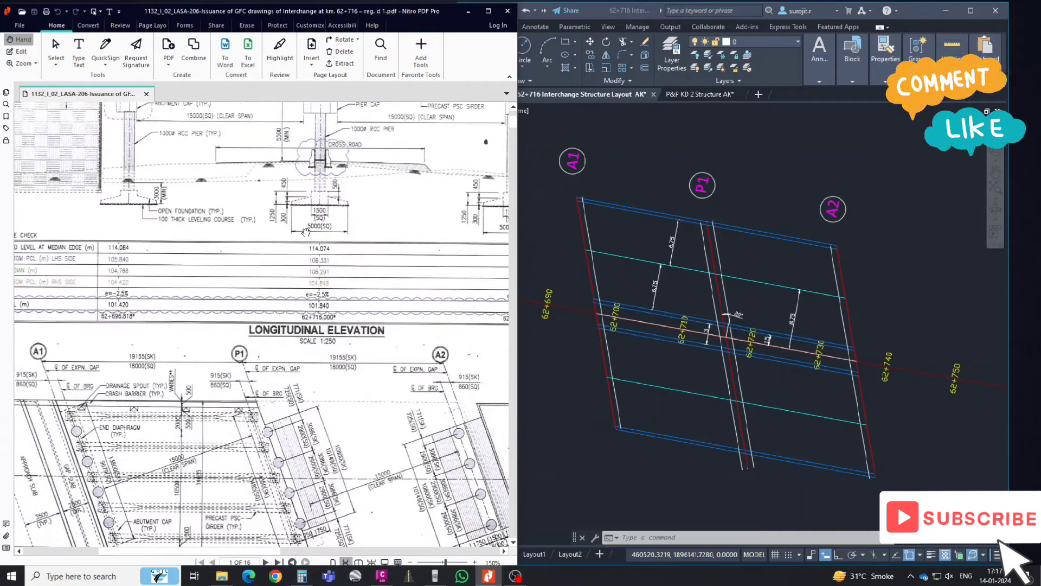
scroll(306, 232, "down", 2, "ctrl")
scroll(308, 249, "down", 5)
scroll(309, 266, "down", 5)
scroll(311, 283, "down", 5)
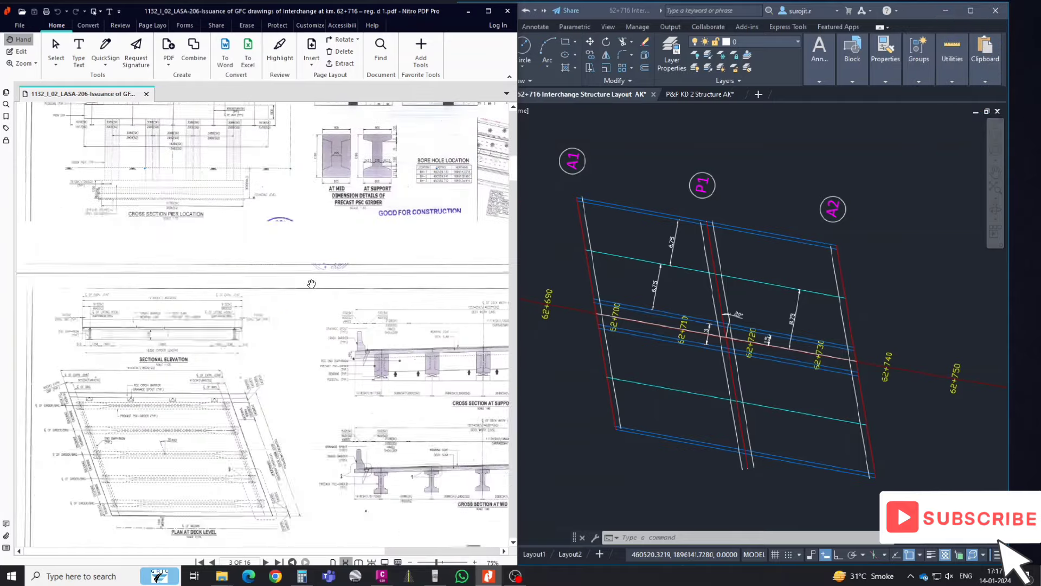
scroll(312, 288, "down", 5)
scroll(312, 293, "down", 5)
scroll(314, 301, "down", 5)
scroll(314, 307, "down", 5)
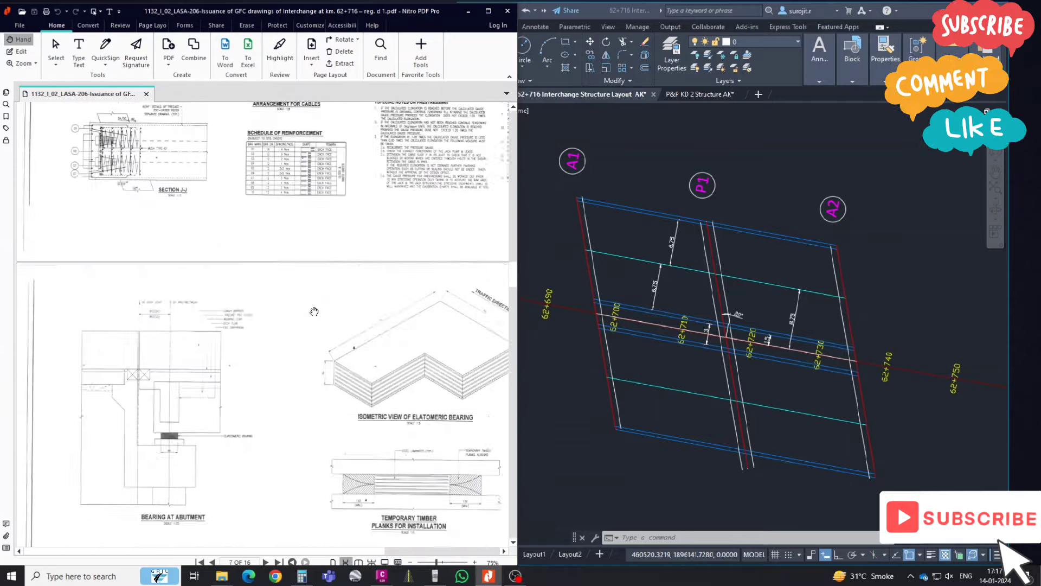
scroll(314, 311, "down", 5)
scroll(314, 311, "down", 5)
scroll(314, 312, "down", 5)
scroll(314, 311, "down", 5)
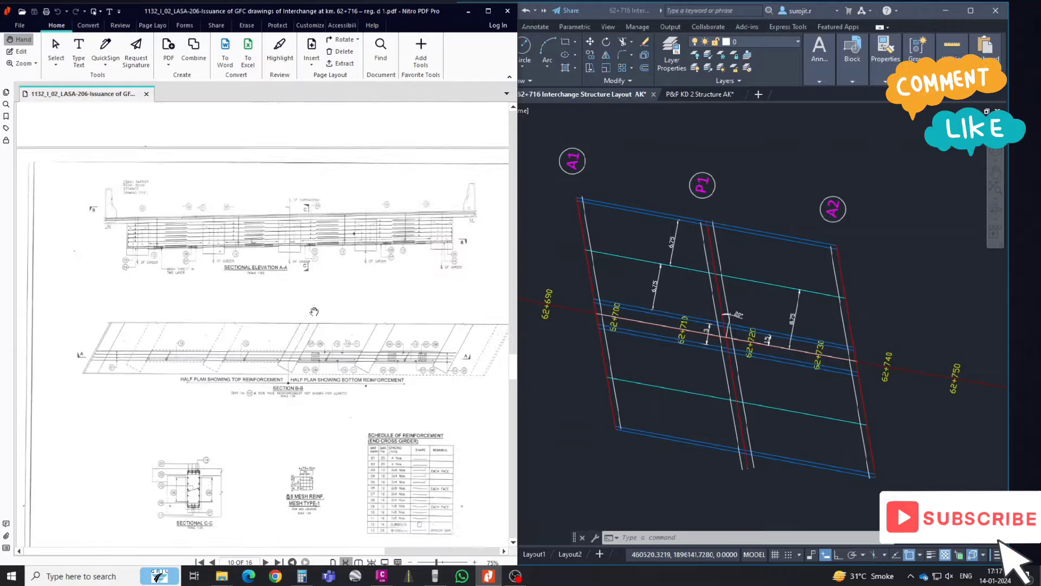
scroll(314, 311, "down", 3)
scroll(313, 311, "down", 3)
scroll(163, 208, "up", 2, "ctrl")
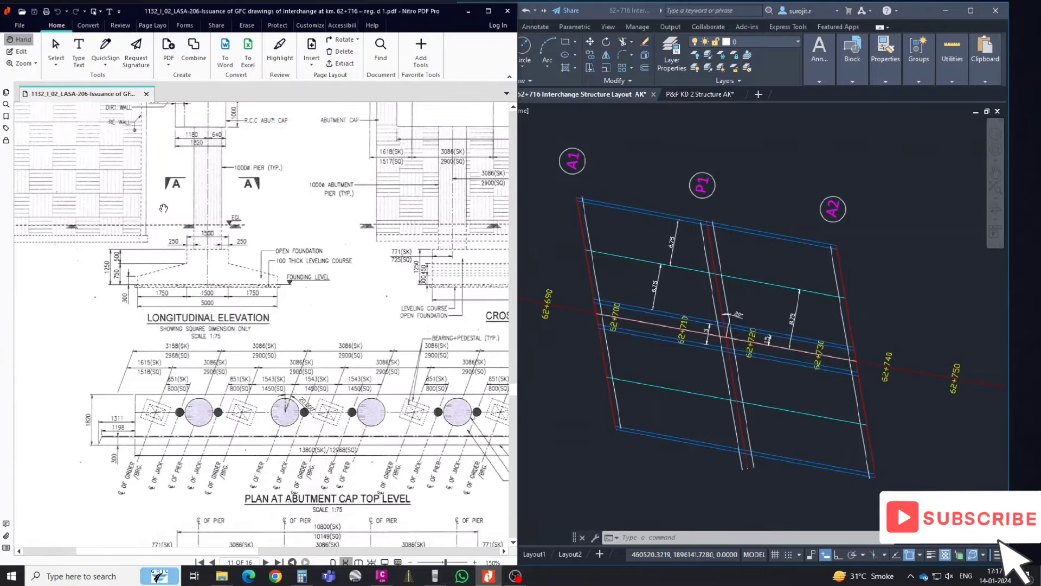
scroll(190, 240, "up", 1, "ctrl")
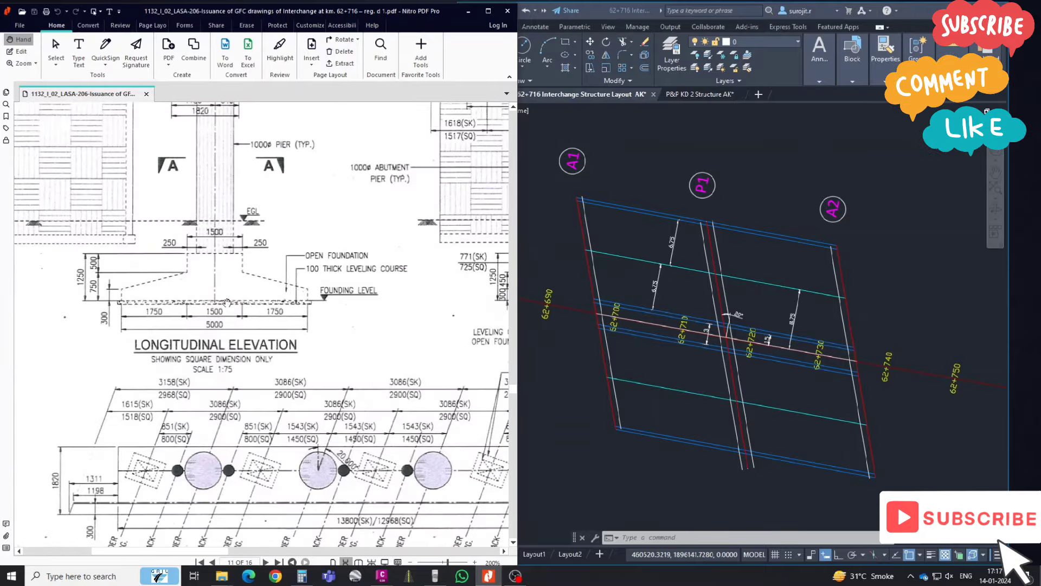
scroll(223, 300, "up", 2)
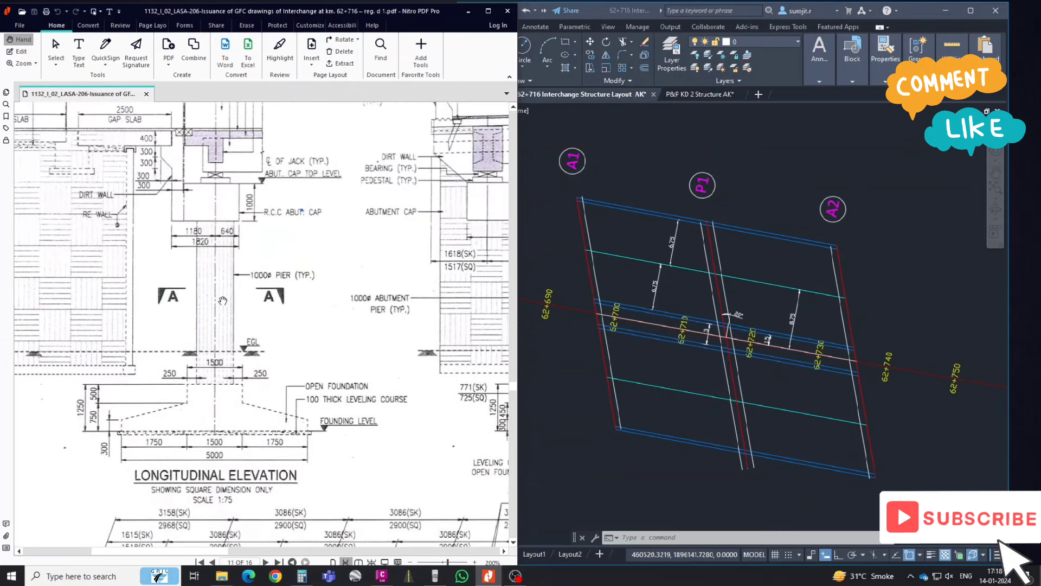
scroll(215, 396, "up", 2)
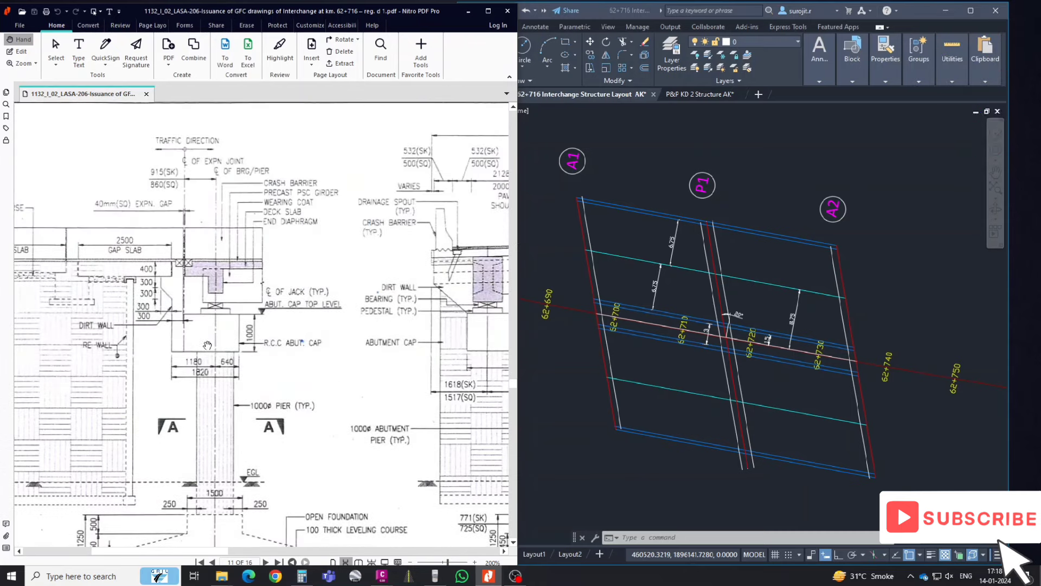
- Offset the A1 abutment edge by 2.5 on both sides
left_click(600, 248)
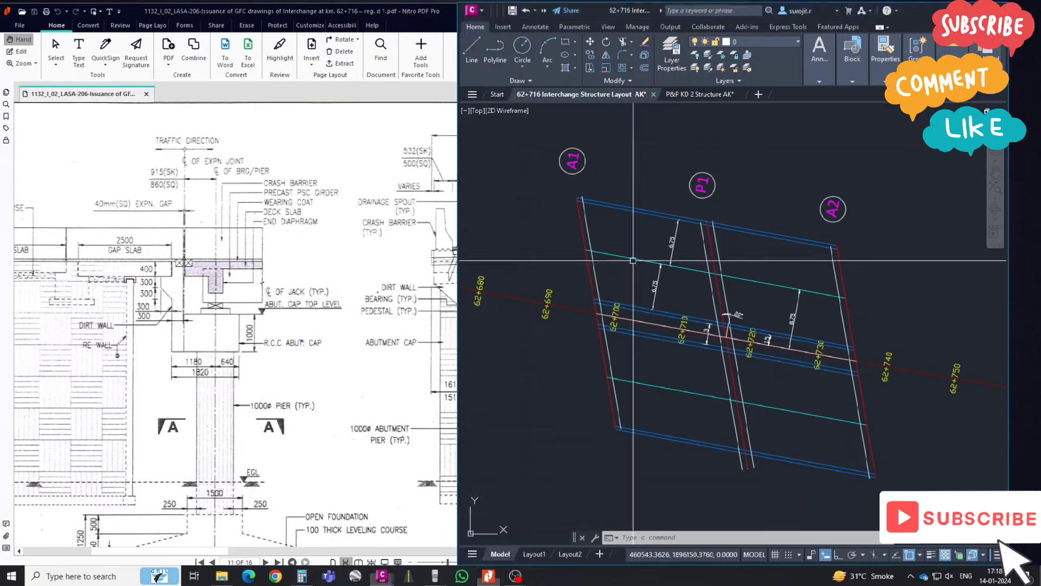
key("Escape")
key("Escape")
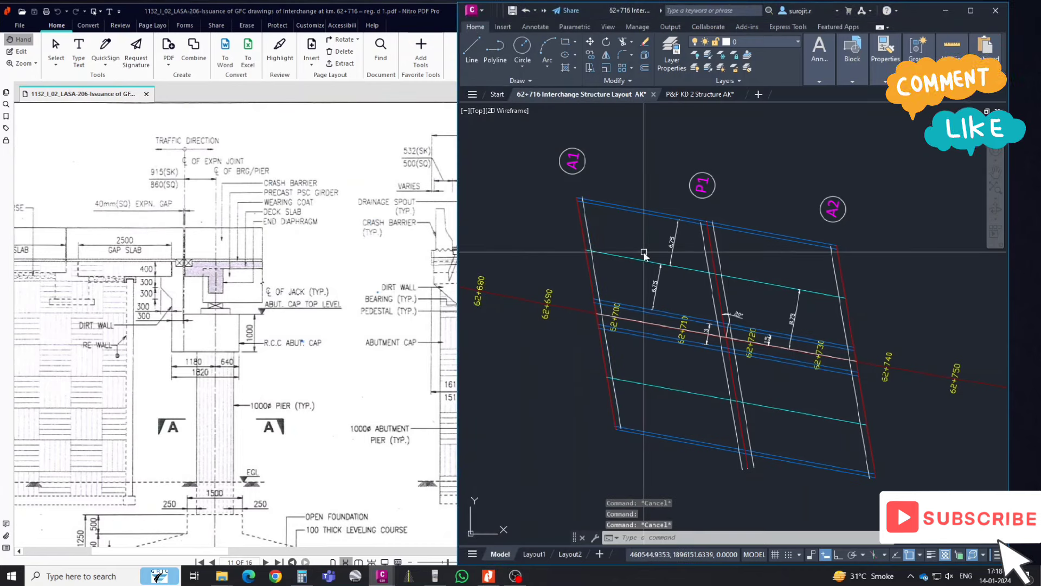
type("o")
key("Return")
type("2.5")
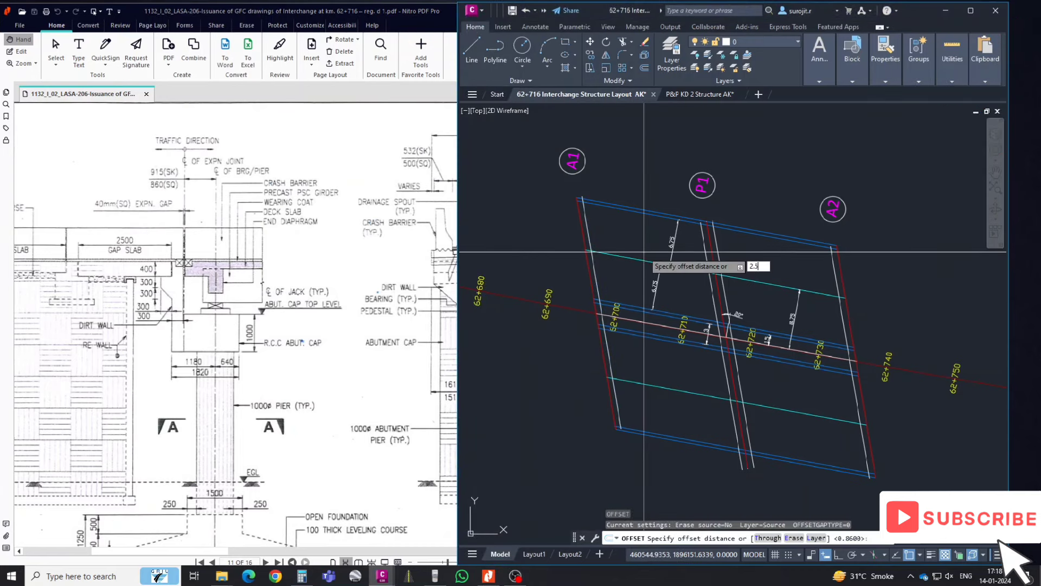
key("Return")
left_click(588, 229)
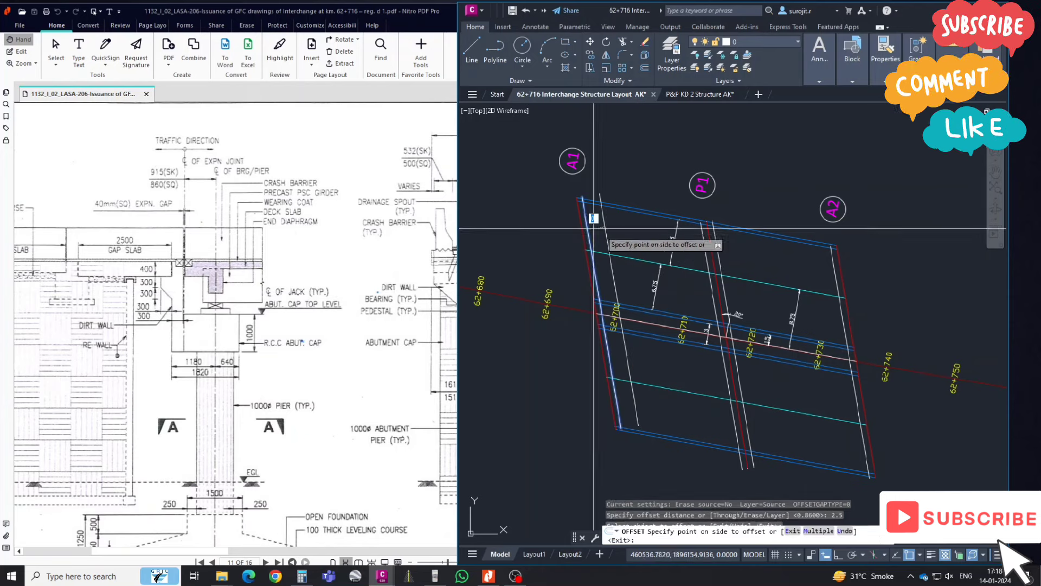
left_click(590, 255)
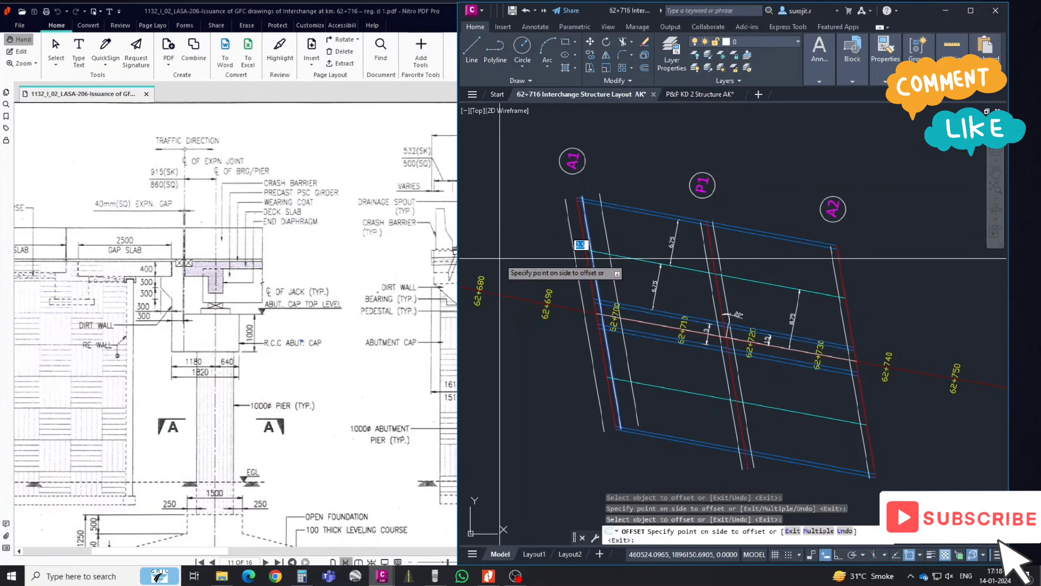
left_click(537, 268)
key("Escape")
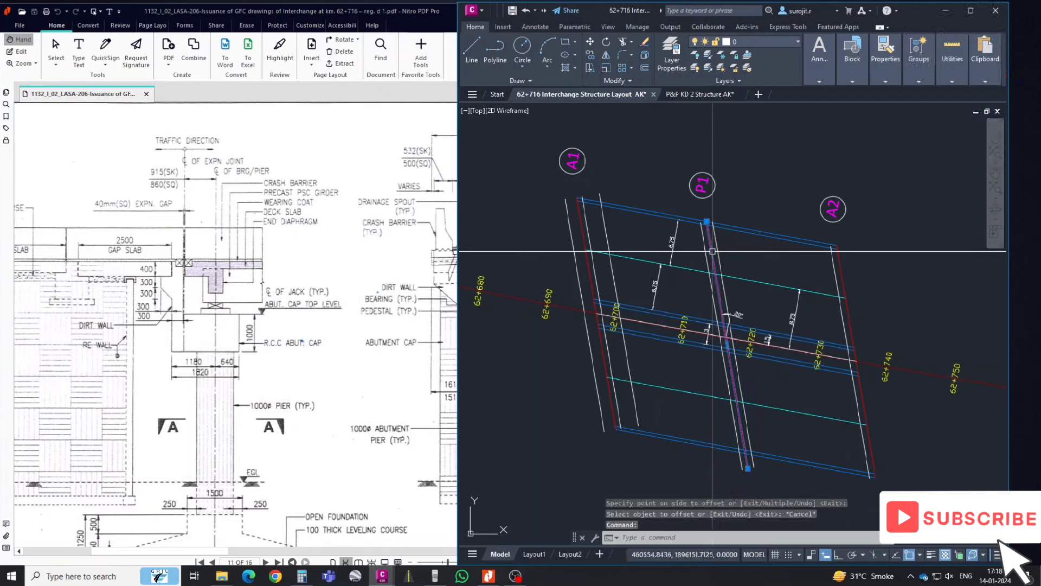
key("Escape")
key("Escape")
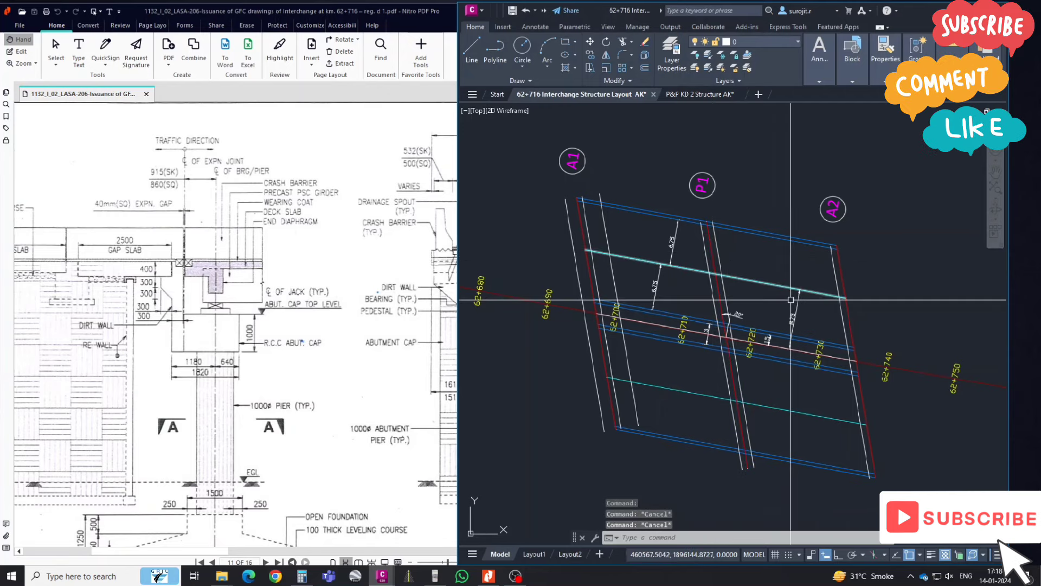
- Offset the A2 abutment edge by 2.5 on both sides
type("o")
key("Return")
key("Return")
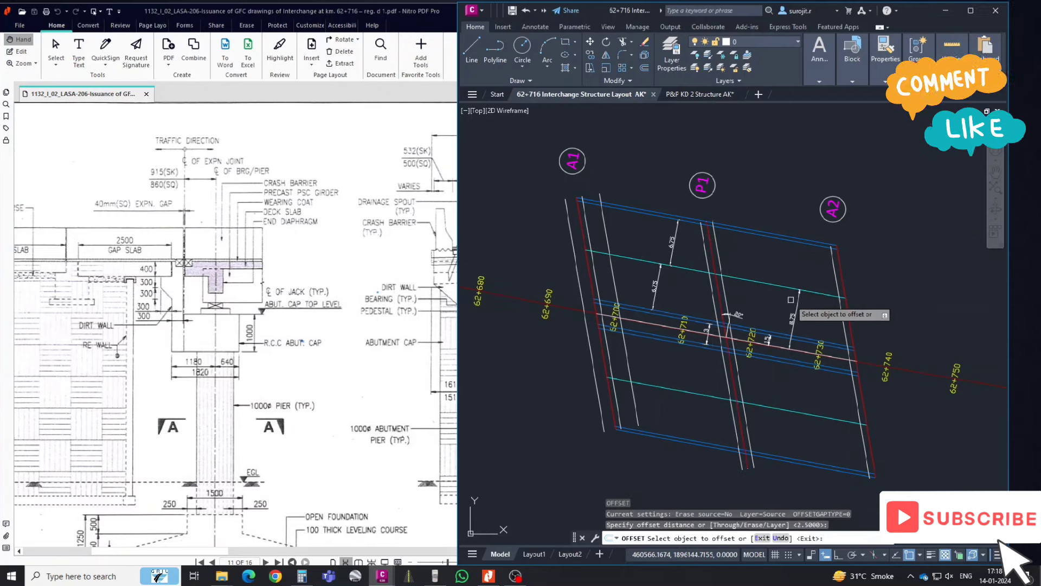
left_click(834, 269)
left_click(789, 271)
left_click(837, 282)
left_click(893, 283)
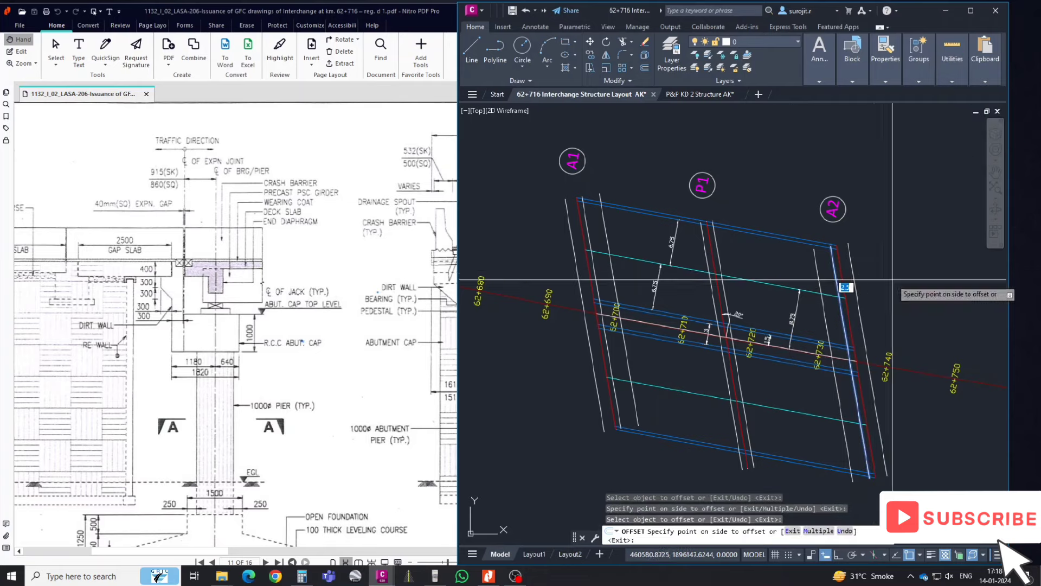
key("Escape")
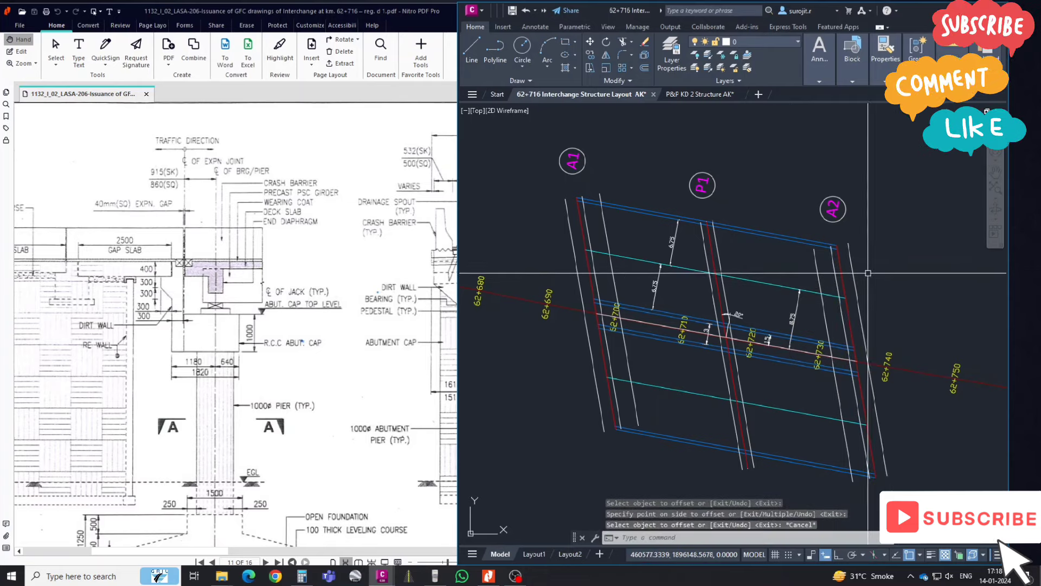
key("Escape")
left_click(270, 302)
scroll(270, 302, "down", 10)
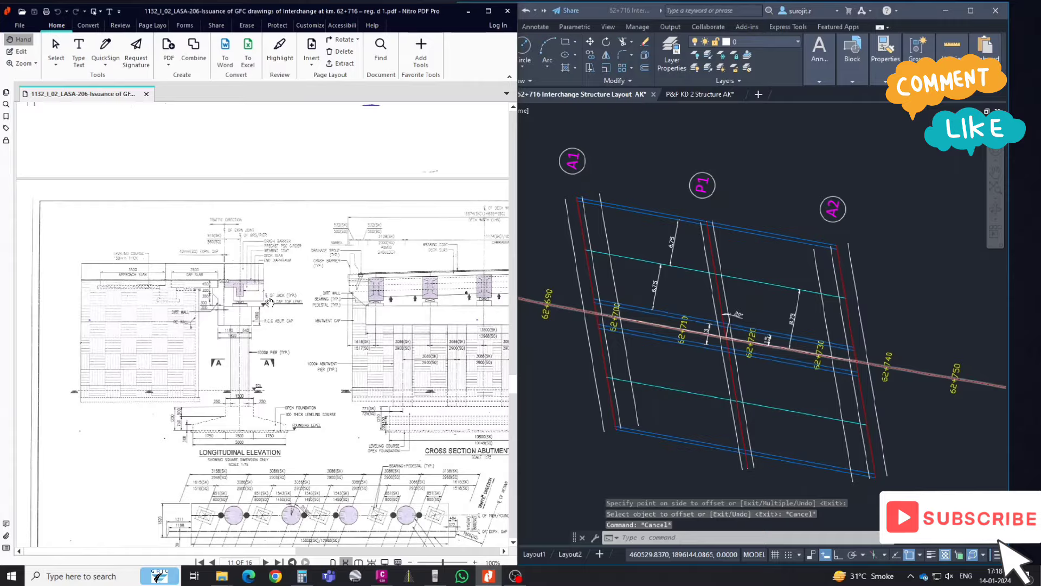
scroll(270, 302, "down", 5)
scroll(270, 302, "down", 5)
scroll(270, 302, "down", 2, "ctrl")
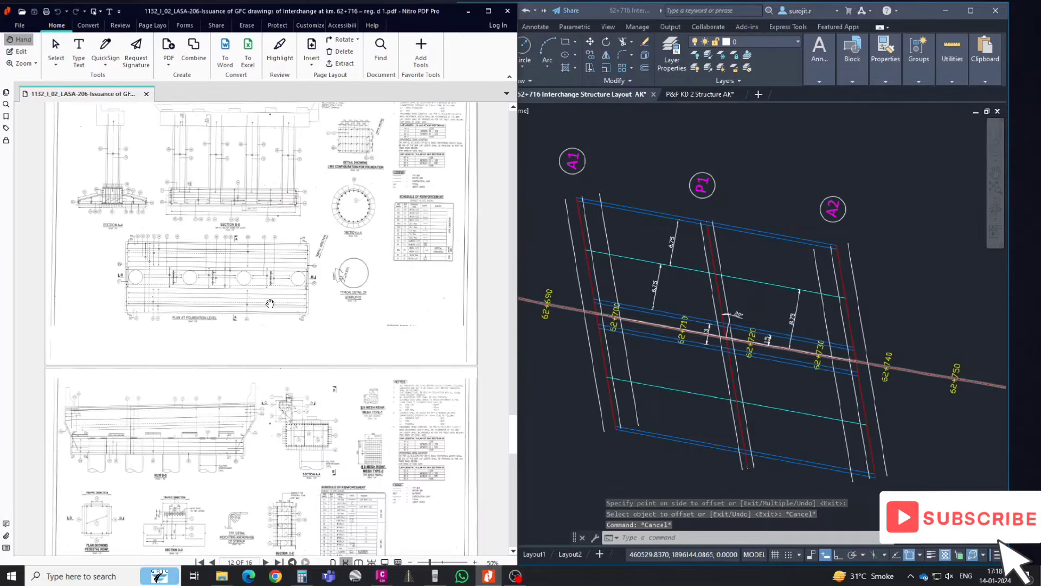
scroll(270, 302, "down", 5)
scroll(270, 302, "down", 5)
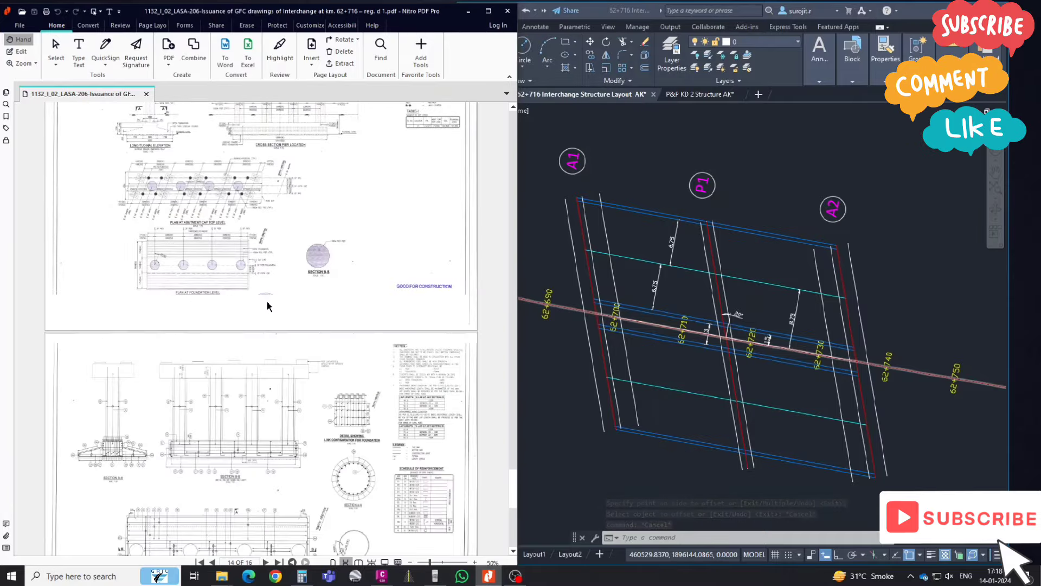
scroll(267, 301, "up", 3)
scroll(134, 233, "up", 3, "ctrl")
scroll(165, 221, "up", 2, "ctrl")
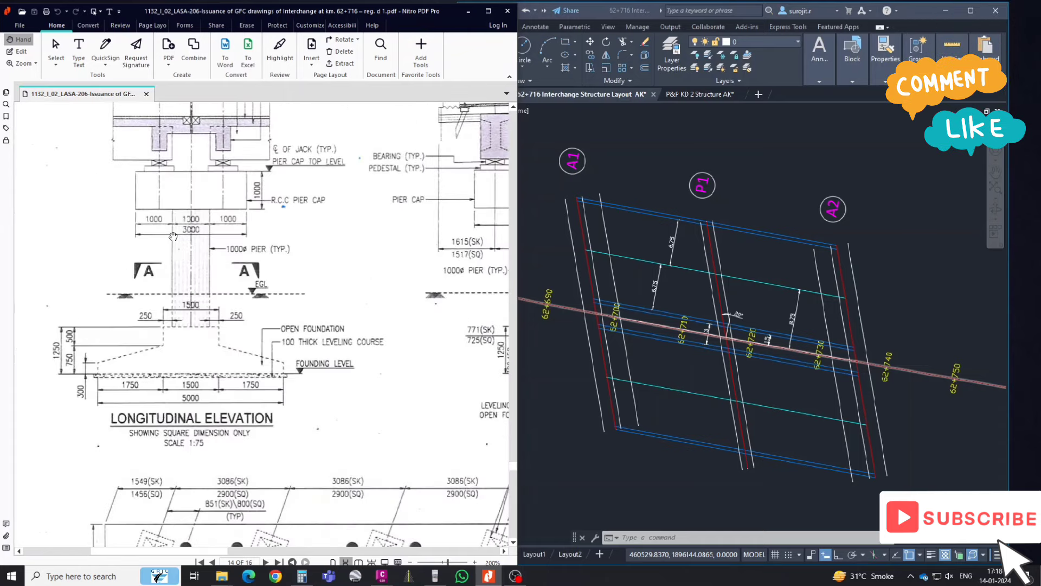
scroll(194, 304, "up", 2)
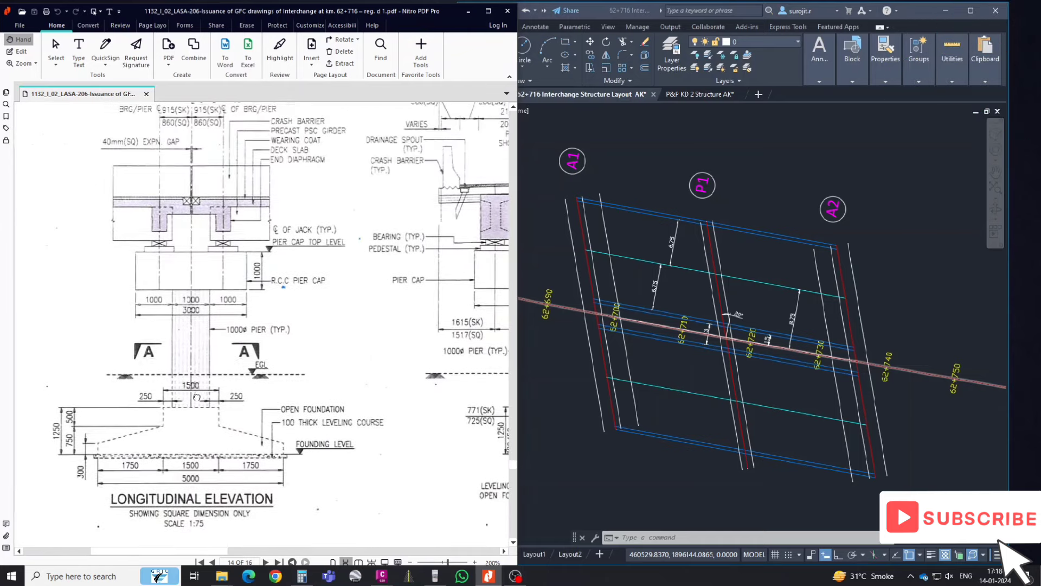
scroll(205, 314, "up", 2)
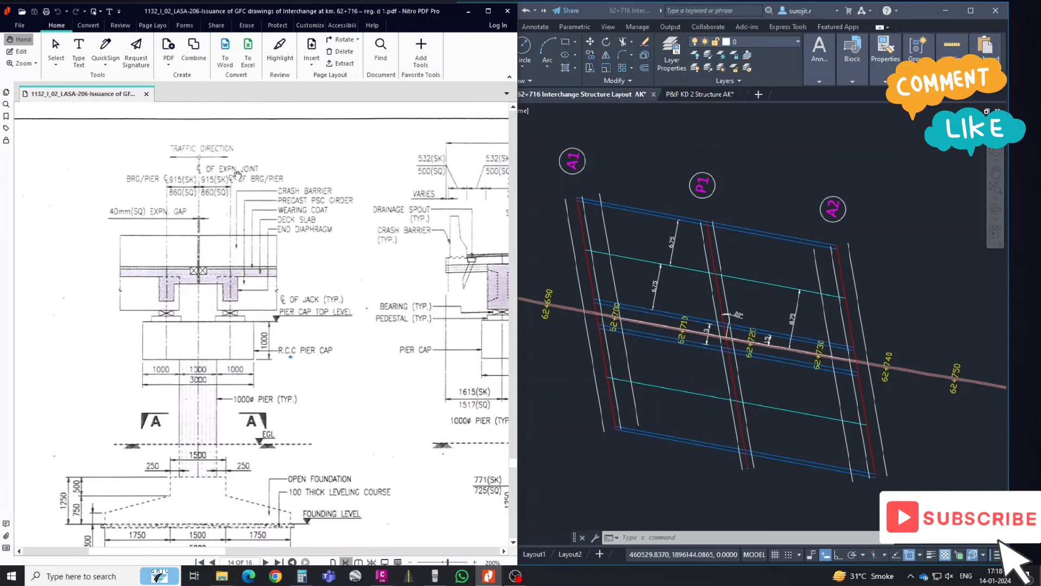
scroll(196, 315, "down", 2)
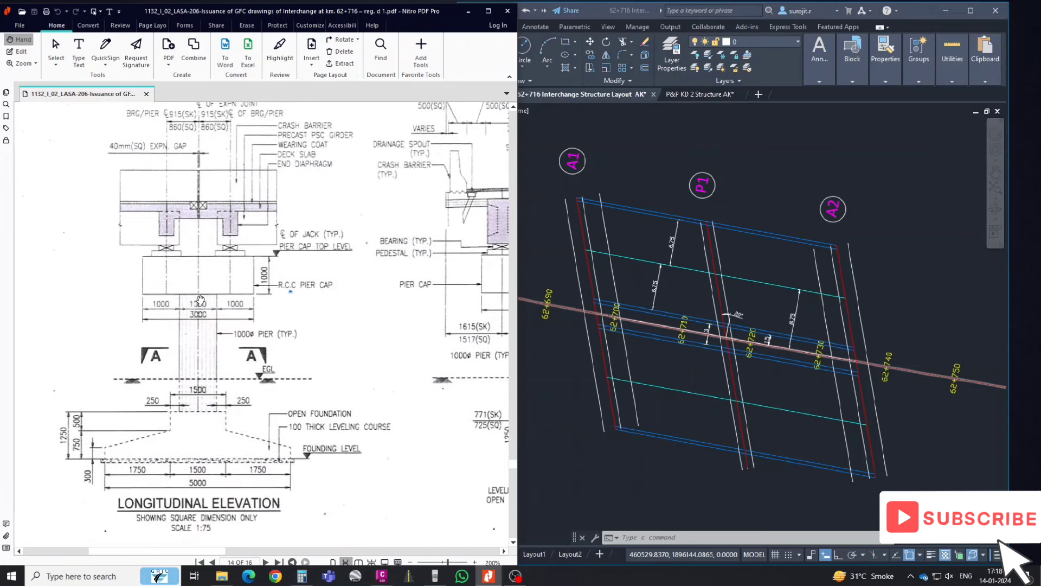
scroll(200, 394, "down", 1)
scroll(199, 412, "down", 2)
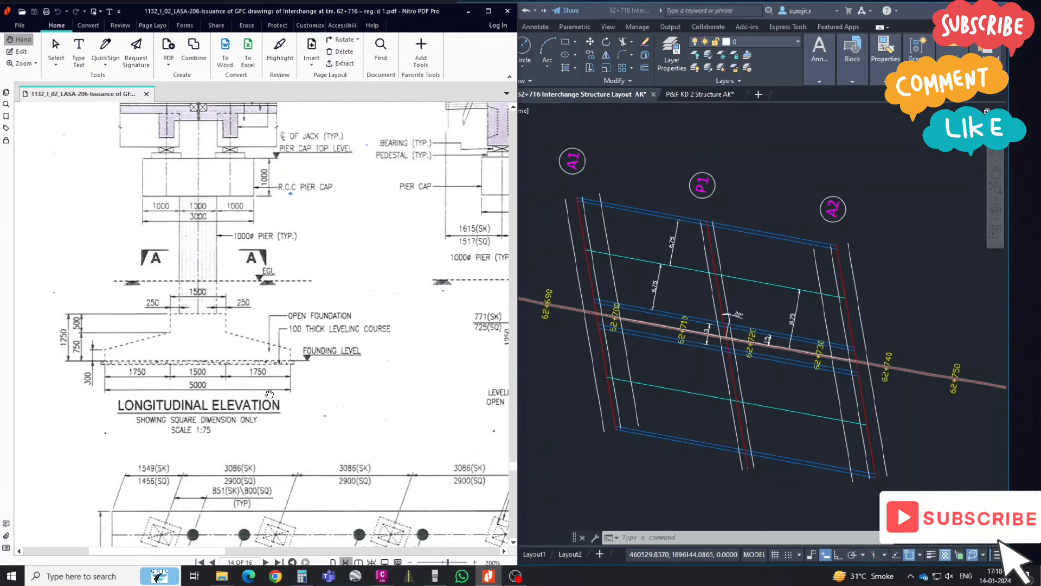
- Offset the P1 pier line by 2.5 on both sides
left_click(662, 345)
type("o")
key("Return")
type("2.5")
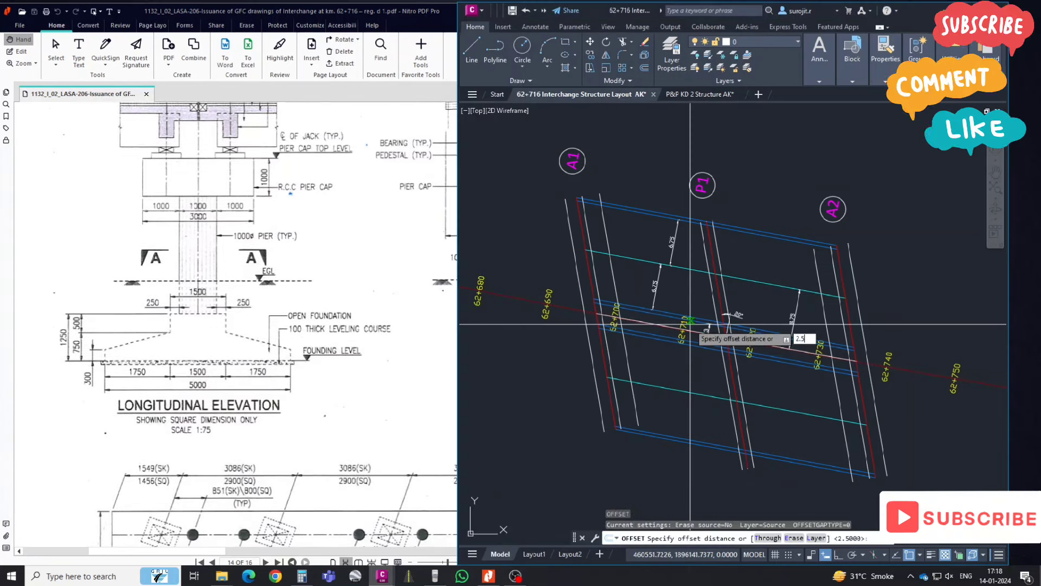
key("Return")
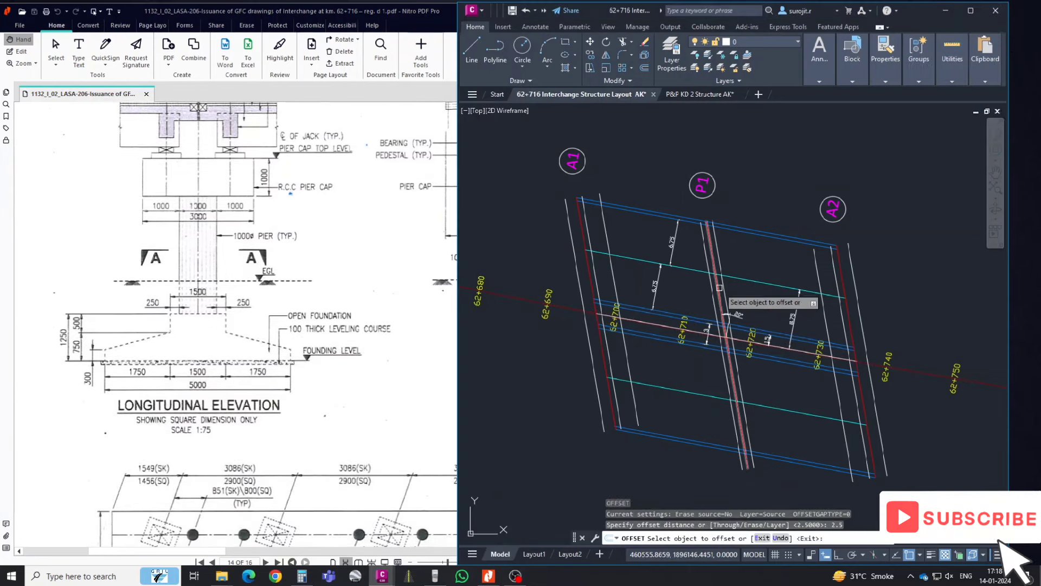
left_click(719, 287)
left_click(688, 304)
left_click(724, 312)
left_click(757, 286)
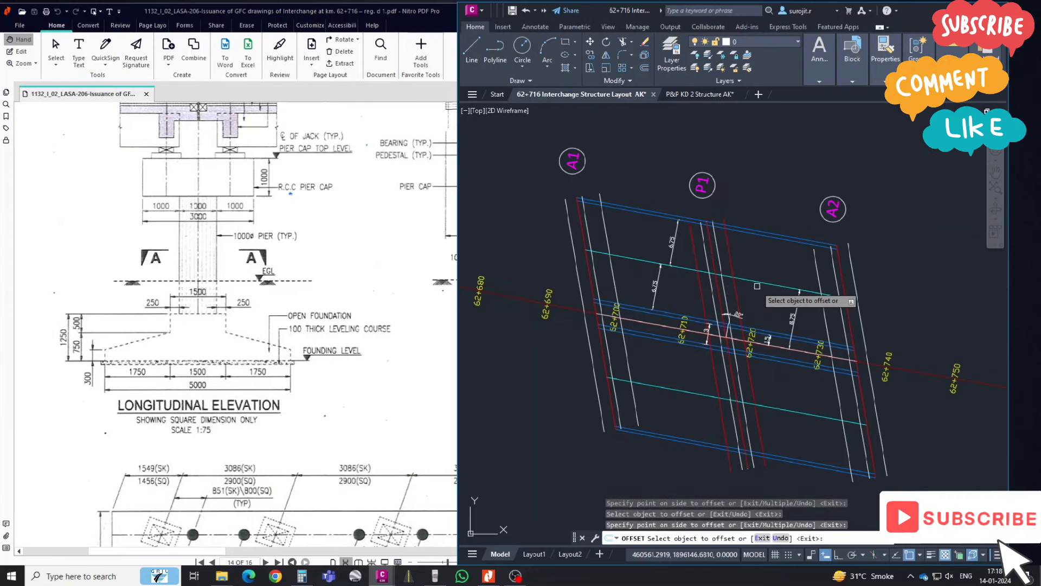
key("Escape")
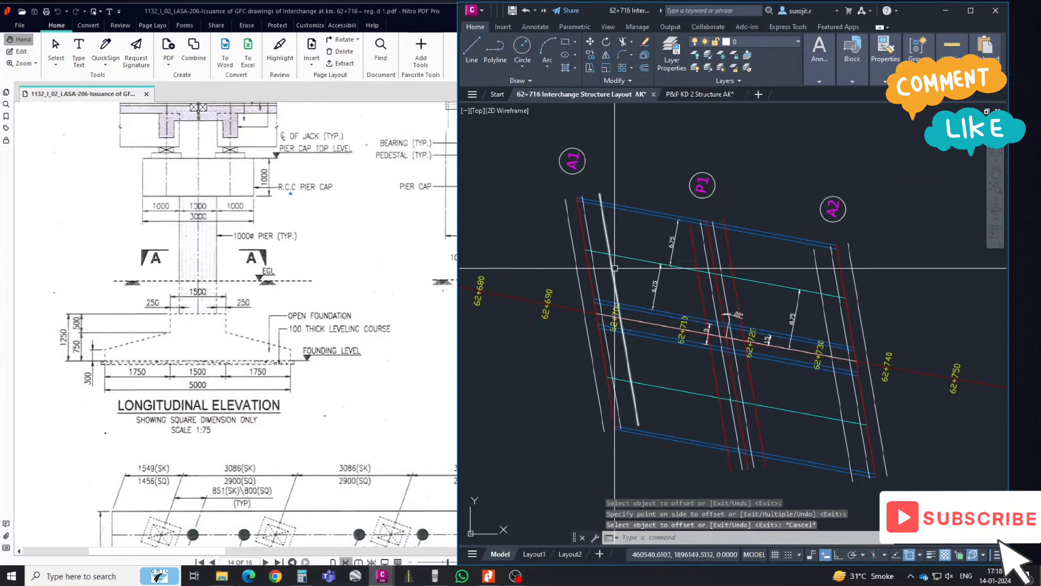
type("pl")
- Draw a short crosswise polyline from the A1 edge line near the deck edge
key("Escape")
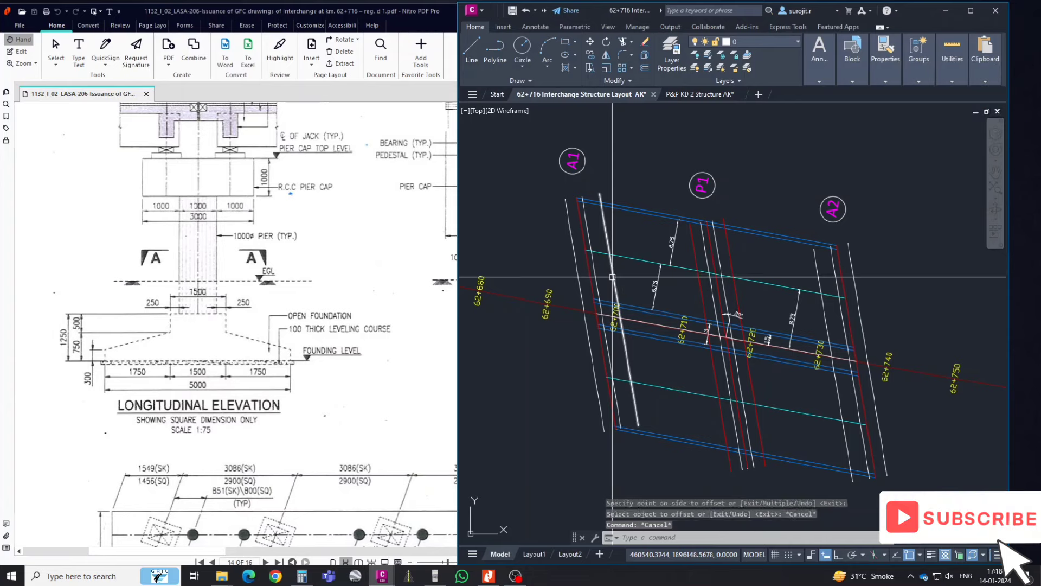
type("pl")
key("Return")
scroll(612, 277, "up", 2)
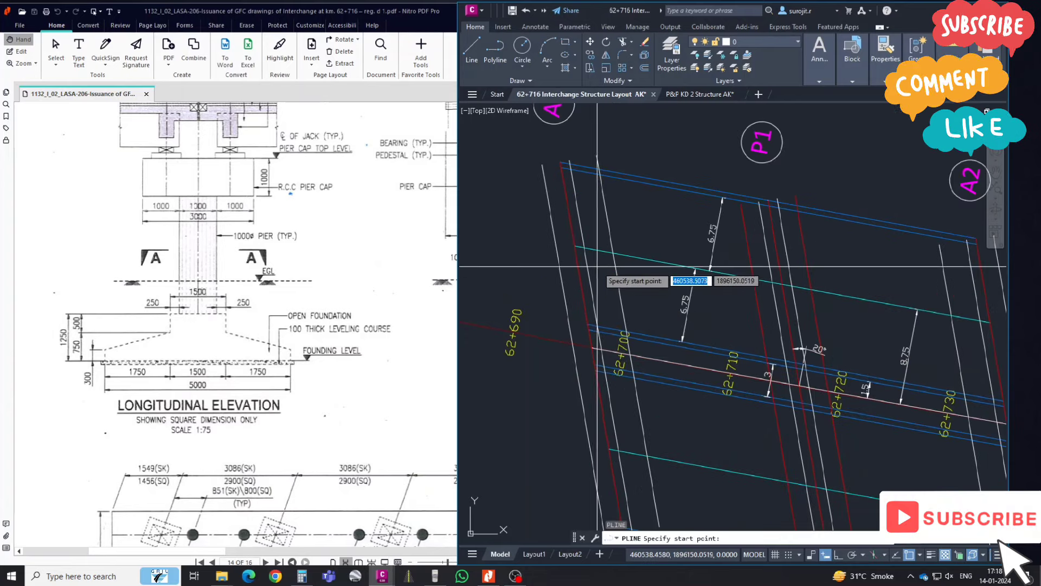
scroll(612, 278, "up", 1)
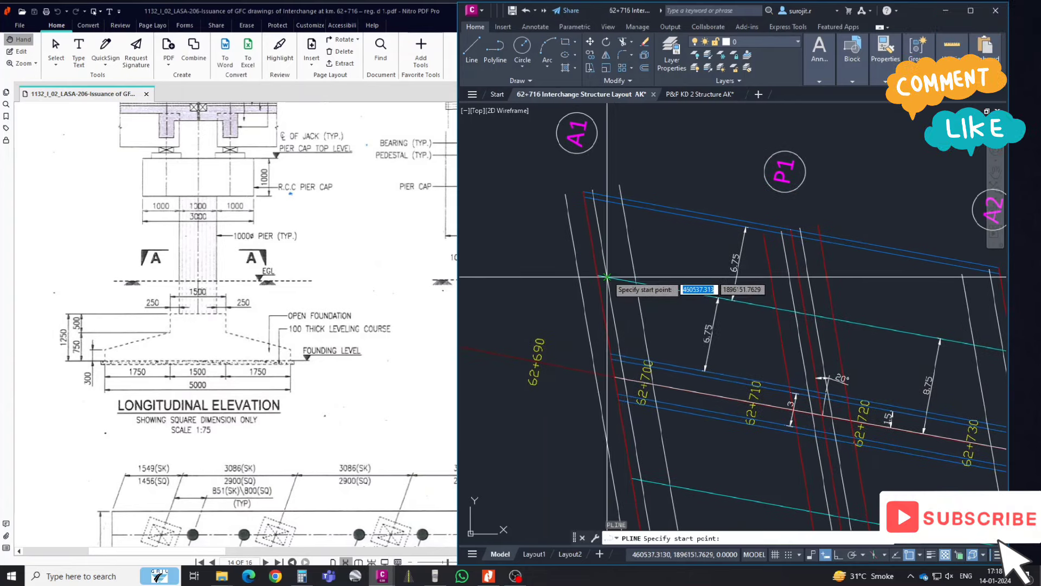
left_click(607, 277)
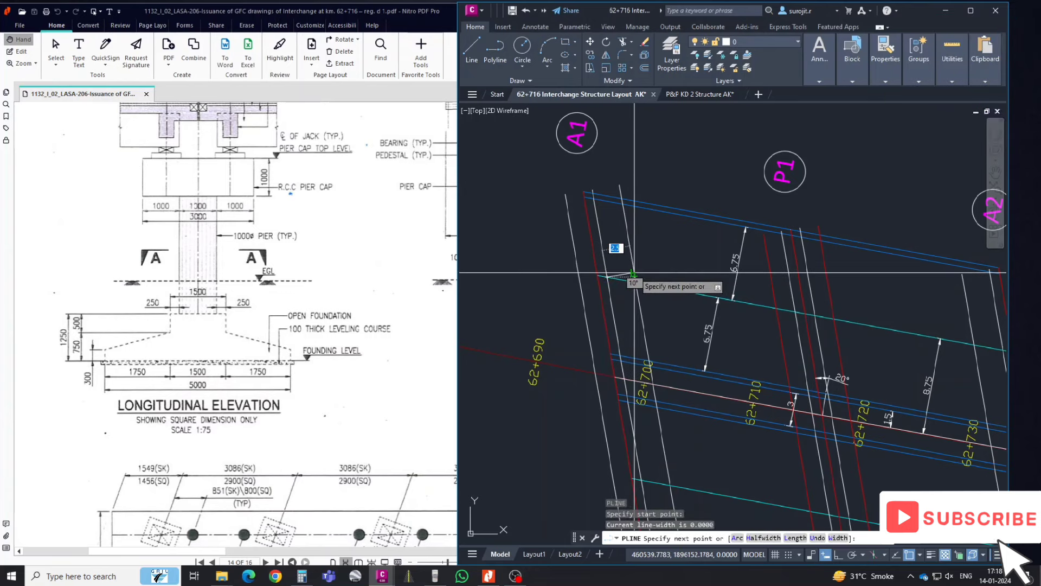
left_click(632, 273)
key("Escape")
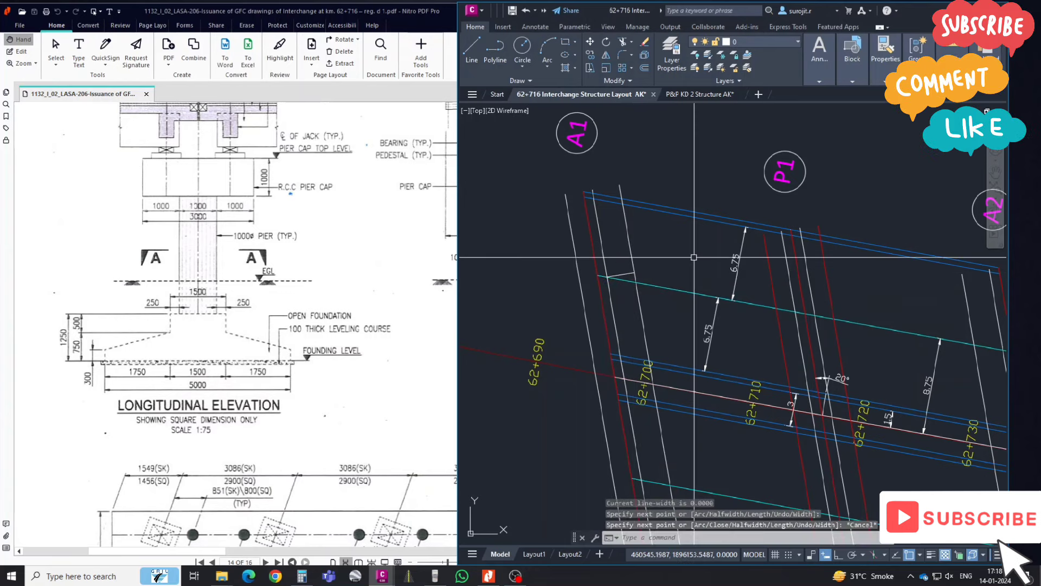
- Extend the short line to the outer edge and maximize the AutoCAD window
type("ex")
key("Return")
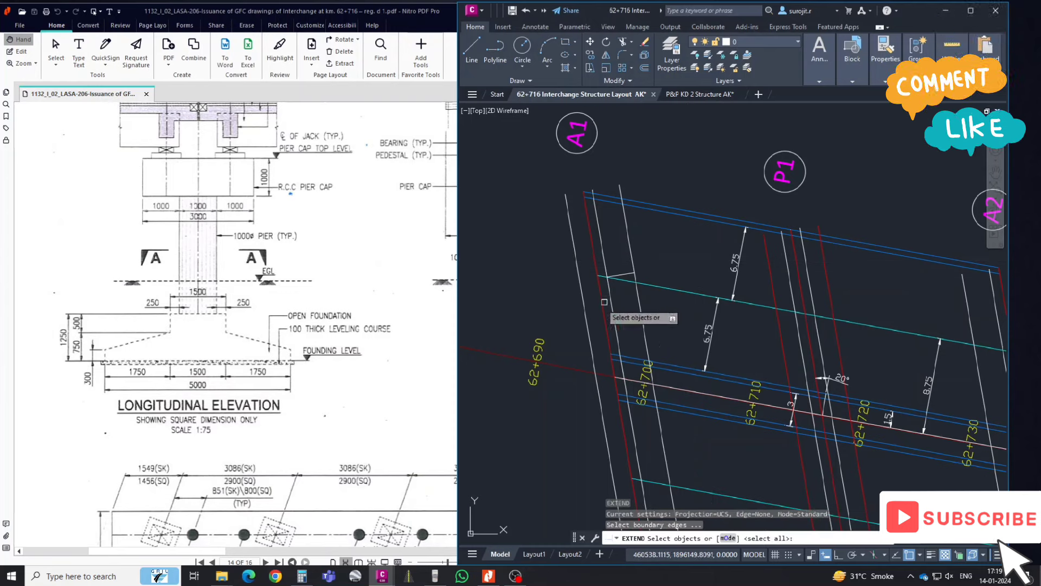
key("Return")
left_click(608, 277)
key("Escape")
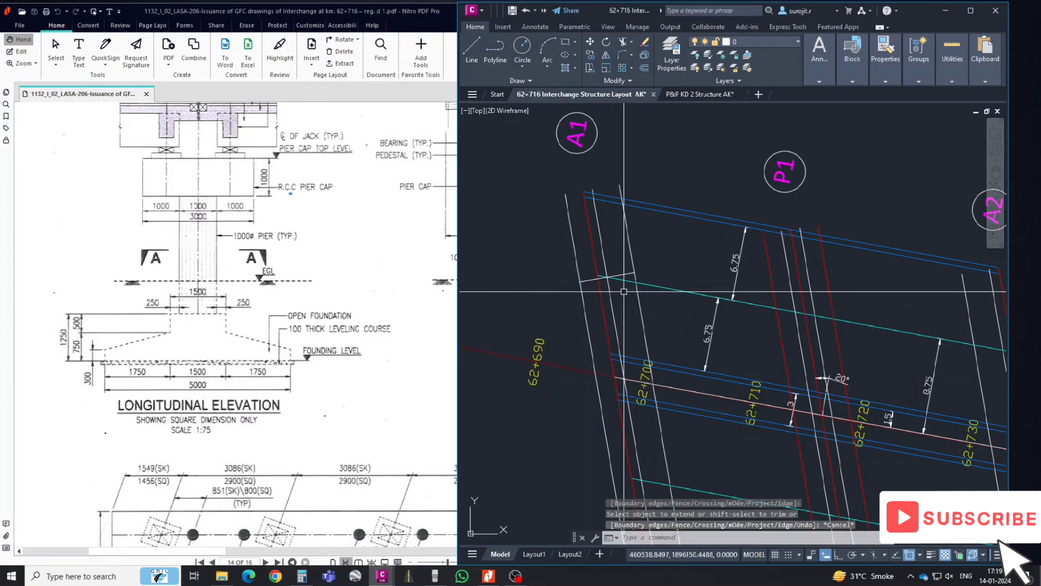
key("Escape")
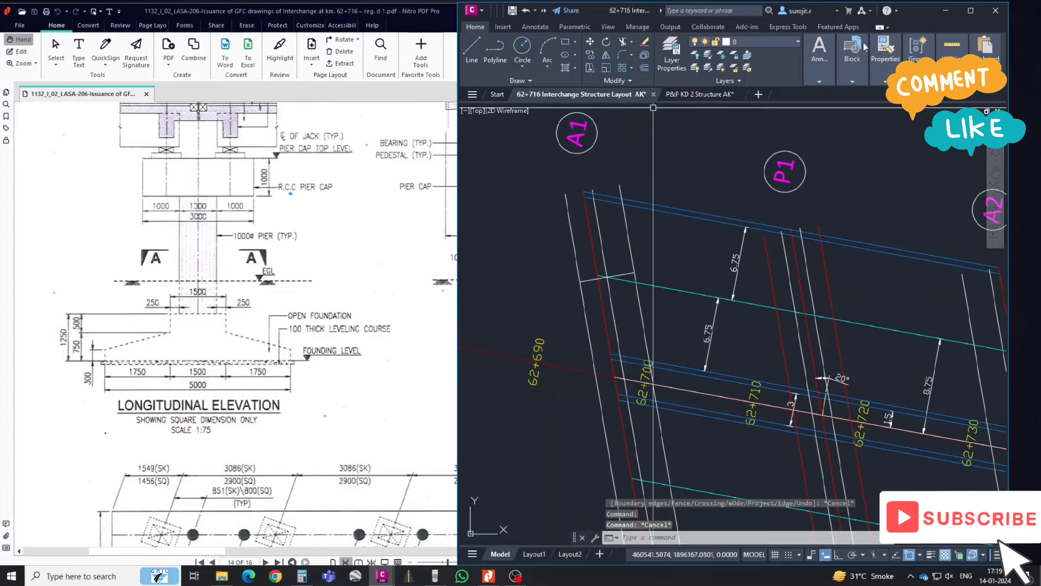
key("super+Up")
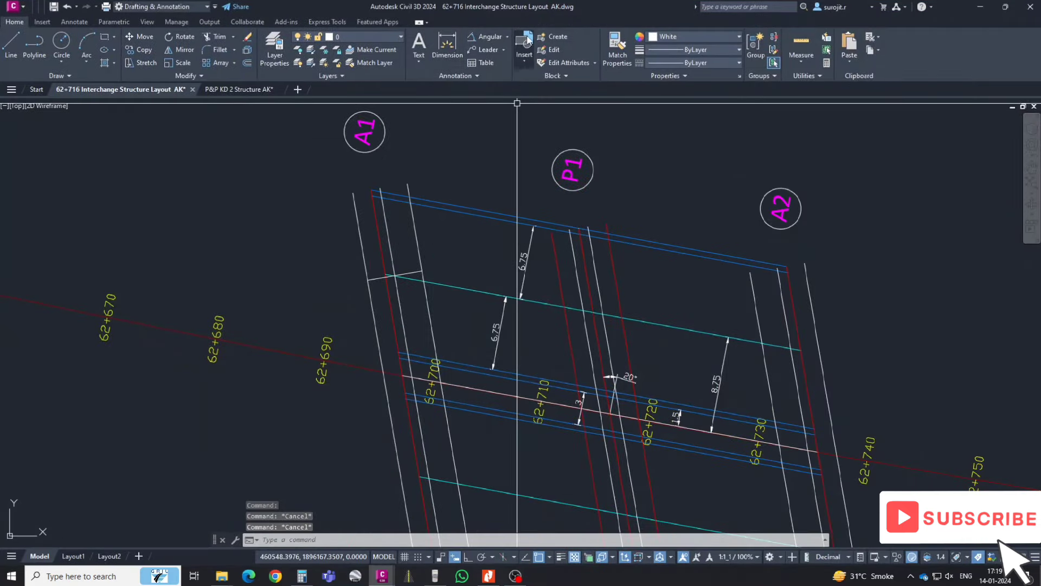
left_click(504, 38)
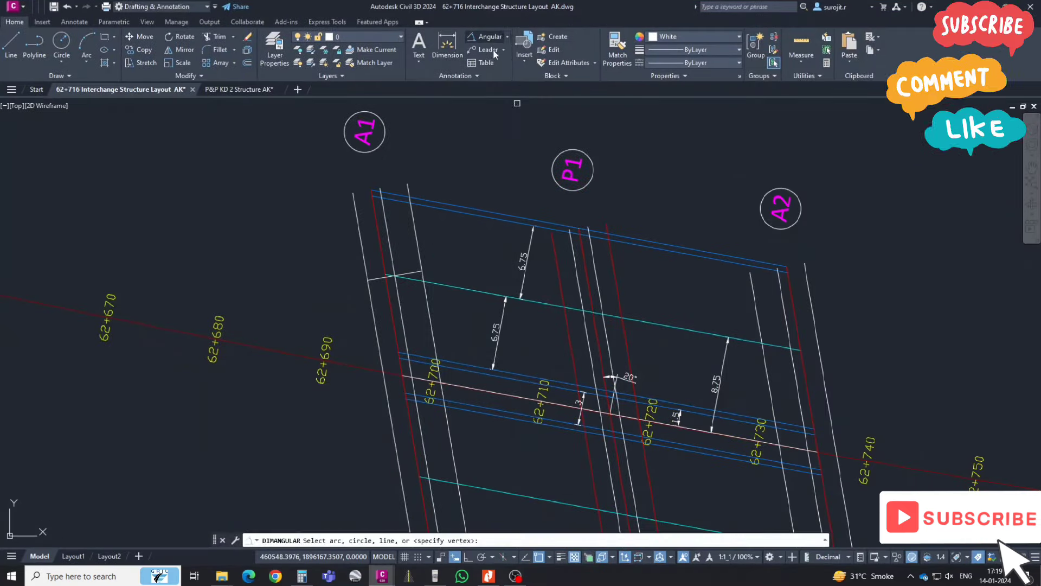
left_click(412, 271)
scroll(407, 261, "up", 2)
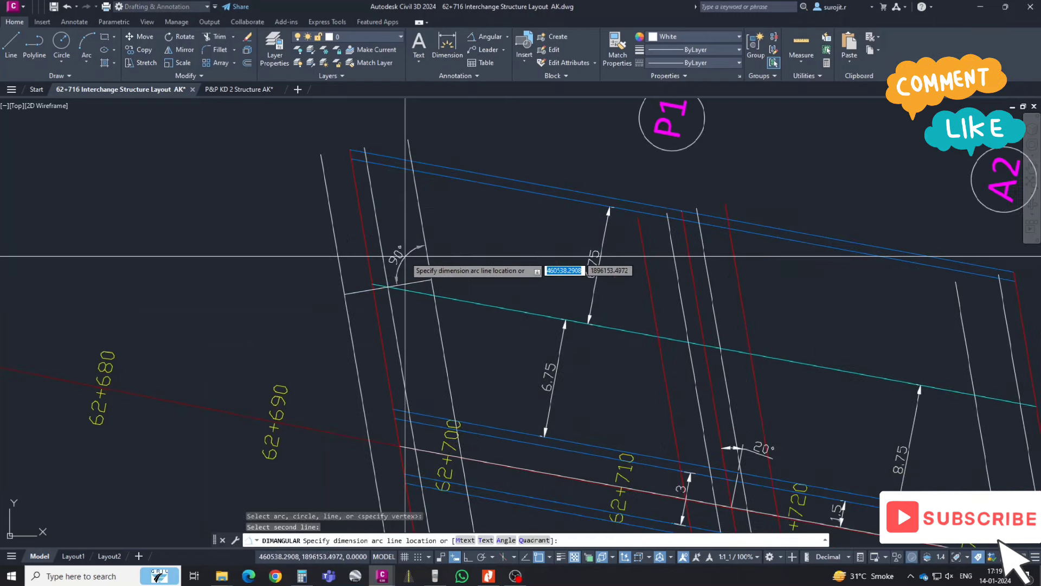
left_click(405, 256)
left_click(426, 239)
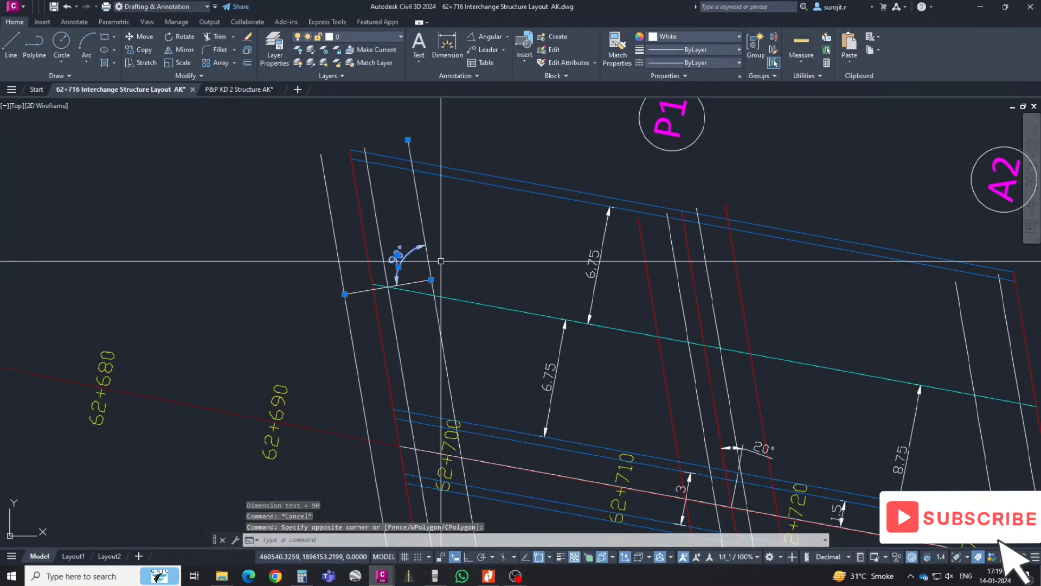
key("Delete")
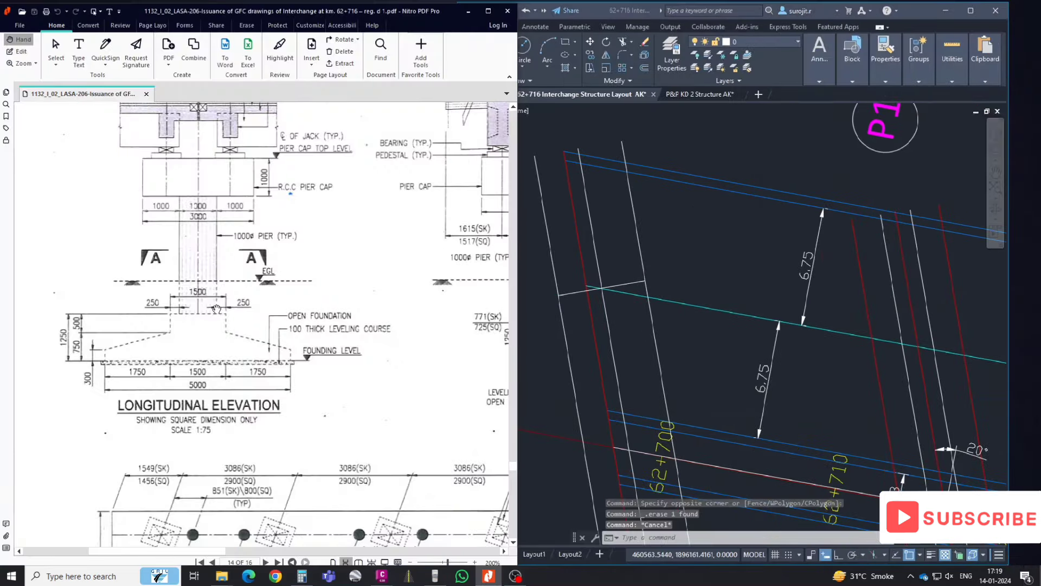
- Navigate back to page 1's half plan showing the 10800(SQ) and 5000 pile cap dimensions
scroll(258, 293, "down", 2, "ctrl")
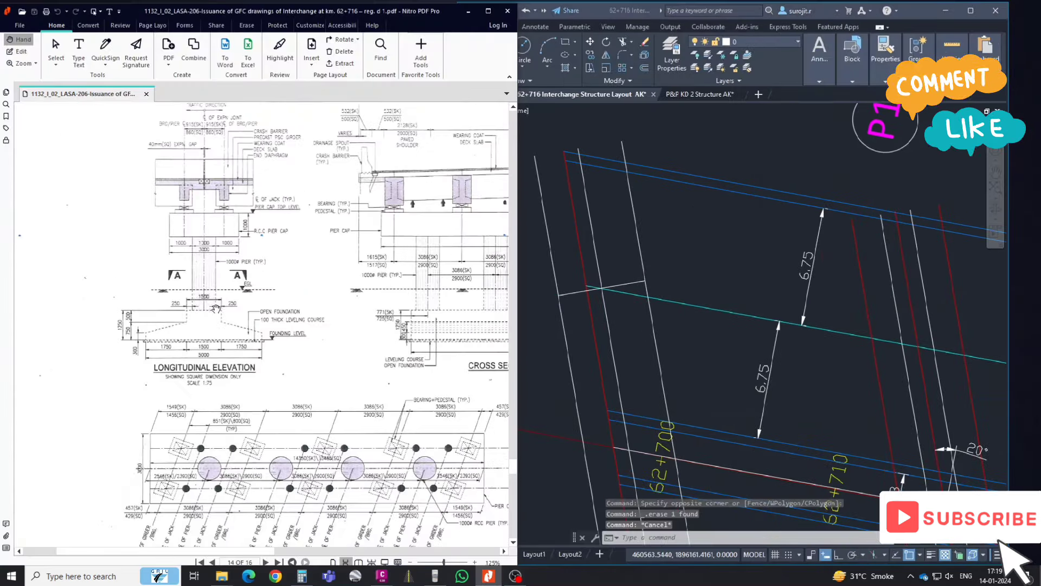
scroll(258, 294, "down", 2, "ctrl")
scroll(257, 293, "down", 1, "ctrl")
scroll(257, 293, "down", 1, "ctrl")
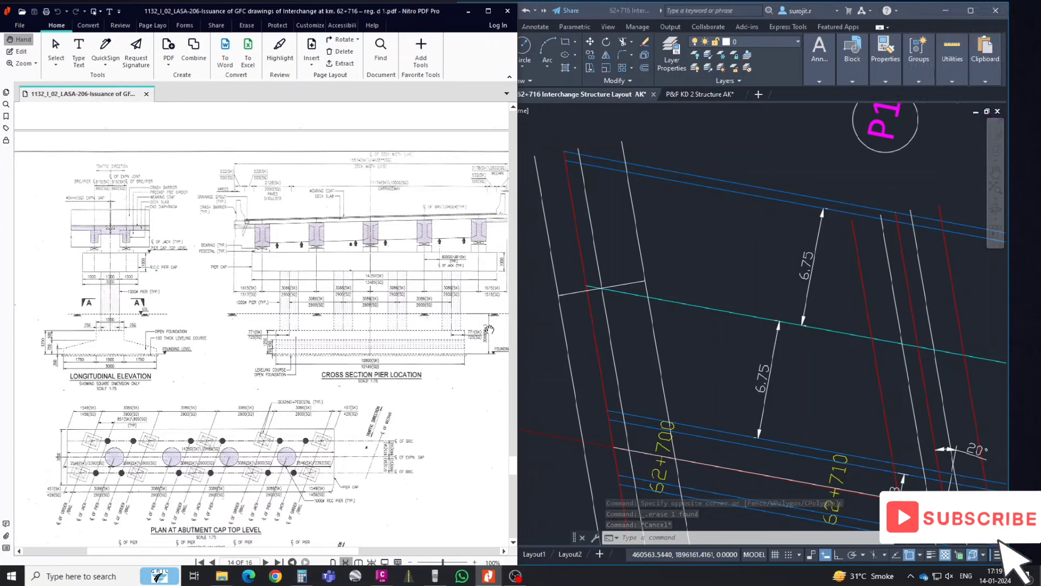
scroll(480, 332, "up", 2, "ctrl")
scroll(362, 376, "up", 2, "ctrl")
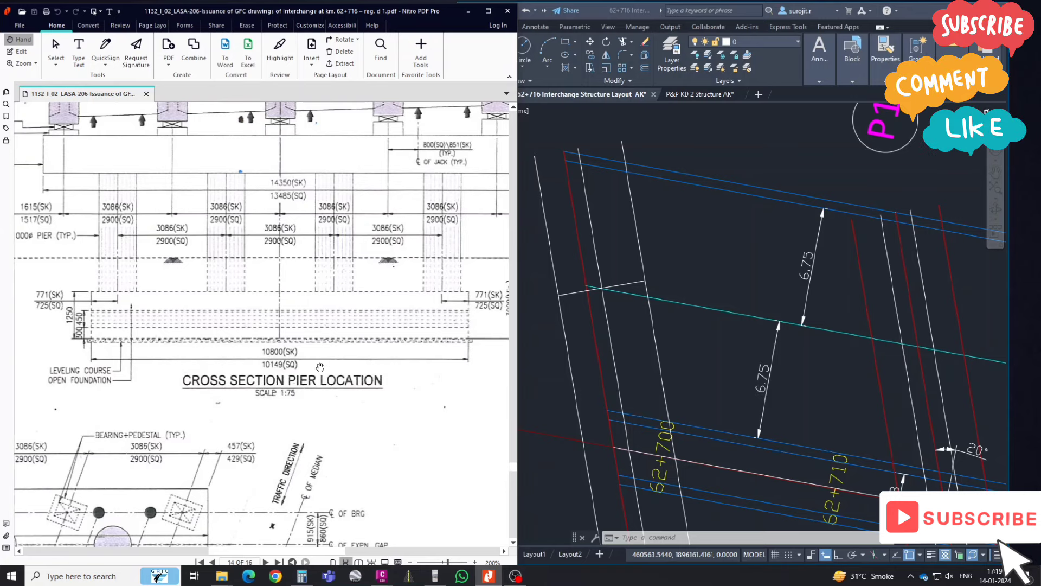
scroll(343, 368, "down", 2, "ctrl")
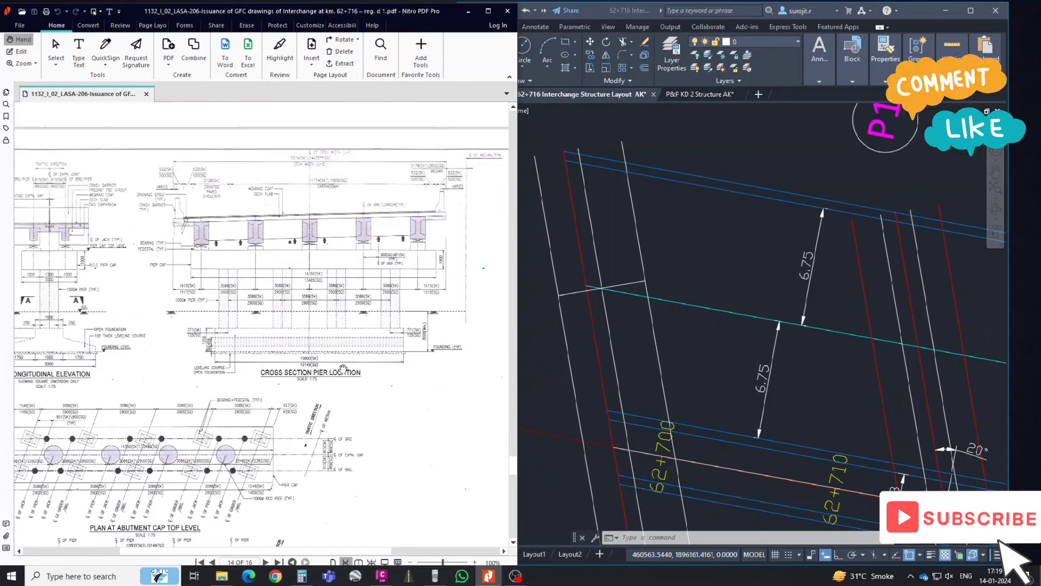
scroll(343, 368, "down", 2, "ctrl")
scroll(358, 336, "up", 5)
middle_click(376, 310)
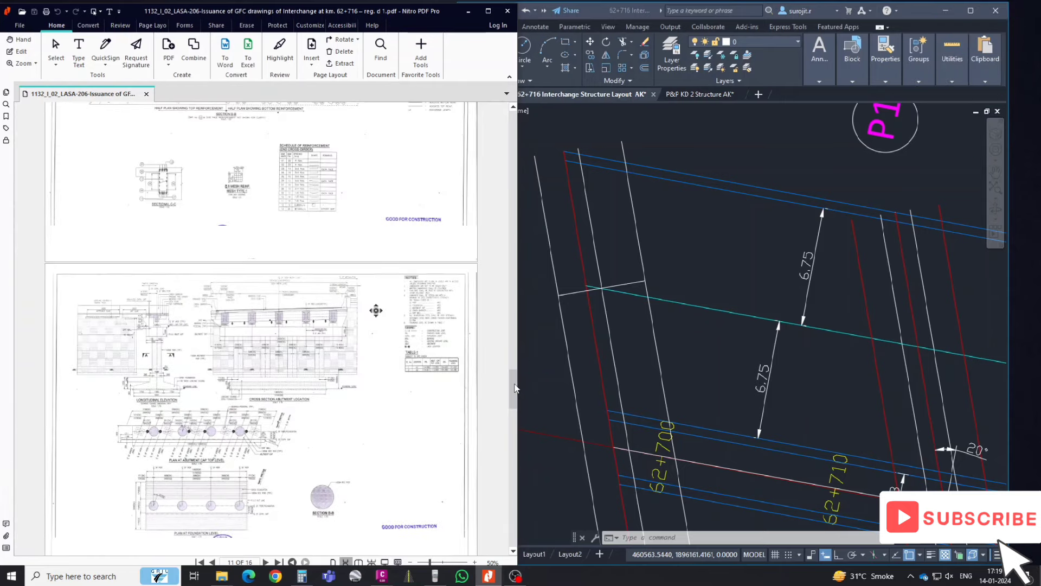
left_click_drag(514, 388, 513, 111)
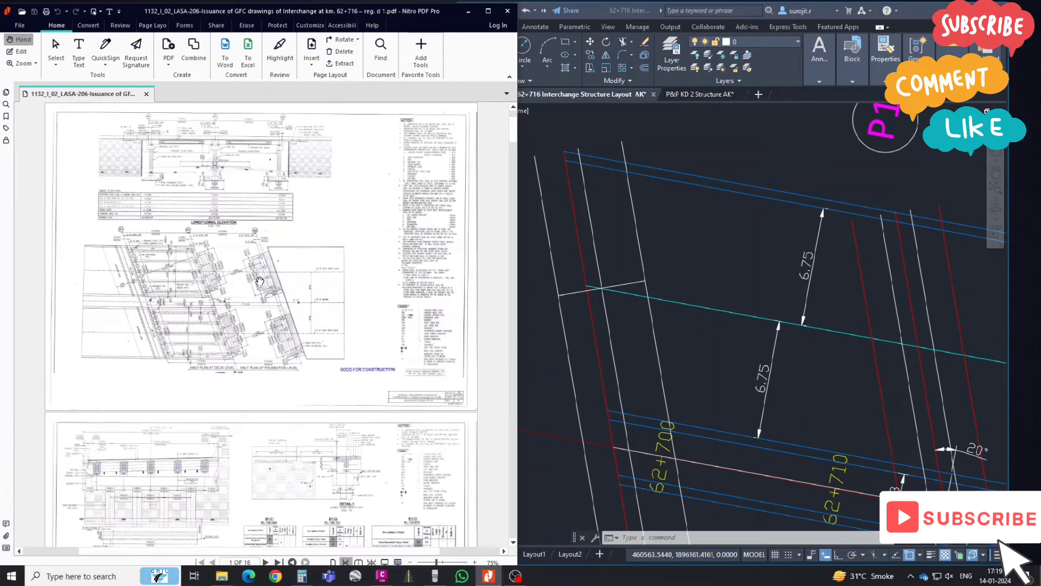
scroll(260, 280, "up", 2, "ctrl")
scroll(284, 281, "up", 2, "ctrl")
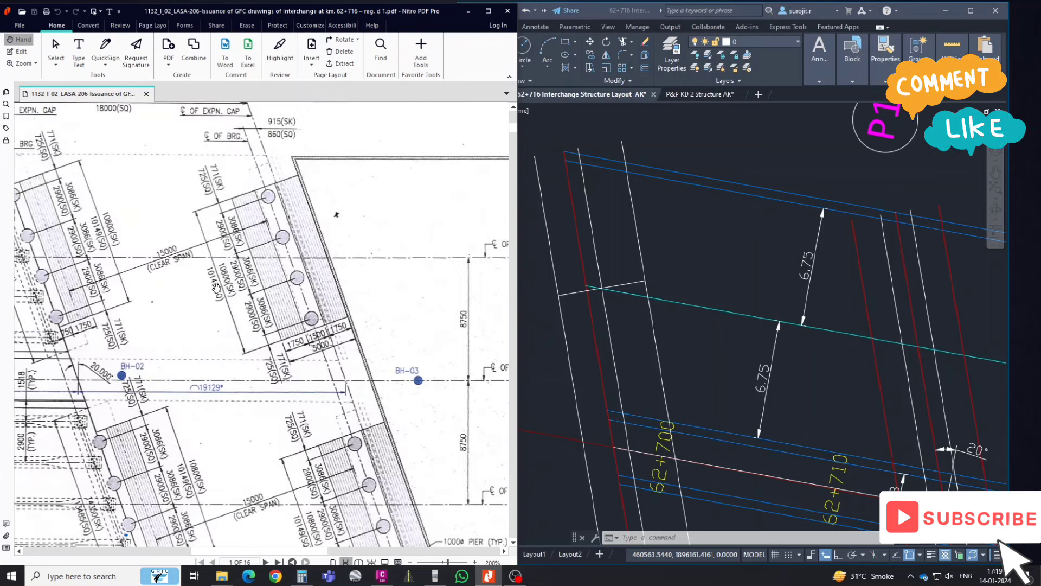
scroll(216, 287, "up", 3, "ctrl")
scroll(249, 266, "down", 2, "ctrl")
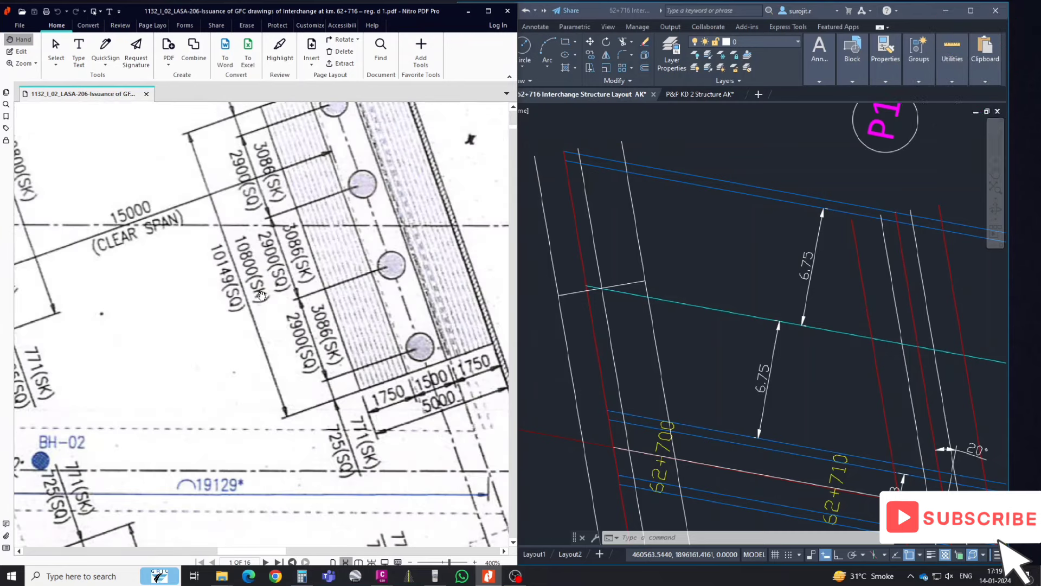
- Offset the white cross line 5.4 to both sides
left_click(629, 276)
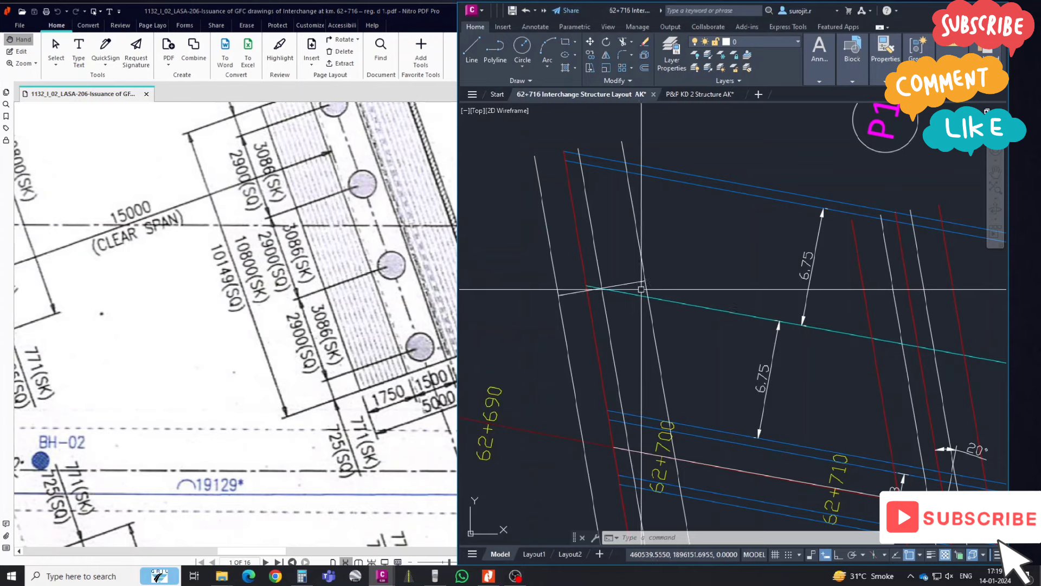
type("o")
key("Return")
type("1")
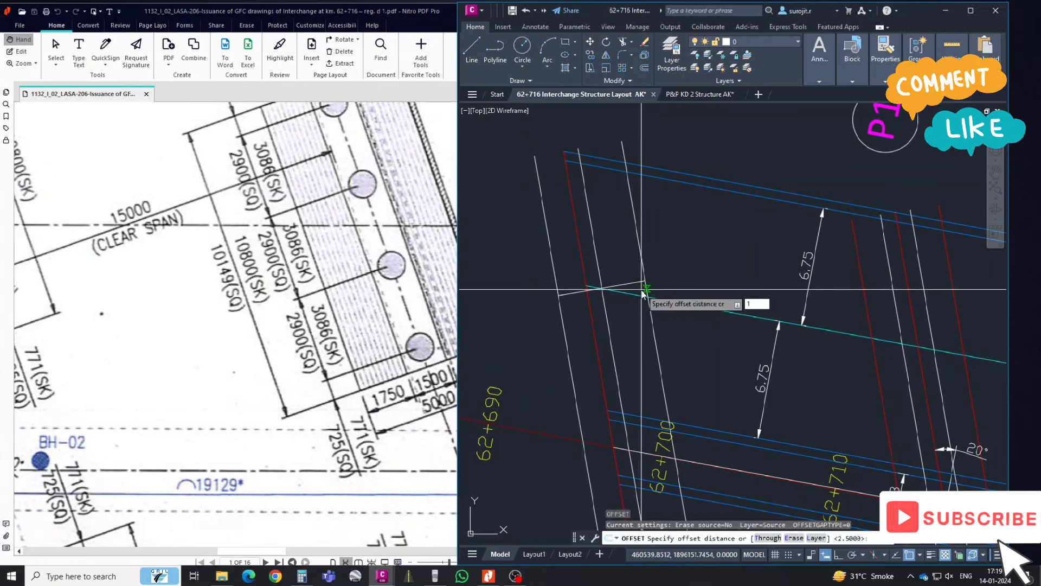
key("BackSpace")
type(".4")
key("Return")
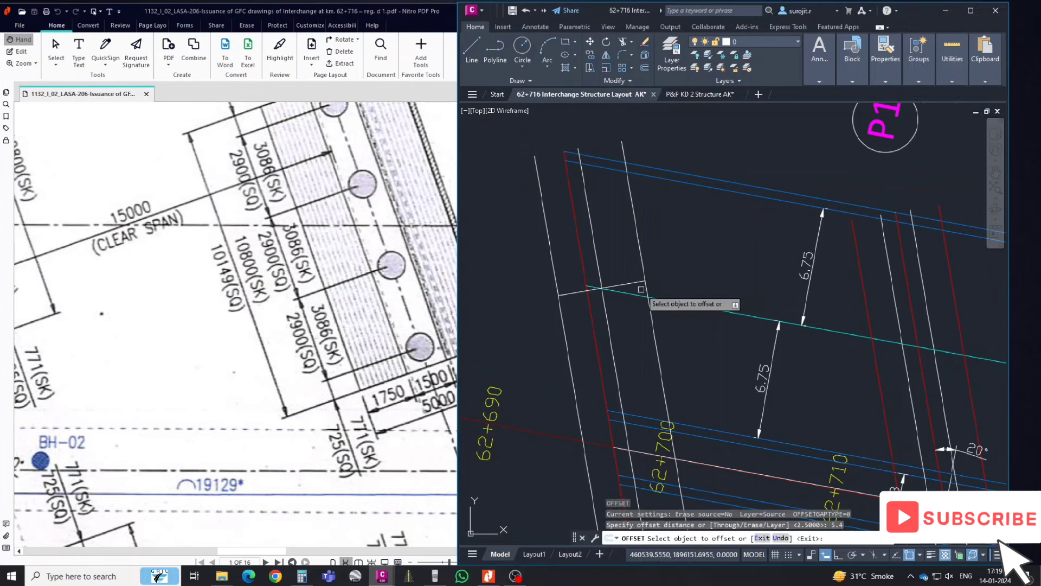
left_click(624, 283)
left_click(615, 254)
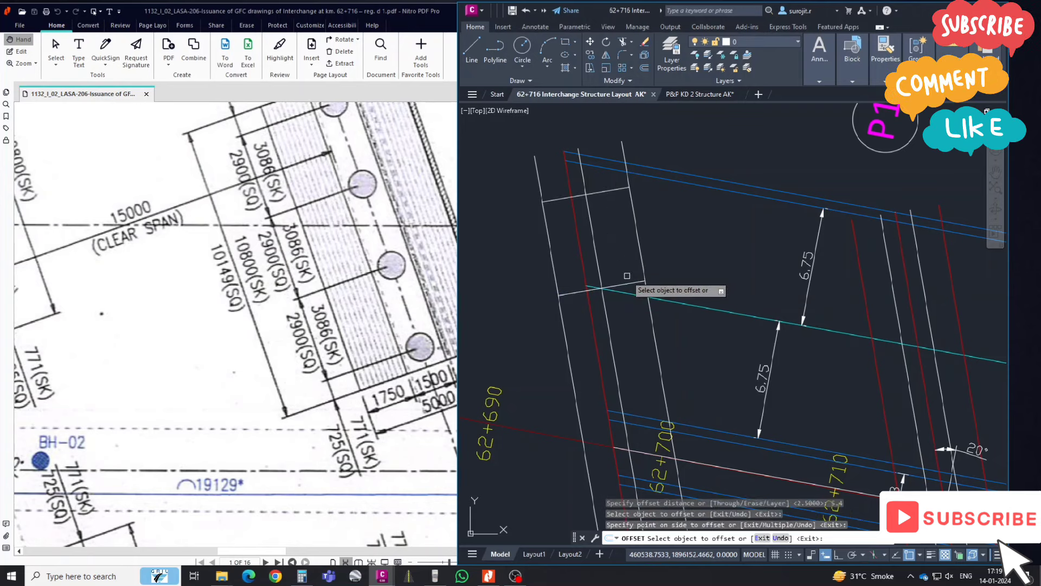
left_click(634, 286)
left_click(636, 328)
key("Escape")
key("Escape")
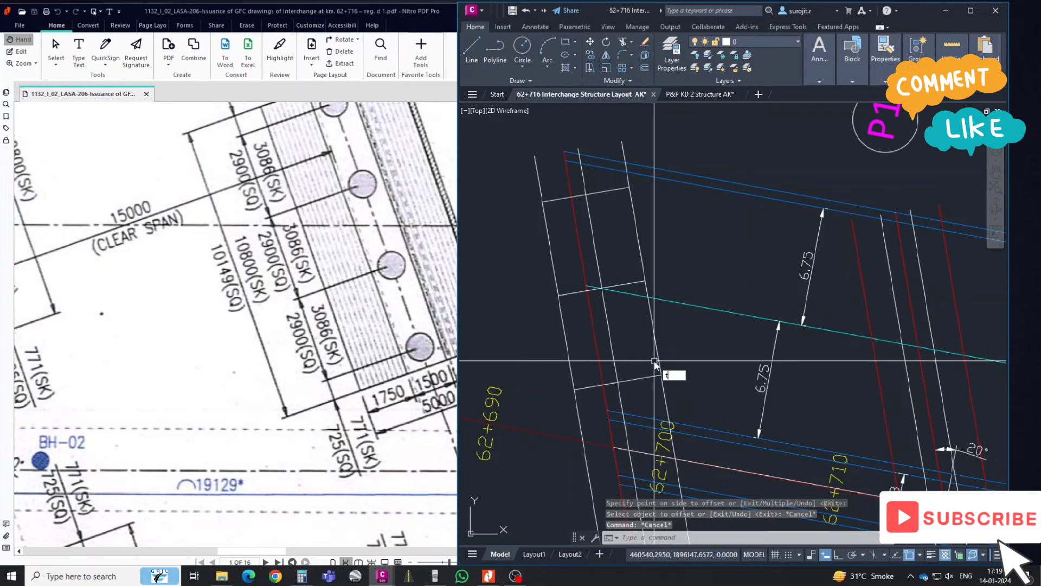
- Trim the two offset-line stubs projecting above the top edge
type("r")
key("Return")
left_click(656, 376)
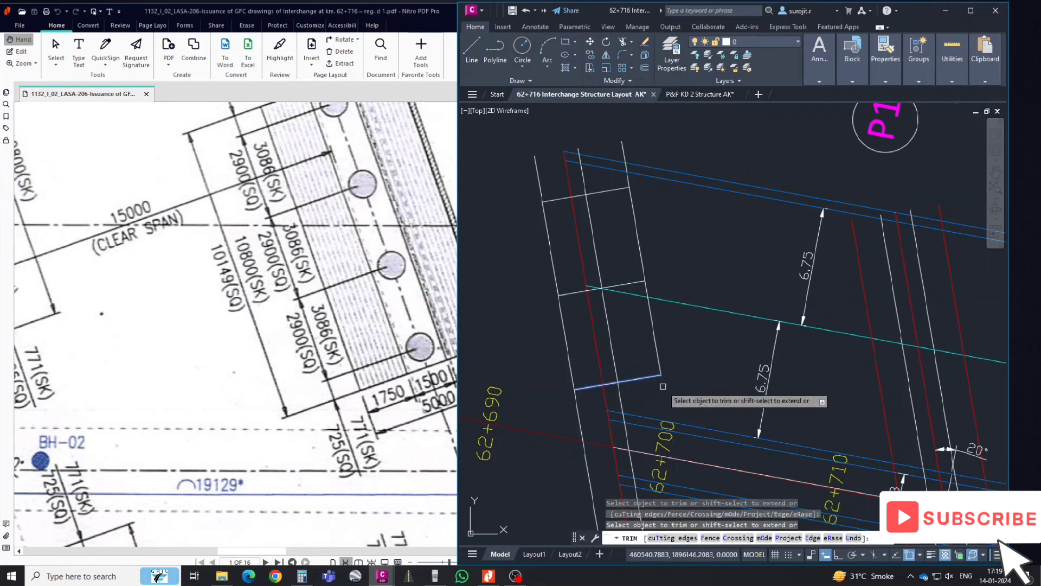
type("t")
key("Return")
left_click(553, 201)
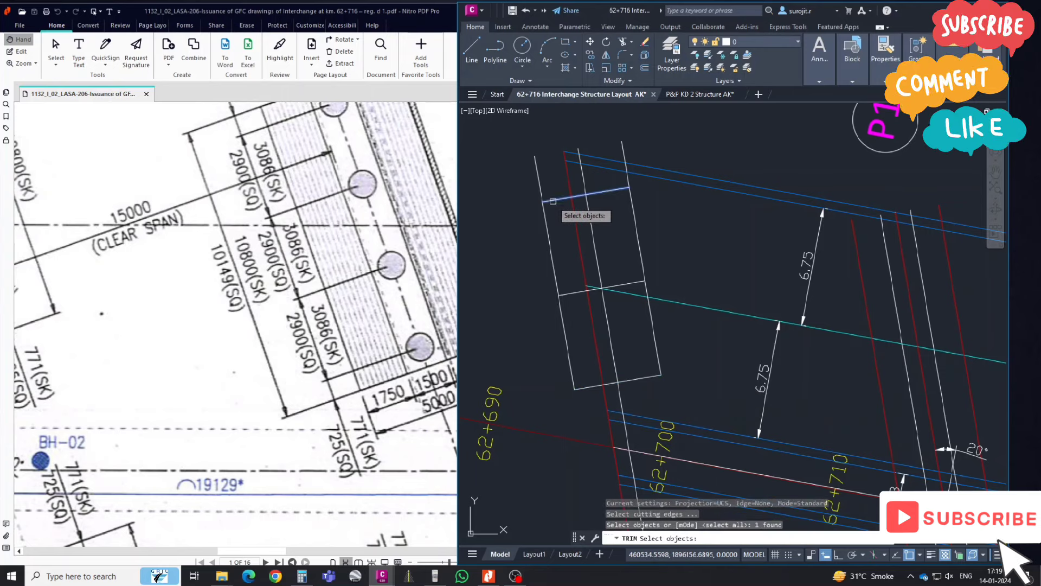
key("Return")
left_click(540, 187)
left_click(627, 174)
key("Escape")
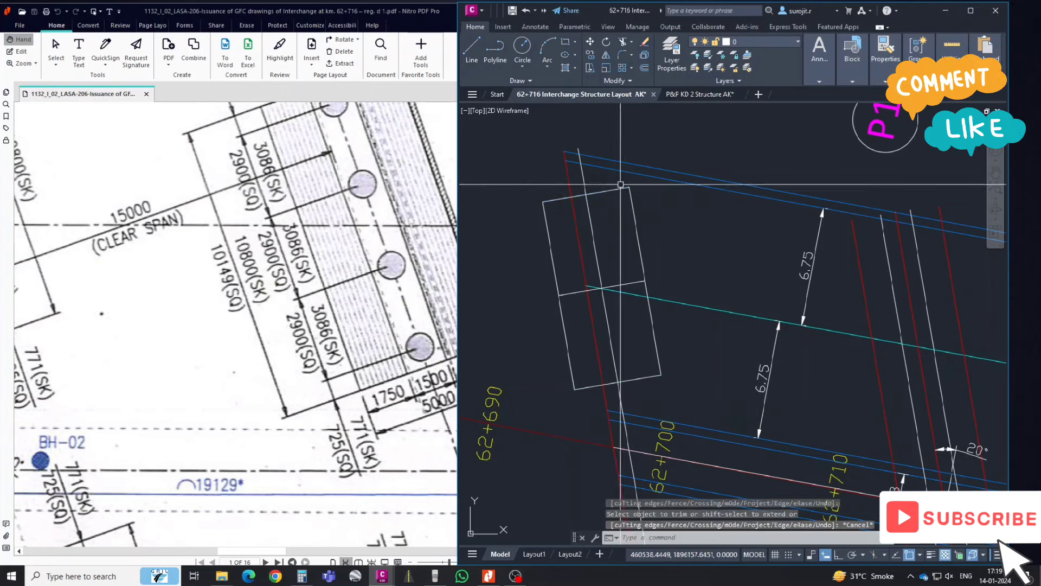
scroll(620, 184, "down", 8)
scroll(679, 262, "up", 4)
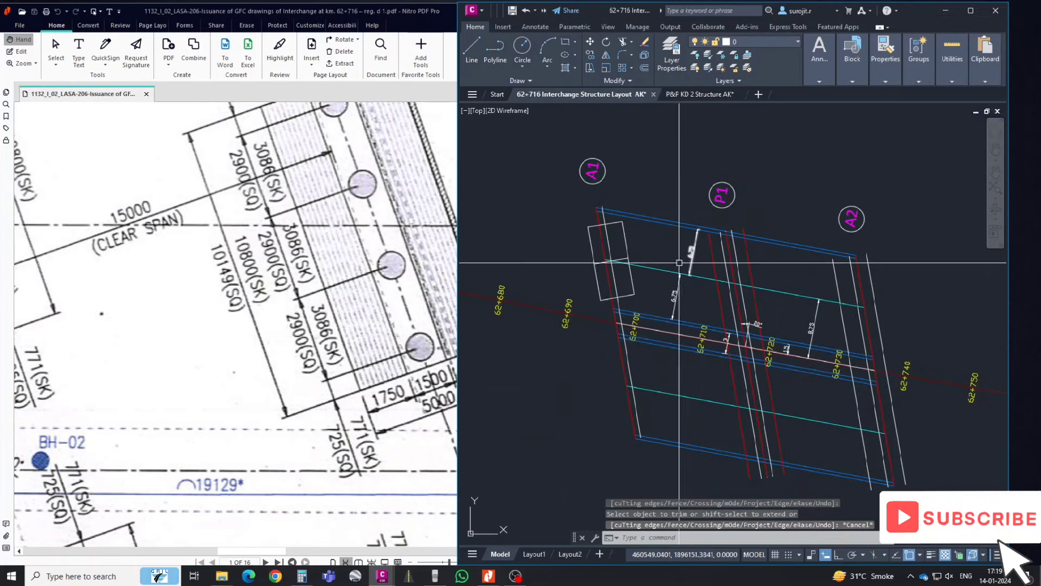
- Join the footing rectangle's edges into one closed outline
left_click(591, 236)
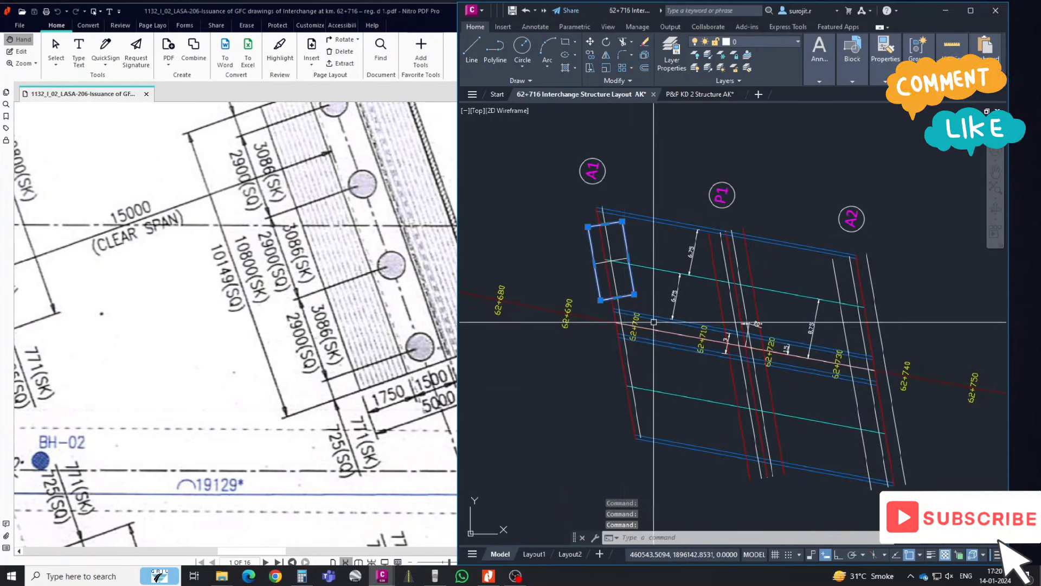
type("j")
key("Return")
key("ctrl+1")
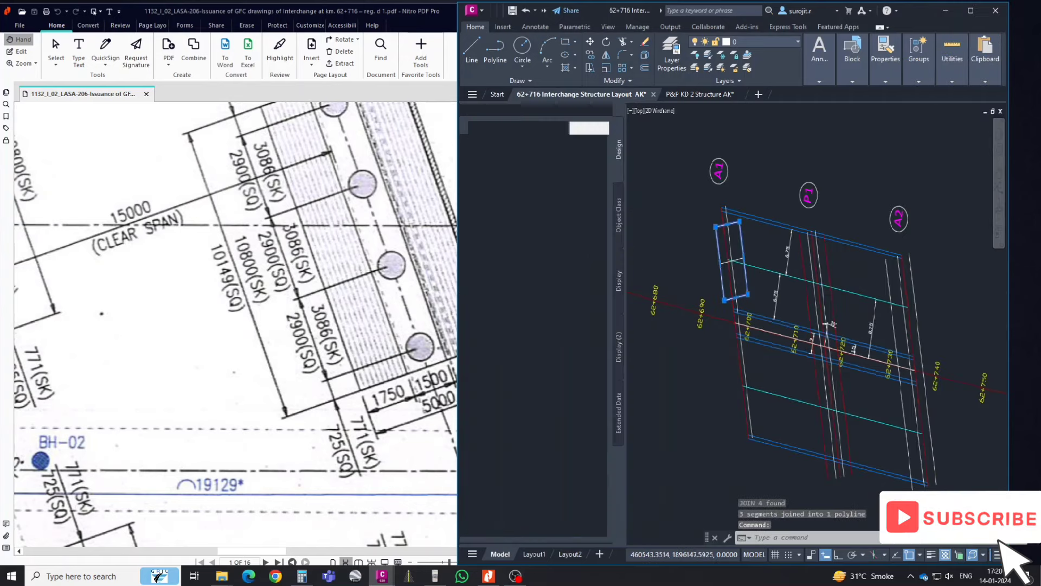
- Change the footing outline's colour to yellow
type("ch")
key("Return")
left_click(601, 152)
left_click(567, 187)
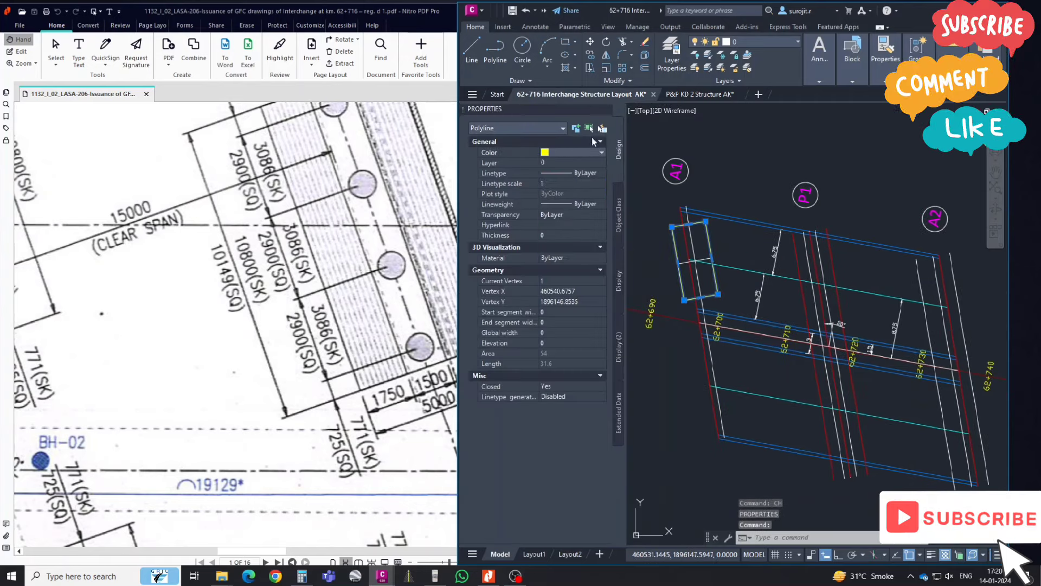
left_click(610, 111)
key("Escape")
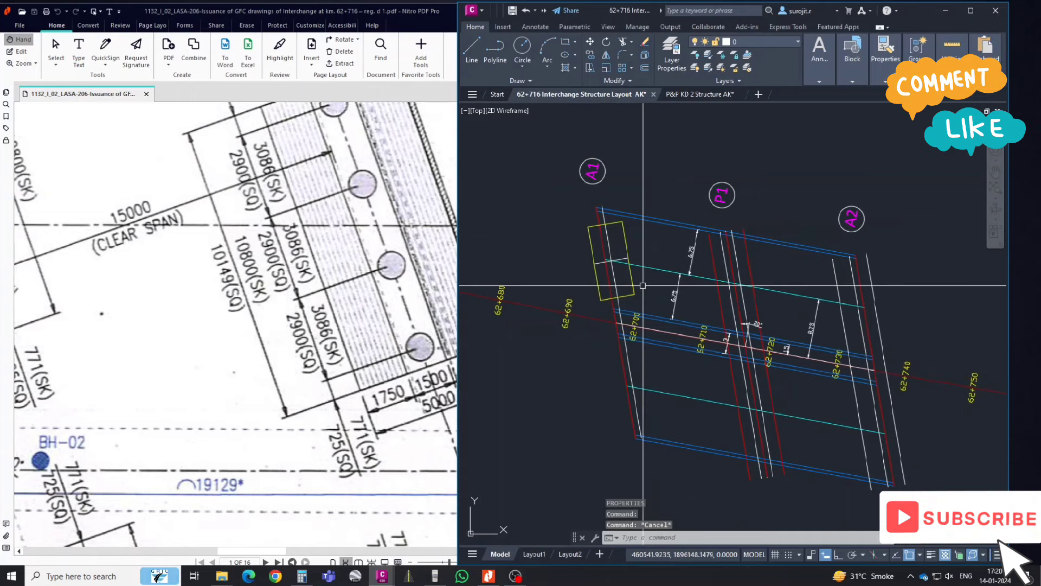
- Add a 10.8 aligned dimension beside the footing rectangle
scroll(606, 245, "up", 2)
type("dal")
key("Return")
left_click(630, 208)
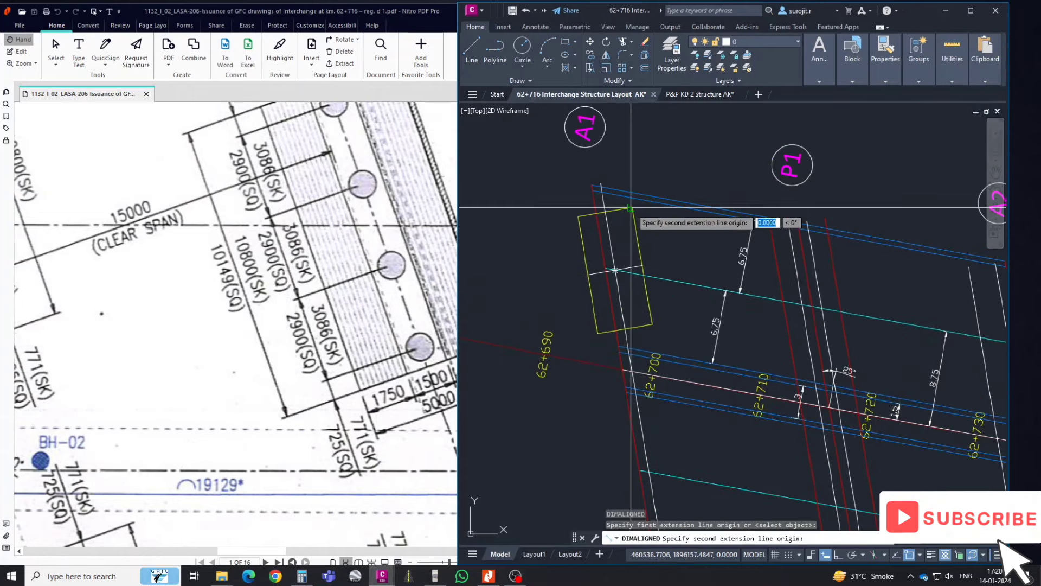
left_click(652, 324)
key("Escape")
scroll(656, 298, "up", 2)
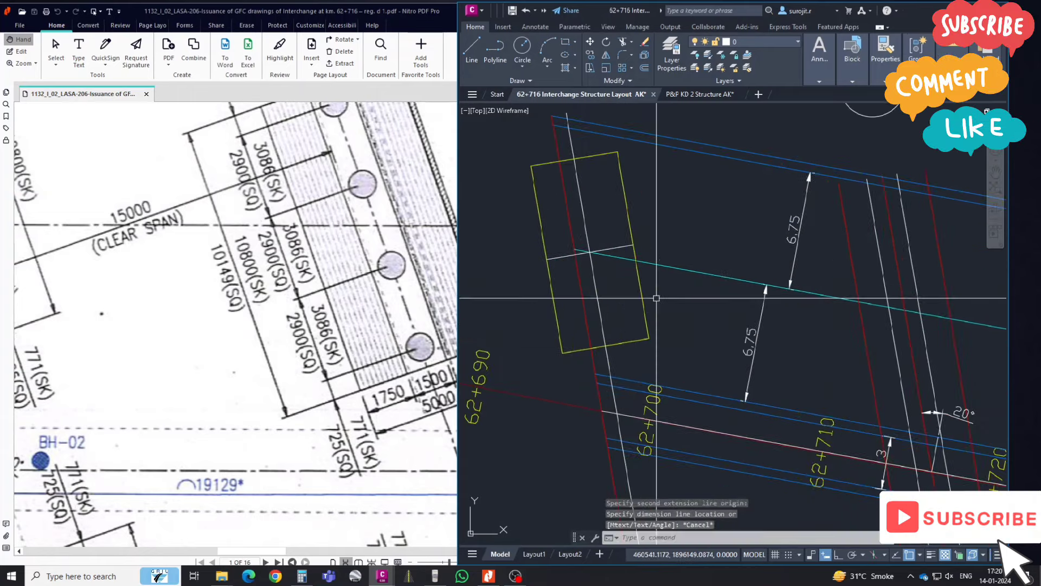
key("Return")
left_click(590, 252)
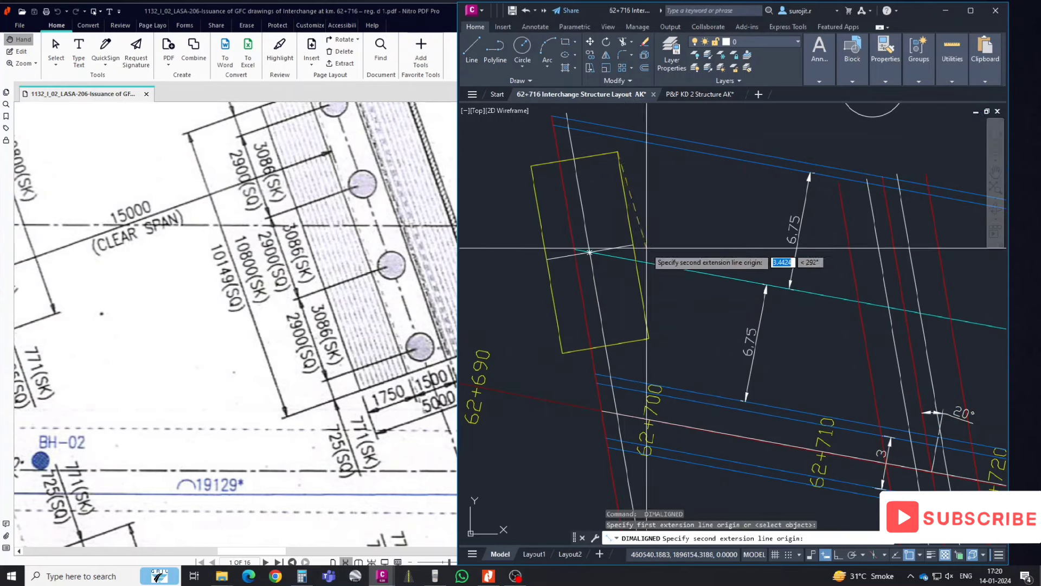
left_click(646, 336)
left_click(660, 313)
key("Escape")
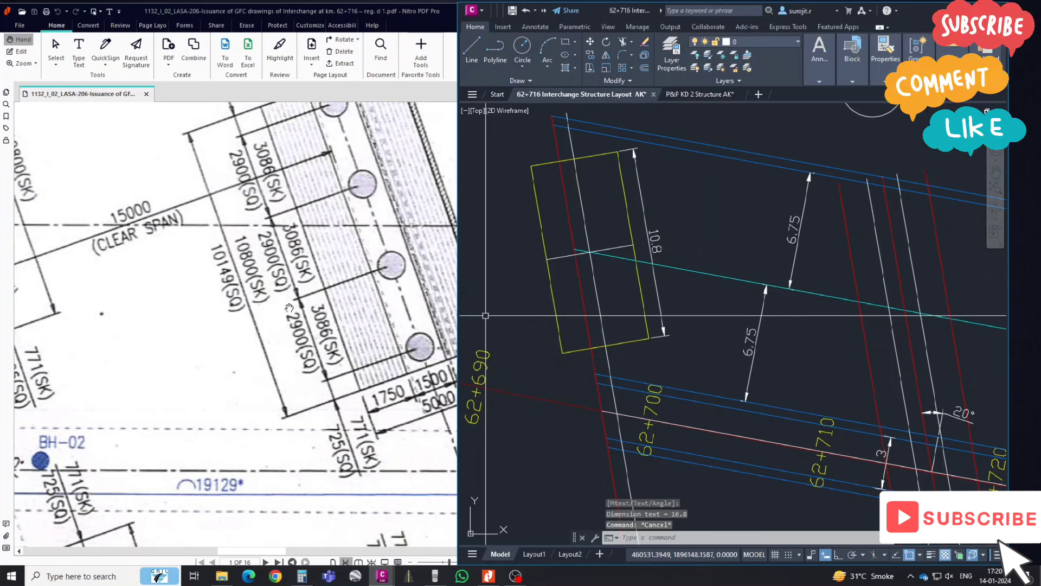
key("Escape")
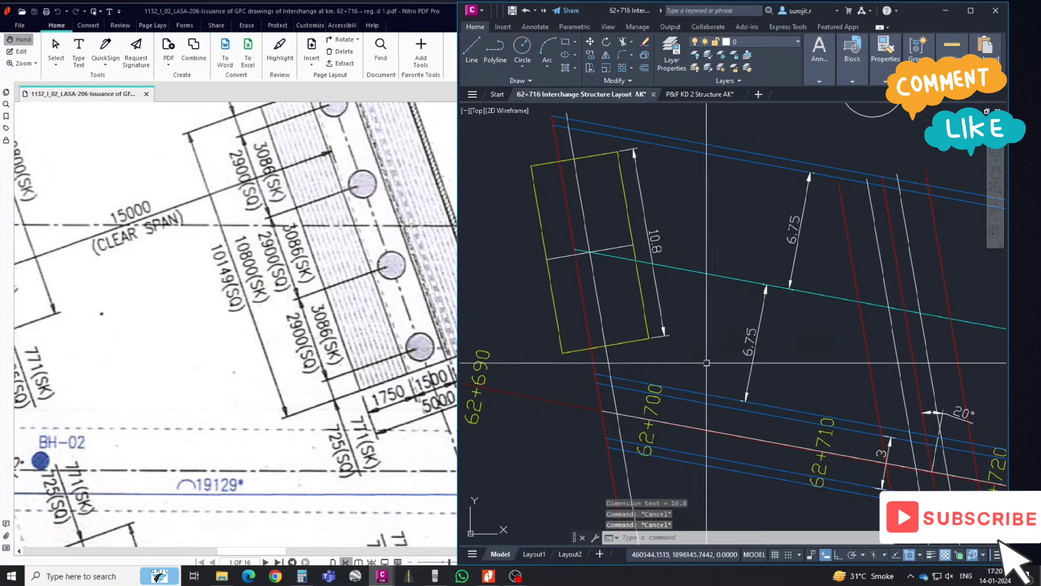
- Copy the long blue line to the footing corner
left_click(689, 388)
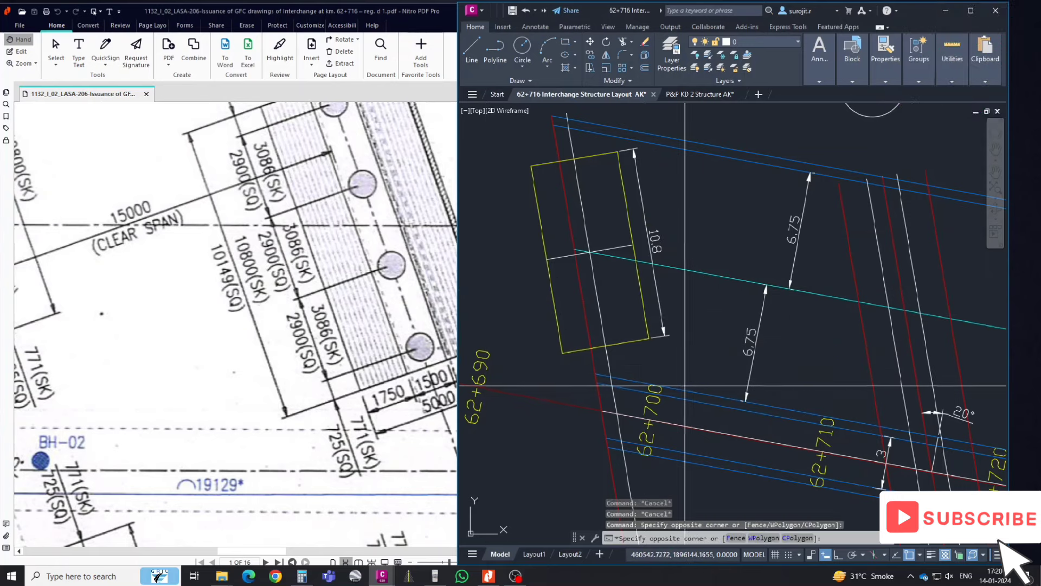
left_click(690, 386)
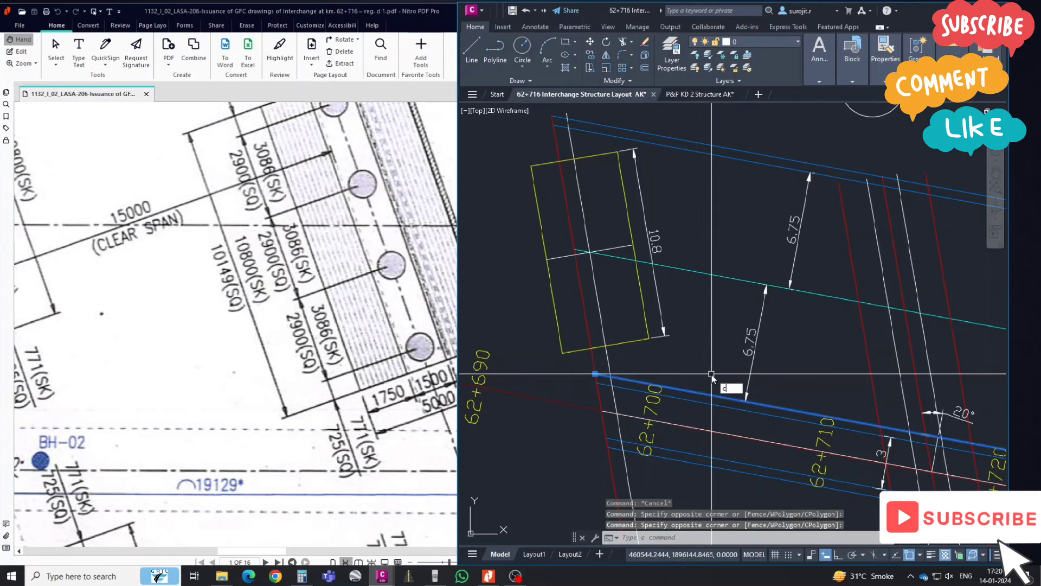
type("o")
key("Return")
left_click(595, 374)
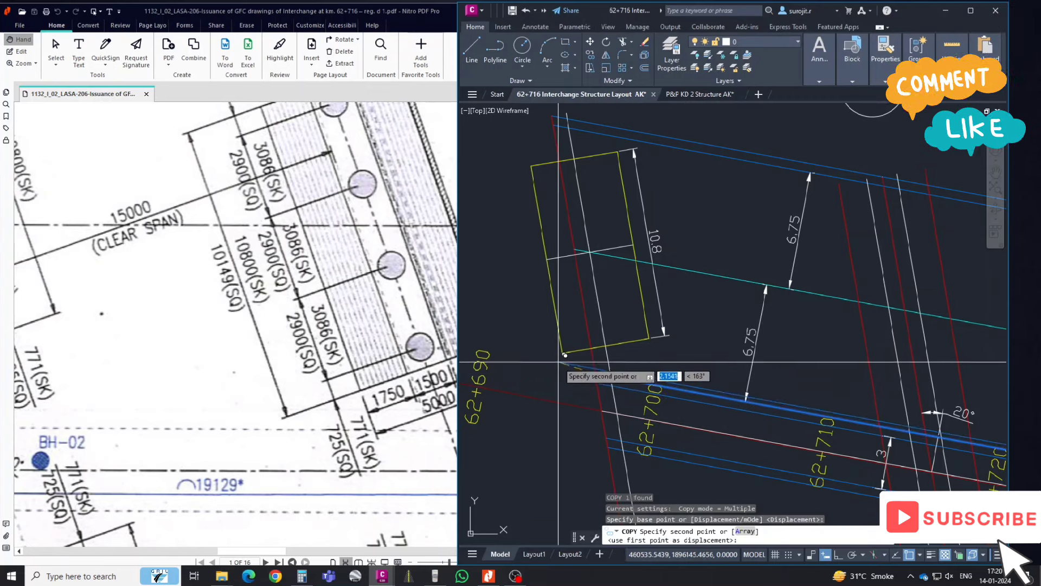
left_click(653, 320)
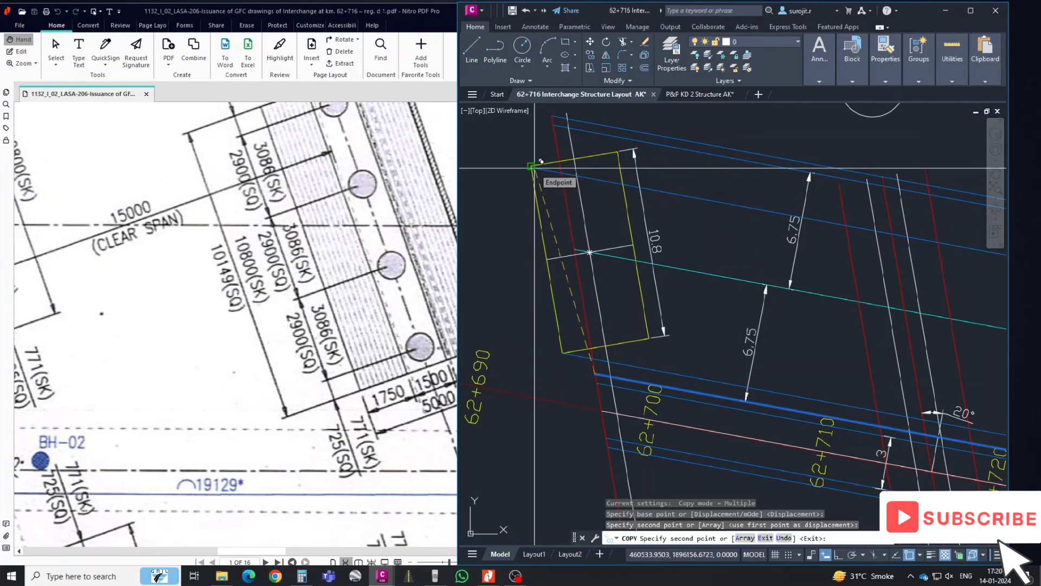
- Measure the slanted distance with a temporary 10.149 aligned dimension
key("Escape")
type("dal")
key("Return")
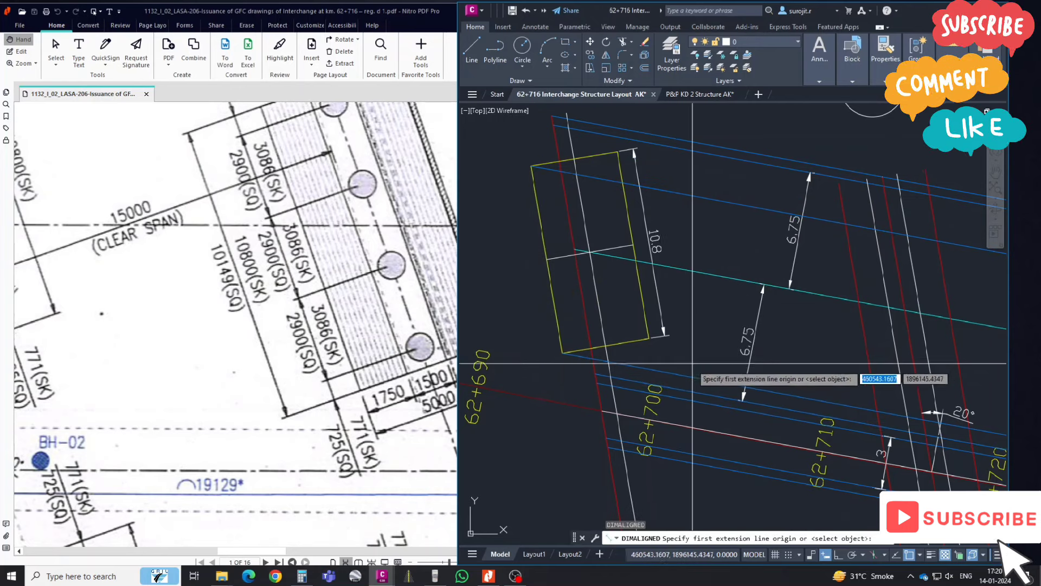
left_click(683, 375)
left_click(716, 201)
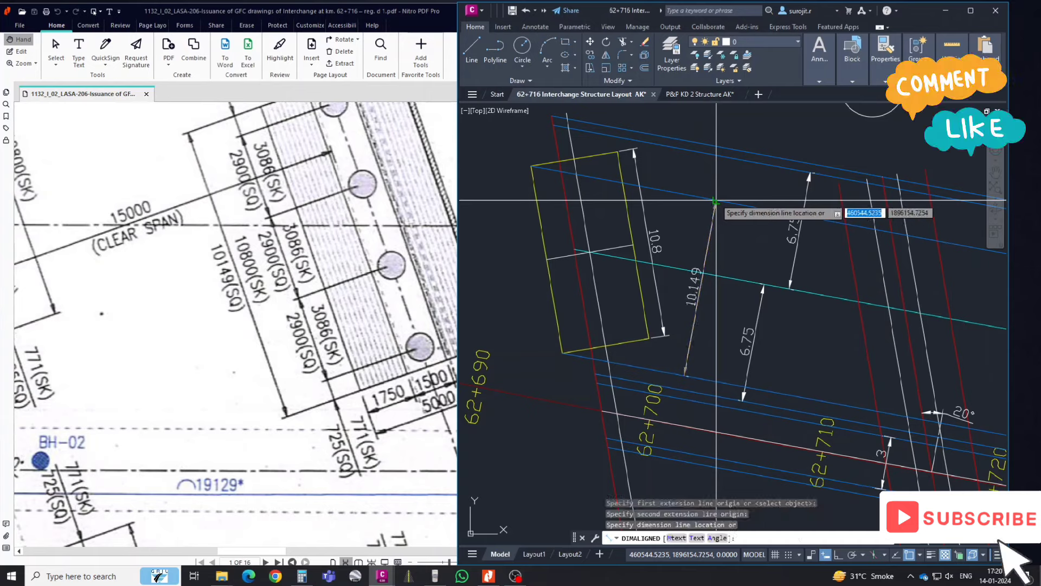
left_click(715, 201)
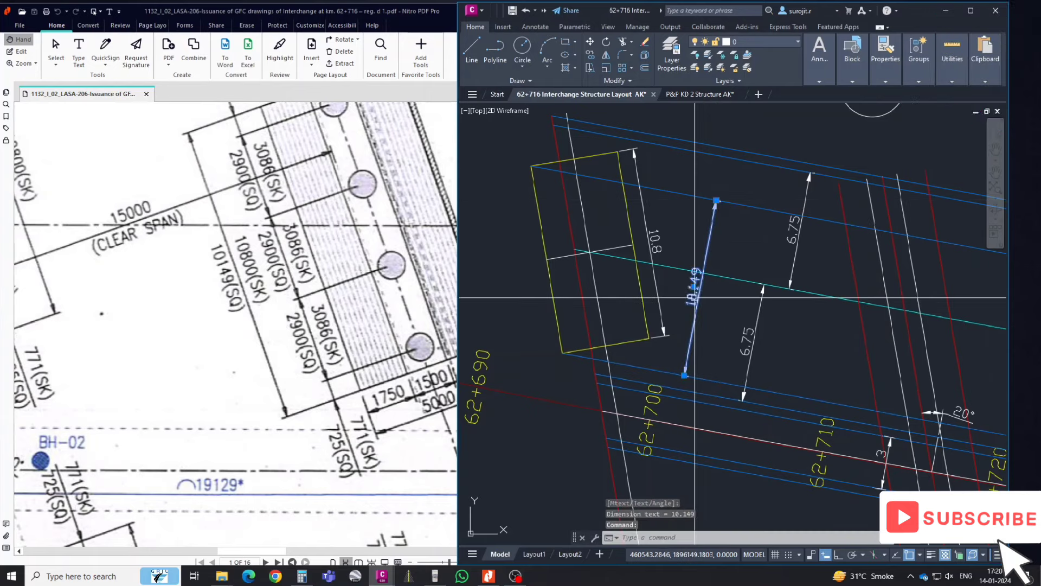
scroll(700, 285, "up", 2)
scroll(699, 285, "down", 2)
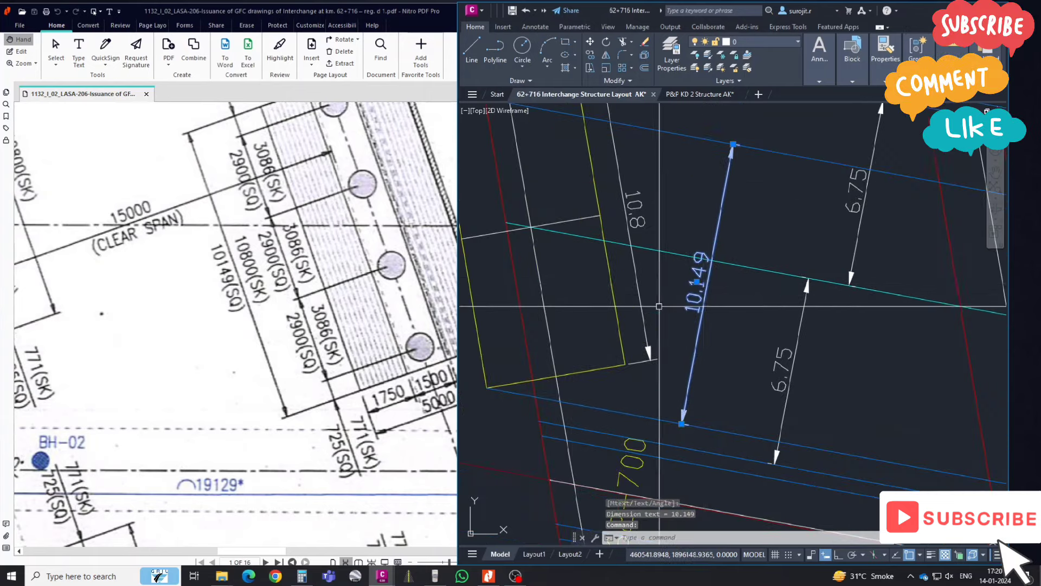
scroll(649, 315, "down", 1)
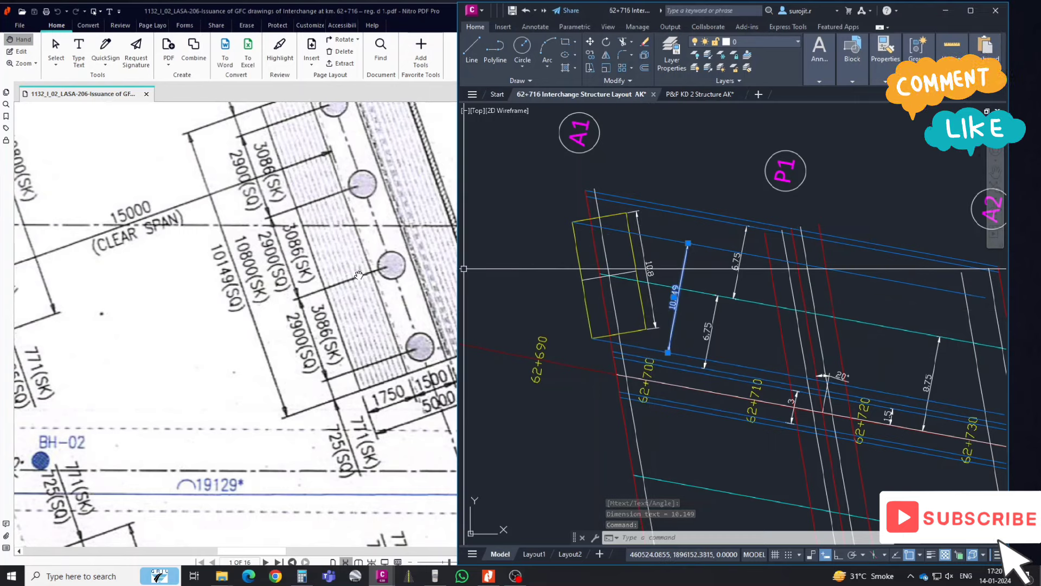
- Delete the 10.149 dimension and the extra blue line
key("Escape")
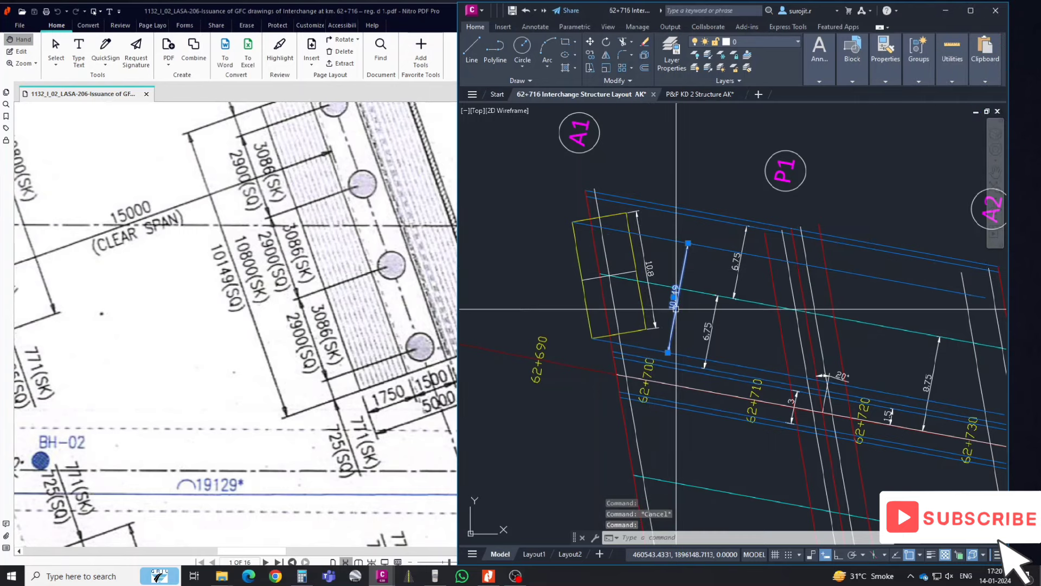
key("Delete")
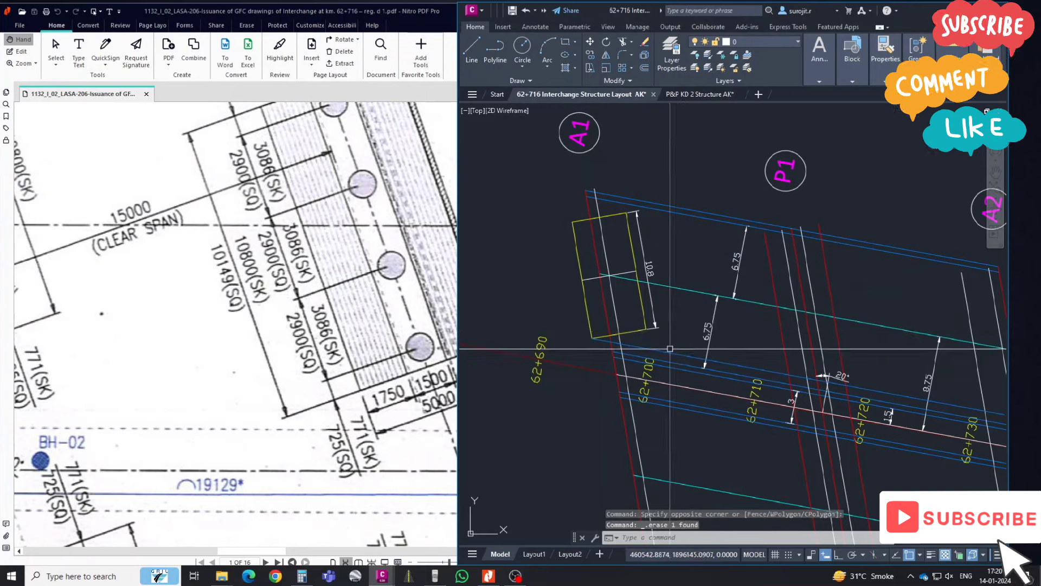
left_click(675, 341)
left_click(678, 336)
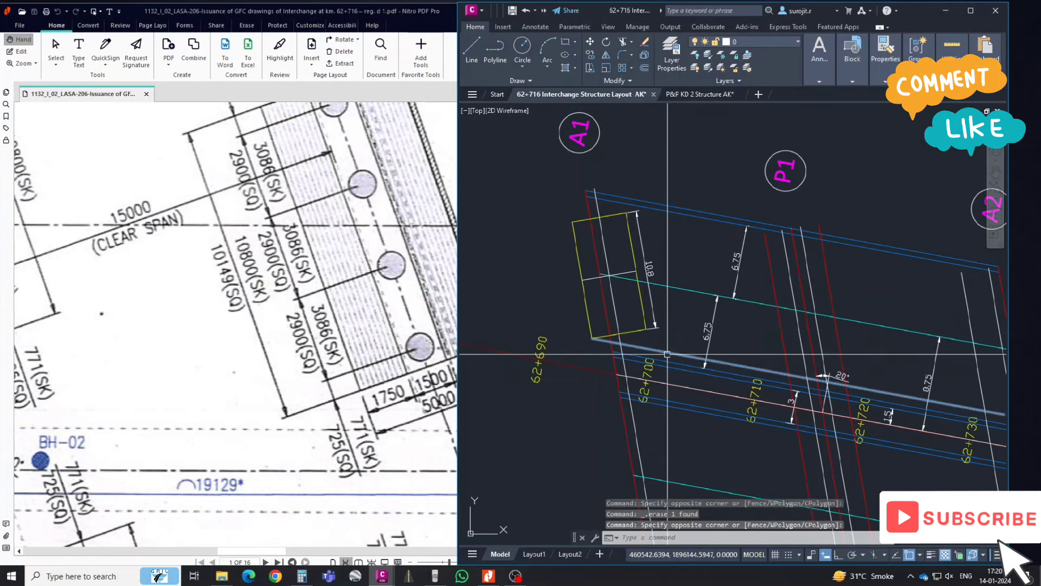
key("Delete")
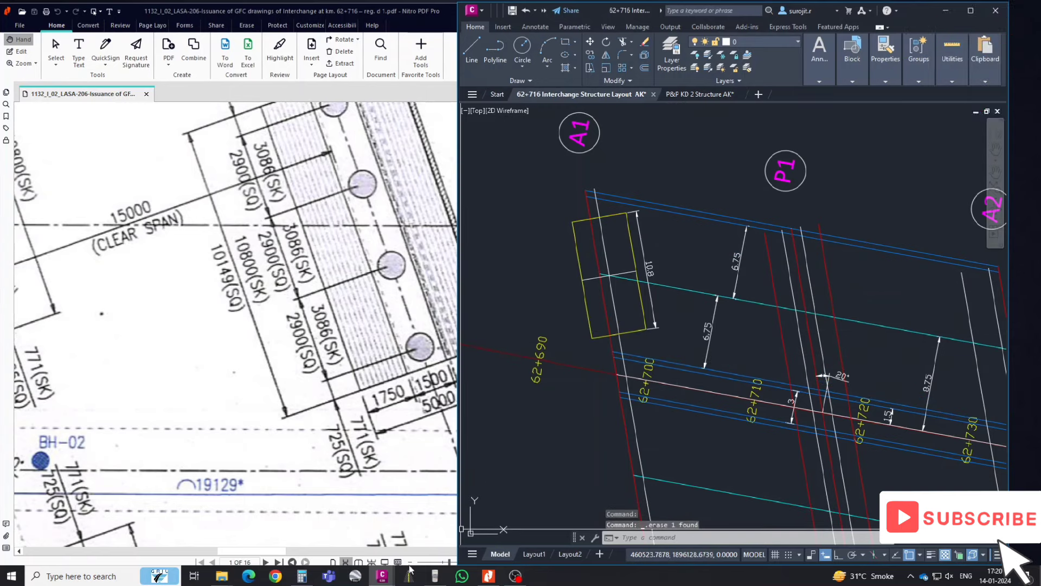
left_click(436, 576)
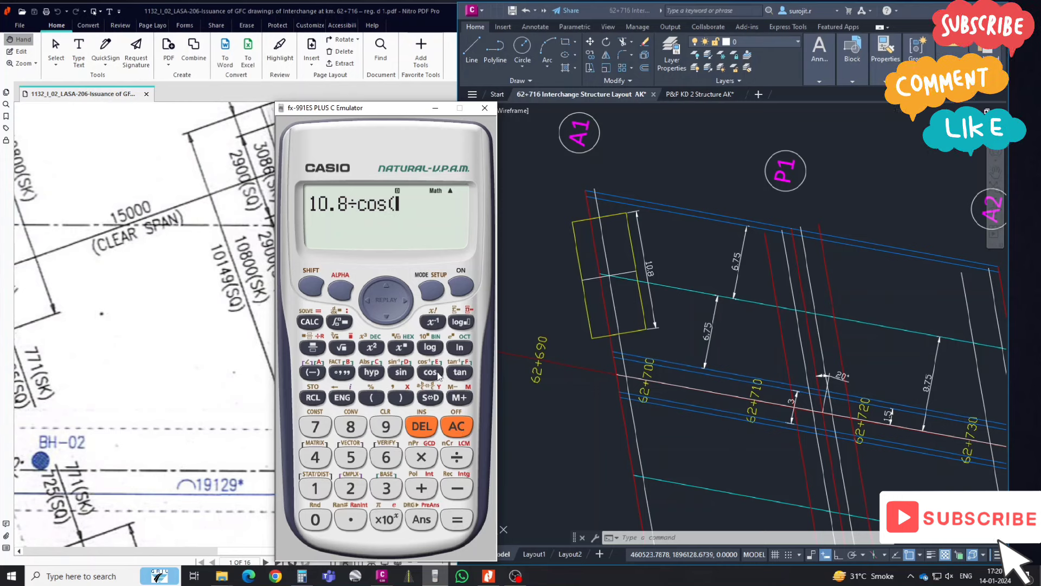
left_click(460, 523)
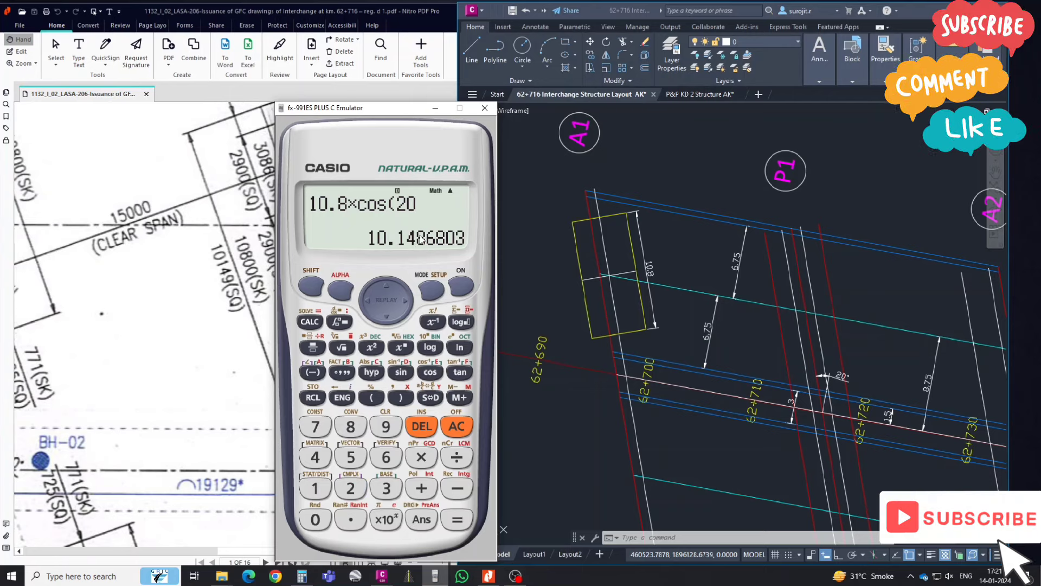
left_click(482, 109)
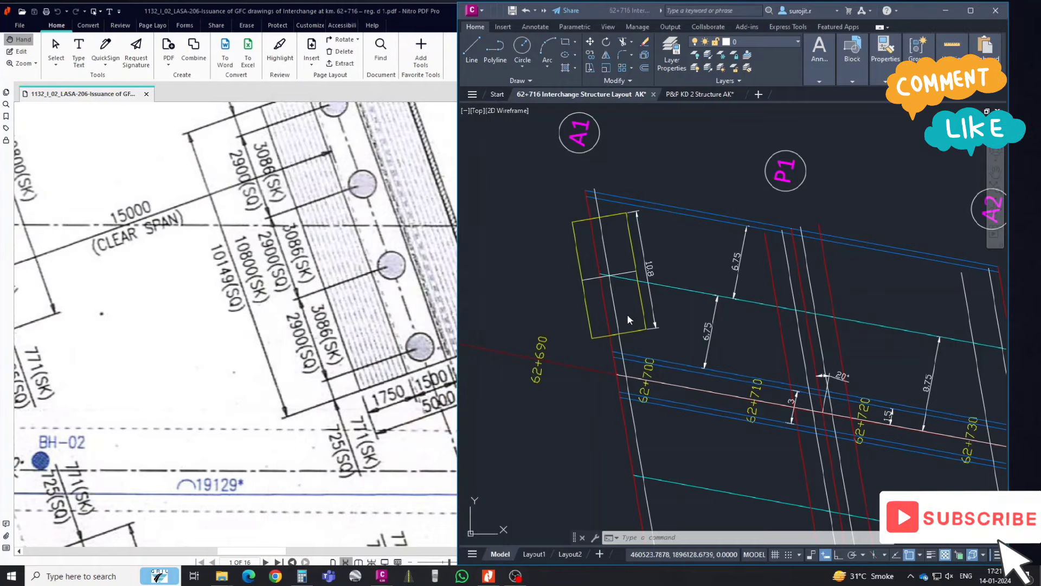
- Select the yellow footing rectangle and maximize the AutoCAD window
left_click(362, 309)
left_click(673, 298)
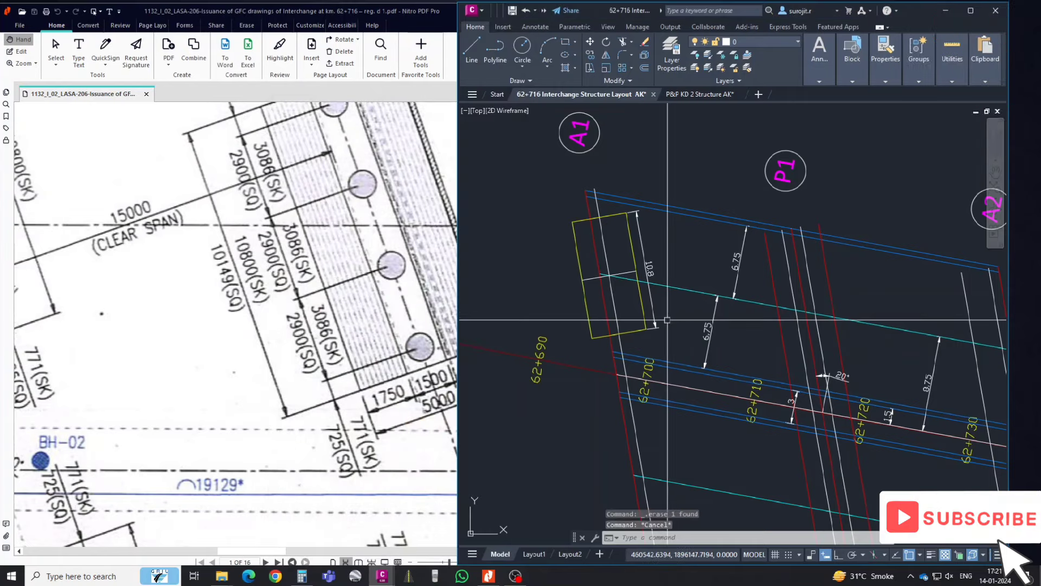
left_click(636, 283)
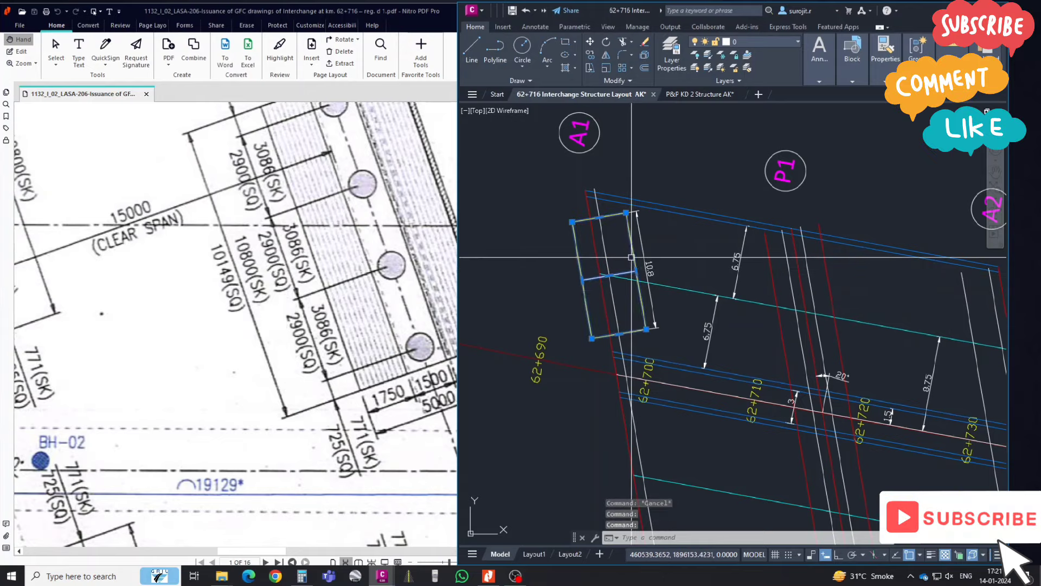
double_click(699, 10)
scroll(407, 314, "down", 3)
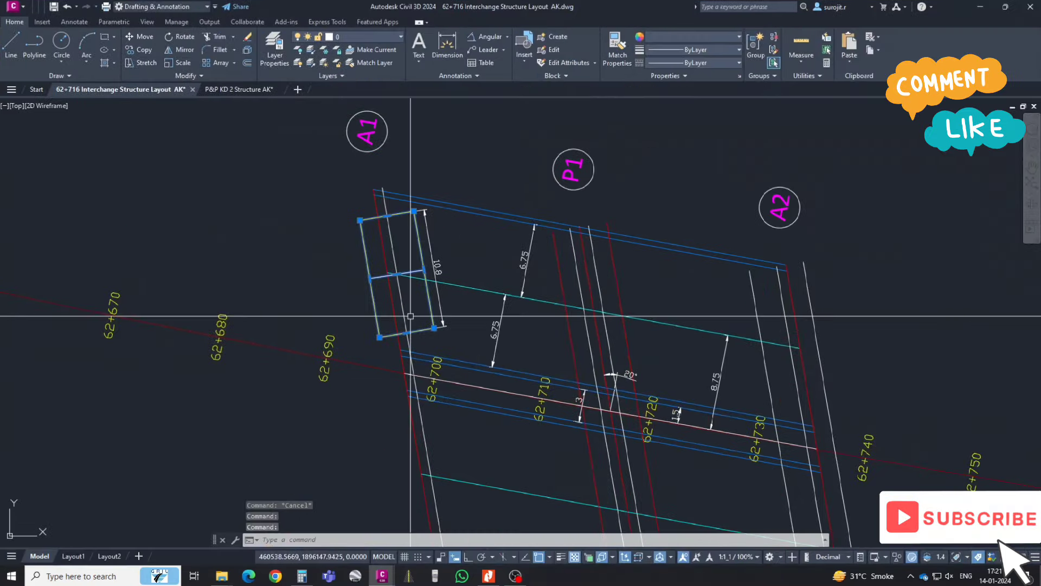
scroll(424, 301, "down", 2)
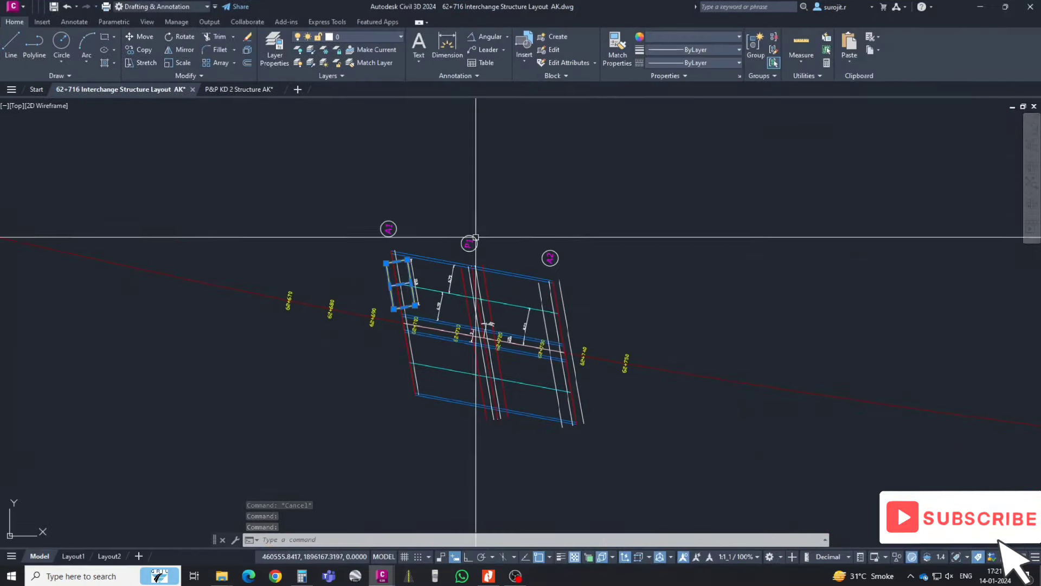
- Copy the footing rectangle onto the lower cyan line
type("co")
key("Return")
scroll(417, 282, "up", 2)
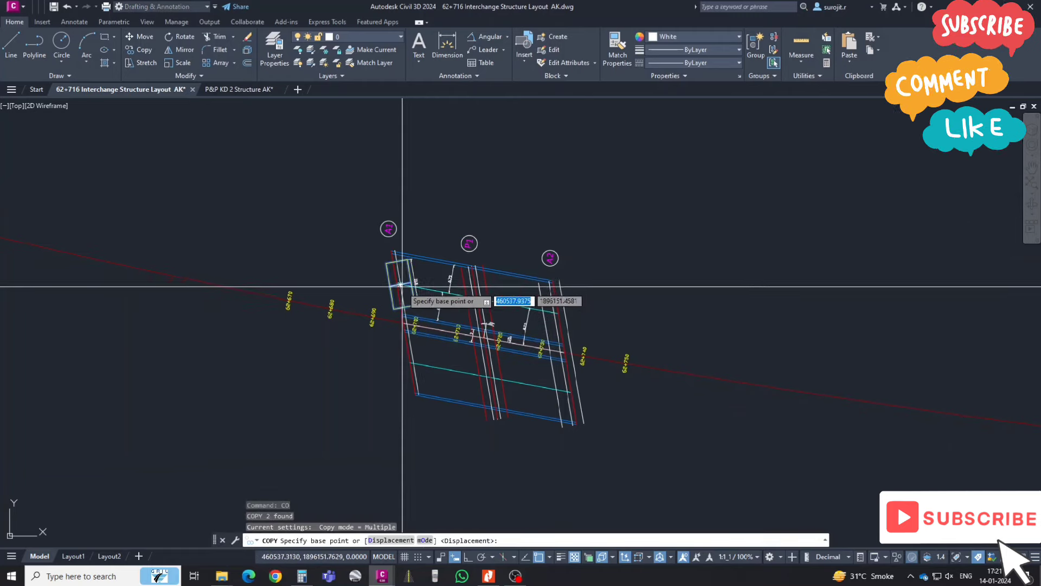
scroll(409, 287, "up", 3)
scroll(390, 274, "down", 1)
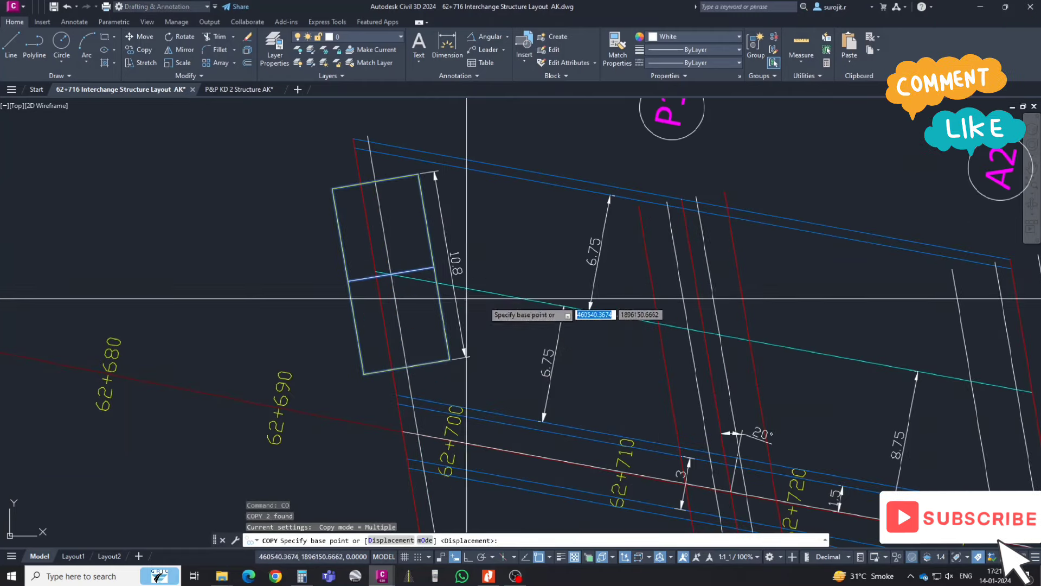
scroll(389, 271, "down", 2)
scroll(388, 268, "up", 3)
scroll(387, 267, "up", 2)
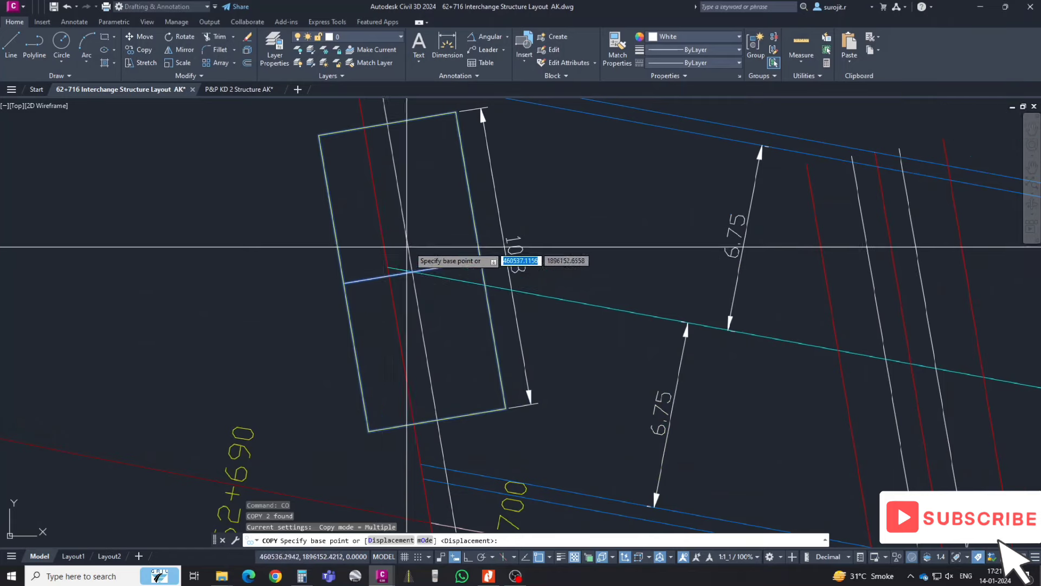
left_click(412, 272)
scroll(412, 271, "down", 3)
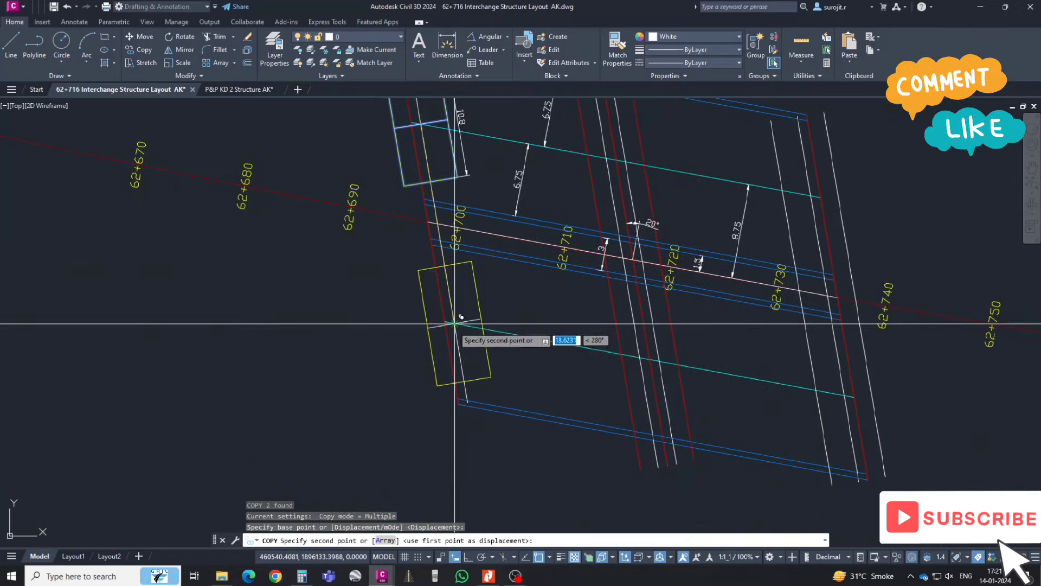
left_click(455, 324)
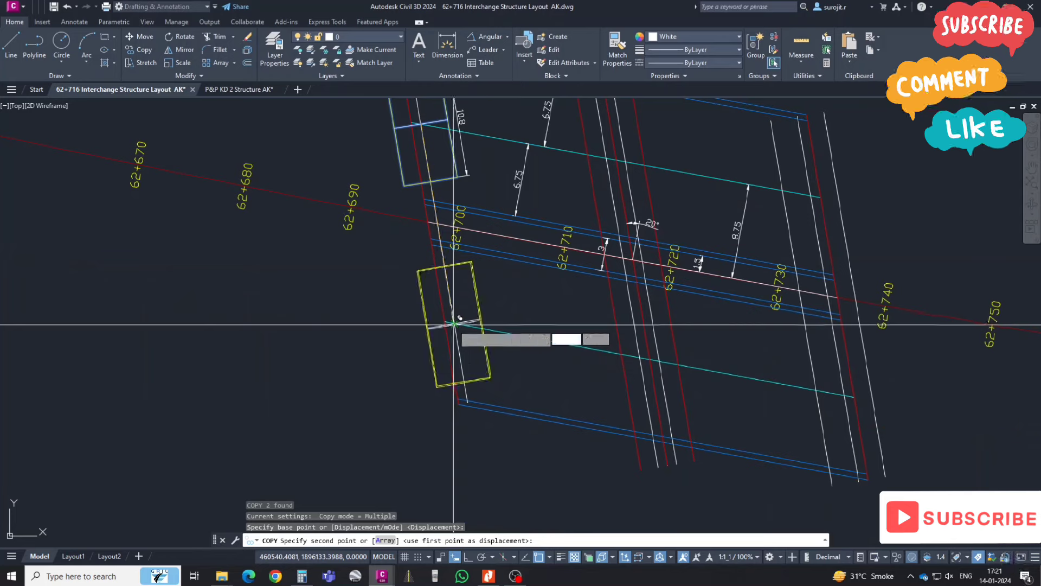
- Place further footing copies at the middle, upper middle and upper right supports
left_click(650, 359)
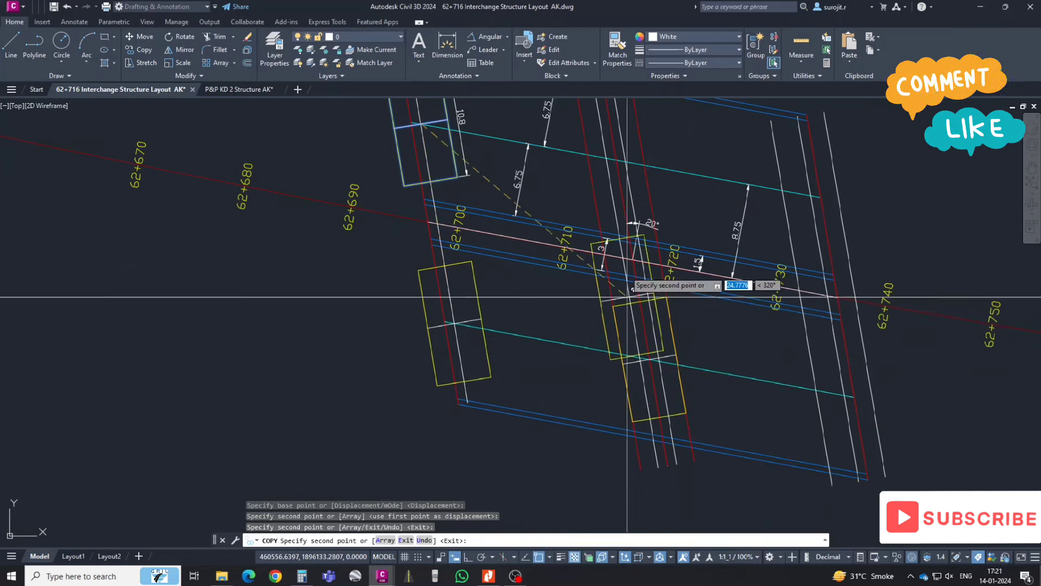
left_click(615, 159)
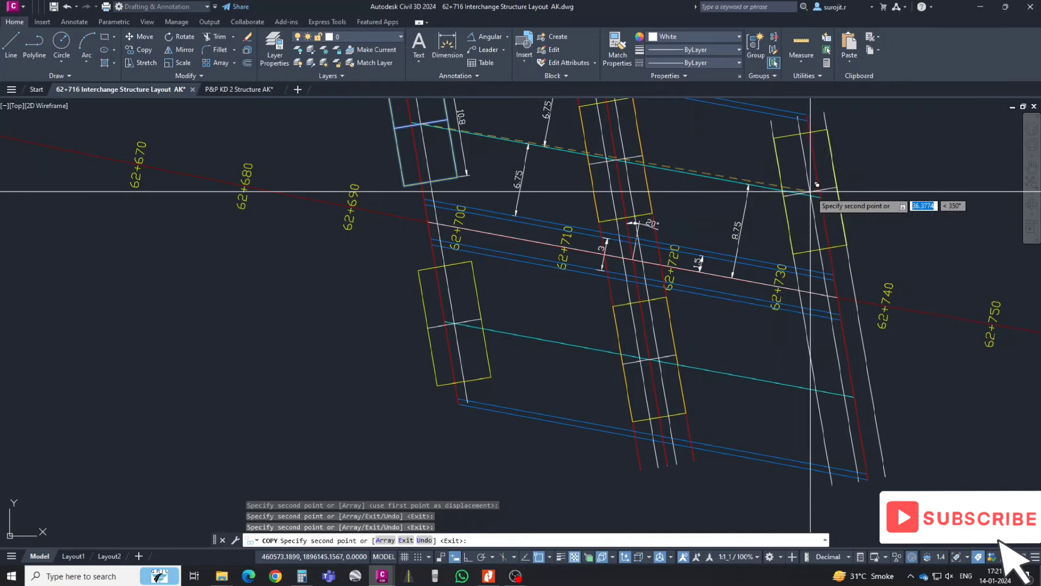
scroll(819, 201, "up", 5)
left_click(797, 213)
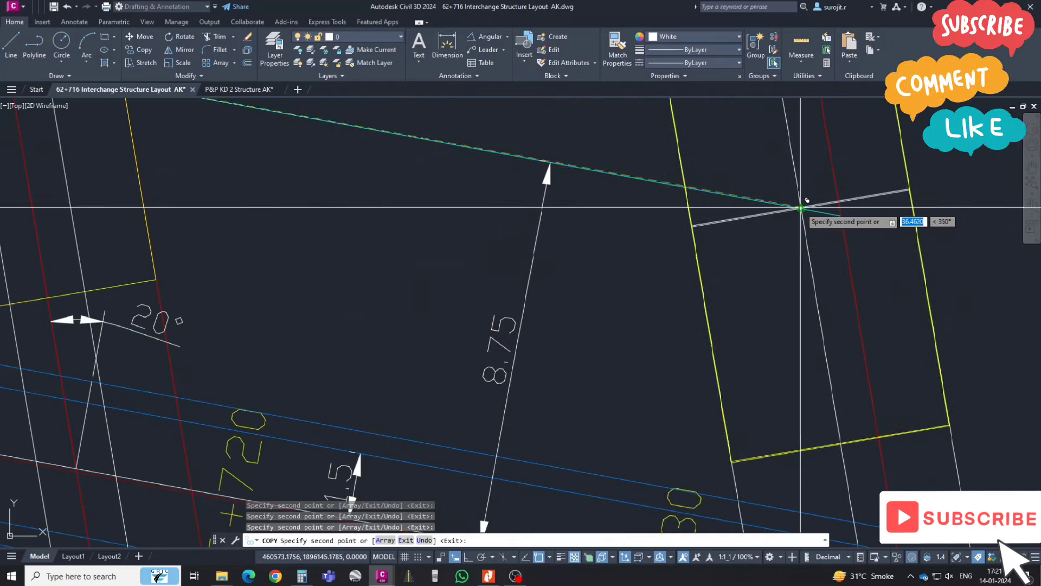
scroll(797, 213, "down", 3)
scroll(729, 230, "down", 2)
scroll(785, 428, "up", 2)
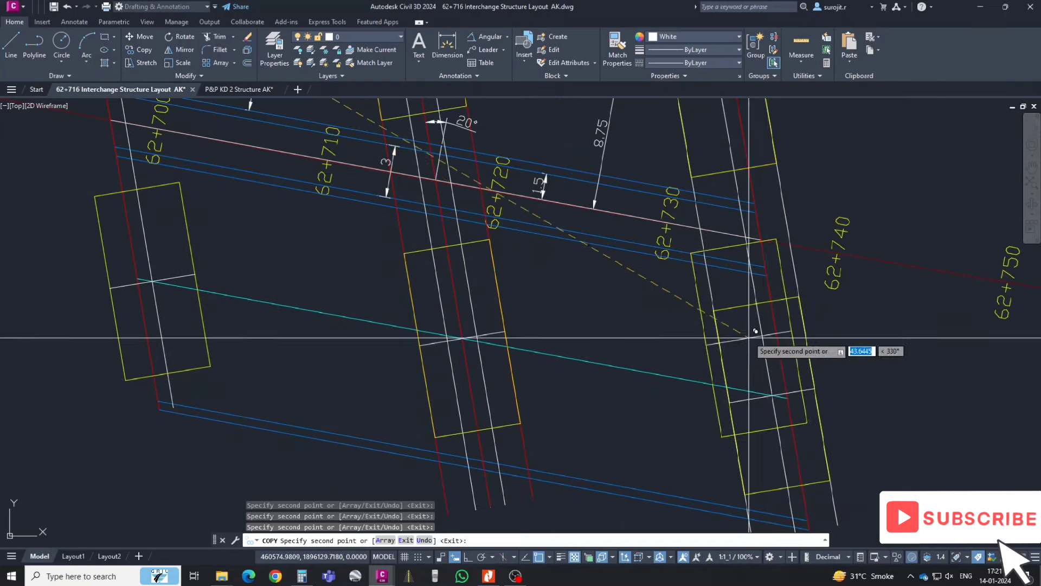
key("Escape")
- Delete the stray slanted white line
scroll(770, 401, "down", 3)
scroll(775, 396, "up", 3)
left_click(791, 373)
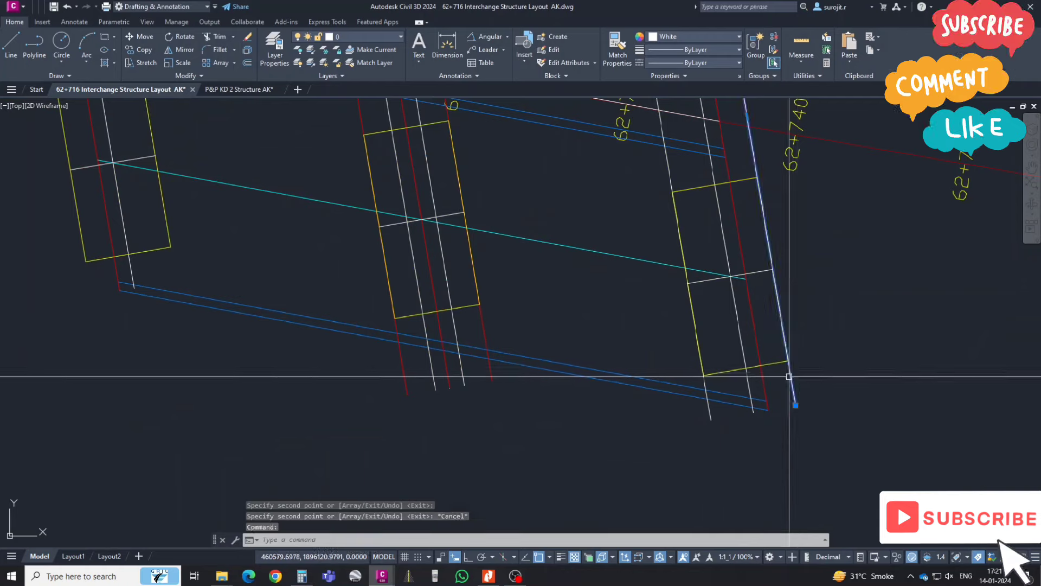
key("Delete")
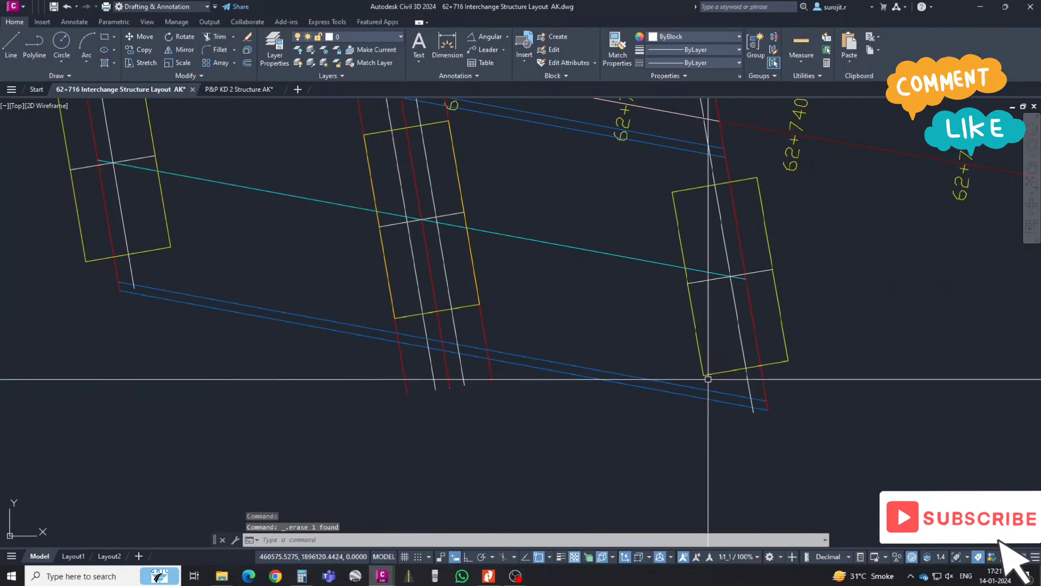
- Pan to review the footing layout, then restore down the AutoCAD window
middle_click_drag(470, 325, 551, 413)
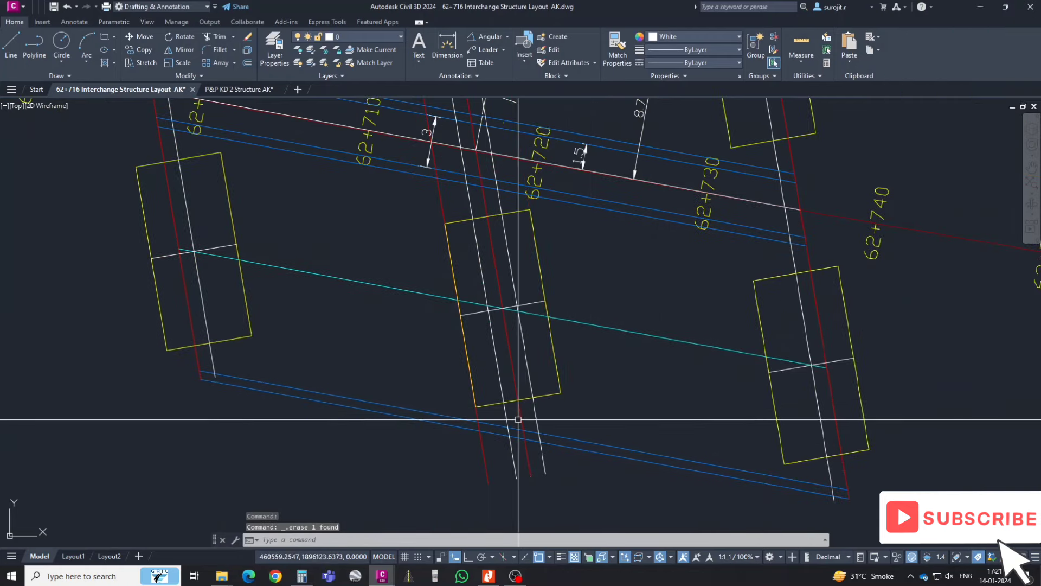
scroll(449, 252, "down", 5)
scroll(456, 234, "up", 5)
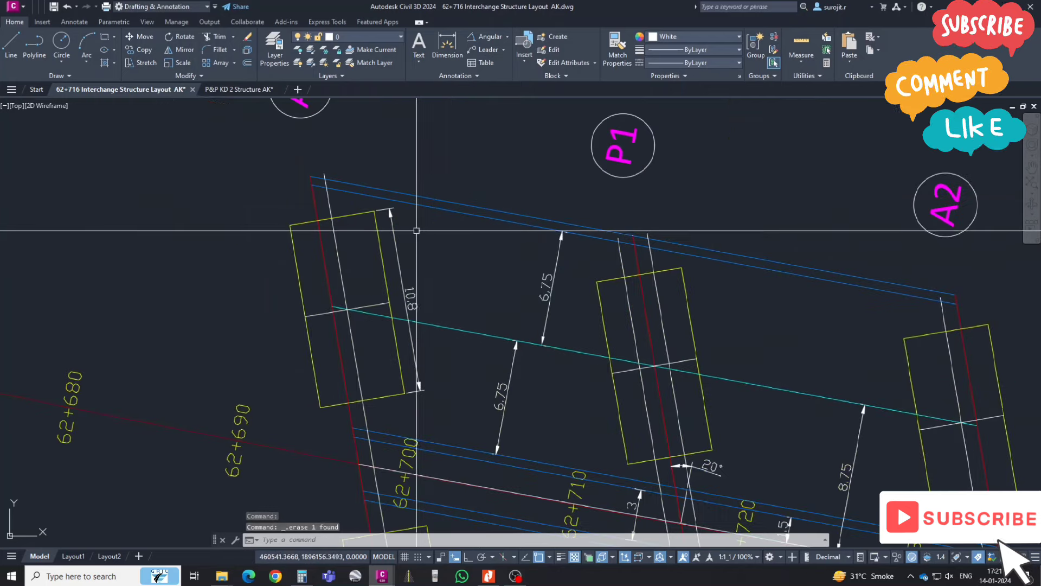
scroll(488, 230, "down", 5)
scroll(537, 214, "up", 3)
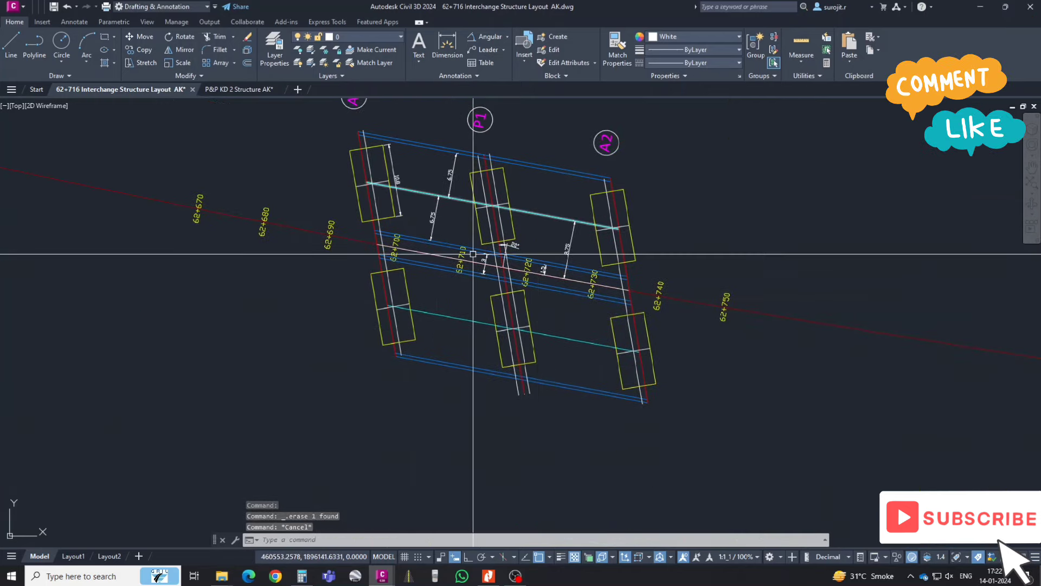
middle_click_drag(537, 214, 570, 273)
key("Escape")
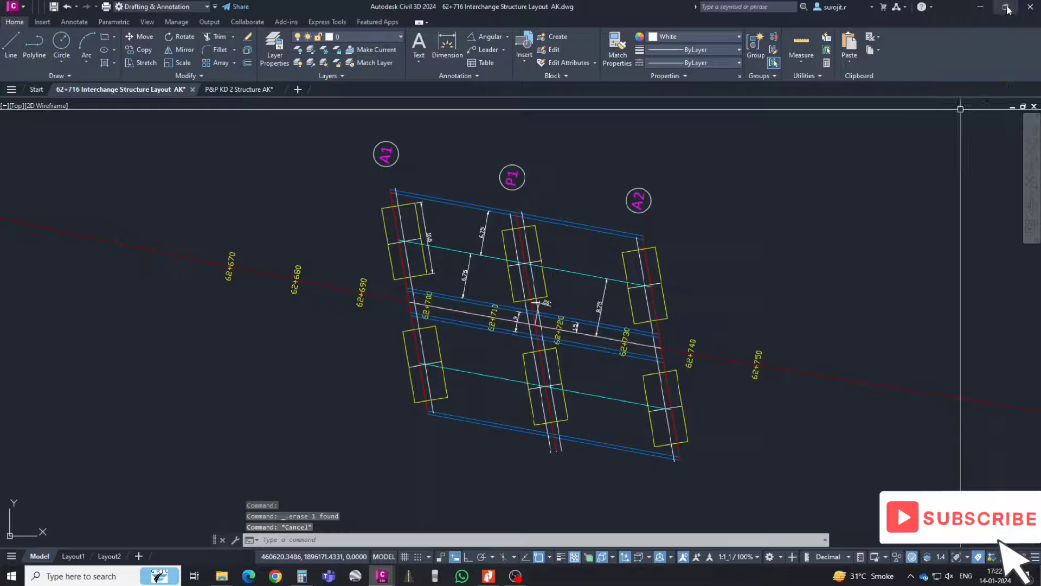
left_click(1007, 10)
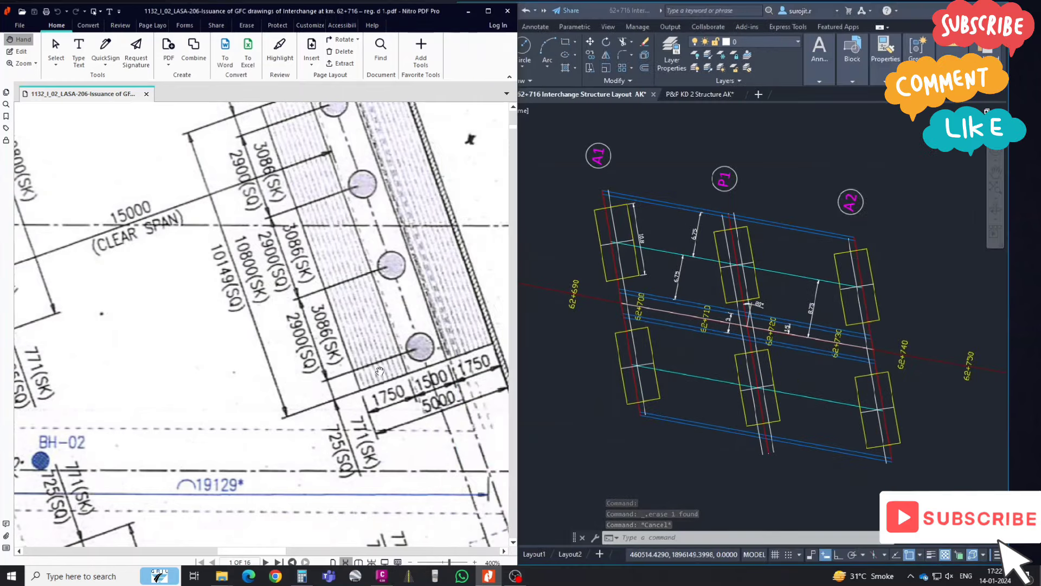
- Zoom in and out around page 1's longitudinal elevation and half plans
scroll(376, 371, "down", 2, "ctrl")
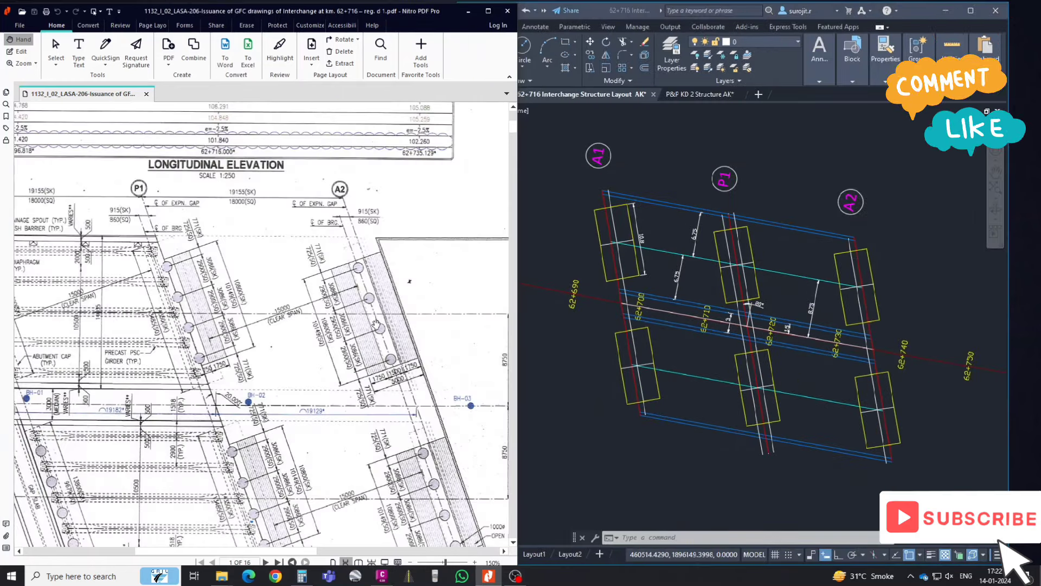
scroll(376, 325, "up", 1, "ctrl")
scroll(389, 287, "down", 1, "ctrl")
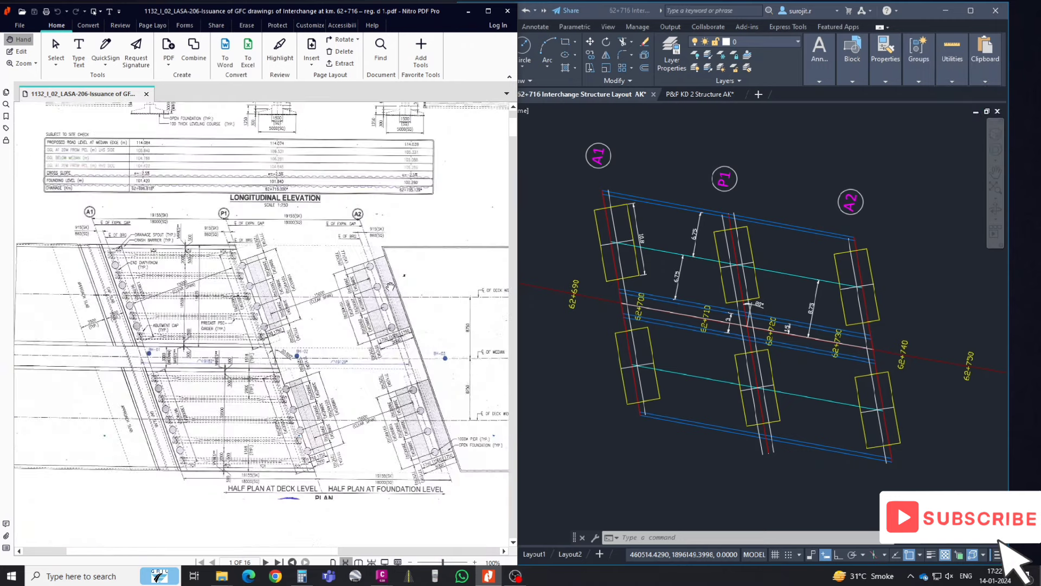
scroll(354, 301, "down", 1, "ctrl")
scroll(355, 301, "down", 1, "ctrl")
scroll(166, 197, "up", 1, "ctrl")
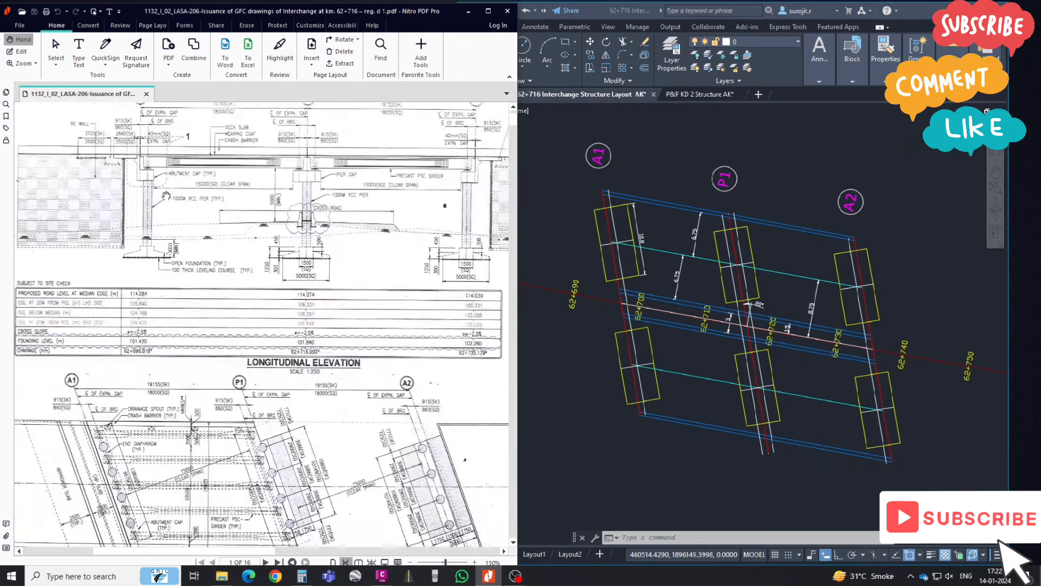
scroll(165, 195, "up", 1, "ctrl")
scroll(187, 195, "up", 1, "ctrl")
scroll(174, 266, "up", 2, "ctrl")
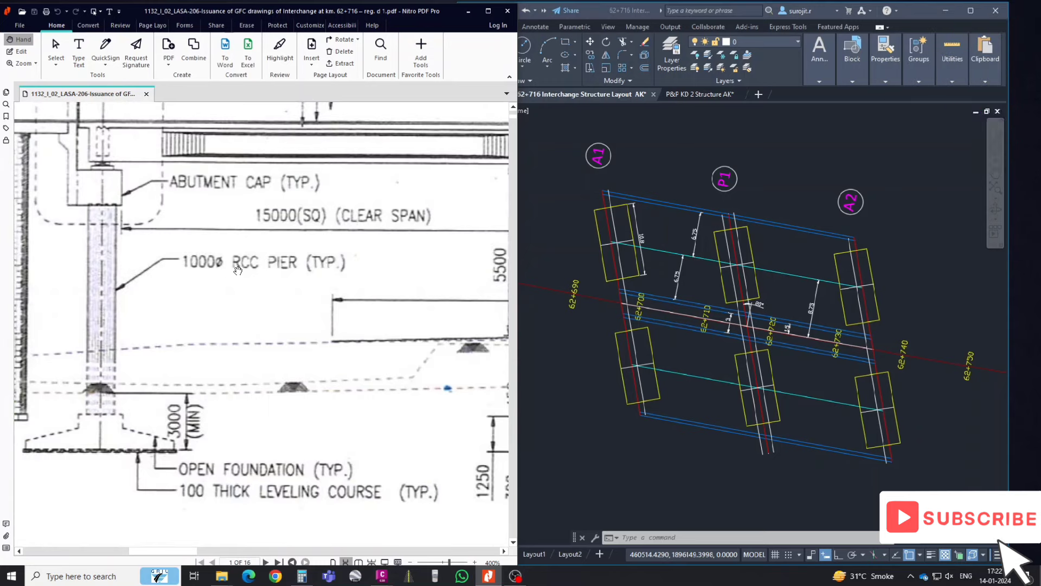
scroll(224, 269, "down", 5, "ctrl")
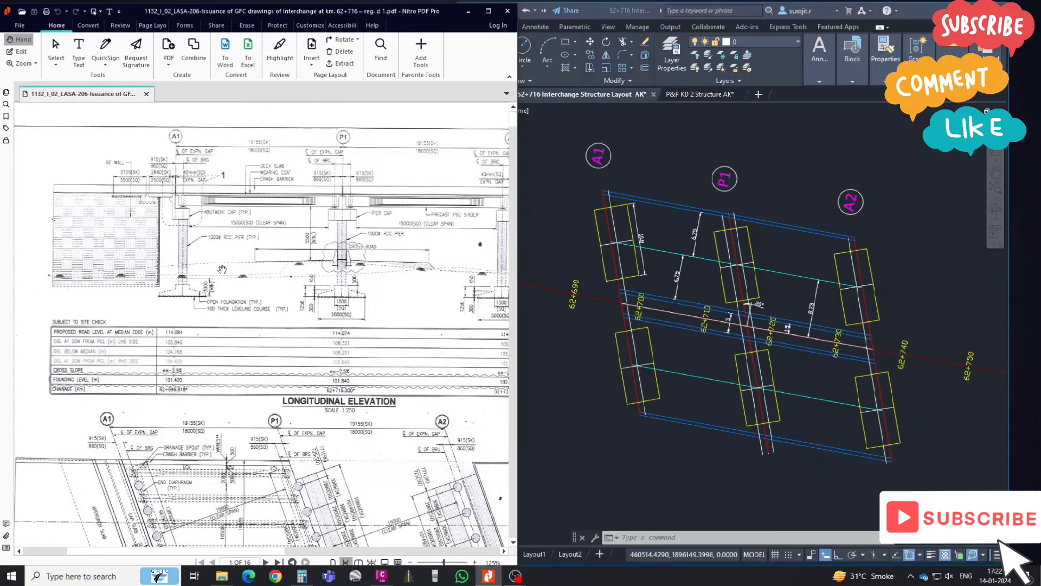
scroll(225, 279, "up", 1, "ctrl")
scroll(411, 398, "up", 2, "ctrl")
scroll(406, 370, "up", 1, "ctrl")
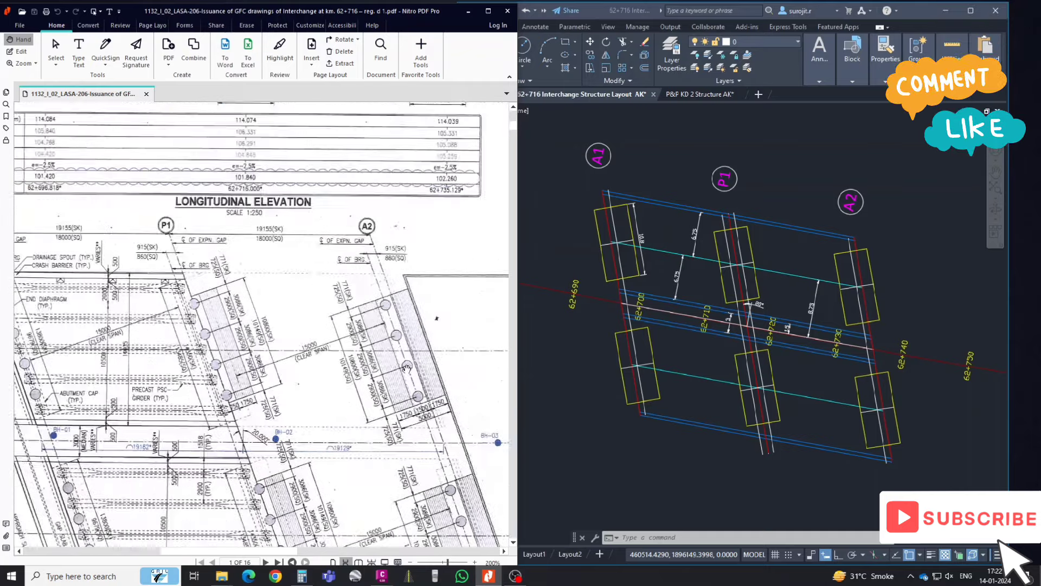
scroll(406, 369, "up", 1, "ctrl")
scroll(377, 356, "up", 2, "ctrl")
scroll(377, 356, "down", 2, "ctrl")
scroll(295, 297, "down", 2, "ctrl")
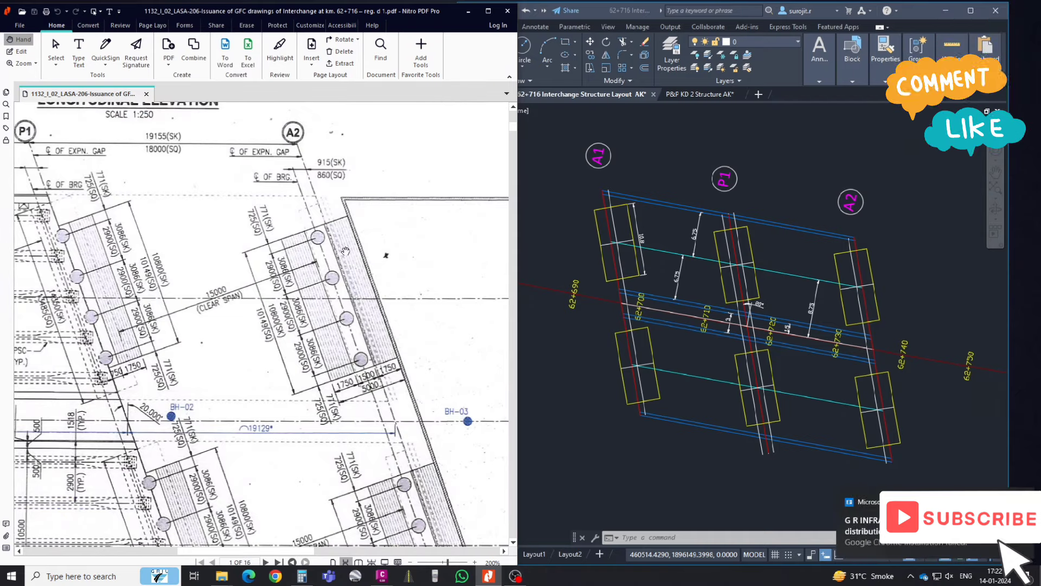
scroll(345, 251, "down", 2, "ctrl")
- Pan the elevation to support A1 and the approach slab, then scroll to page 2
left_click_drag(168, 256, 299, 253)
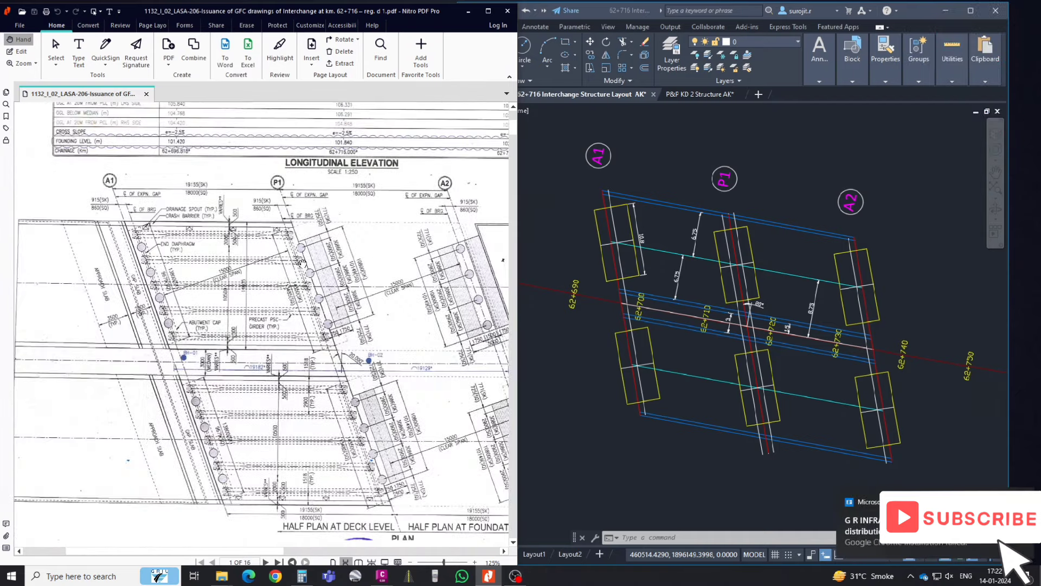
scroll(300, 253, "up", 2, "ctrl")
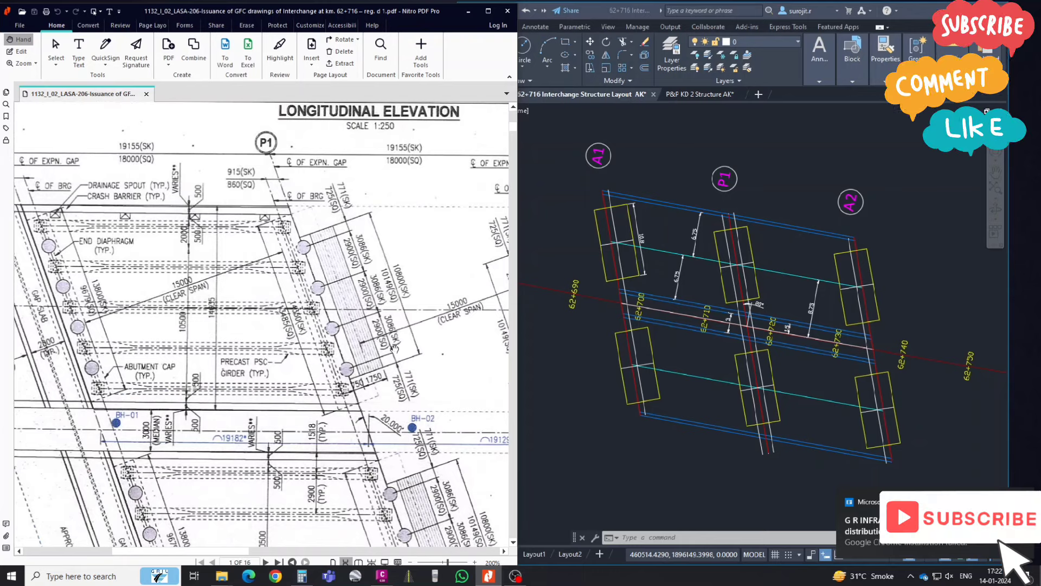
left_click_drag(293, 290, 419, 283)
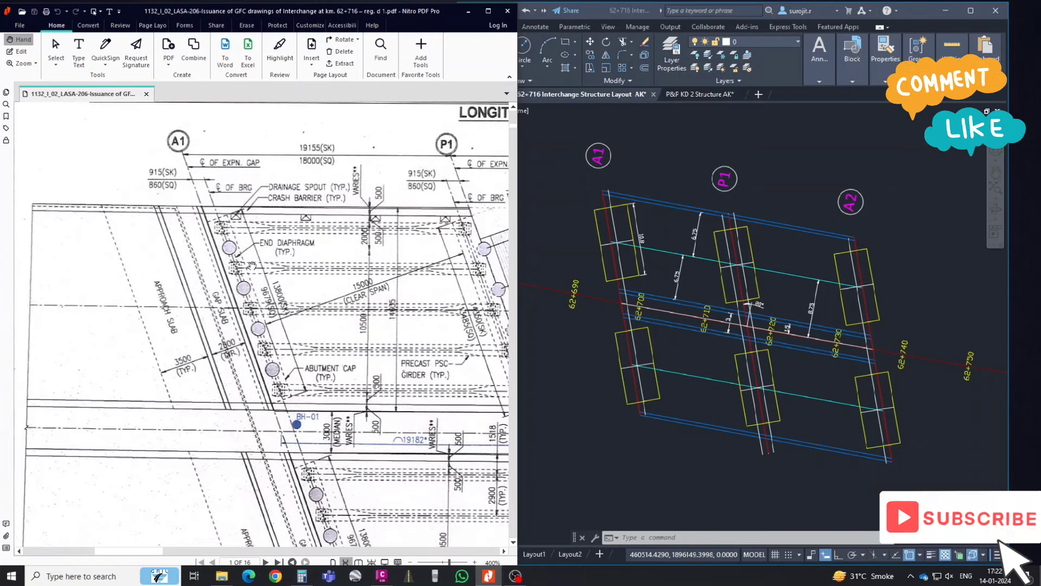
scroll(252, 266, "up", 3, "ctrl")
scroll(255, 269, "down", 1, "ctrl")
scroll(255, 269, "down", 5, "ctrl")
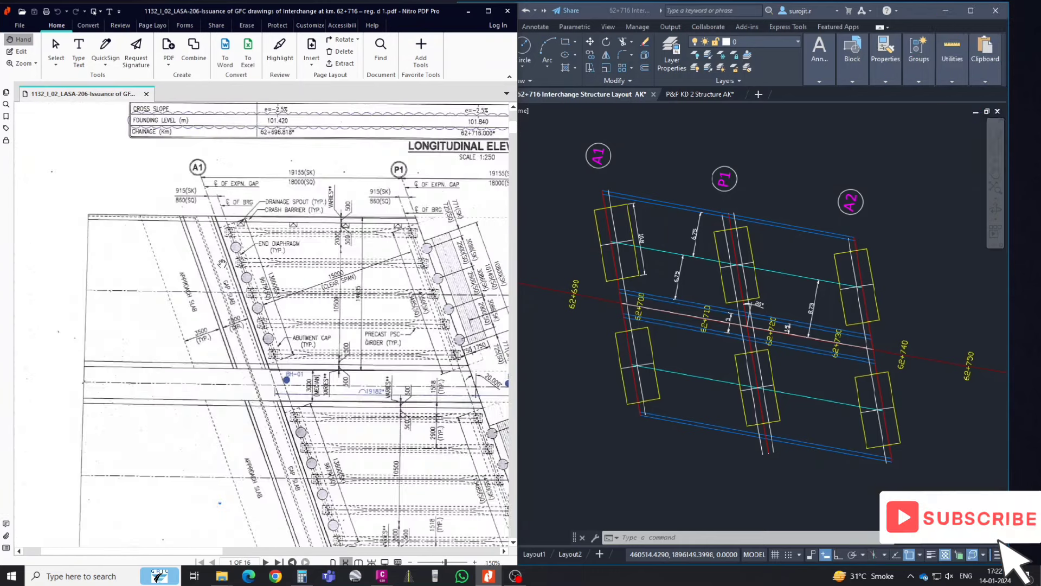
scroll(228, 265, "down", 3)
scroll(211, 265, "down", 3)
scroll(199, 264, "down", 3)
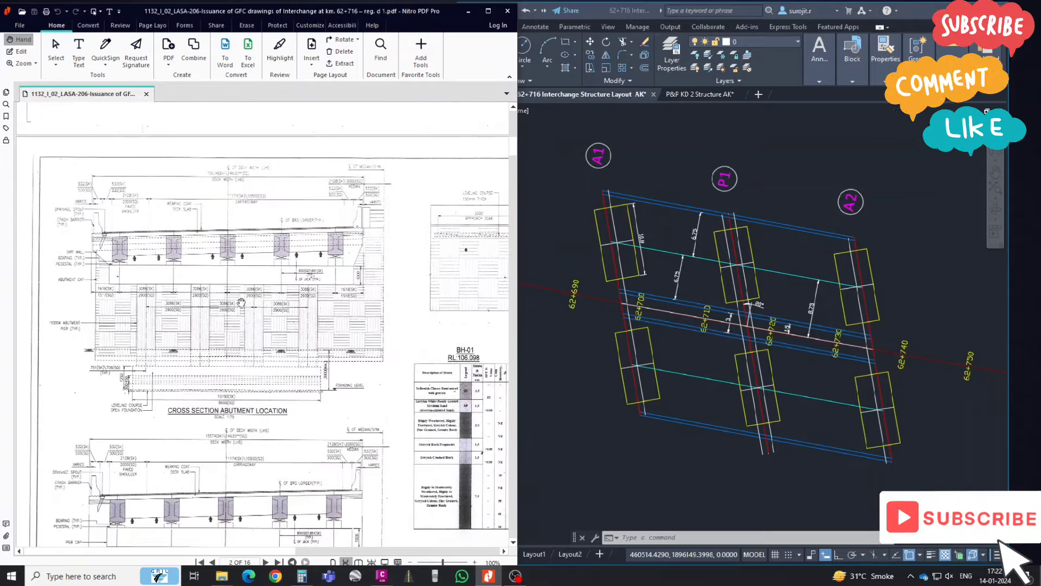
- Enlarge page 2's abutment cross-section in a maximized PDF window, centred on the 3086(SK)/2900(SQ) spacings
scroll(237, 313, "up", 1, "ctrl")
scroll(159, 299, "up", 1, "ctrl")
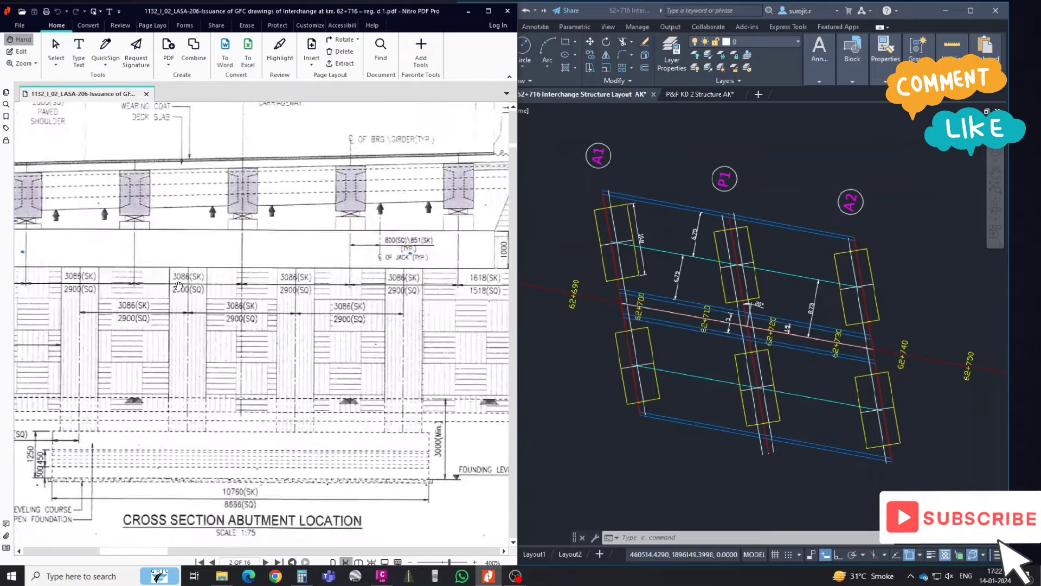
scroll(184, 279, "up", 2, "ctrl")
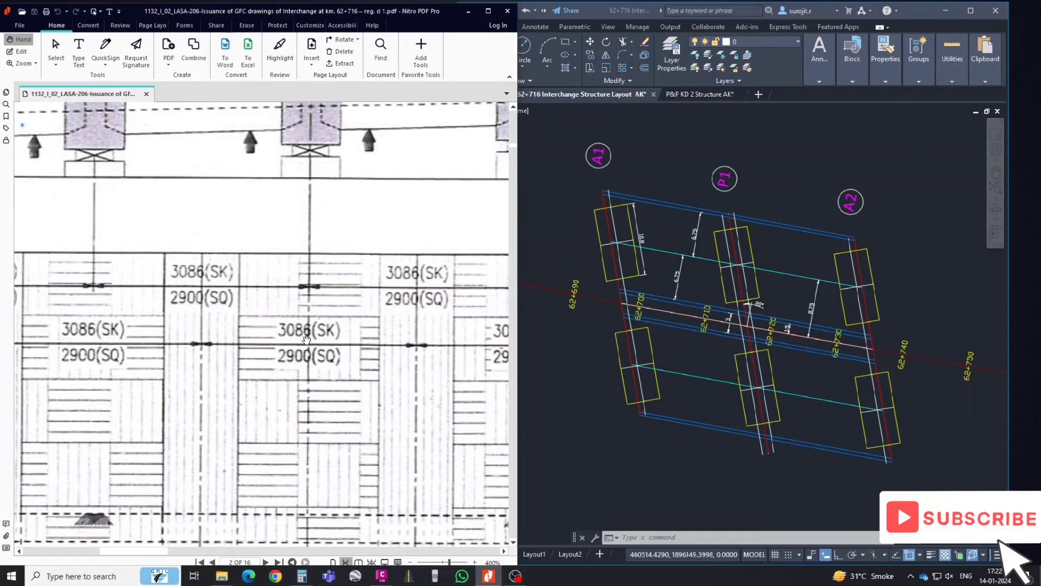
scroll(304, 340, "down", 3, "ctrl")
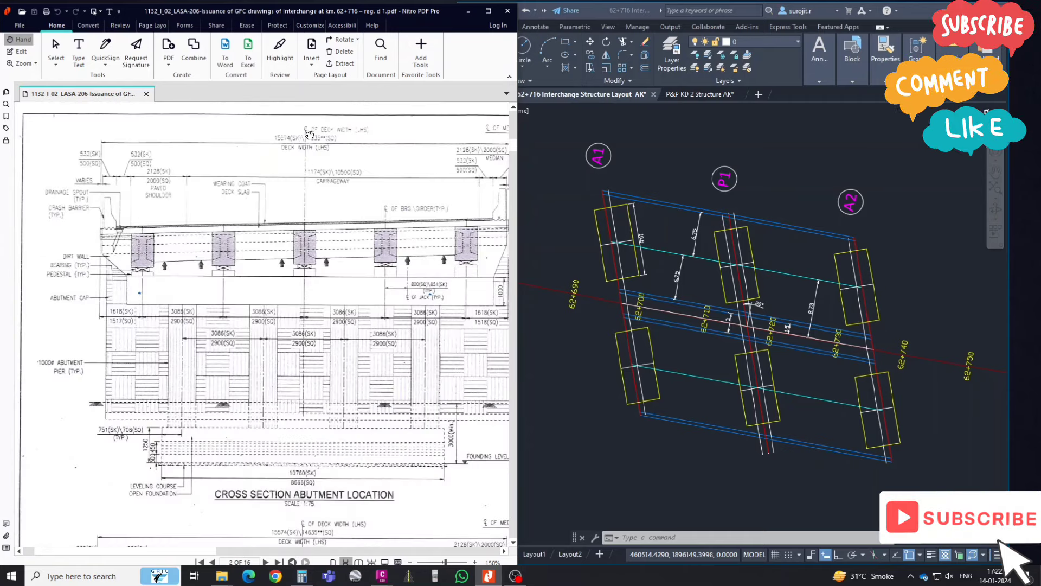
scroll(314, 134, "up", 1, "ctrl")
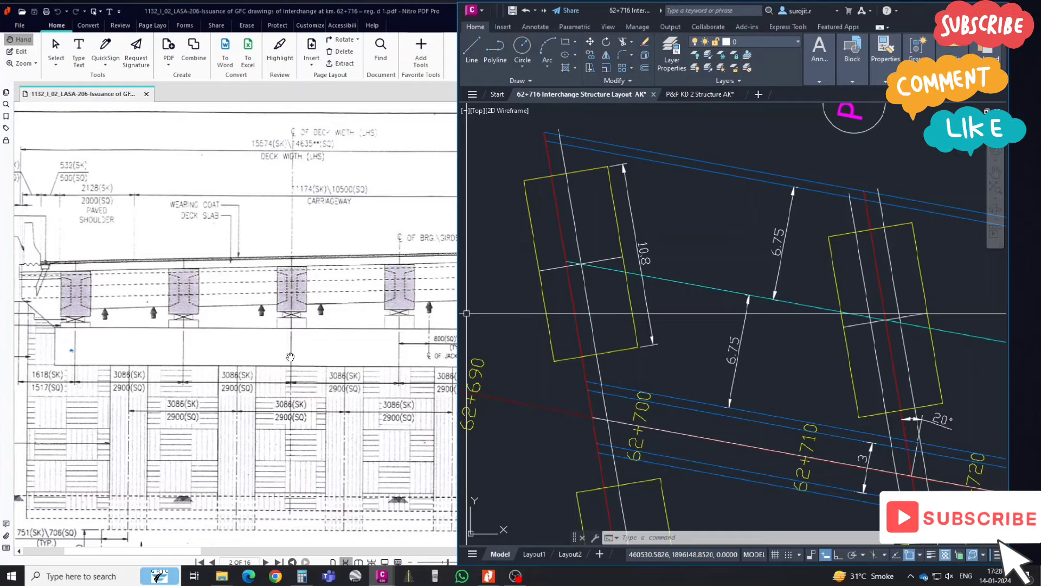
scroll(290, 356, "down", 2, "ctrl")
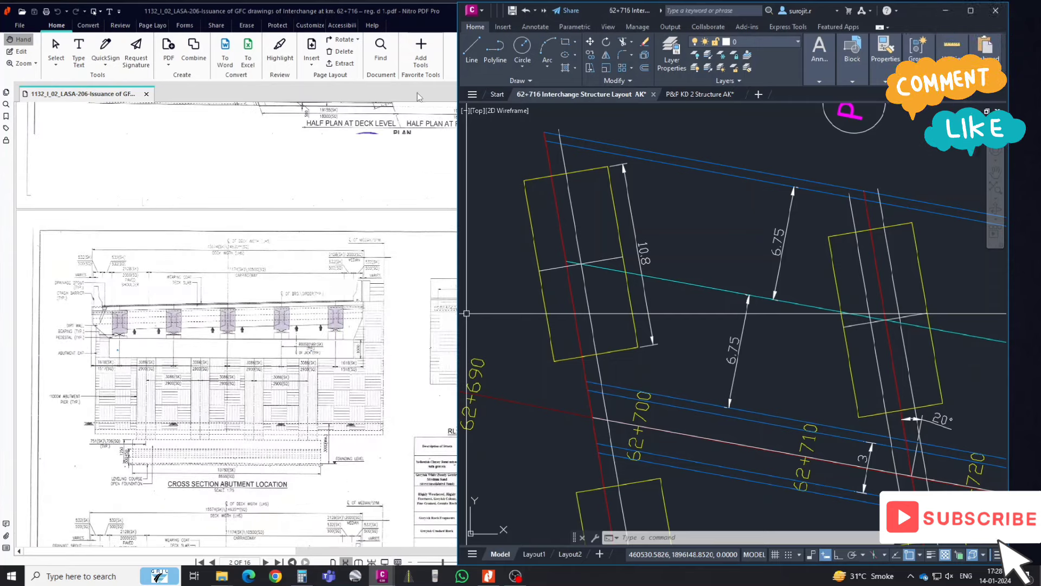
double_click(432, 16)
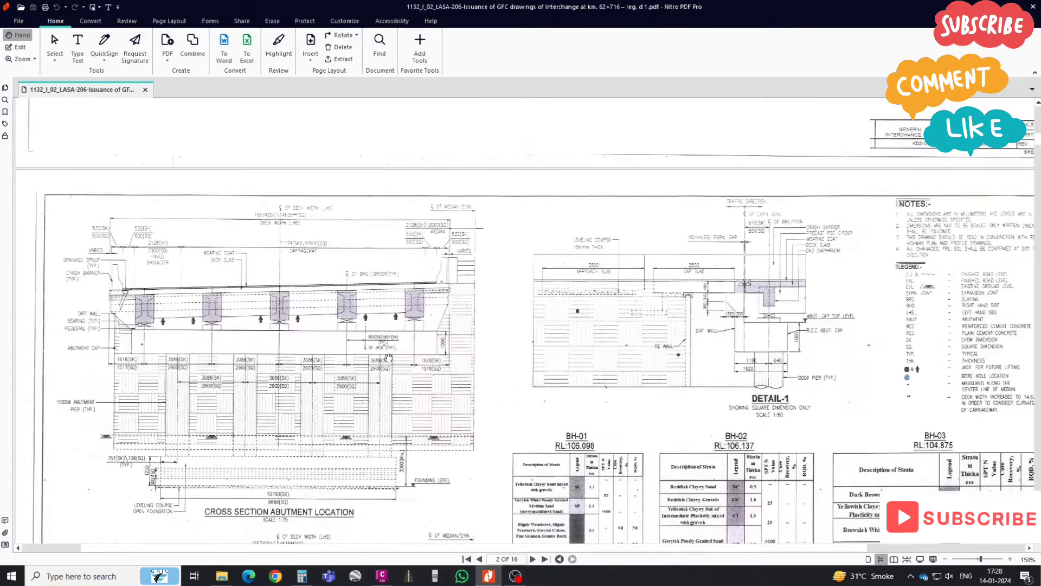
scroll(389, 357, "up", 1, "ctrl")
left_click_drag(318, 377, 437, 367)
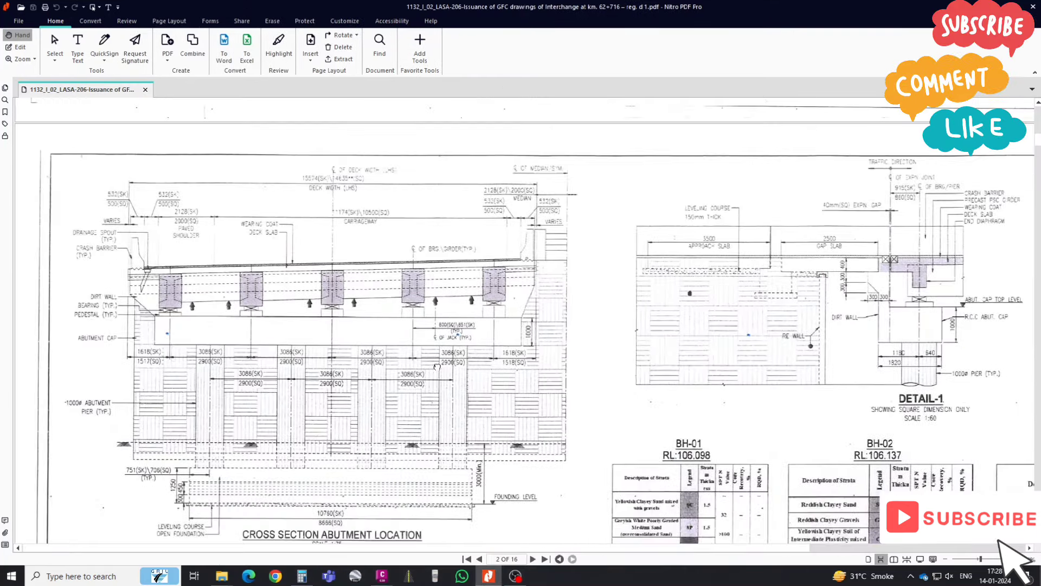
scroll(346, 360, "up", 1, "ctrl")
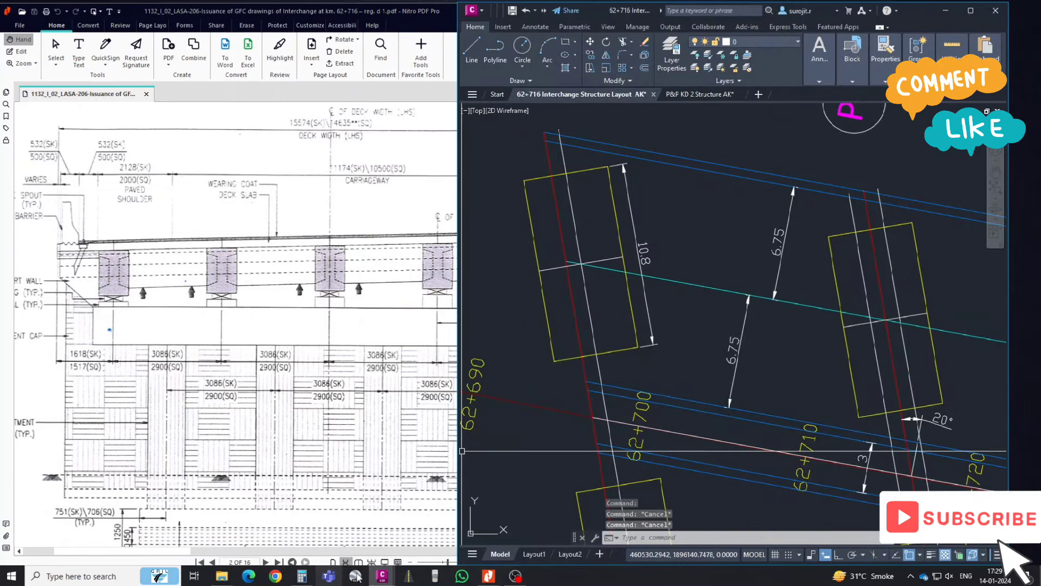
- Halve the pile spacing in a calculator and offset the cyan centreline 1.45 above itself
left_click(310, 579)
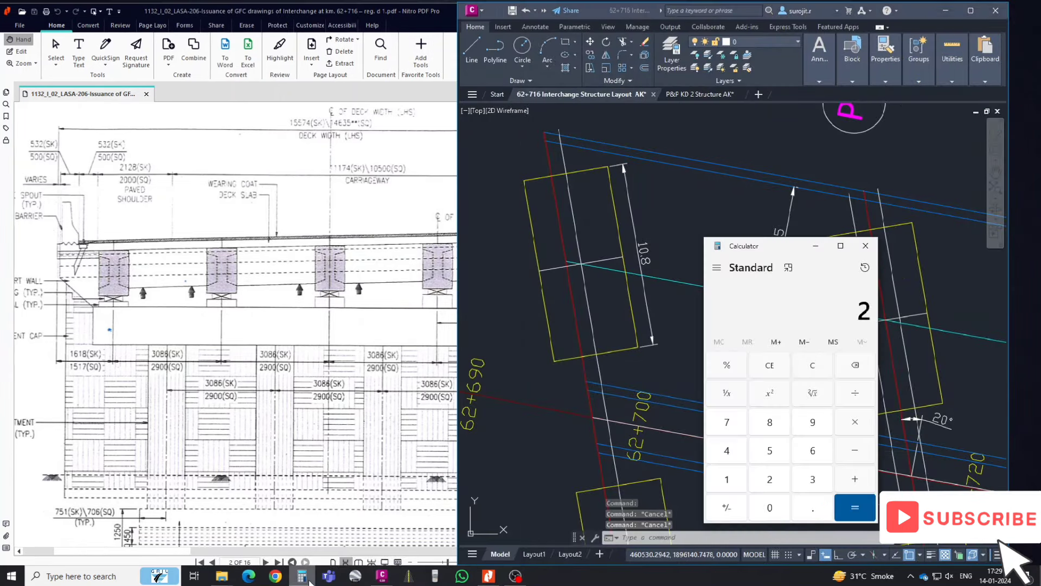
type(".9")
type("/")
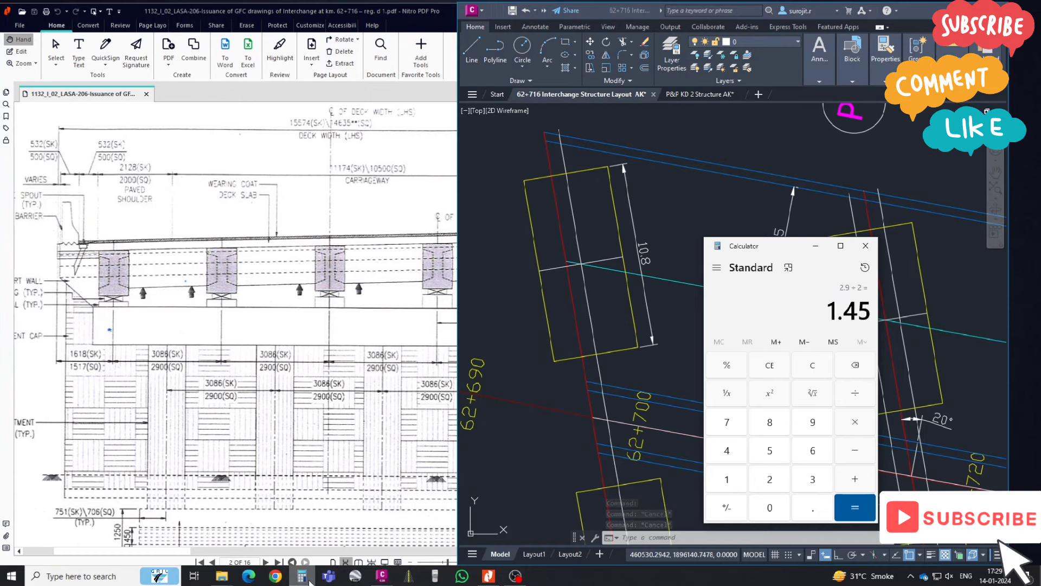
left_click(607, 300)
type("o")
key("Return")
type("1")
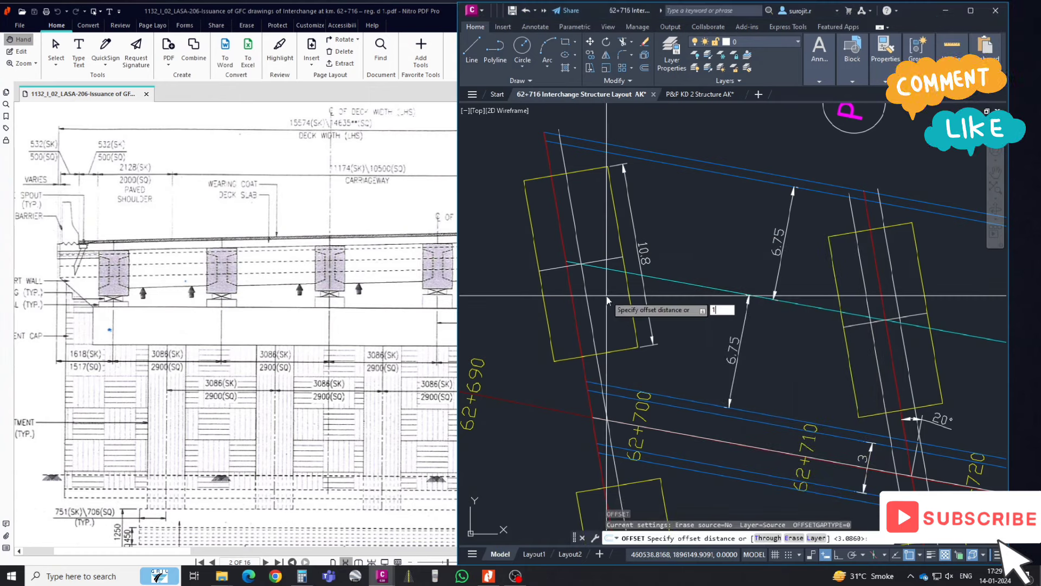
type(".45")
key("Return")
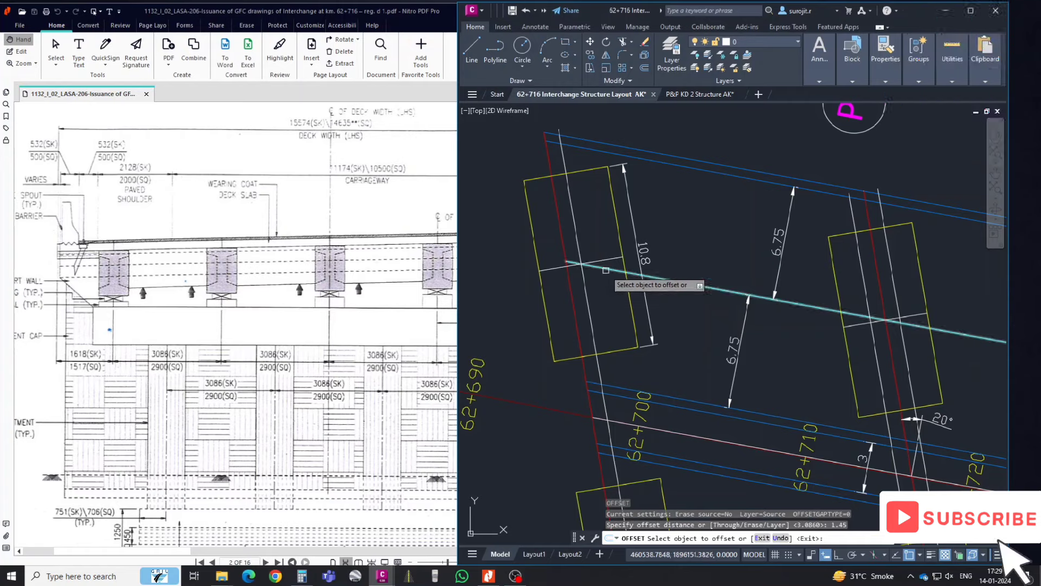
left_click(606, 270)
key("Escape")
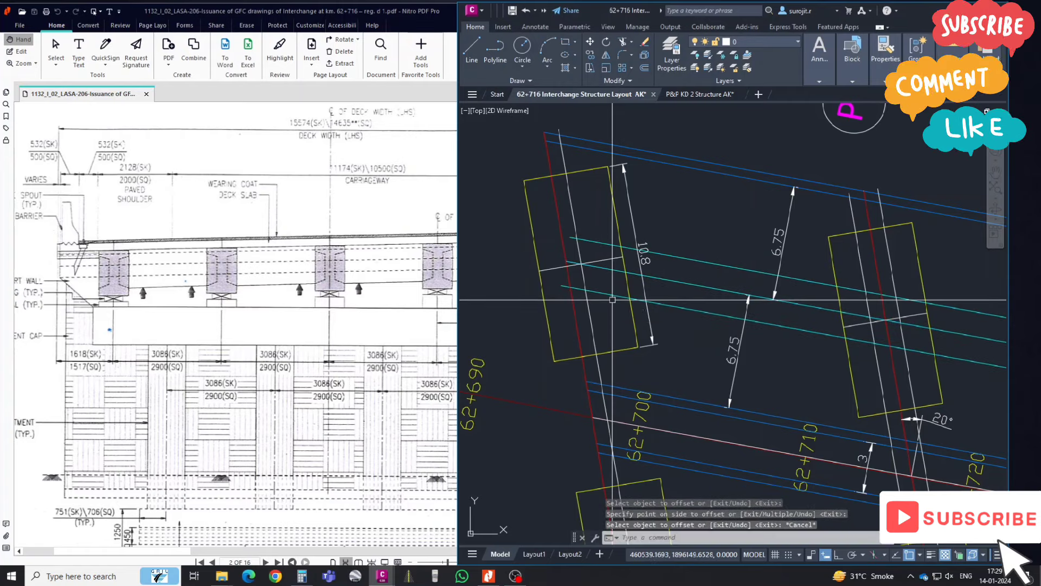
- Add a 3.086 aligned dimension across the left footing at 62+700
type("dal")
key("Return")
left_click(584, 290)
left_click(584, 245)
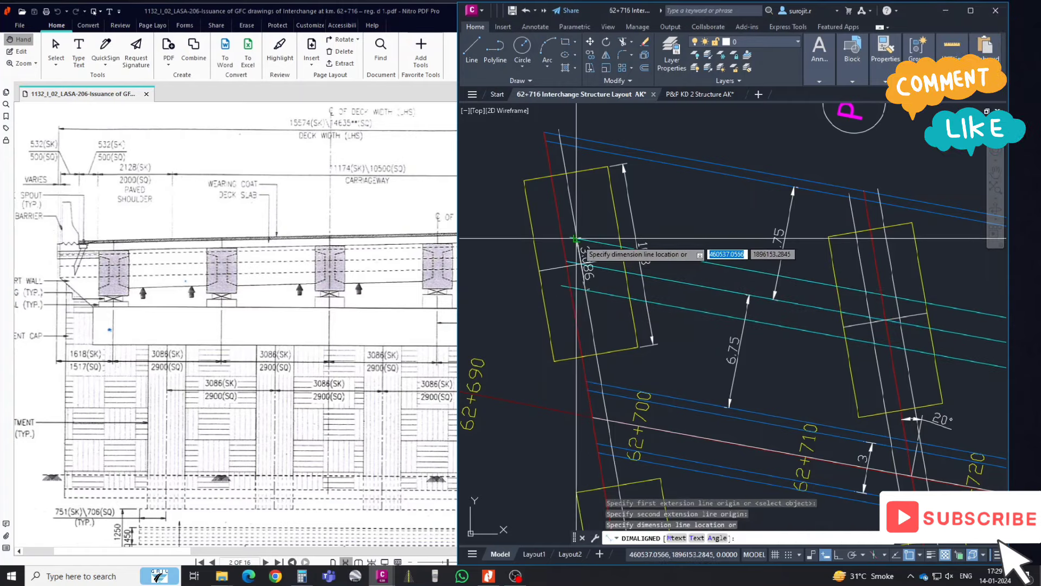
scroll(585, 252, "up", 4)
left_click(590, 256)
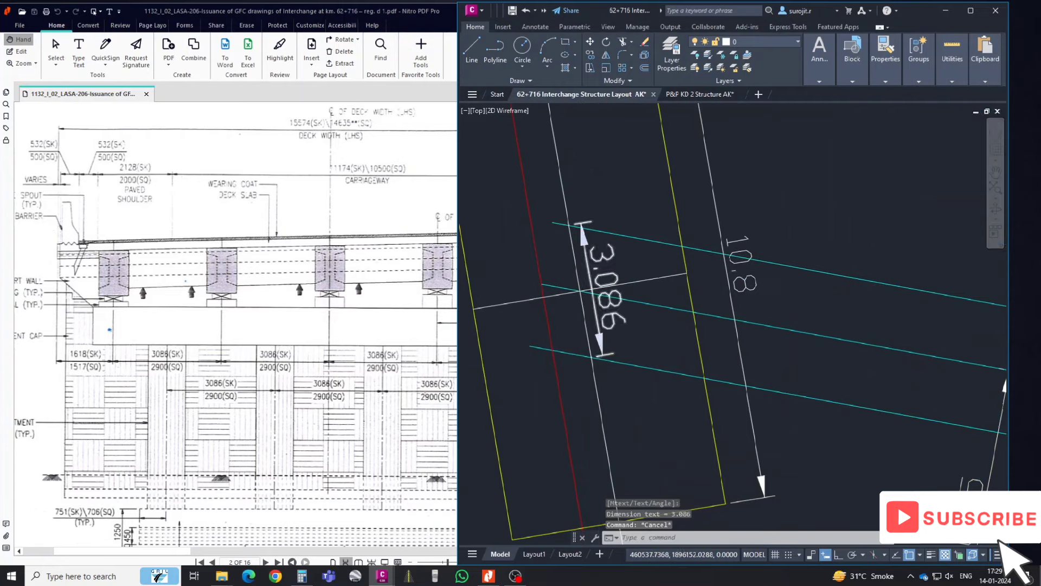
scroll(603, 253, "down", 4)
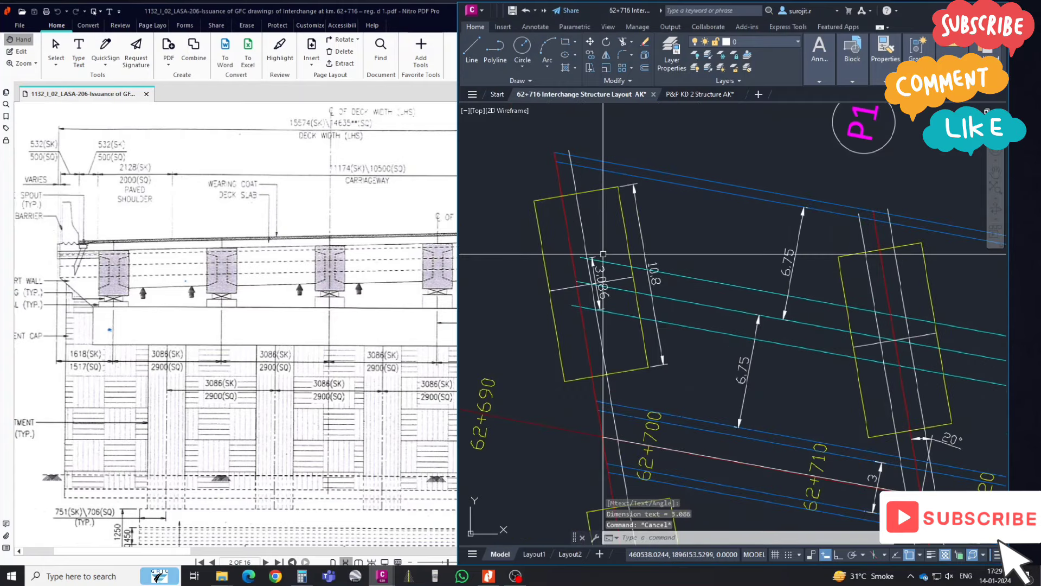
scroll(603, 253, "up", 2)
type("c")
key("Return")
- Draw two 3.086-radius construction circles centred on the pile line
scroll(577, 267, "up", 2)
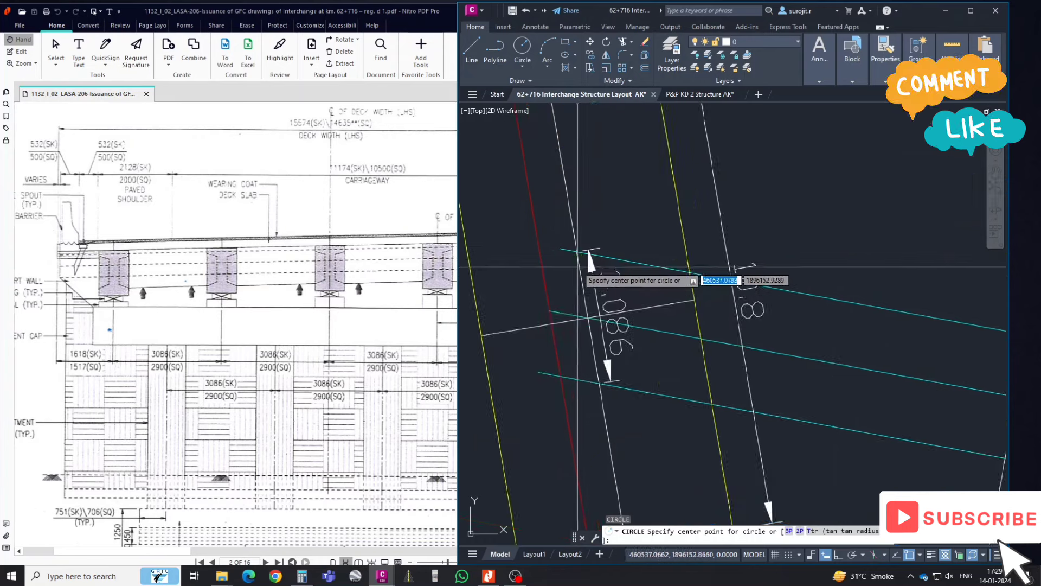
left_click(577, 252)
type("3.0")
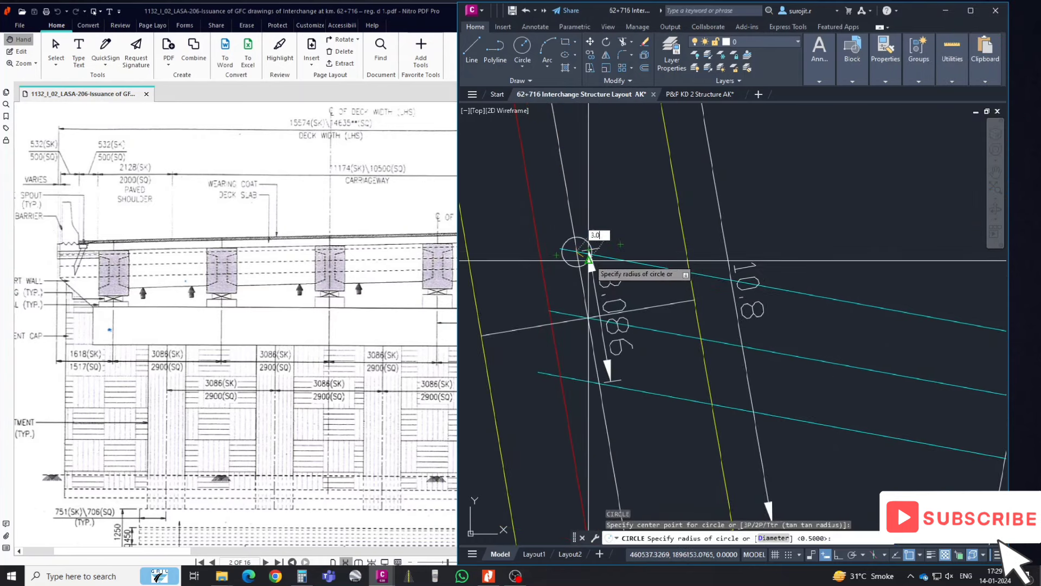
type("86")
key("Return")
scroll(597, 271, "up", 2)
scroll(608, 288, "down", 3)
scroll(619, 304, "down", 2)
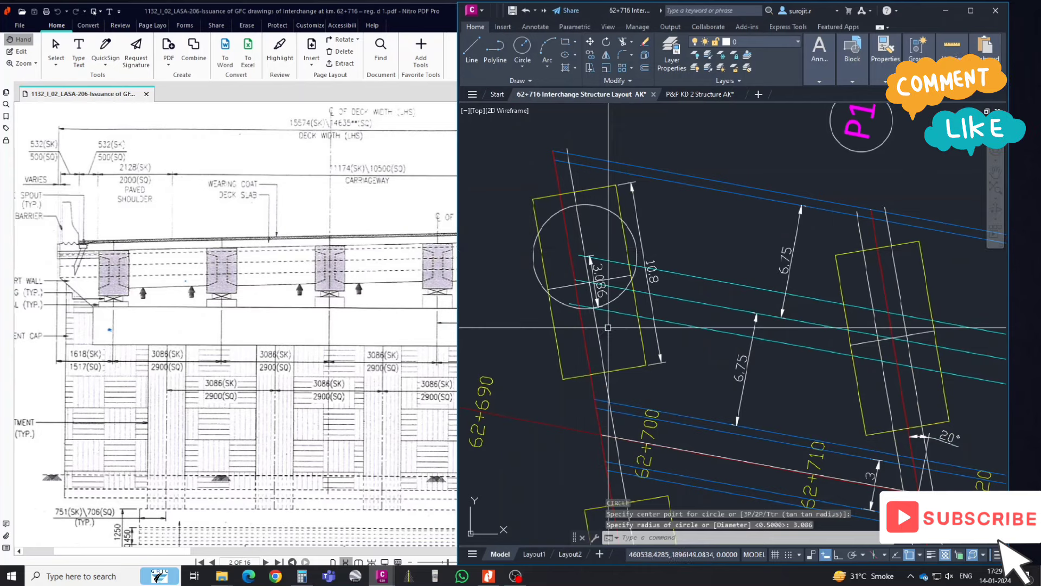
key("Return")
scroll(599, 317, "up", 3)
scroll(580, 295, "up", 3)
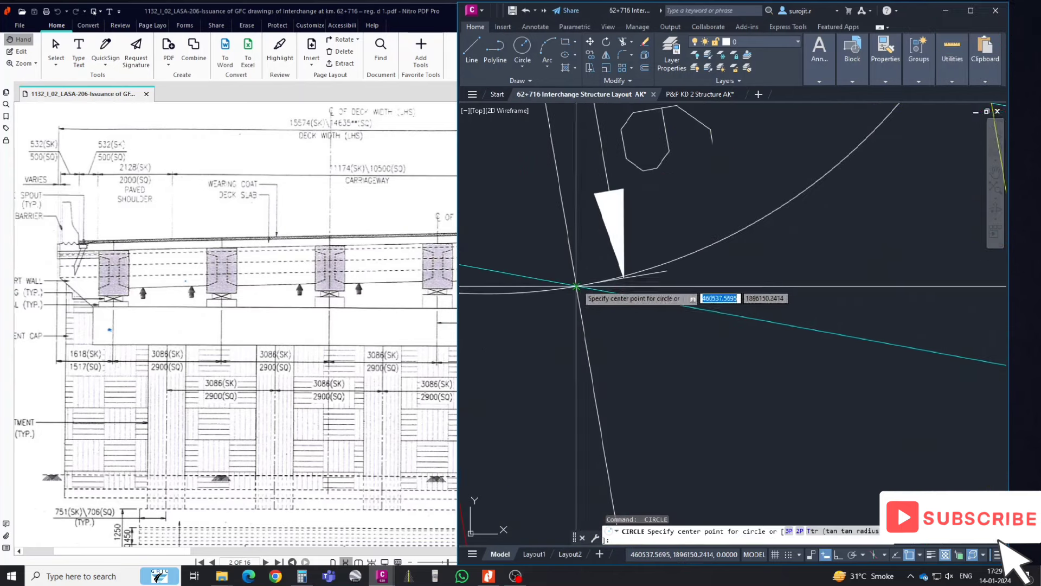
left_click(576, 286)
key("Return")
scroll(596, 294, "down", 3)
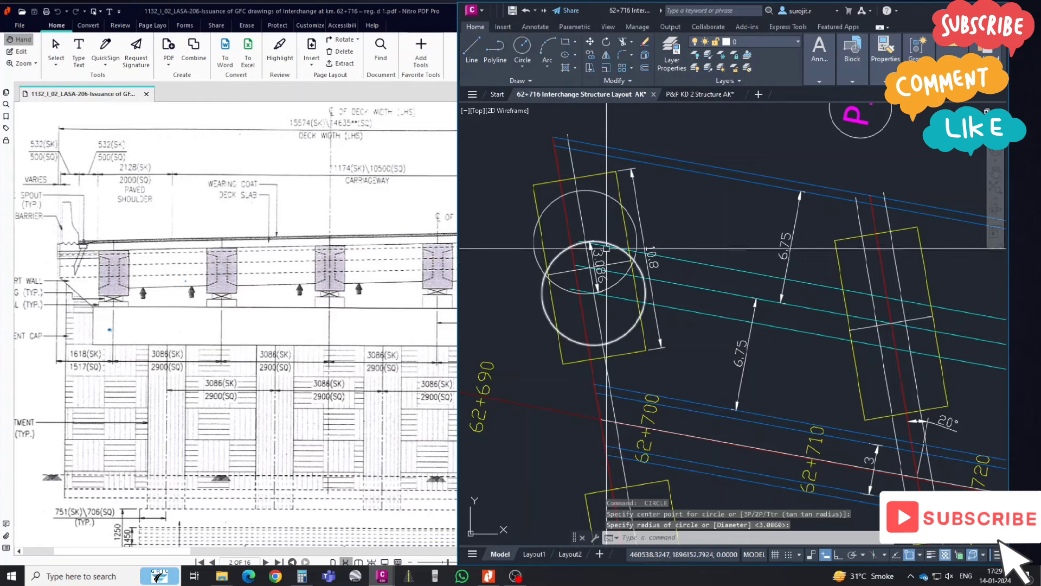
- Draw the first two 0.5-radius pile circles where the arcs meet the pile line
key("Return")
scroll(586, 206, "up", 3)
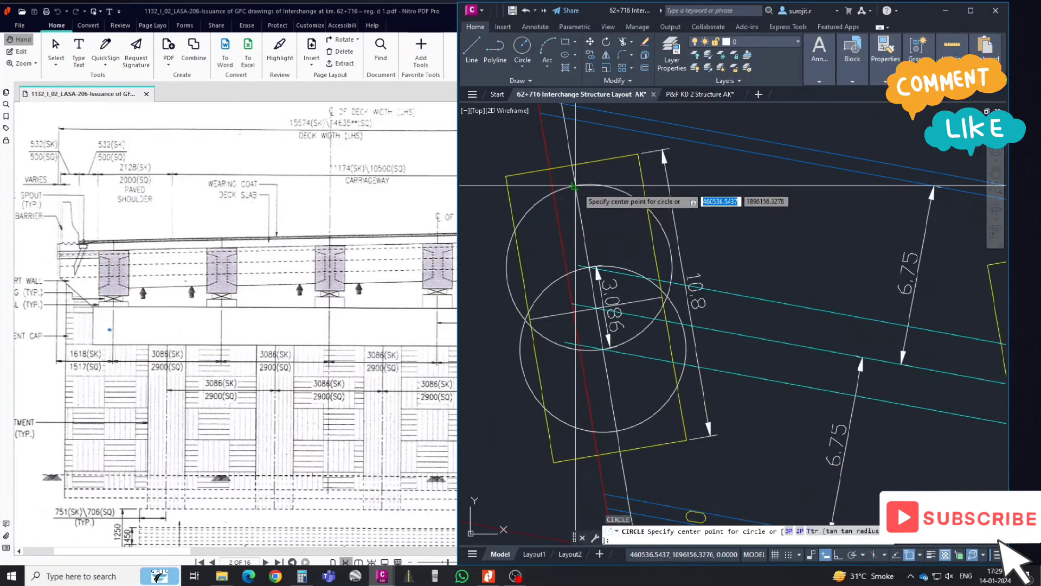
scroll(576, 186, "up", 3)
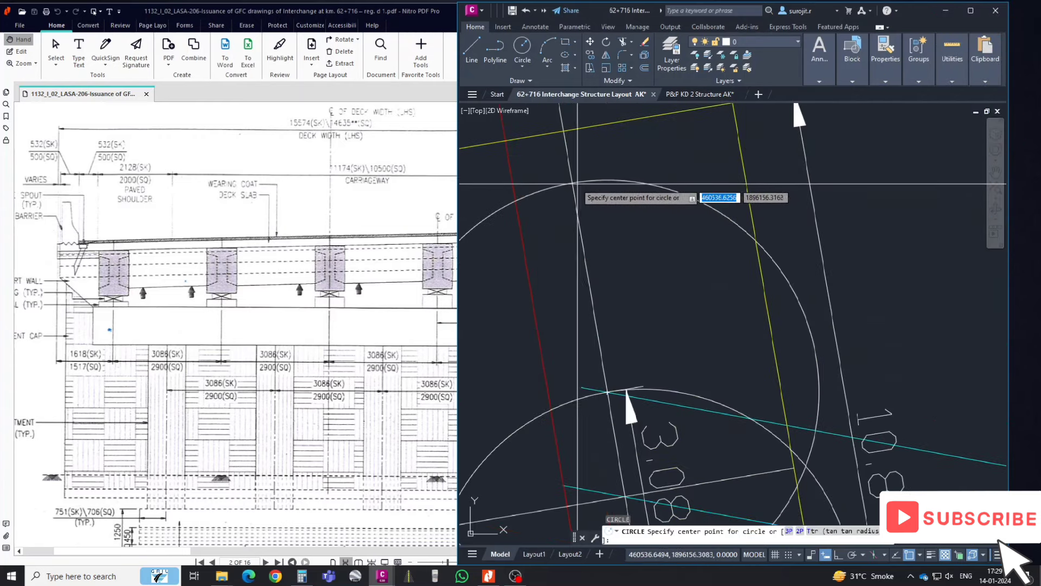
left_click(572, 184)
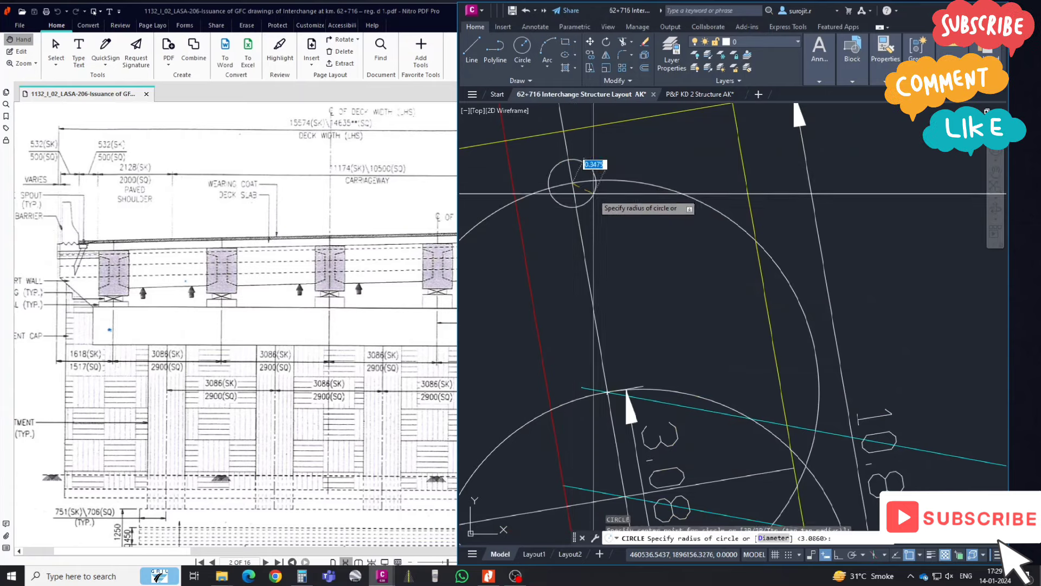
type("0.5")
key("Return")
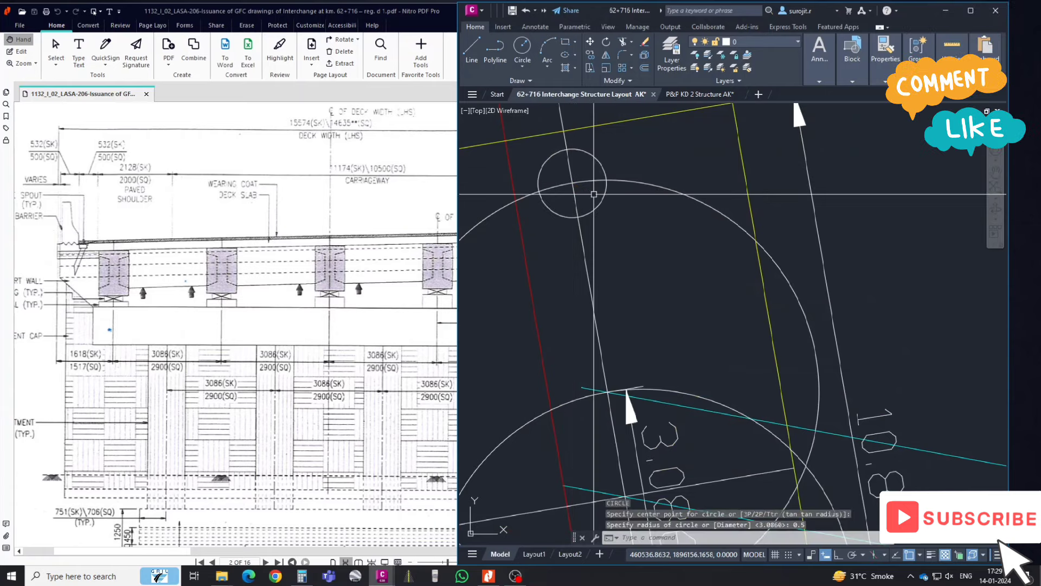
scroll(594, 194, "down", 3)
key("Return")
left_click(614, 344)
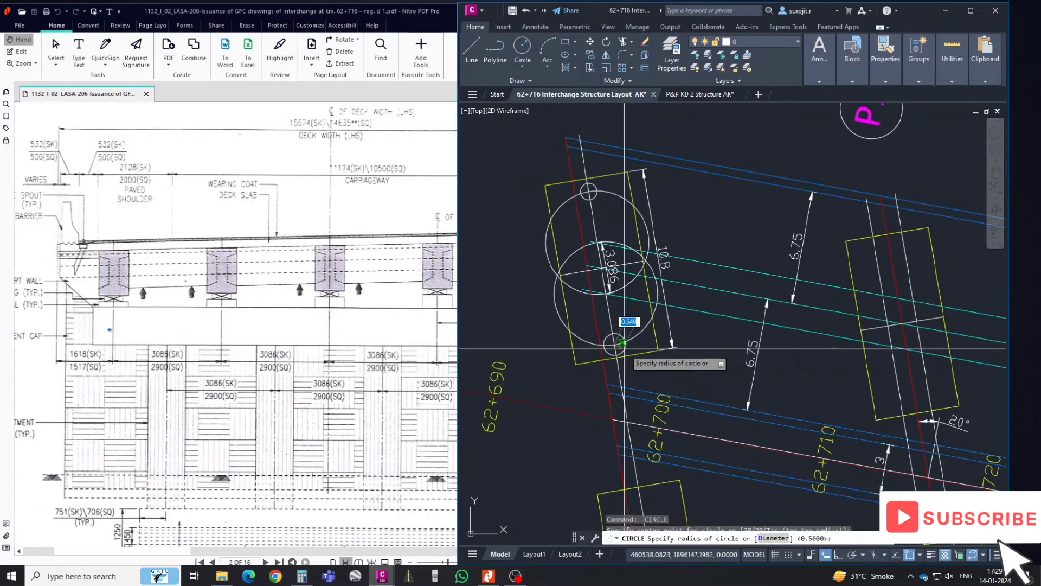
type(".5")
key("Return")
- Draw two more 0.5-radius pile circles and delete one large construction circle
scroll(616, 308, "up", 2)
key("Return")
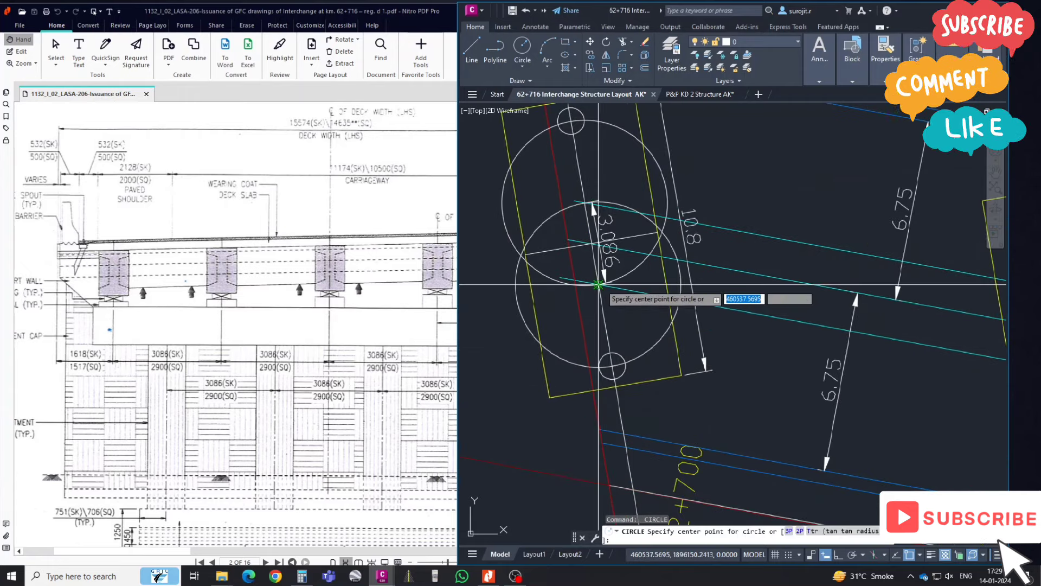
left_click(598, 284)
type(".5")
key("Return")
key("Return")
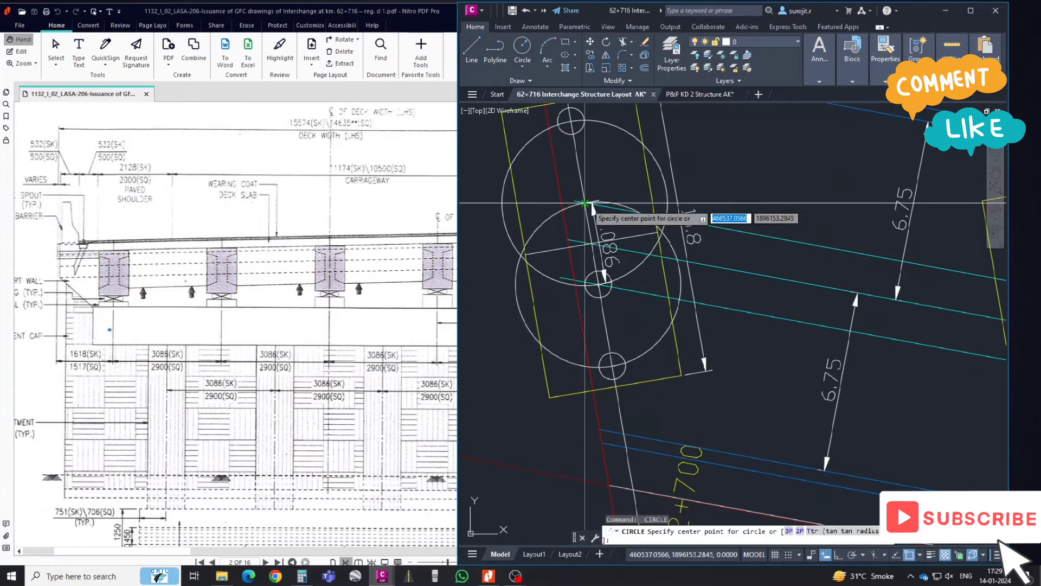
left_click(585, 203)
key("Return")
left_click(632, 208)
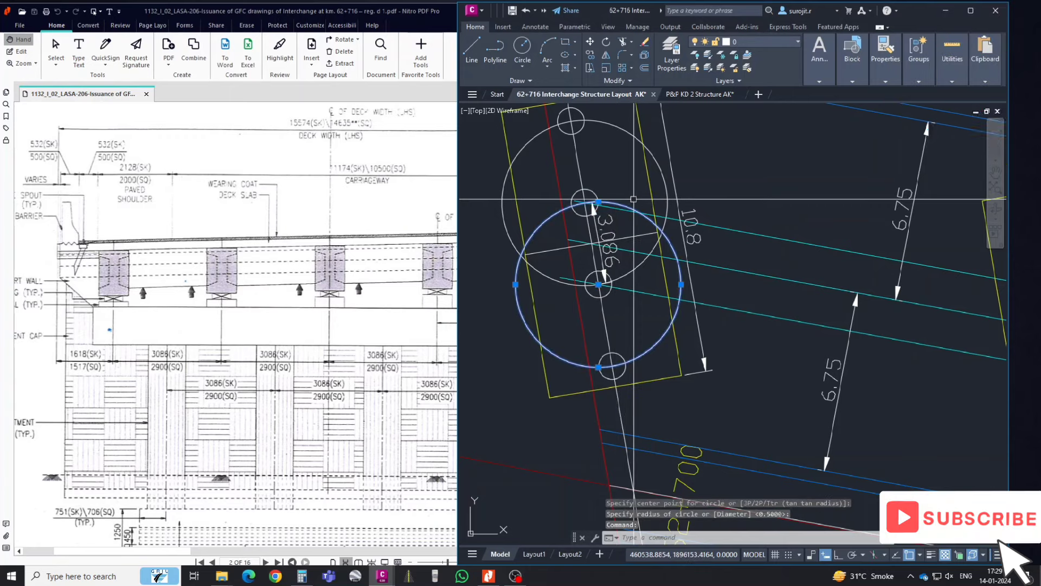
key("Delete")
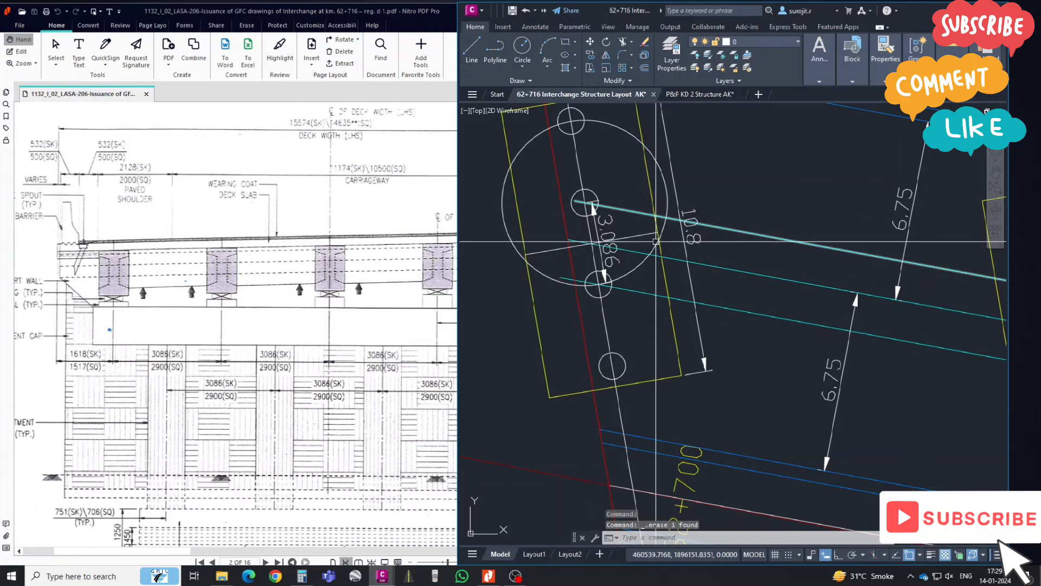
- Dimension the 2.9 spacing from the pile to the next cyan line, then return to the PDF
type("dal")
key("Return")
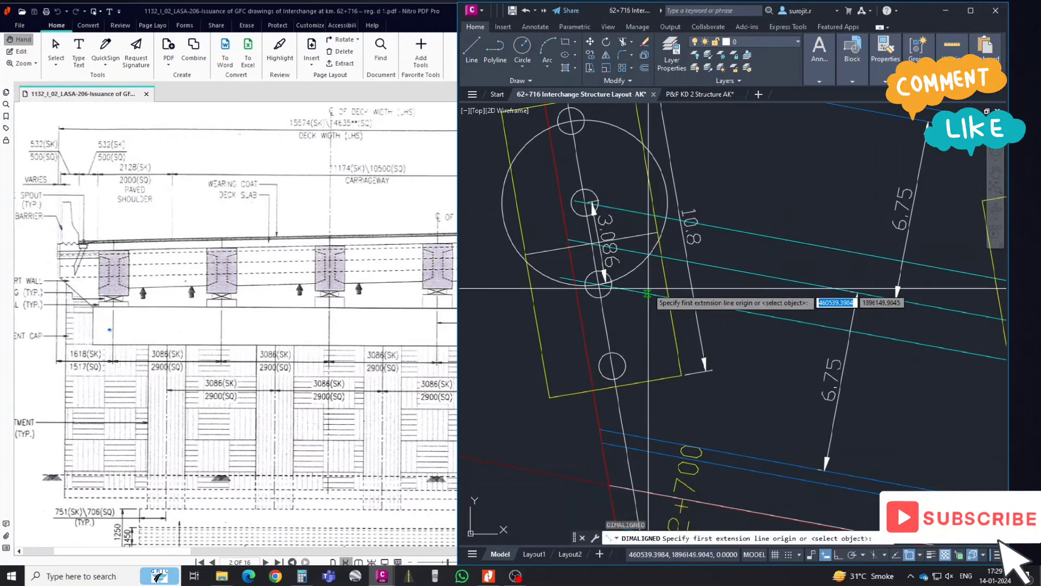
left_click(650, 288)
left_click(658, 218)
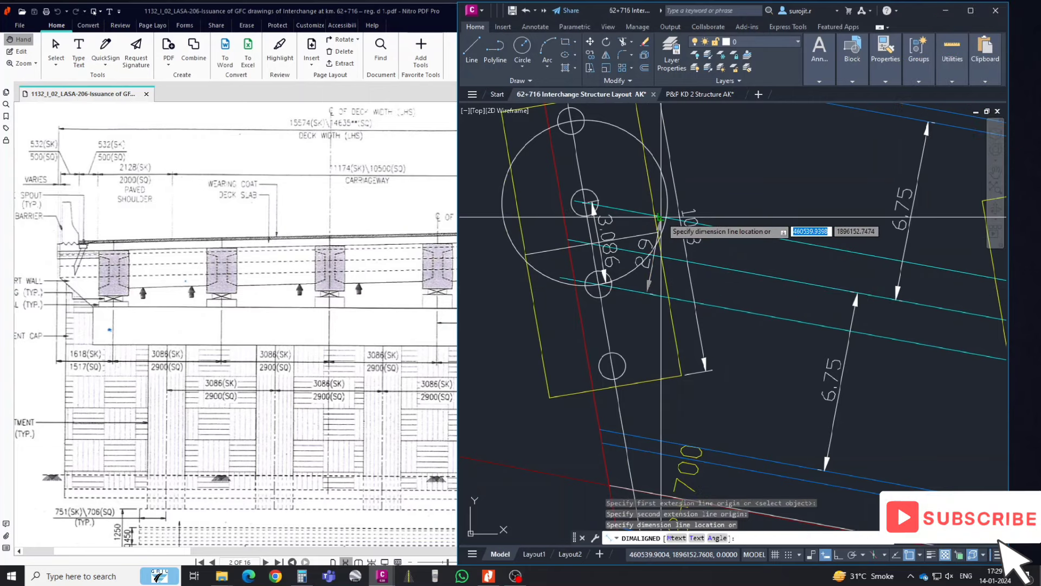
scroll(636, 247, "up", 3)
left_click(636, 247)
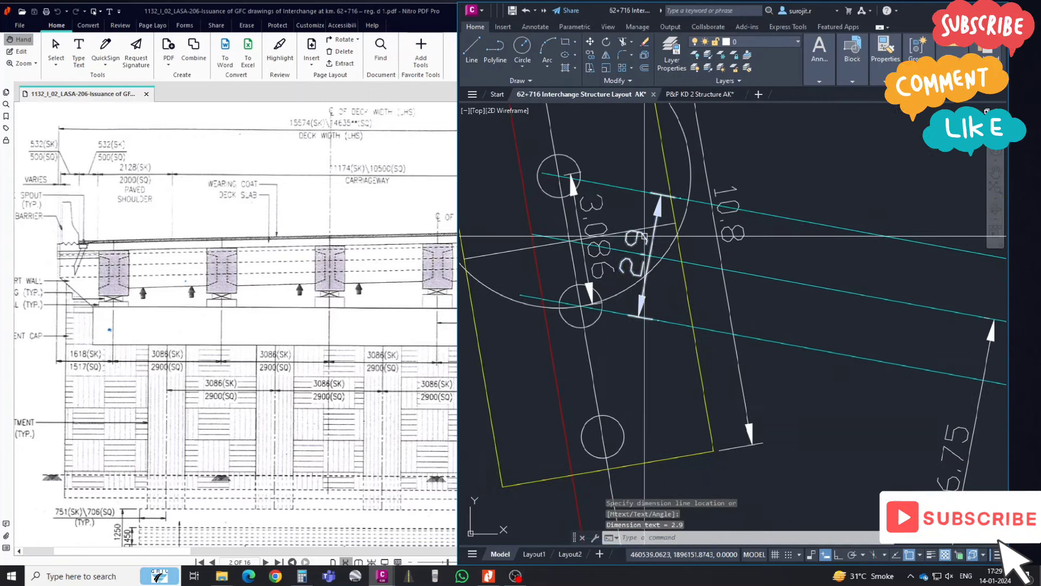
left_click(282, 369)
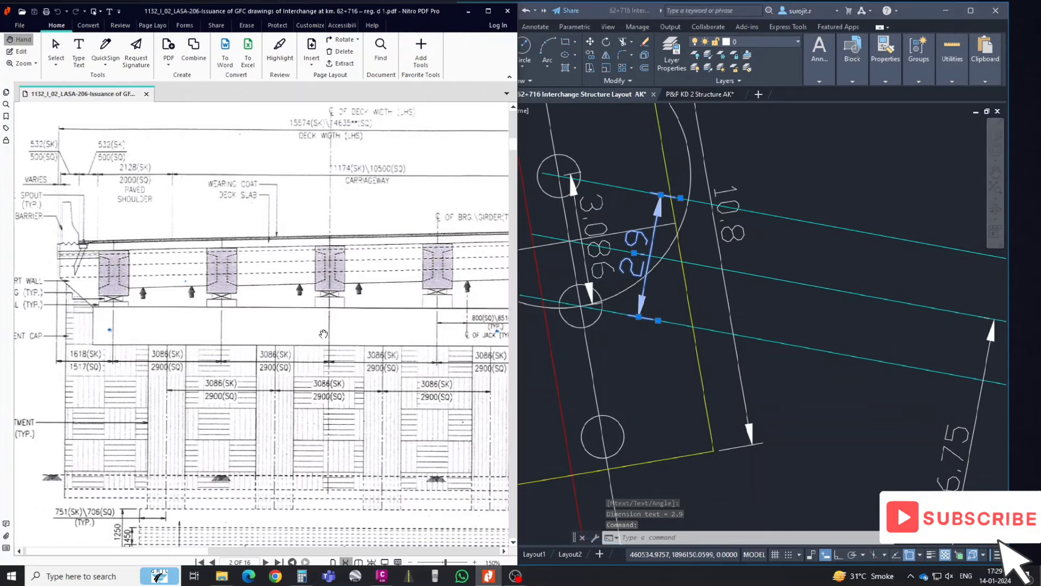
scroll(323, 333, "down", 2, "ctrl")
scroll(323, 333, "down", 1, "ctrl")
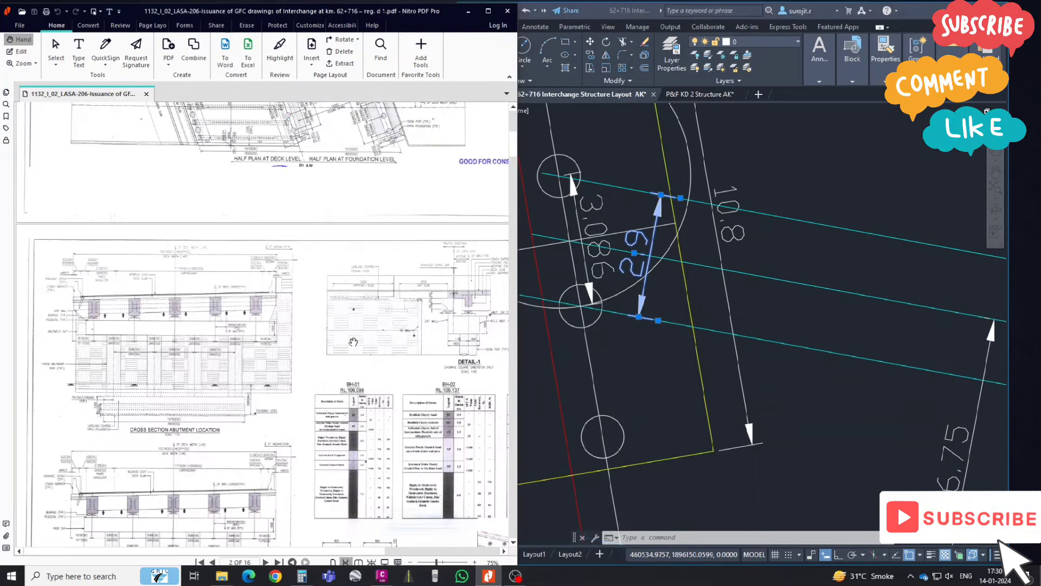
- Show page 1's half plan enlarged on the 3086(SK)/2900(SQ) pile cap dimensions
scroll(328, 313, "up", 3)
scroll(329, 313, "up", 1, "ctrl")
scroll(370, 252, "up", 1, "ctrl")
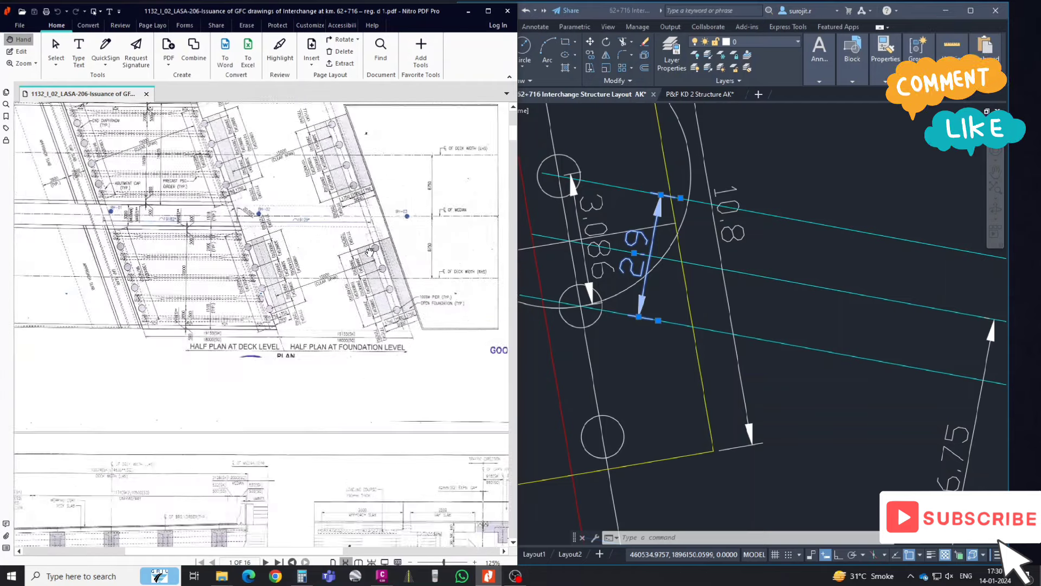
scroll(373, 265, "up", 1, "ctrl")
scroll(363, 281, "up", 1, "ctrl")
scroll(361, 279, "up", 1, "ctrl")
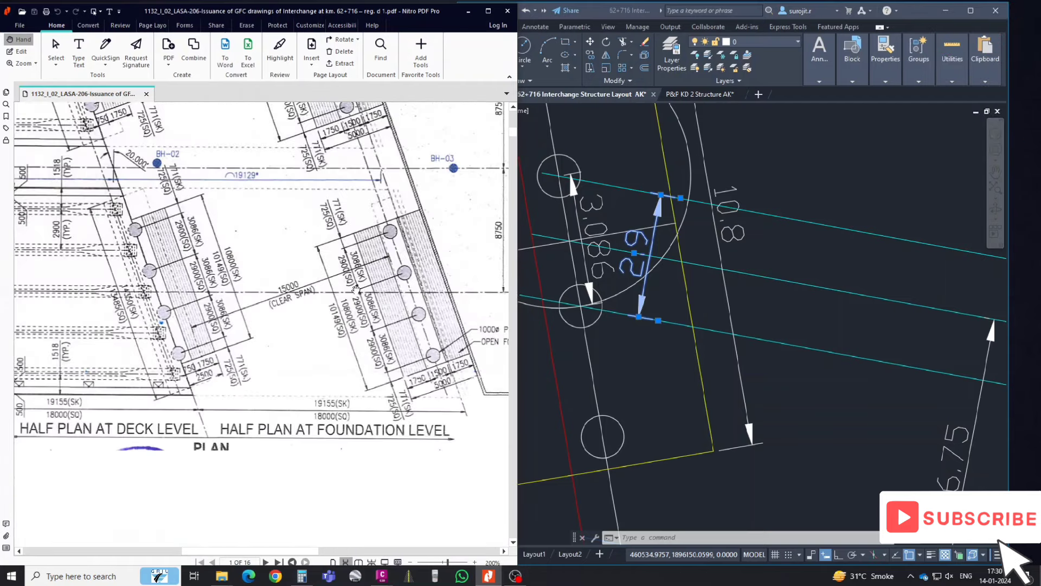
scroll(364, 269, "up", 4, "ctrl")
scroll(345, 272, "down", 4, "ctrl")
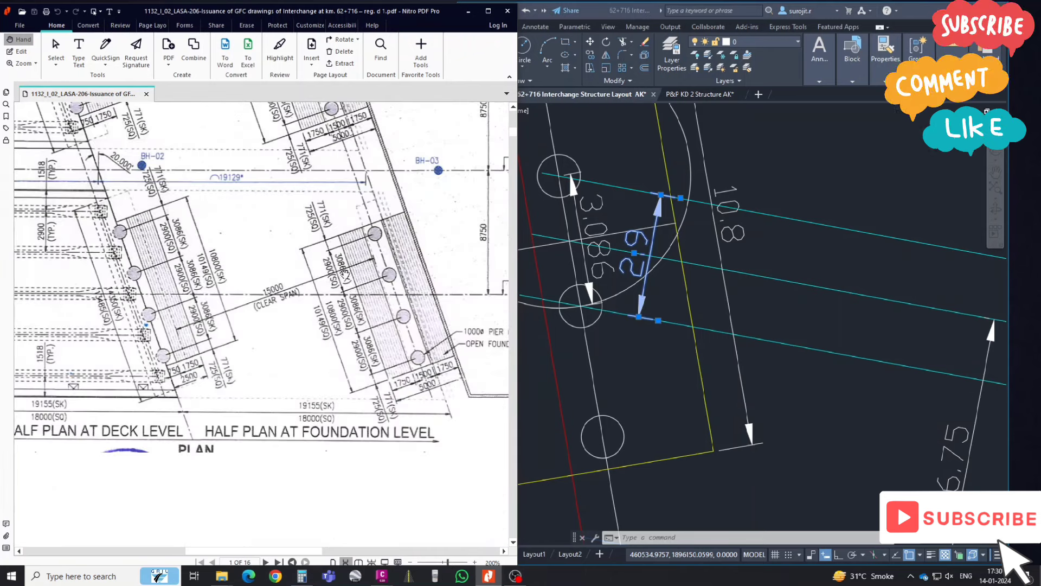
- Delete the 2.9 dimension and the large circle around the pile
left_click(655, 250)
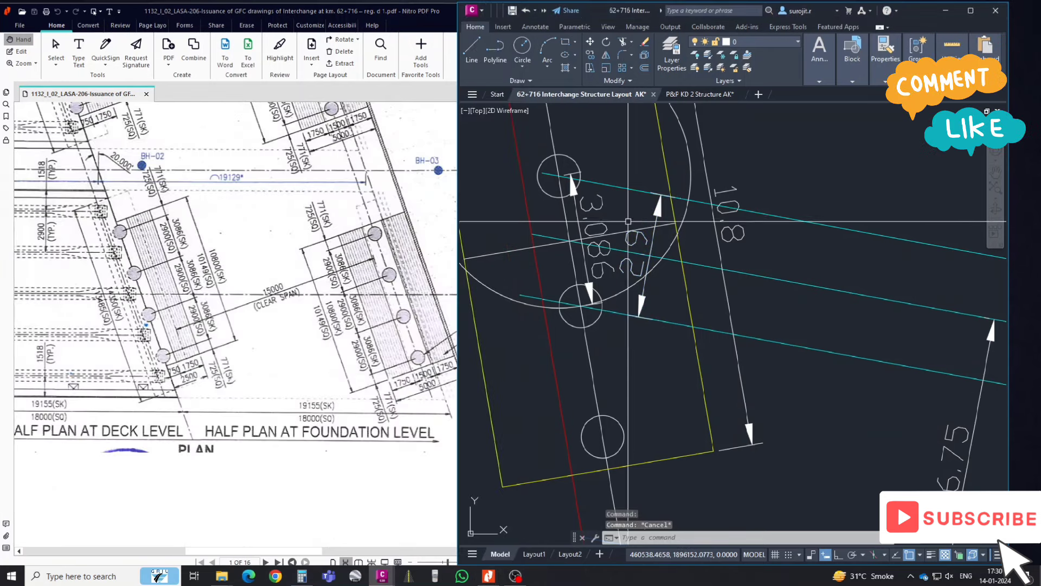
key("Escape")
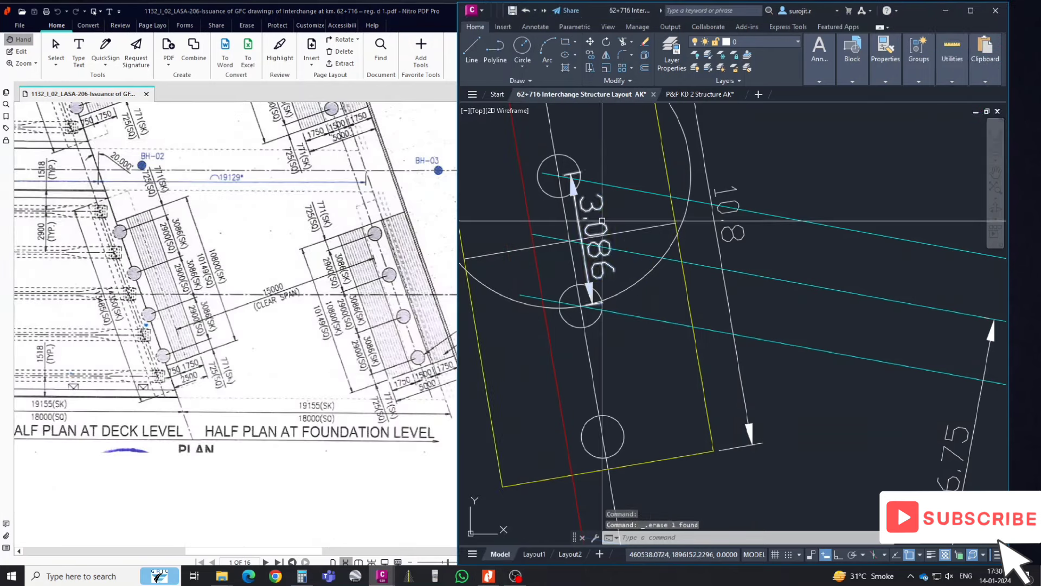
key("Delete")
scroll(624, 243, "down", 3)
left_click(624, 245)
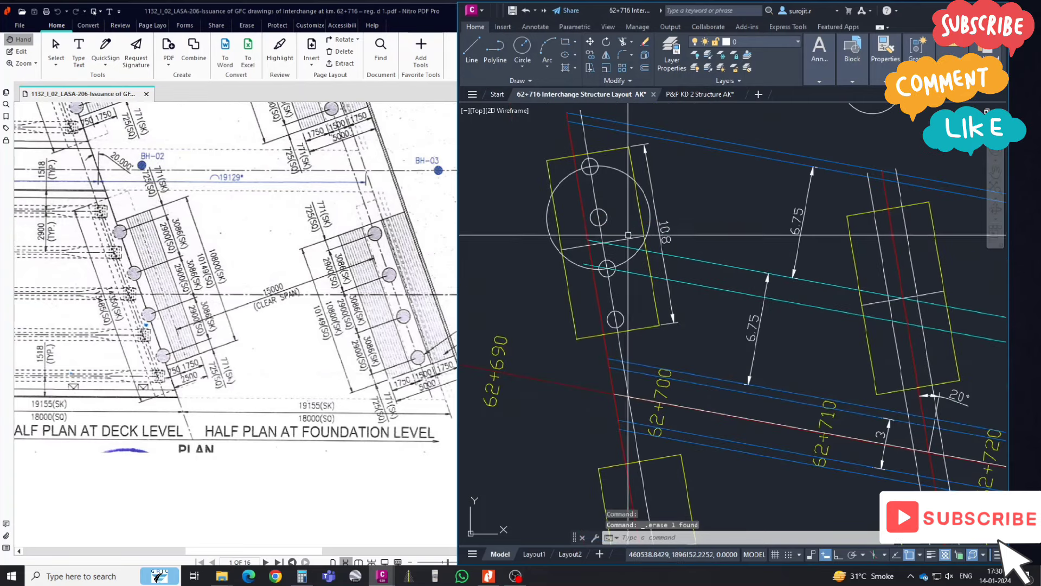
key("Escape")
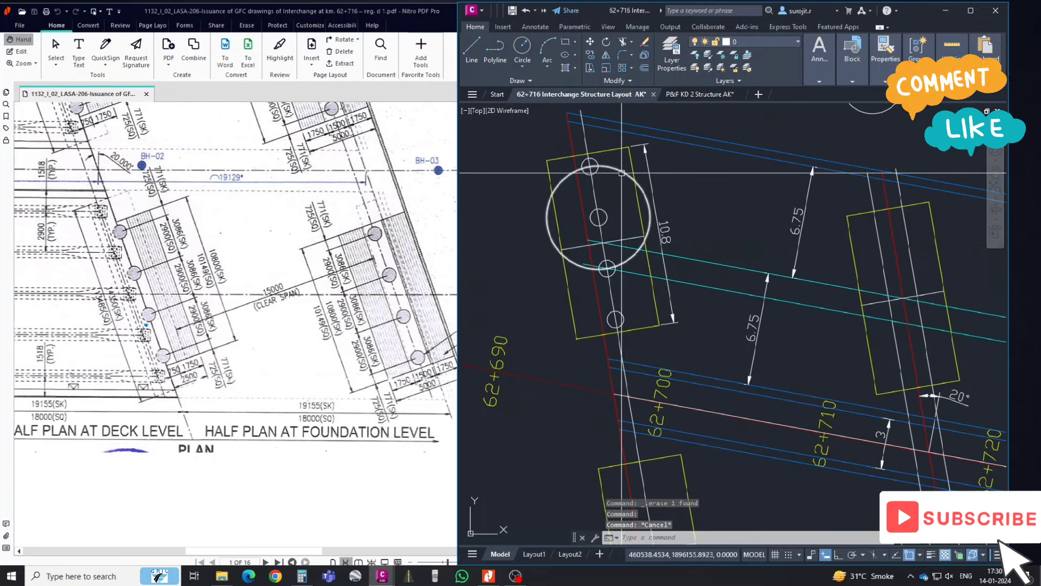
key("Delete")
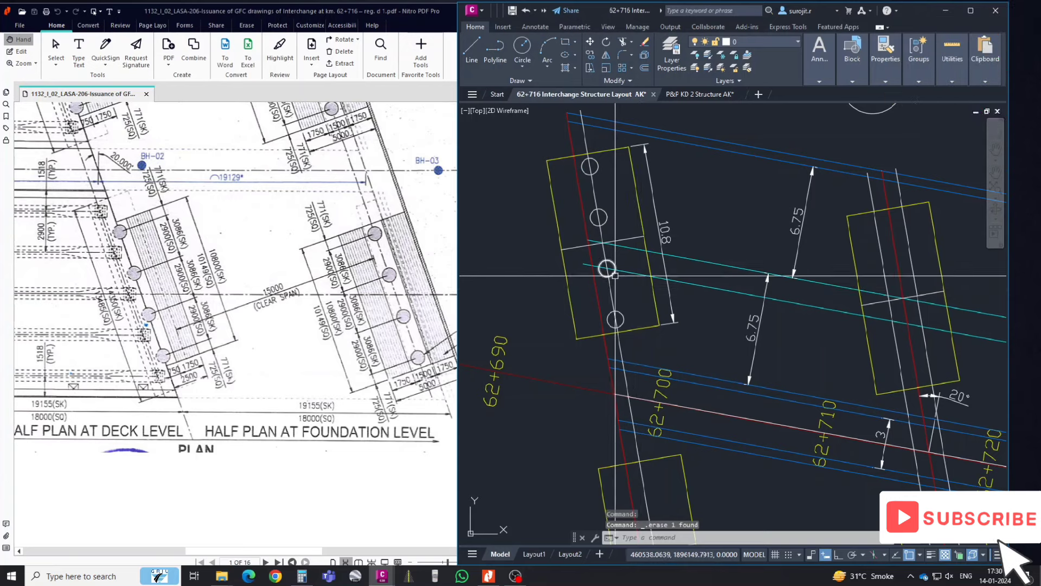
- Select the four pile circles and copy them from the centreline crossing base point
left_click(615, 274)
left_click(604, 213)
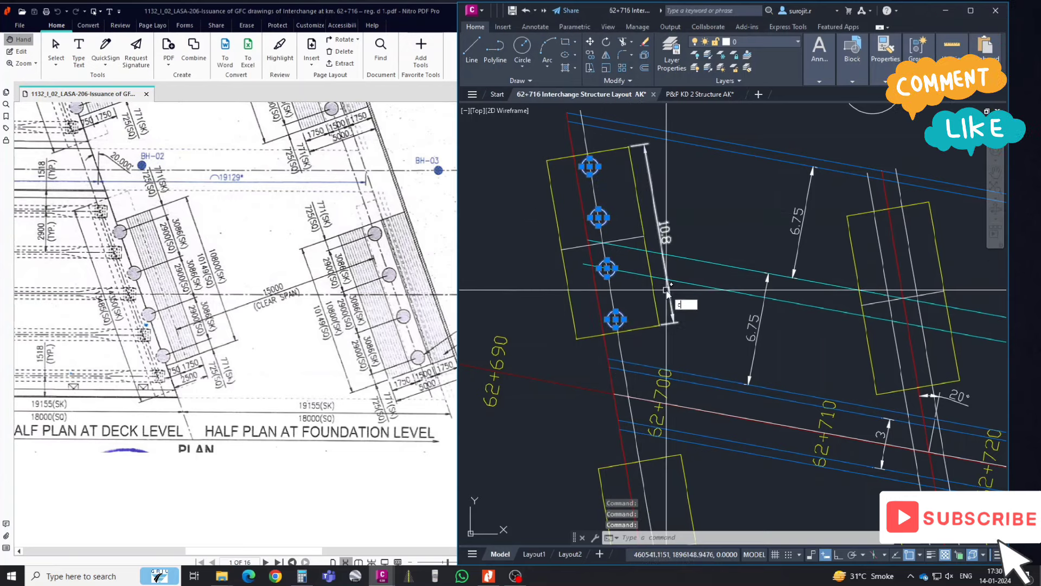
type("o")
key("Return")
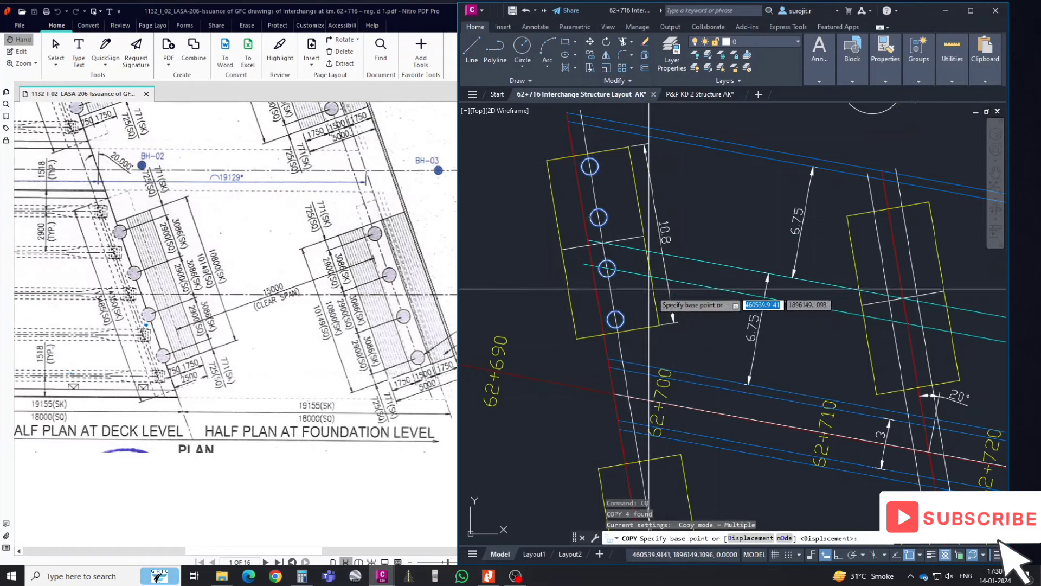
scroll(649, 289, "down", 2)
scroll(643, 271, "up", 2)
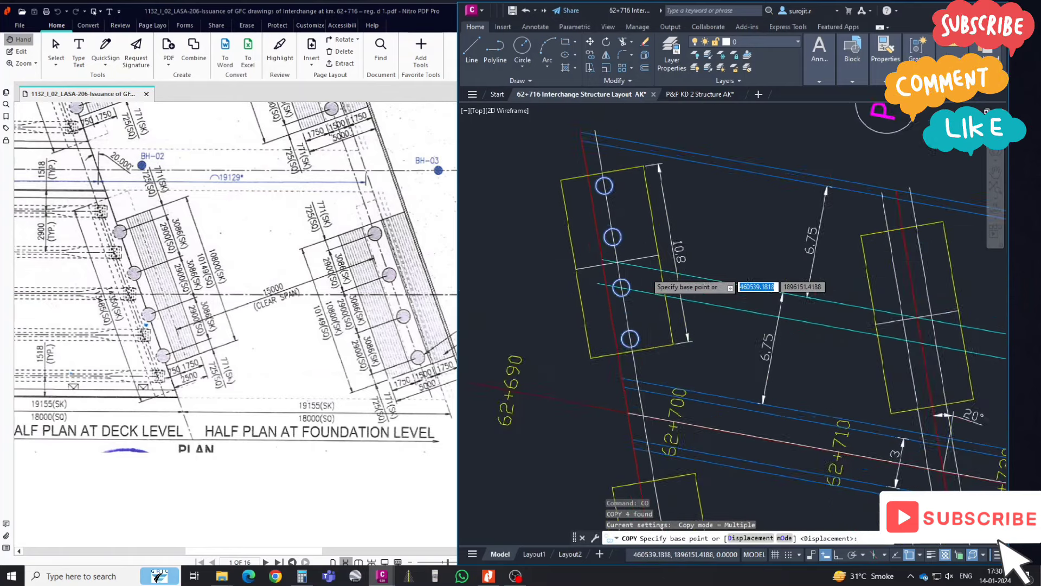
scroll(647, 273, "up", 2)
left_click(599, 256)
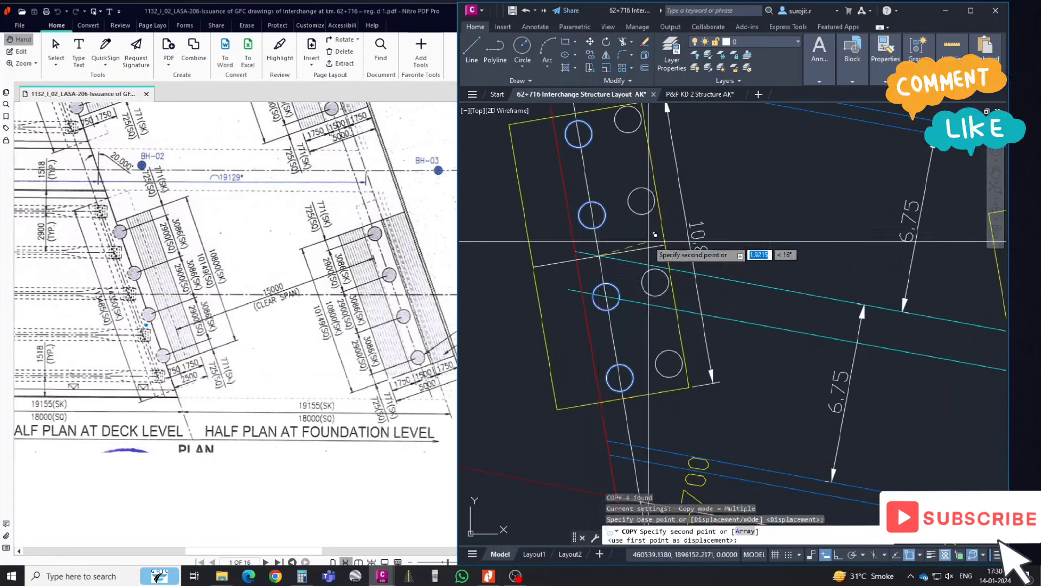
- Place two sets of pile copies in the 62+730 pile cap, then select misplaced circles
scroll(649, 242, "down", 3)
scroll(686, 342, "up", 3)
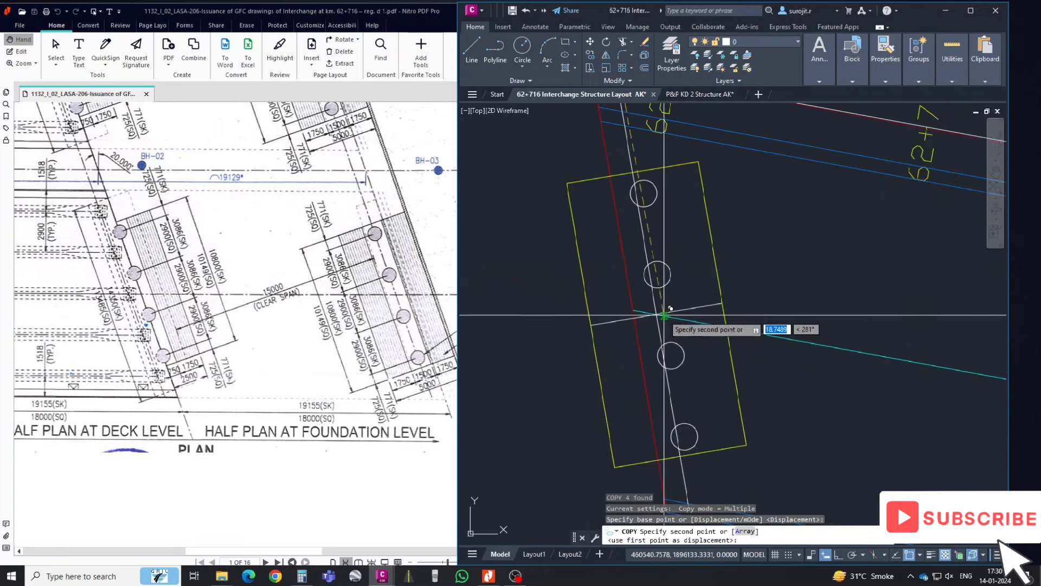
scroll(661, 317, "up", 5)
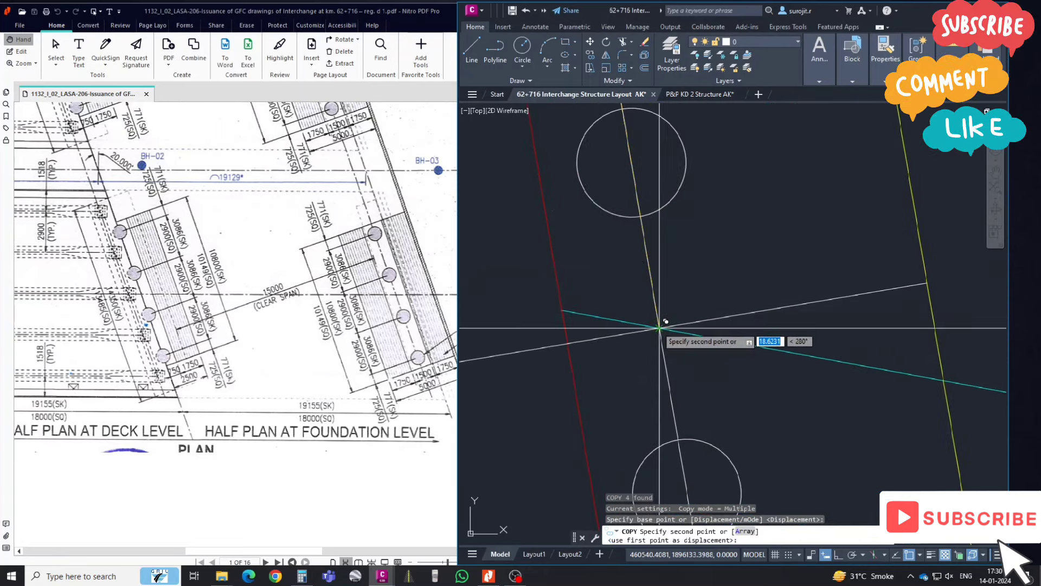
scroll(646, 281, "down", 2)
scroll(767, 314, "down", 2)
scroll(674, 325, "up", 1)
scroll(661, 328, "up", 3)
left_click(660, 328)
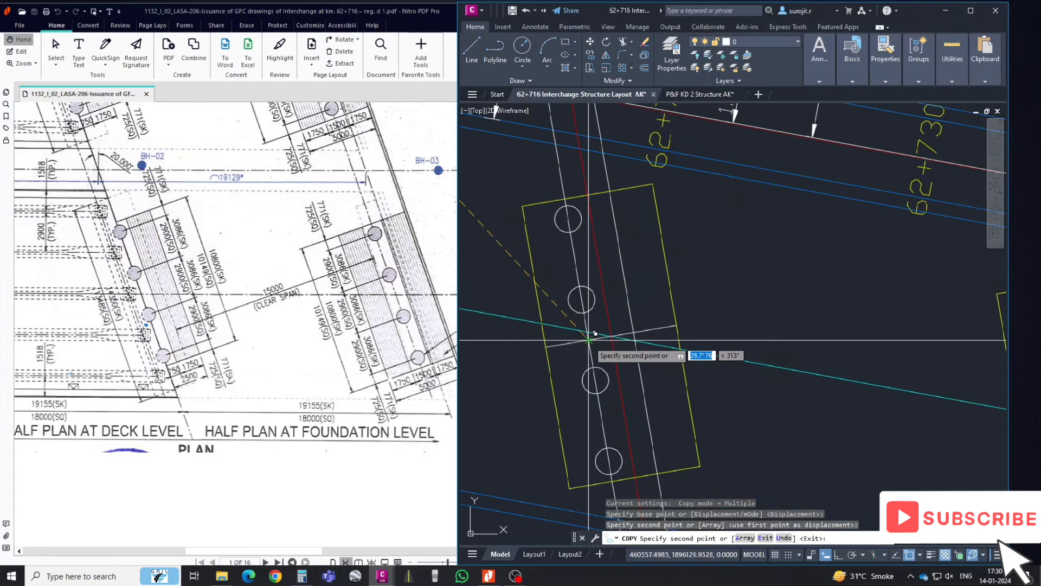
left_click(588, 340)
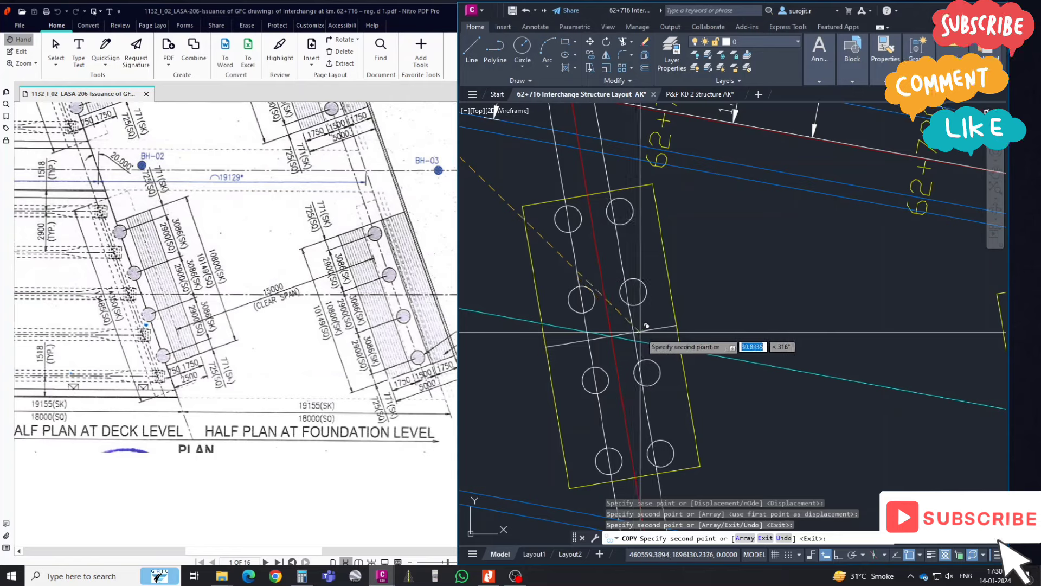
key("Escape")
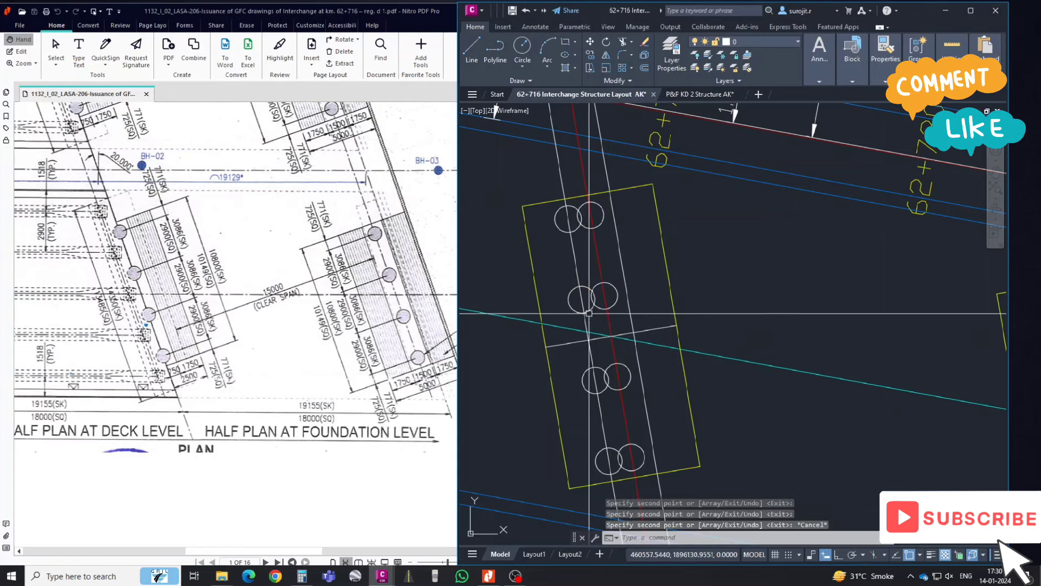
left_click(588, 308)
left_click(568, 232)
- Erase the three misplaced pile circles and the leftover duplicate
left_click(585, 389)
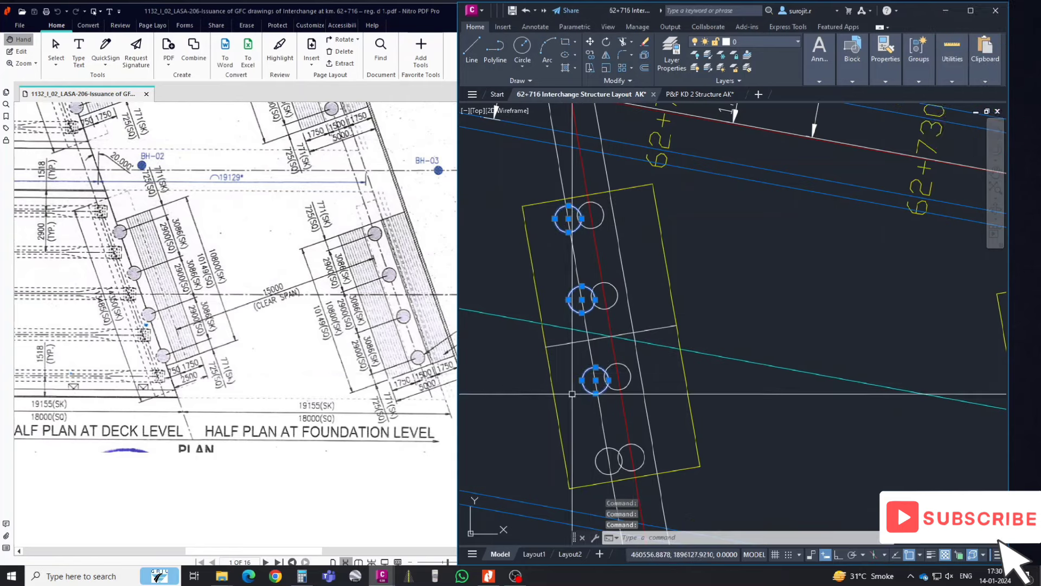
key("Delete")
left_click(603, 451)
key("Delete")
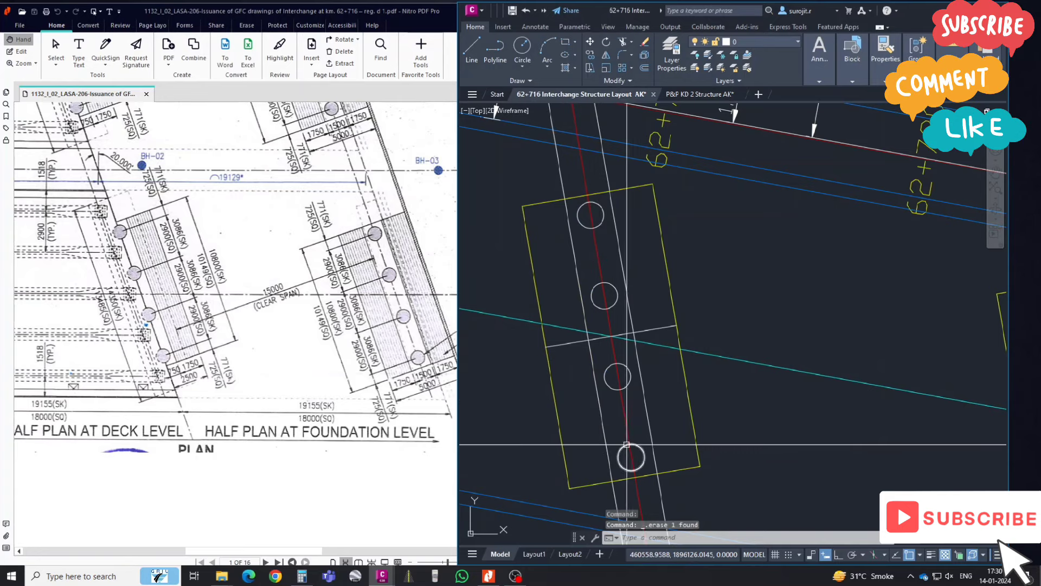
- Copy the four pile circles from the centreline crossing onto the next pier's pile cap
left_click(621, 446)
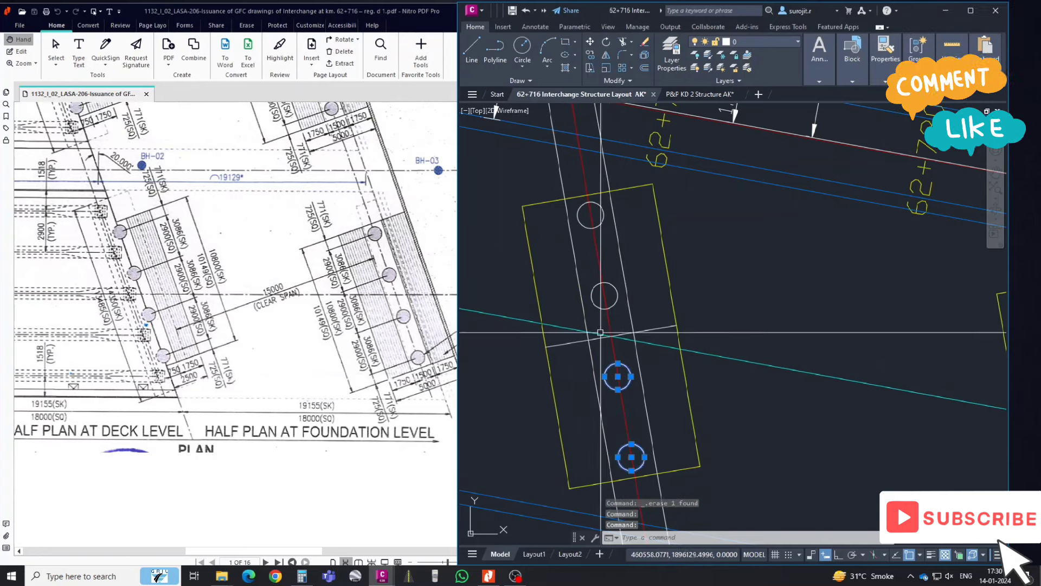
left_click(595, 286)
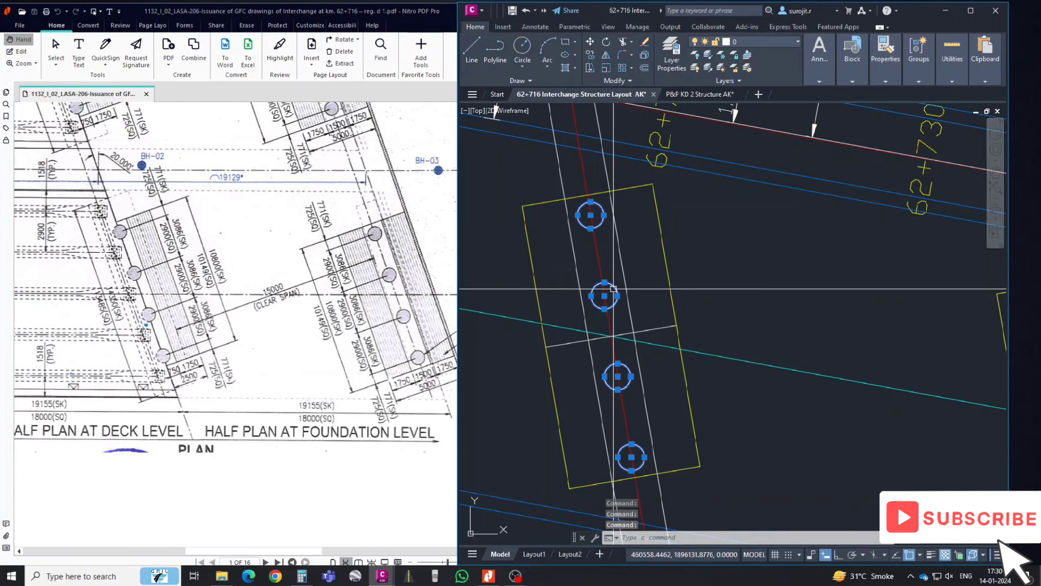
type("o")
key("Return")
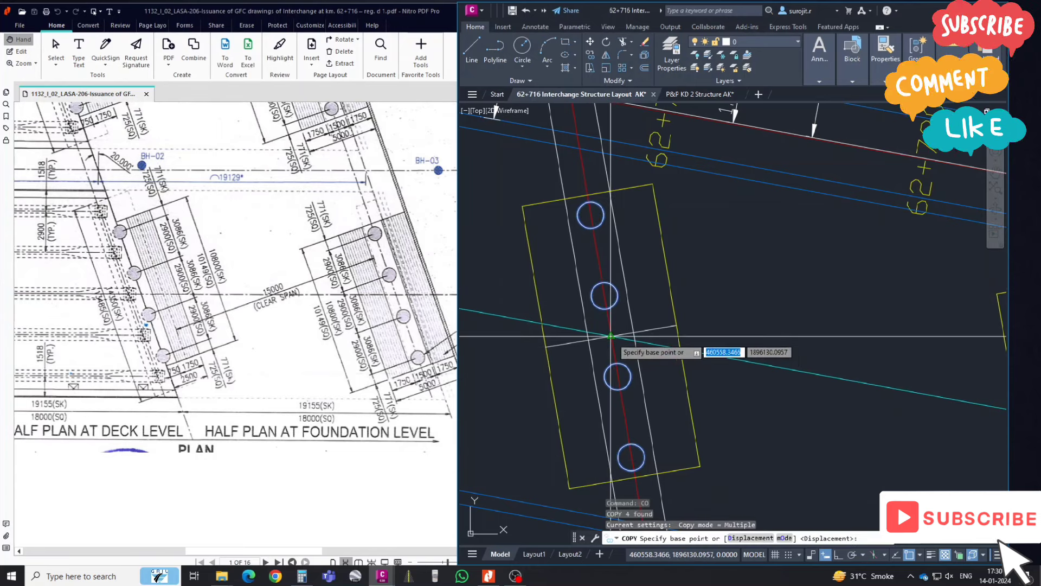
left_click(612, 335)
scroll(668, 365, "down", 5)
scroll(664, 282, "up", 3)
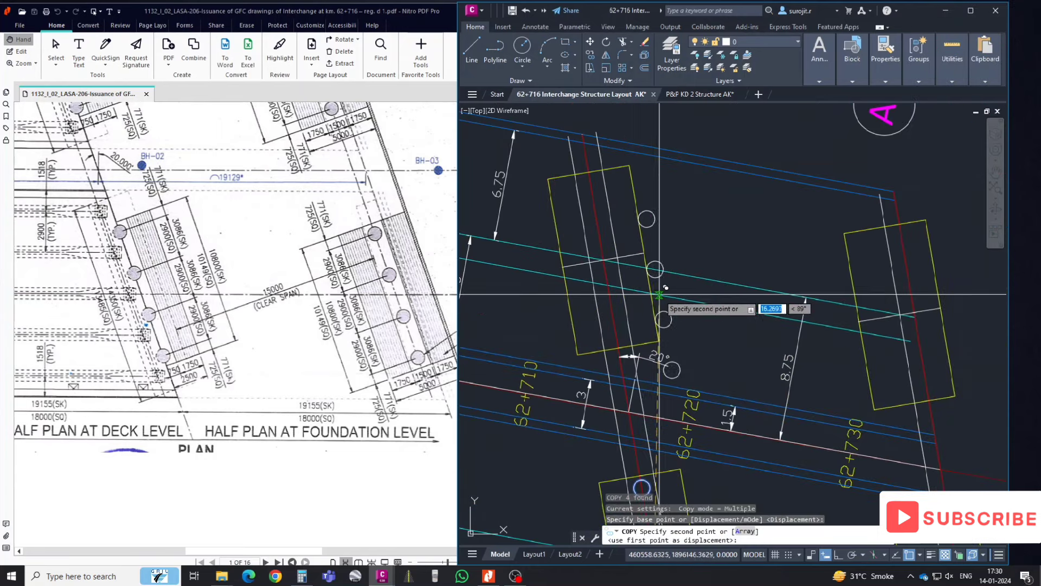
left_click(603, 259)
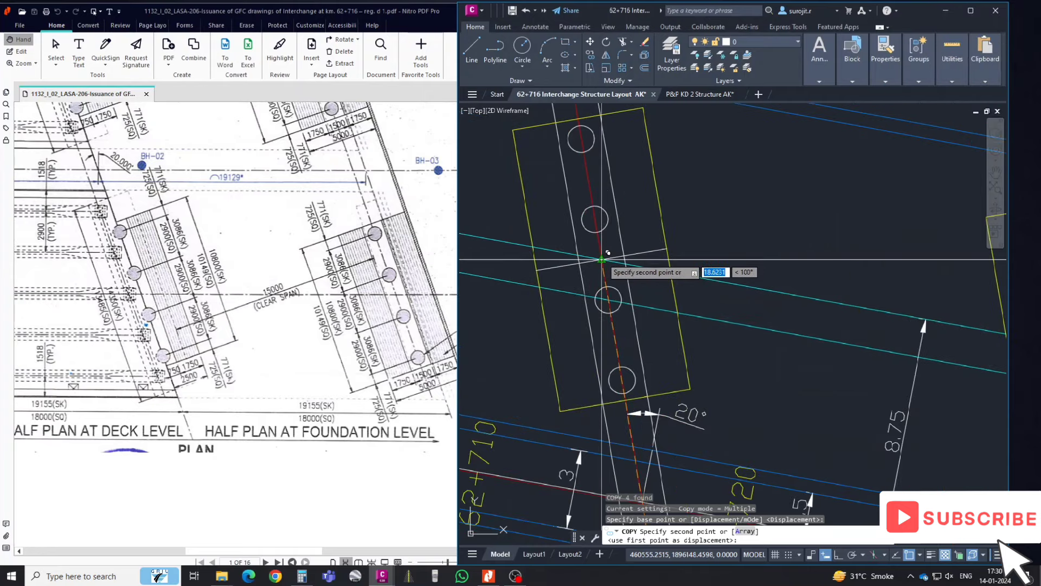
scroll(743, 283, "down", 4)
scroll(743, 283, "up", 2)
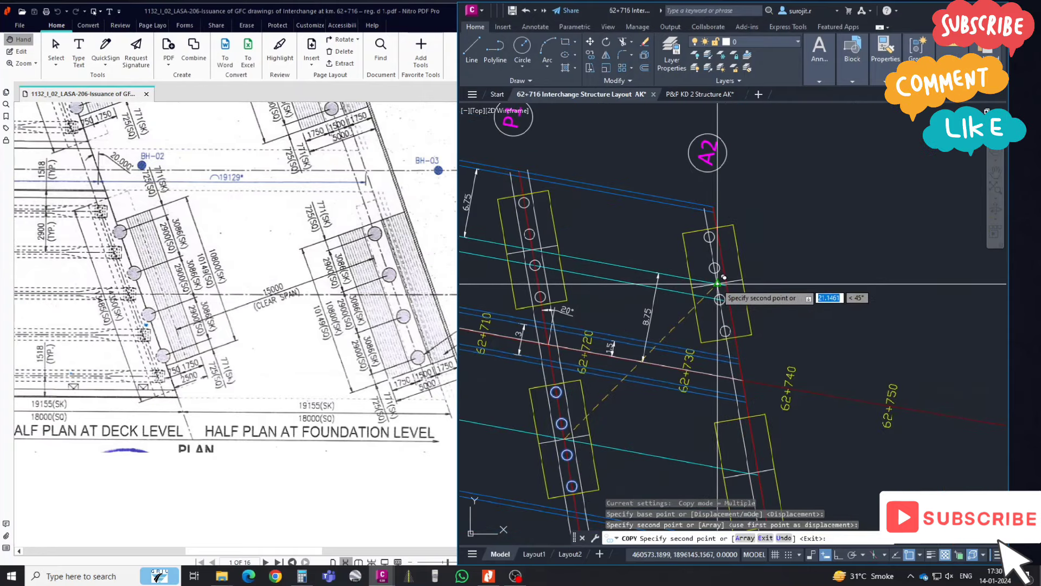
scroll(721, 284, "down", 3)
scroll(740, 290, "up", 3)
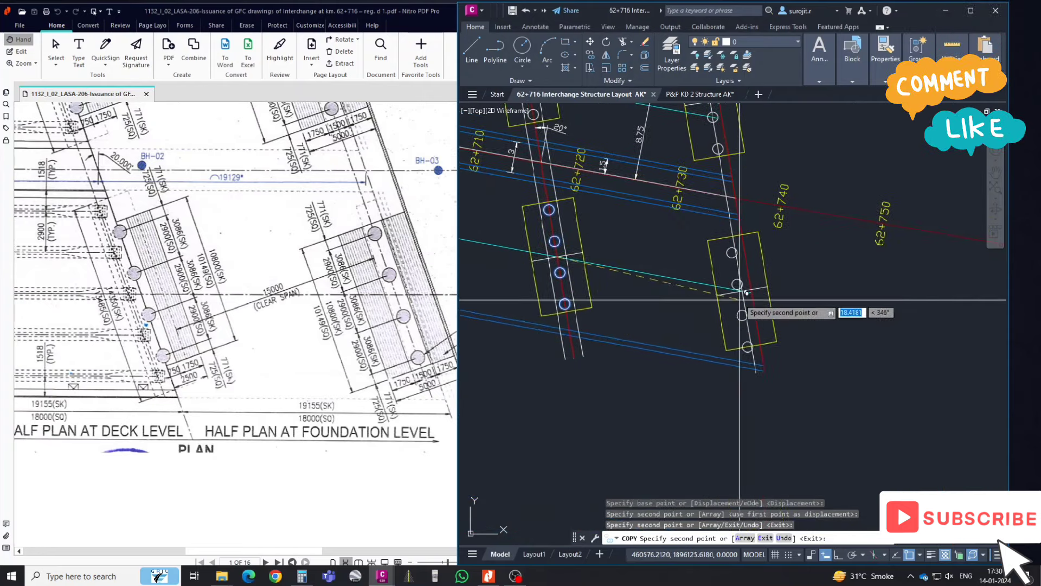
scroll(742, 291, "down", 4)
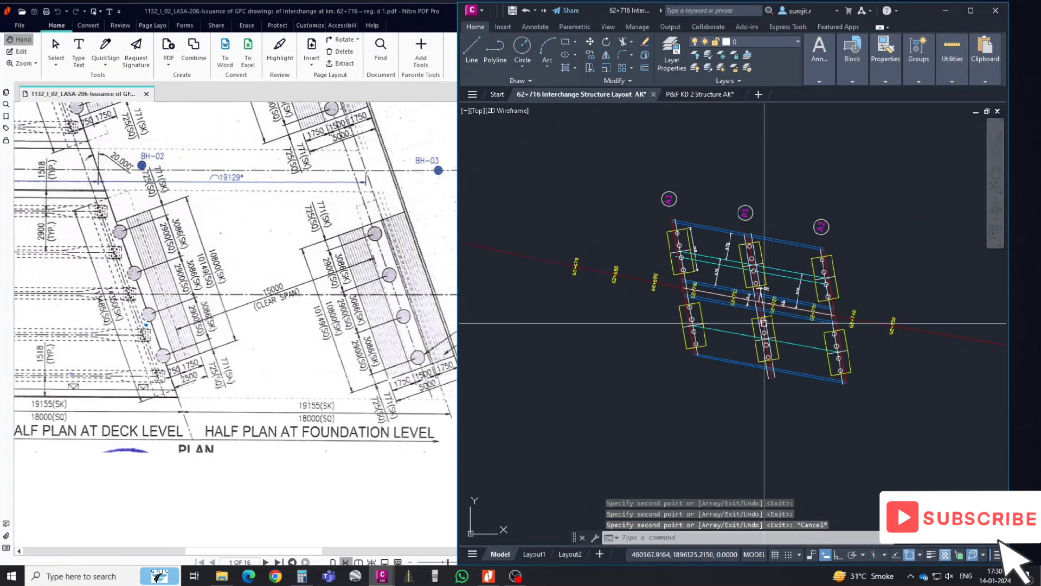
scroll(693, 237, "up", 2)
key("Escape")
scroll(699, 249, "up", 3)
key("Escape")
- Delete the extra cyan line
scroll(723, 286, "down", 1)
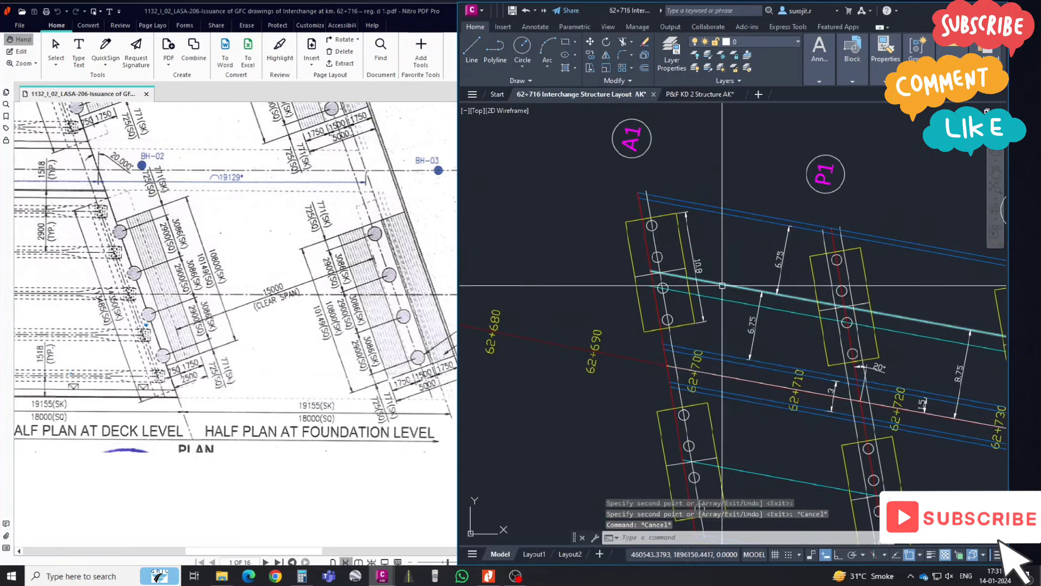
left_click(722, 286)
key("Delete")
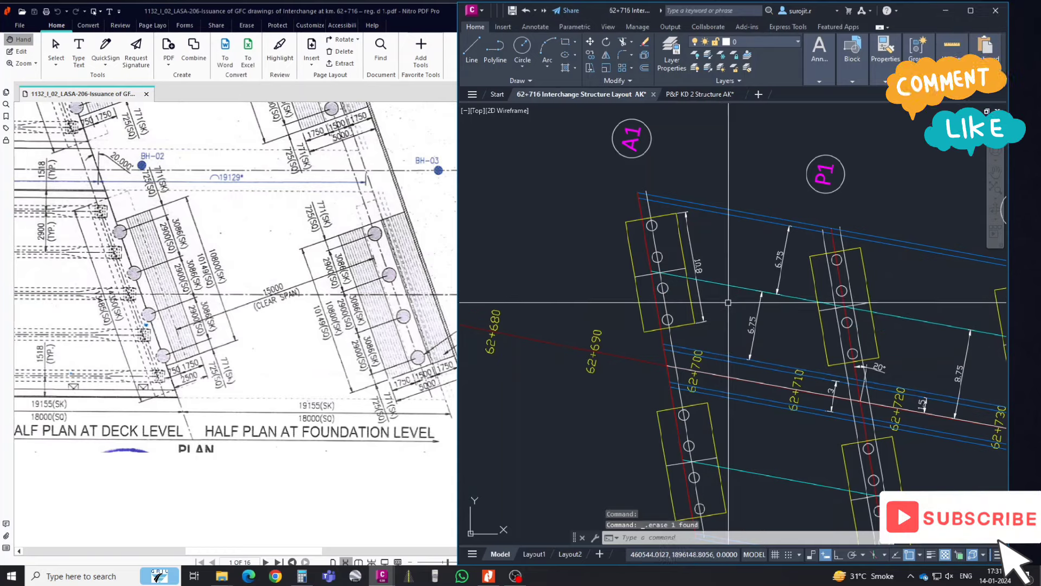
- Zoom page 11 in Nitro PDF onto the abutment cap / dirt wall detail showing 1180, 640 and 1820
left_click(437, 307)
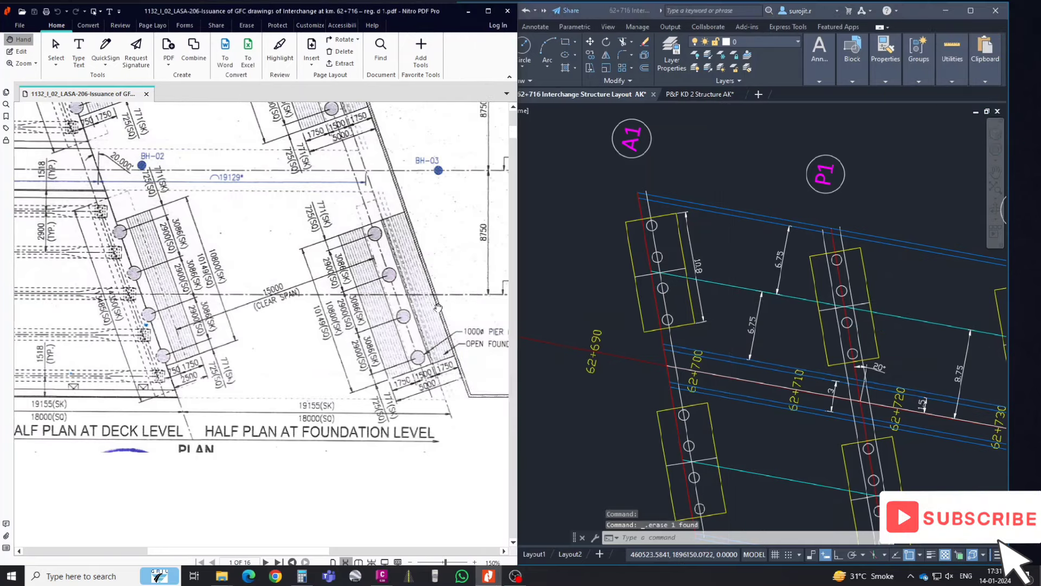
scroll(434, 319, "down", 3, "ctrl")
scroll(434, 318, "down", 1, "ctrl")
scroll(417, 316, "down", 1, "ctrl")
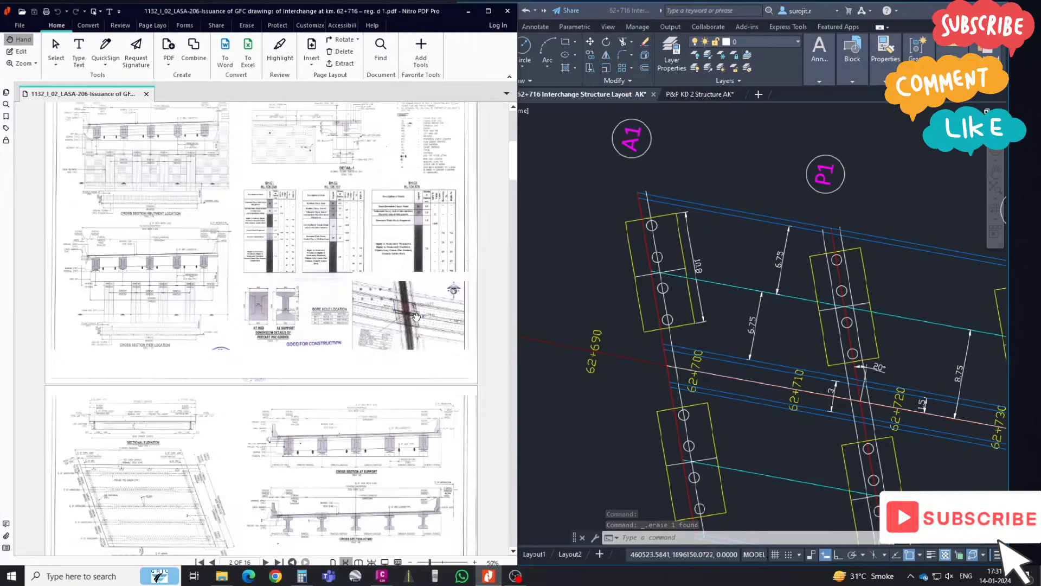
scroll(158, 325, "up", 2)
scroll(162, 323, "up", 2)
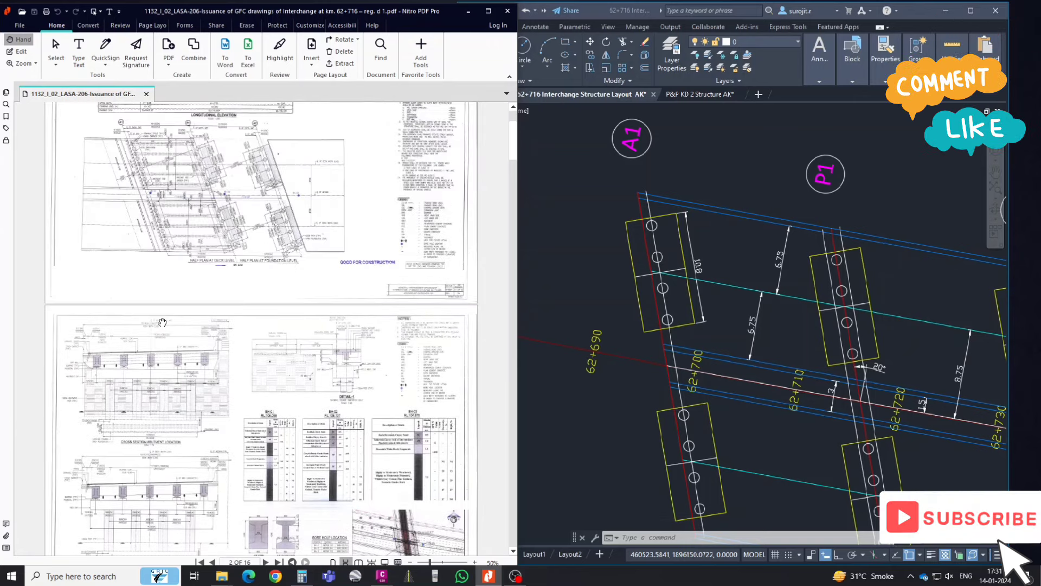
scroll(162, 322, "down", 4)
scroll(159, 318, "down", 4)
scroll(185, 320, "down", 4)
scroll(216, 325, "down", 4)
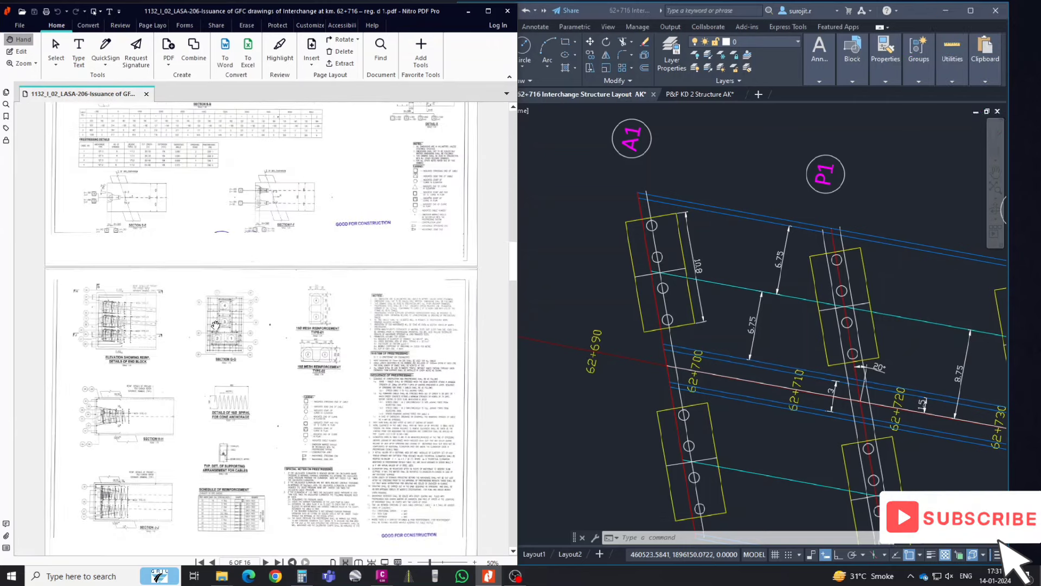
scroll(215, 324, "down", 4)
scroll(215, 324, "down", 4)
scroll(216, 324, "down", 4)
scroll(216, 324, "down", 4)
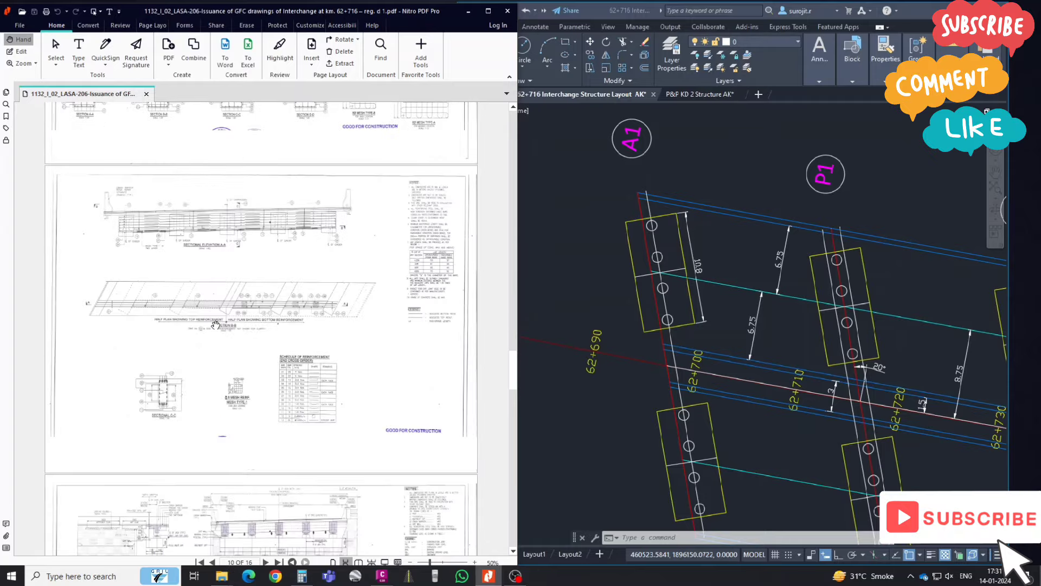
scroll(216, 324, "down", 2)
scroll(195, 310, "down", 2)
scroll(175, 296, "down", 2)
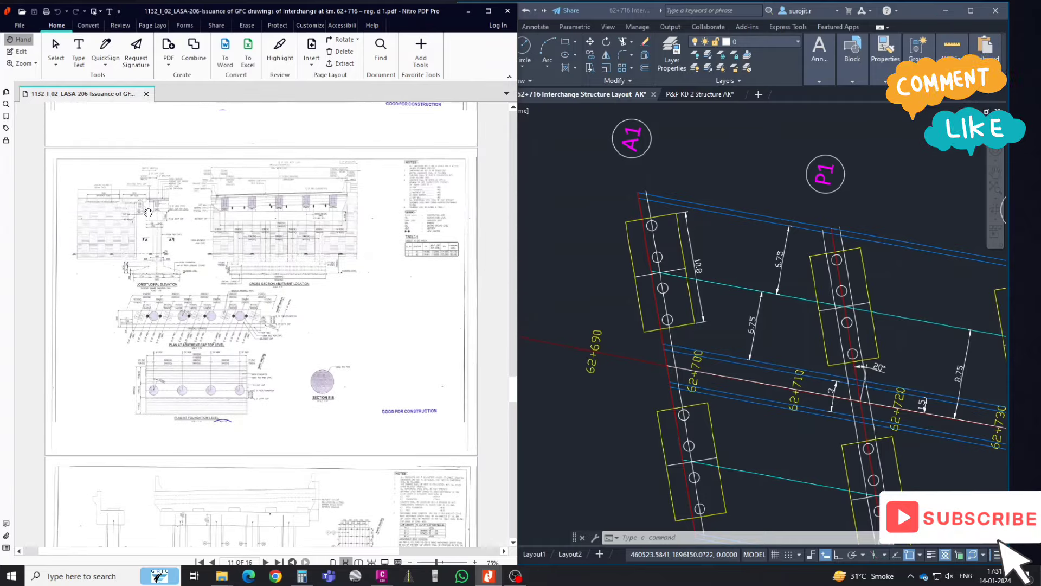
scroll(148, 212, "up", 1, "ctrl")
scroll(149, 213, "up", 1, "ctrl")
scroll(149, 213, "up", 1, "ctrl")
scroll(164, 225, "up", 1, "ctrl")
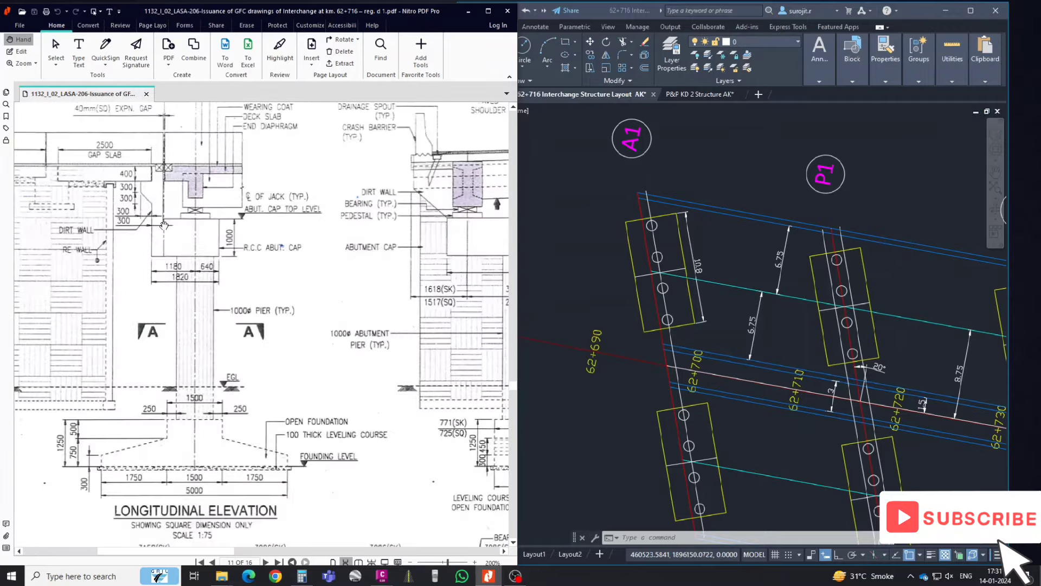
scroll(210, 279, "up", 2, "ctrl")
scroll(194, 267, "down", 1)
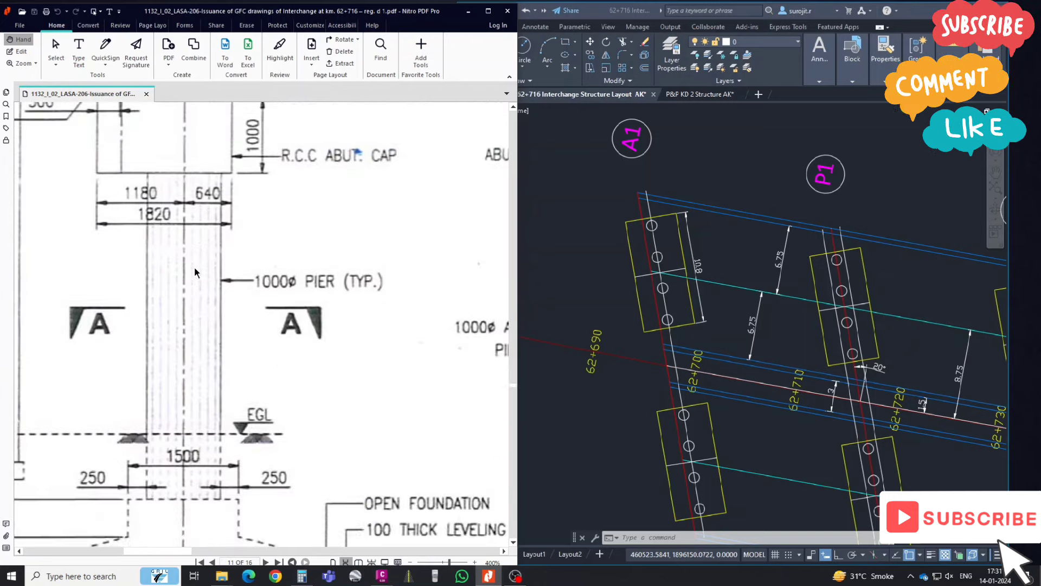
scroll(194, 267, "down", 2, "ctrl")
scroll(265, 274, "down", 1, "ctrl")
scroll(227, 249, "up", 1, "ctrl")
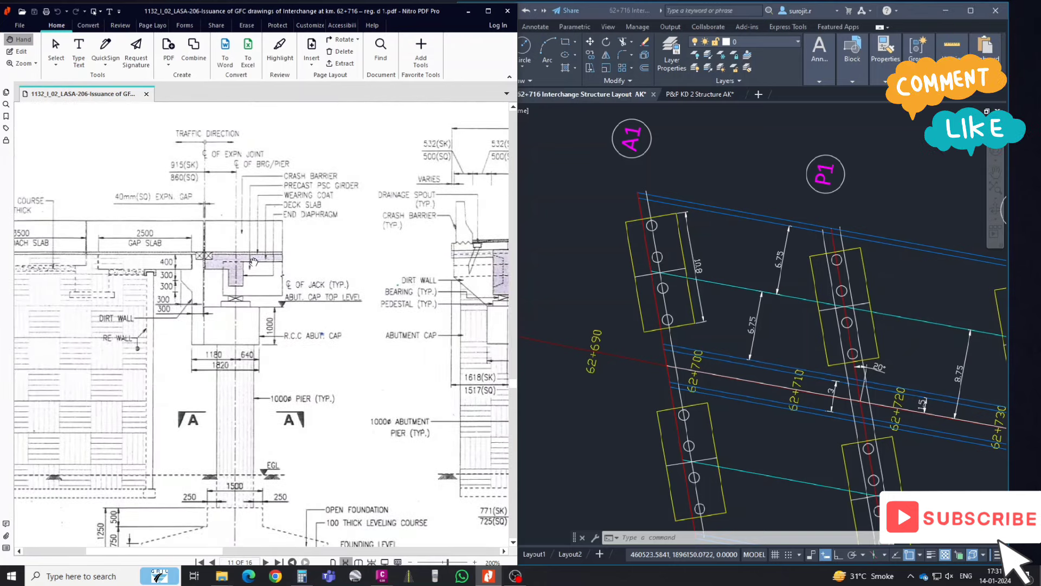
mouse_move(227, 249)
left_mouse_down()
mouse_move(353, 288)
mouse_move(341, 331)
mouse_move(334, 305)
left_mouse_up()
scroll(345, 284, "up", 2, "ctrl")
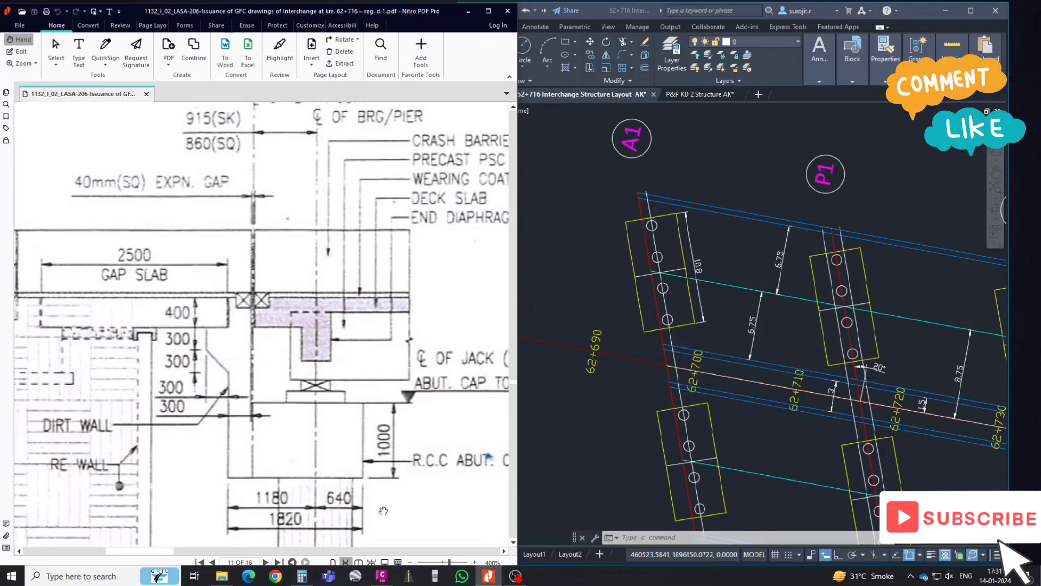
left_click(698, 317)
- Offset the A1 support line by 0.640
key("Return")
type("0.")
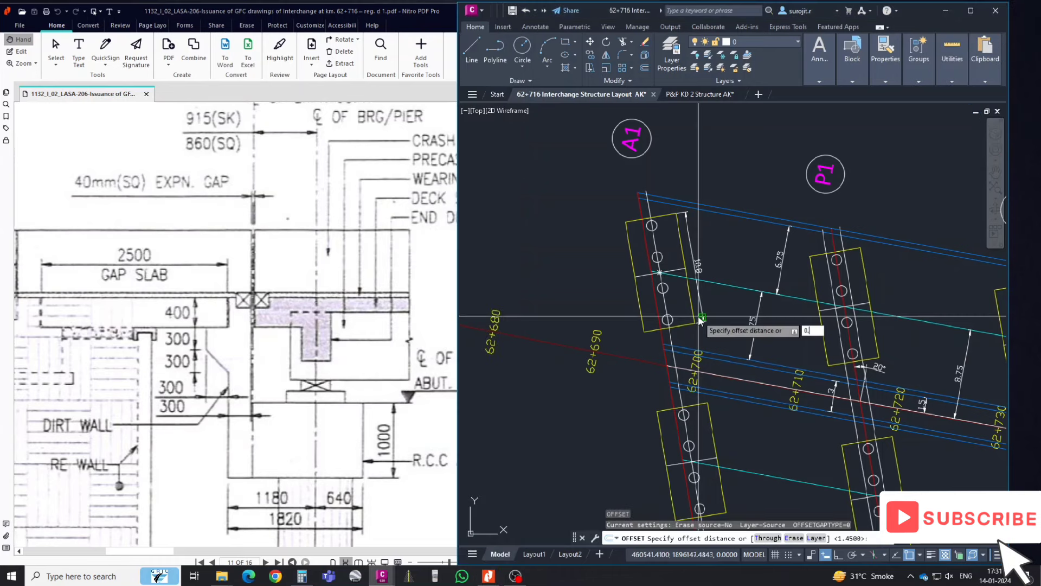
type("640")
key("Return")
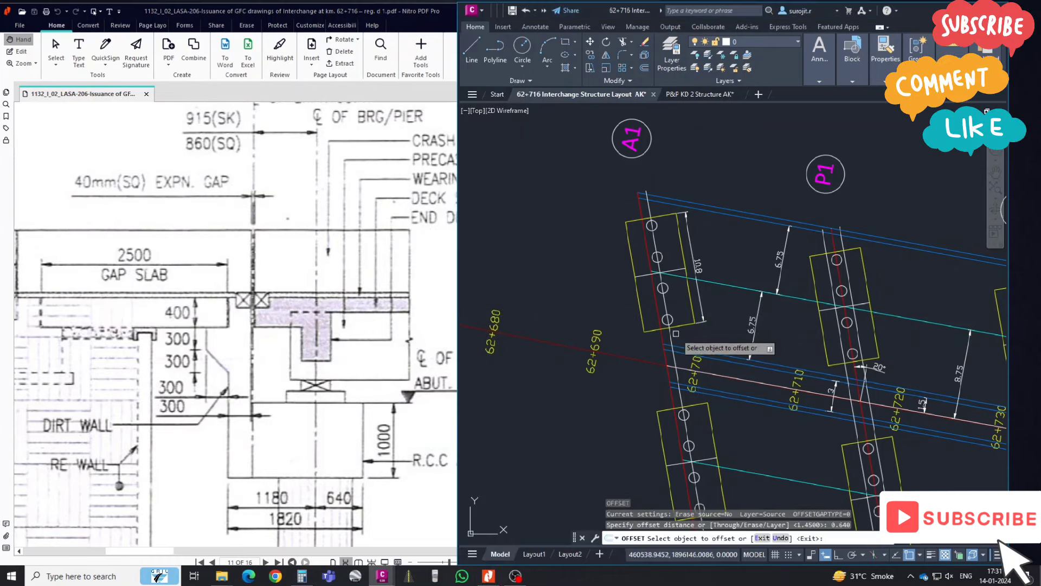
left_click(675, 342)
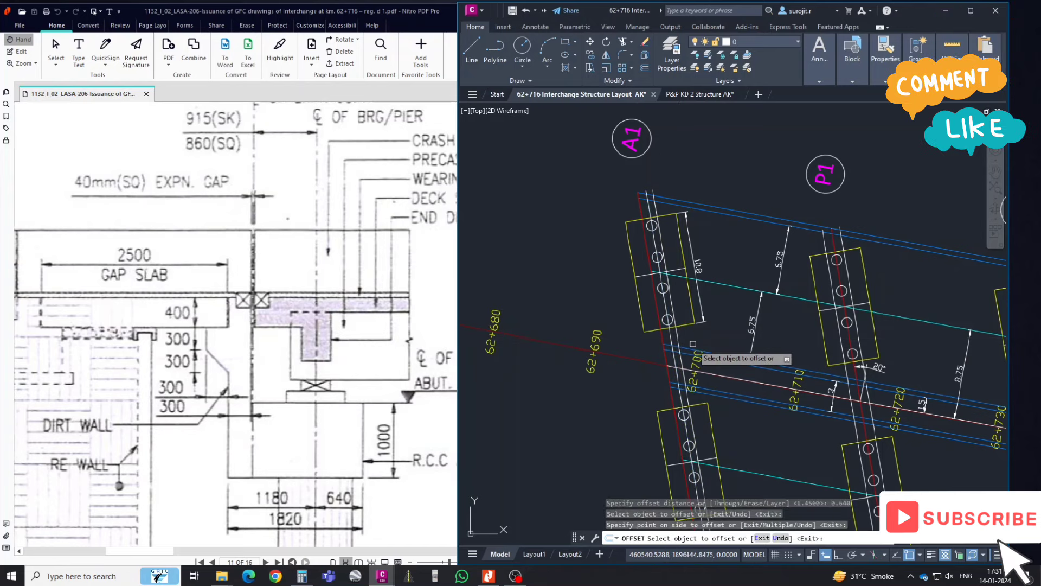
key("Escape")
- Offset the A1 support line again, this time by 1.180
key("Return")
type("1.180")
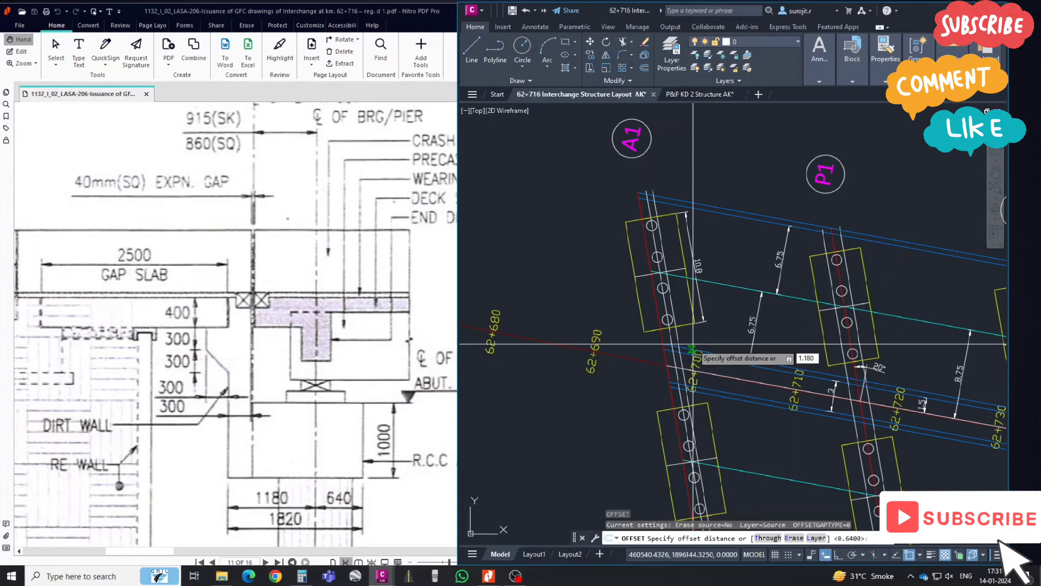
key("Return")
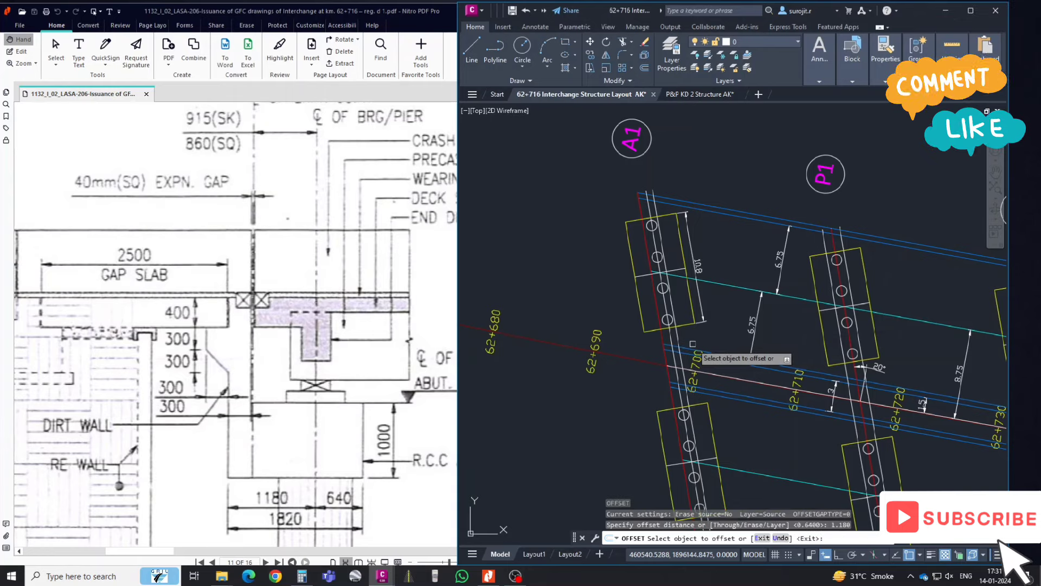
left_click(693, 343)
left_click(656, 346)
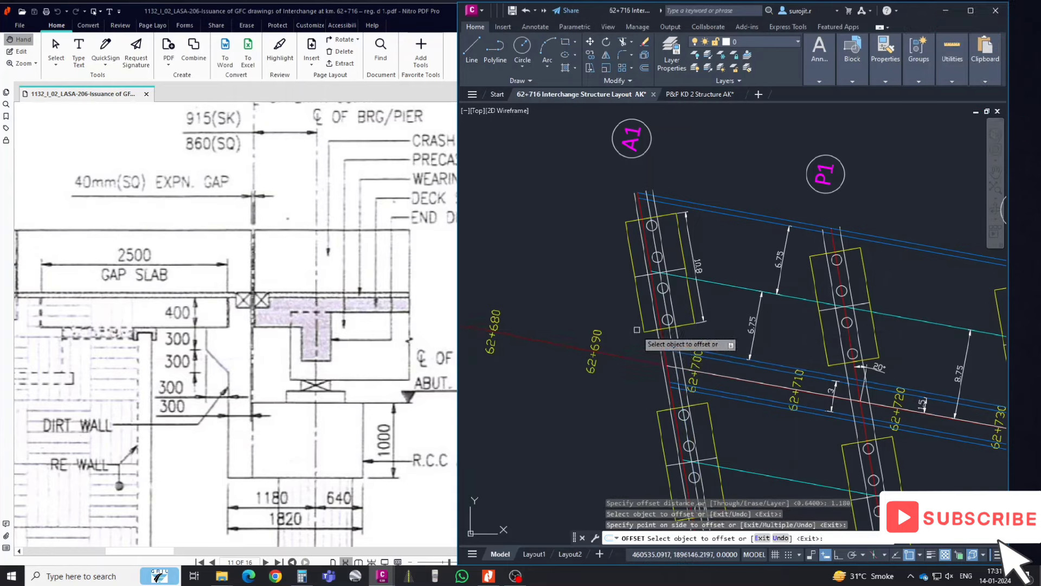
key("Escape")
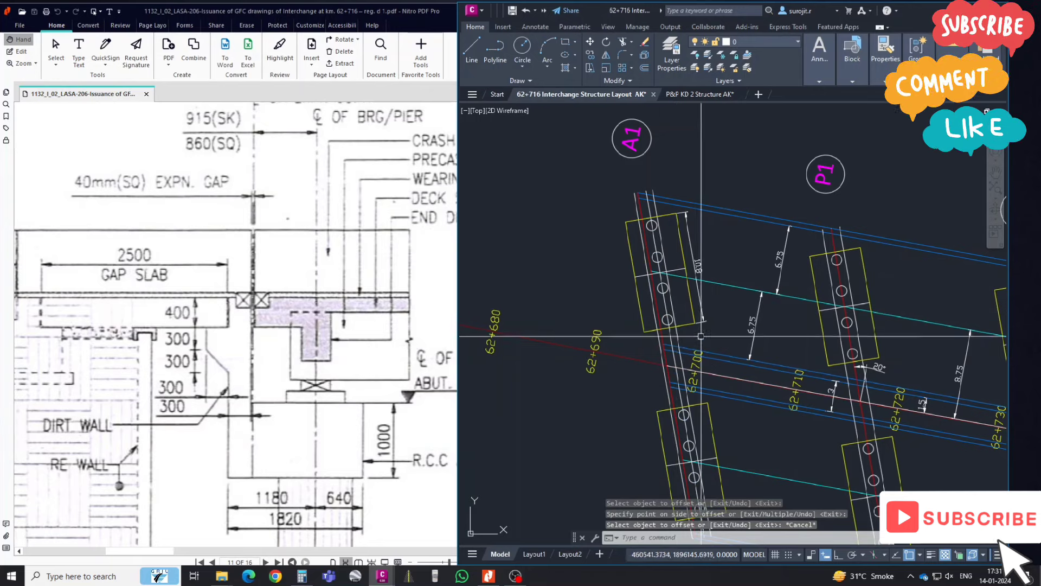
left_click(320, 319)
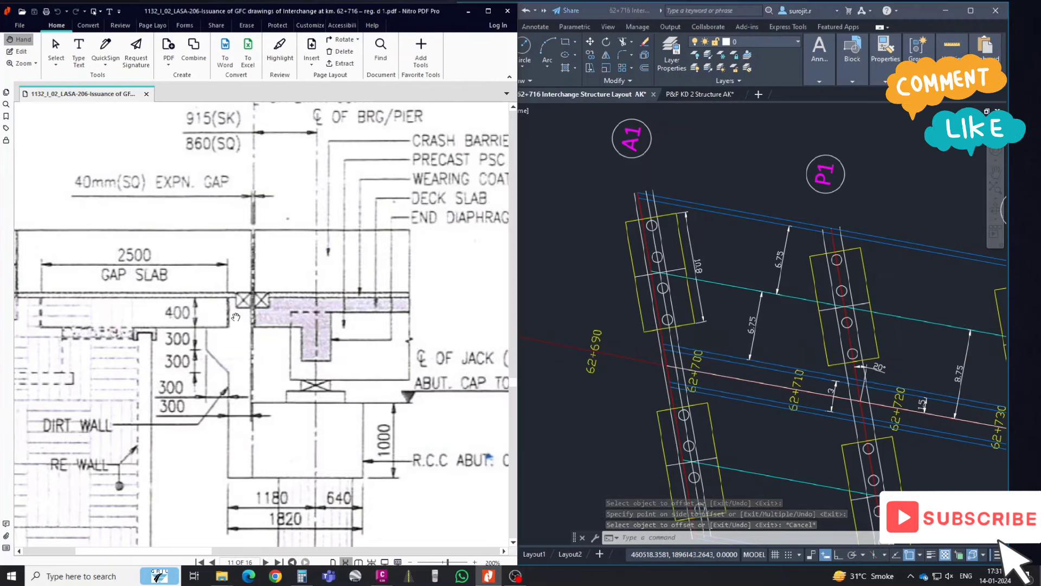
- Pan to the abutment cross section's 13800(SK) width and compute 13.8 ÷ 2 = 6.9 in Calculator
scroll(320, 319, "down", 3, "ctrl")
scroll(320, 319, "right", 3, "shift")
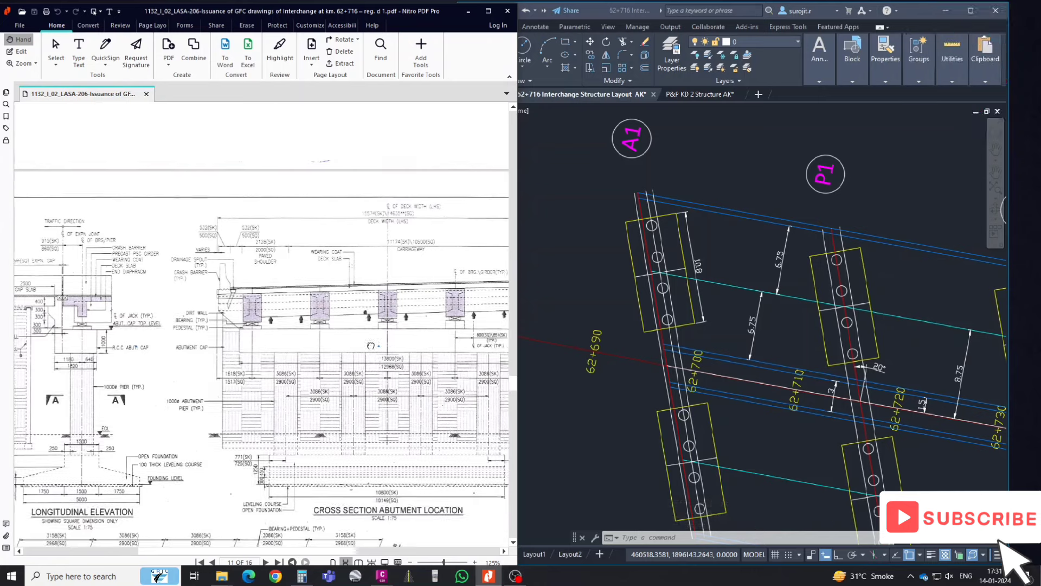
scroll(336, 336, "right", 2, "shift")
scroll(356, 355, "up", 1, "ctrl")
scroll(343, 356, "up", 1, "ctrl")
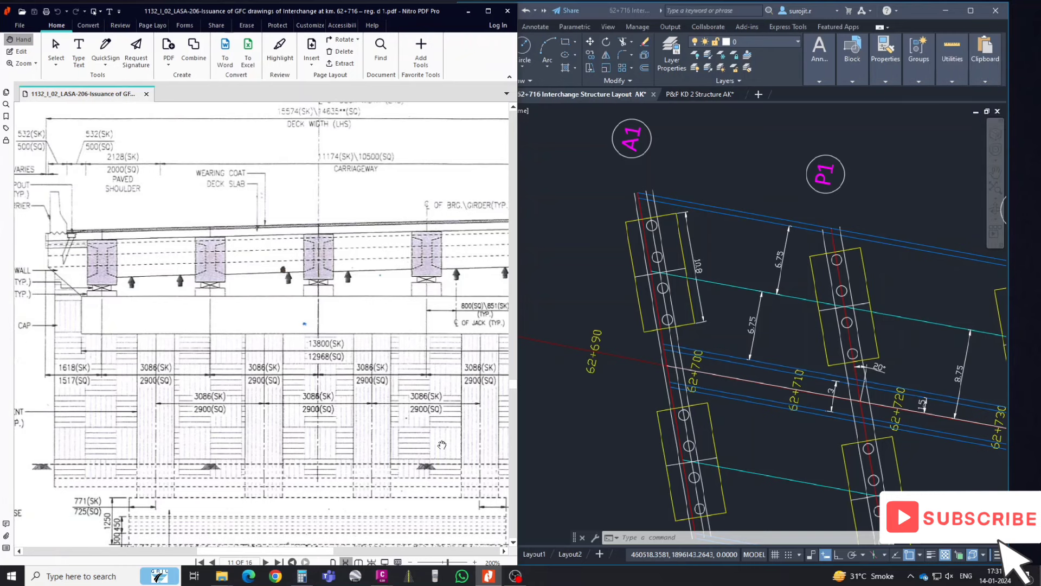
left_click(307, 581)
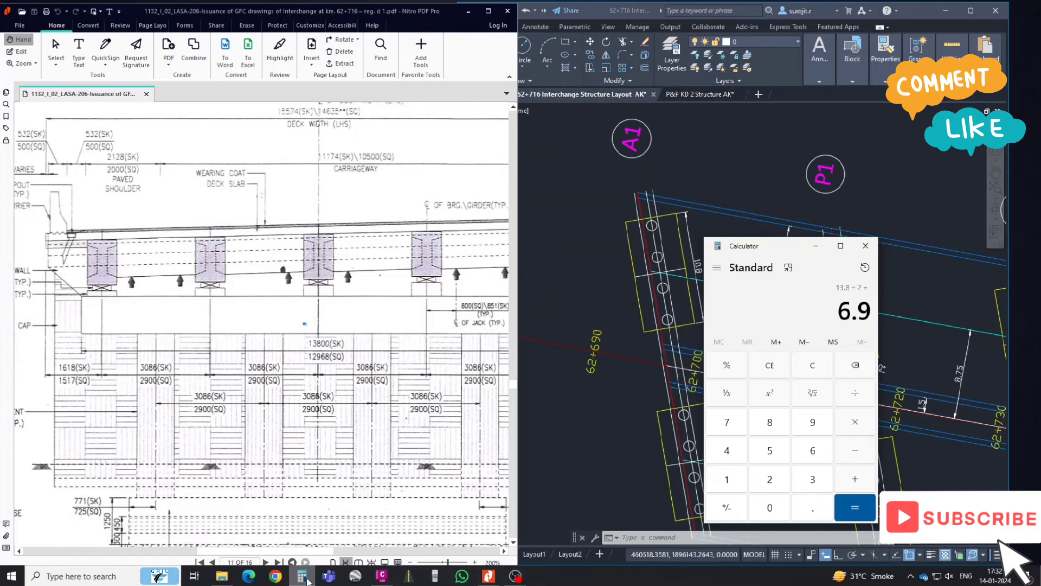
left_click(1005, 549)
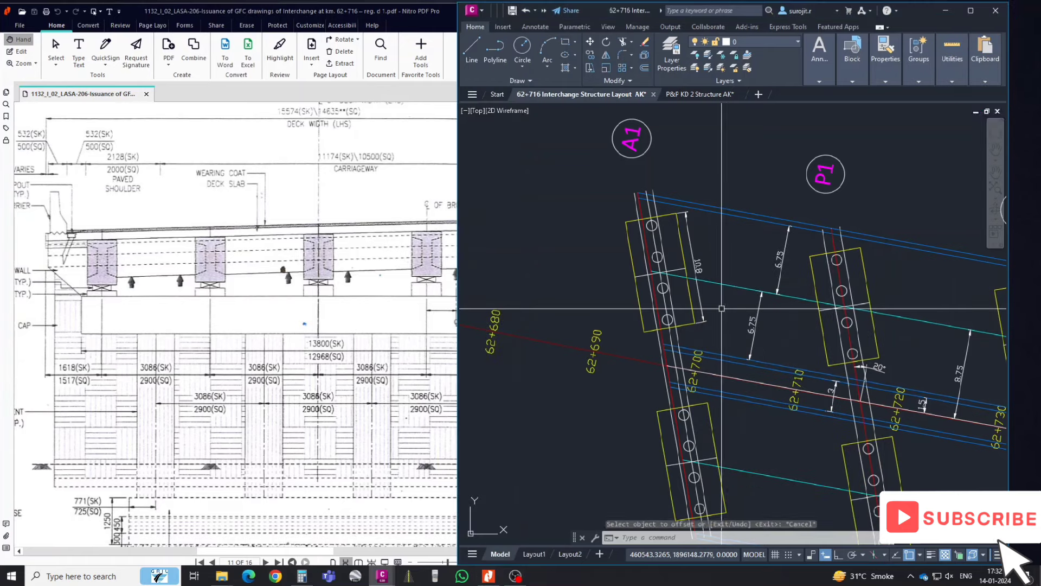
- Offset the short line across A1 by 6.9 to both sides
key("Return")
type("6.5")
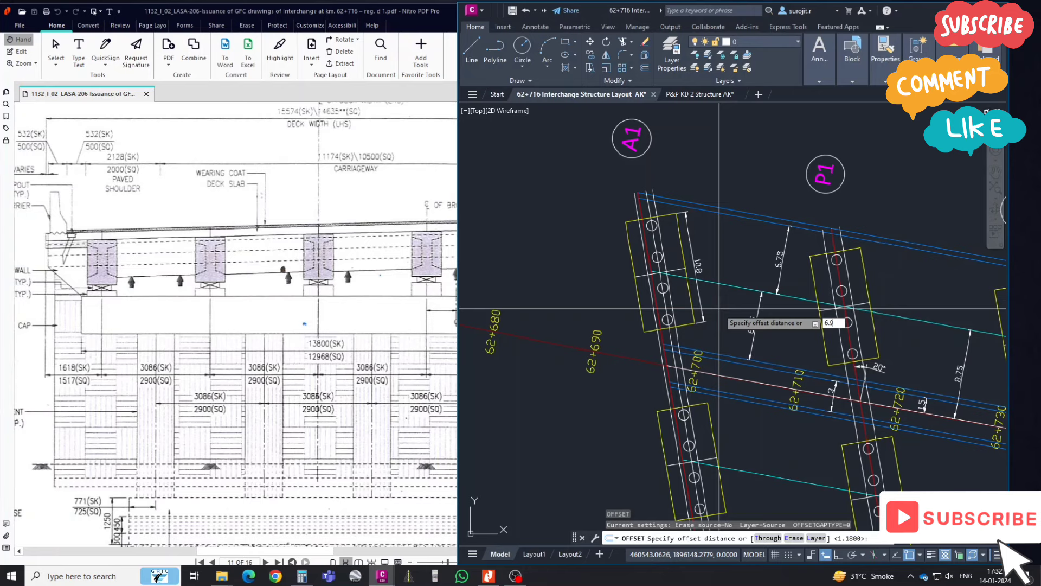
key("Return")
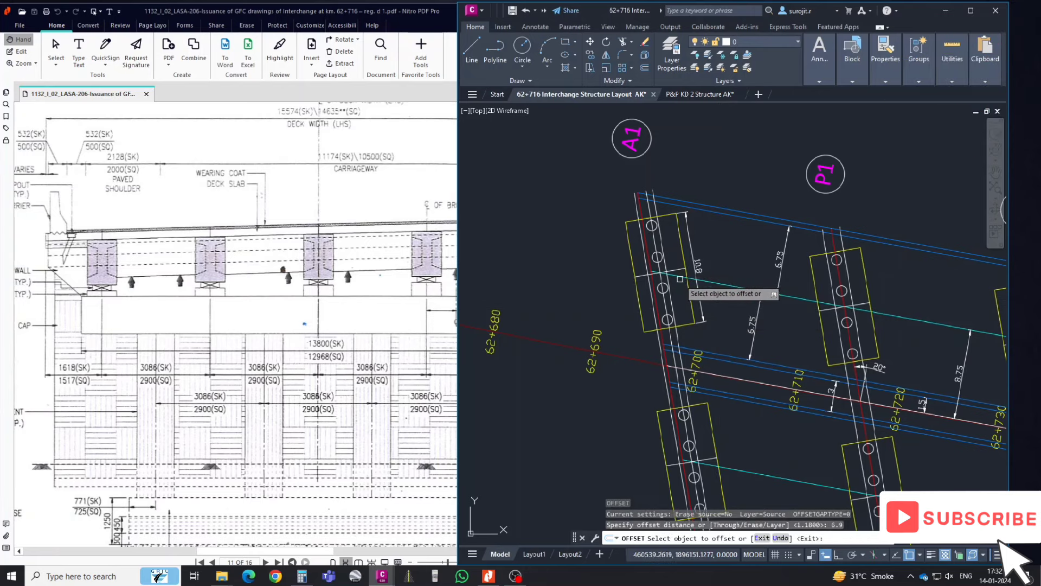
left_click(660, 273)
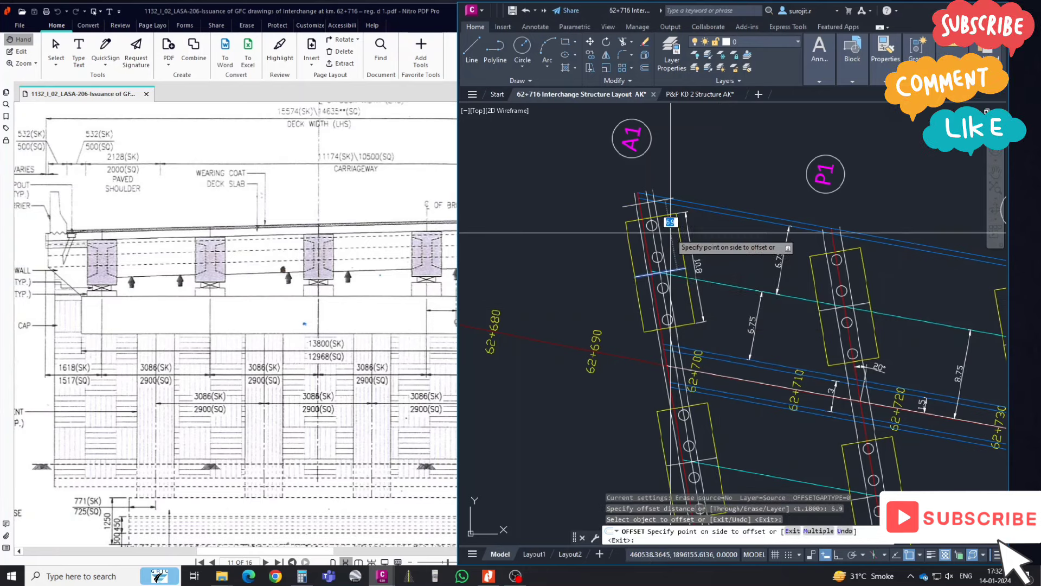
left_click(672, 239)
left_click(679, 270)
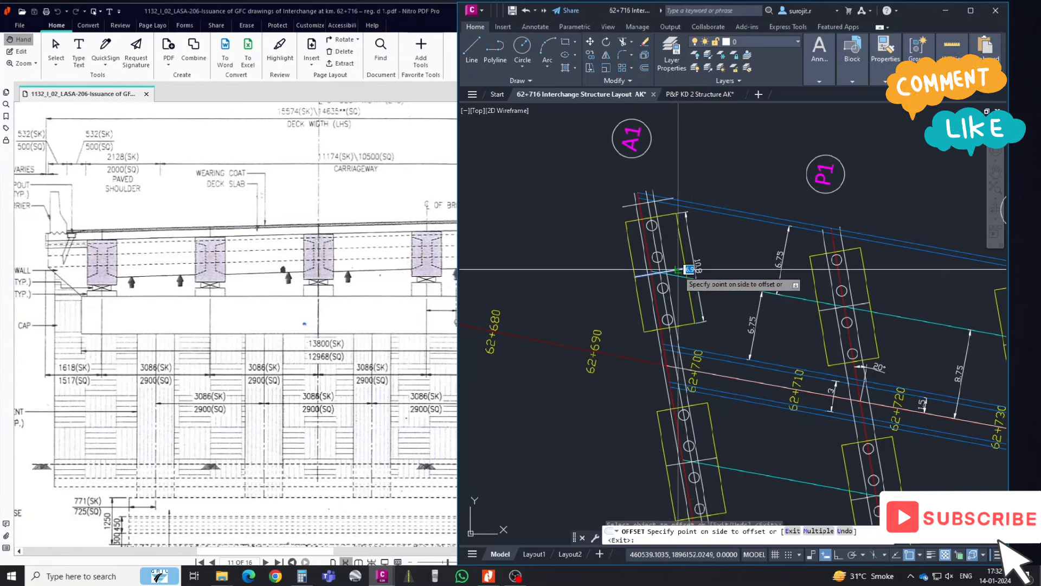
left_click(691, 322)
key("Escape")
key("Escape")
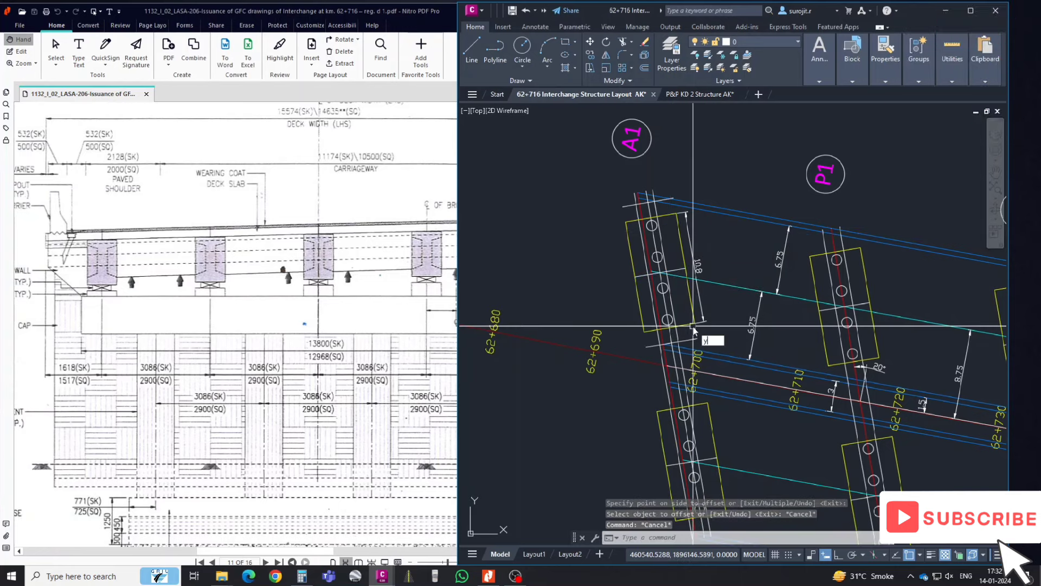
- Trim the dirt wall line against the short end line as cutting edge
type("tr")
key("Return")
left_click(693, 340)
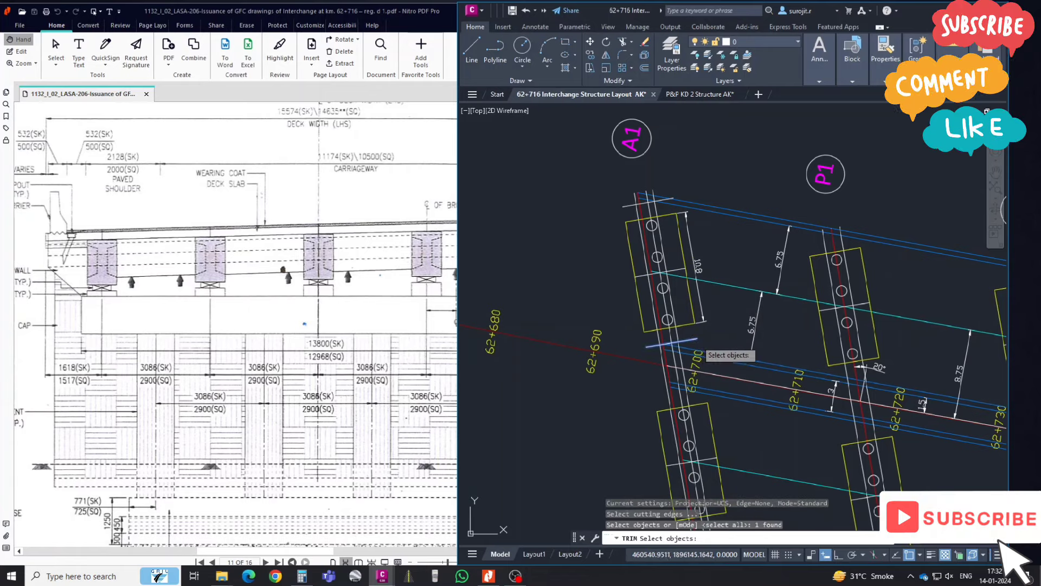
key("Return")
scroll(696, 348, "up", 3)
left_click(597, 363)
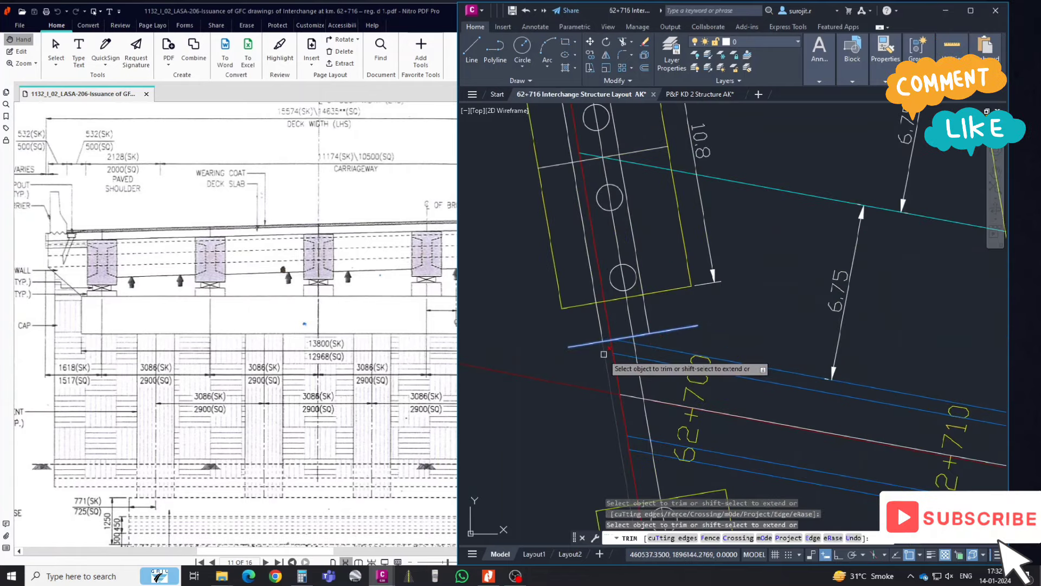
scroll(604, 354, "down", 3)
key("Escape")
- Retry trimming using the short top line and the long dirt wall line as cutting edges
key("Return")
scroll(606, 203, "up", 3)
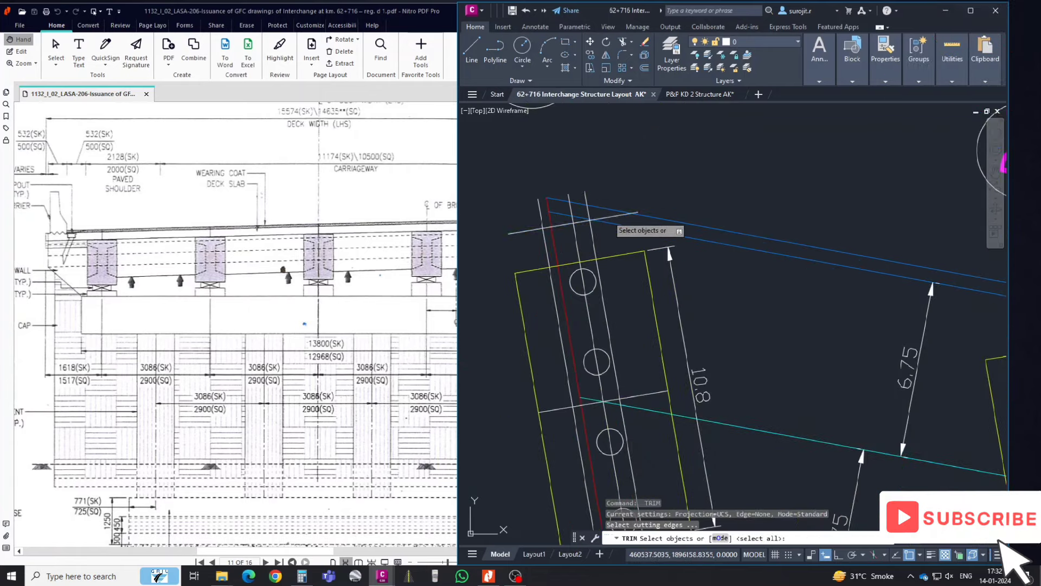
left_click(604, 218)
key("Return")
key("Escape")
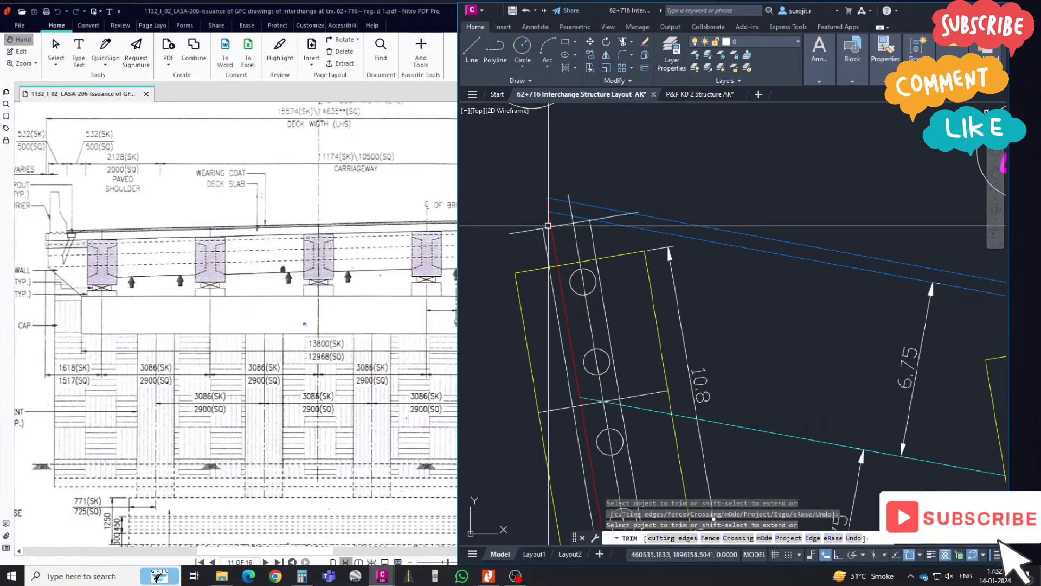
key("Return")
left_click(538, 240)
key("Return")
scroll(539, 239, "down", 4)
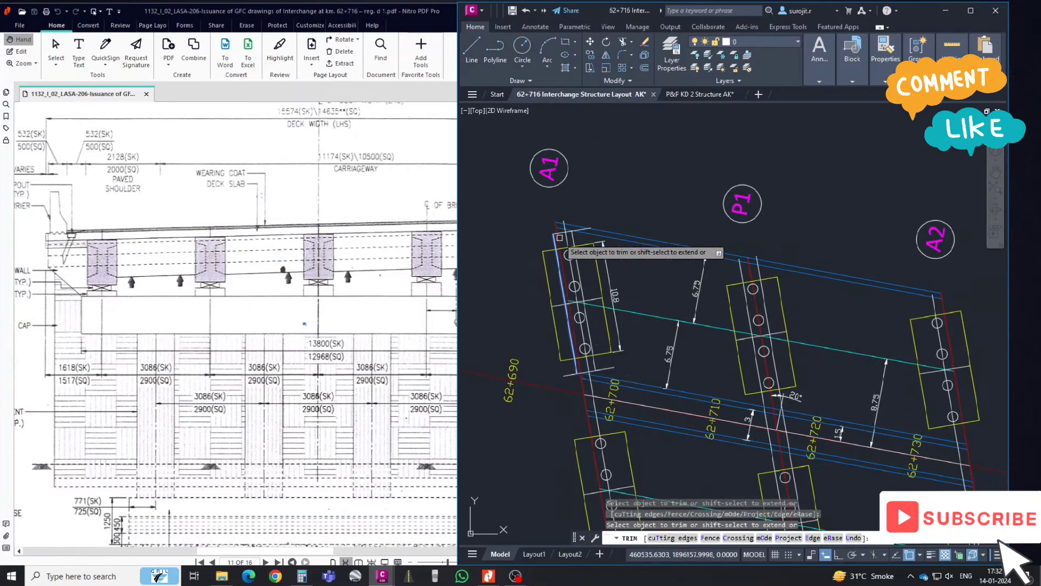
scroll(575, 374, "up", 2)
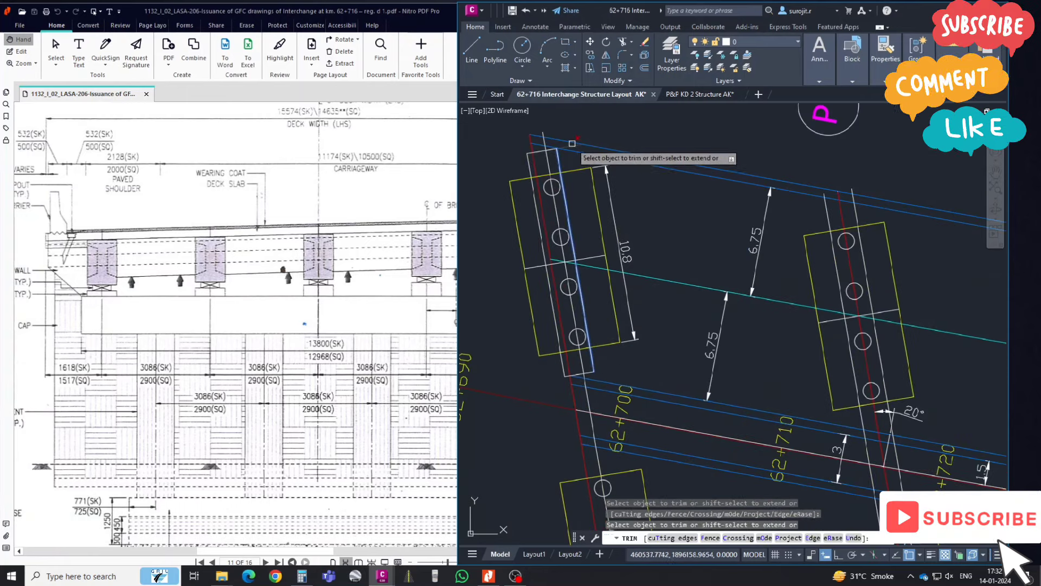
key("Escape")
left_click(557, 152)
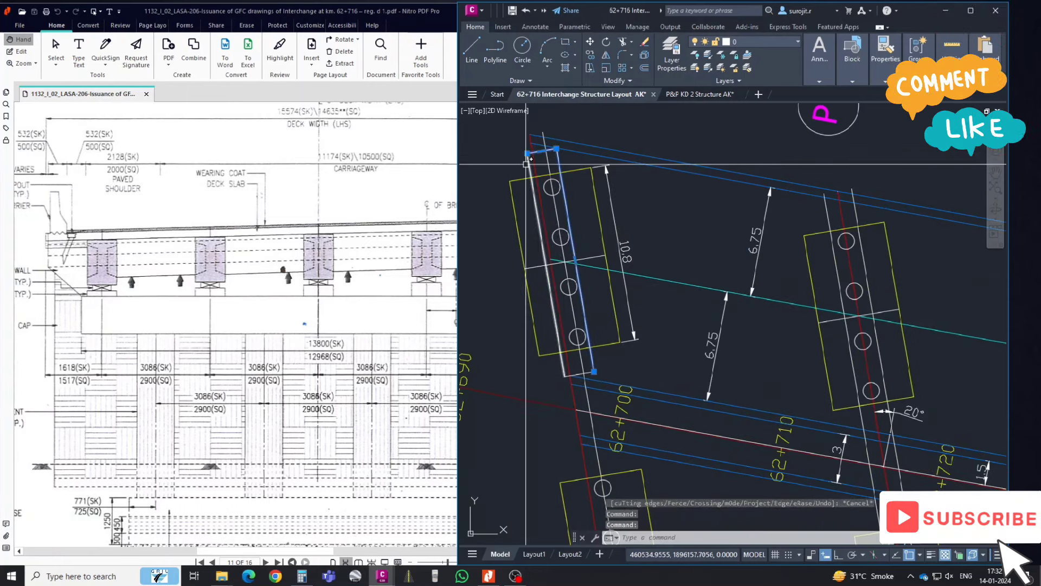
- Join the narrow dirt wall rectangle's edges into one polyline
left_click(589, 374)
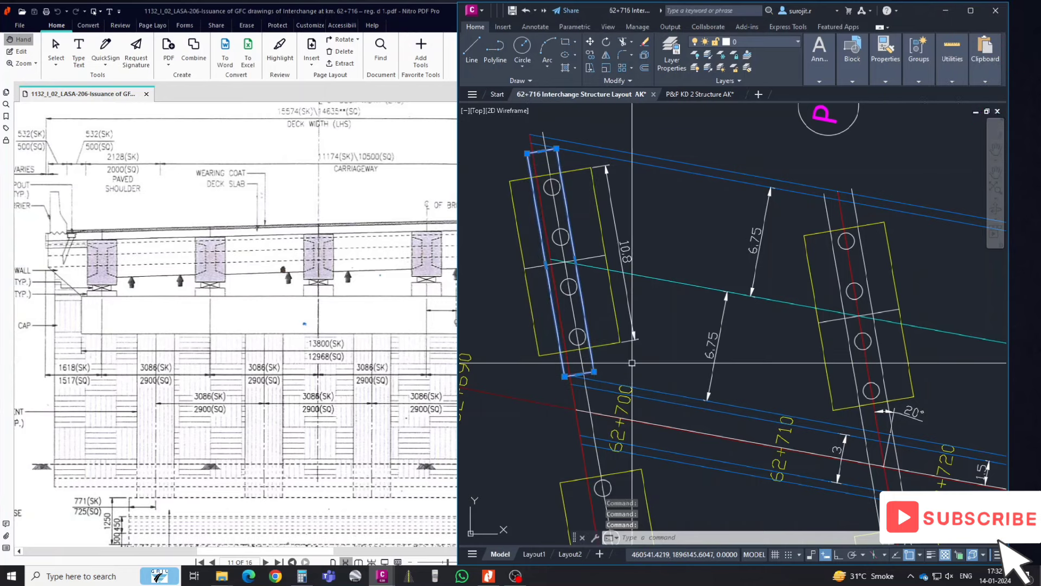
type("j")
key("Return")
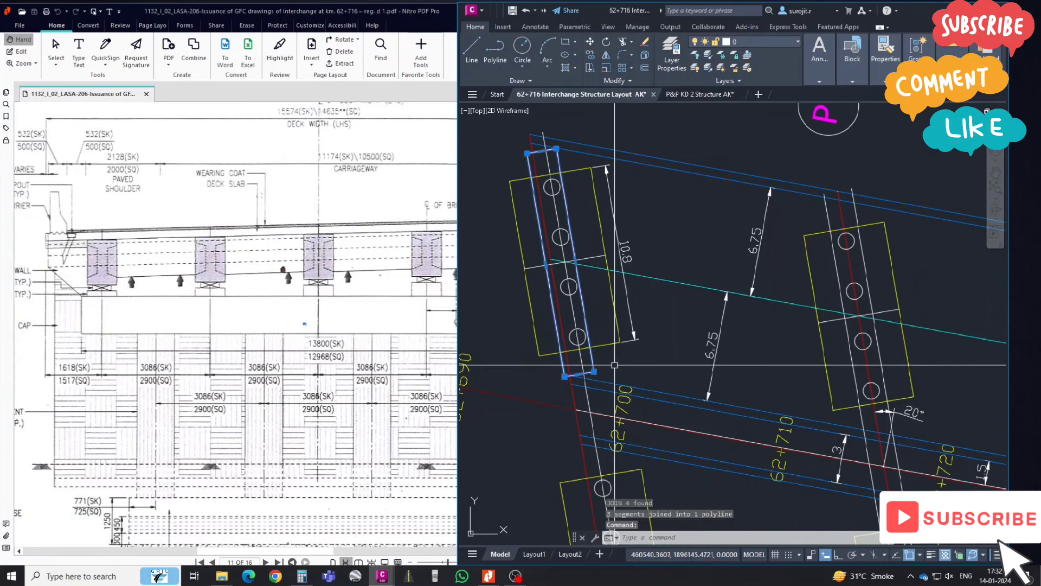
key("Return")
key("Escape")
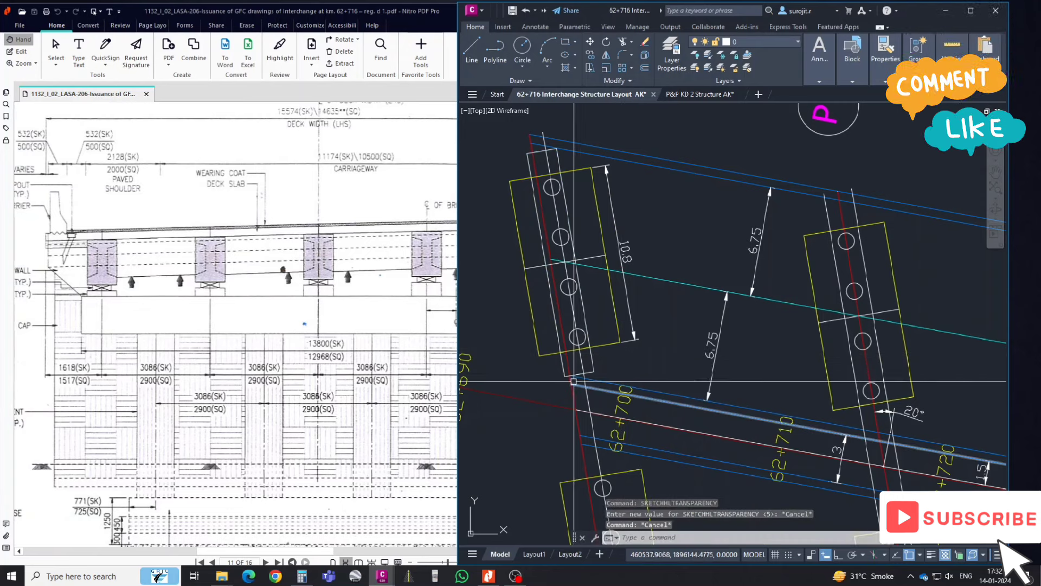
- Set the joined dirt wall polyline's colour to Green
left_click(589, 364)
key("ctrl+1")
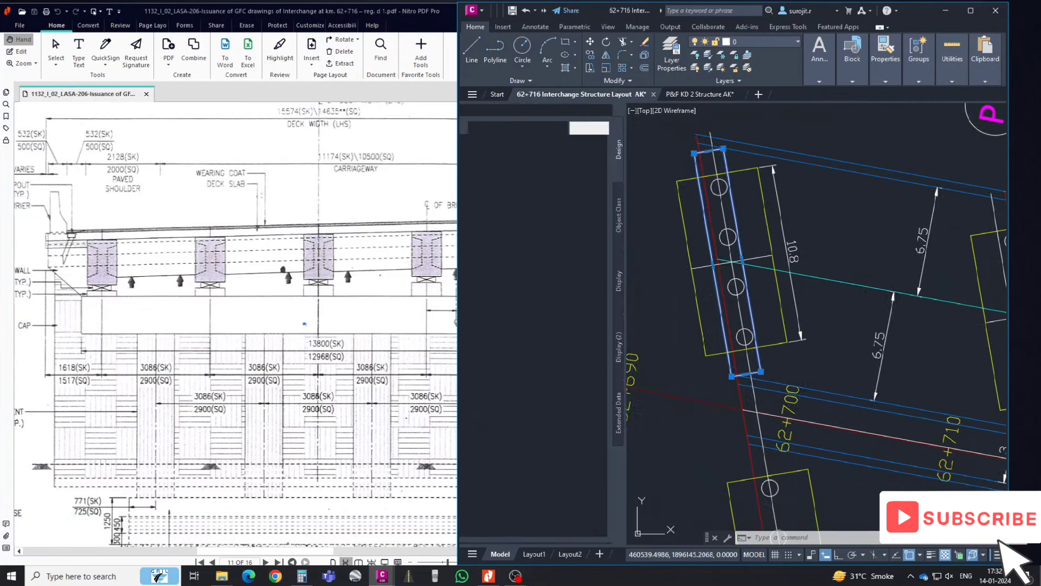
left_click(559, 152)
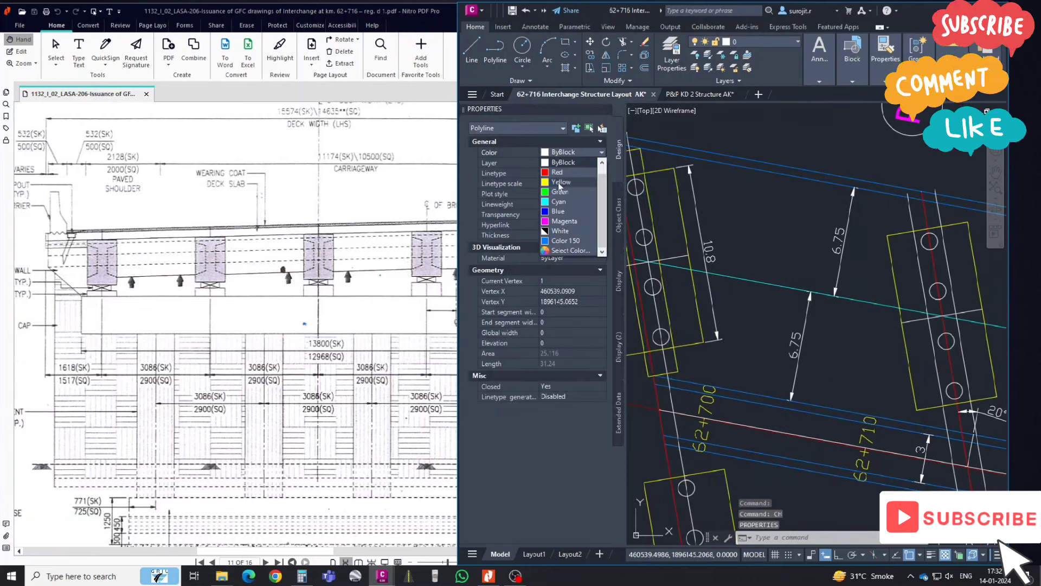
left_click(560, 191)
key("ctrl+1")
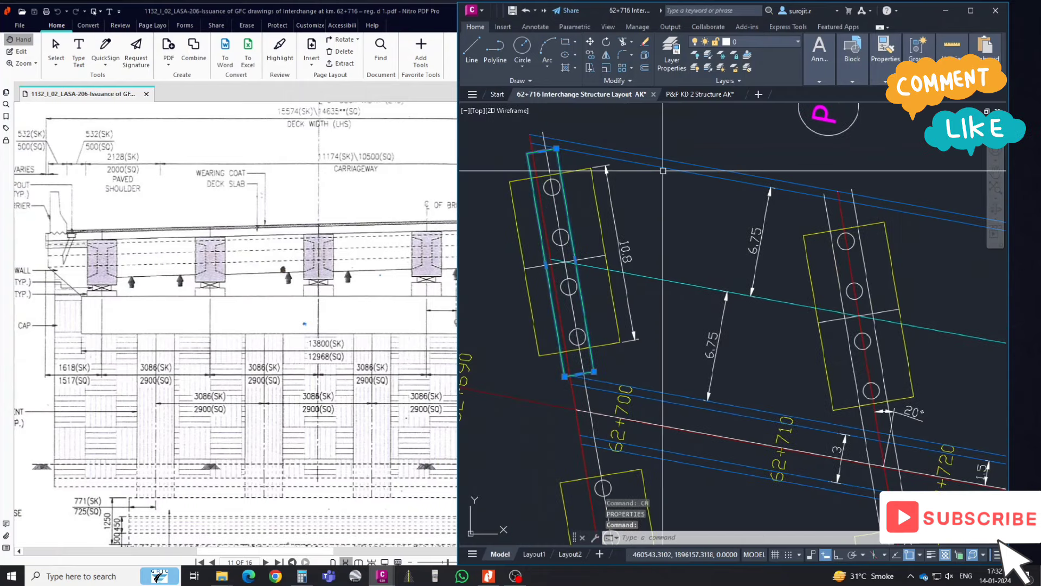
middle_click_drag(603, 276, 624, 284)
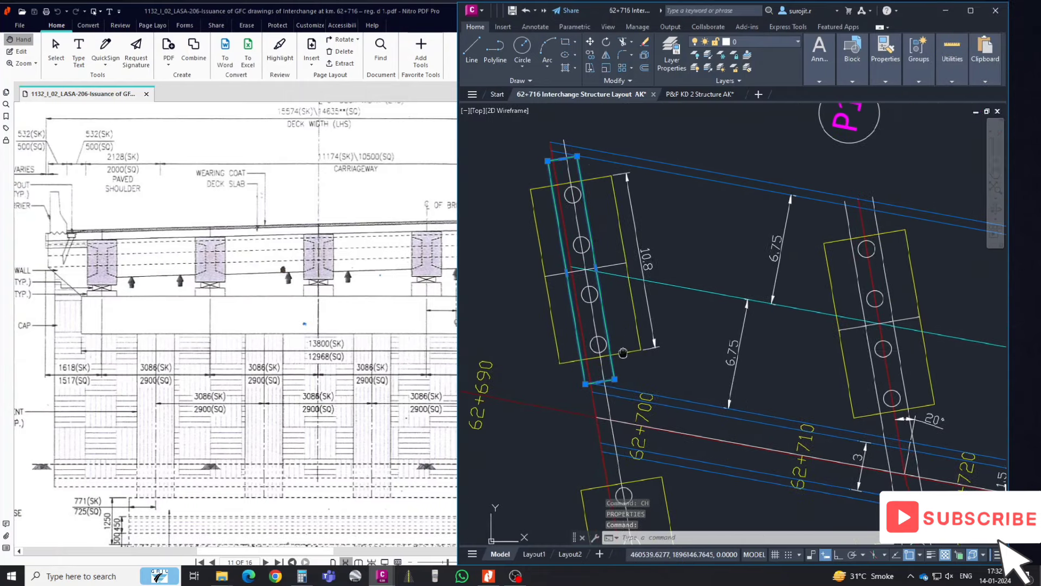
- Copy the dirt wall polyline from its midpoint across to the A2 abutment
type("c")
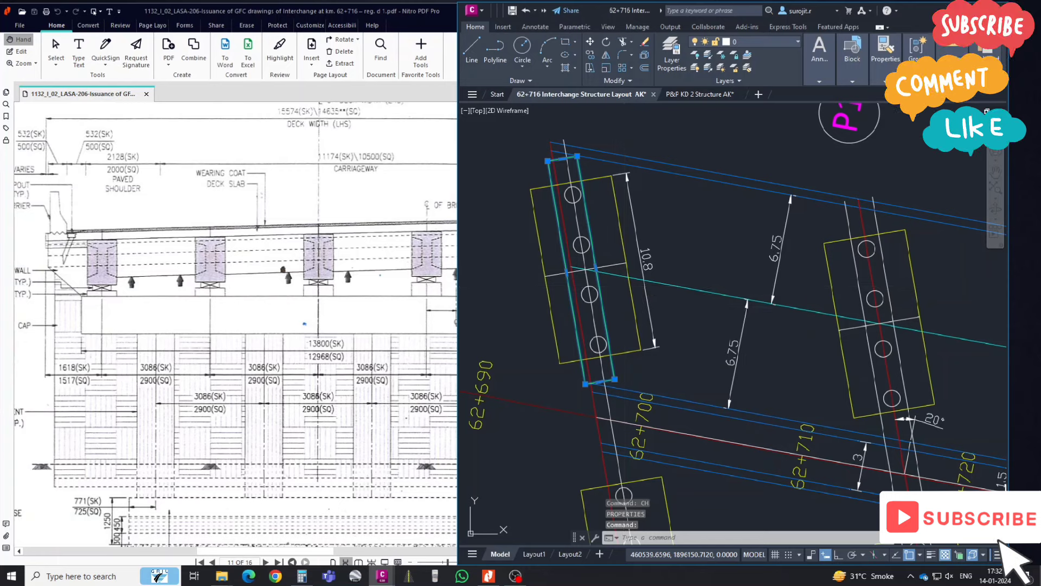
type("co")
key("Return")
scroll(585, 270, "up", 4)
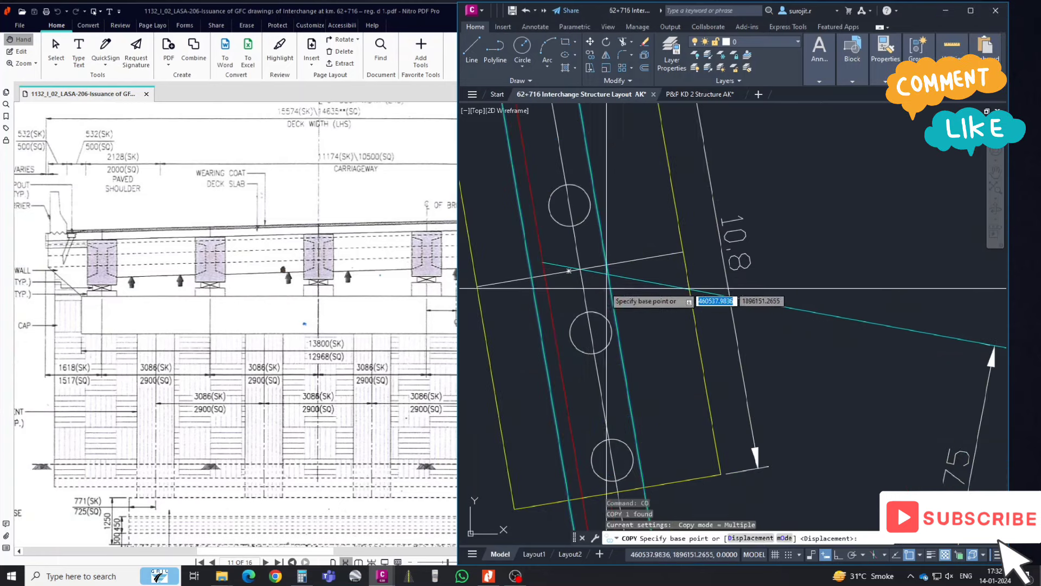
left_click(580, 270)
scroll(580, 269, "down", 4)
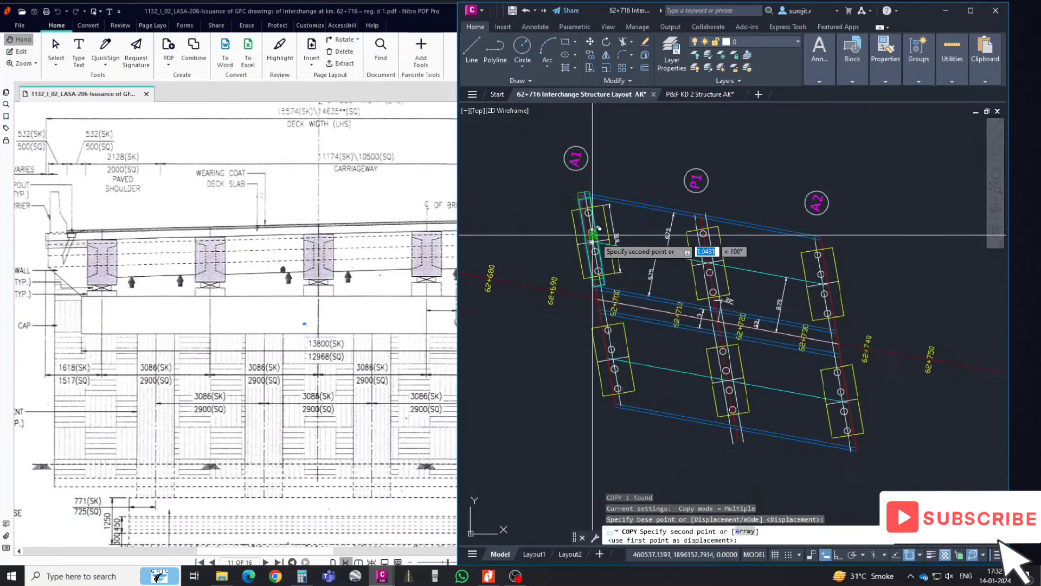
scroll(607, 335, "up", 4)
scroll(607, 334, "up", 1)
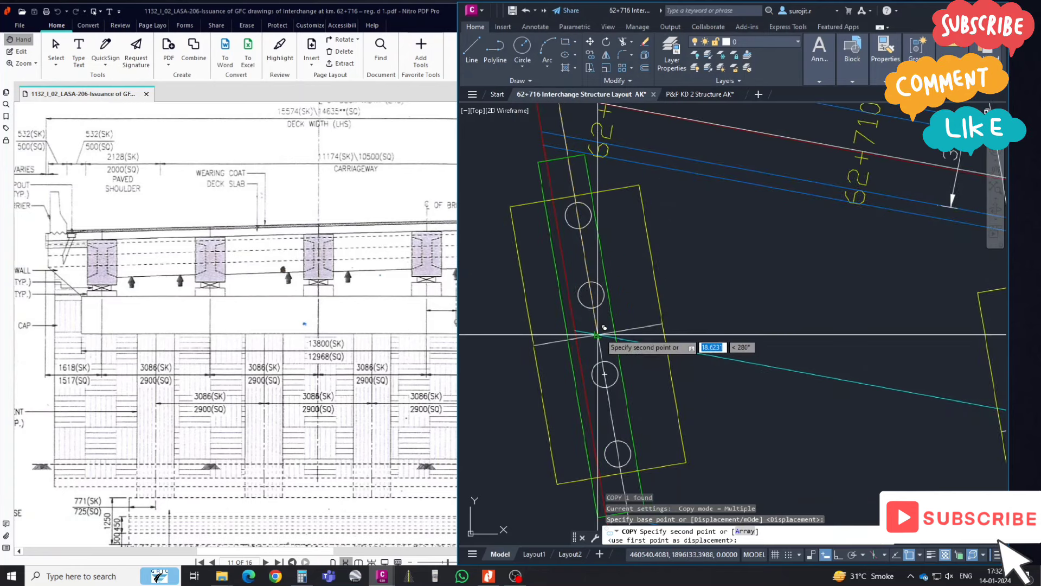
left_click(606, 341)
scroll(651, 341, "down", 5)
key("Escape")
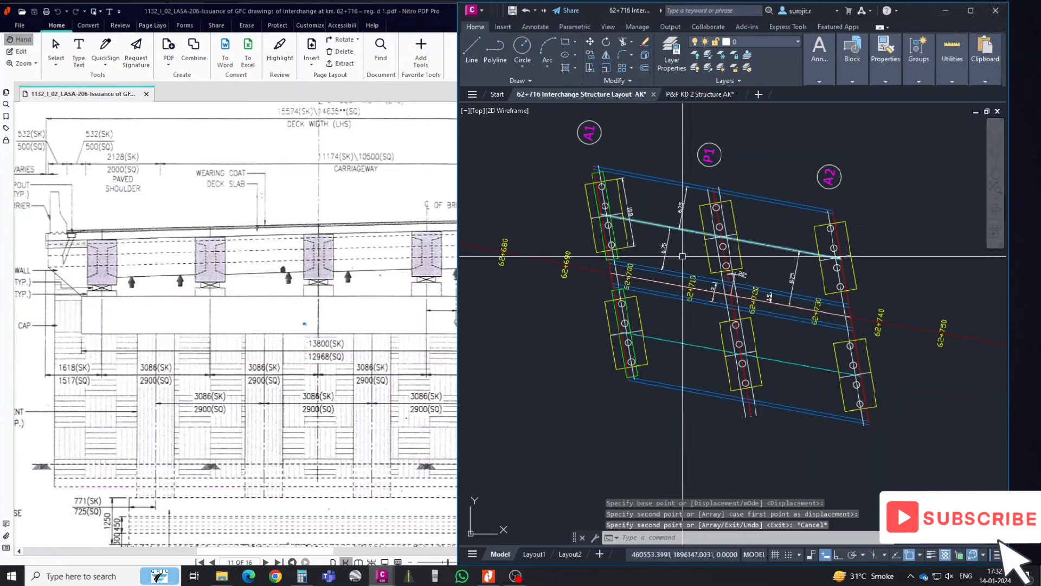
left_click(319, 298)
left_click(857, 338)
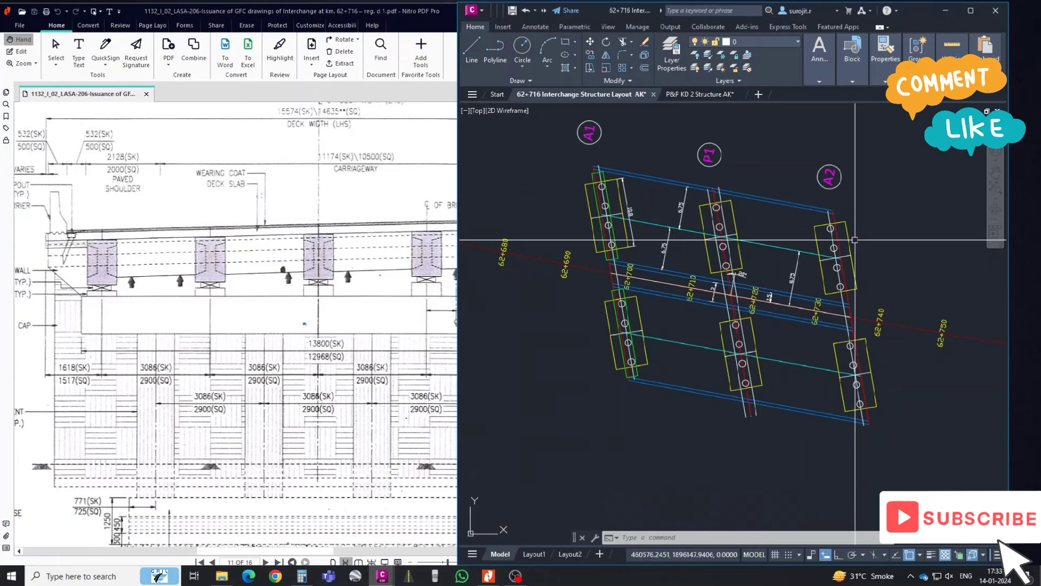
- Offset the line near A2 using the existing 6.9 distance
type("o")
key("Return")
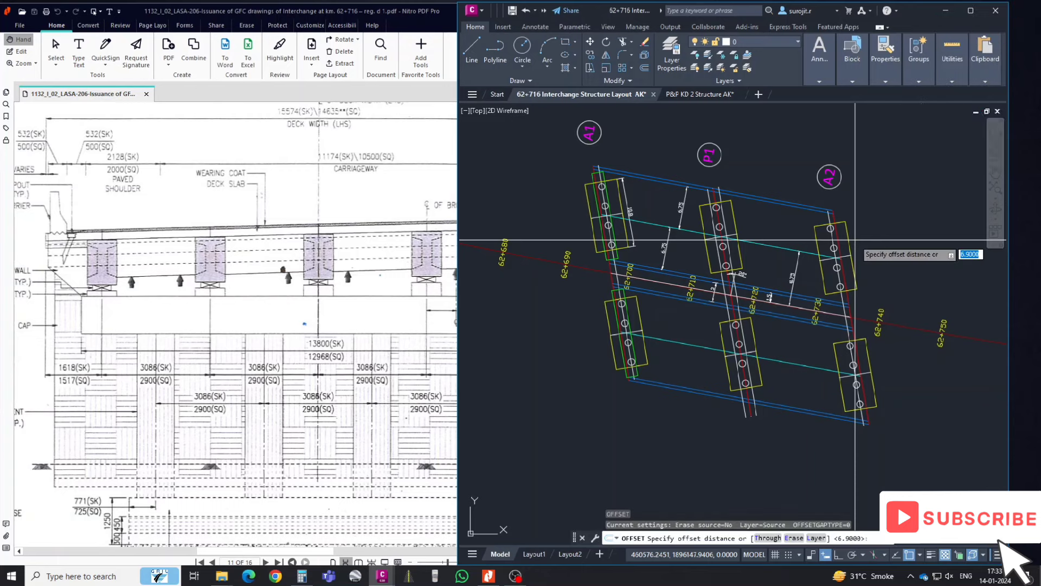
key("Return")
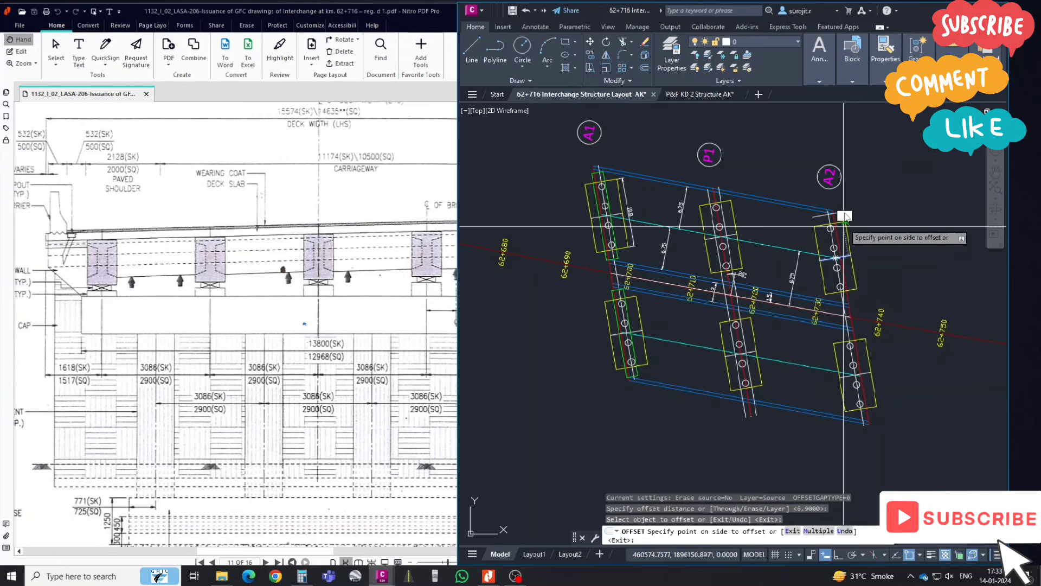
left_click(845, 255)
left_click(844, 255)
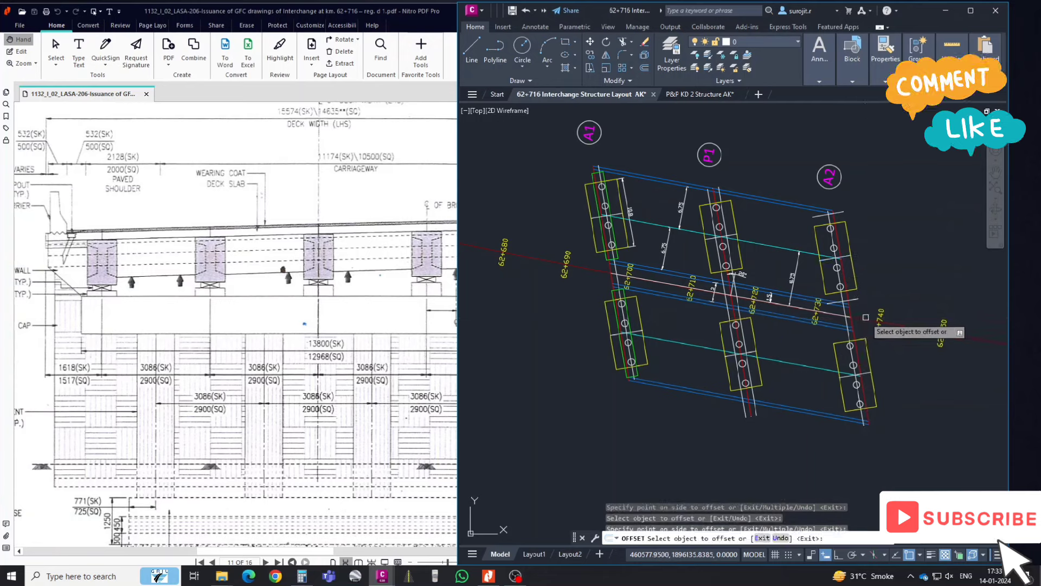
key("Escape")
- Check the 640 and 1180 dirt wall dimensions in the Nitro PDF drawing
type("o")
key("Return")
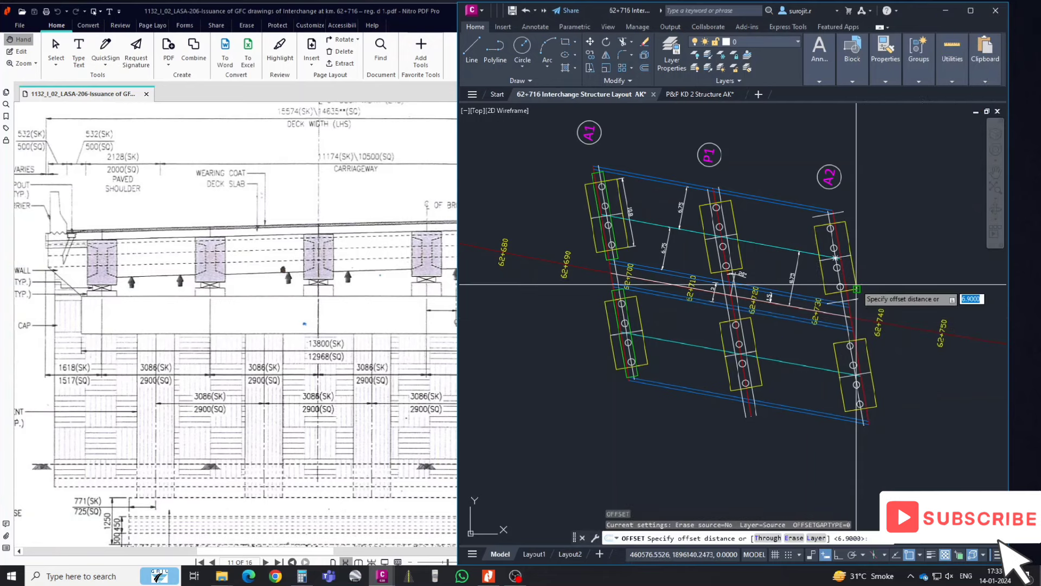
key("Escape")
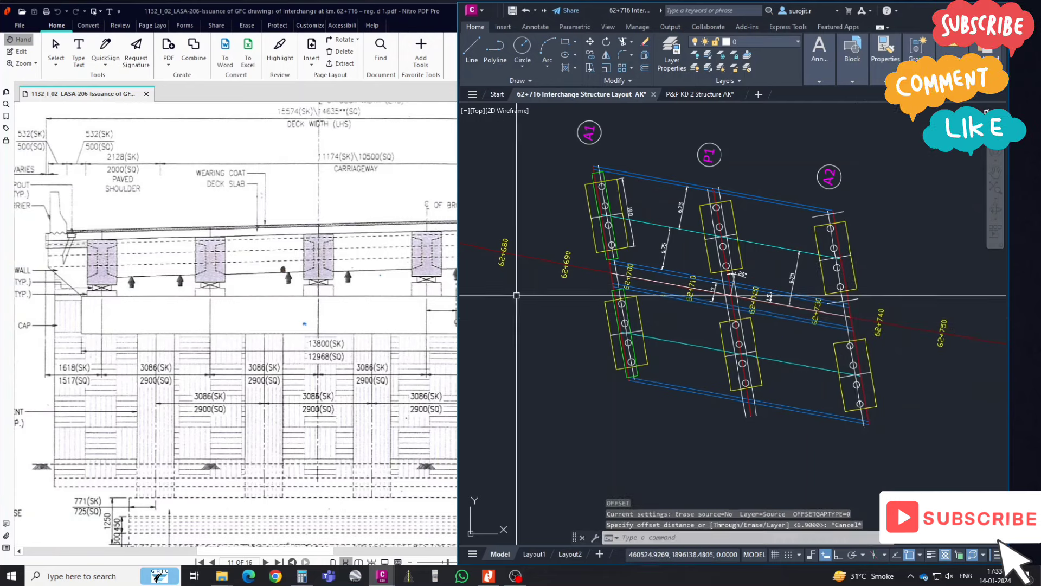
left_click(328, 321)
scroll(328, 321, "down", 2, "ctrl")
scroll(305, 336, "down", 1, "ctrl")
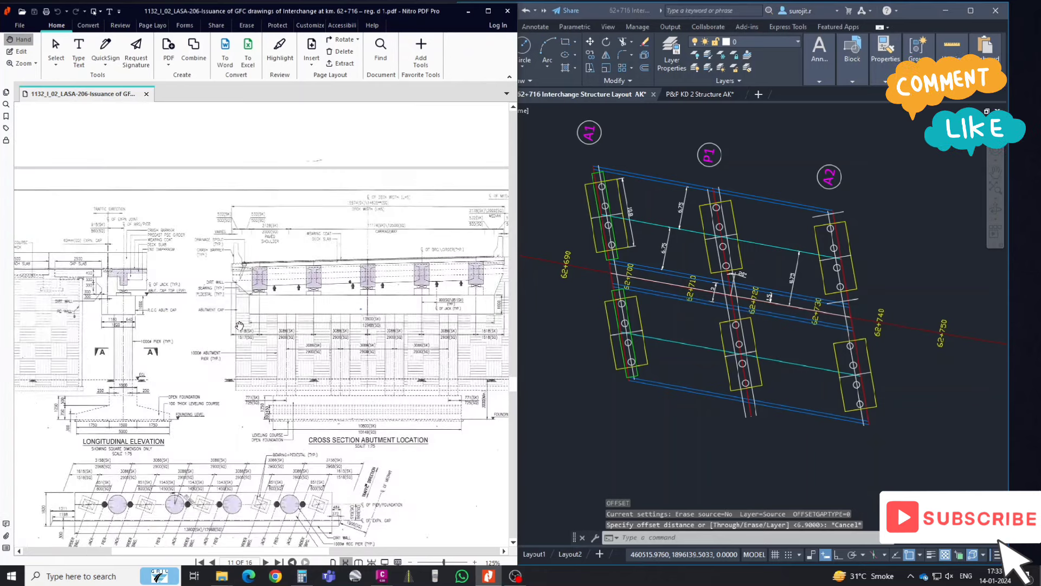
scroll(239, 326, "up", 1, "ctrl")
scroll(281, 328, "up", 1, "ctrl")
scroll(331, 332, "up", 1, "ctrl")
scroll(378, 335, "up", 1, "ctrl")
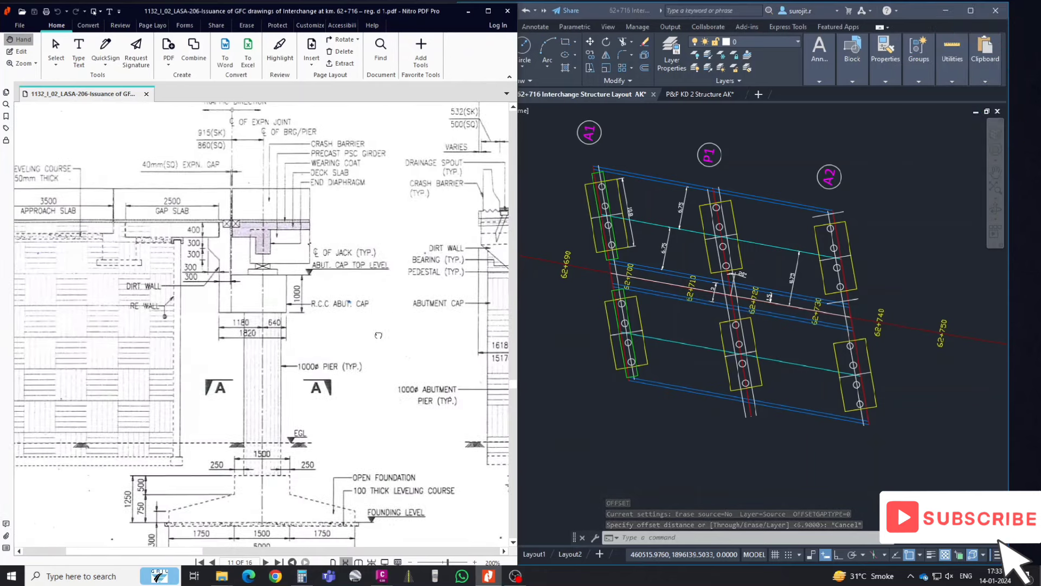
scroll(378, 335, "up", 1, "ctrl")
scroll(385, 328, "up", 2, "ctrl")
scroll(397, 316, "down", 1, "ctrl")
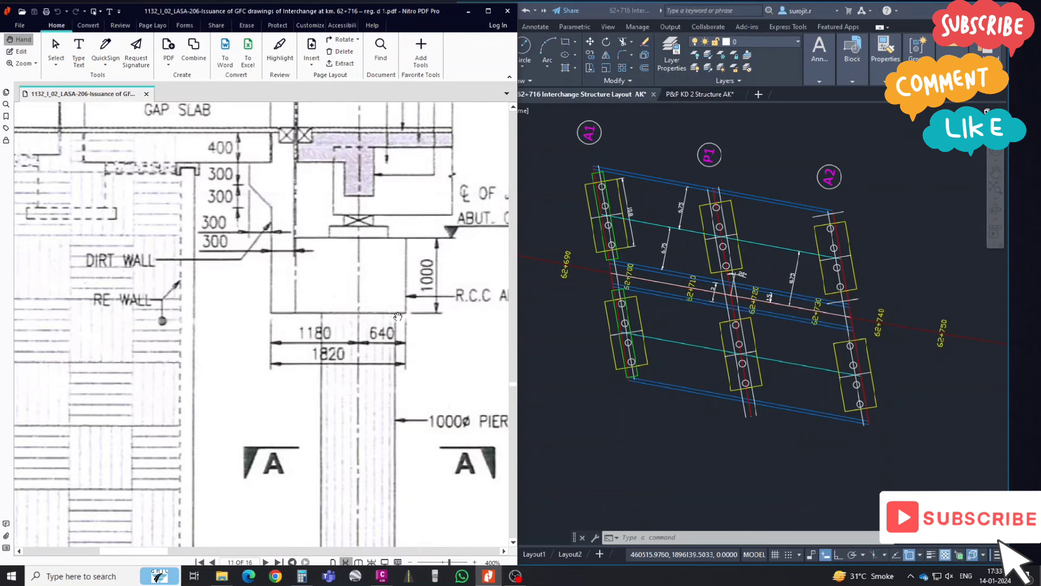
- Offset the A2 abutment line by 0.640 and 1.180
left_click(603, 349)
type("o")
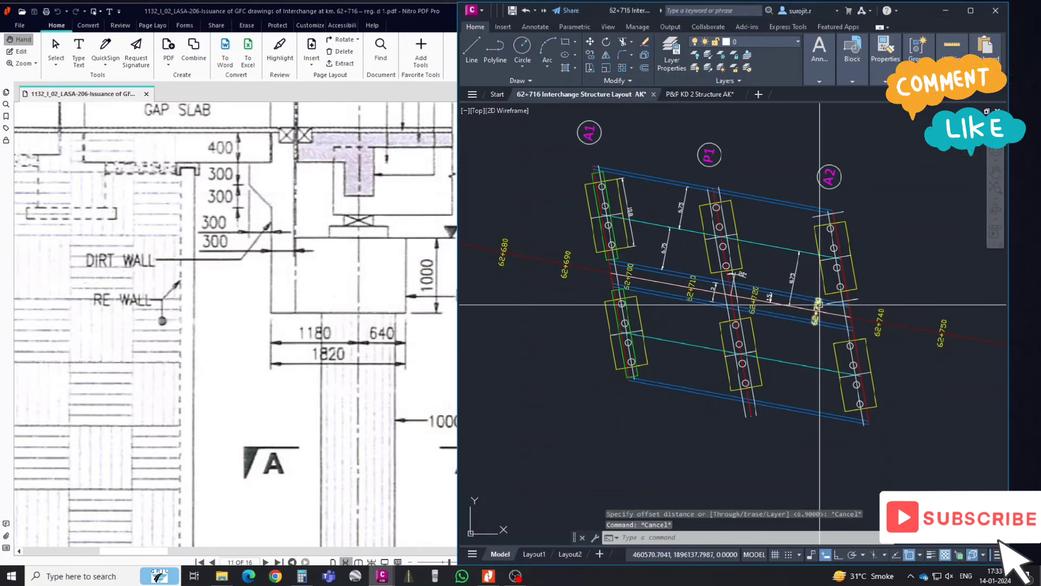
key("Return")
type("40")
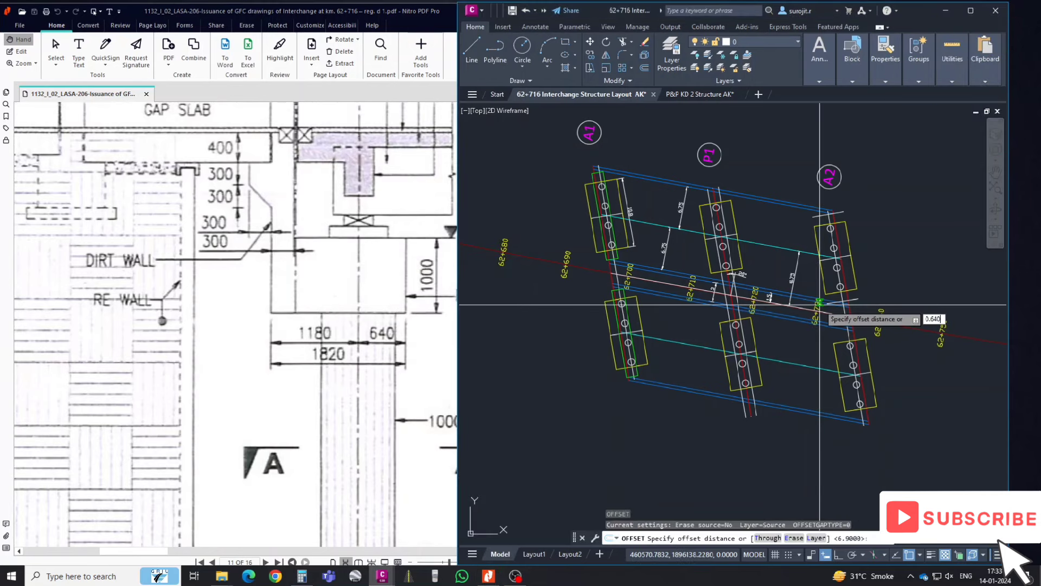
key("Return")
key("Return")
key("Return")
type("1.180")
key("Return")
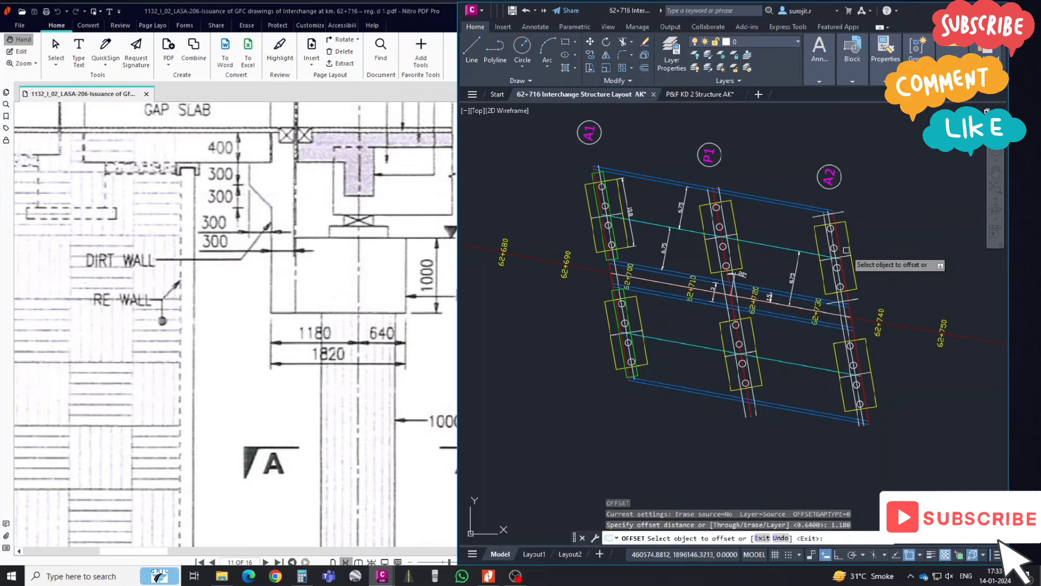
scroll(846, 244, "up", 4)
left_click(853, 229)
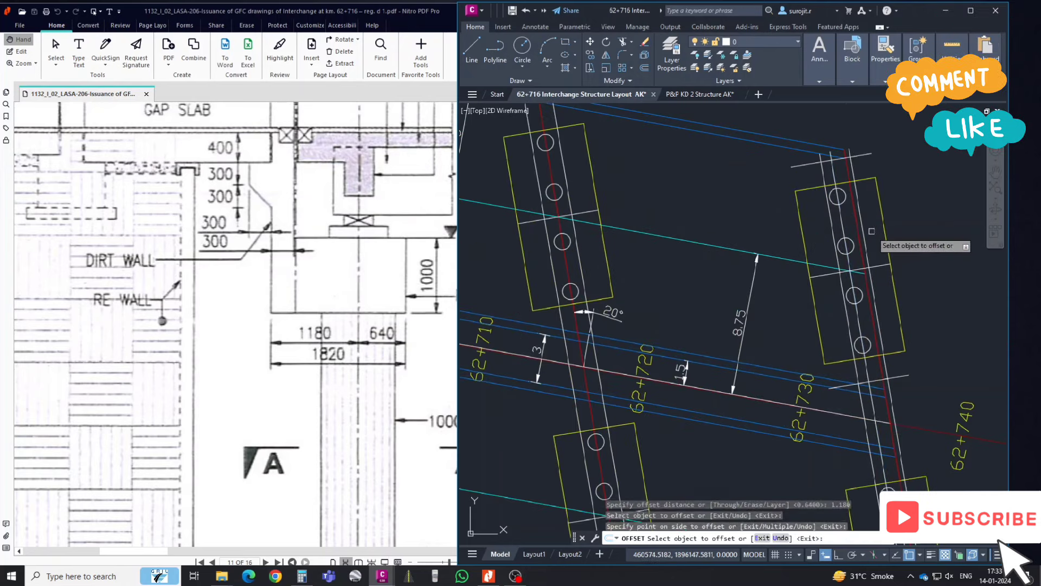
key("Escape")
key("Return")
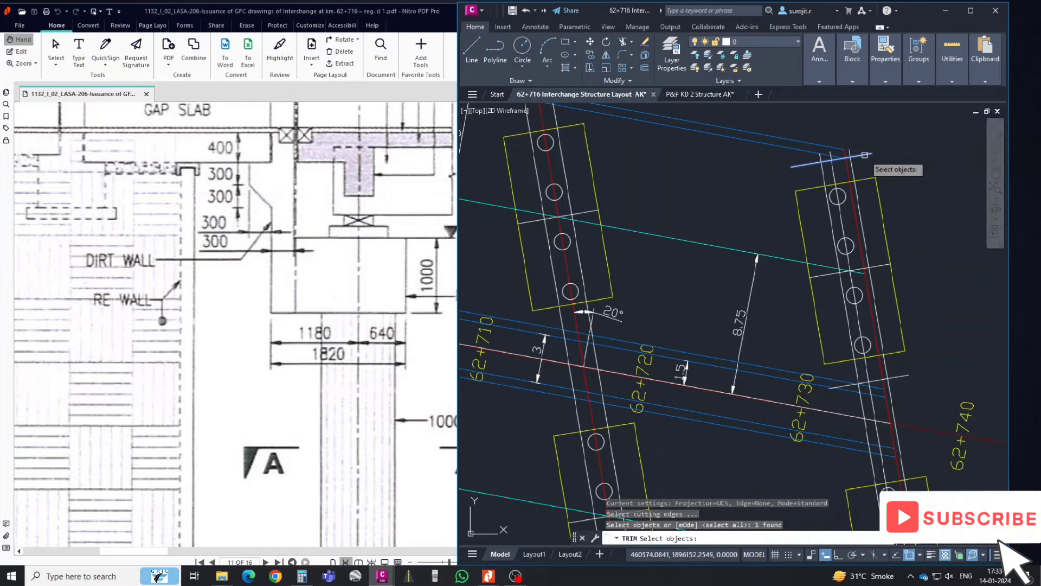
- Trim the blue line end past the pile column back to the short cutting-edge line
left_click(855, 152)
key("Return")
scroll(845, 155, "up", 3)
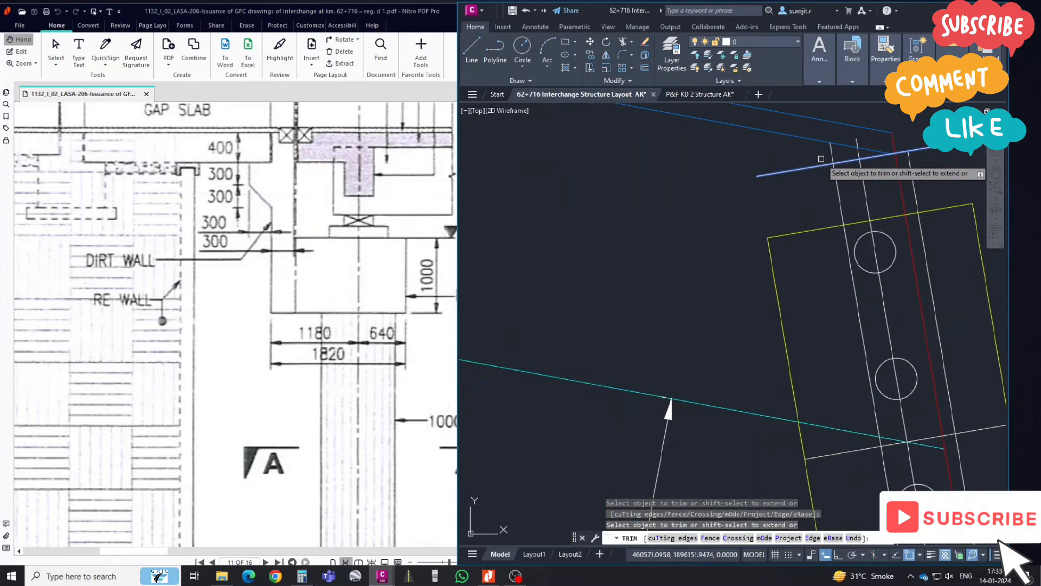
scroll(807, 157, "down", 5)
key("Escape")
scroll(859, 303, "up", 1)
scroll(859, 304, "up", 1)
key("Return")
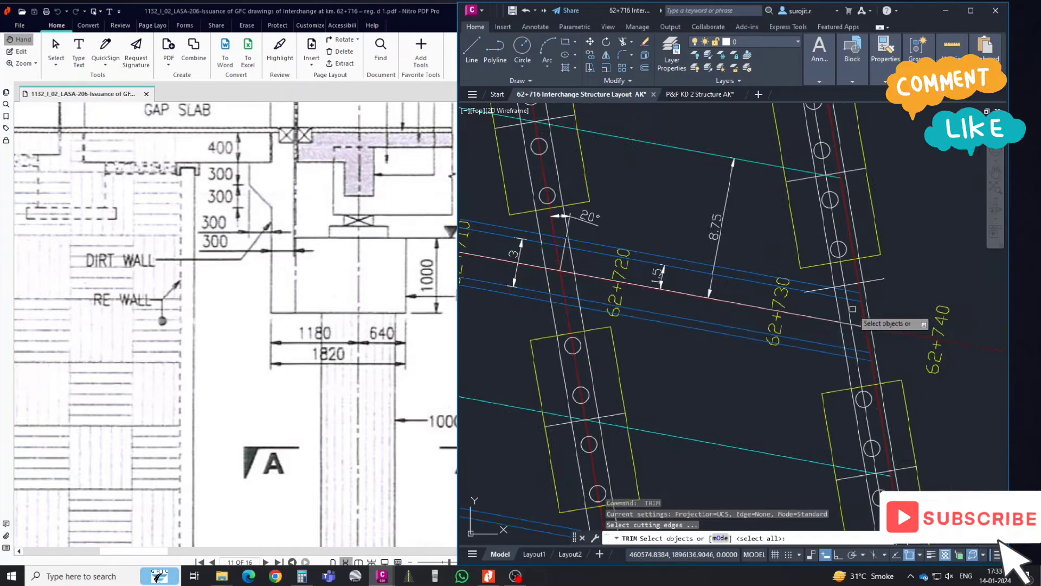
left_click(872, 286)
key("Return")
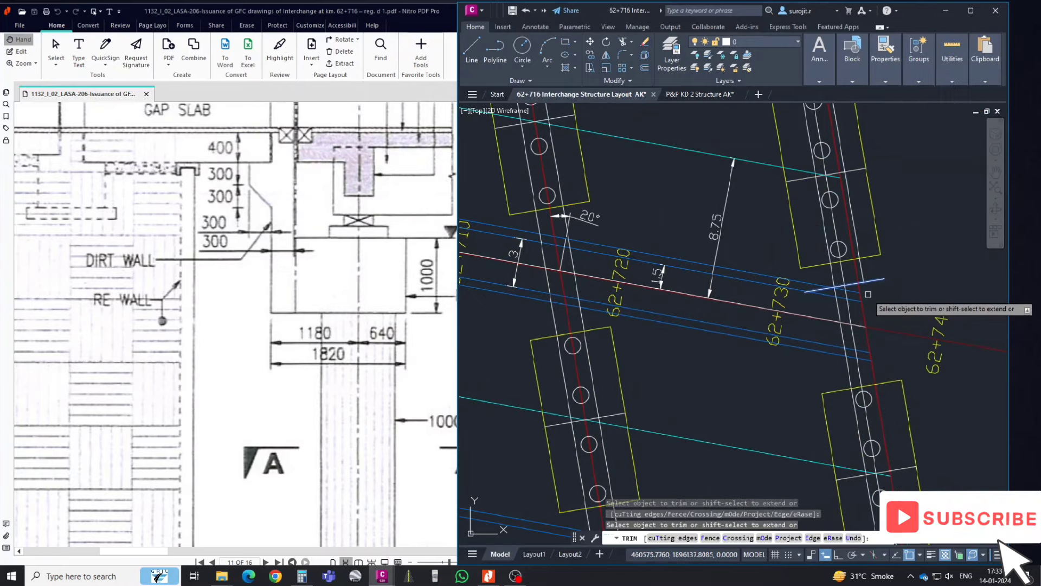
left_click(868, 294)
key("Escape")
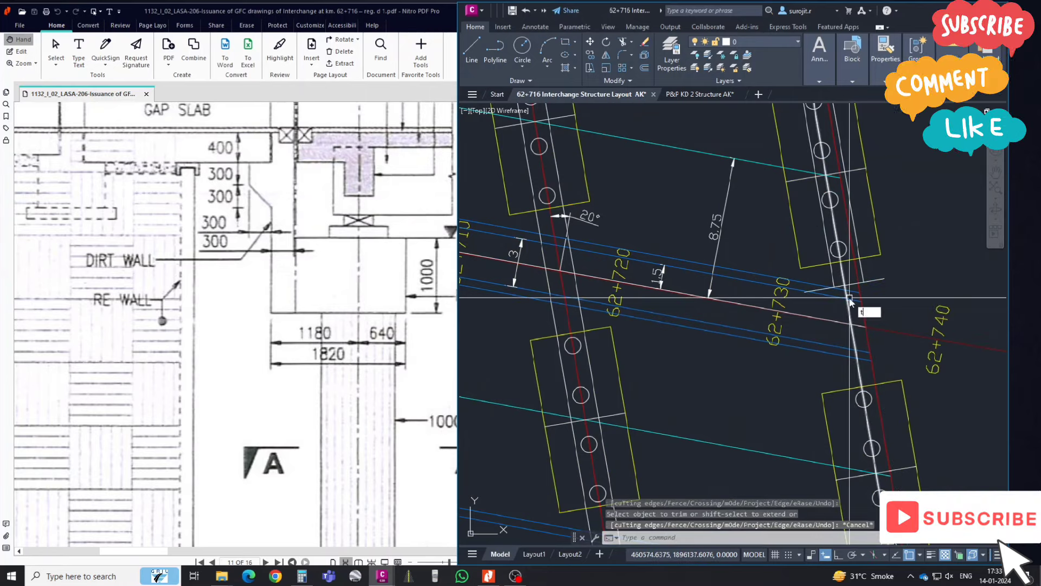
- Trim the remaining blue line ends that extend beyond the column
type("r")
key("Return")
scroll(851, 298, "up", 2)
left_click(854, 281)
key("Return")
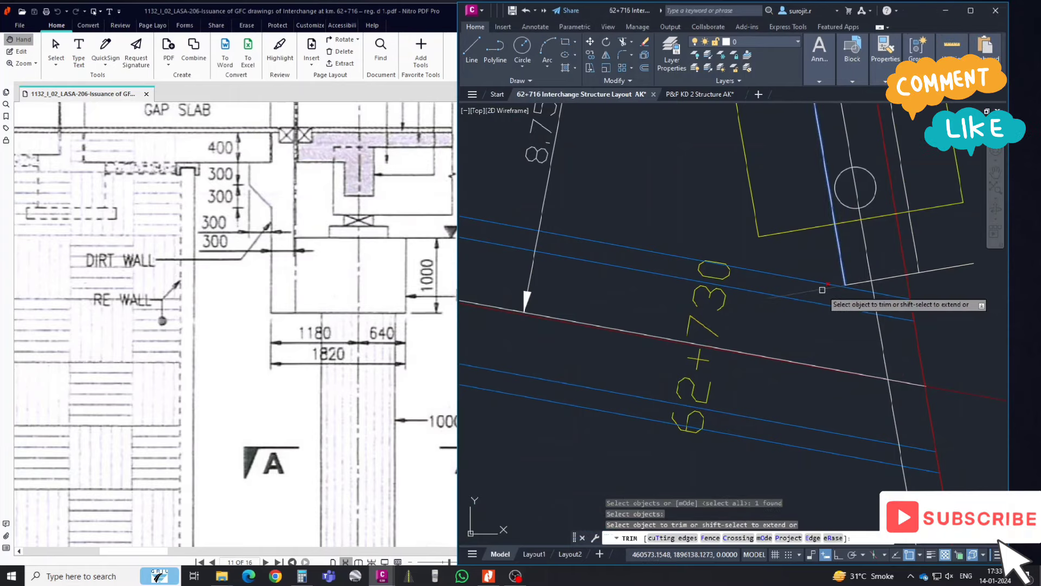
scroll(822, 289, "down", 2)
left_click(890, 300)
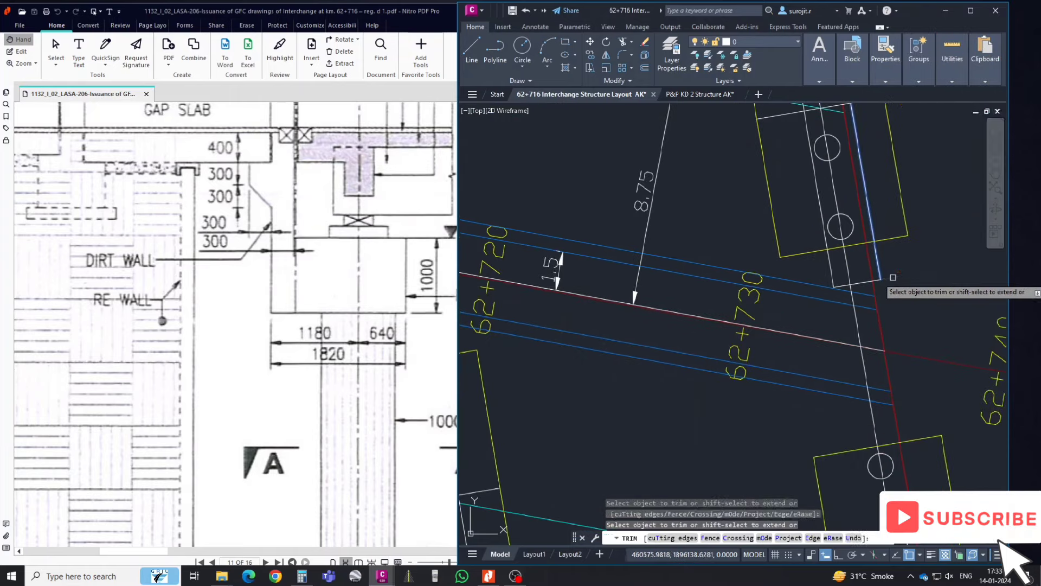
key("Escape")
left_click(856, 281)
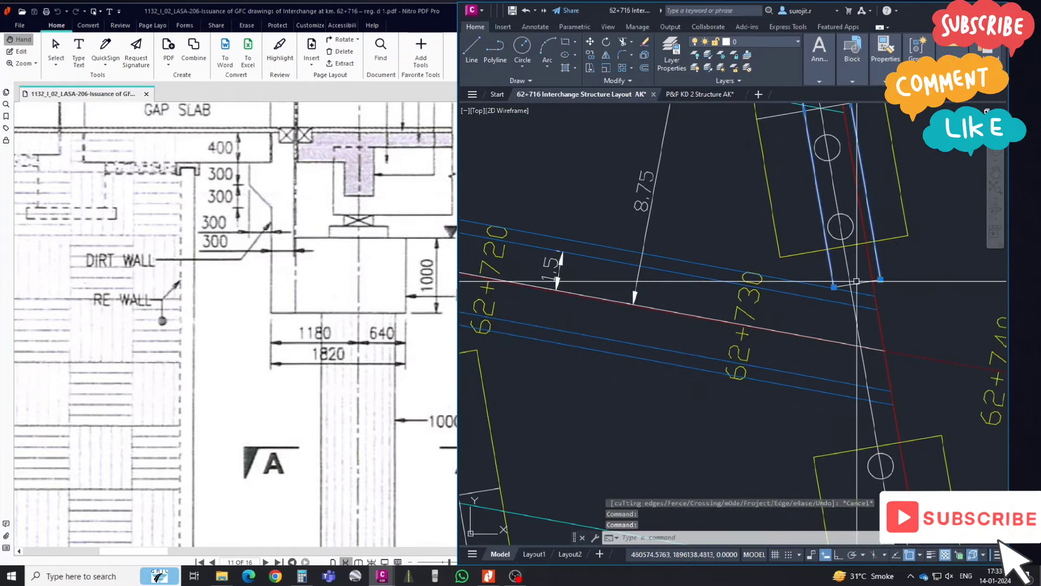
scroll(866, 282, "down", 3)
scroll(830, 218, "up", 1)
scroll(830, 217, "up", 1)
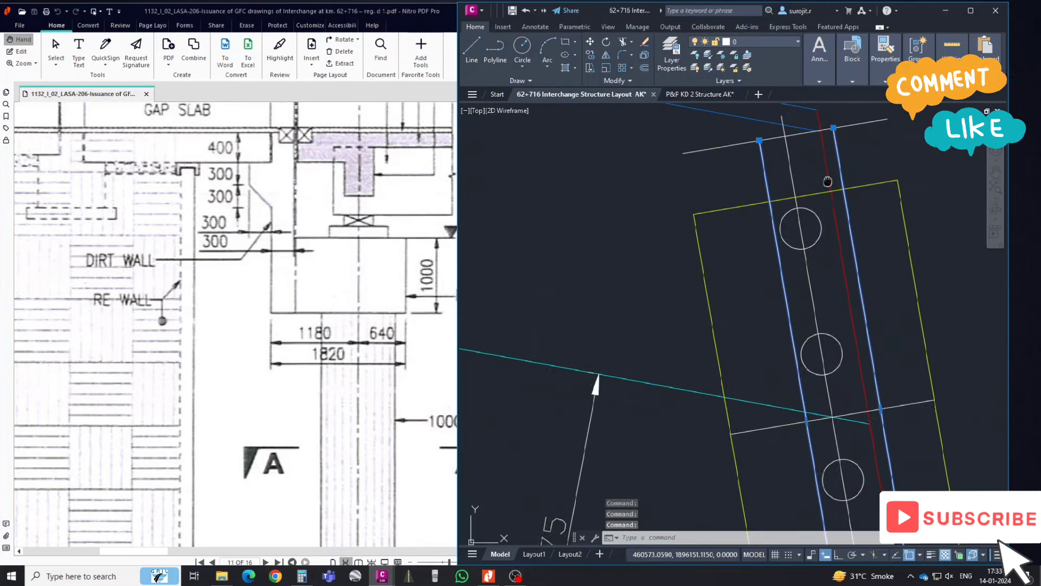
scroll(830, 217, "up", 1)
key("Escape")
key("Escape")
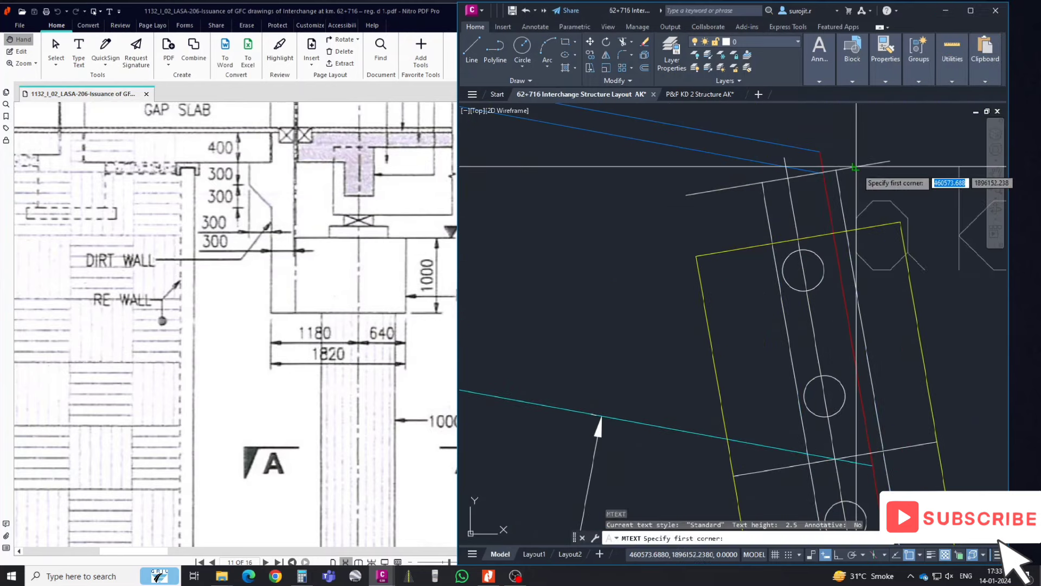
- Trim the three white line overhangs back to the blue edge
type("tr")
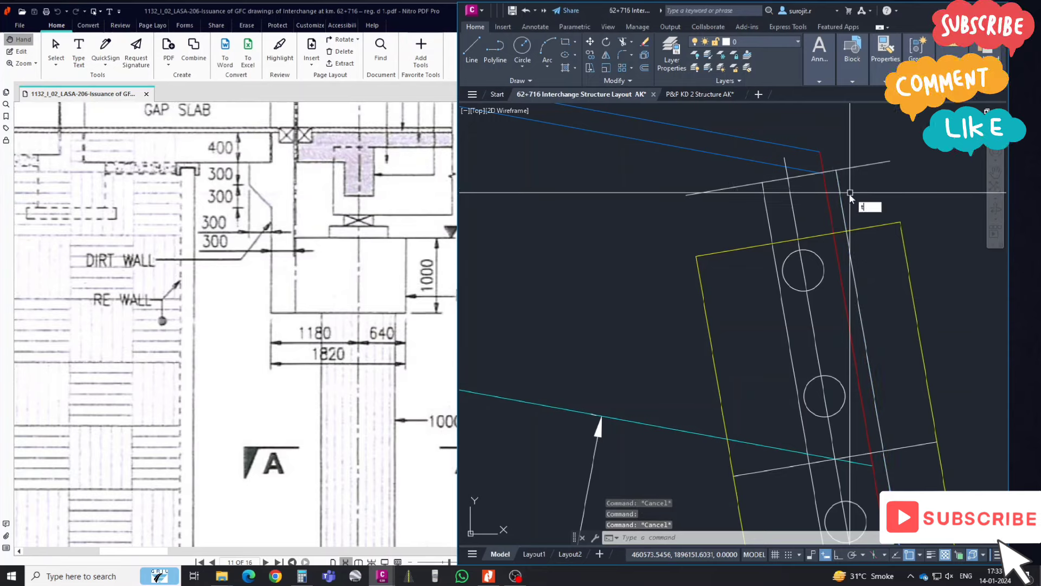
key("Return")
left_click(865, 165)
left_click(793, 201)
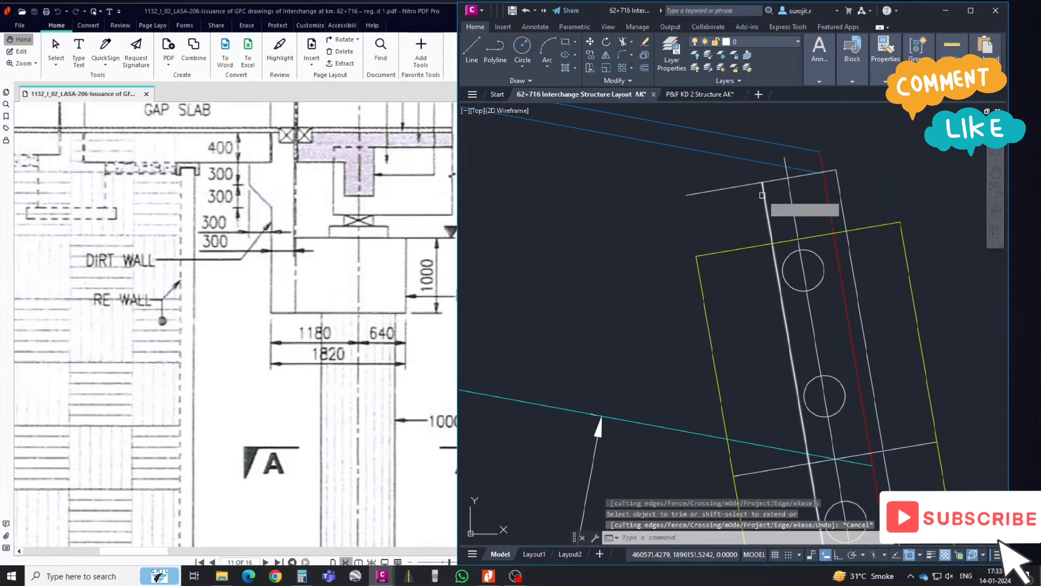
left_click(724, 190)
key("Escape")
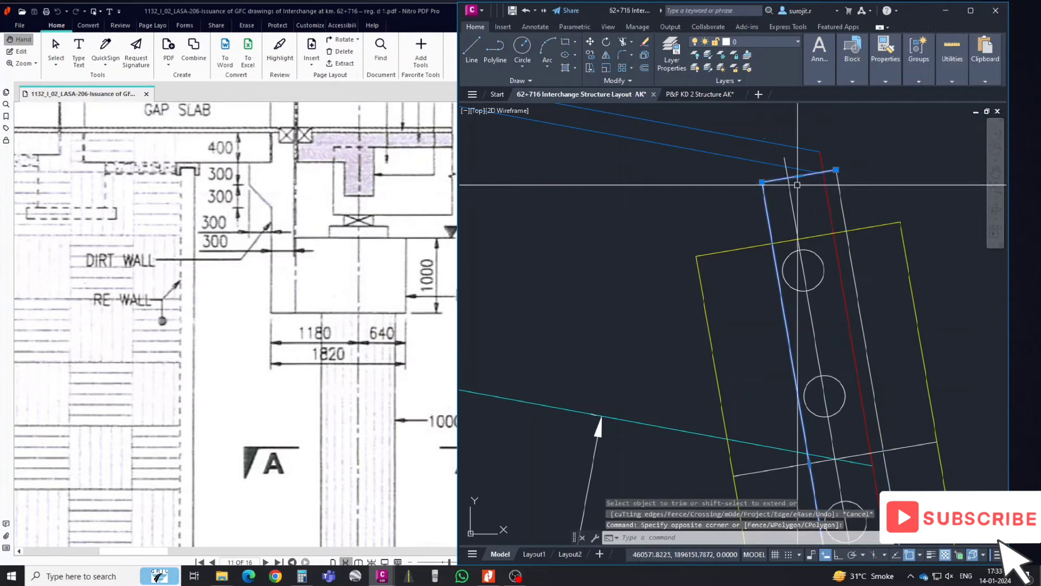
- Join the three remaining segments into a single polyline
scroll(768, 189, "down", 5)
scroll(841, 337, "up", 5)
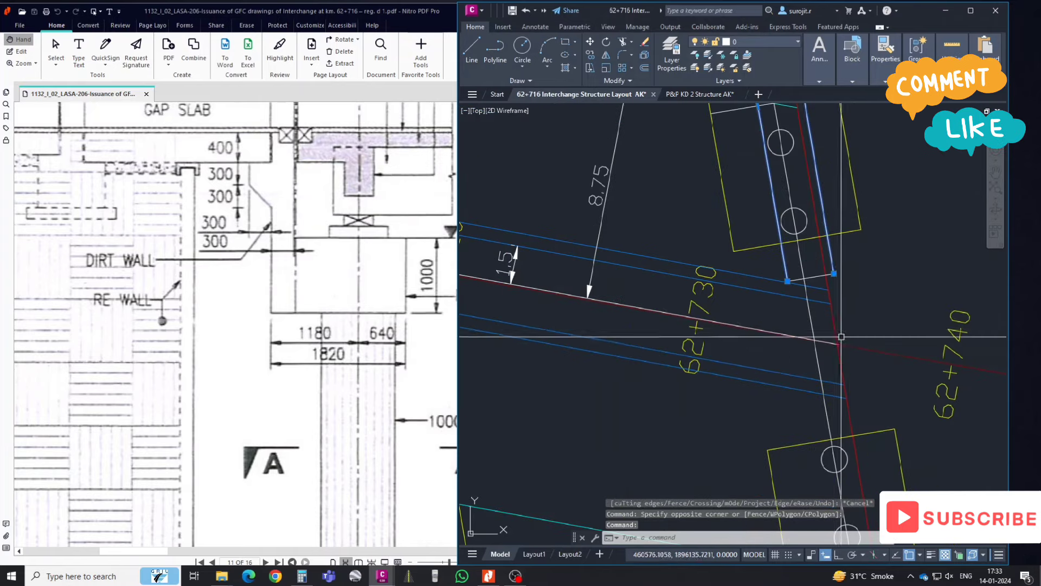
left_click(810, 277)
type("j")
key("Return")
scroll(835, 305, "down", 3)
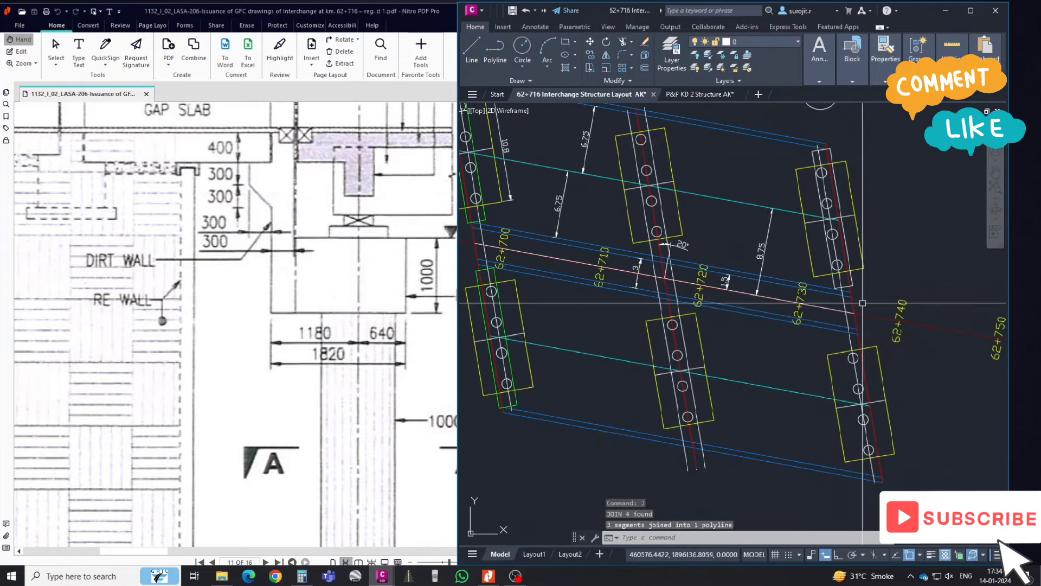
type("ma")
key("Return")
- Pick a source object to match properties from, then end Match Properties
scroll(718, 279, "down", 2)
scroll(618, 240, "up", 2)
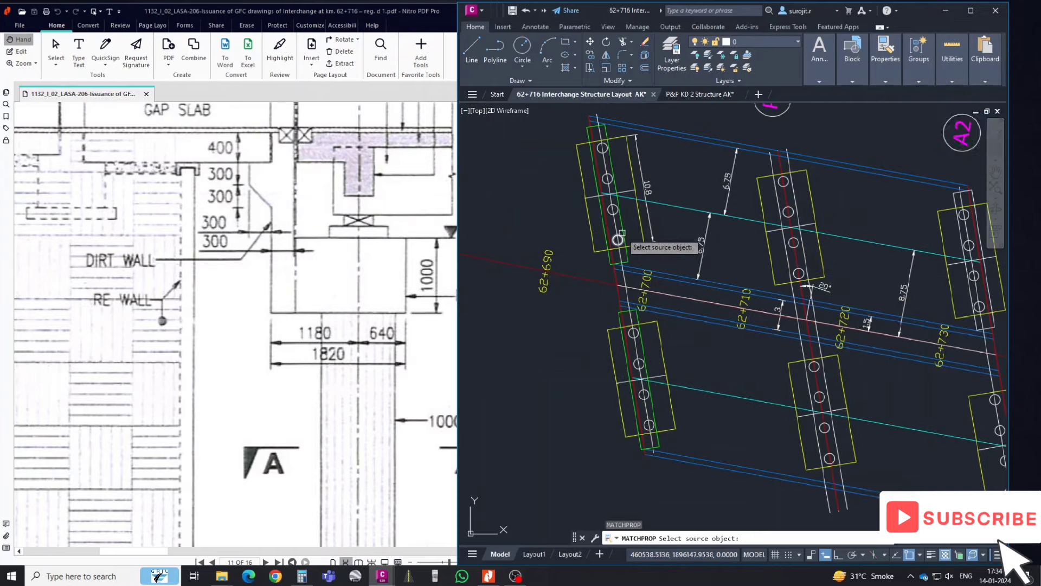
left_click(625, 231)
scroll(987, 271, "up", 2)
scroll(987, 271, "up", 2)
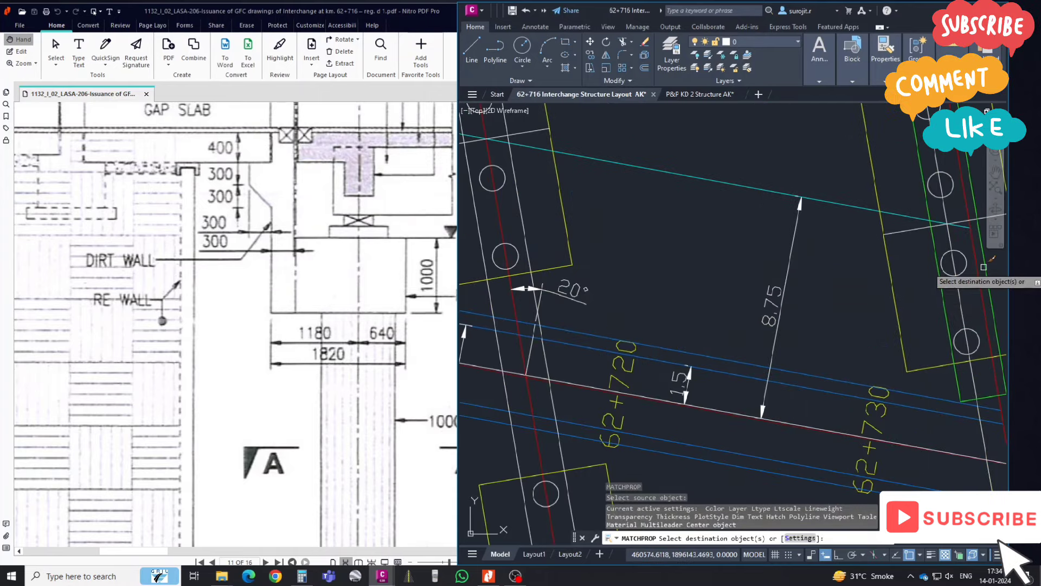
scroll(986, 264, "down", 2)
scroll(834, 280, "down", 2)
key("Escape")
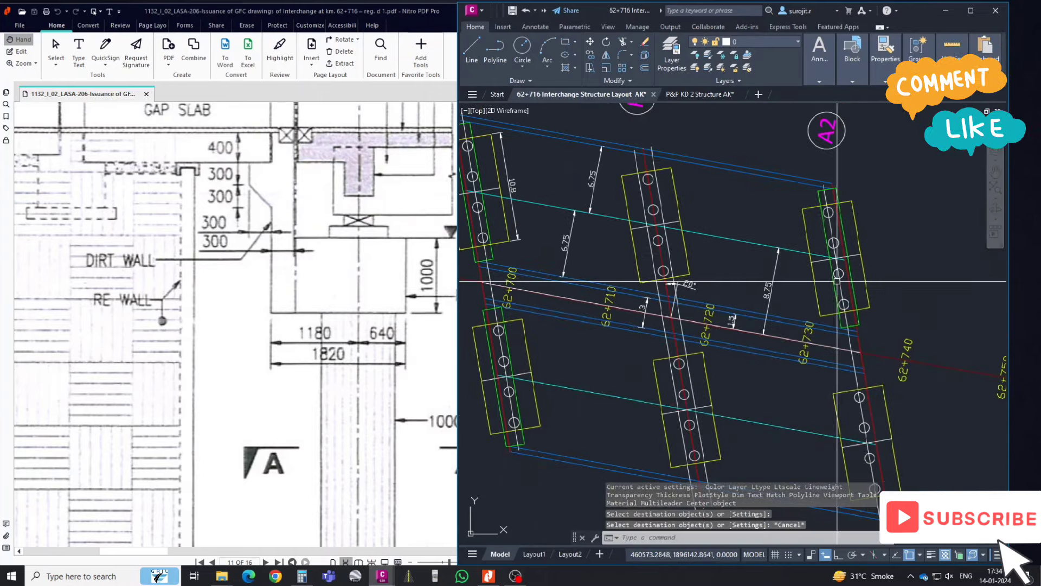
- Add a 0.32 aligned dimension at the A2 pile cap edge, then return to the PDF
middle_click_drag(837, 281, 901, 310)
key("Escape")
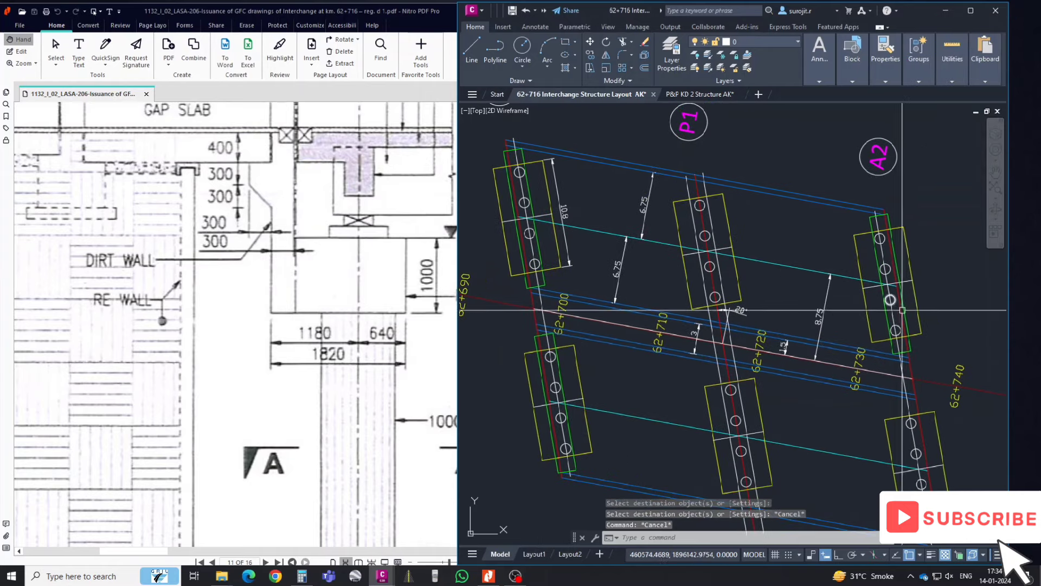
scroll(922, 336, "up", 4)
type("dal")
key("Return")
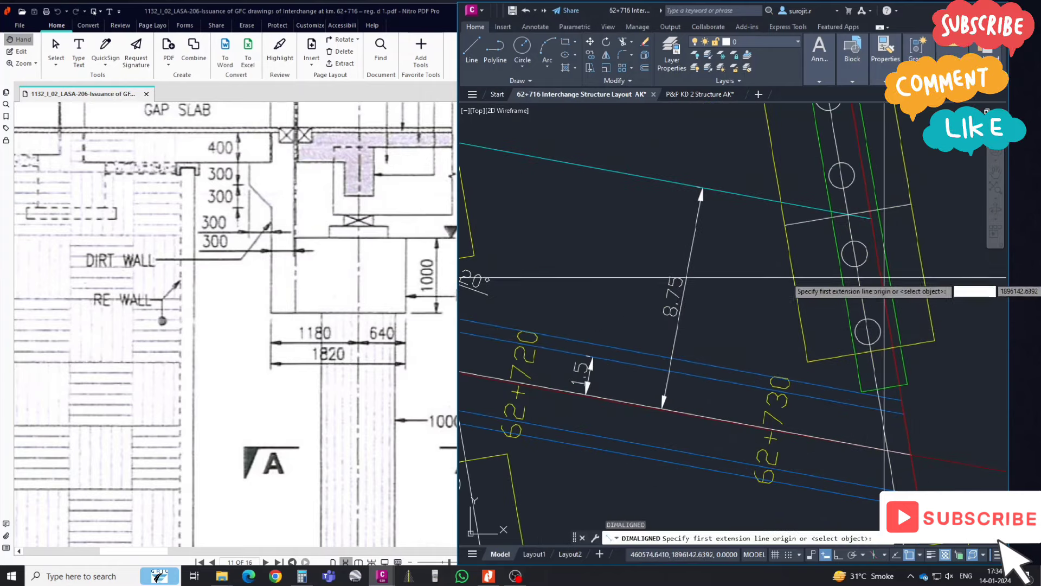
left_click(889, 276)
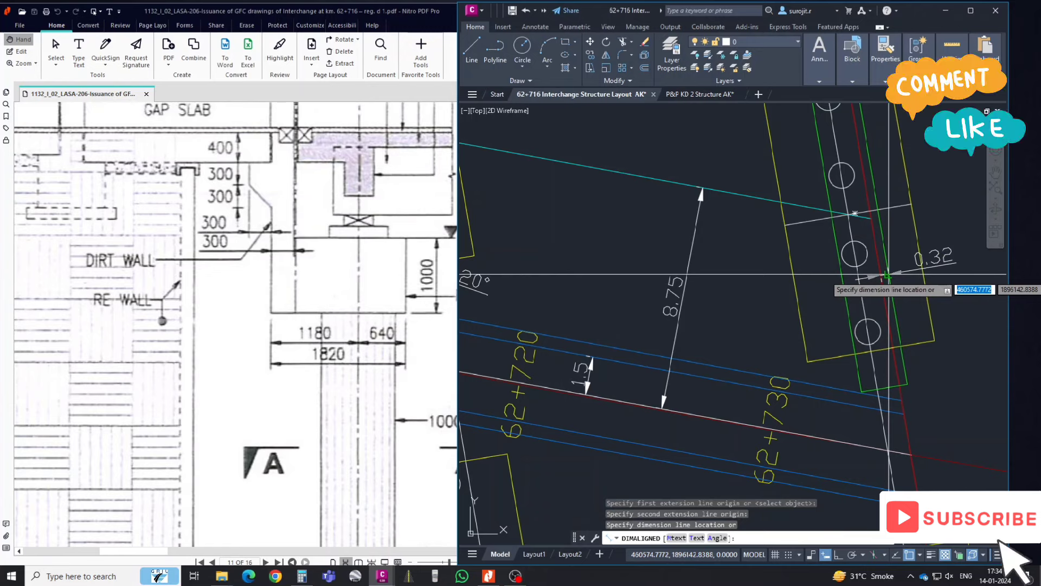
left_click(887, 274)
scroll(883, 274, "up", 3)
scroll(882, 287, "down", 3)
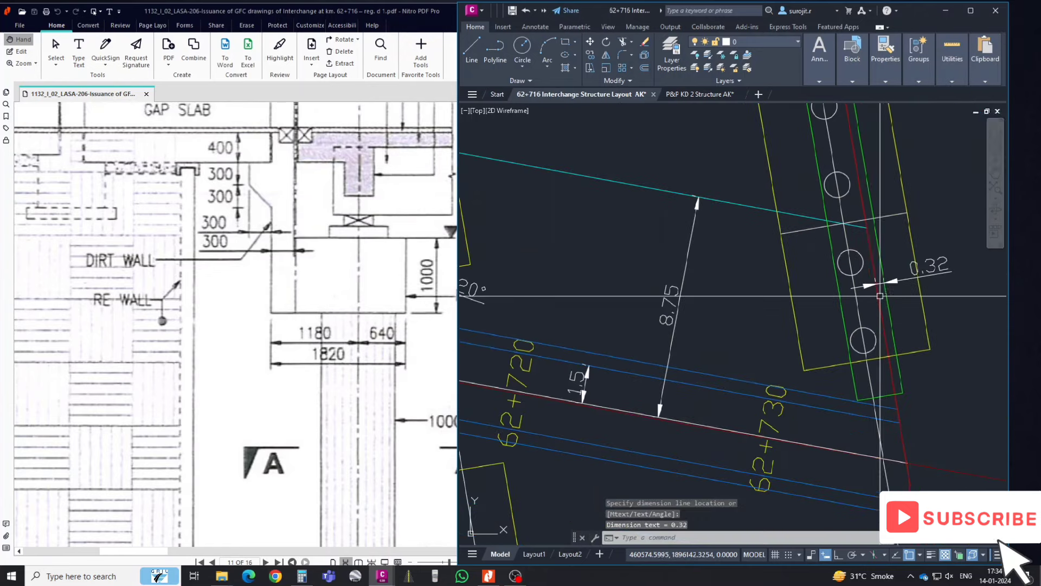
left_click(259, 239)
- Zoom and pan the PDF around the dirt wall section and the whole bridge layout
scroll(258, 240, "up", 2)
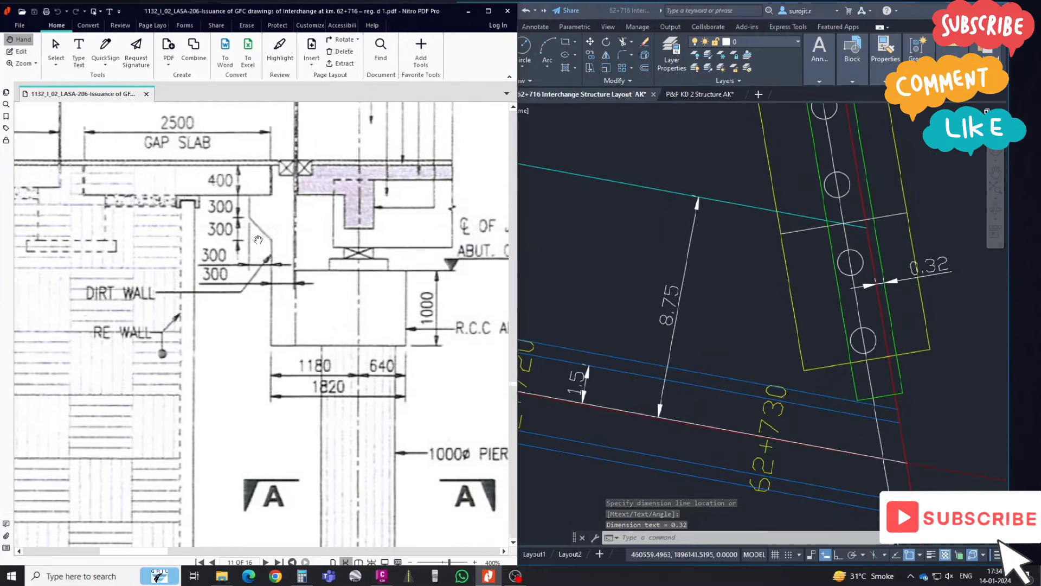
scroll(258, 240, "up", 1)
scroll(260, 242, "up", 3)
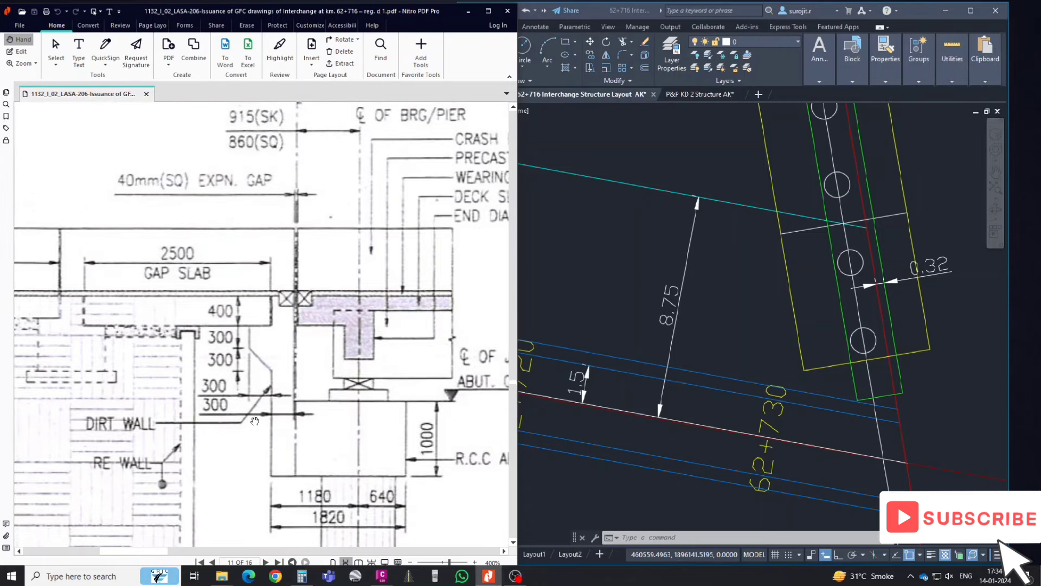
scroll(114, 437, "up", 3, "ctrl")
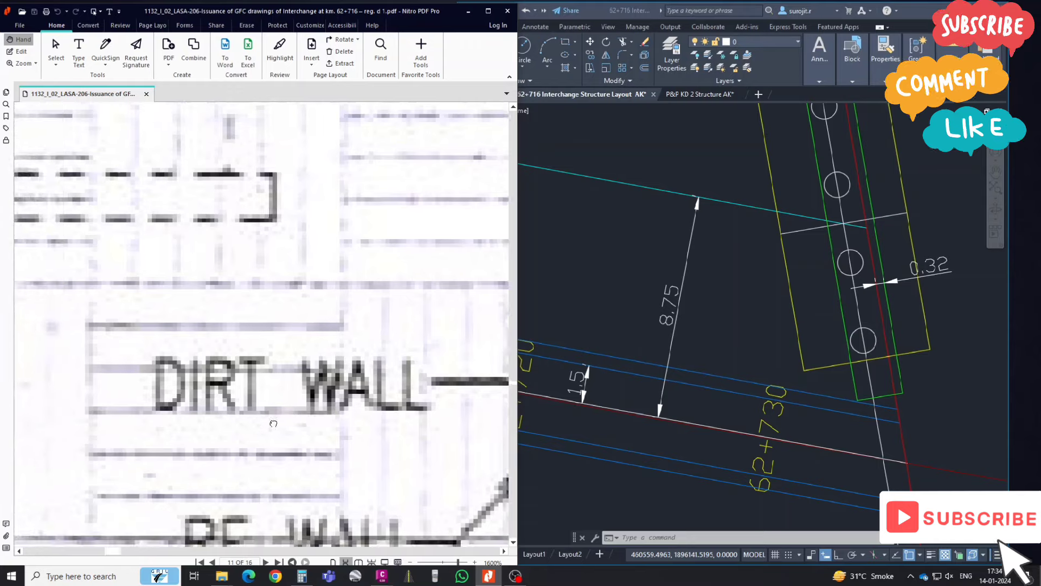
scroll(219, 412, "down", 3, "ctrl")
left_click_drag(361, 375, 334, 376)
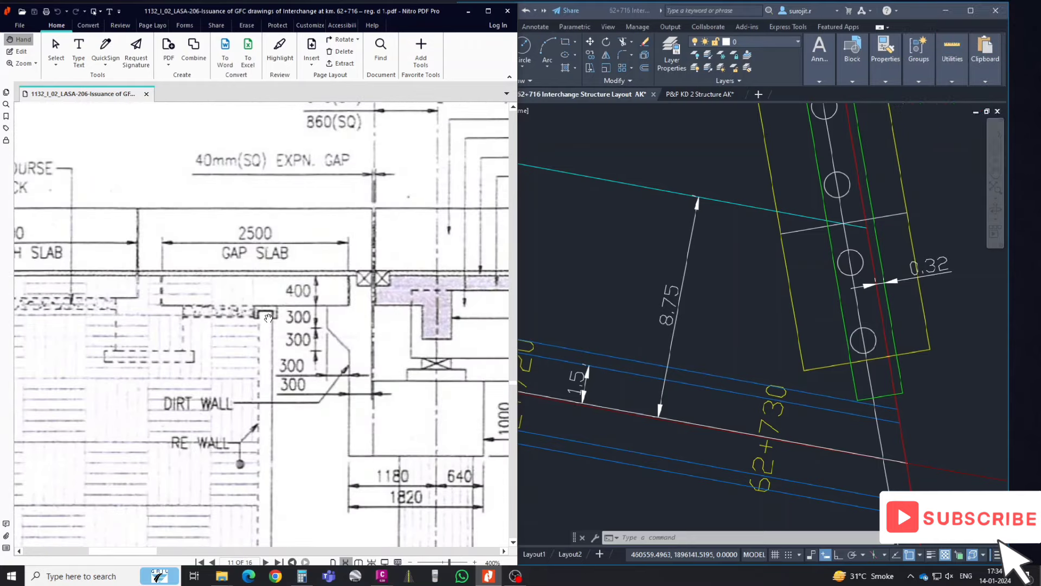
scroll(268, 309, "up", 1)
scroll(287, 307, "down", 2, "ctrl")
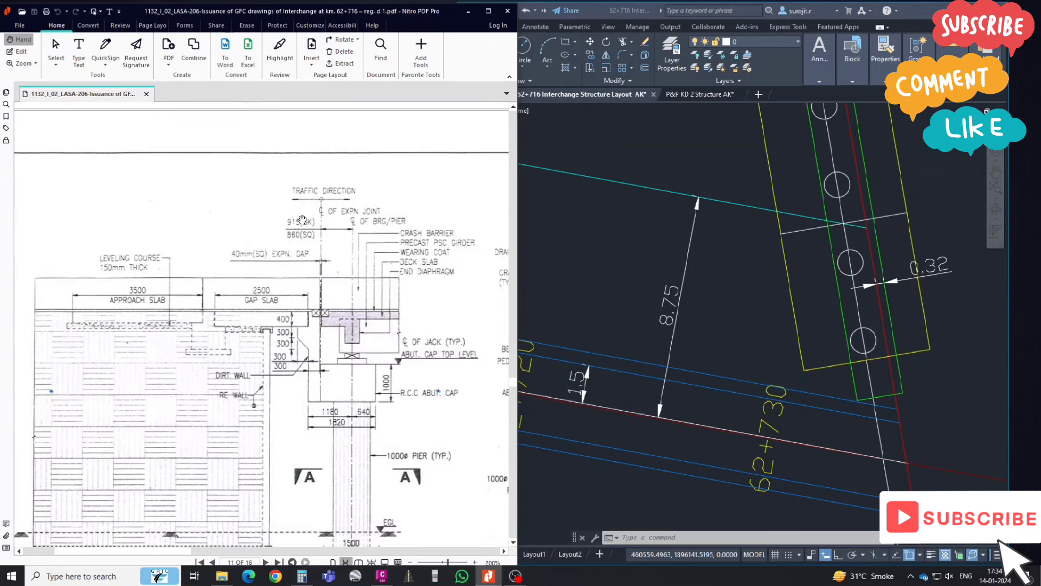
left_click_drag(364, 261, 269, 255)
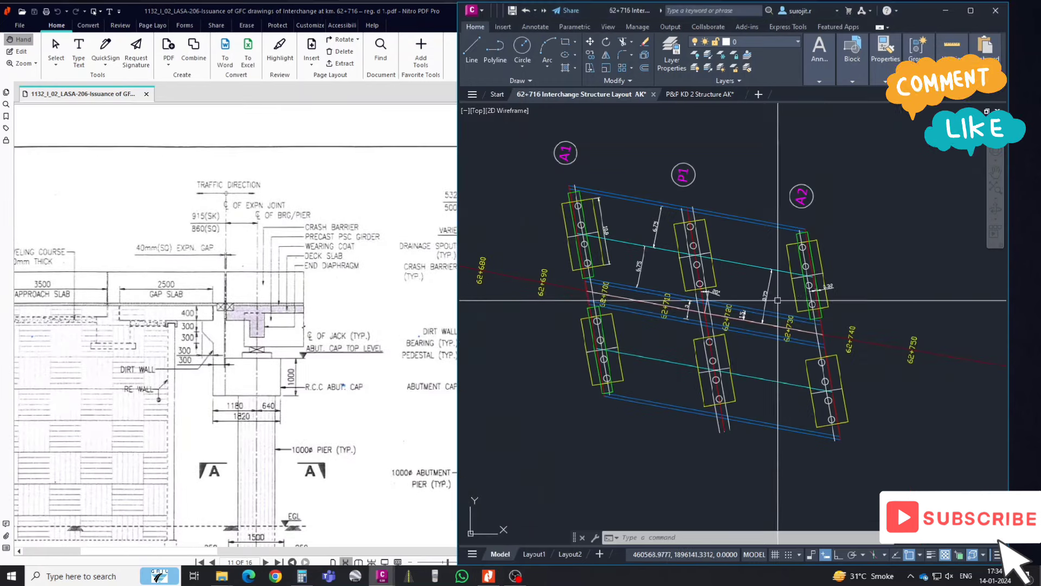
left_click(319, 348)
scroll(304, 342, "down", 3, "ctrl")
scroll(287, 339, "down", 5)
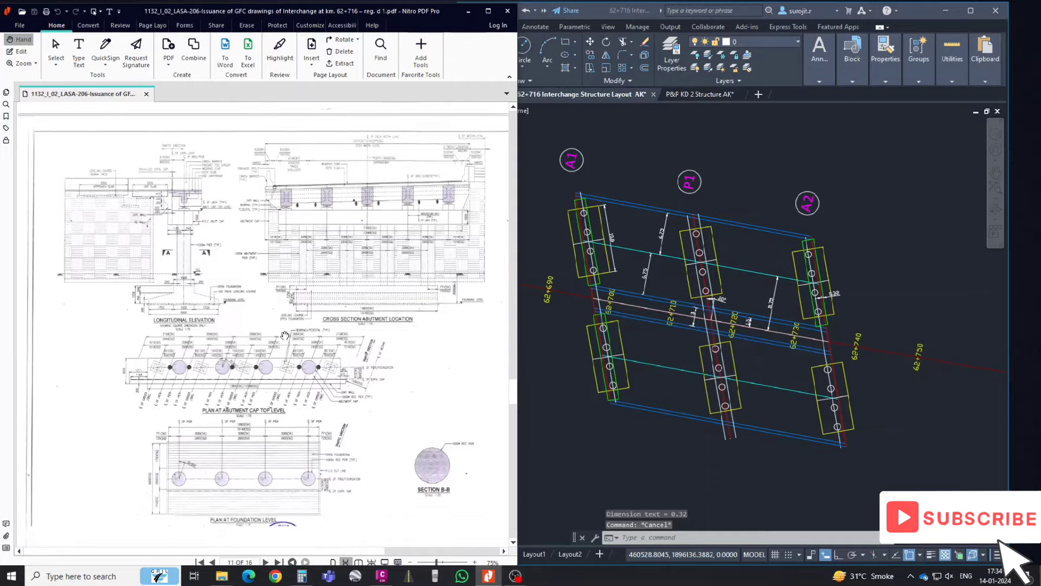
scroll(285, 338, "down", 5)
scroll(284, 338, "down", 3)
scroll(285, 339, "down", 3)
scroll(285, 339, "down", 3)
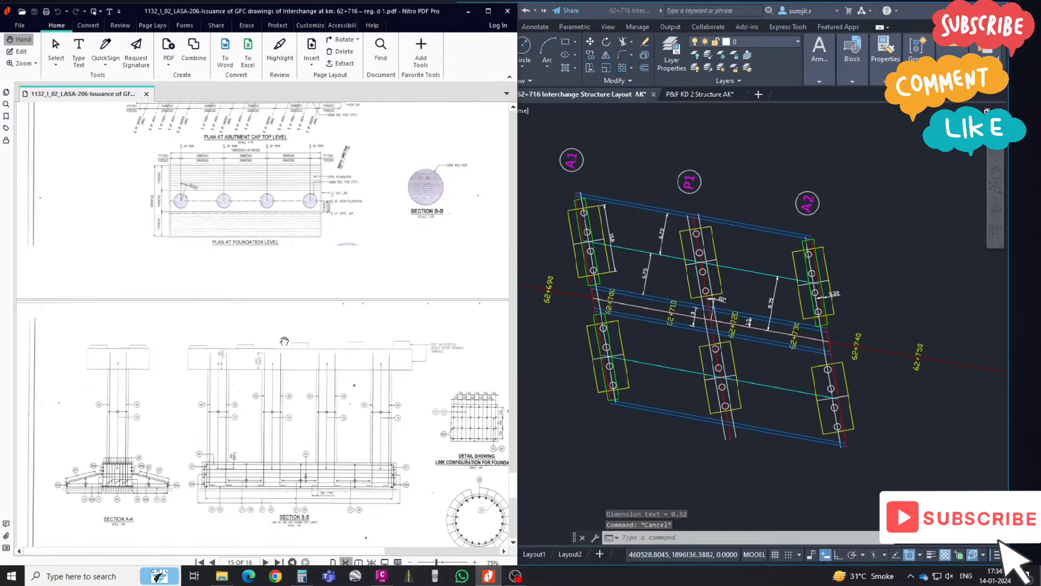
scroll(284, 340, "down", 3)
scroll(205, 183, "up", 2, "ctrl")
scroll(160, 204, "up", 2, "ctrl")
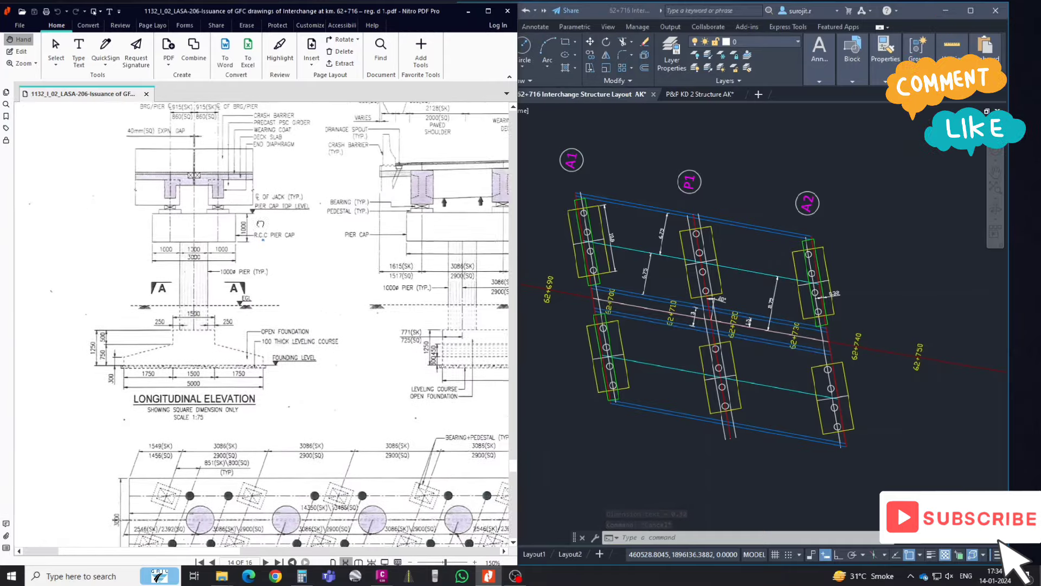
scroll(160, 204, "up", 1, "ctrl")
scroll(222, 247, "up", 1, "ctrl")
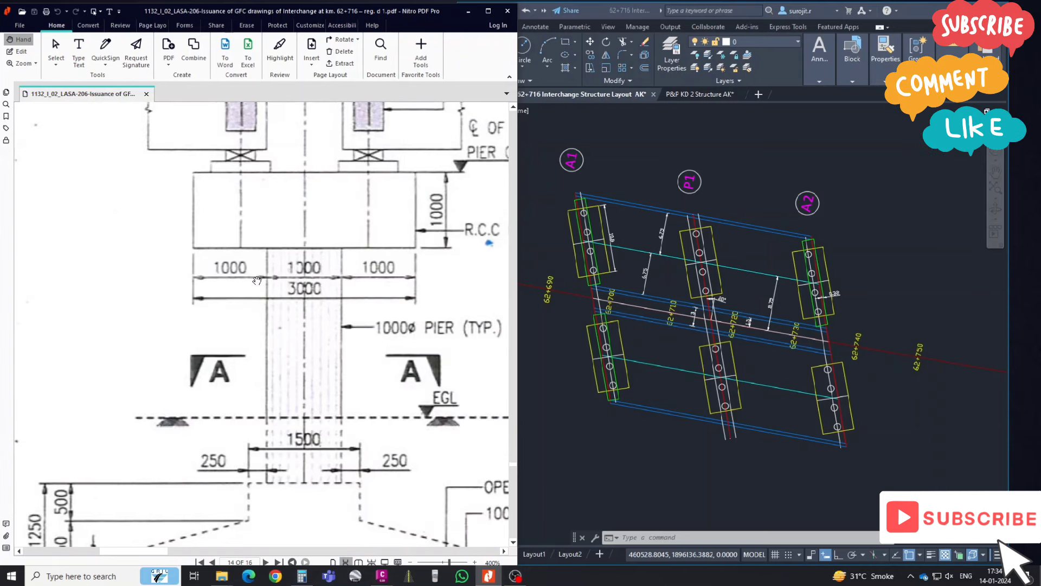
- Switch back to the AutoCAD bridge layout and start an OFFSET near pier P1
left_click(687, 302)
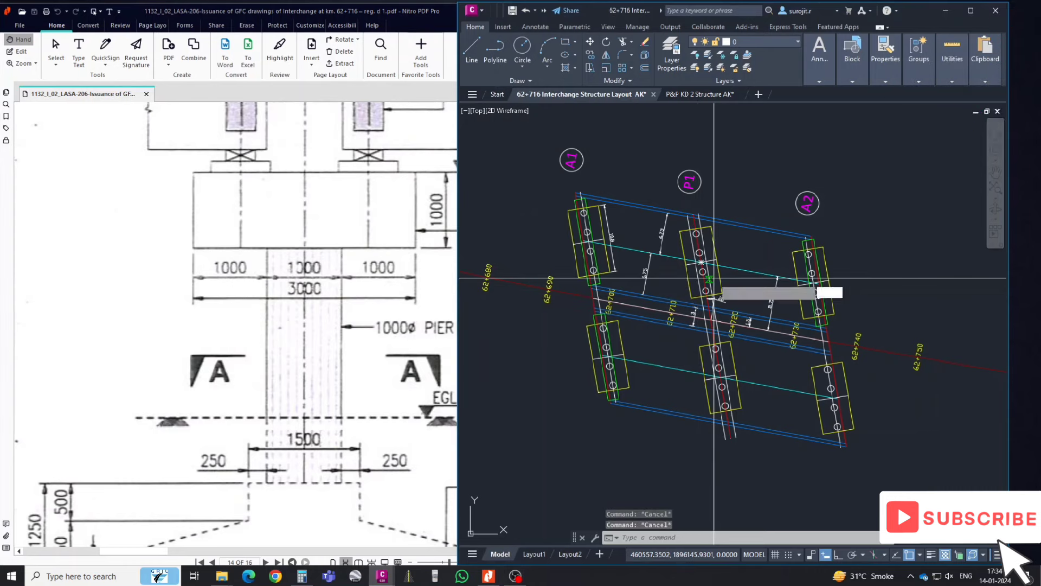
type("o")
key("Return")
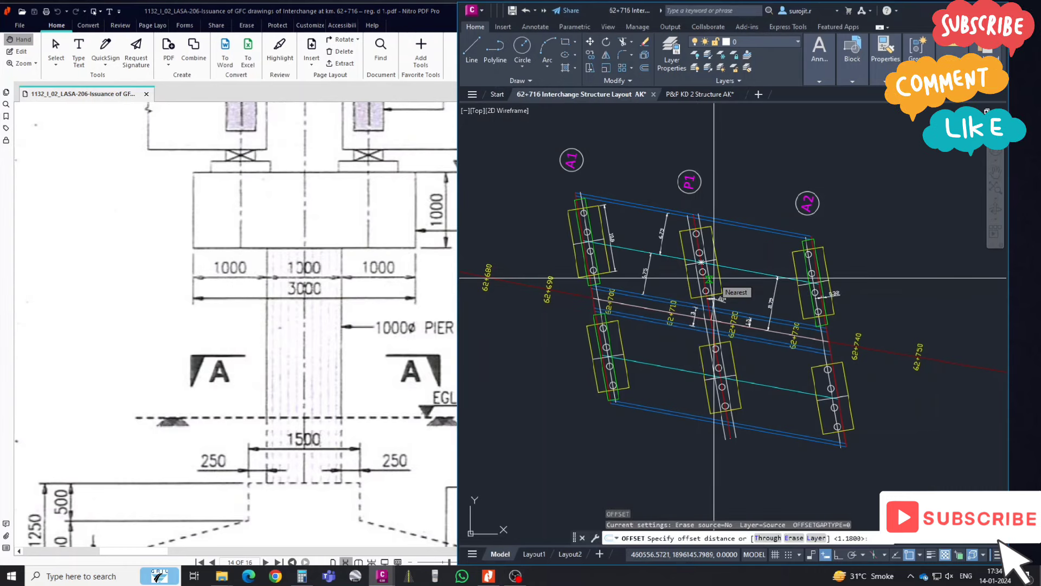
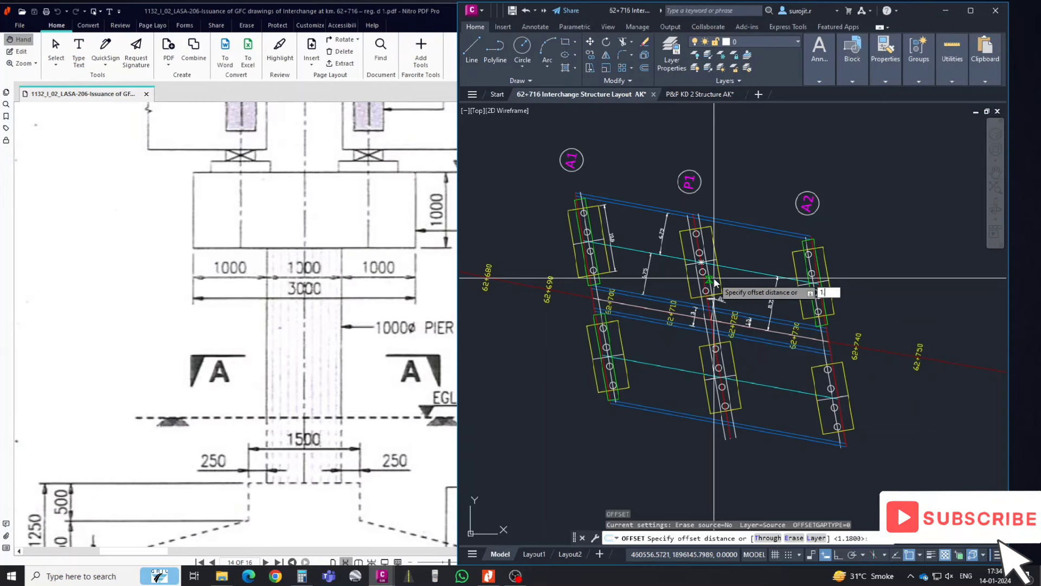
- Offset the middle pier centreline 1.5 to both sides as red lines
type("5")
key("Return")
scroll(714, 278, "up", 2)
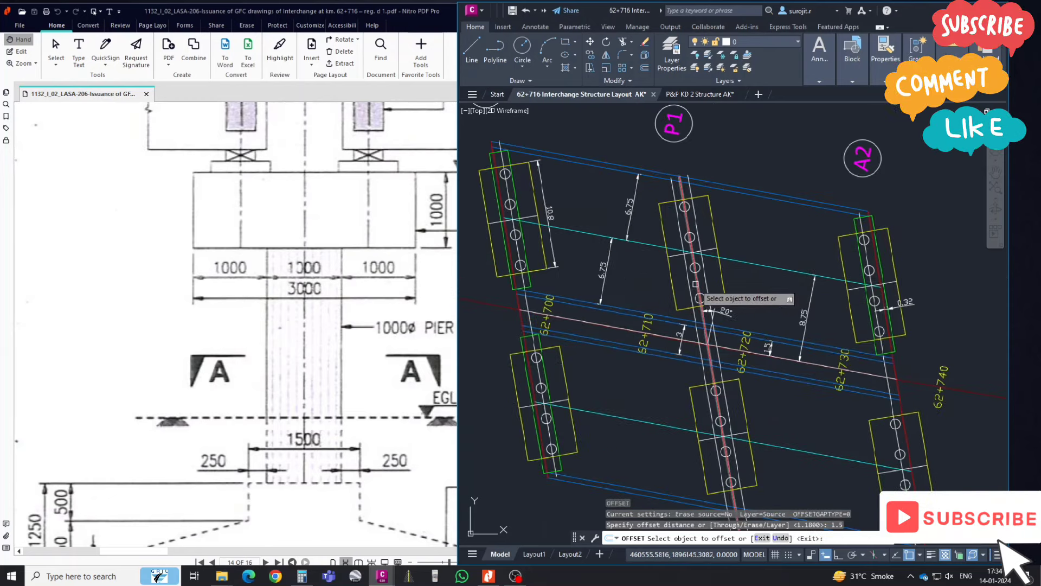
left_click(701, 297)
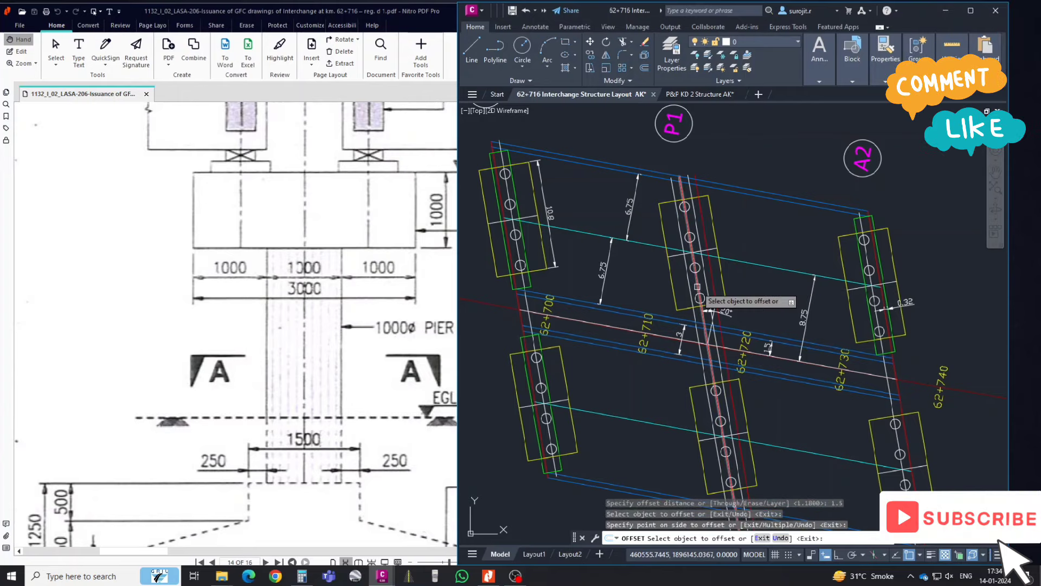
left_click(703, 298)
left_click(668, 287)
- Start an aligned dimension, cancel it, and re-centre the view on the middle pier
type("dal")
key("Return")
scroll(683, 276, "up", 2)
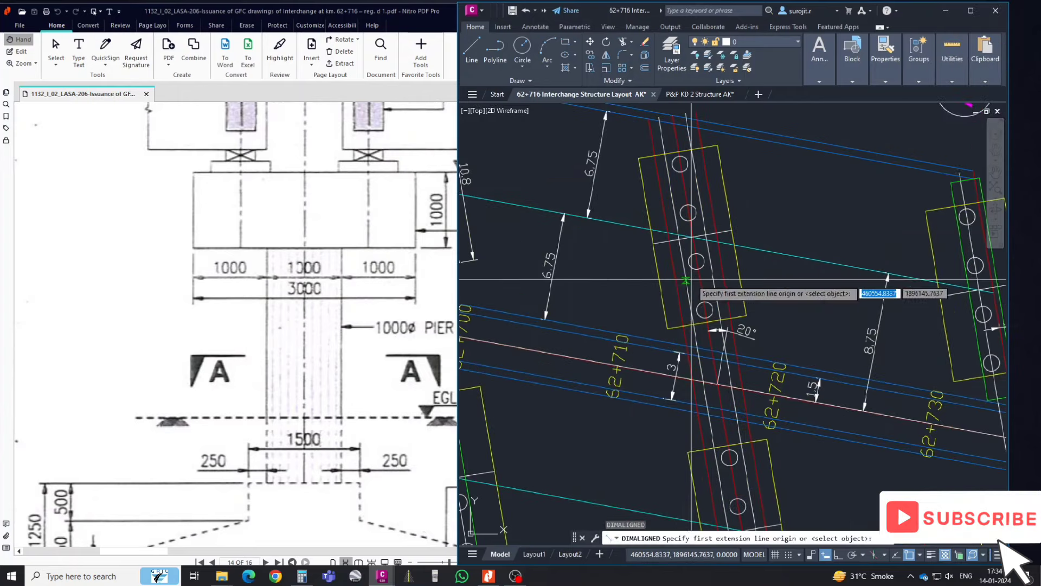
left_click(697, 261)
scroll(696, 261, "up", 4)
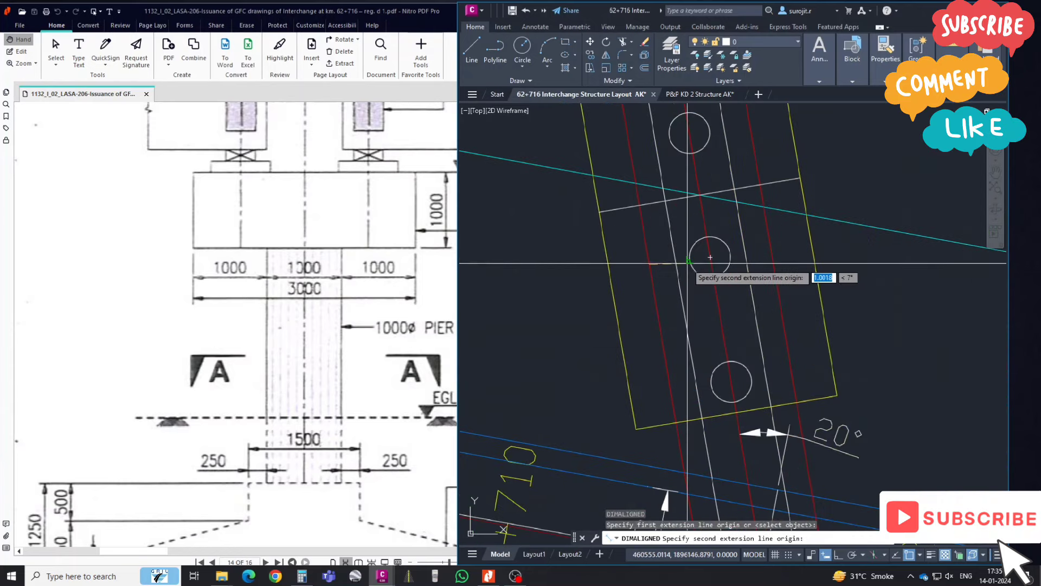
left_click(649, 270)
key("Escape")
scroll(690, 260, "down", 3)
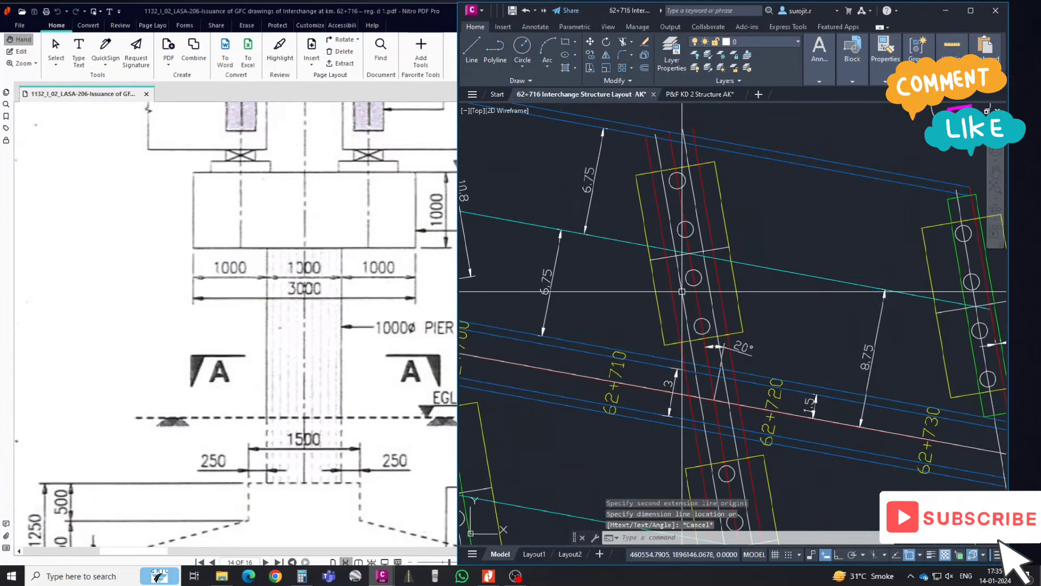
middle_click_drag(677, 278, 675, 297)
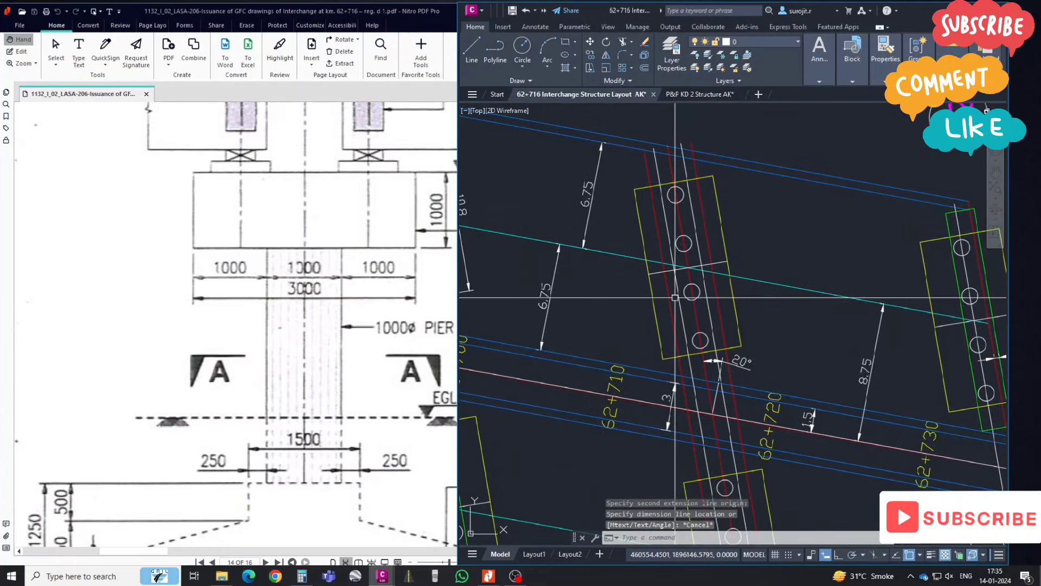
- Zoom the Nitro PDF to 400% on the pier cross-section to read 14350(SK) and 3086(SK)
left_click(304, 342)
scroll(244, 331, "down", 3, "ctrl")
scroll(172, 319, "up", 1, "ctrl")
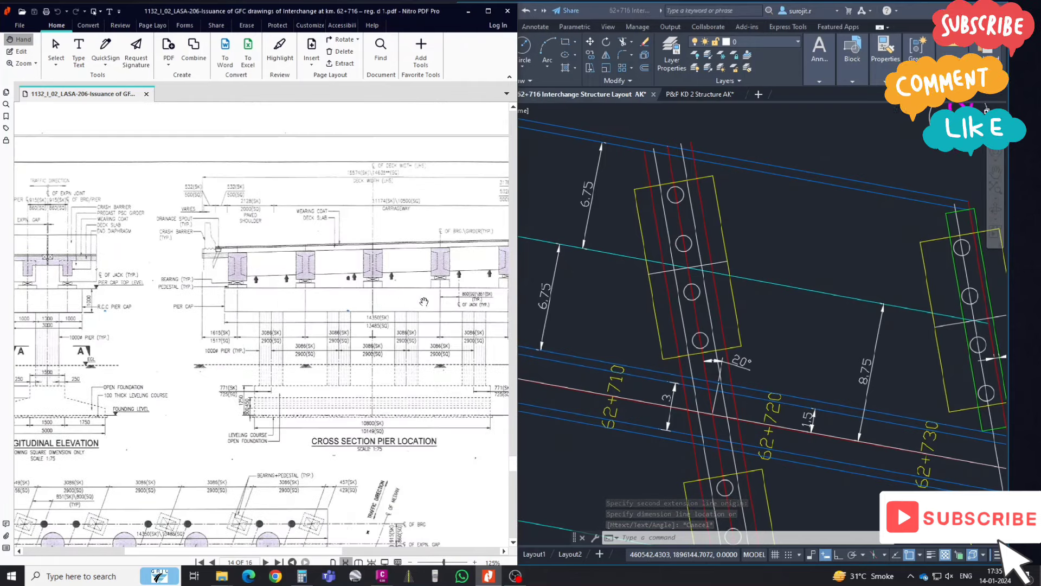
left_click_drag(424, 301, 376, 295)
scroll(354, 317, "up", 1, "ctrl")
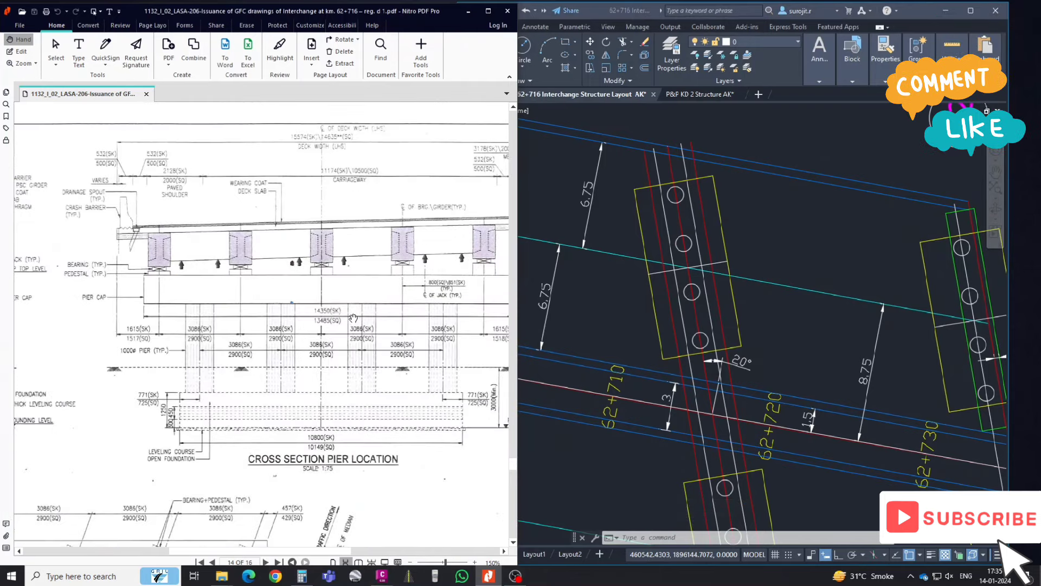
scroll(319, 321, "up", 2, "ctrl")
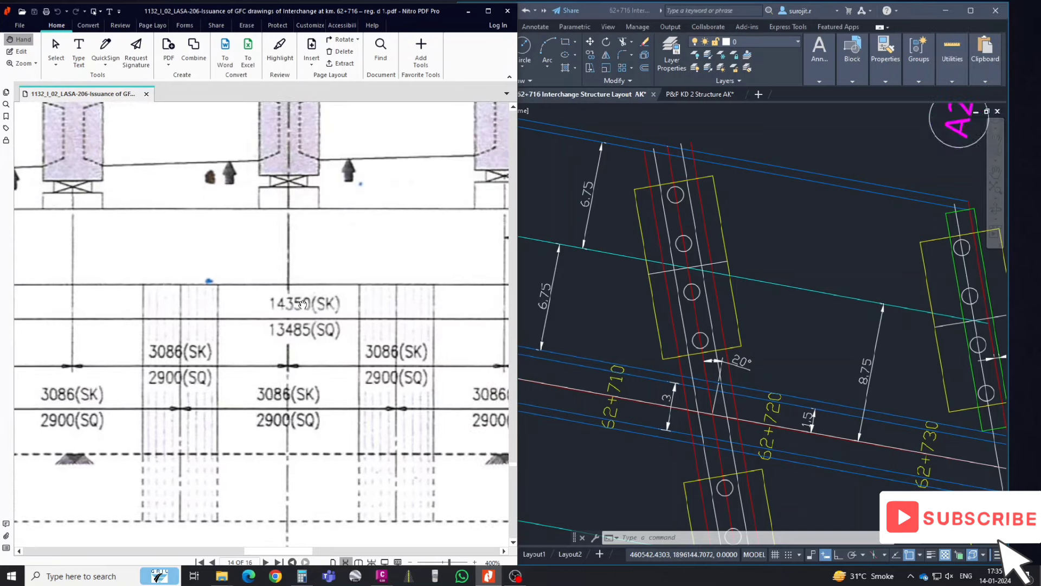
left_click(730, 307)
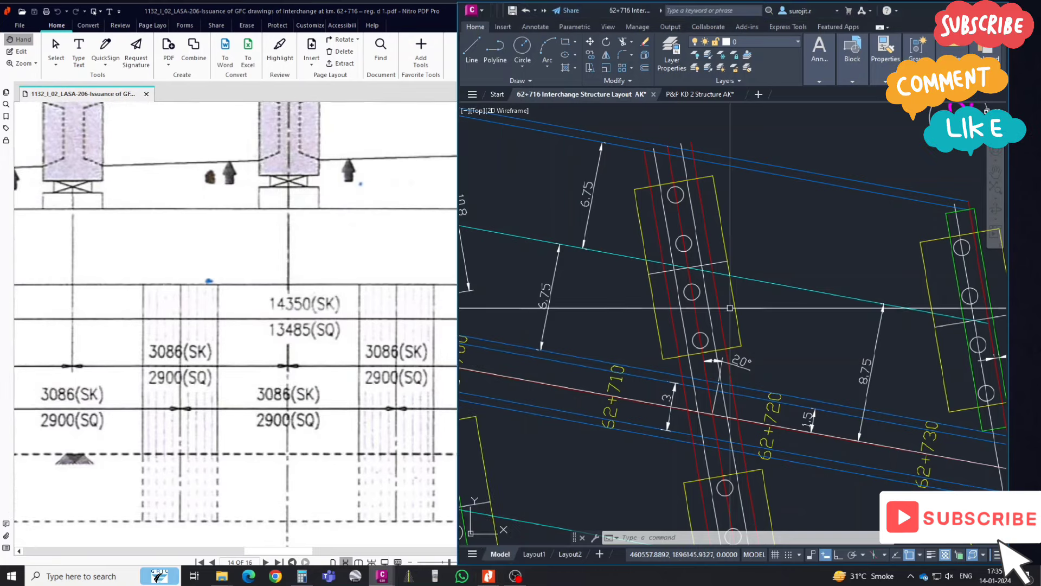
- Halve 14.35 in Calculator and offset the short cross line 7.175 both ways
left_click(304, 576)
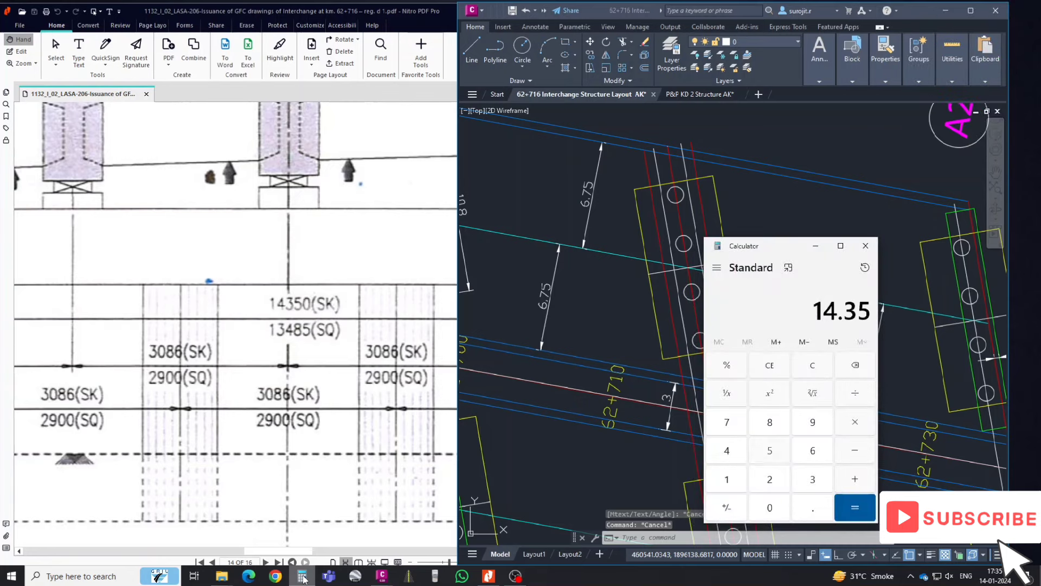
left_click(594, 323)
type("o")
key("Return")
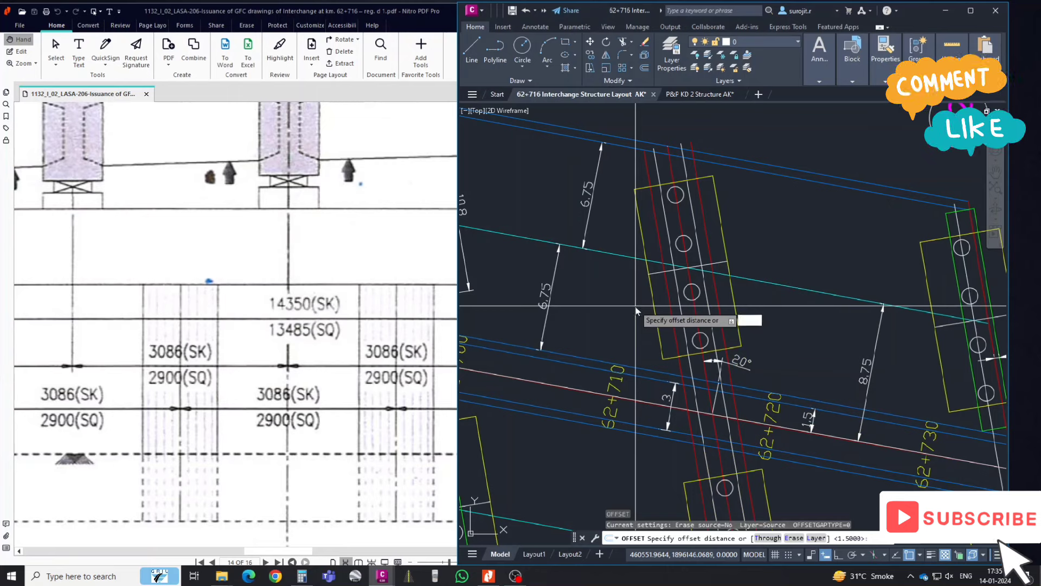
type("7.175")
key("Return")
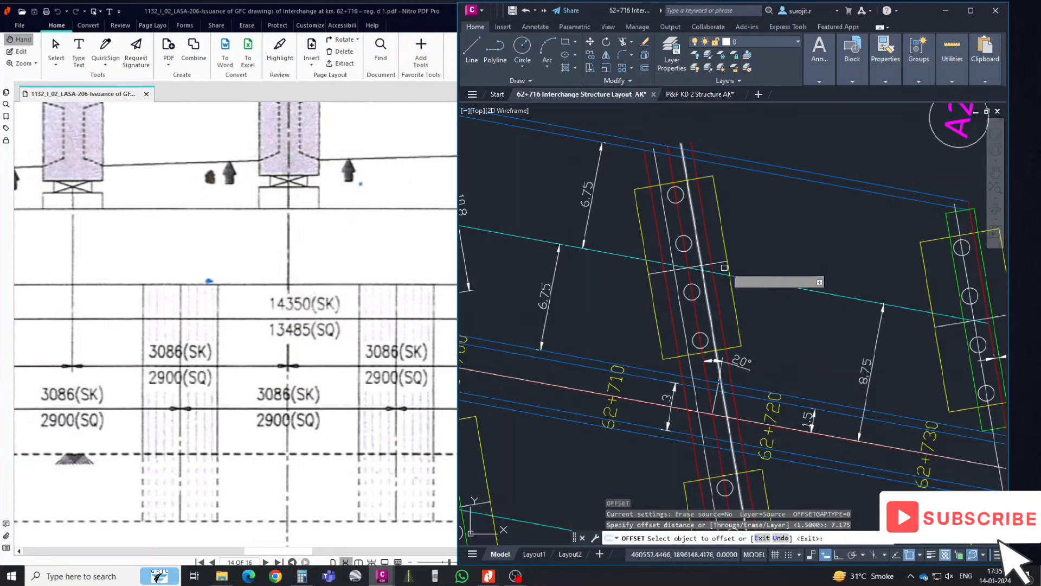
left_click(718, 261)
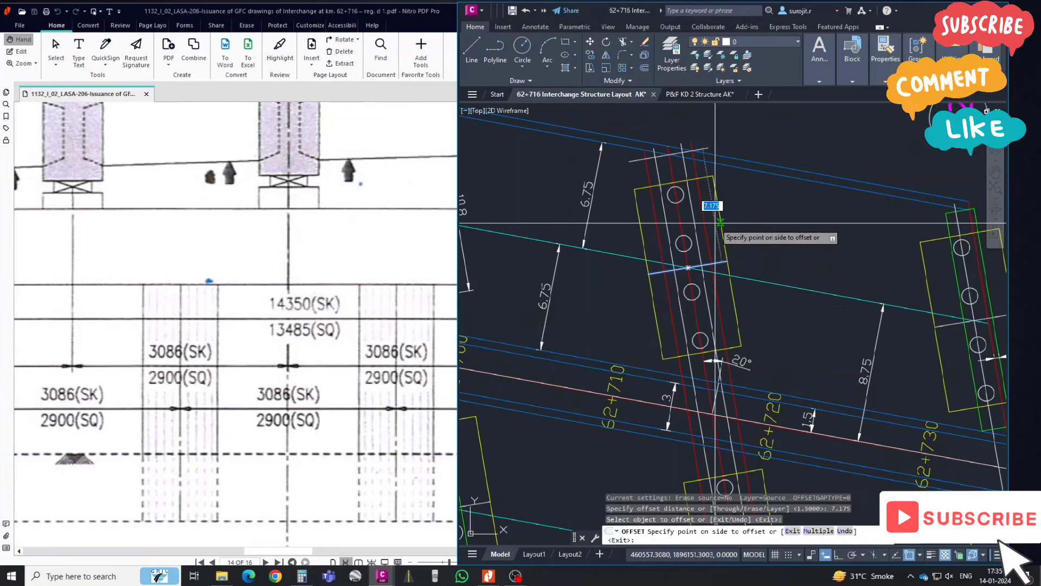
left_click(716, 265)
left_click(732, 309)
key("Escape")
- Trim the pier lines back to the lower and upper 7.175 cap-end lines
type("tr")
key("Return")
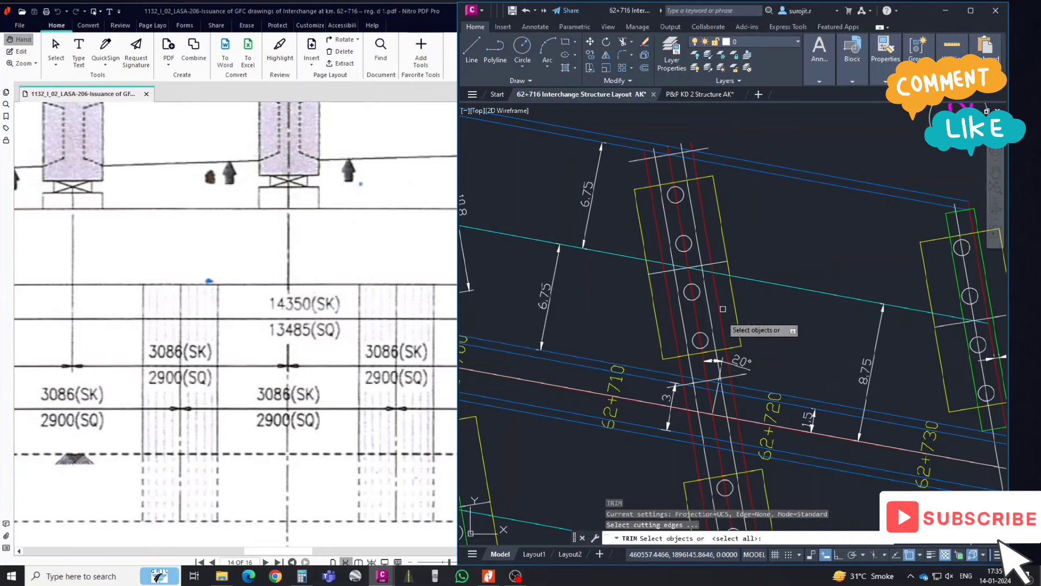
left_click(740, 374)
key("Return")
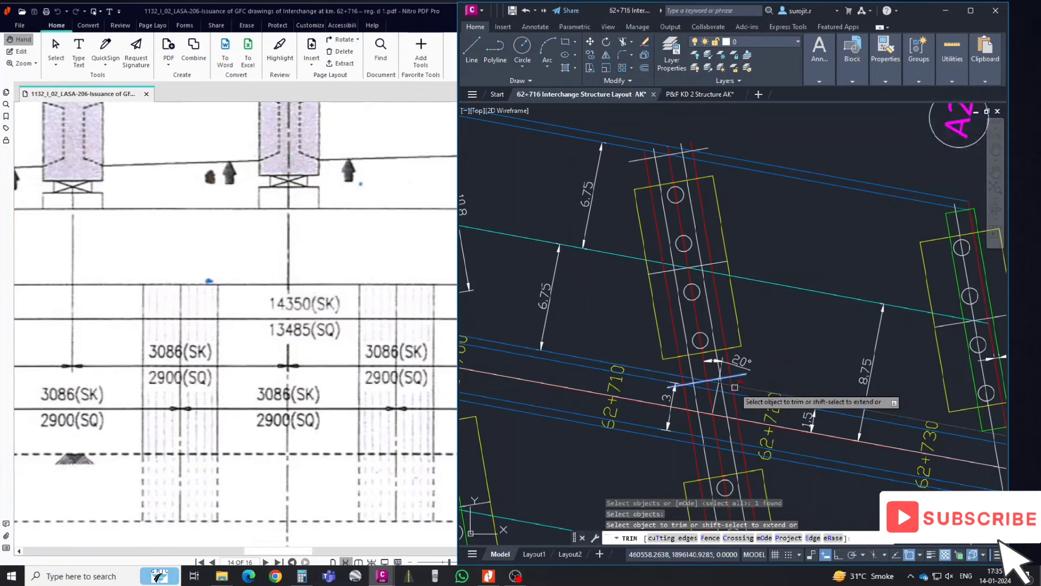
left_click(690, 400)
key("Return")
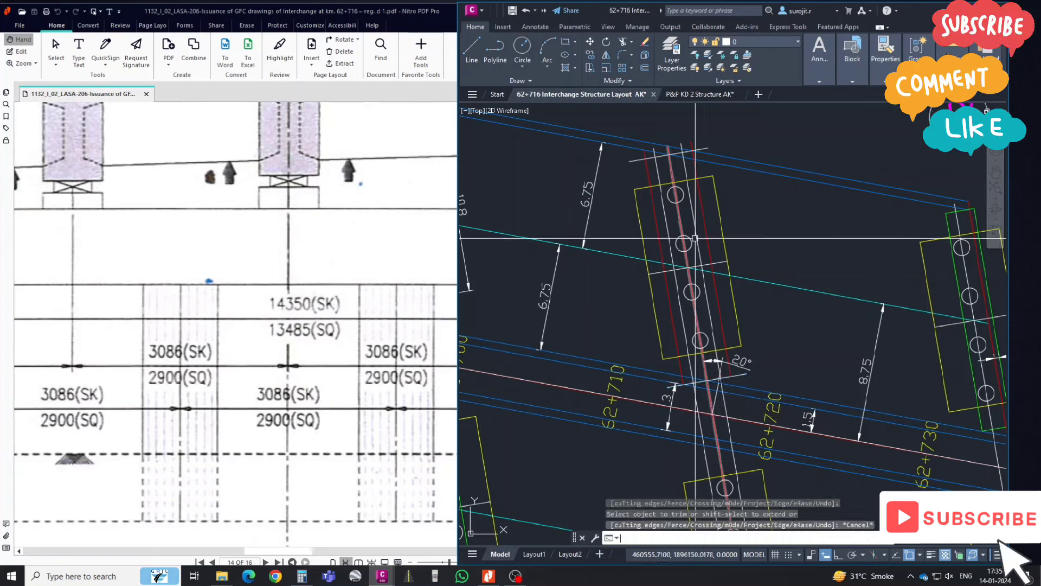
key("space")
left_click(687, 184)
key("Return")
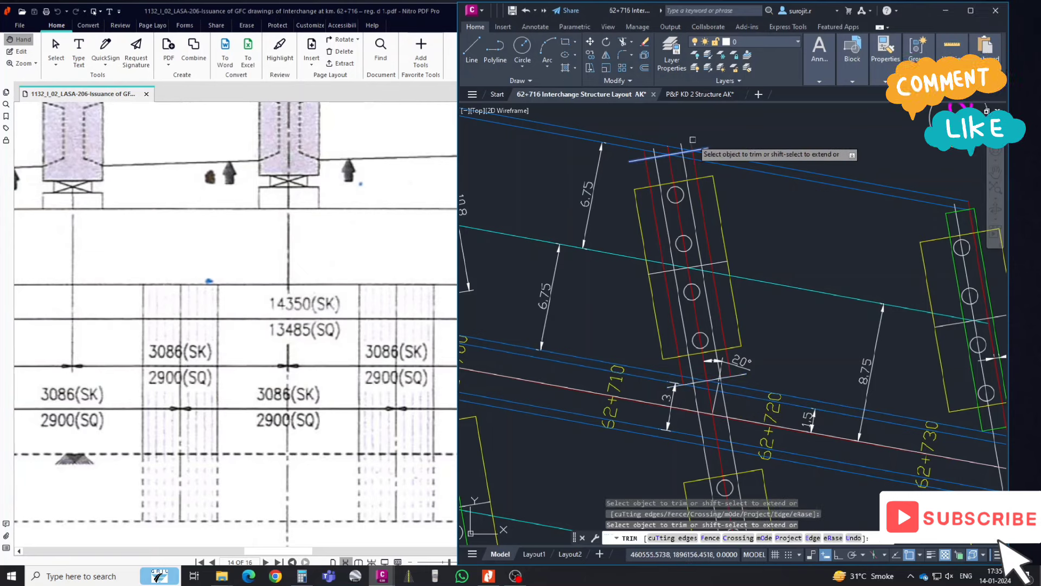
scroll(693, 140, "up", 4)
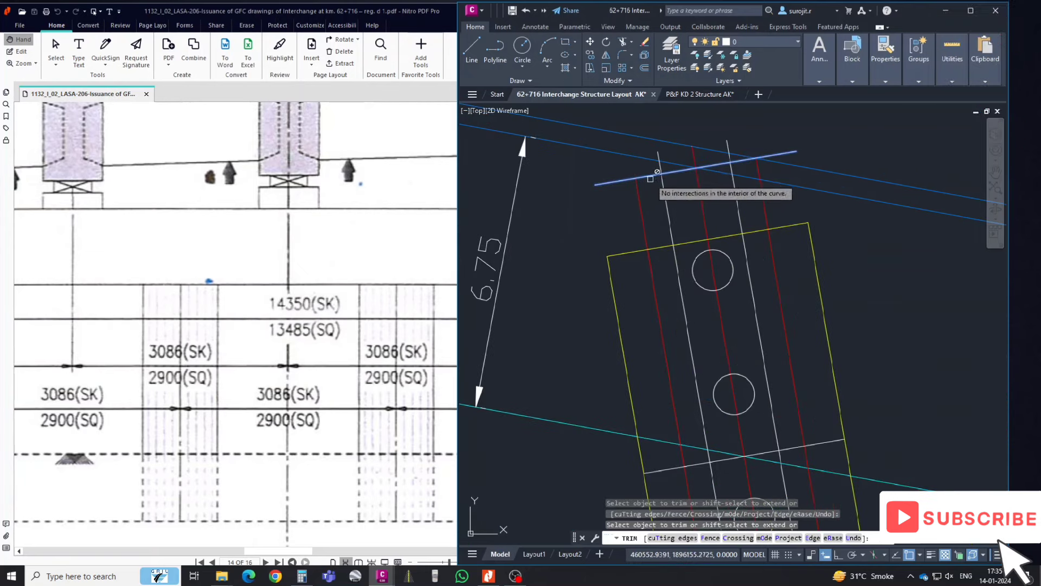
- Trim the pier lines using the left red pier line as cutting edge
key("Return")
key("space")
left_click(640, 198)
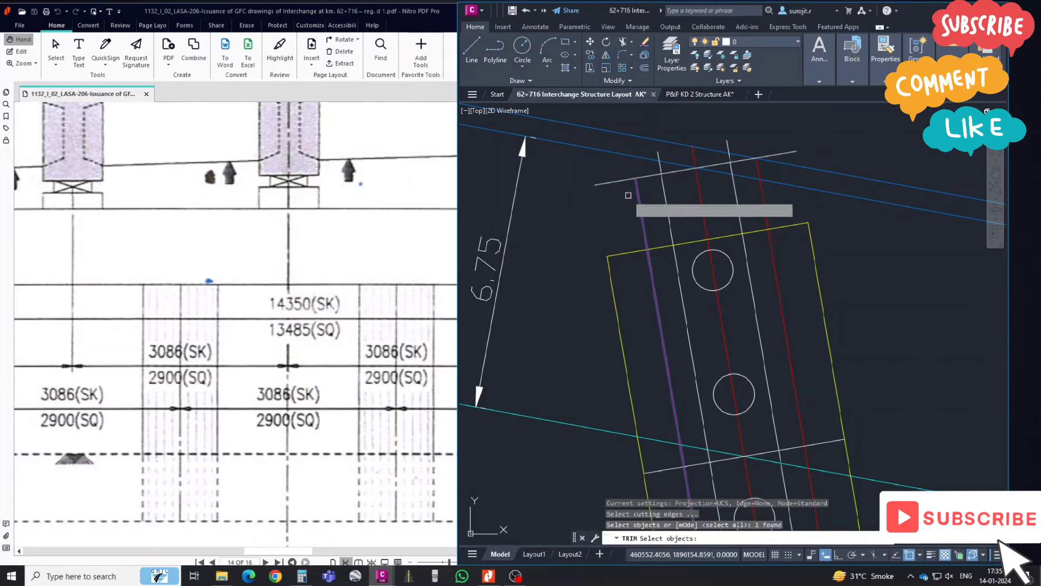
key("Return")
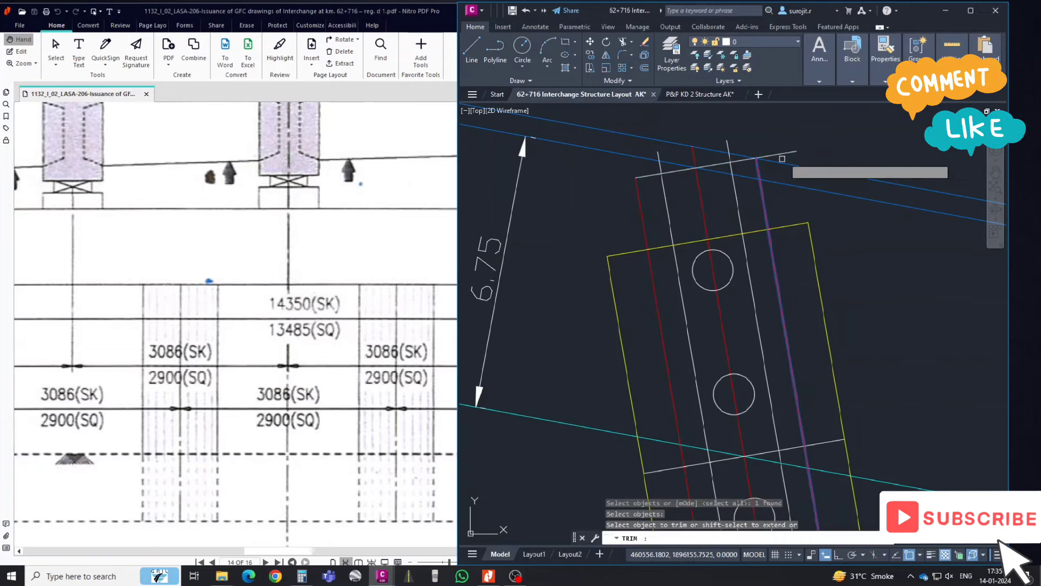
key("Return")
key("space")
scroll(782, 162, "down", 4)
scroll(785, 303, "up", 5)
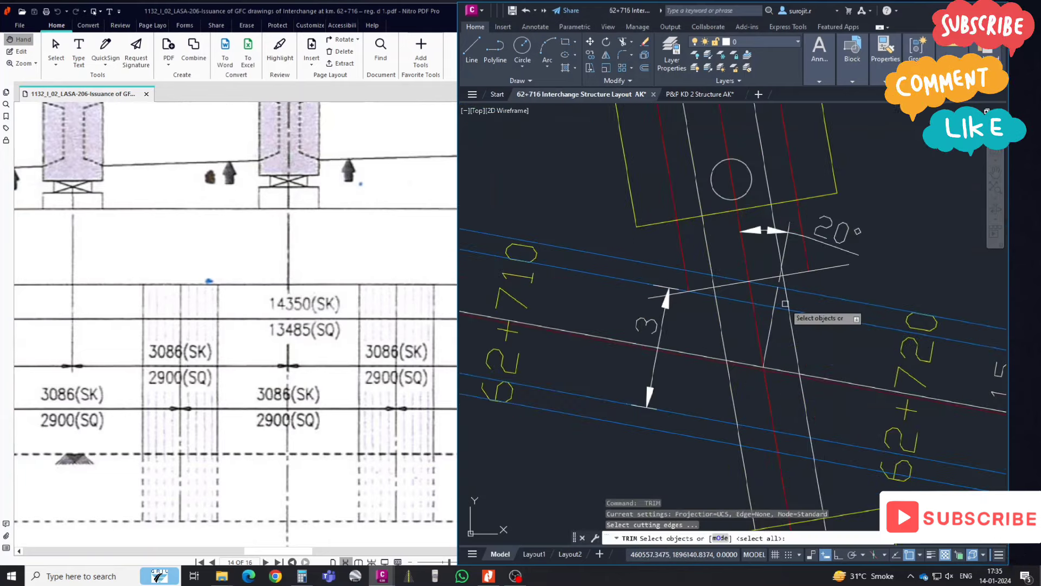
- Cut off the white cross line's end past the red line and select it
left_click(808, 271)
key("Return")
left_click(825, 267)
key("Return")
key("space")
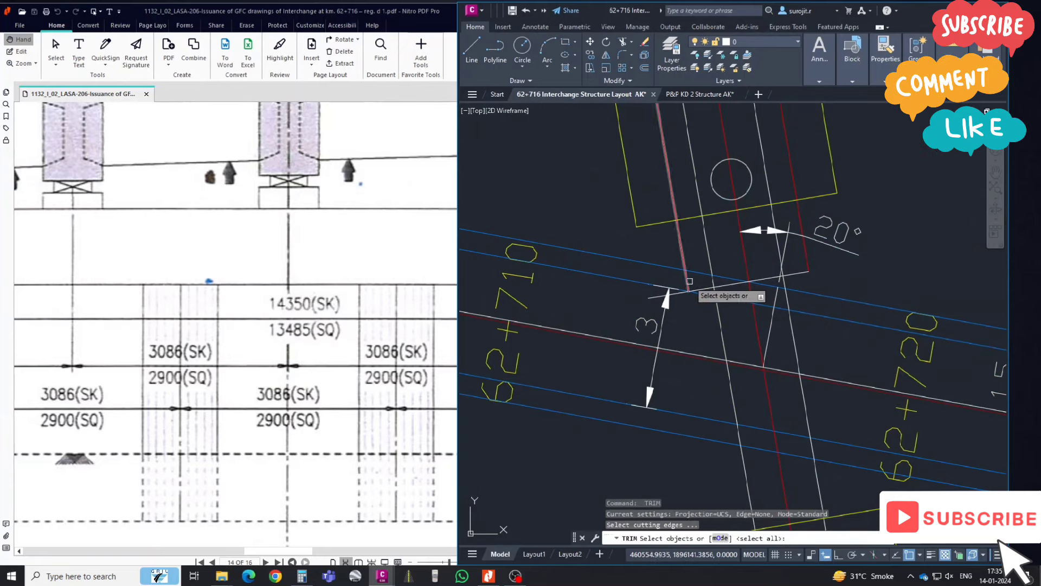
left_click(689, 281)
key("Return")
key("Escape")
left_click(699, 289)
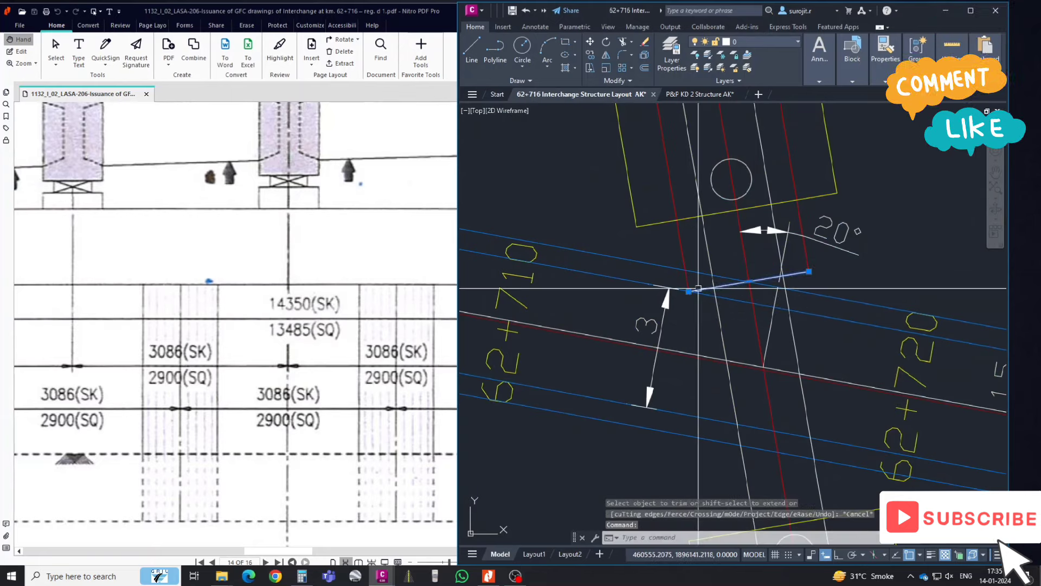
scroll(789, 211, "down", 5)
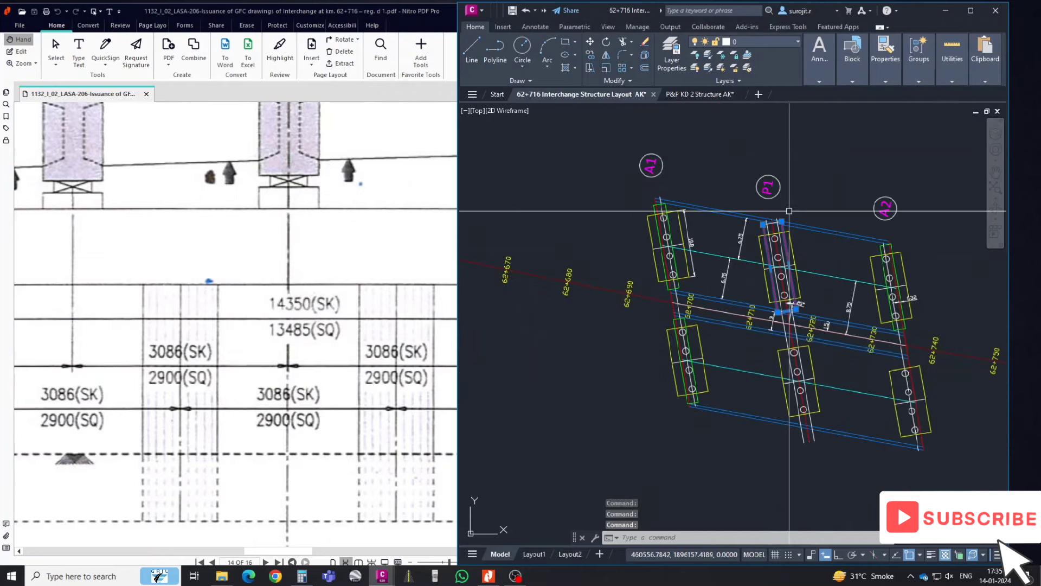
scroll(781, 222, "up", 6)
- Join the middle pier pieces into one polyline, then cancel a property-matching attempt
type("j")
key("Return")
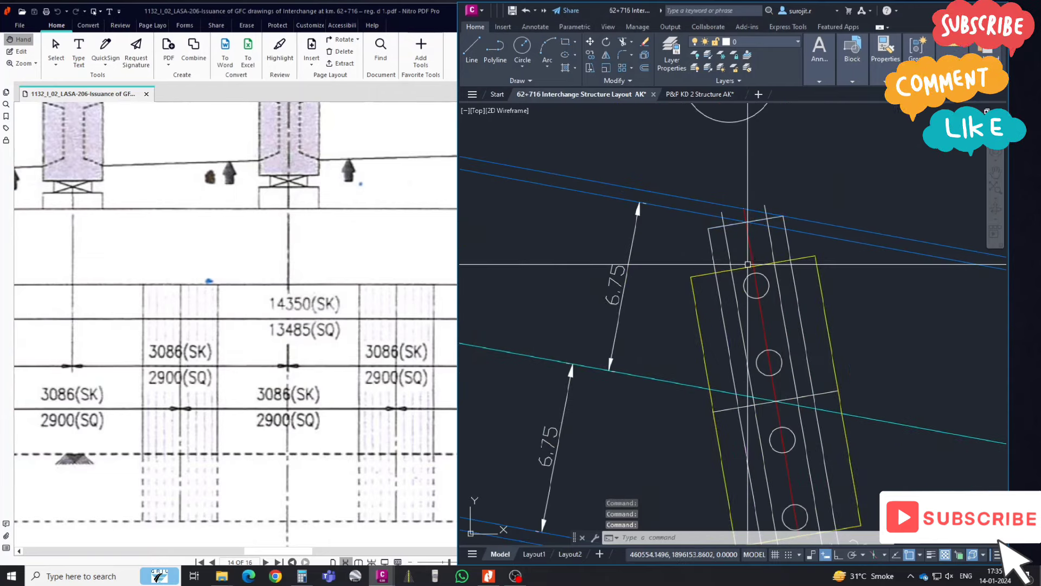
type("a")
key("Return")
scroll(790, 295, "down", 4)
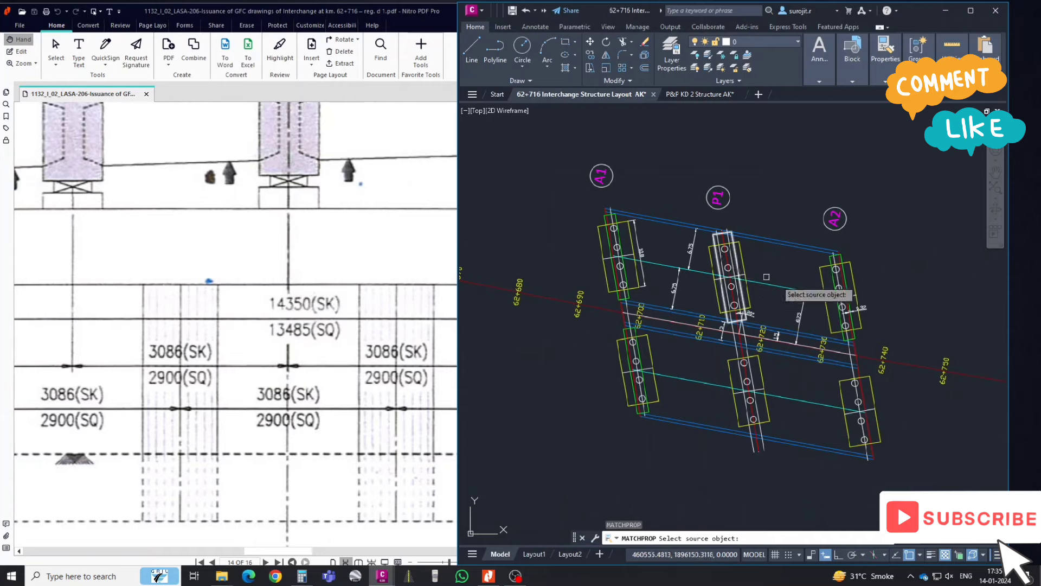
scroll(838, 271, "up", 2)
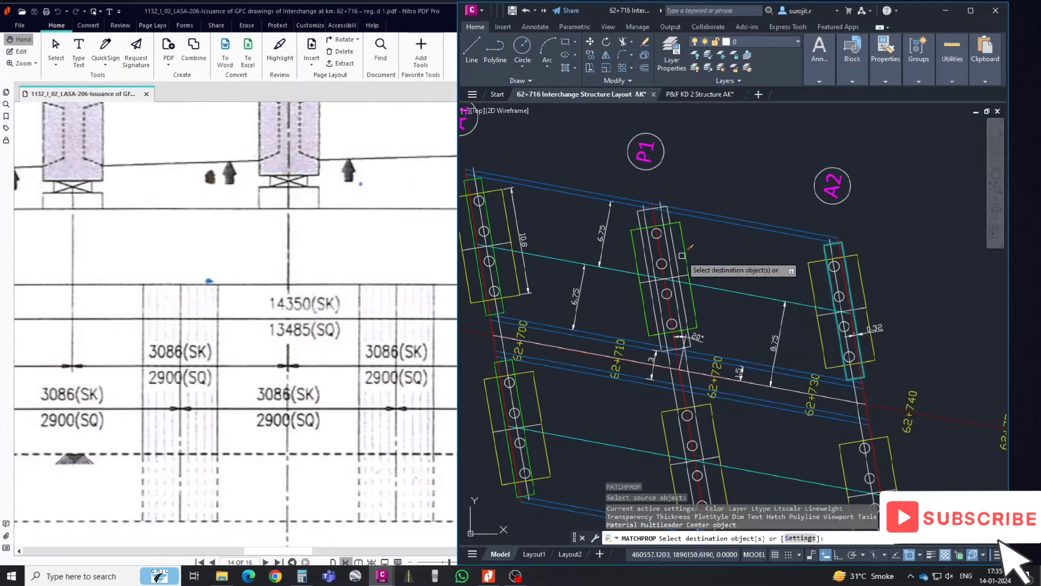
left_click(676, 247)
key("Escape")
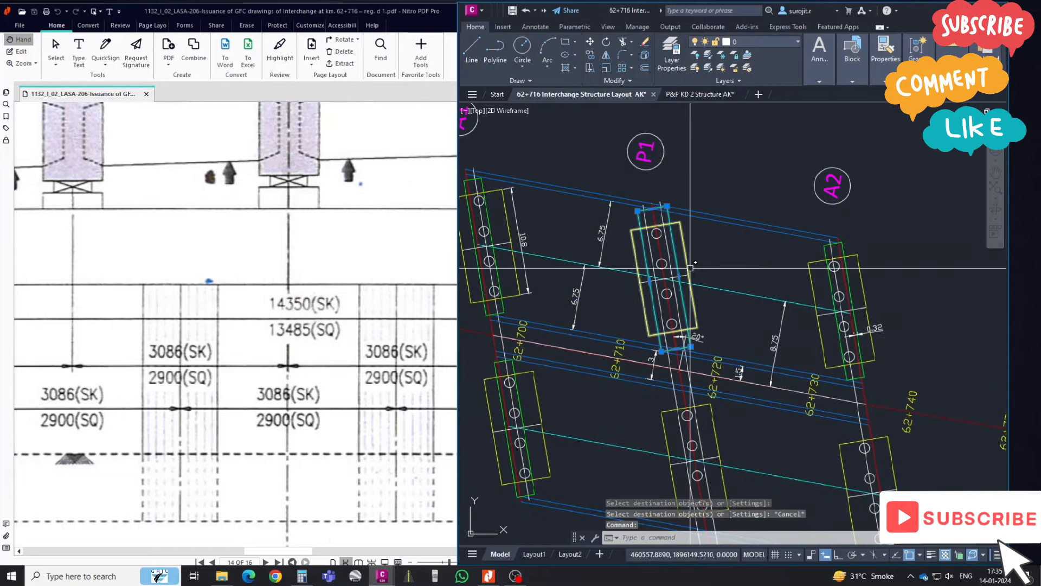
- Copy the selected outline from the A2 abutment area onto the middle pier
type("co")
key("Return")
scroll(671, 275, "up", 5)
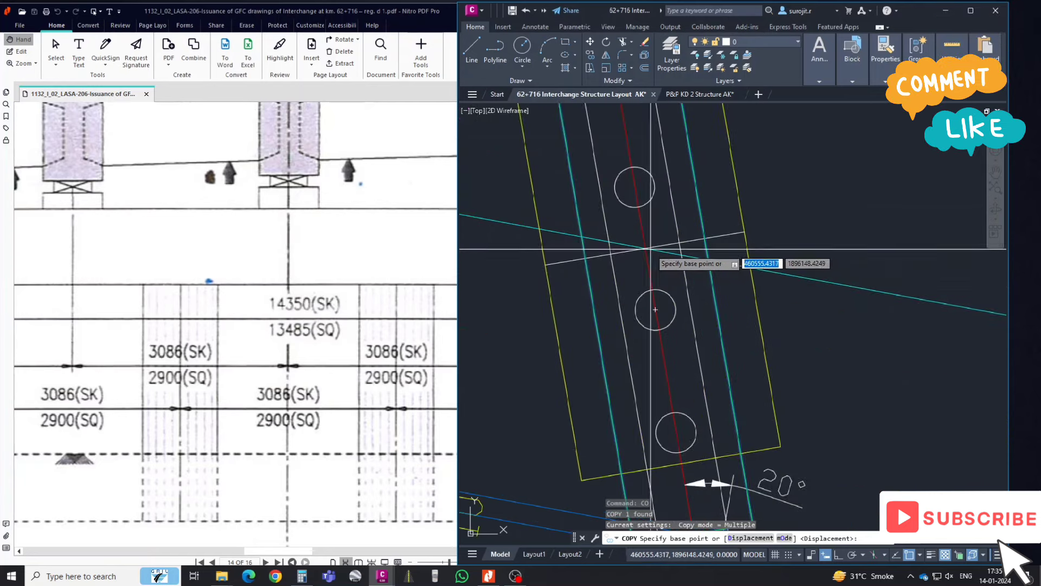
left_click(655, 309)
scroll(657, 306, "down", 5)
scroll(745, 442, "up", 5)
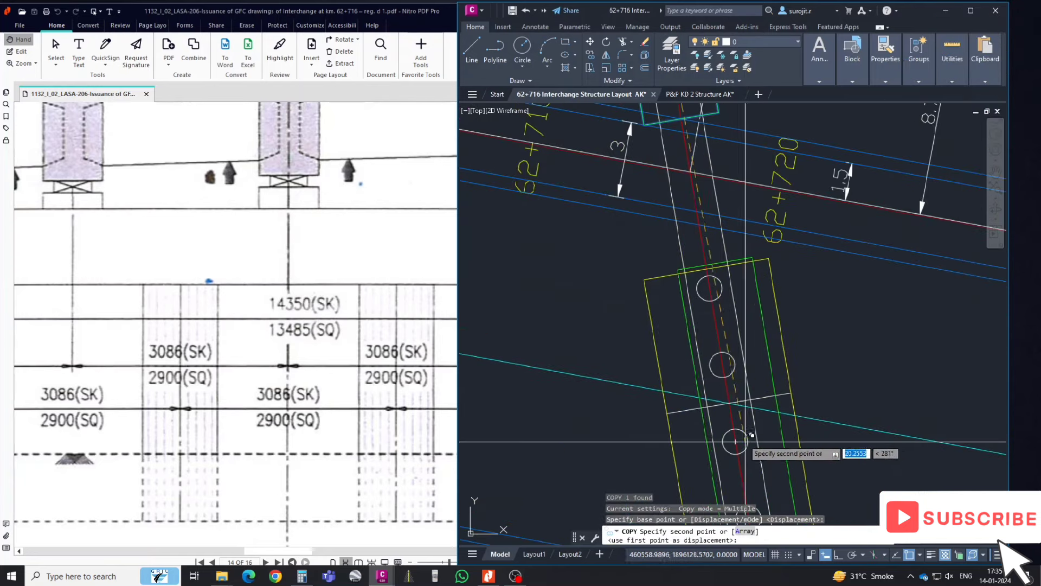
left_click(699, 225)
scroll(736, 270, "down", 5)
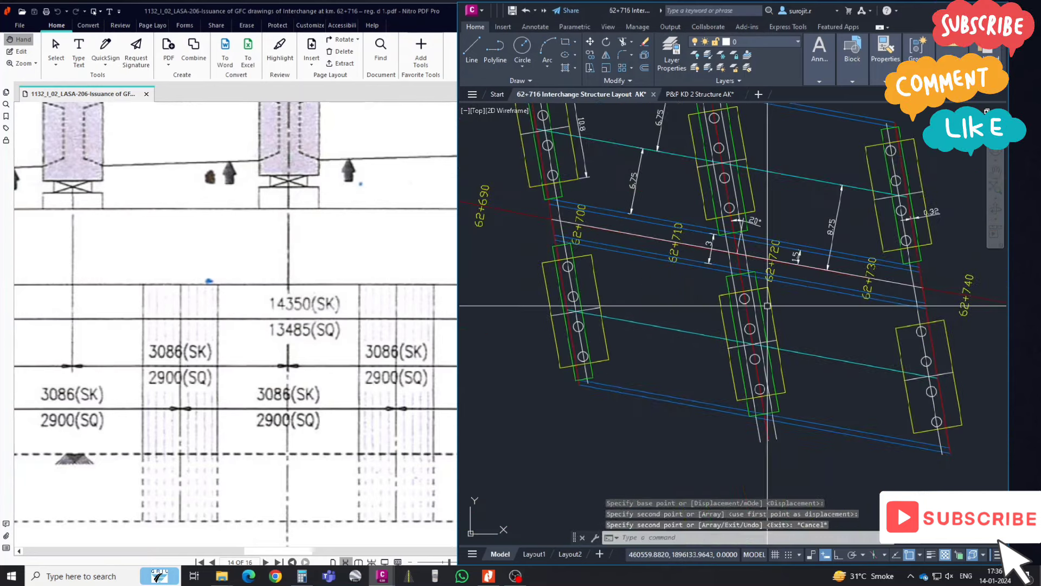
key("Escape")
scroll(736, 270, "up", 4)
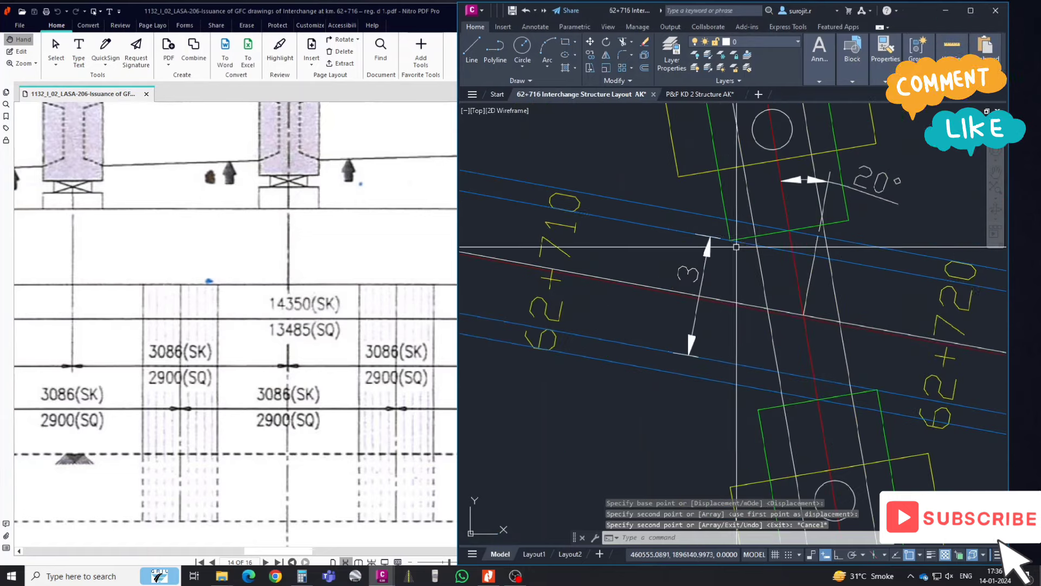
scroll(729, 235, "up", 4)
scroll(728, 232, "down", 3)
scroll(753, 255, "up", 3)
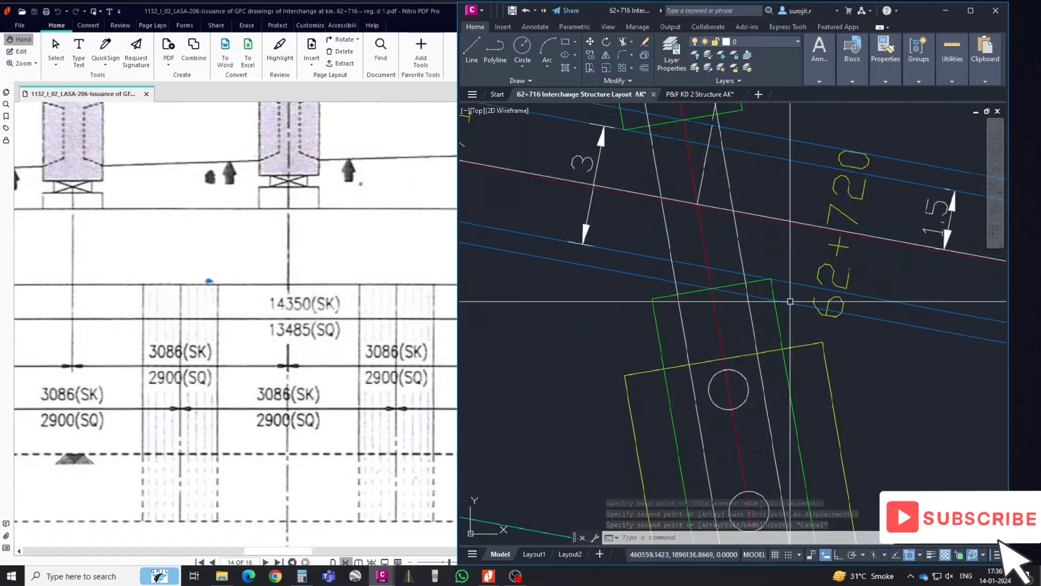
scroll(759, 260, "up", 2)
scroll(764, 265, "up", 2)
scroll(764, 266, "down", 3)
scroll(763, 266, "down", 3)
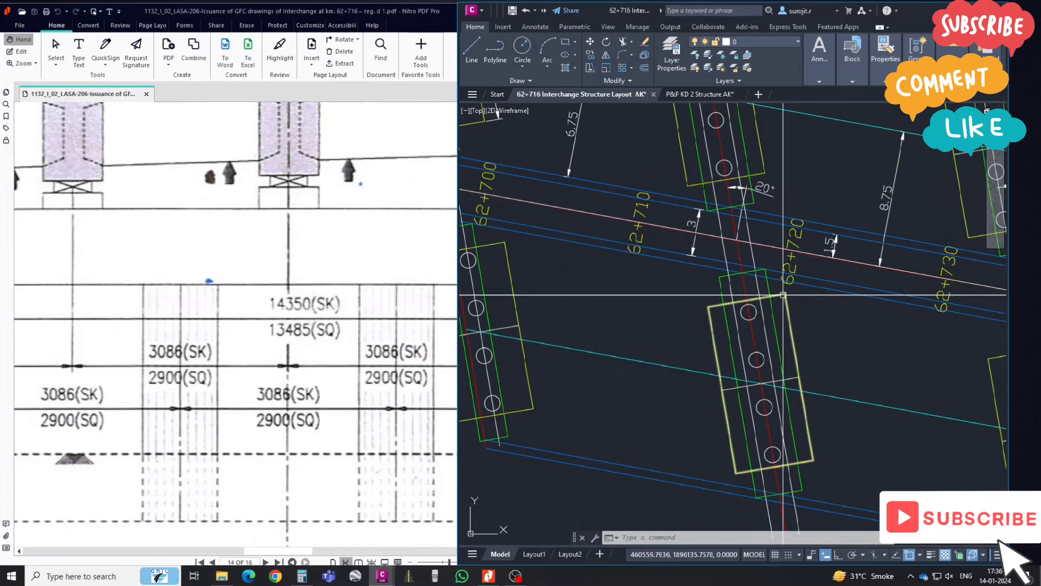
scroll(763, 265, "down", 2)
middle_click_drag(787, 347, 736, 332)
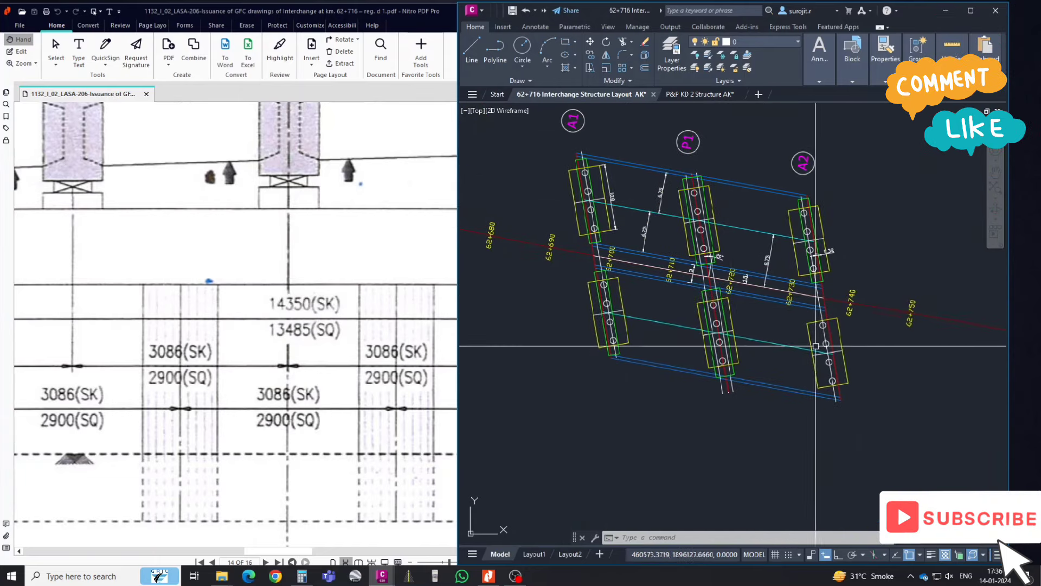
scroll(819, 276, "up", 4)
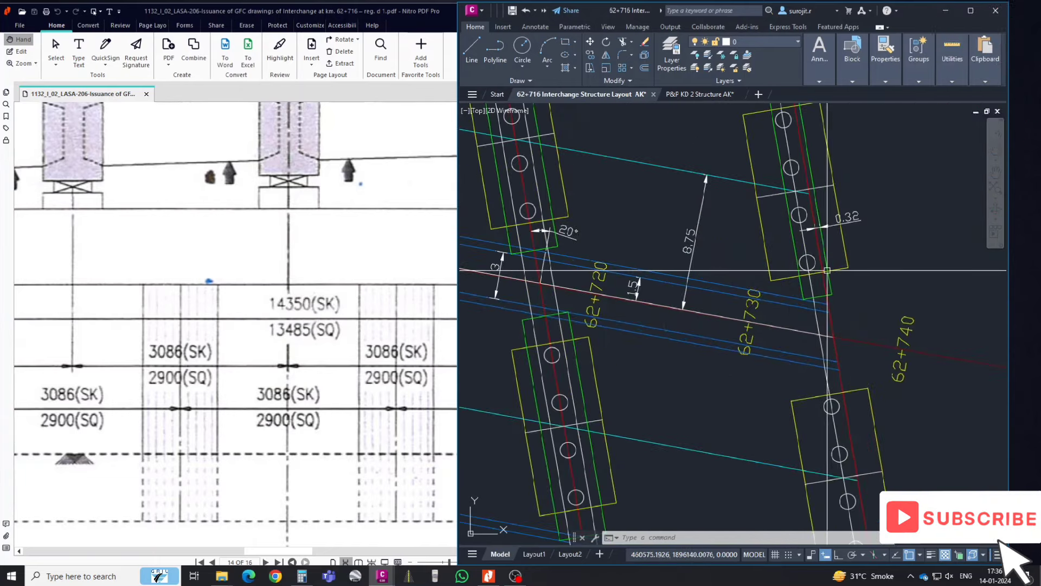
- Copy the right column outline down to its column corner position
left_click(832, 278)
key("Return")
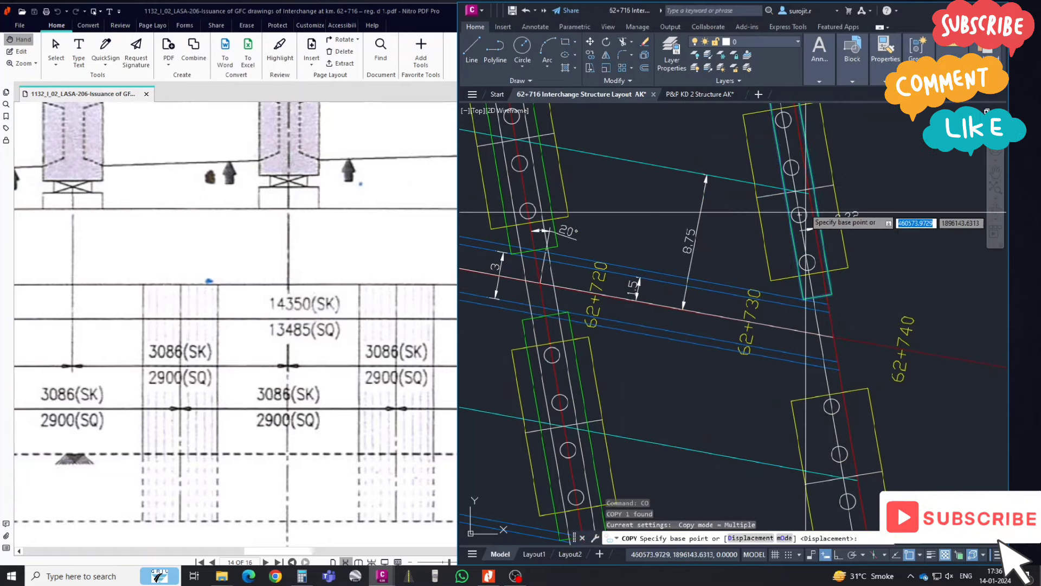
left_click(793, 191)
scroll(795, 201, "down", 3)
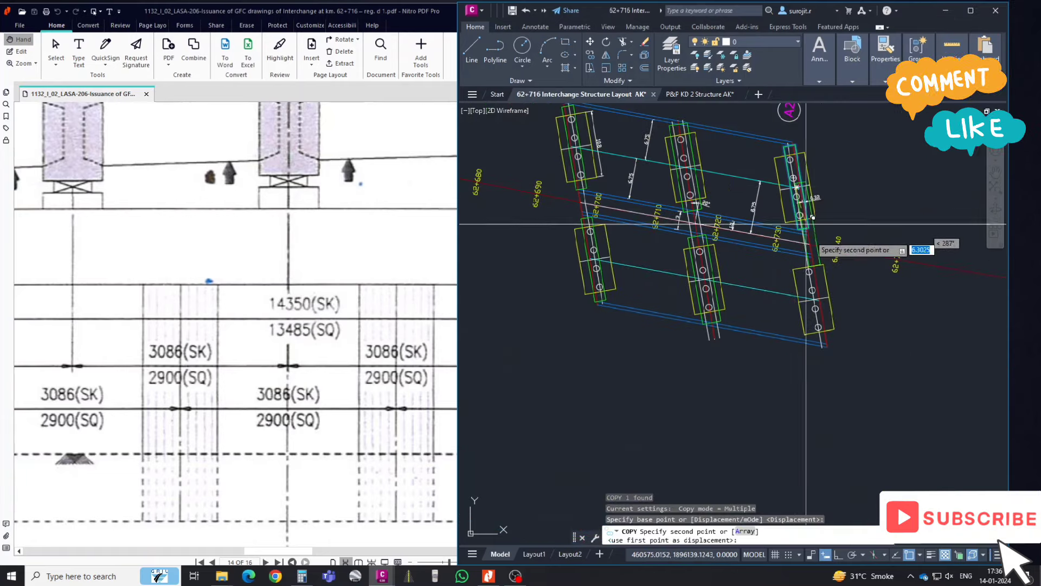
scroll(785, 282, "up", 4)
scroll(786, 336, "up", 2)
scroll(793, 345, "up", 1)
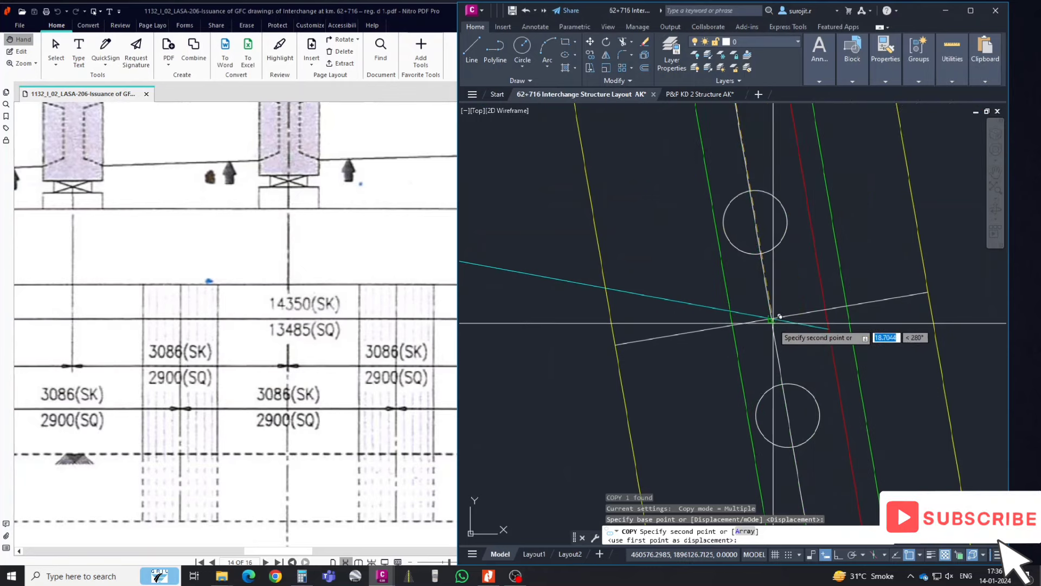
left_click(793, 345)
scroll(814, 325, "down", 5)
key("Escape")
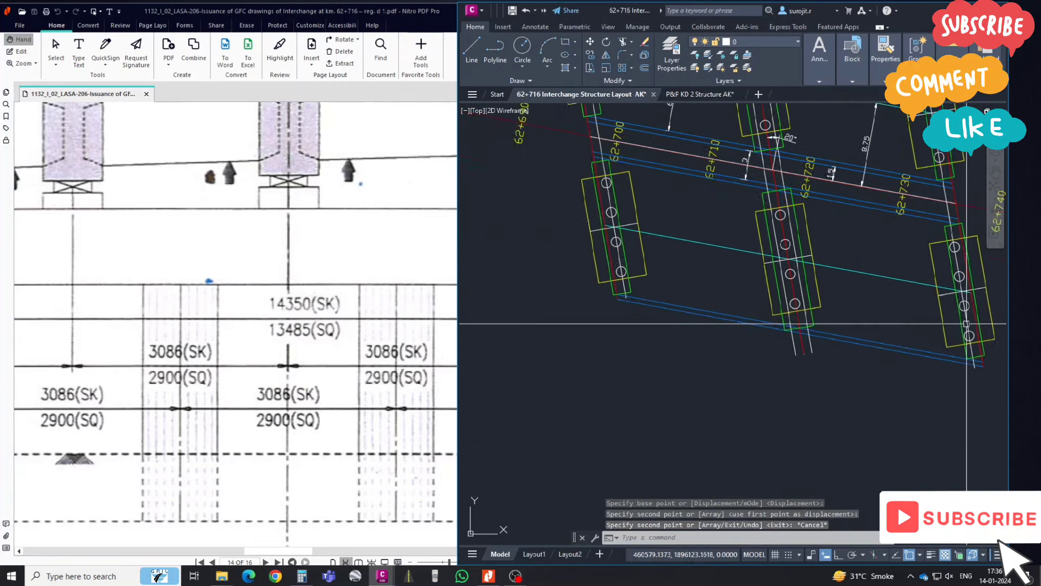
scroll(834, 316, "down", 3)
middle_click_drag(852, 347, 760, 393)
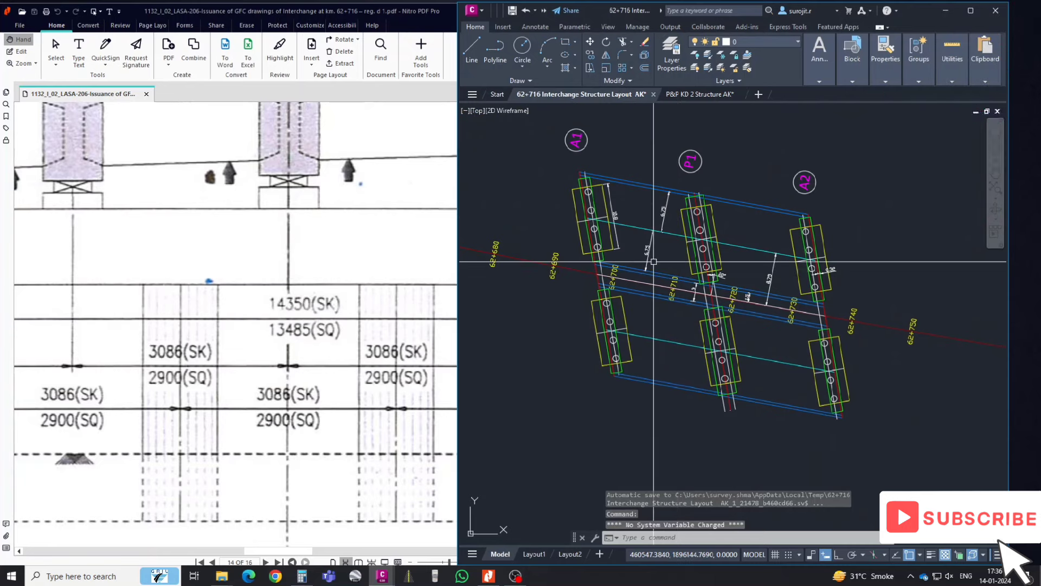
left_click(431, 295)
scroll(439, 317, "down", 5, "ctrl")
scroll(439, 317, "down", 2, "ctrl")
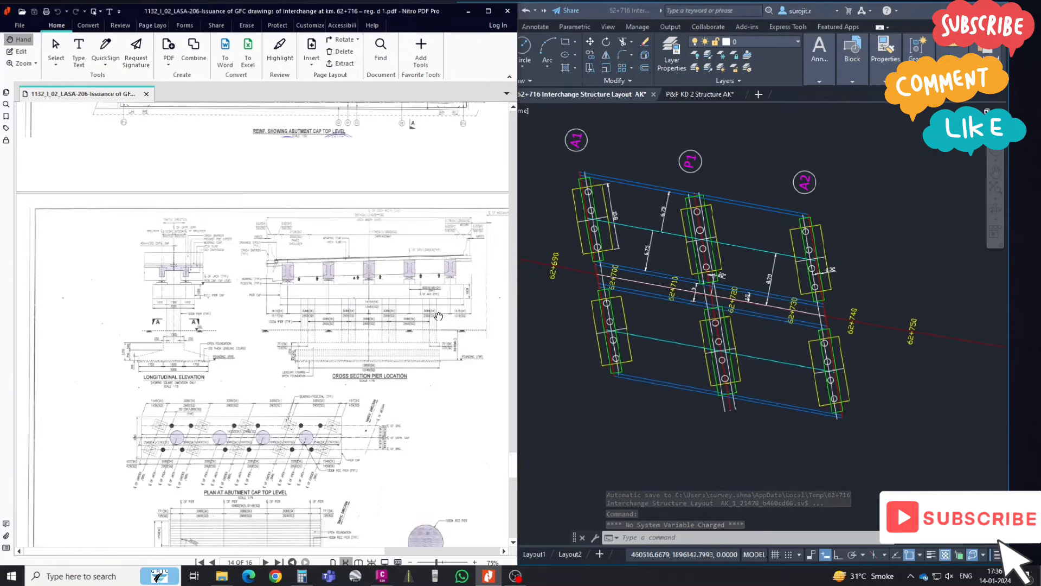
scroll(364, 269, "up", 3, "ctrl")
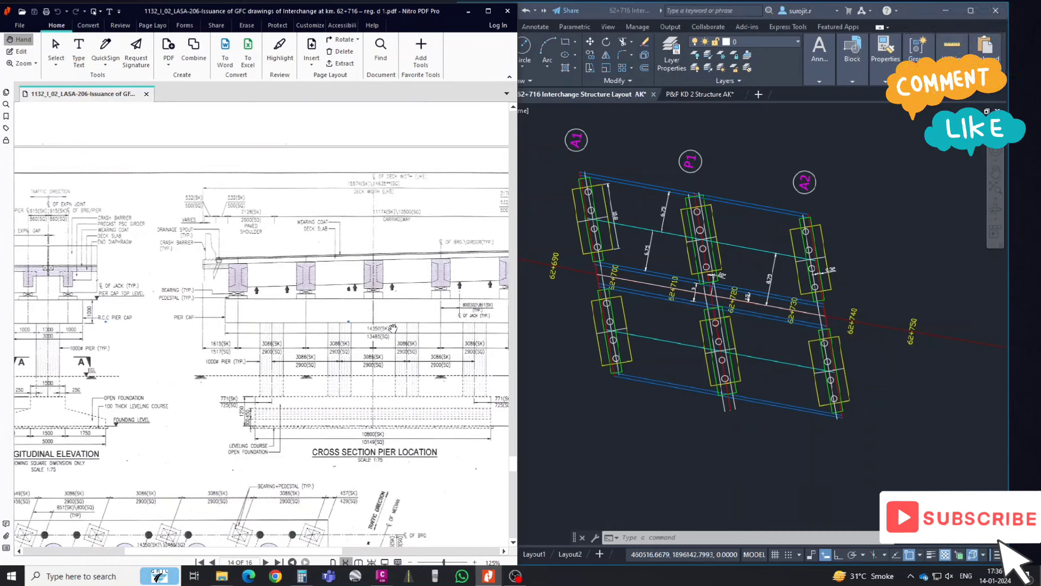
scroll(379, 332, "up", 1, "ctrl")
scroll(348, 340, "up", 1, "ctrl")
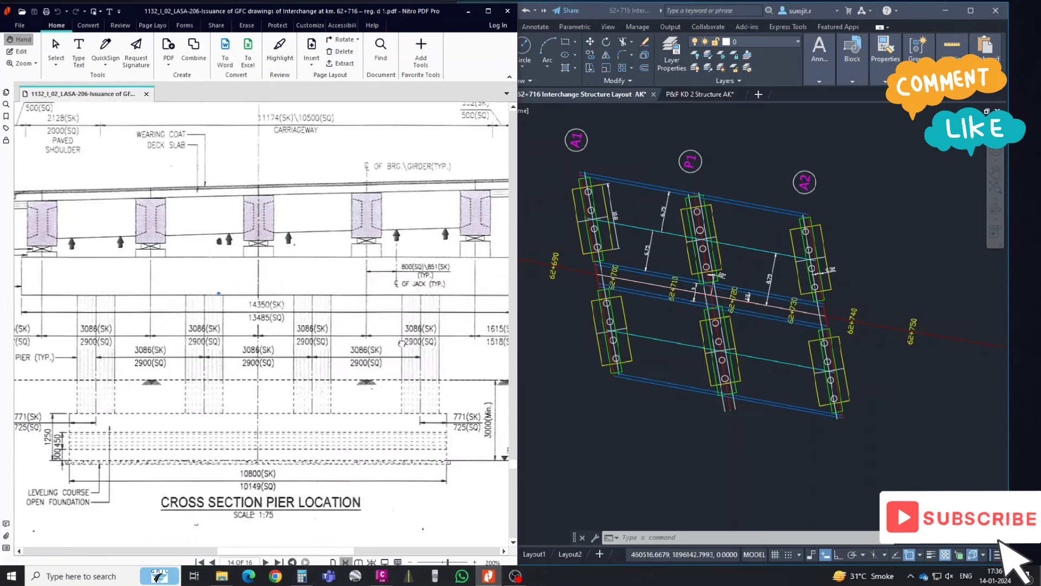
scroll(393, 344, "up", 2, "ctrl")
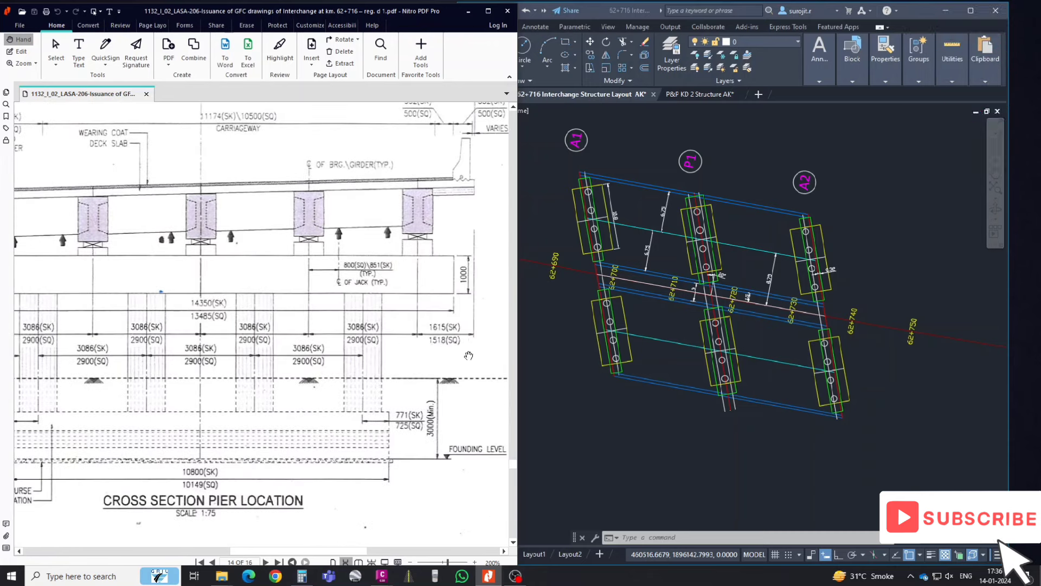
scroll(460, 342, "down", 2, "ctrl")
left_click(688, 254)
- Offset the first girder line 2.9 to both sides
key("Escape")
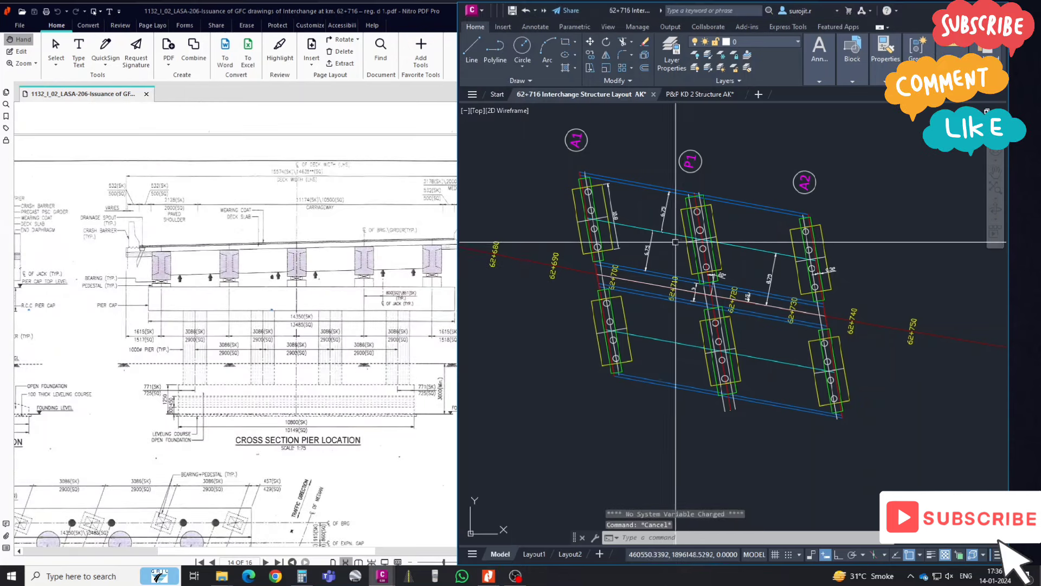
middle_click_drag(680, 244, 688, 253)
type("o")
key("Return")
type("2.9")
key("Return")
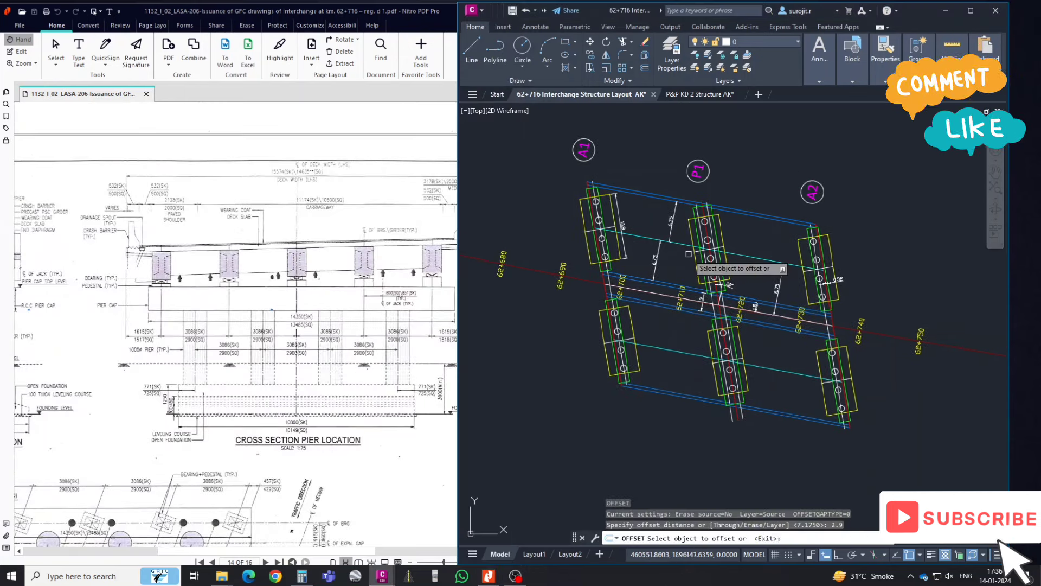
left_click(759, 257)
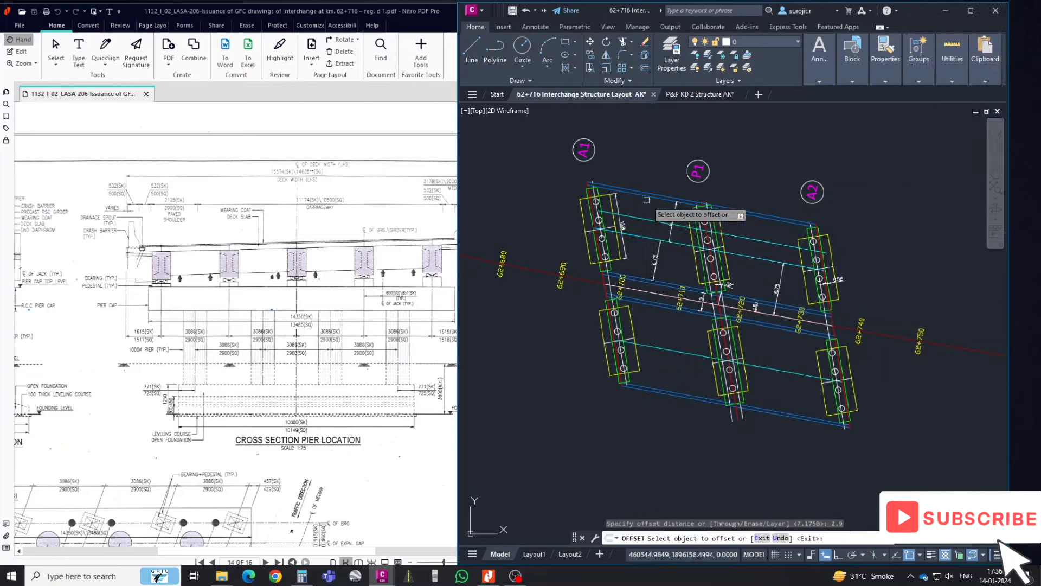
left_click(721, 239)
left_click(770, 260)
left_click(640, 257)
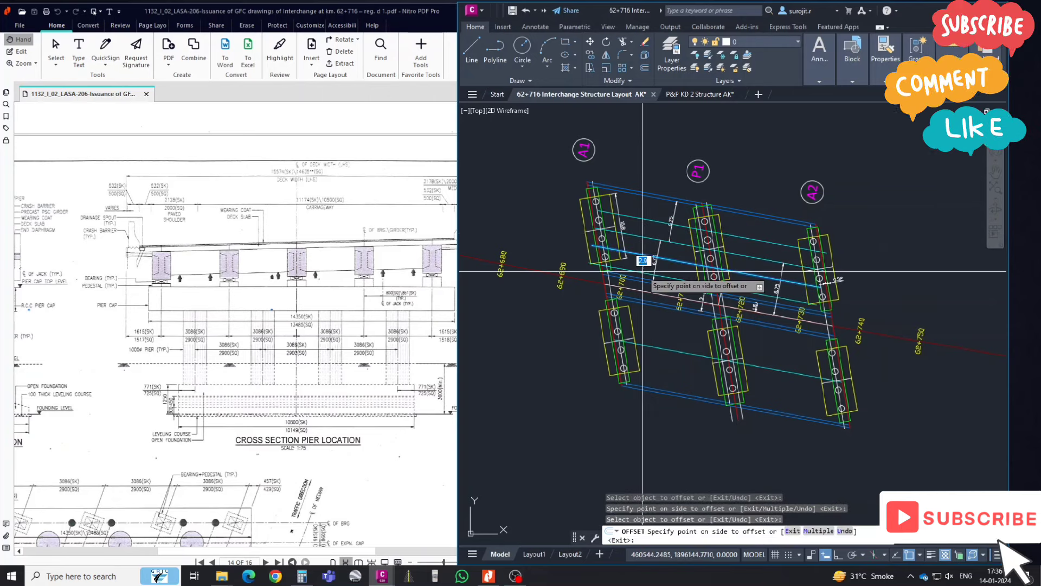
- Add further 2.9 parallel girder lines in the upper and lower spans
left_click(650, 239)
left_click(647, 200)
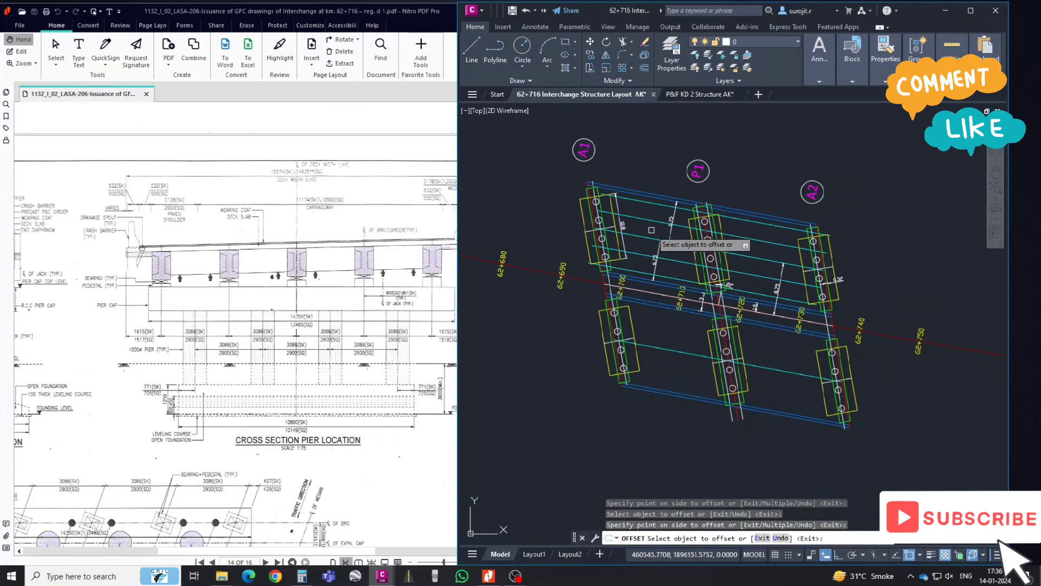
key("Return")
key("Return")
key("Return")
left_click(647, 345)
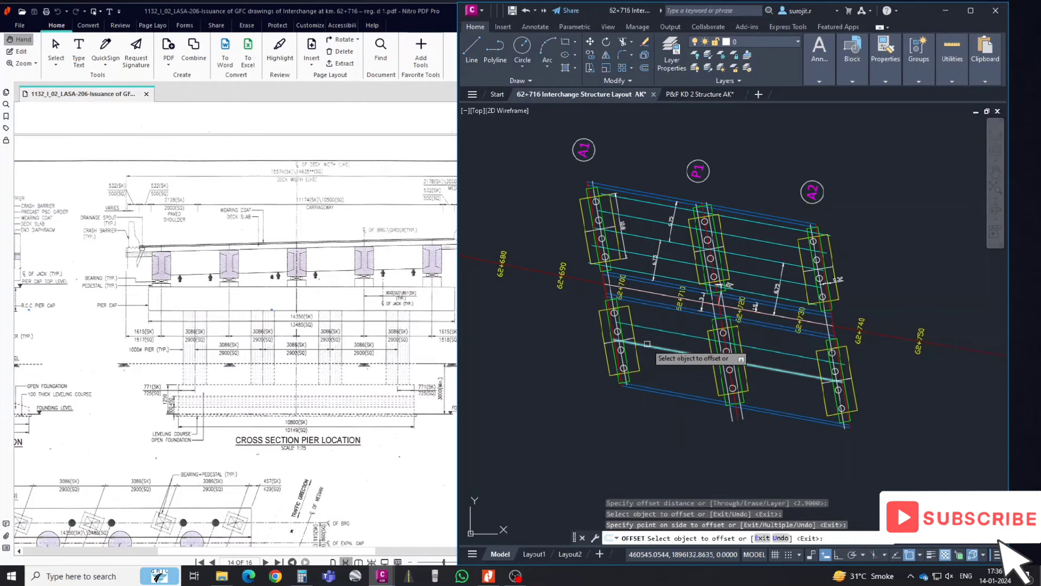
left_click(647, 344)
left_click(654, 331)
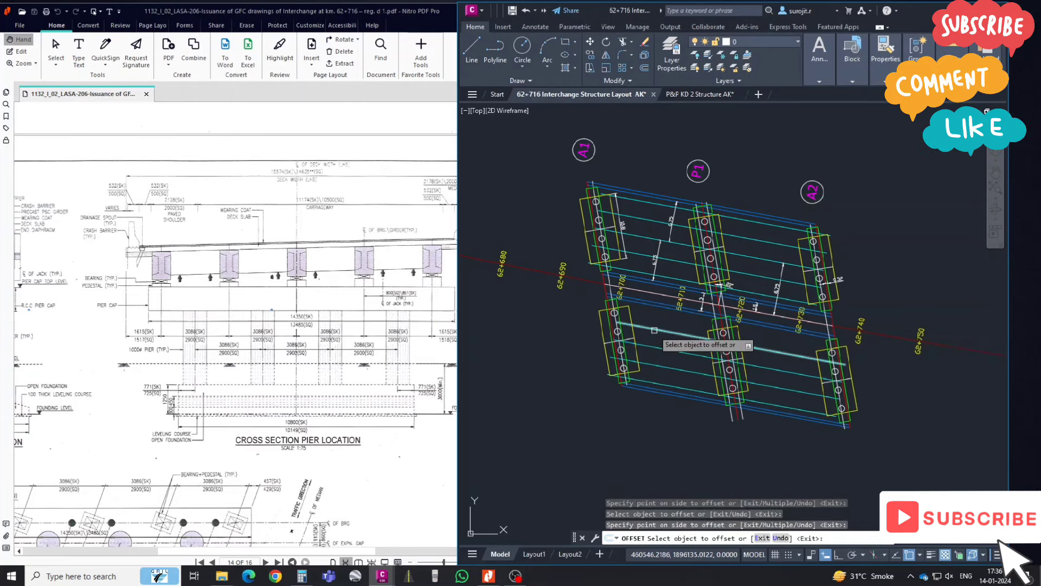
key("Escape")
- Start EXTEND with all edges as boundaries and try extending a girder line
type("x")
key("Return")
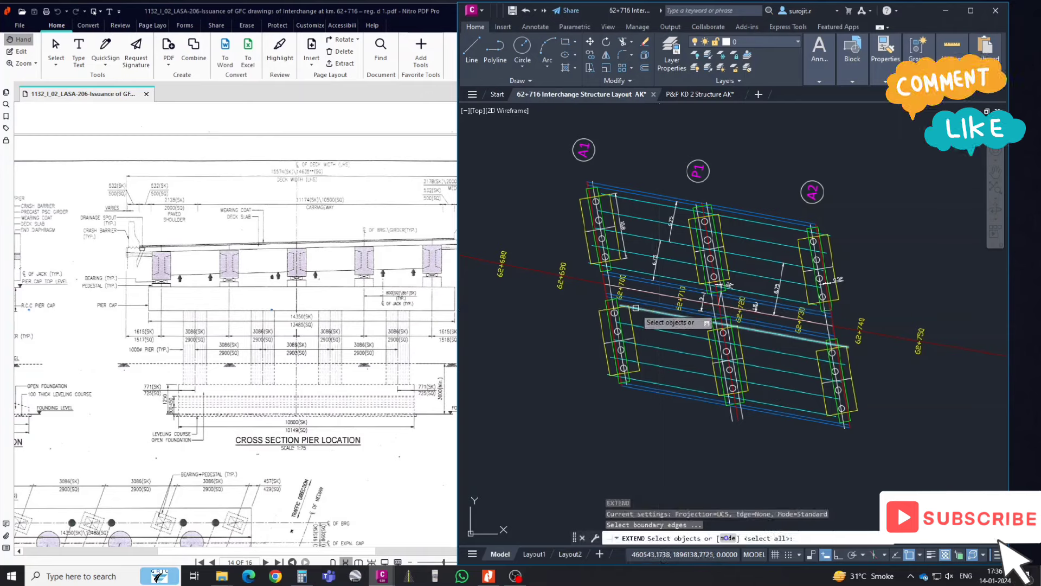
scroll(619, 315, "up", 5)
key("Return")
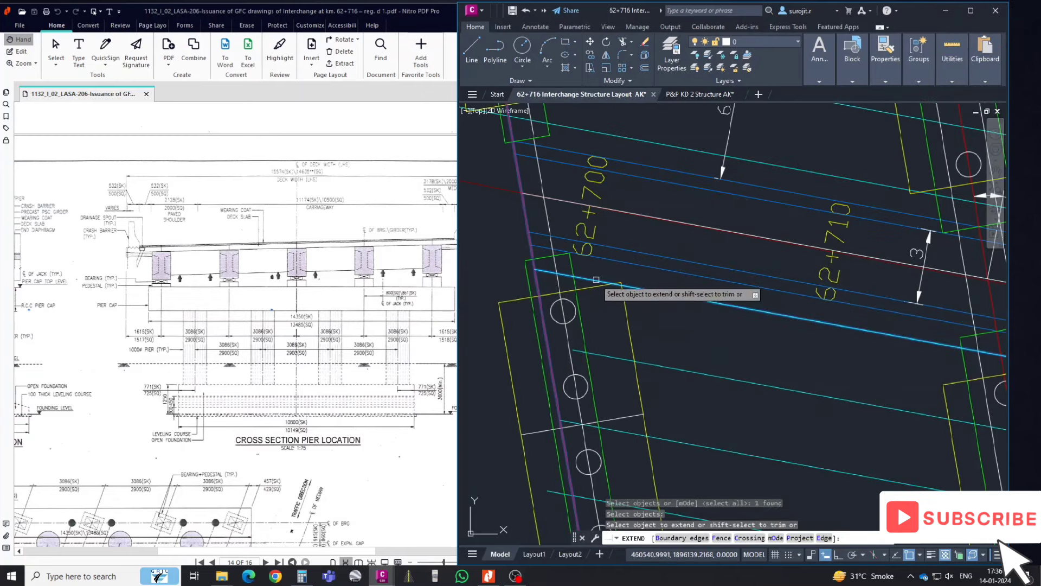
scroll(608, 276, "down", 5)
left_click(616, 330)
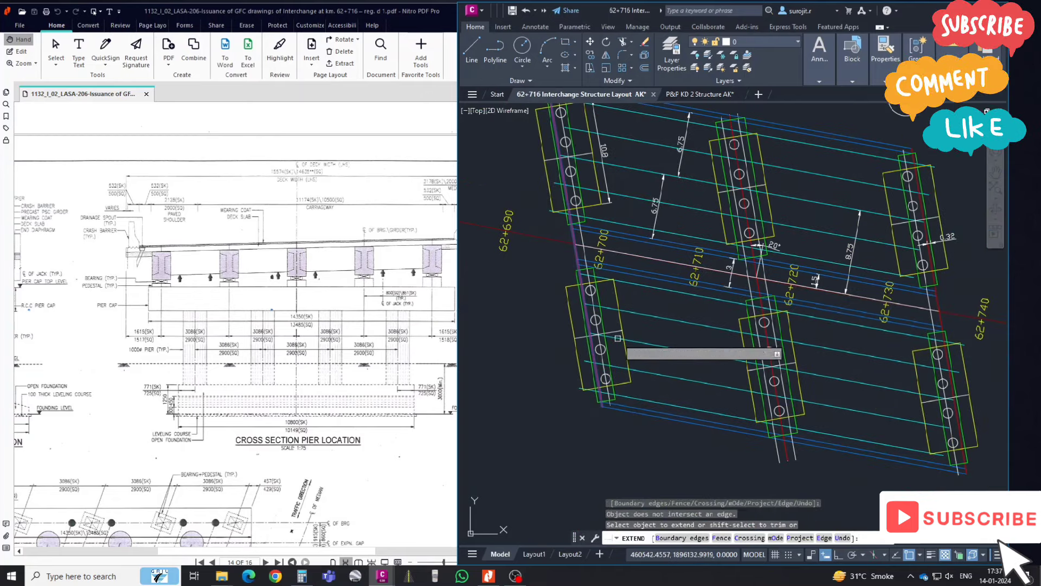
- Extend the girder lines to the left abutment edge using a crossing window
key("Escape")
key("Return")
left_click(569, 198)
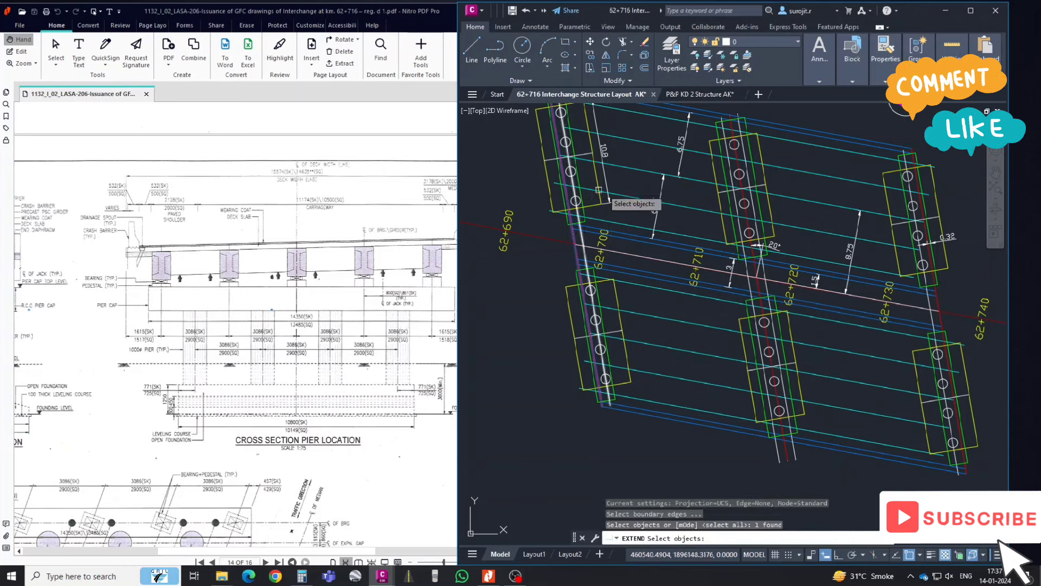
key("Return")
middle_click_drag(616, 190, 624, 205)
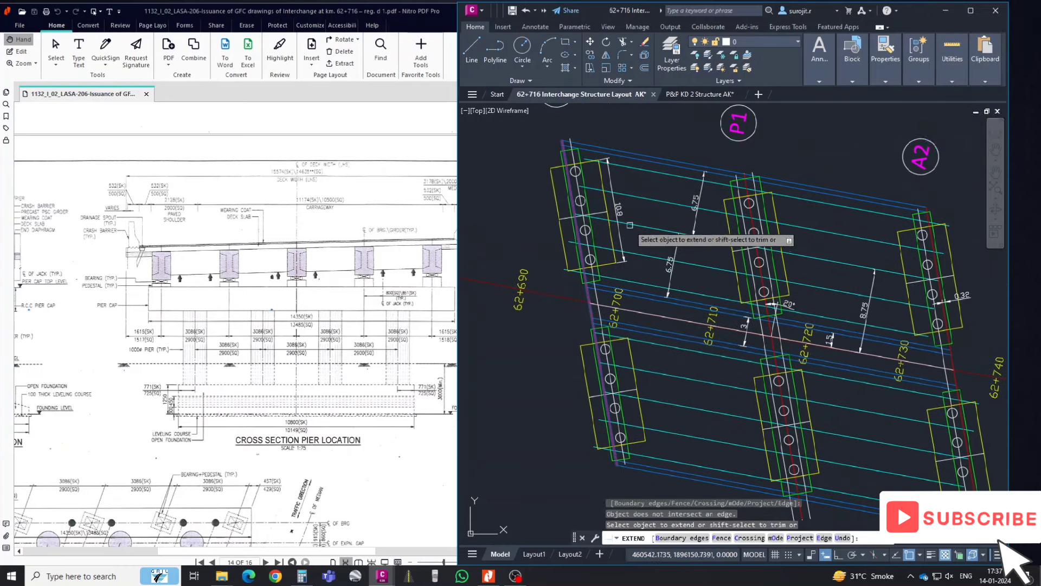
left_click(629, 225)
left_click(626, 185)
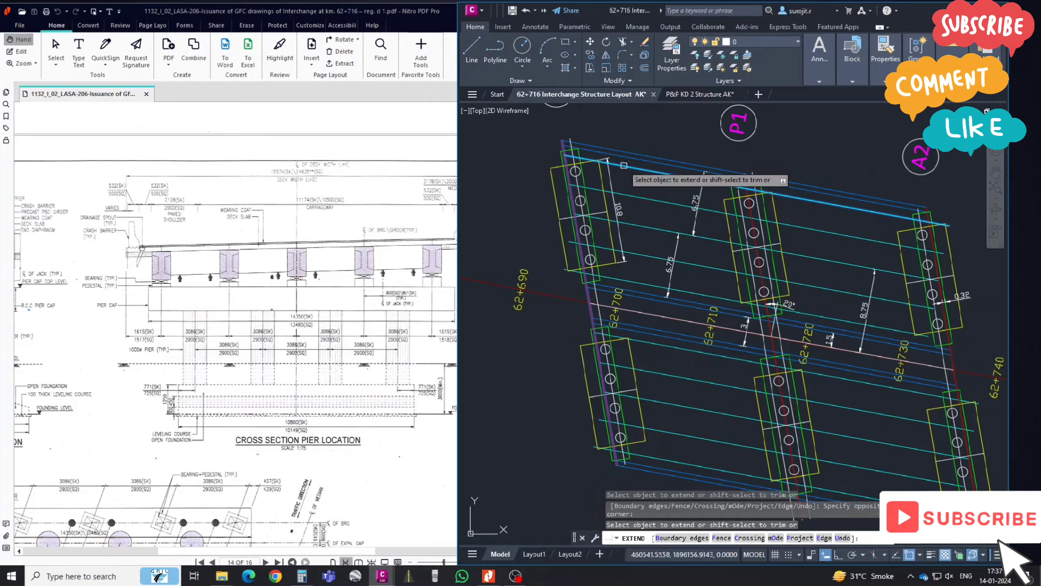
- Choose the right abutment edge as extend boundary, inspect, then cancel the extend
key("Return")
key("Return")
scroll(943, 289, "up", 2)
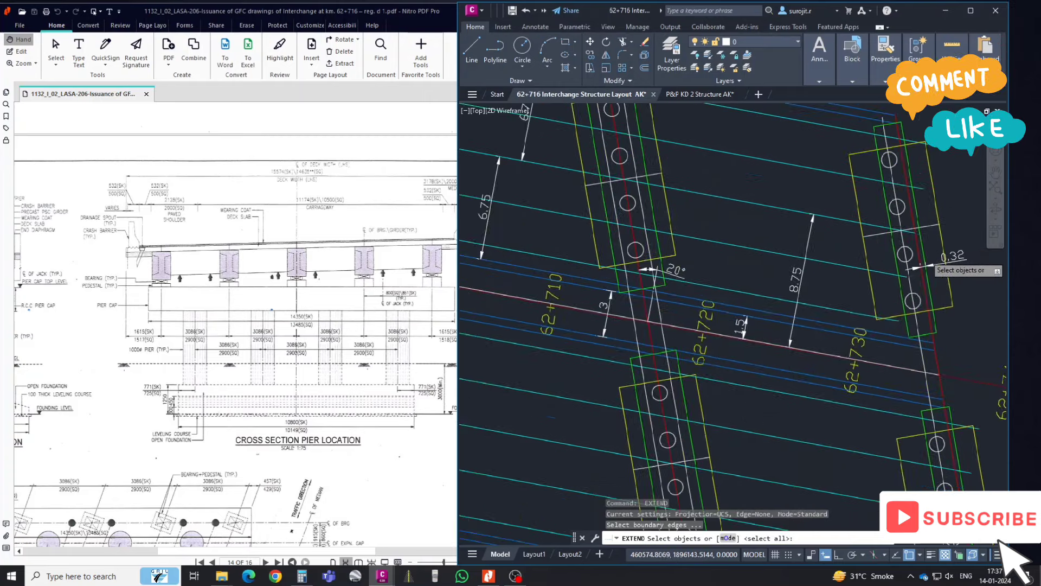
scroll(943, 289, "up", 2)
left_click(912, 249)
key("Return")
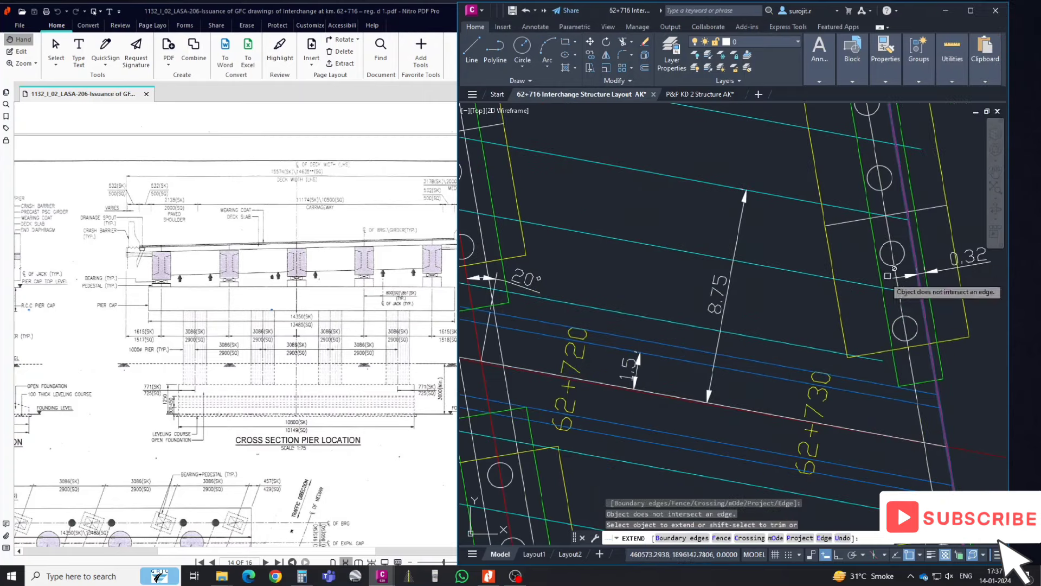
scroll(877, 286, "down", 4)
scroll(862, 304, "up", 2)
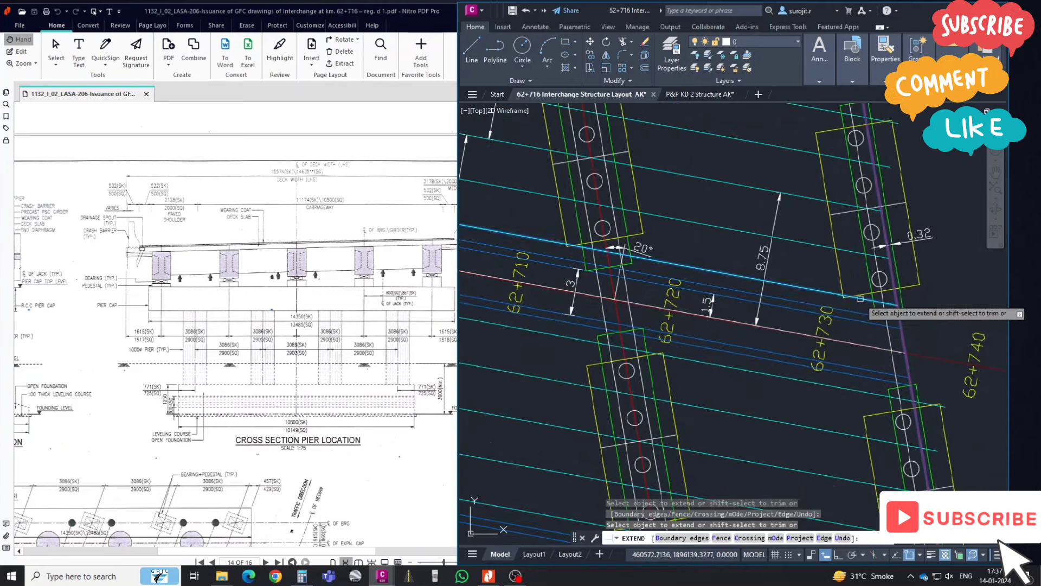
scroll(862, 314, "down", 4)
scroll(875, 354, "up", 4)
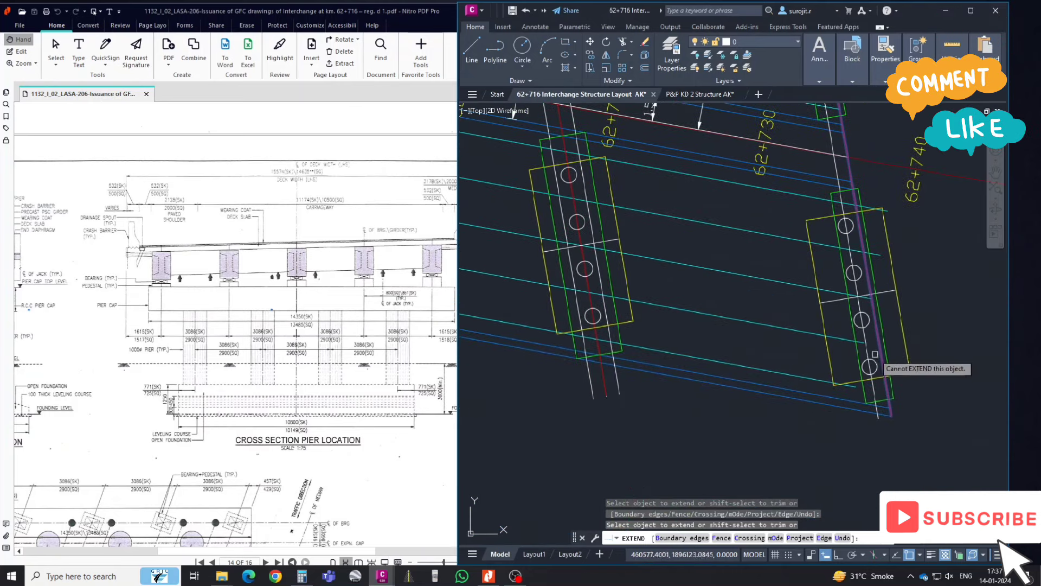
key("Escape")
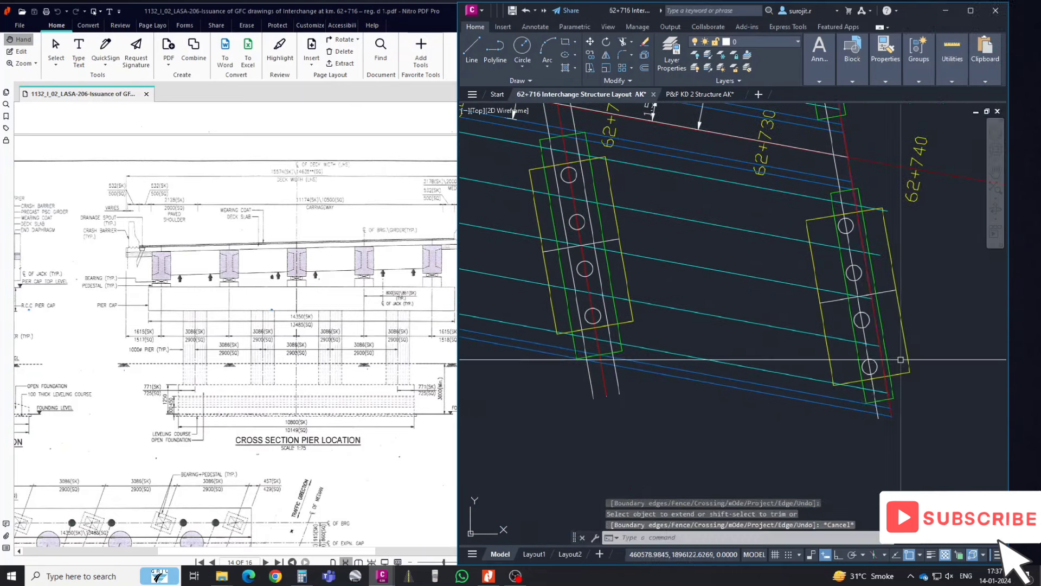
- Review the layout, dock AutoCAD on the right half and bring Nitro PDF forward
scroll(904, 355, "down", 3)
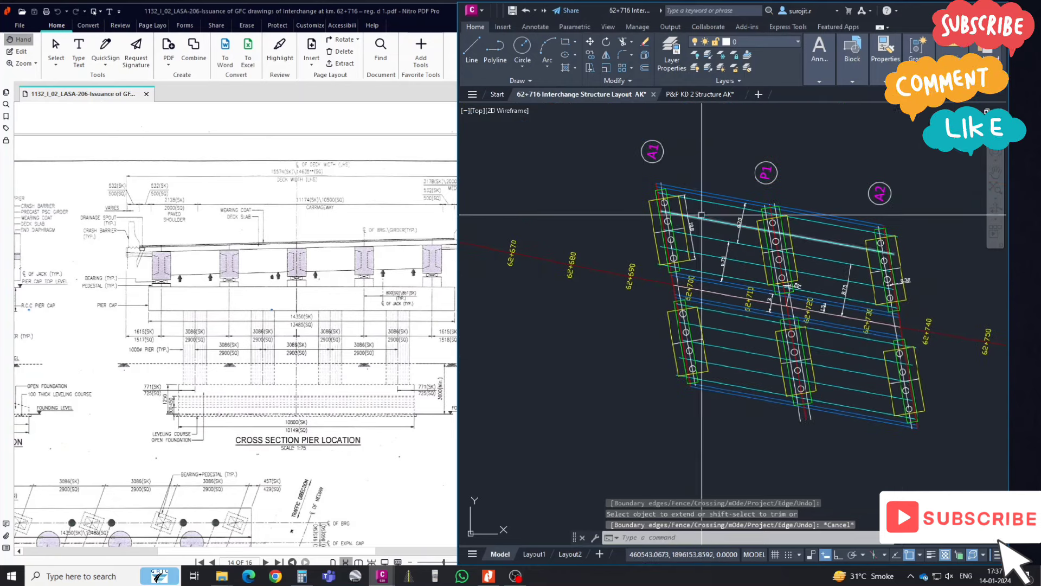
scroll(661, 199, "up", 5)
scroll(662, 199, "down", 4)
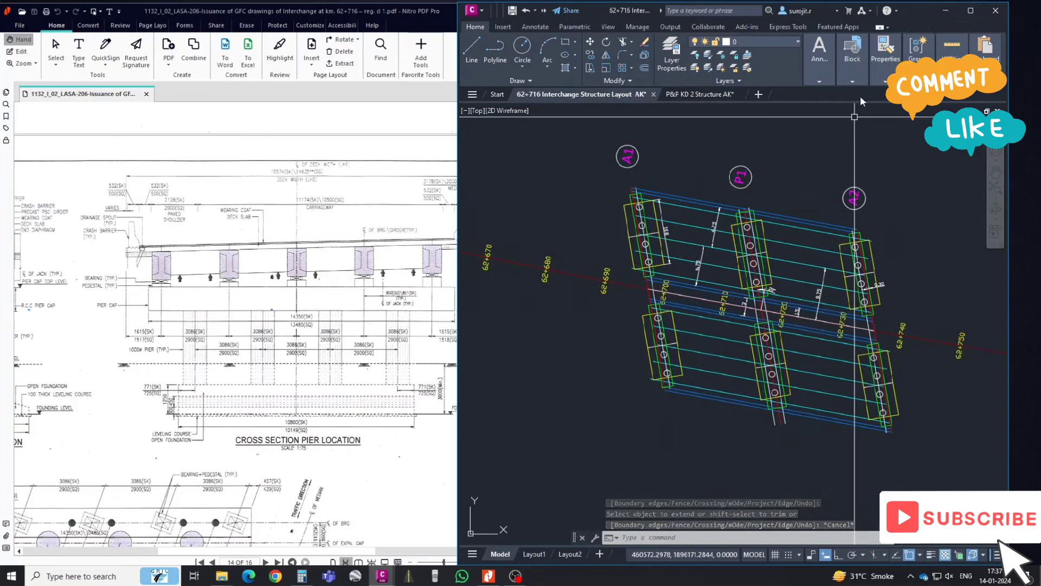
left_click(972, 12)
scroll(407, 209, "up", 2)
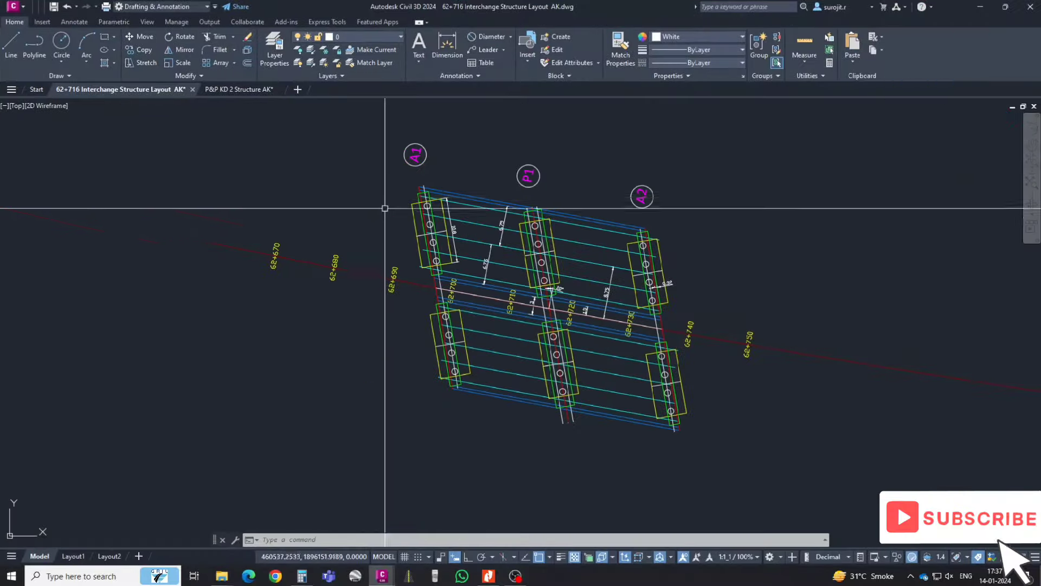
scroll(413, 223, "up", 3)
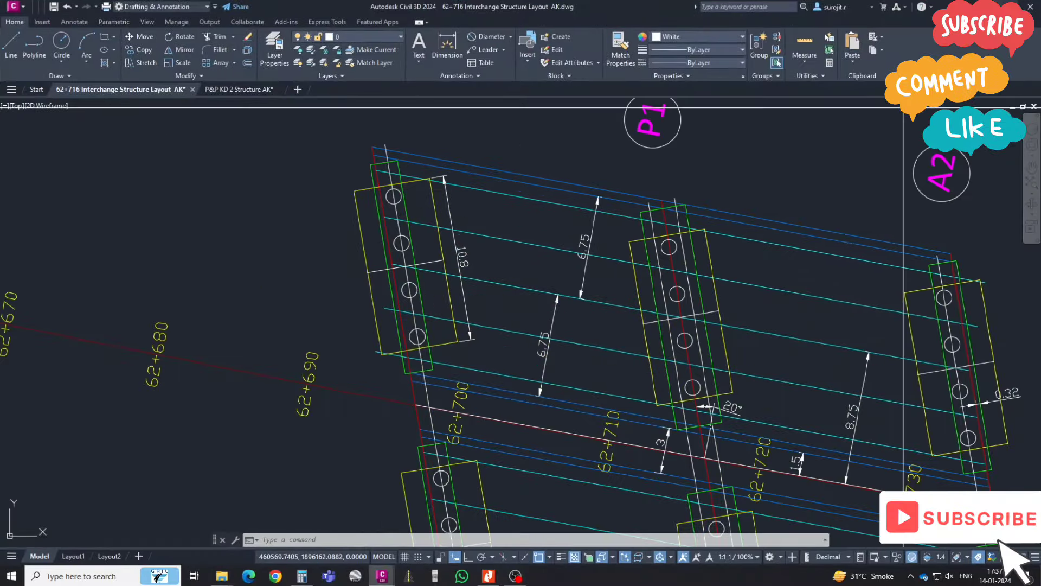
key("super+Down")
left_click(366, 280)
- Scroll through the GFC drawing pages and zoom into the deck plan details
scroll(367, 279, "up", 1)
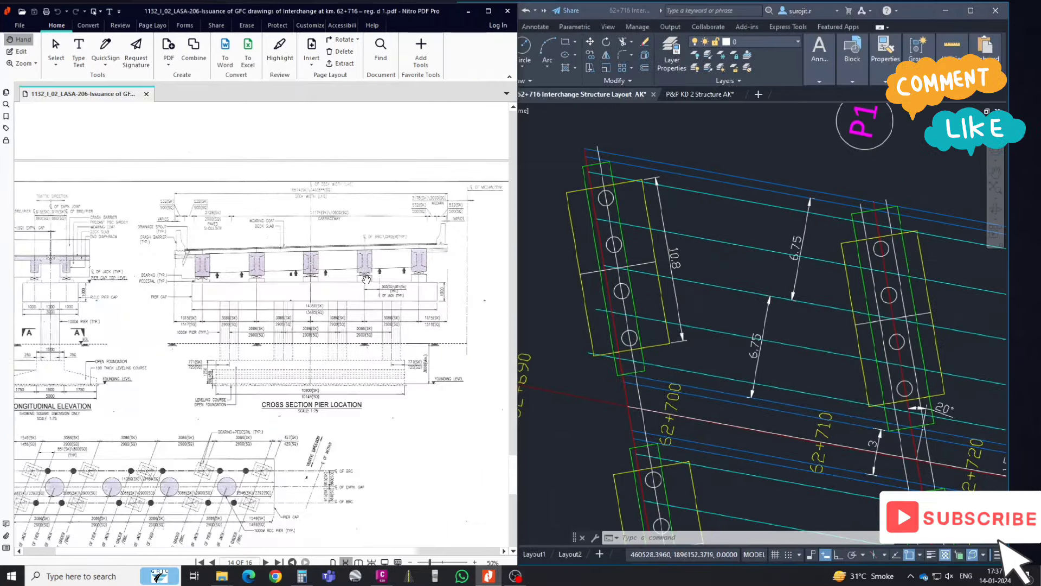
scroll(367, 280, "up", 2)
scroll(347, 283, "up", 3)
scroll(325, 288, "up", 3)
scroll(297, 293, "up", 3)
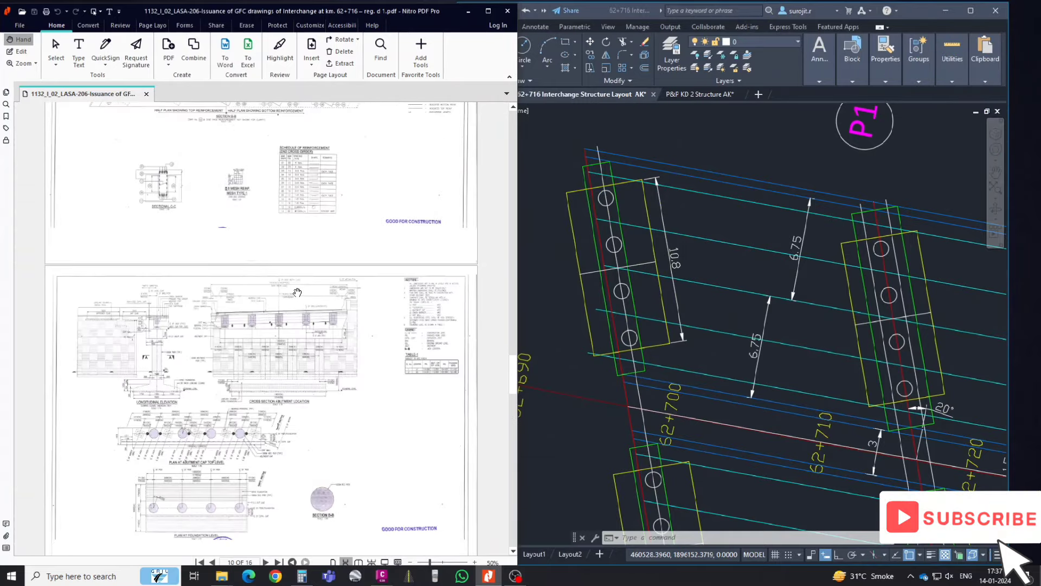
scroll(297, 293, "up", 3)
scroll(508, 352, "up", 5)
scroll(508, 352, "up", 10)
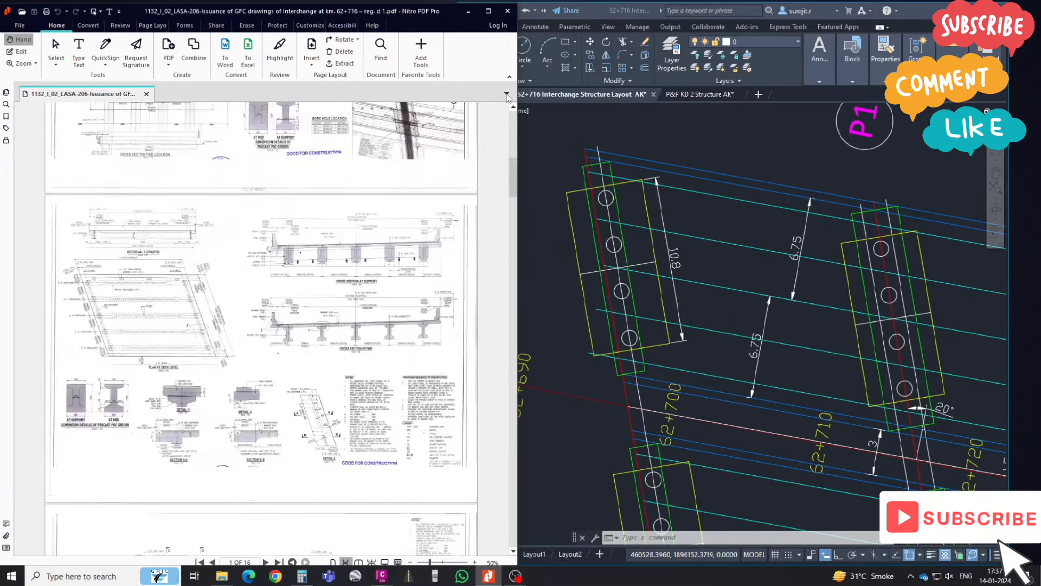
scroll(265, 167, "up", 10)
scroll(223, 252, "up", 1, "ctrl")
scroll(223, 252, "up", 1, "ctrl")
scroll(195, 239, "up", 1, "ctrl")
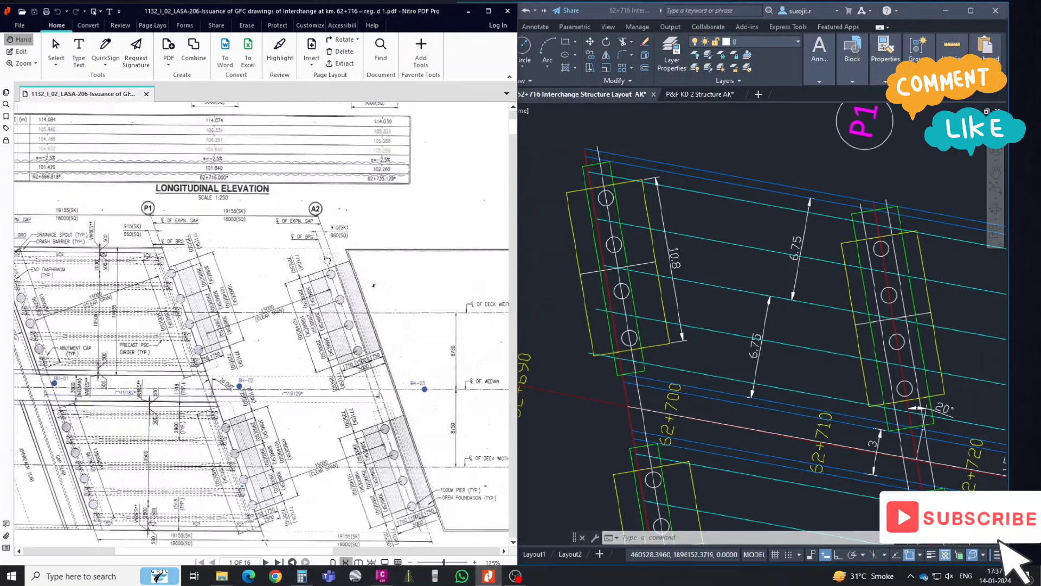
scroll(163, 225, "up", 1, "ctrl")
scroll(134, 211, "up", 1, "ctrl")
scroll(122, 228, "down", 2, "ctrl")
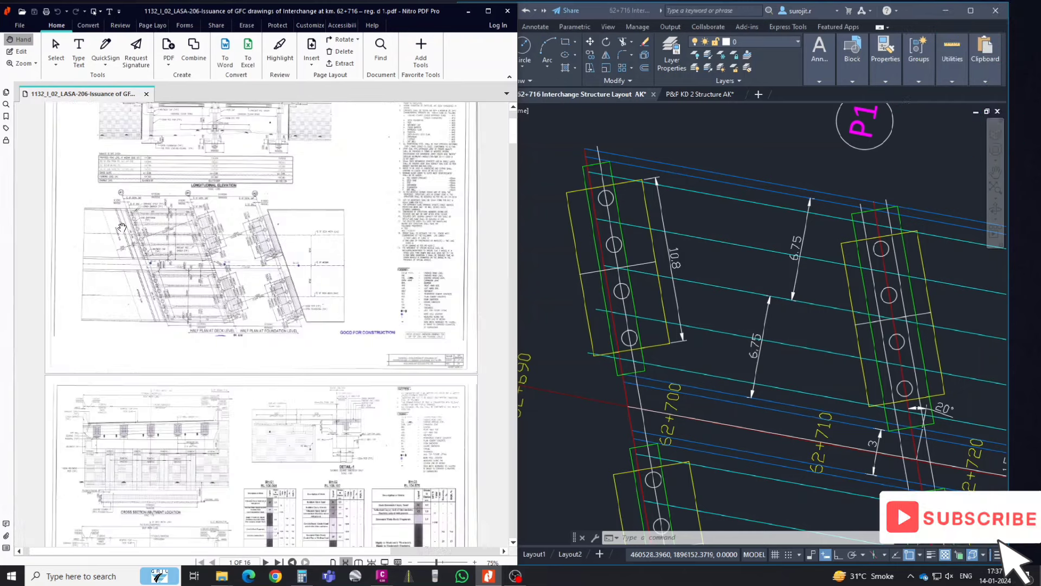
scroll(122, 228, "up", 2, "ctrl")
scroll(122, 226, "up", 2, "ctrl")
scroll(195, 222, "up", 3)
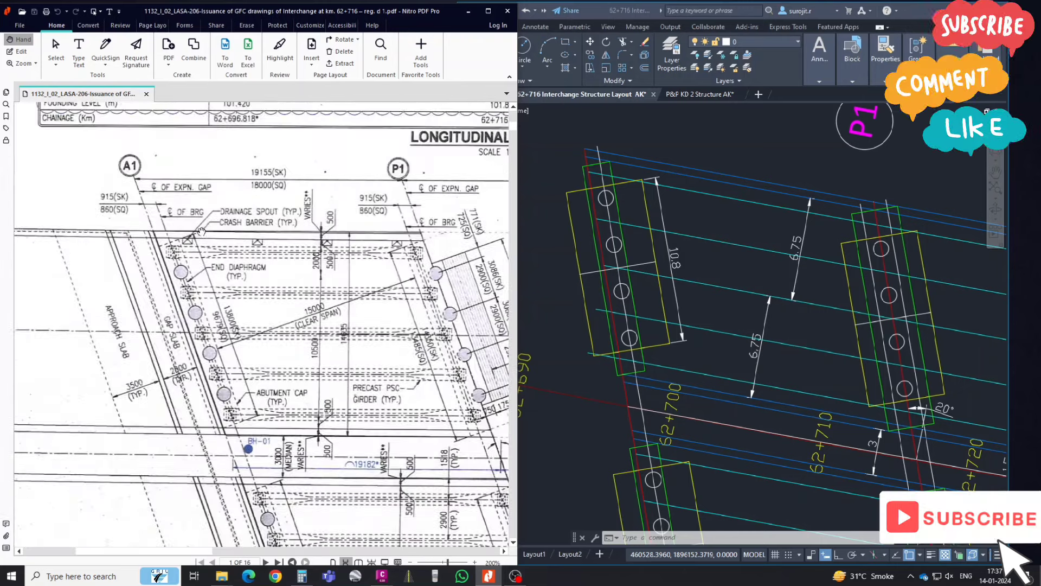
scroll(188, 262, "up", 3, "ctrl")
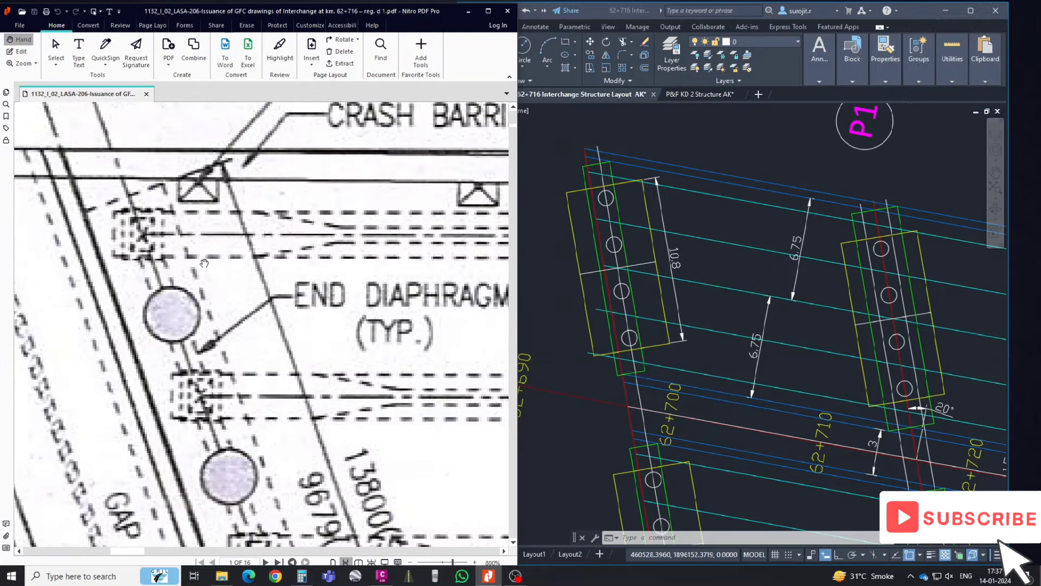
- Move to page 11 and enlarge the plan at abutment cap top level
scroll(176, 305, "down", 3, "ctrl")
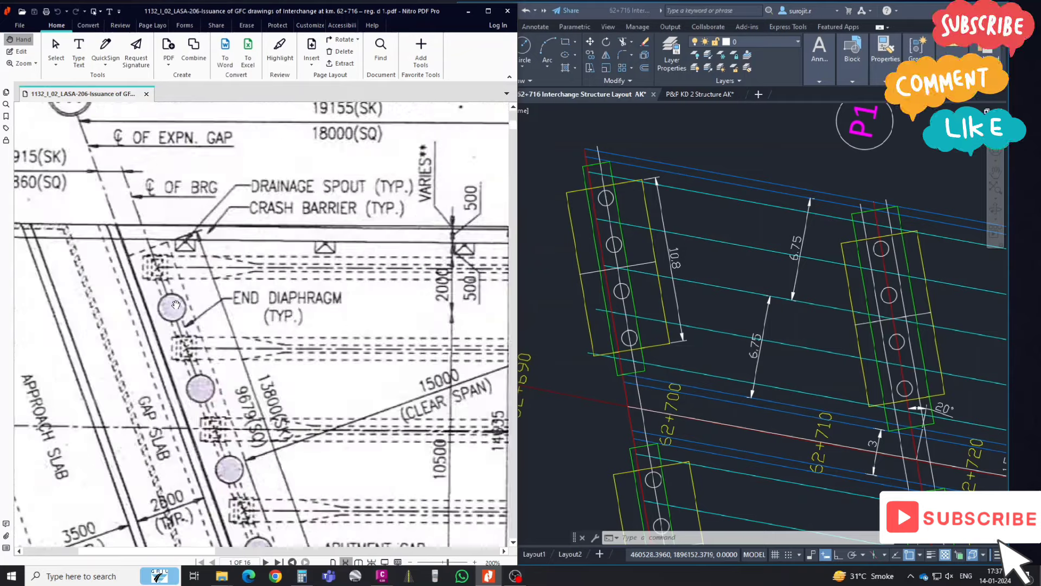
scroll(208, 294, "down", 2, "ctrl")
scroll(205, 276, "down", 5)
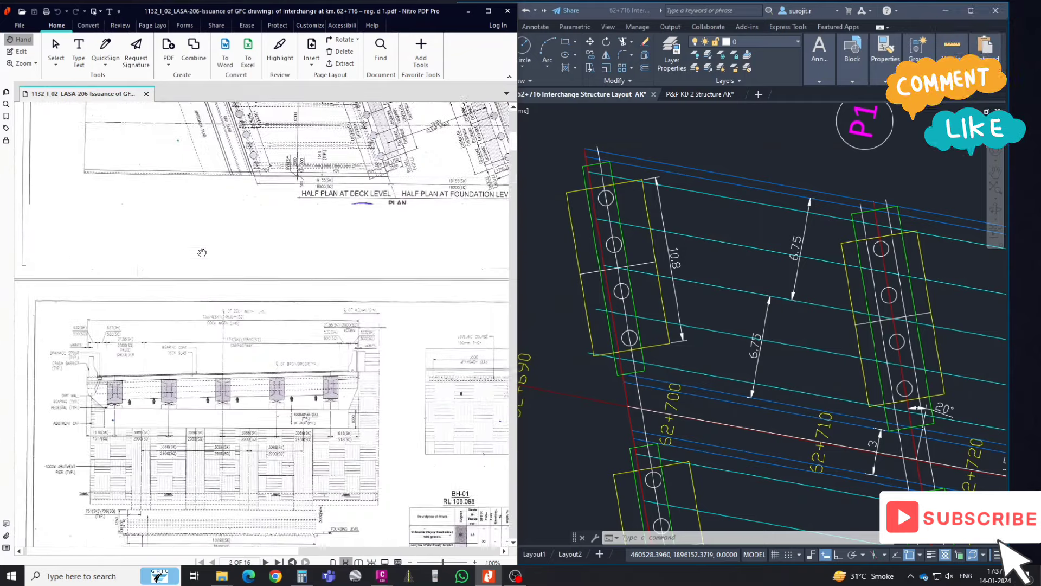
scroll(204, 265, "down", 3)
scroll(201, 253, "down", 3)
scroll(202, 253, "down", 5)
scroll(201, 252, "down", 3)
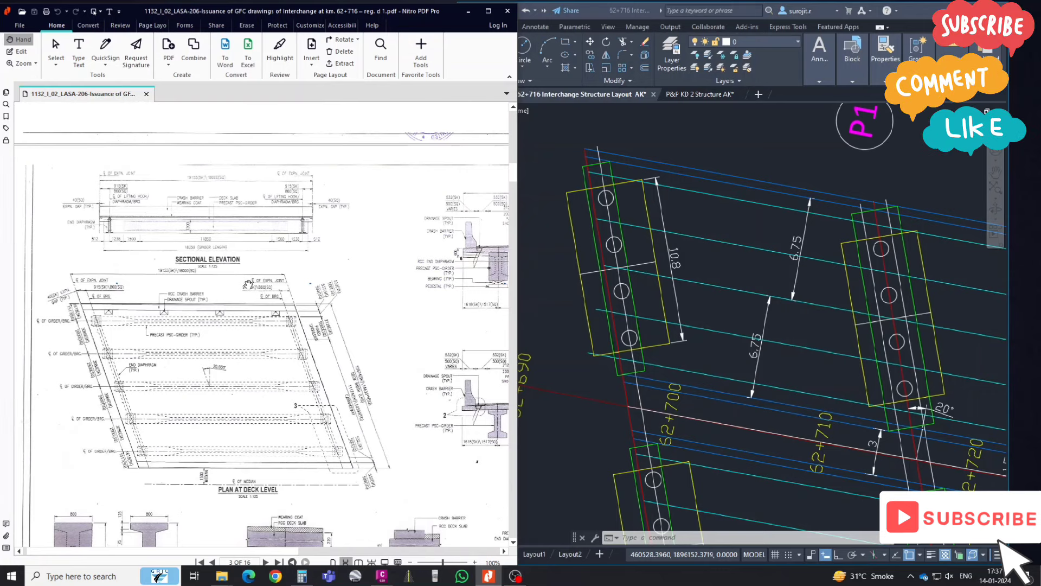
scroll(248, 284, "down", 5)
scroll(248, 284, "down", 5)
scroll(247, 284, "down", 5)
scroll(248, 284, "down", 5)
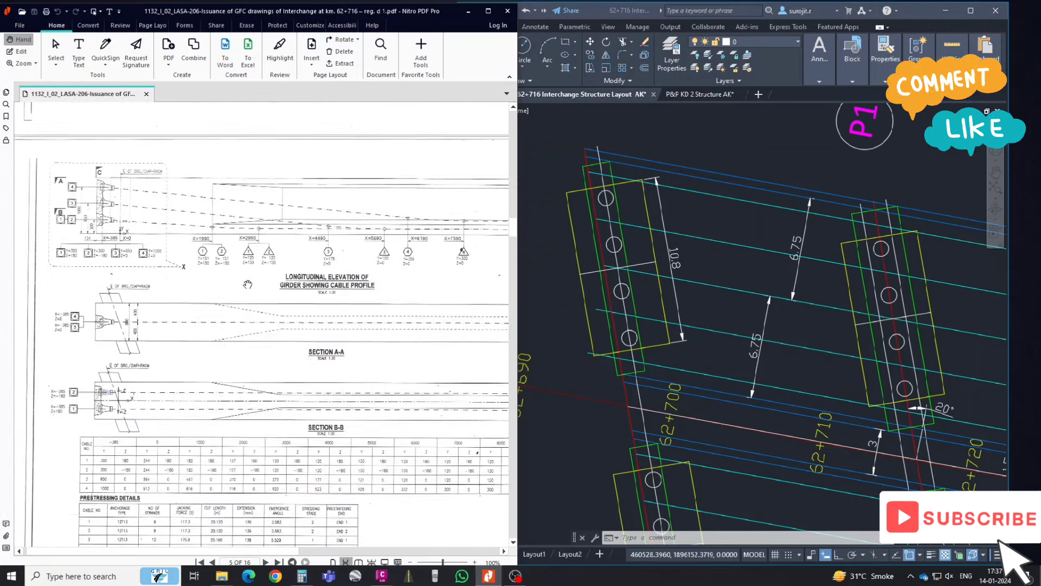
scroll(248, 284, "down", 5)
scroll(248, 284, "down", 5)
scroll(248, 284, "down", 5)
scroll(247, 284, "down", 5)
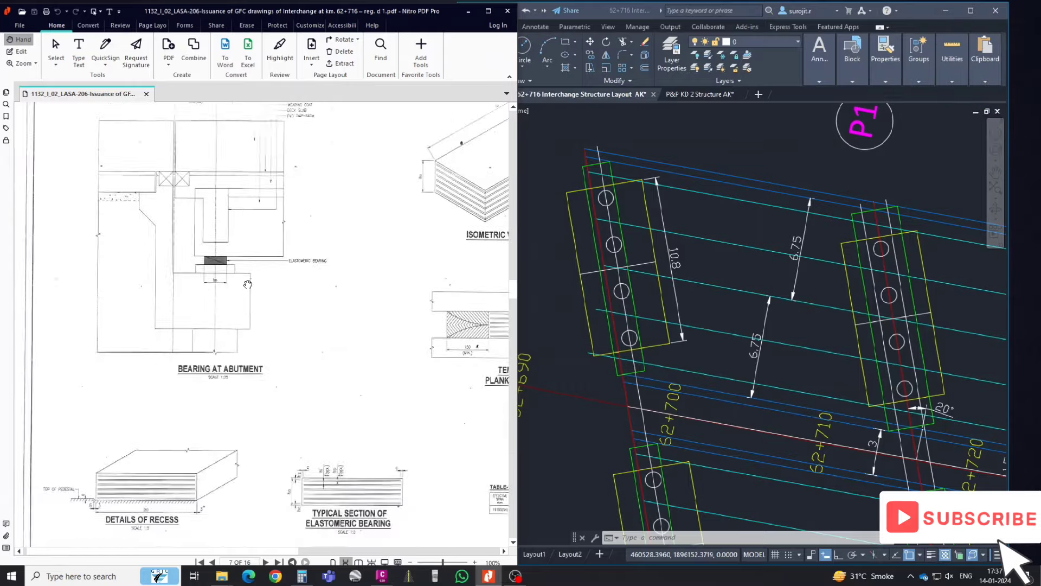
scroll(248, 284, "down", 5)
scroll(248, 284, "down", 5)
scroll(248, 284, "down", 5)
scroll(248, 284, "down", 5)
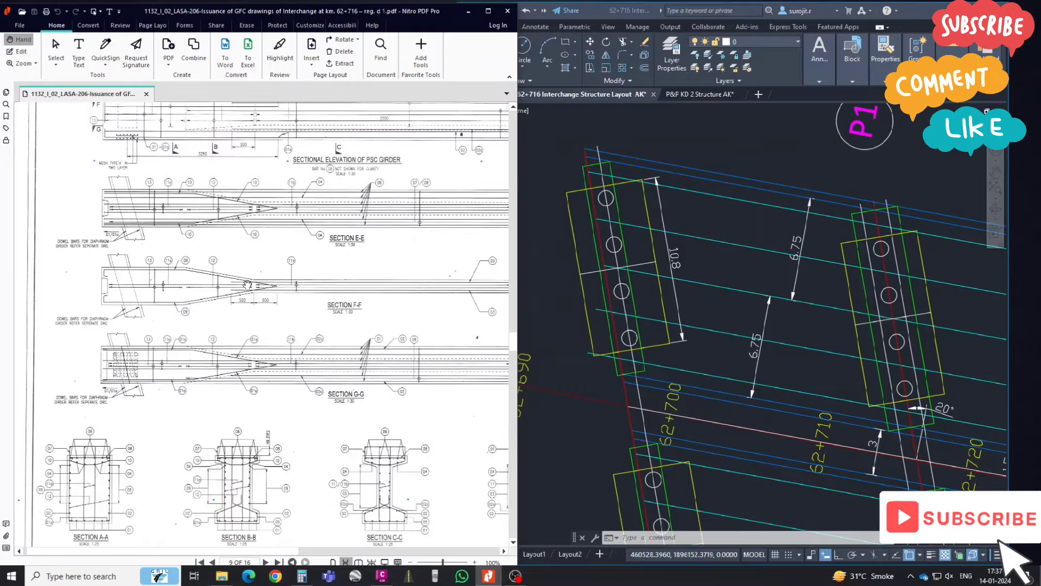
scroll(247, 284, "down", 5)
scroll(247, 284, "down", 5)
scroll(247, 284, "down", 5)
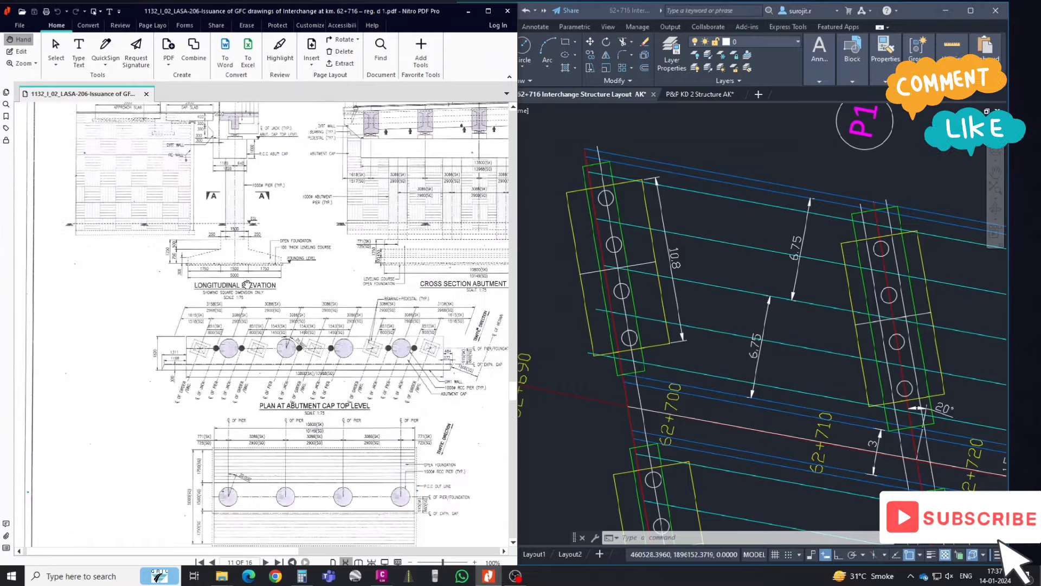
scroll(338, 358, "up", 1, "ctrl")
scroll(320, 355, "up", 1, "ctrl")
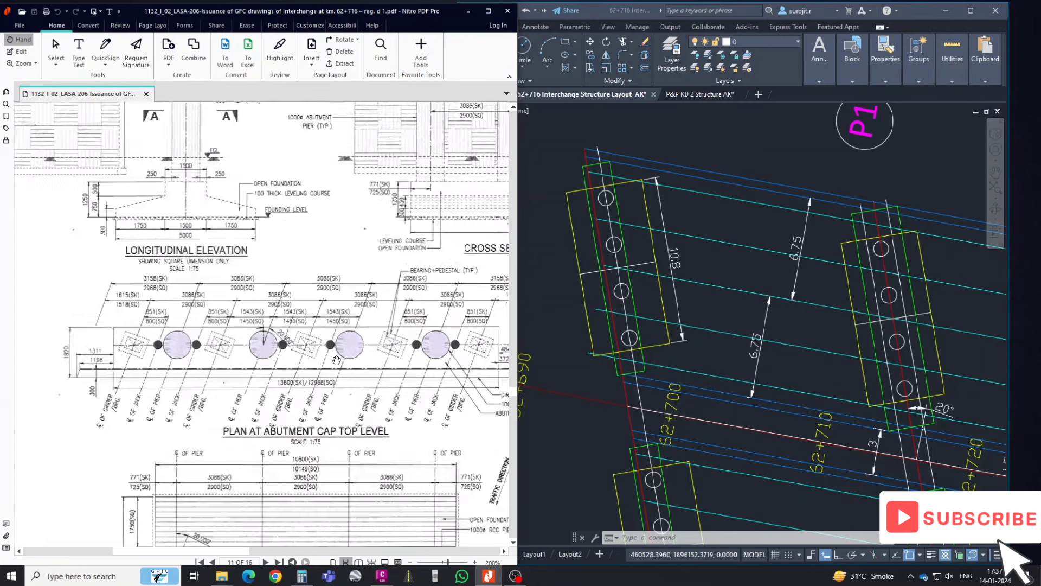
scroll(294, 352, "up", 1, "ctrl")
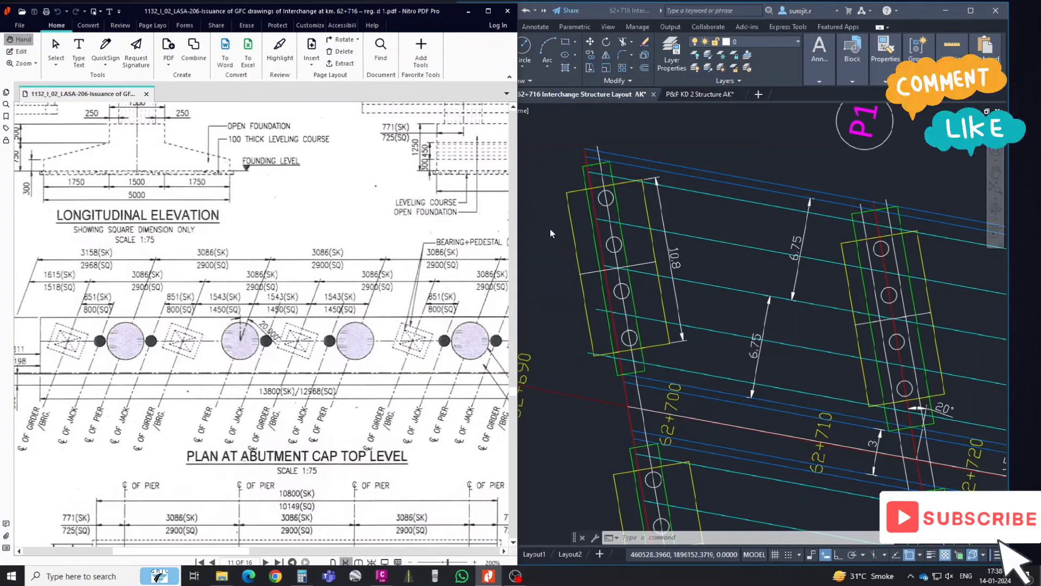
scroll(287, 351, "down", 3, "ctrl")
scroll(288, 352, "down", 2)
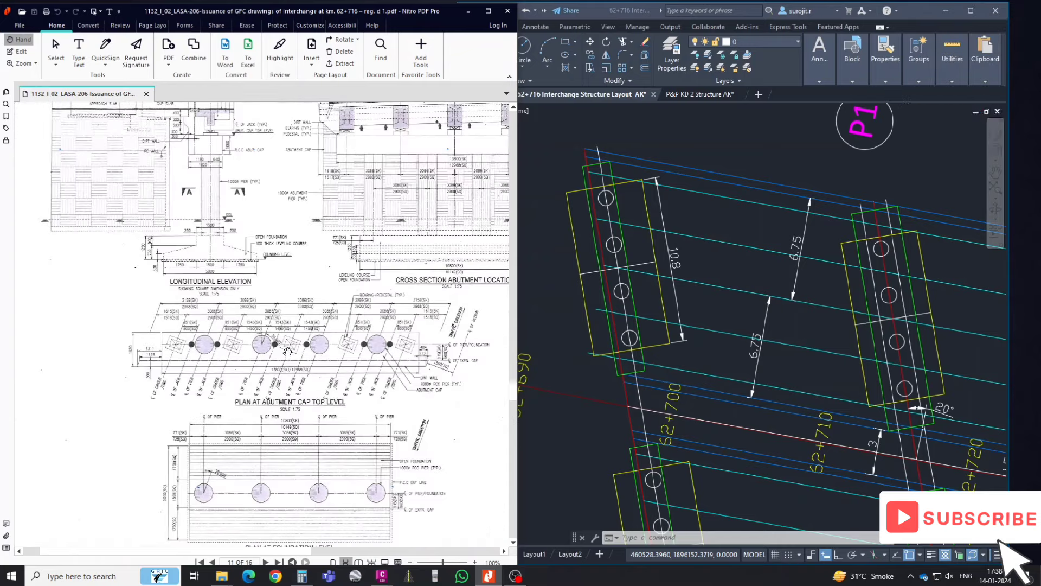
scroll(324, 355, "down", 3)
scroll(325, 355, "down", 3)
scroll(320, 353, "up", 5)
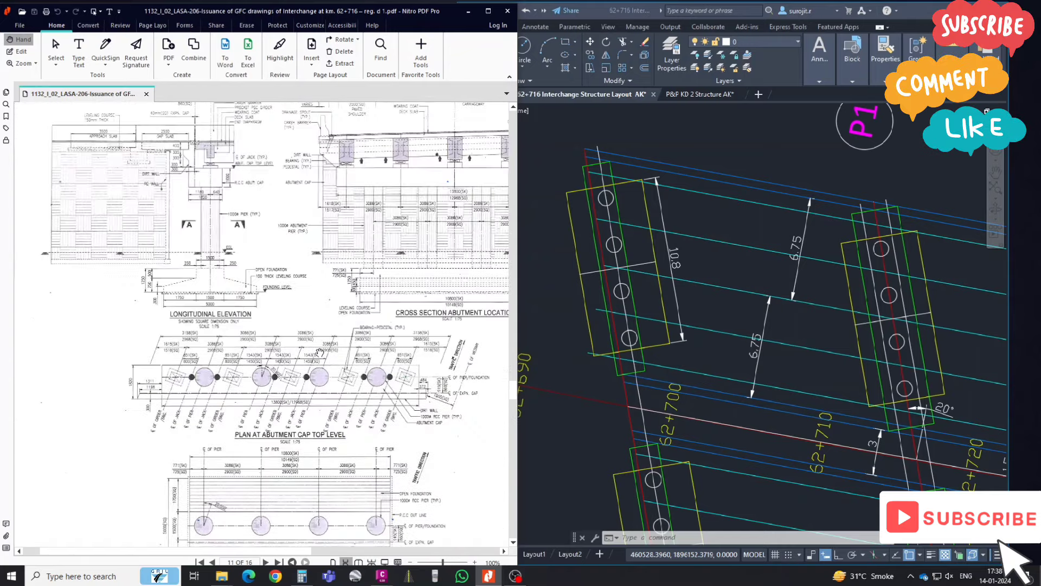
scroll(343, 351, "up", 1, "ctrl")
scroll(344, 352, "up", 1, "ctrl")
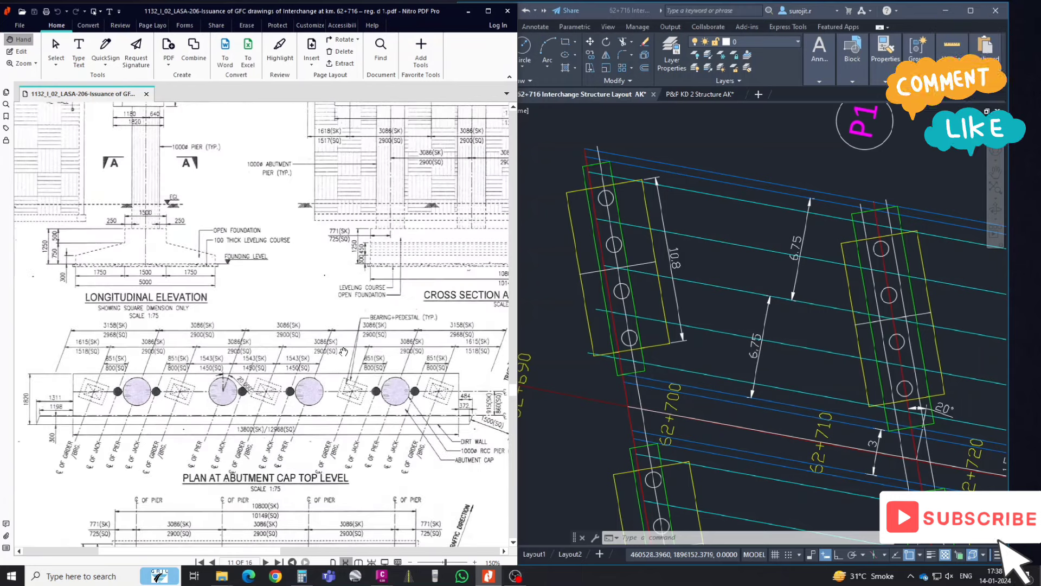
scroll(381, 340, "up", 1, "ctrl")
- Maximize AutoCAD and draw a 0.4-radius circle at the first cap's line intersection
left_click(631, 176)
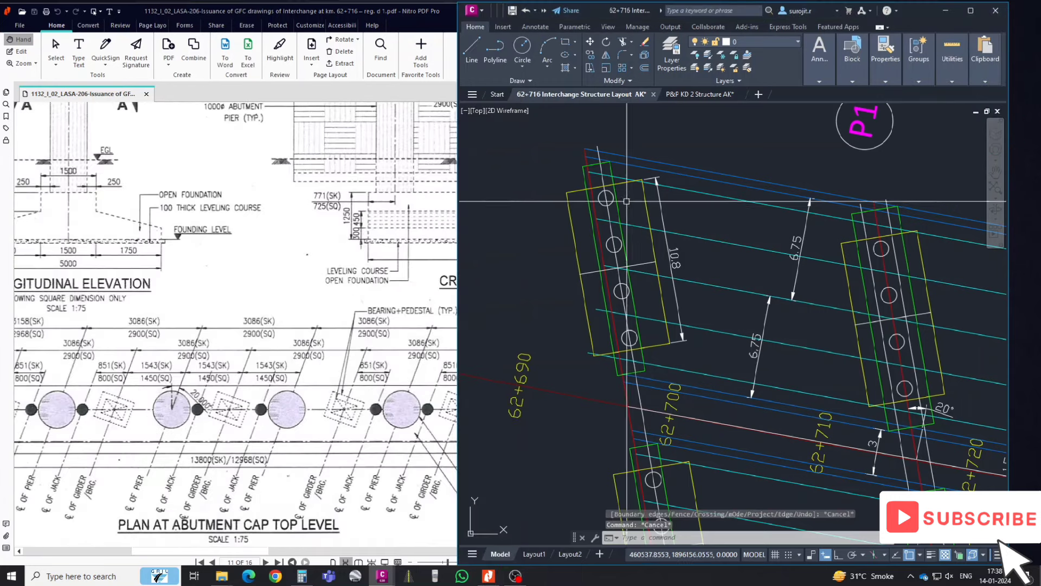
middle_click_drag(630, 176, 651, 191)
left_click(971, 10)
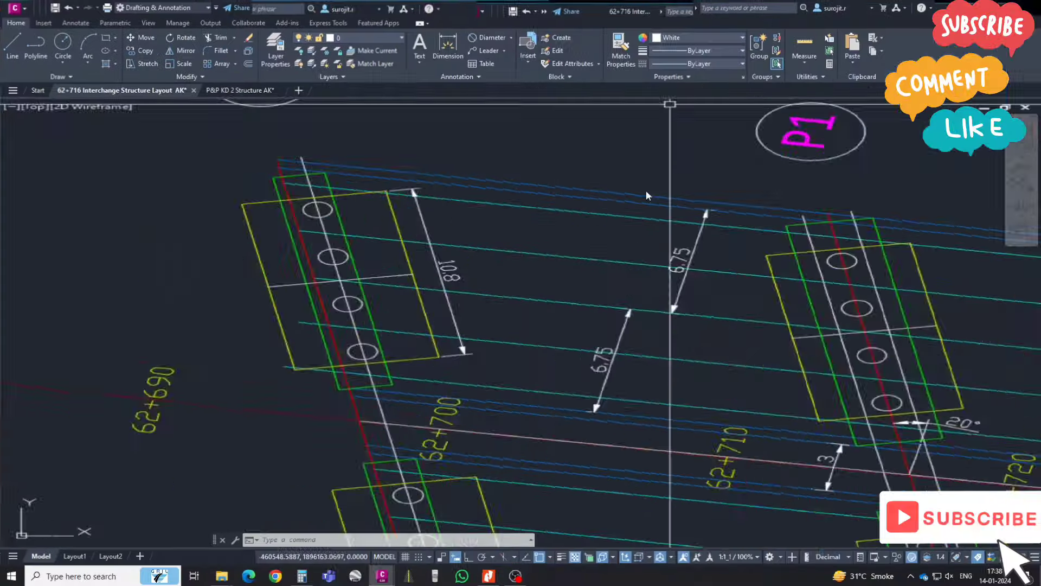
scroll(546, 225, "up", 2)
scroll(420, 199, "up", 3)
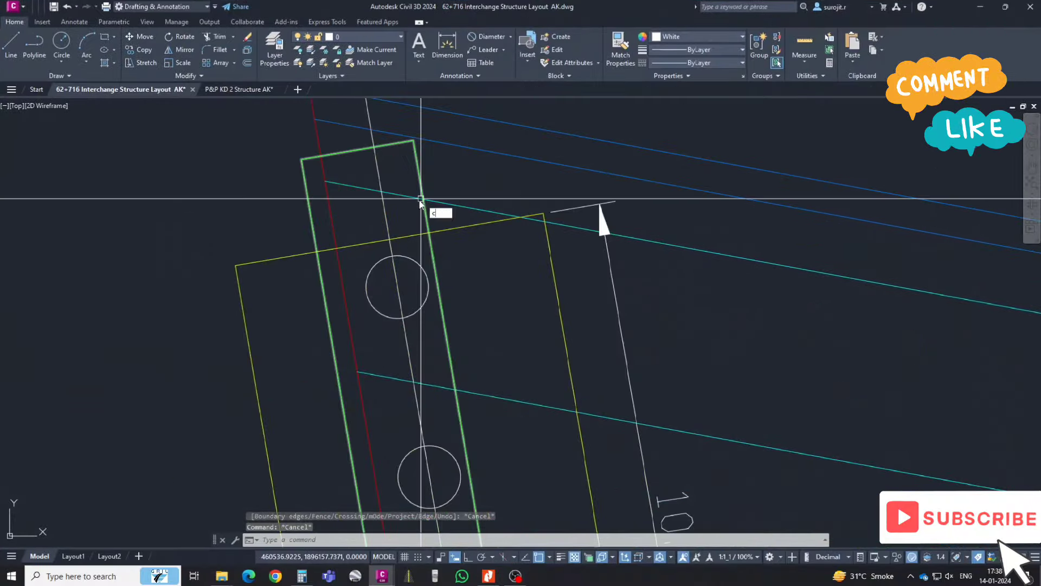
key("Return")
left_click(381, 192)
type("0.4")
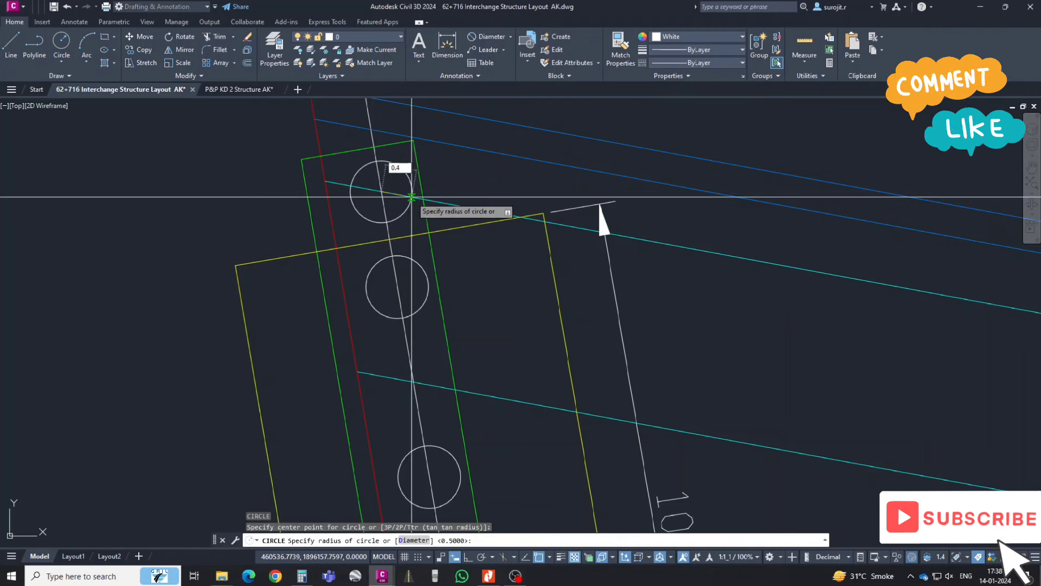
key("Return")
key("Escape")
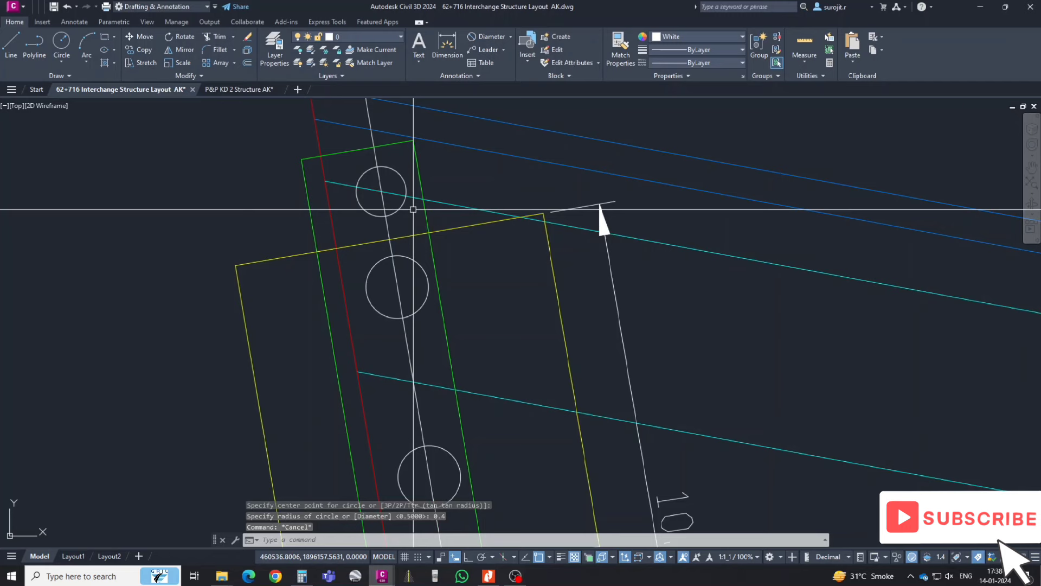
- Start a polyline at the line intersection, then delete the unneeded top circle
type("pl")
key("Return")
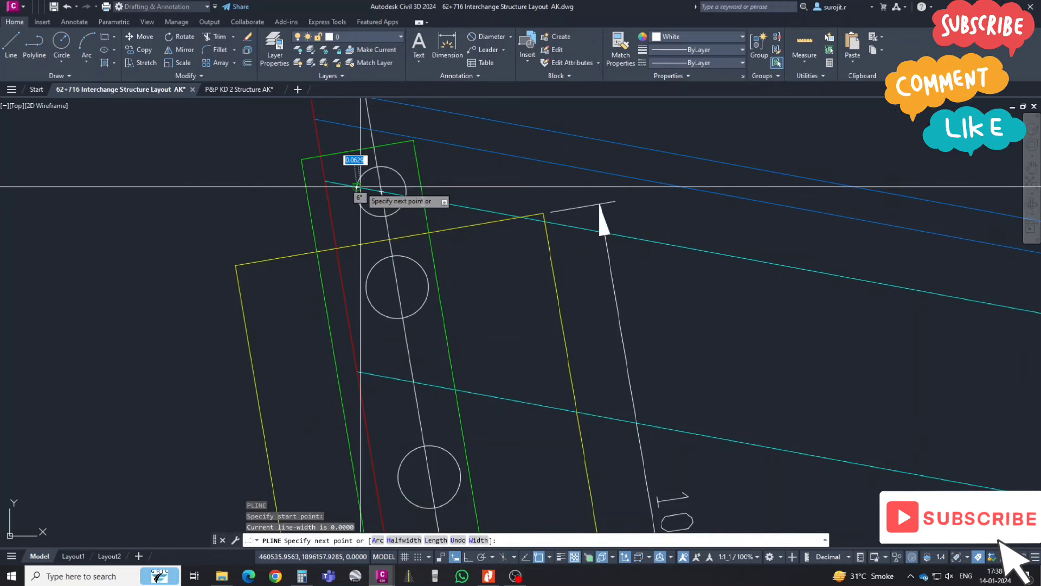
scroll(360, 186, "up", 4)
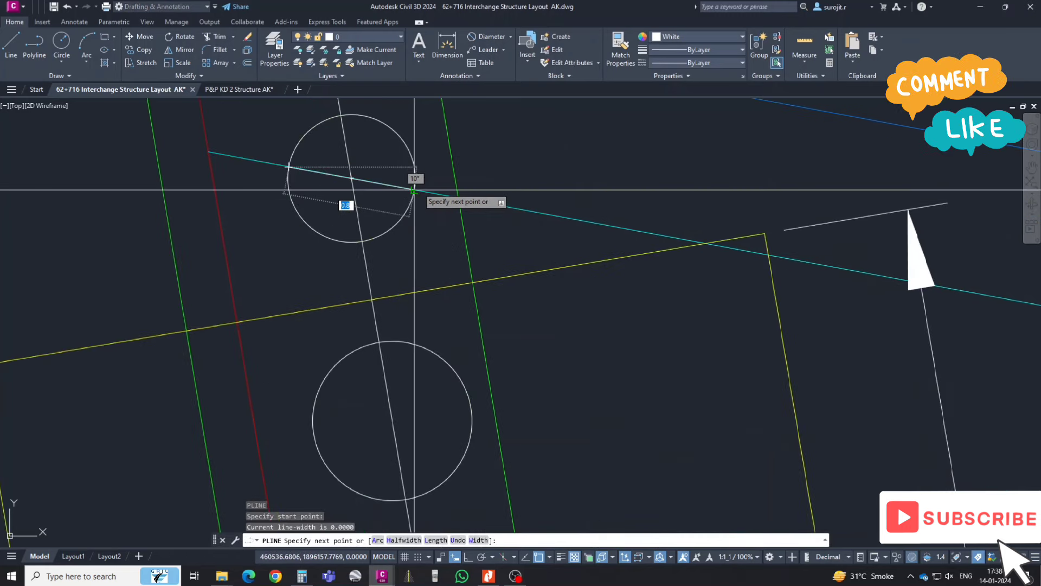
left_click(414, 190)
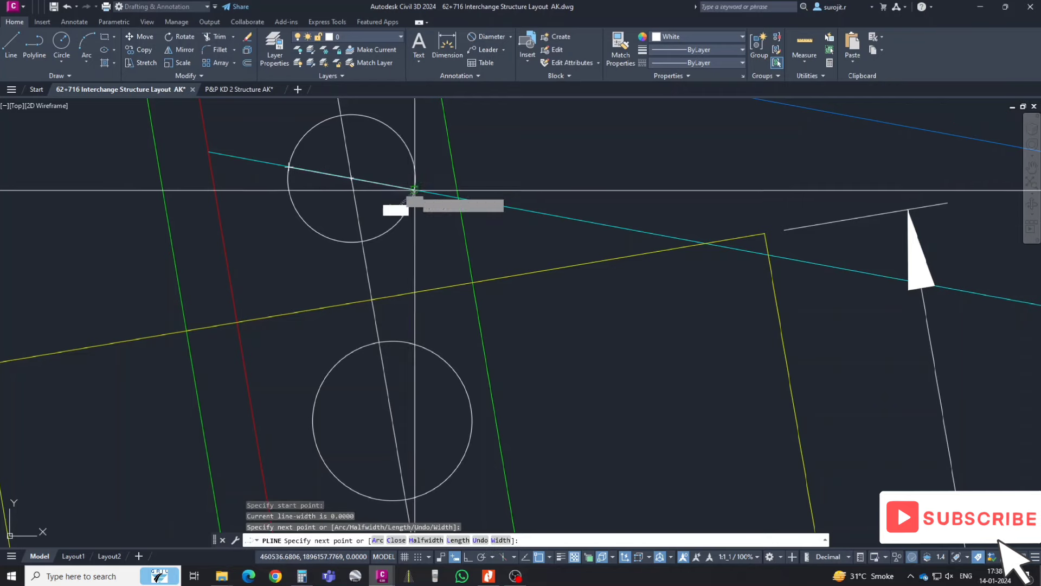
key("Escape")
left_click(414, 190)
key("Delete")
scroll(417, 207, "down", 2)
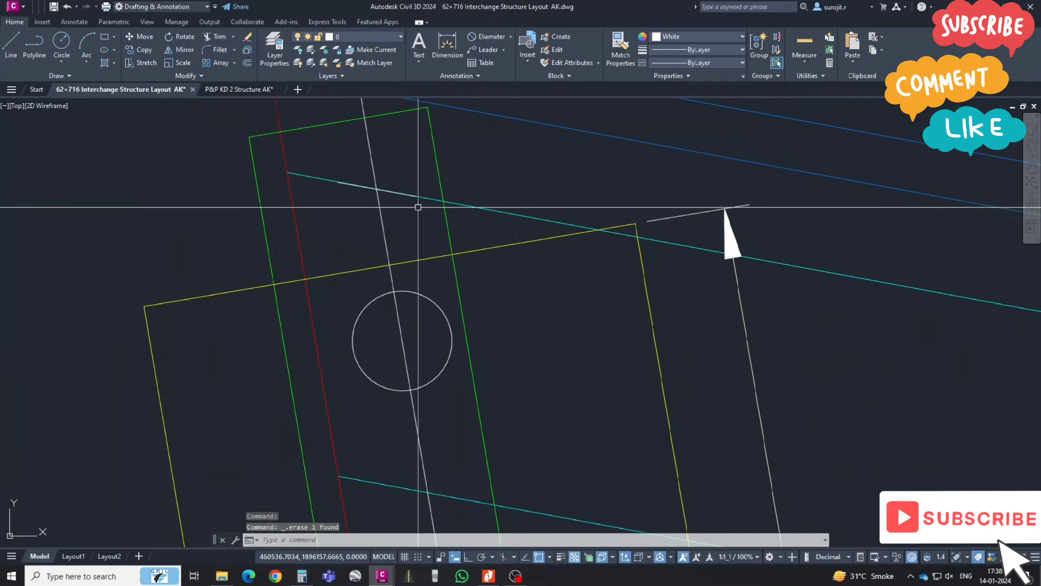
- Offset the short white line 0.4 to both sides
type("o")
key("Return")
type("0.4")
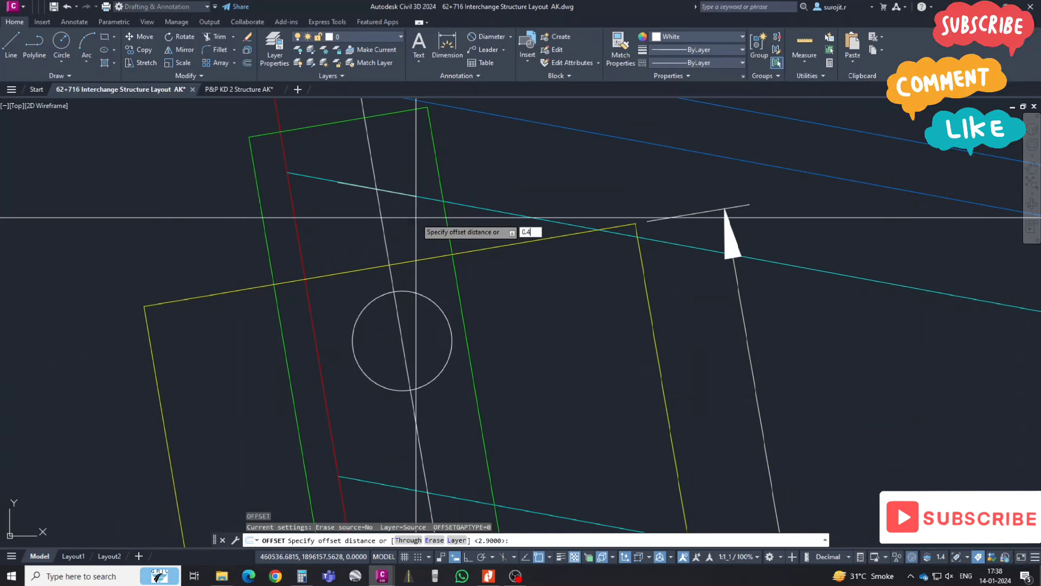
key("Return")
left_click(408, 197)
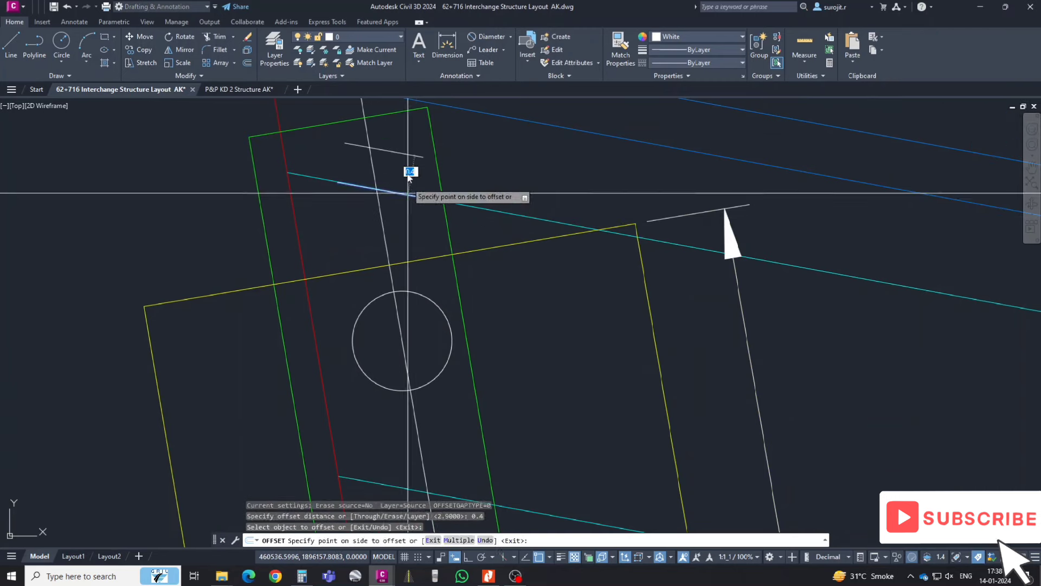
left_click(409, 173)
left_click(409, 195)
left_click(402, 218)
key("Escape")
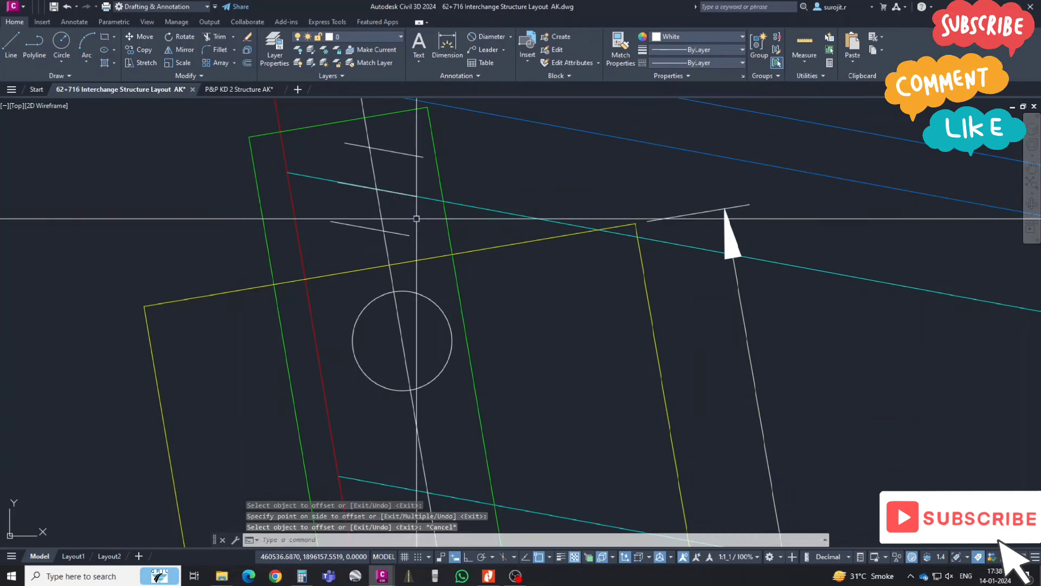
type("pl")
- Draw the square bearing outline with a polyline between the offset lines
key("Return")
left_click(423, 157)
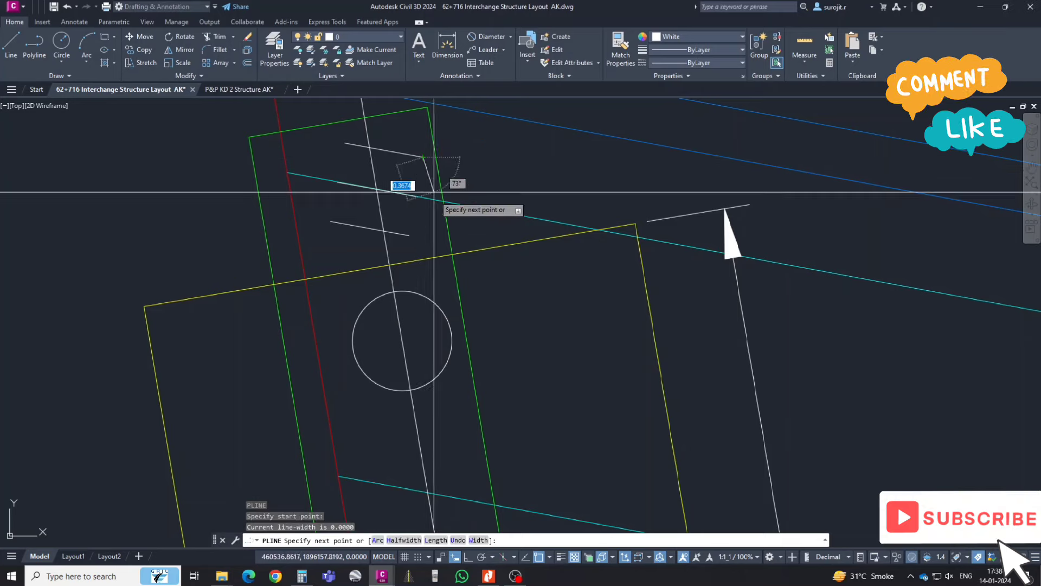
left_click(409, 235)
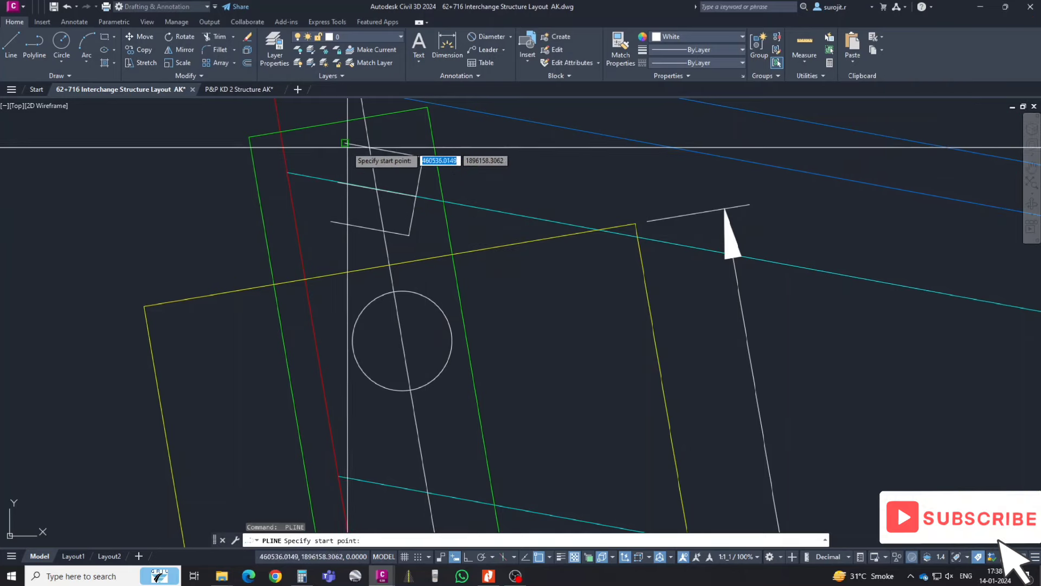
left_click(330, 221)
key("Escape")
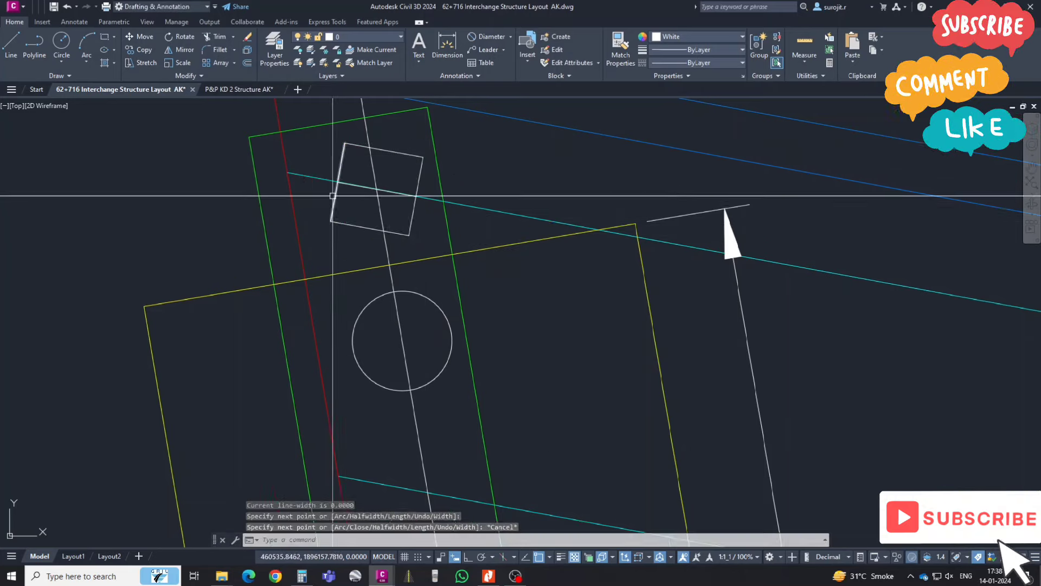
- Join the square outline's segments into one polyline and pan along the pier
scroll(336, 190, "up", 5)
scroll(353, 158, "up", 2)
scroll(353, 158, "down", 6)
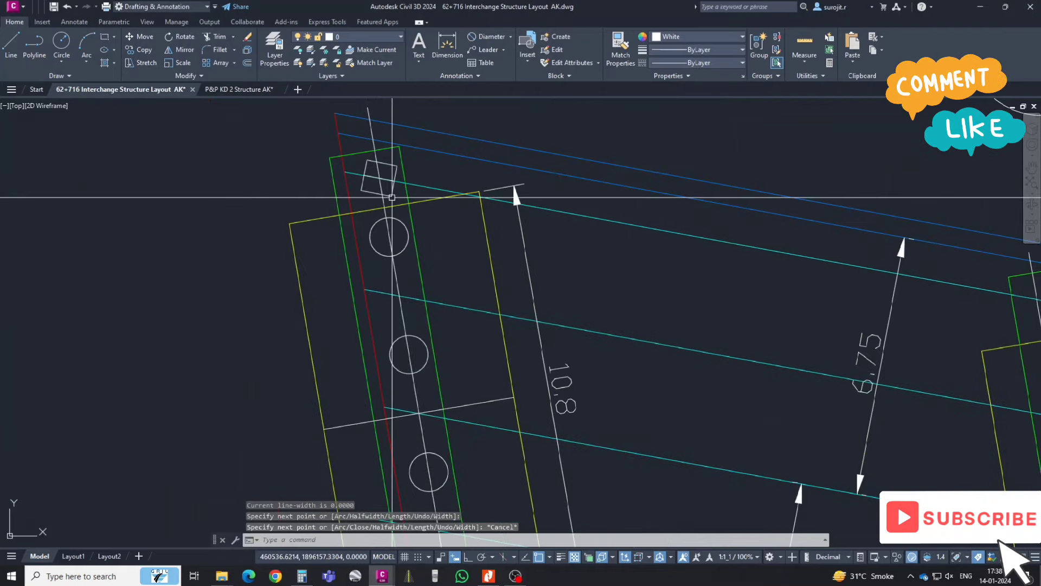
left_click(380, 167)
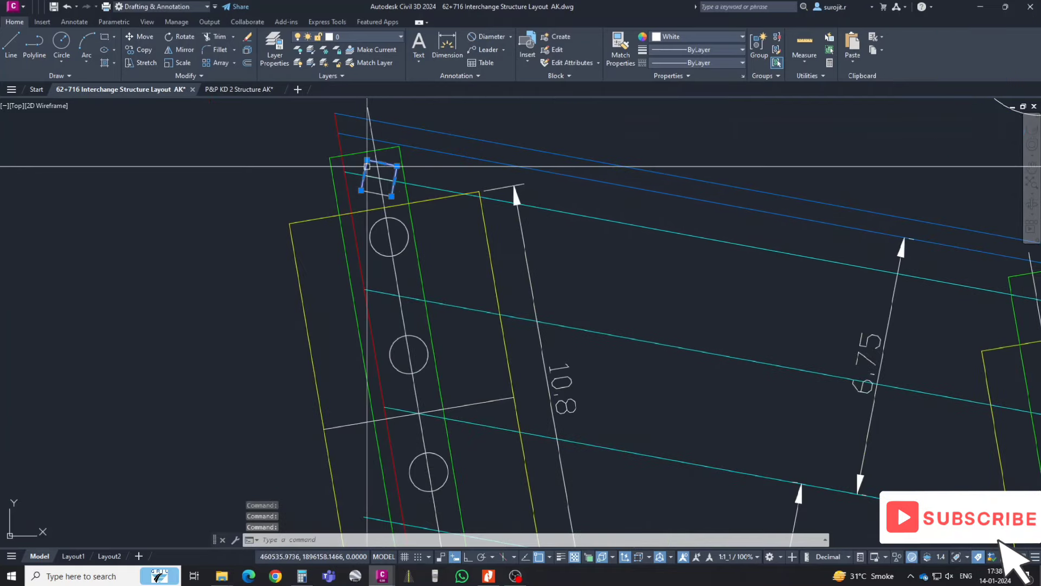
key("Return")
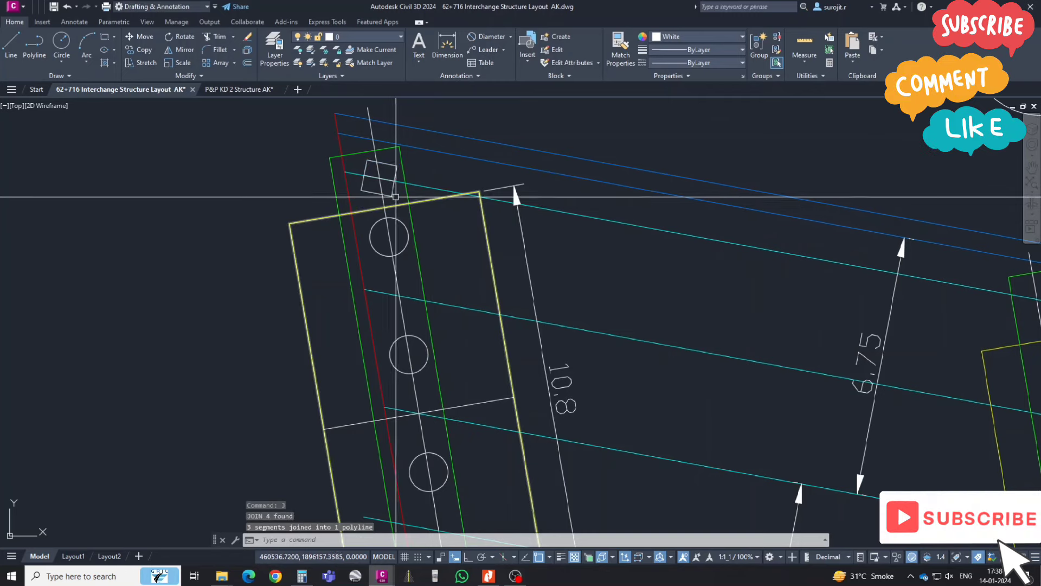
mouse_move(441, 207)
middle_mouse_down()
mouse_move(488, 237)
mouse_move(307, 194)
middle_mouse_up()
scroll(488, 237, "down", 4)
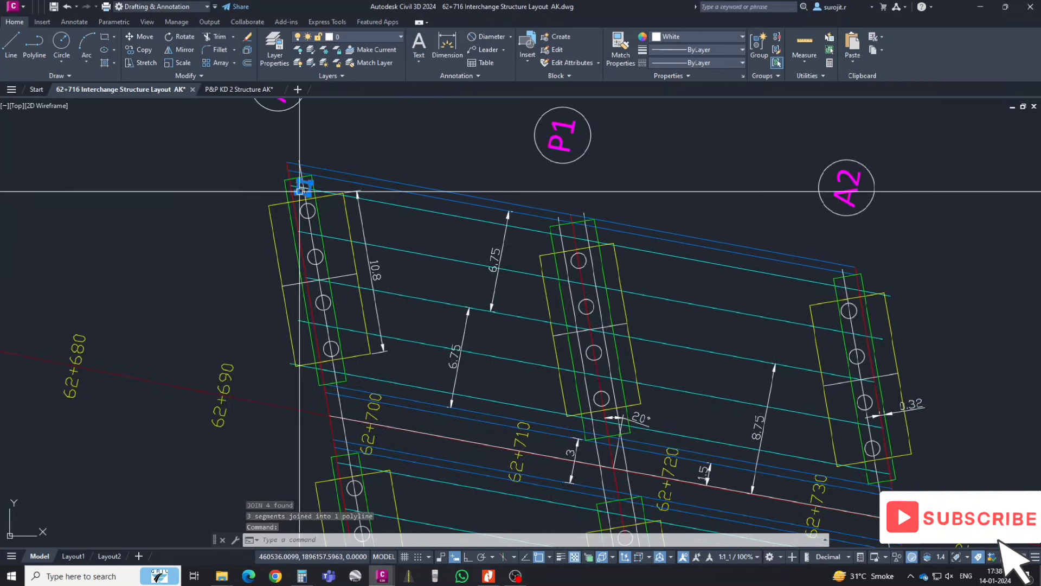
- Copy the square bearing mark into the gaps between pile circles along the first pier
type("co")
key("Return")
scroll(304, 189, "up", 5)
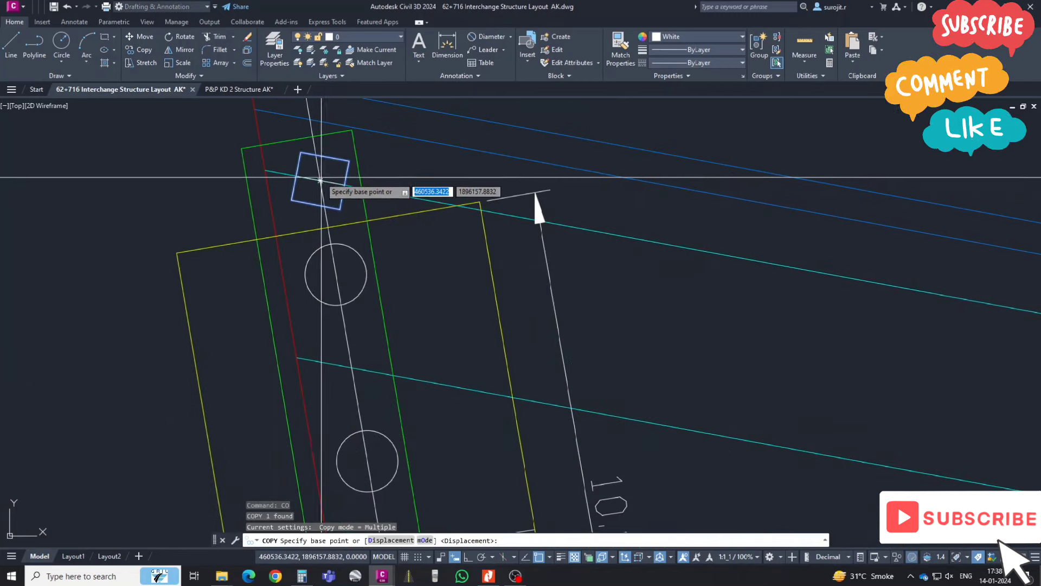
left_click(320, 180)
scroll(320, 180, "down", 4)
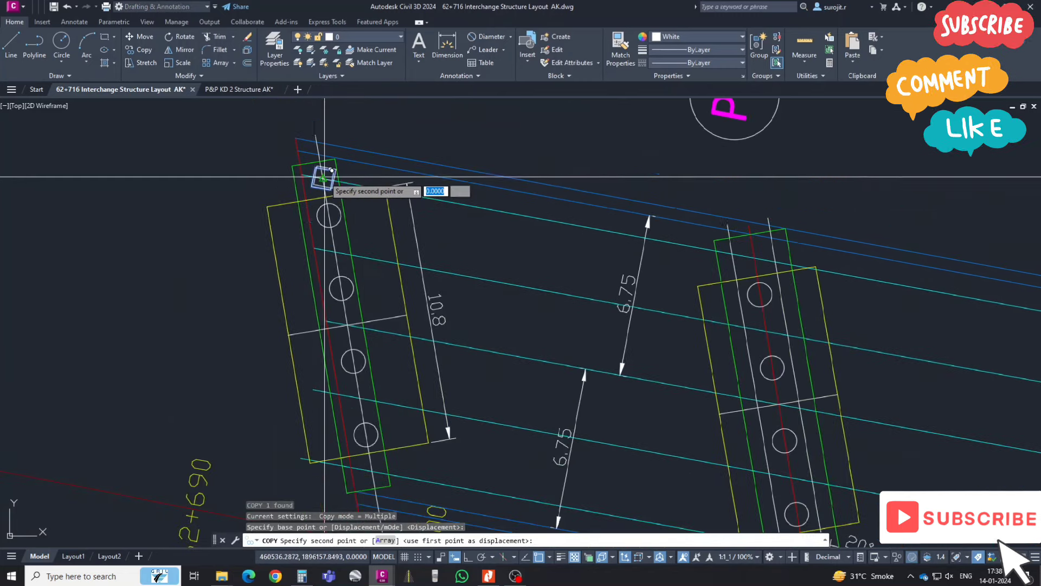
left_click(335, 252)
scroll(335, 252, "up", 2)
scroll(331, 241, "up", 2)
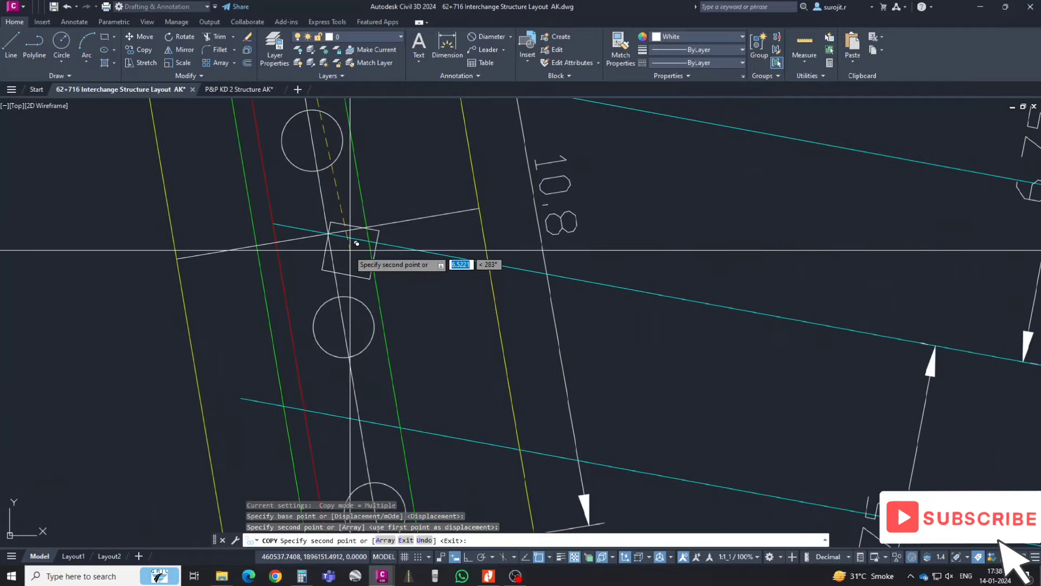
left_click(335, 230)
scroll(342, 217, "down", 4)
scroll(374, 233, "up", 1)
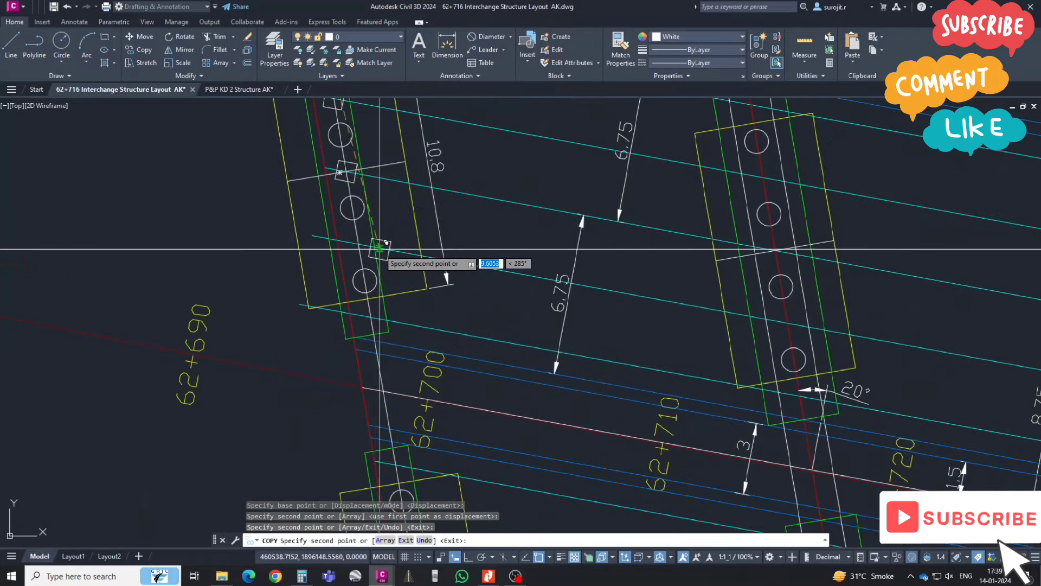
left_click(359, 243)
left_click(370, 317)
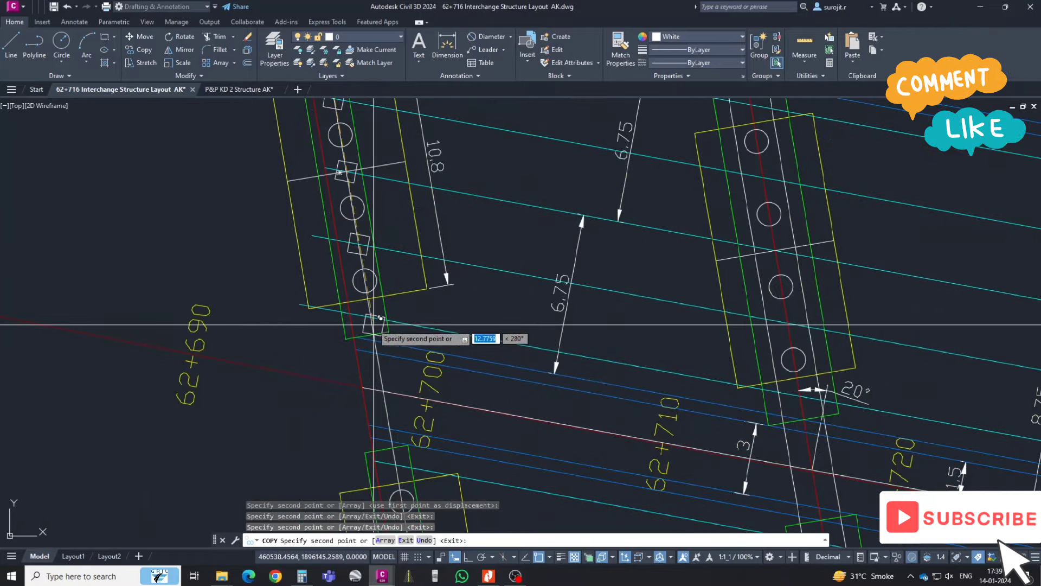
scroll(412, 241, "down", 3)
scroll(407, 293, "up", 2)
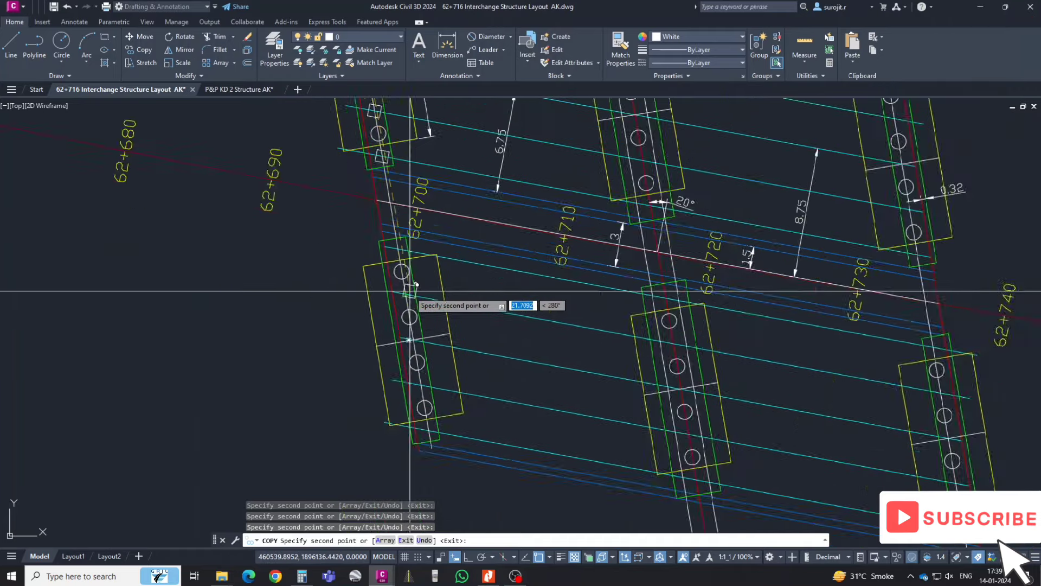
scroll(396, 272, "up", 1)
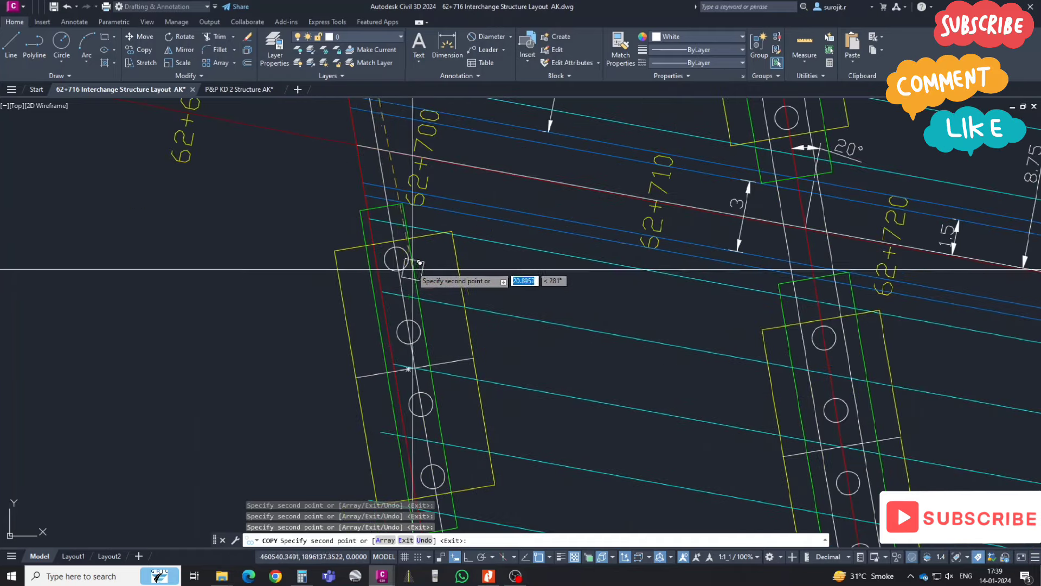
left_click(407, 293)
left_click(450, 446)
middle_click_drag(437, 363, 431, 277)
left_click(431, 277)
scroll(418, 279, "up", 2)
scroll(418, 279, "up", 2)
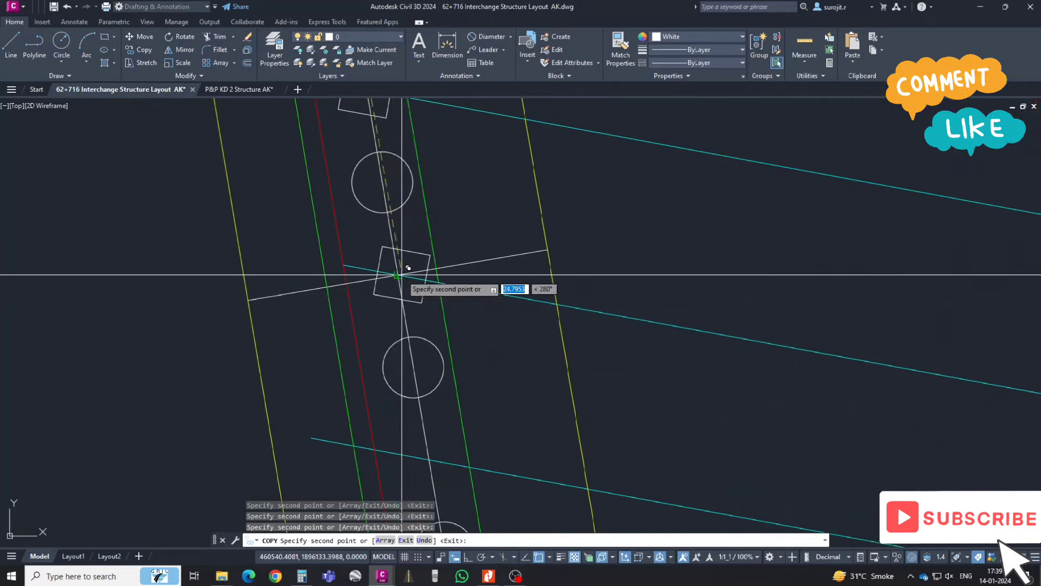
scroll(436, 270, "down", 6)
left_click(428, 294)
scroll(431, 296, "up", 4)
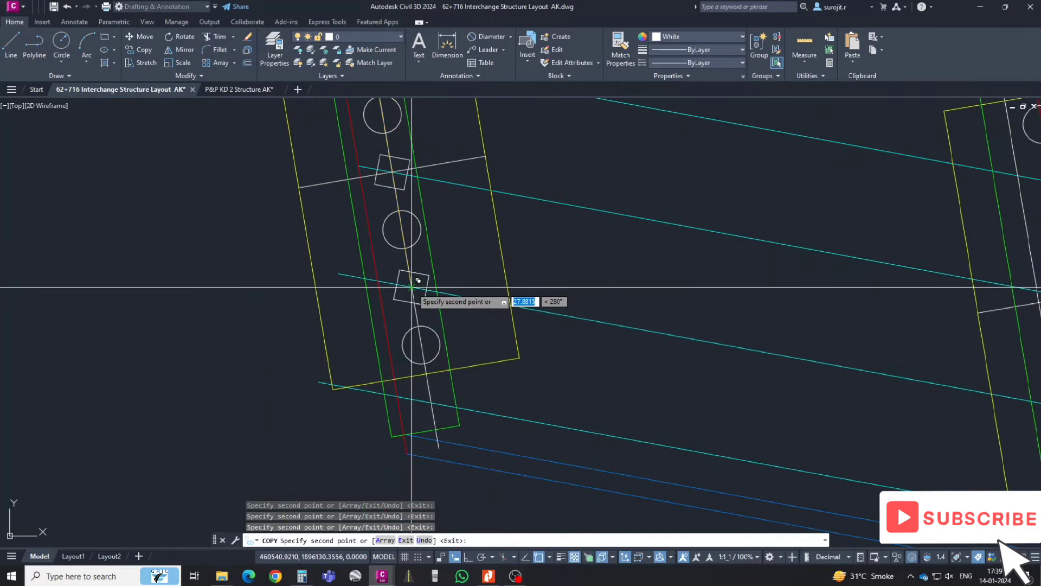
scroll(392, 361, "down", 5)
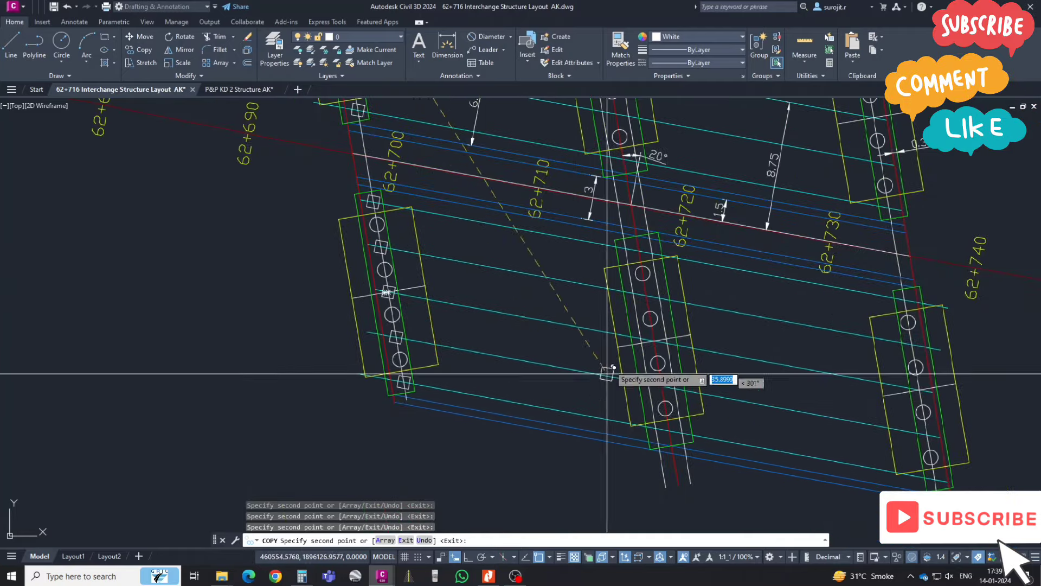
scroll(609, 232, "up", 2)
scroll(599, 161, "up", 4)
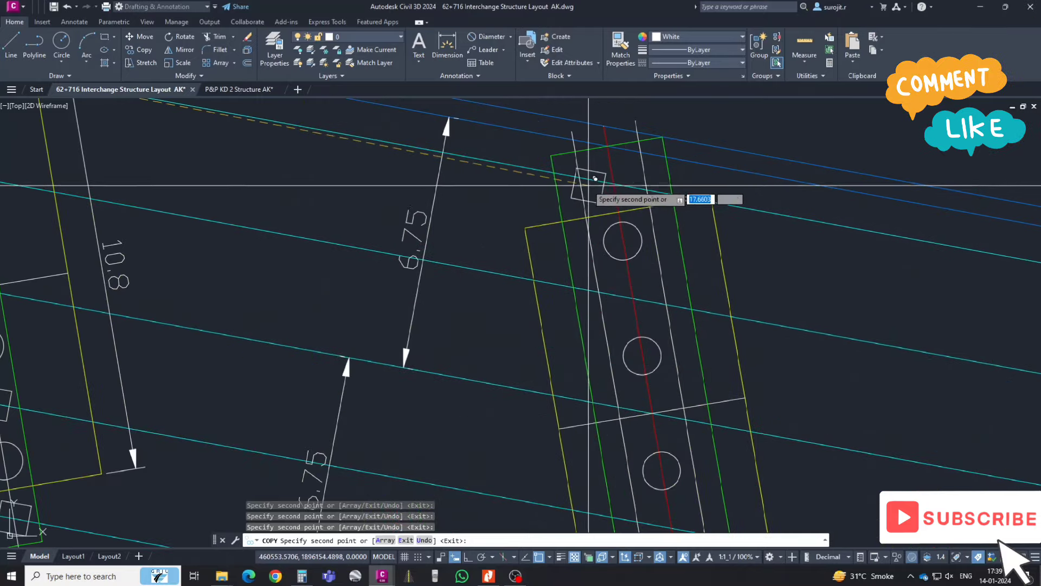
- Place bearing square copies along both lines of the middle pier, top to bottom
left_click(585, 170)
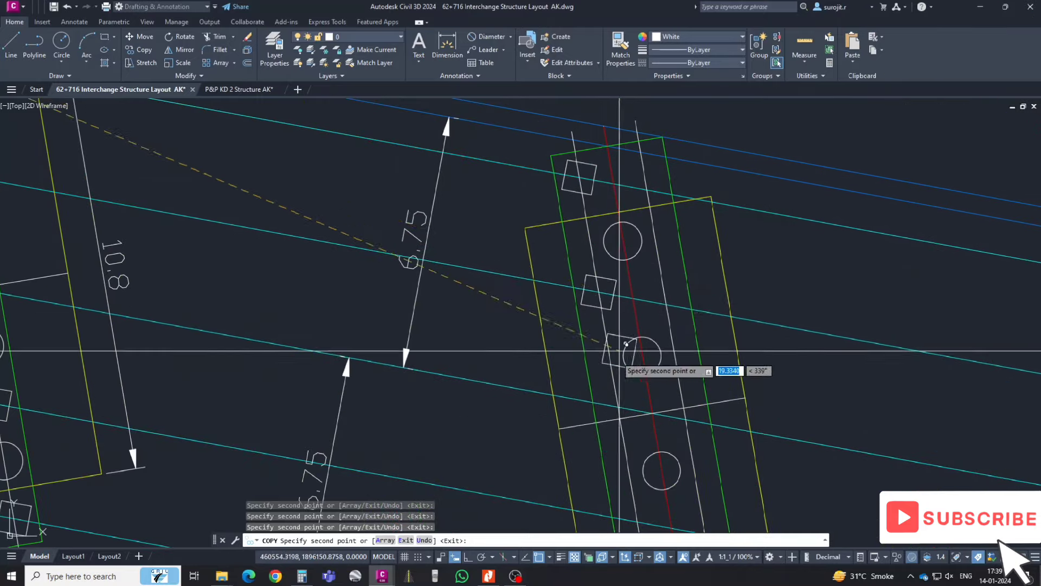
scroll(626, 344, "down", 2)
scroll(632, 221, "up", 2)
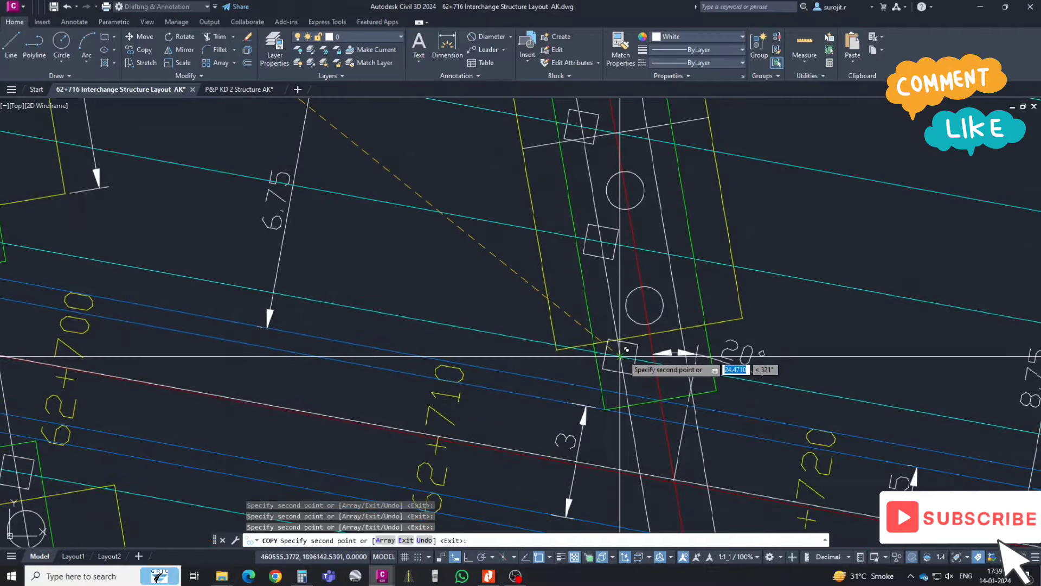
scroll(617, 336, "down", 3)
scroll(613, 395, "up", 3)
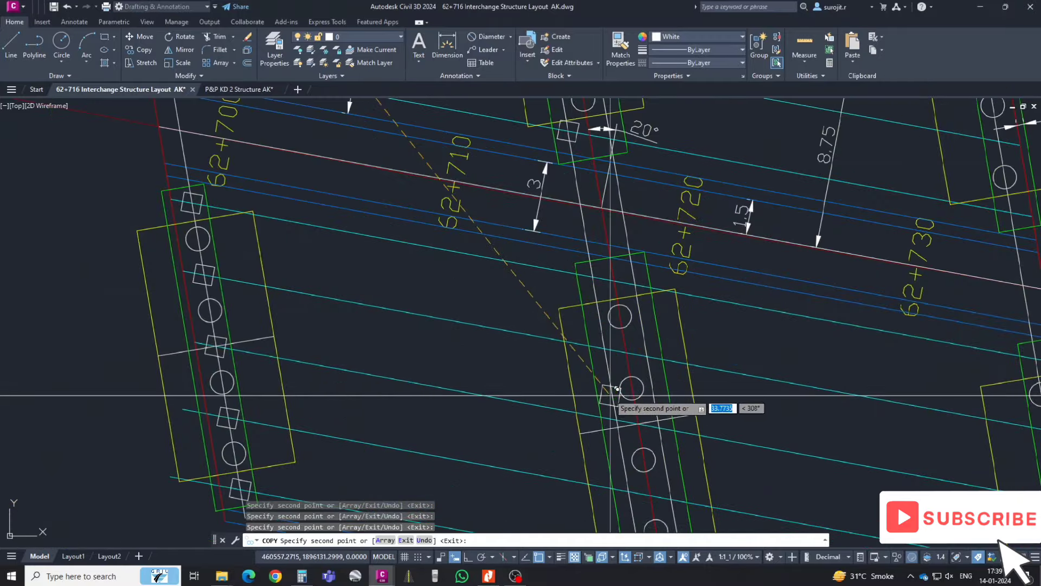
left_click(593, 277)
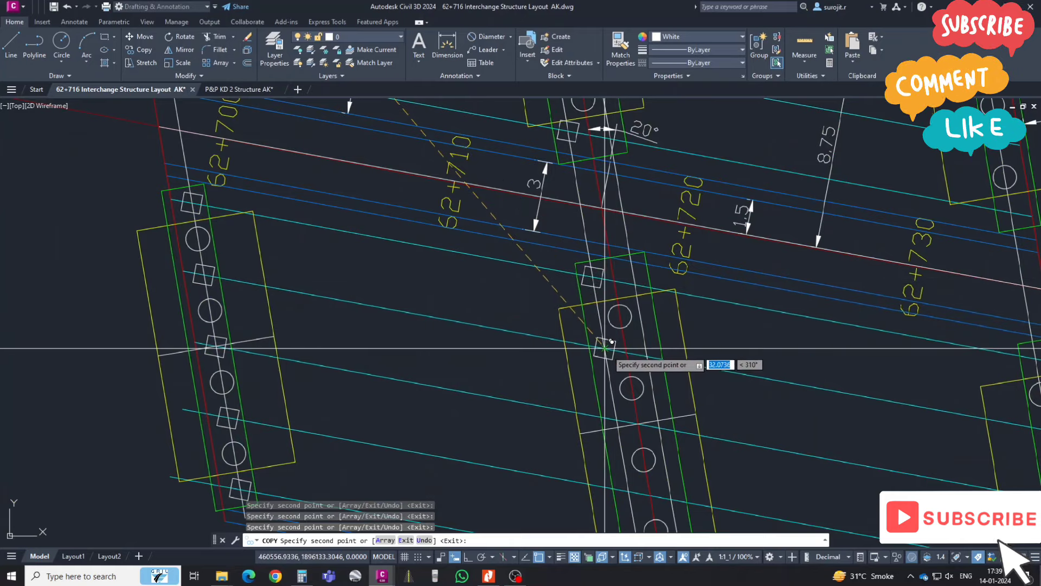
middle_click_drag(606, 322, 609, 275)
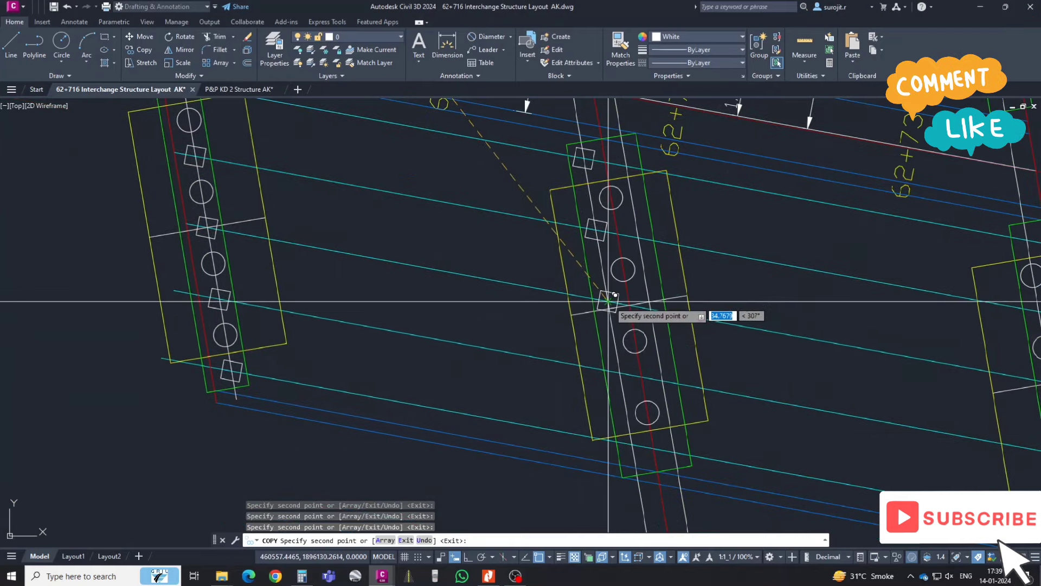
left_click(620, 373)
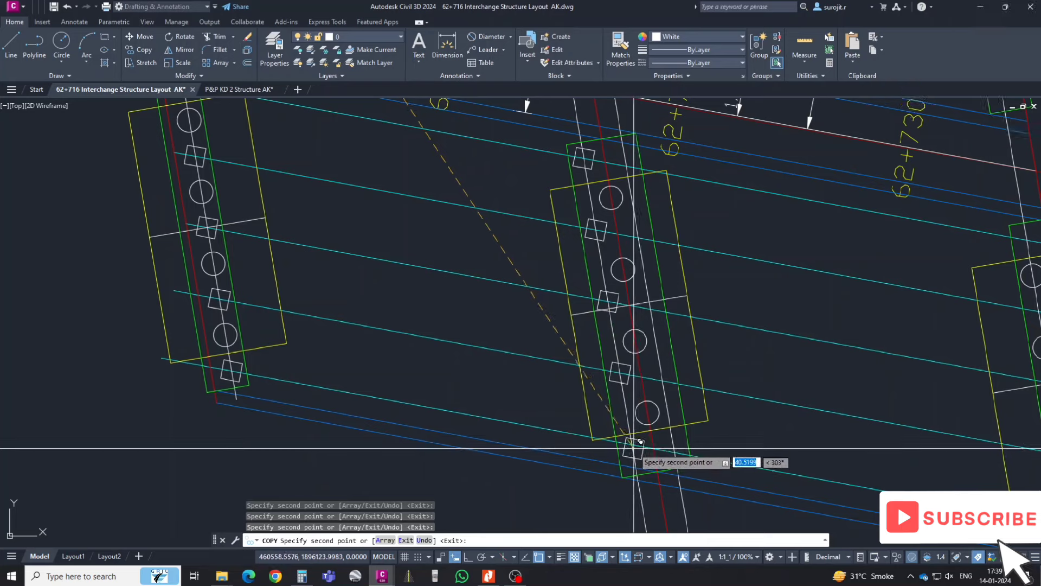
left_click(632, 444)
left_click(674, 451)
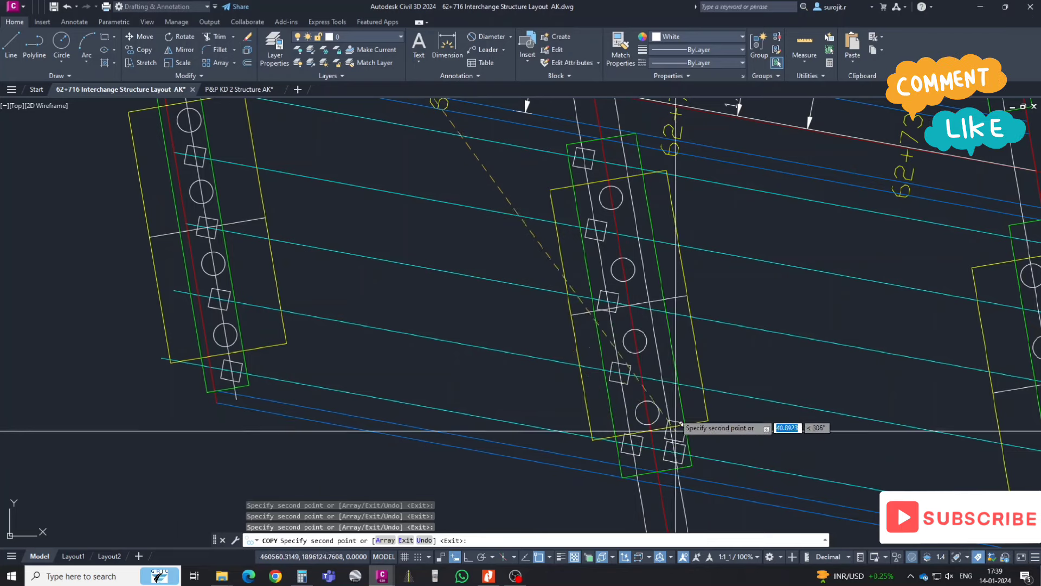
left_click(662, 381)
left_click(651, 309)
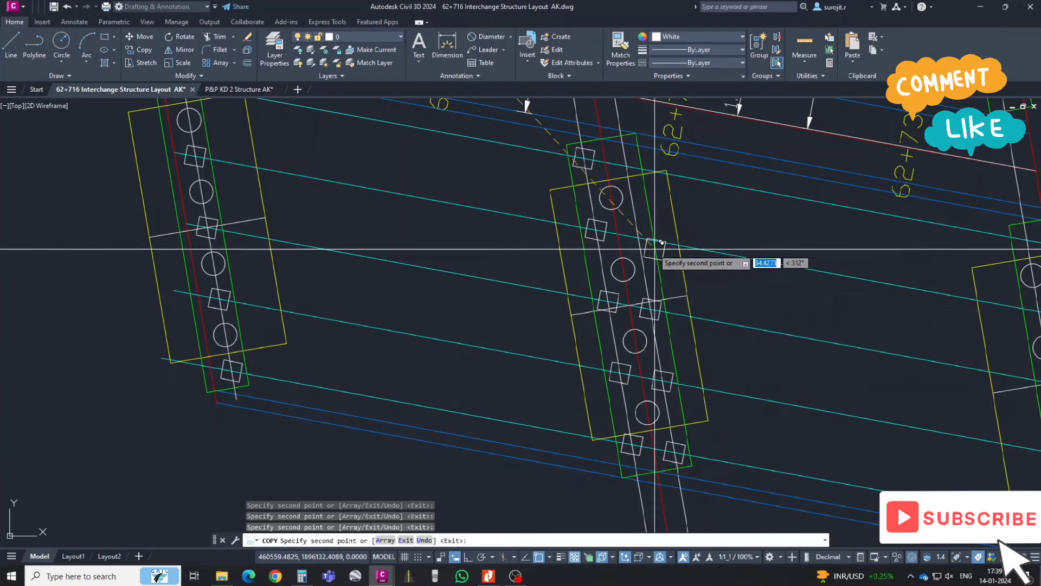
- Place bearing square copies between the pile circles along the next pier
middle_click_drag(637, 199, 640, 241)
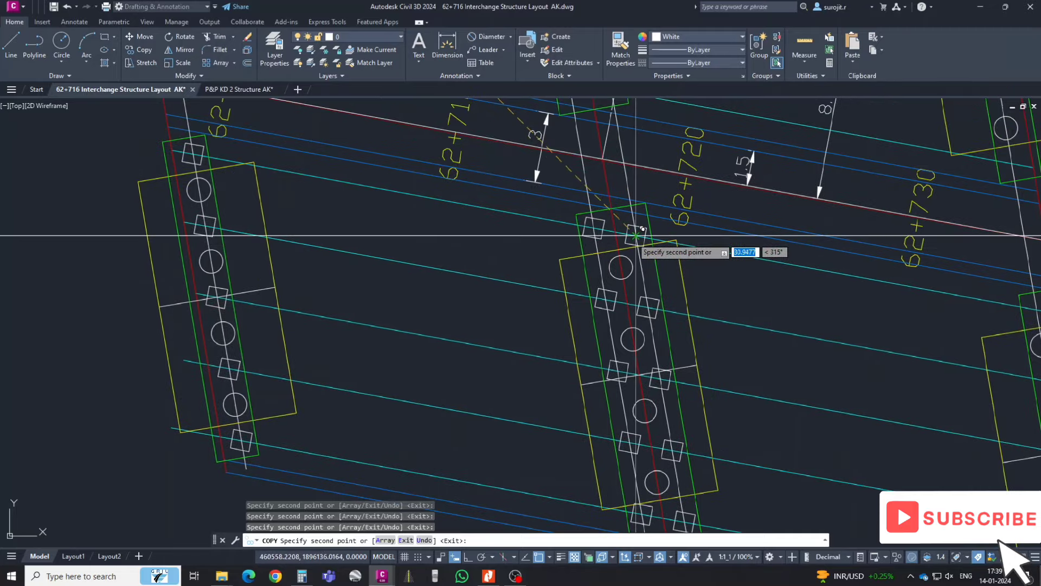
scroll(641, 234, "down", 1)
scroll(488, 332, "down", 2)
scroll(644, 224, "up", 3)
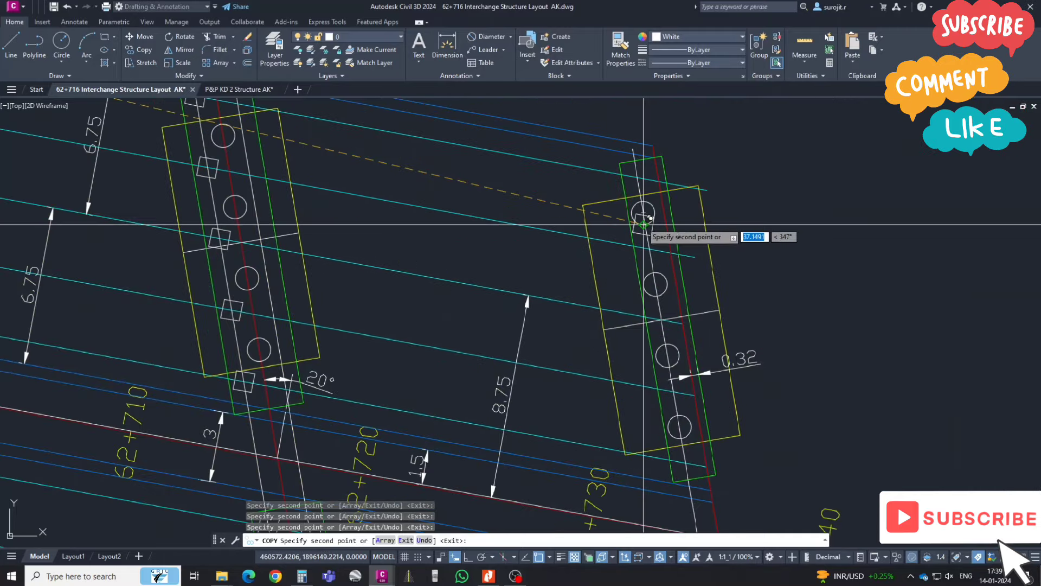
left_click(639, 178)
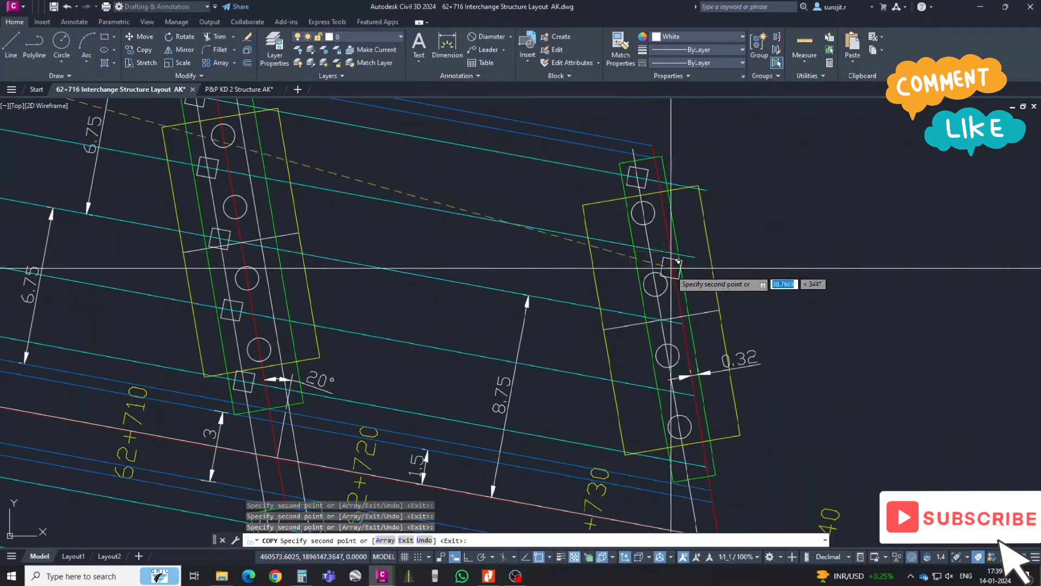
left_click(658, 243)
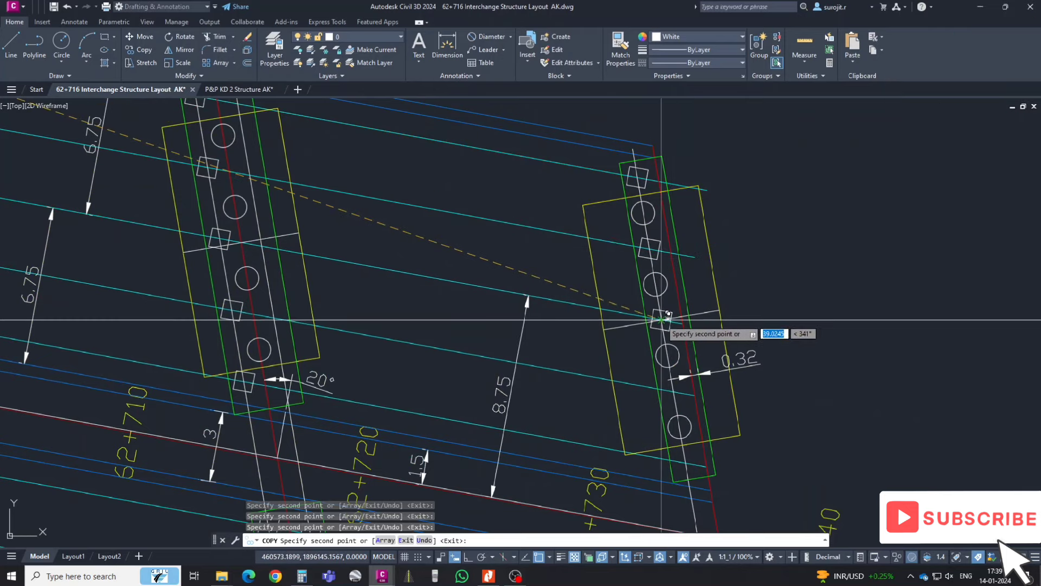
left_click(669, 318)
middle_click_drag(678, 403, 679, 298)
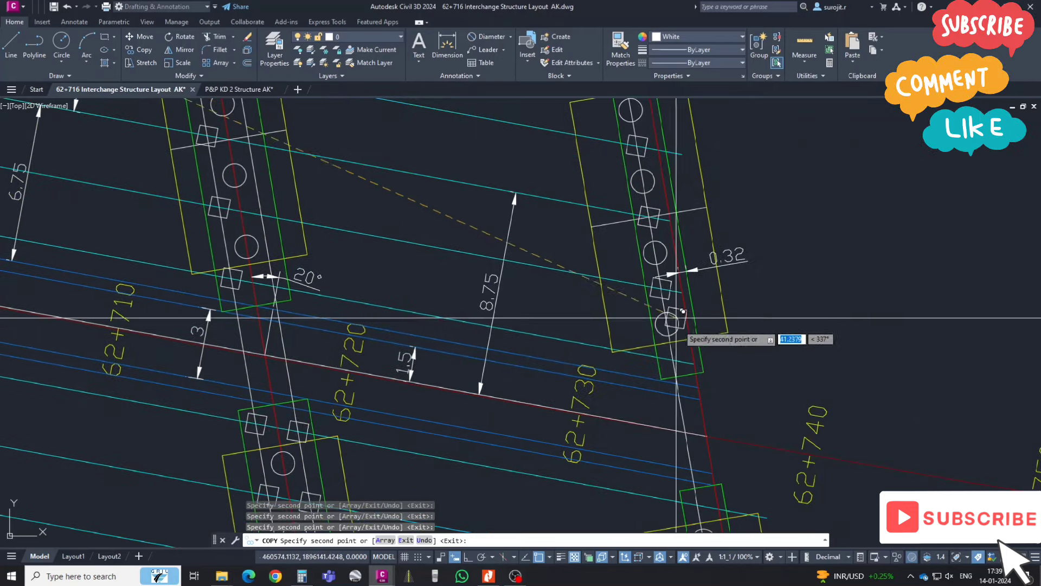
scroll(678, 353, "down", 3)
middle_click_drag(697, 395, 686, 274)
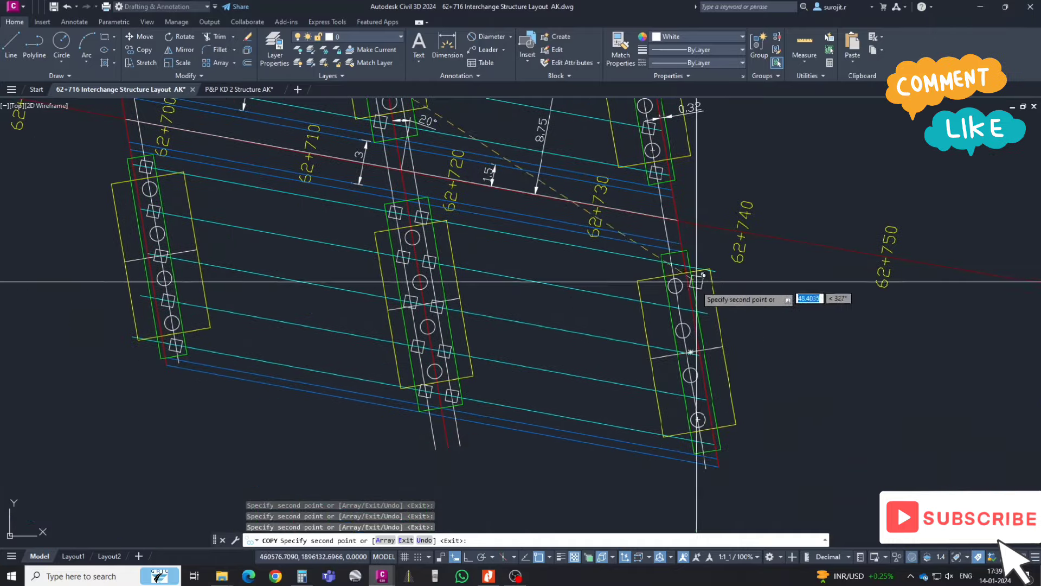
left_click(671, 264)
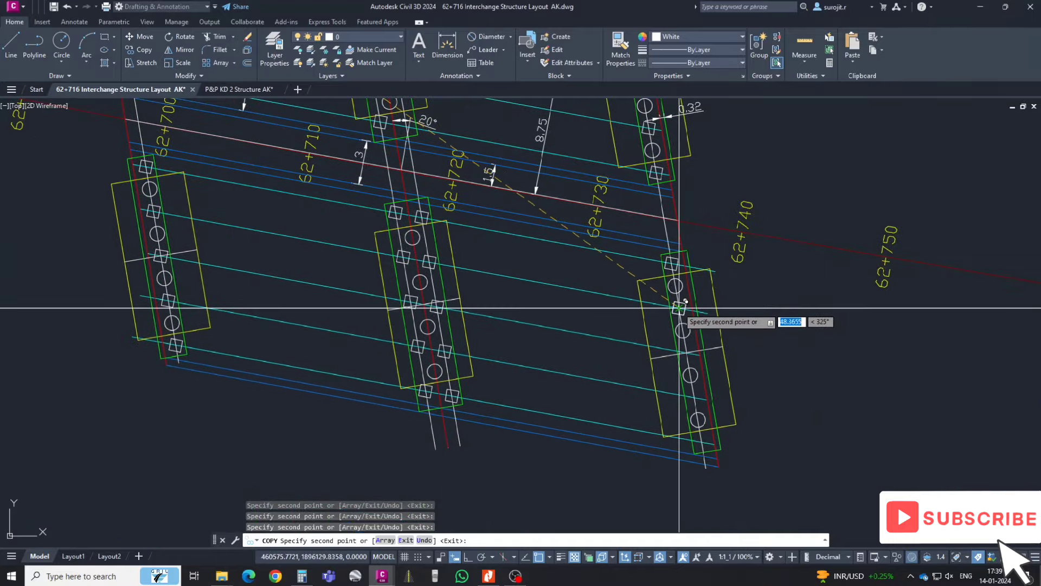
scroll(682, 350, "up", 3)
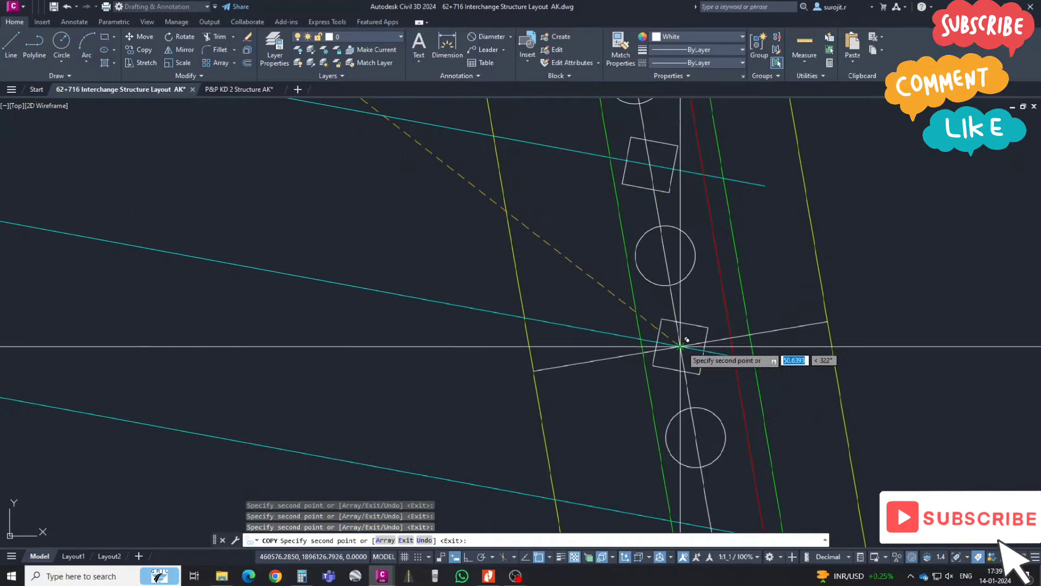
scroll(678, 325, "down", 3)
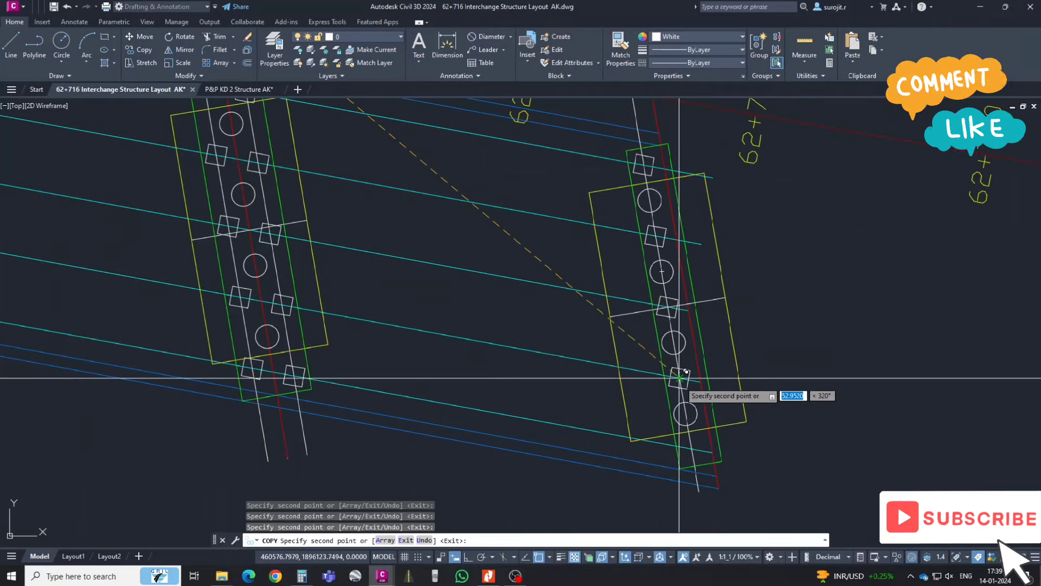
left_click(679, 377)
left_click(691, 449)
key("Escape")
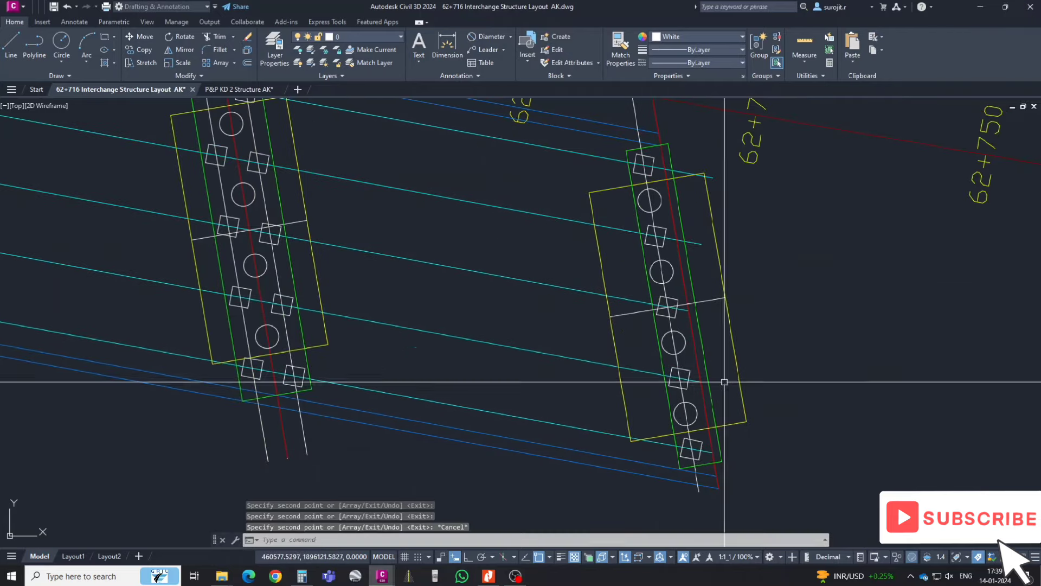
scroll(724, 382, "down", 5)
scroll(636, 268, "up", 2)
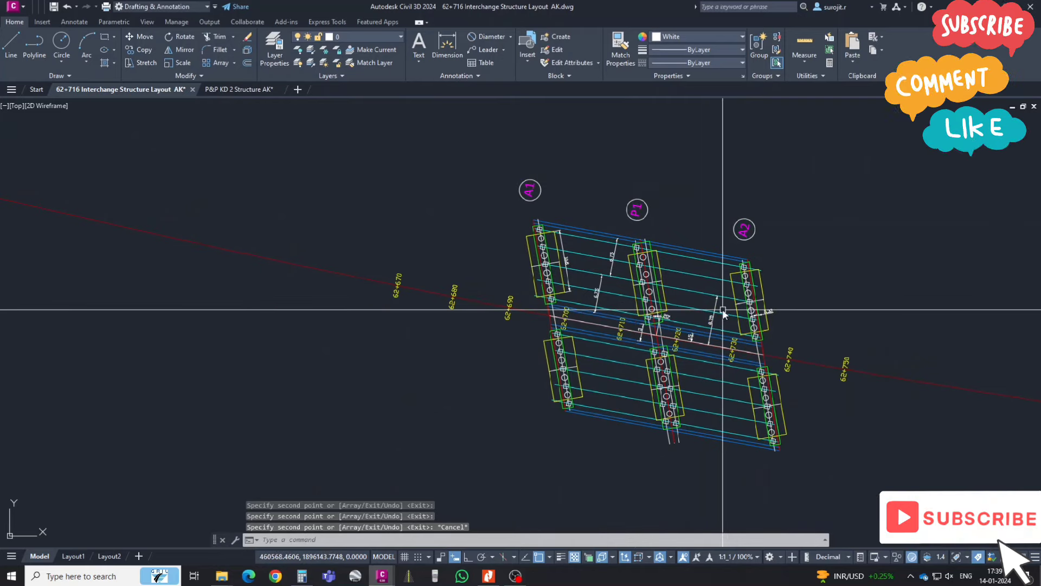
type("tr")
key("Return")
scroll(754, 278, "up", 5)
left_click(684, 243)
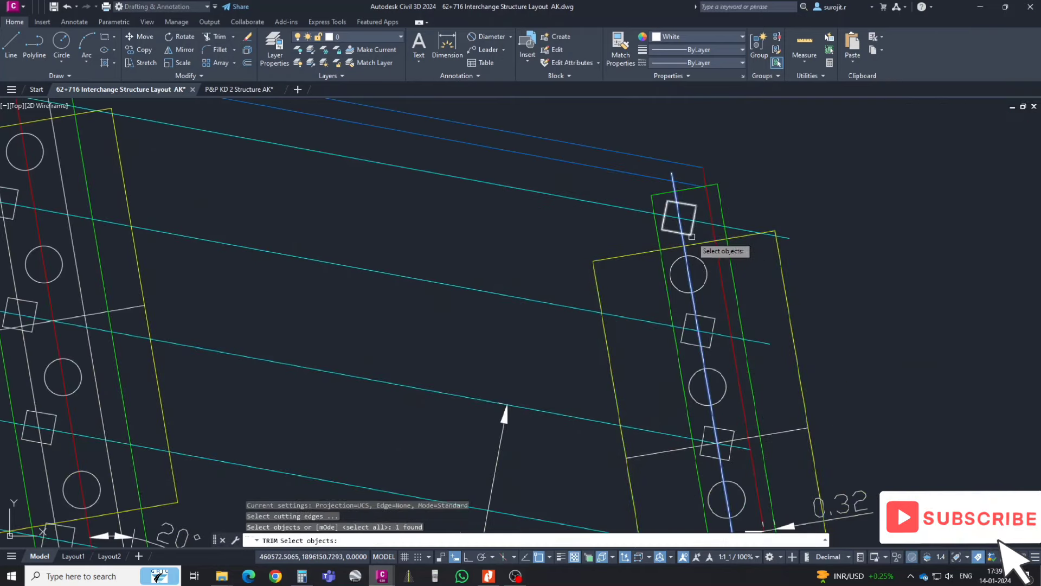
middle_click_drag(727, 336, 709, 189)
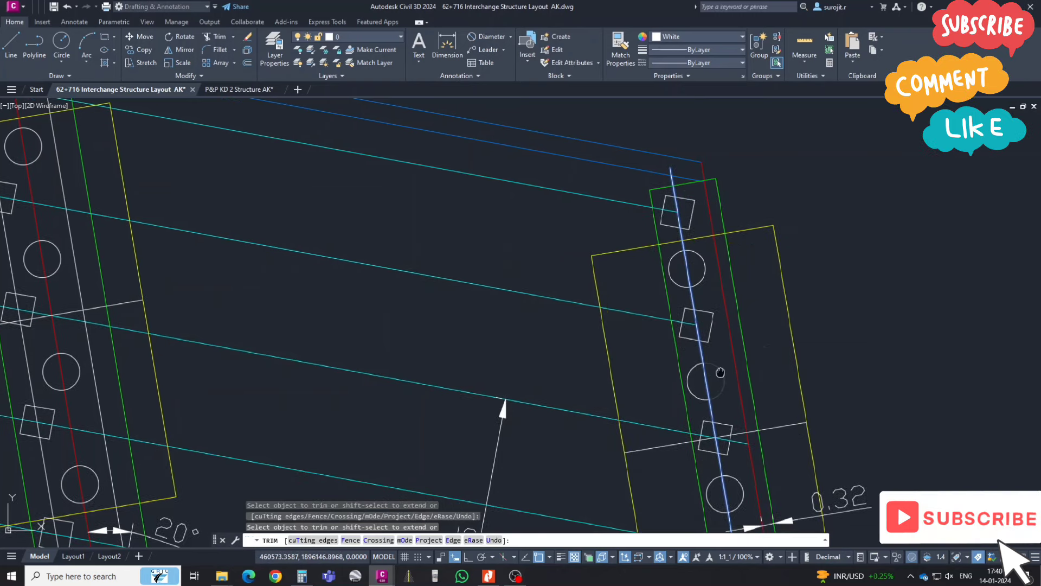
middle_click_drag(728, 324, 738, 231)
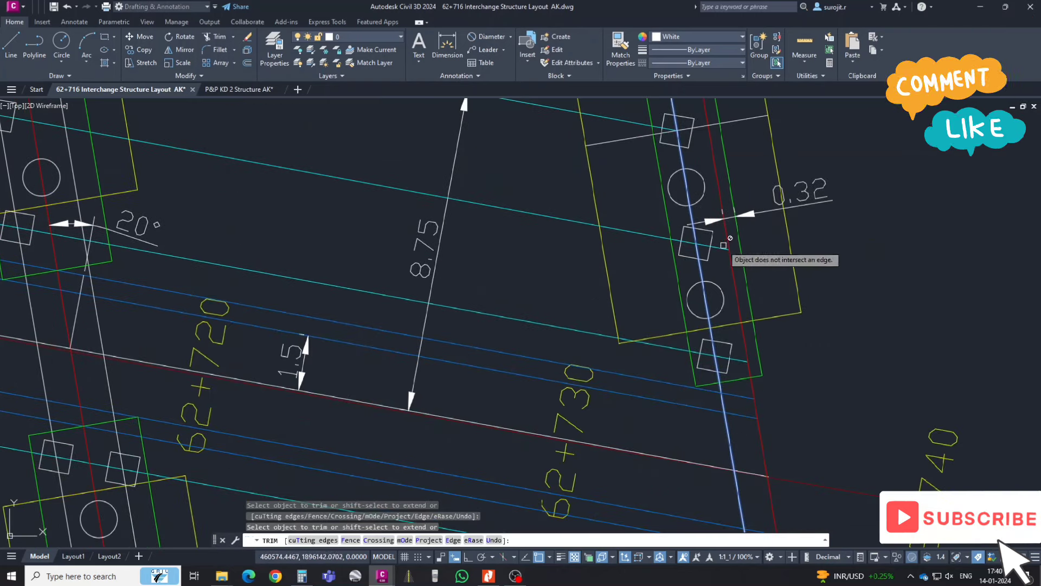
middle_click_drag(725, 325, 730, 232)
mouse_move(728, 453)
middle_mouse_down()
mouse_move(728, 305)
mouse_move(709, 161)
middle_mouse_up()
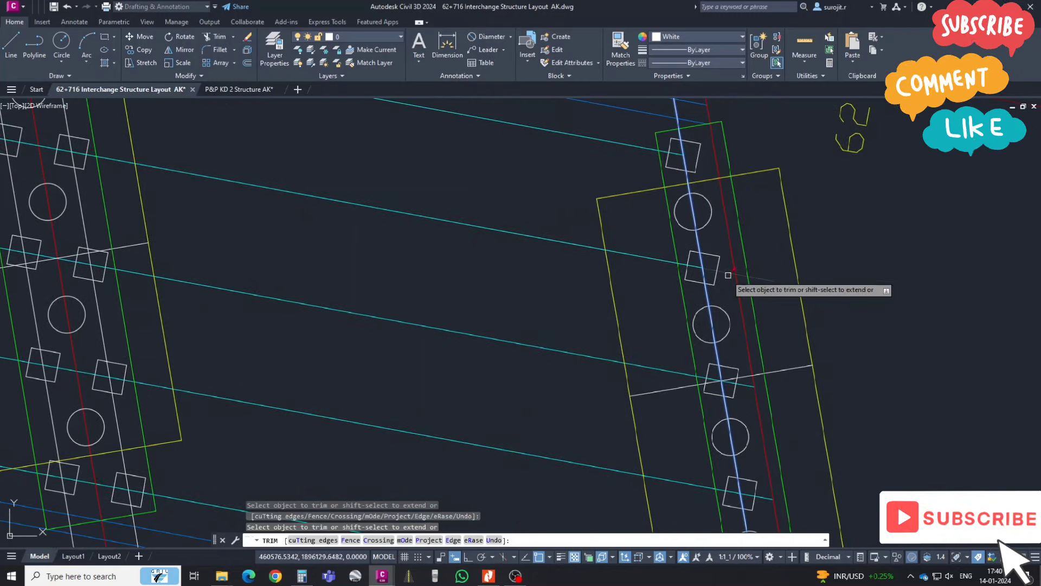
middle_click_drag(718, 314, 717, 269)
left_click(728, 230)
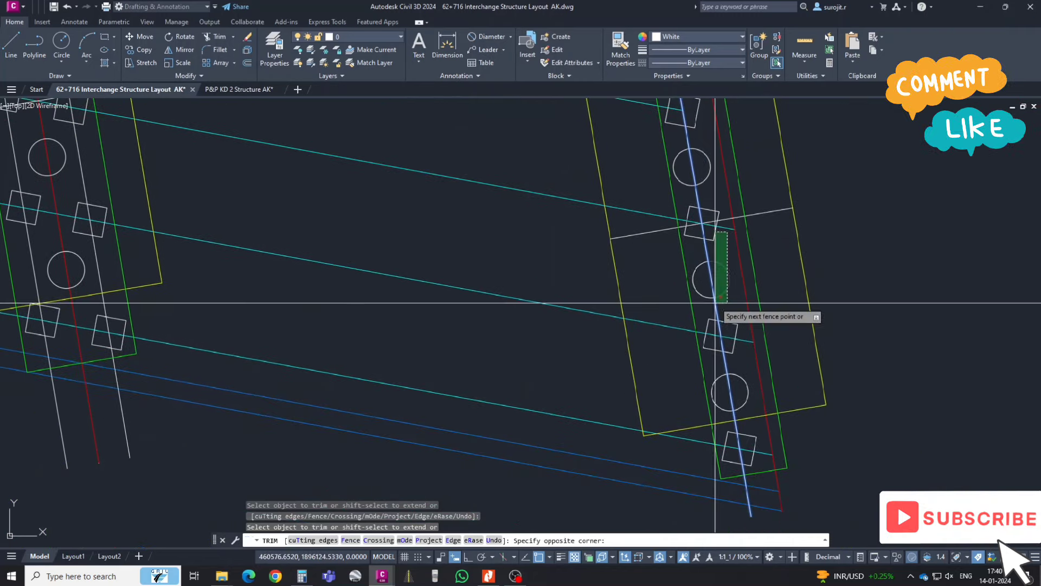
left_click(727, 232)
middle_click_drag(730, 241, 725, 206)
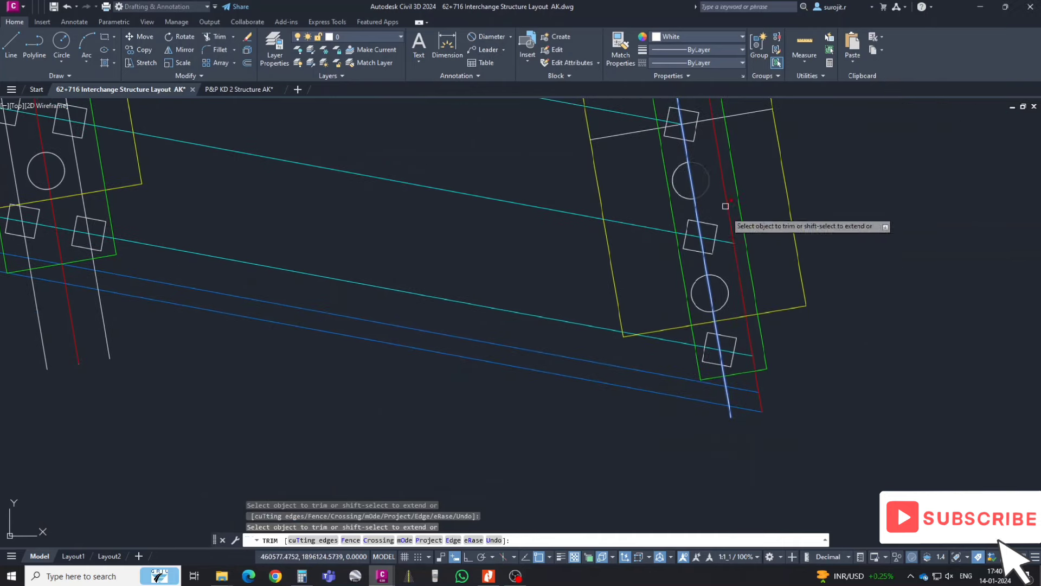
middle_click_drag(728, 244, 721, 161)
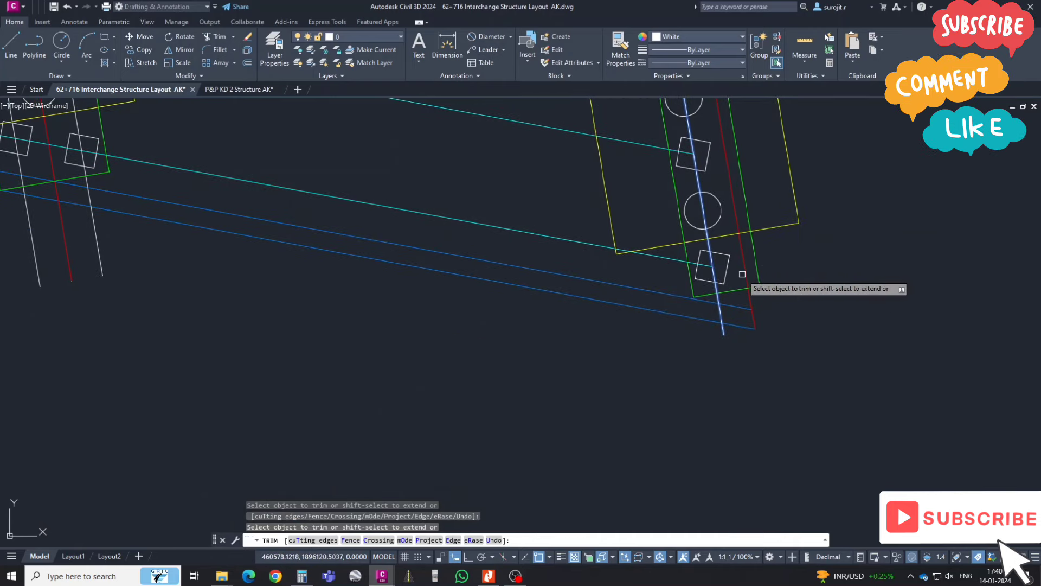
scroll(542, 244, "down", 3)
scroll(444, 228, "up", 2)
key("Escape")
type("tr")
key("Return")
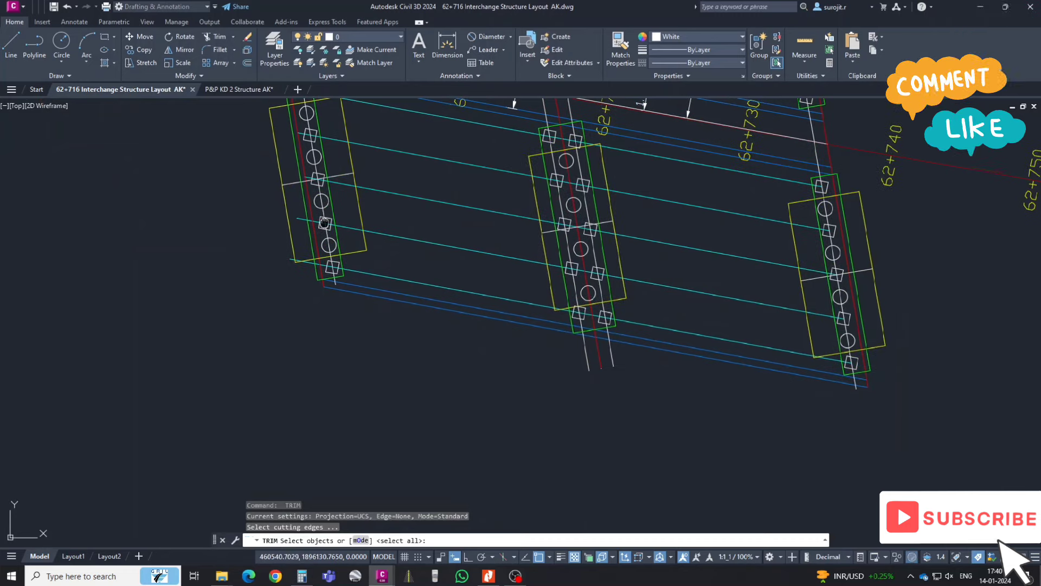
scroll(324, 222, "up", 2)
middle_click_drag(325, 223, 378, 281)
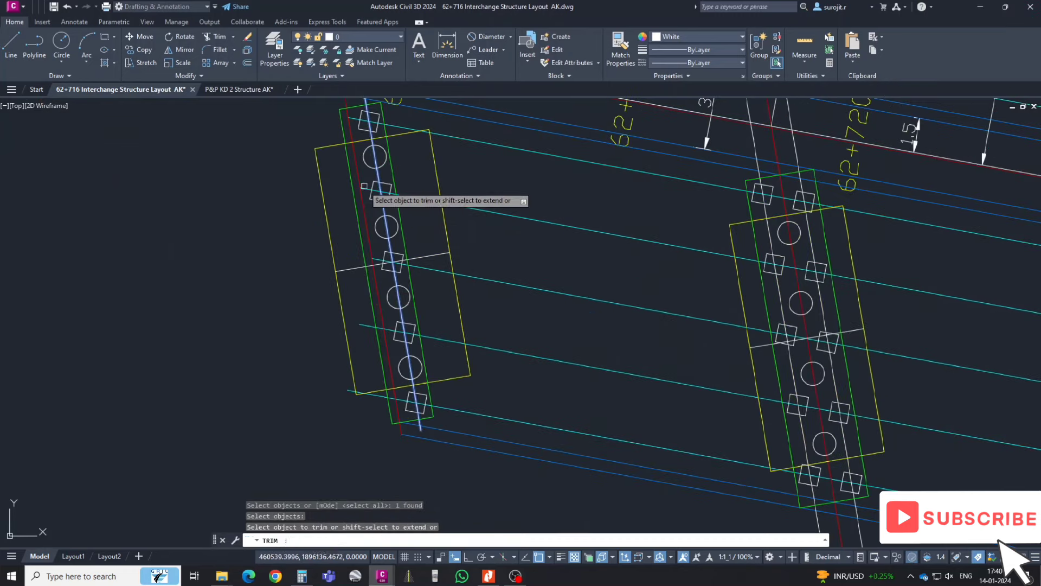
scroll(381, 266, "up", 5)
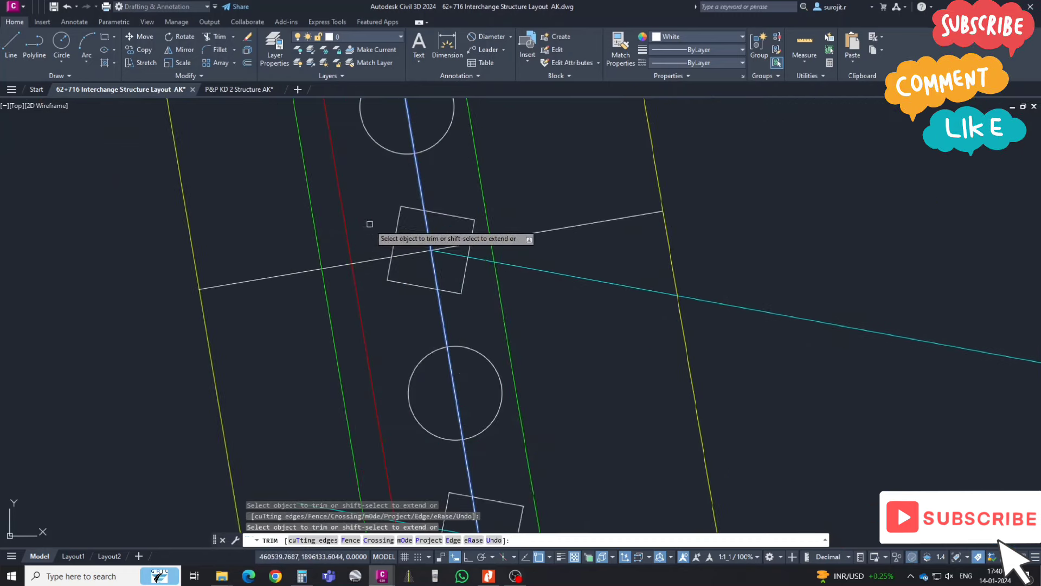
scroll(377, 296, "down", 5)
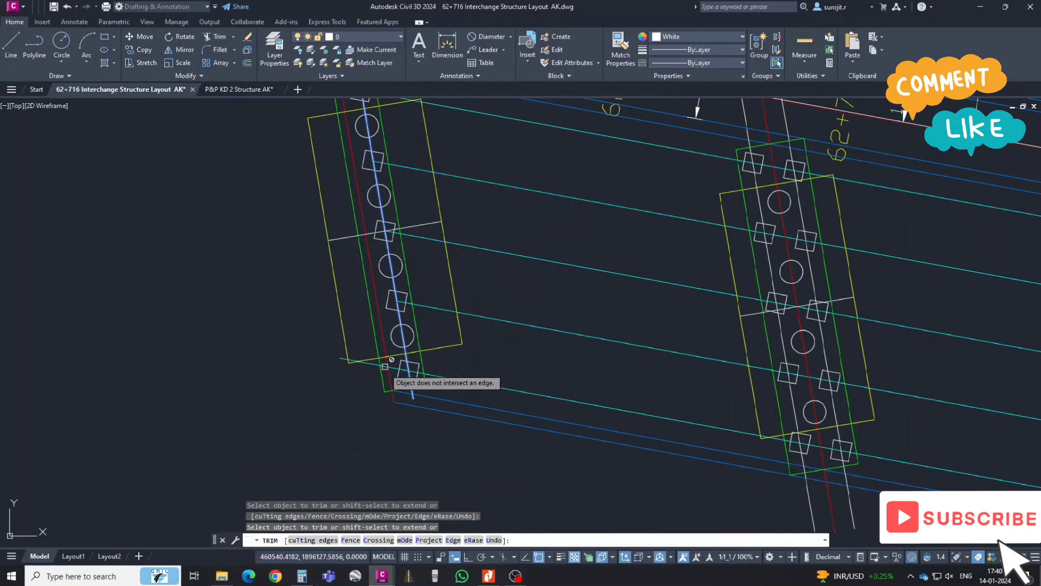
scroll(370, 358, "down", 5)
scroll(393, 342, "up", 1)
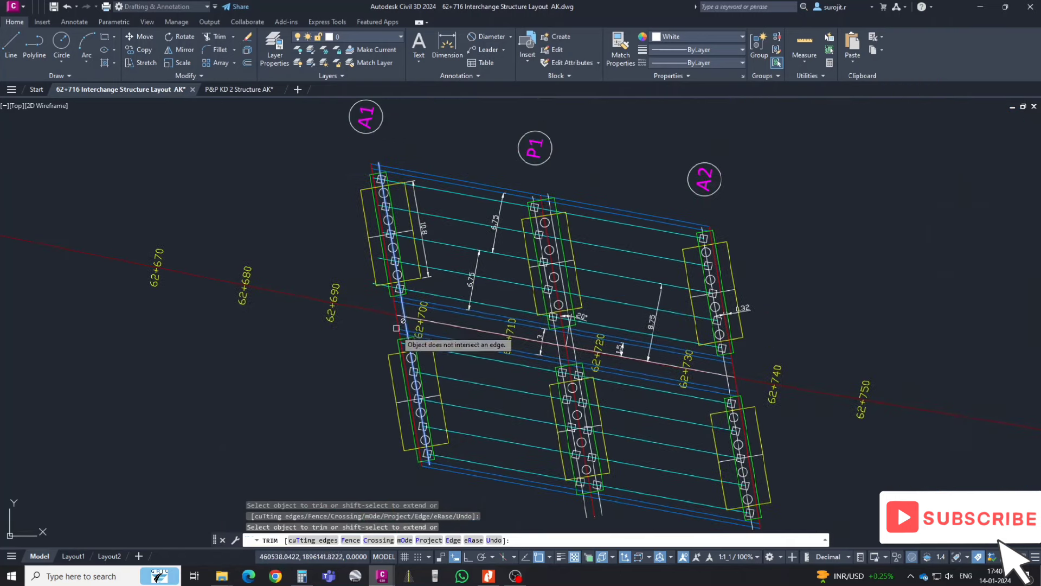
scroll(415, 362, "up", 4)
scroll(414, 319, "down", 5)
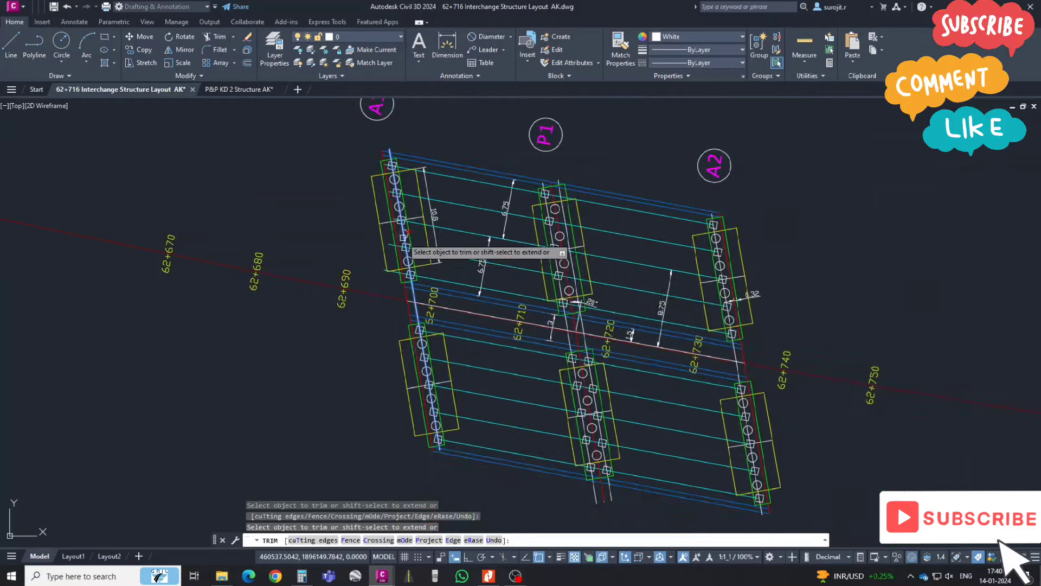
scroll(395, 256, "up", 5)
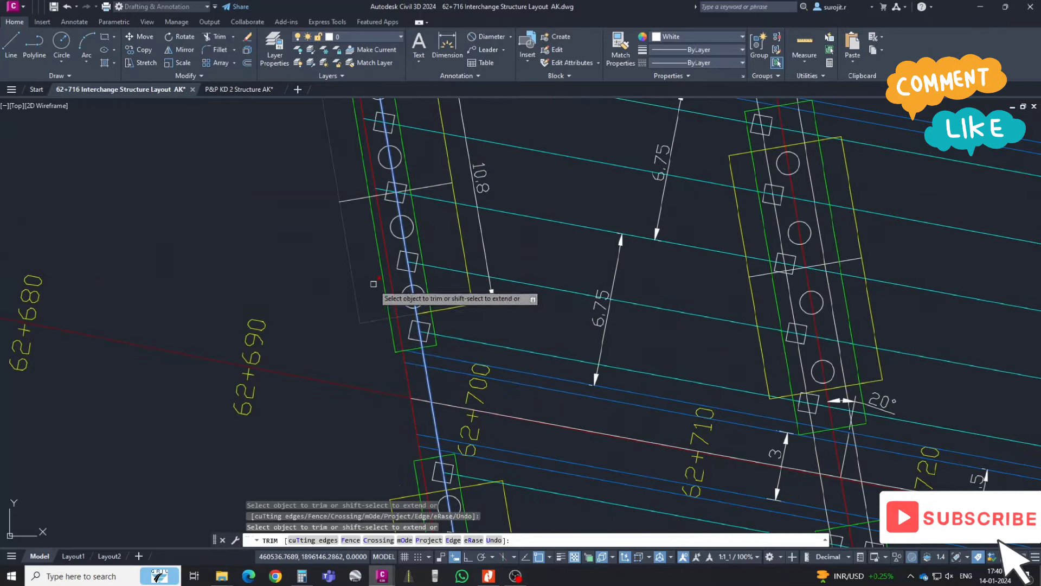
scroll(379, 278, "up", 1)
scroll(393, 262, "up", 2)
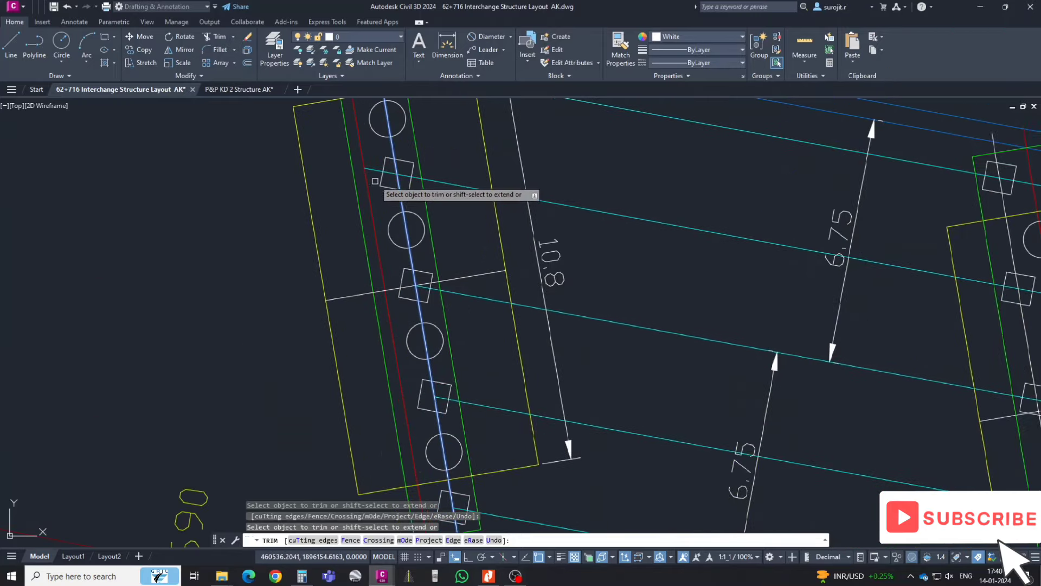
middle_click_drag(373, 169, 422, 308)
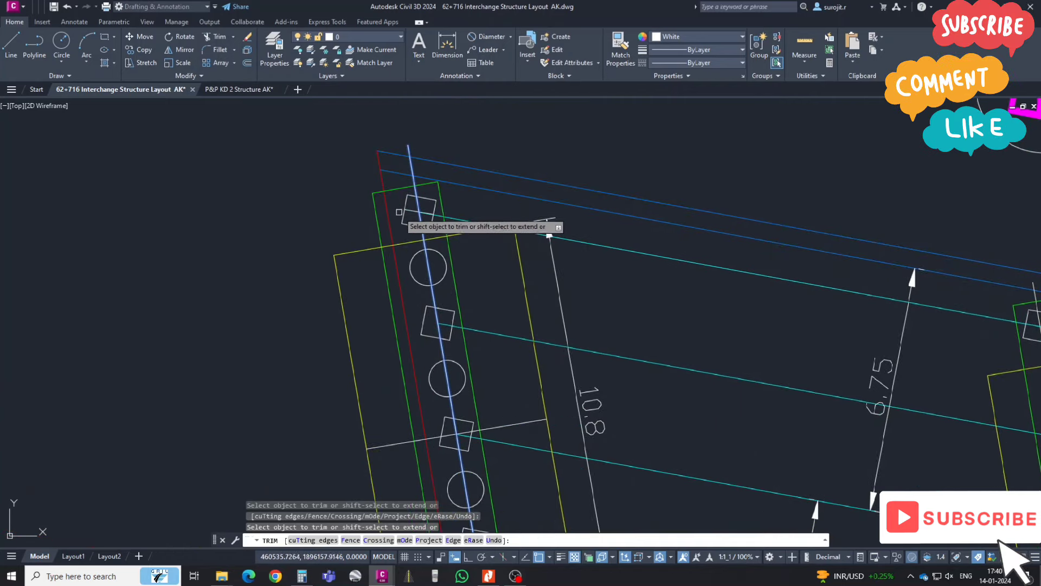
scroll(399, 212, "down", 3)
scroll(409, 248, "down", 2)
key("Escape")
scroll(542, 325, "up", 1)
scroll(572, 347, "up", 2)
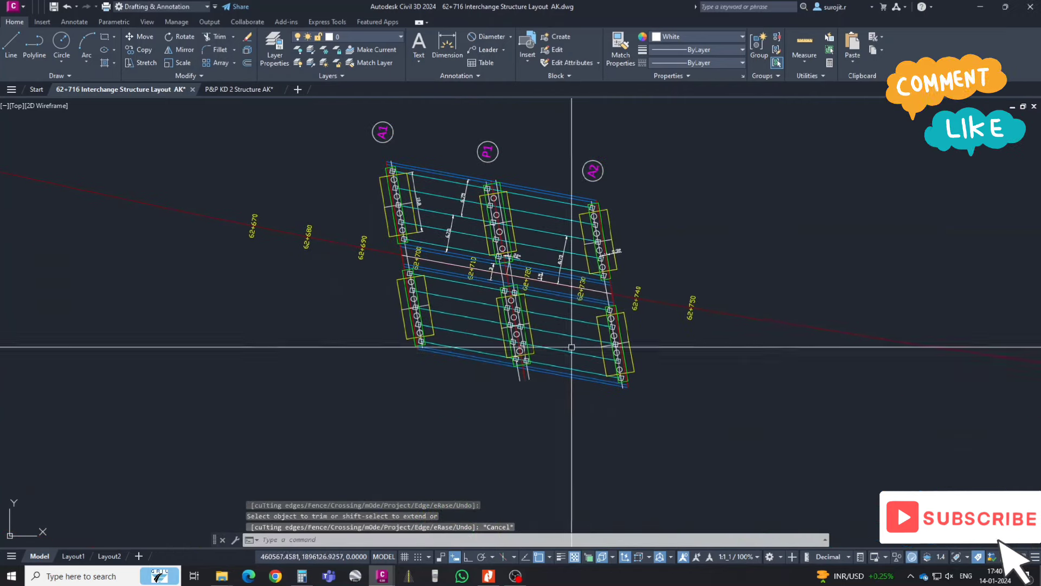
- Begin an aligned span dimension from the pier–centreline intersection, then abandon it
scroll(447, 241, "up", 2)
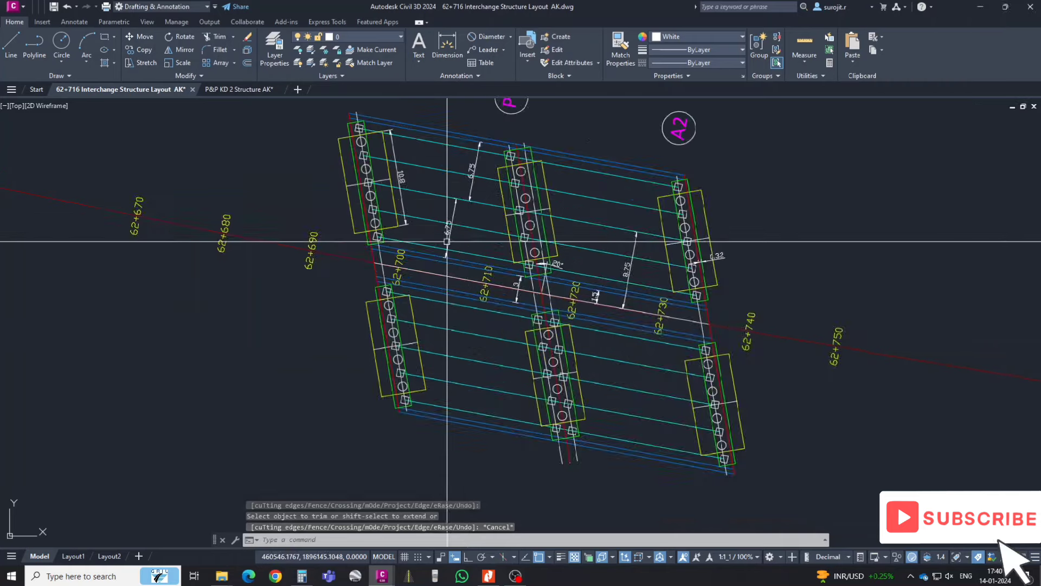
key("Return")
scroll(434, 274, "up", 5)
scroll(426, 282, "up", 3)
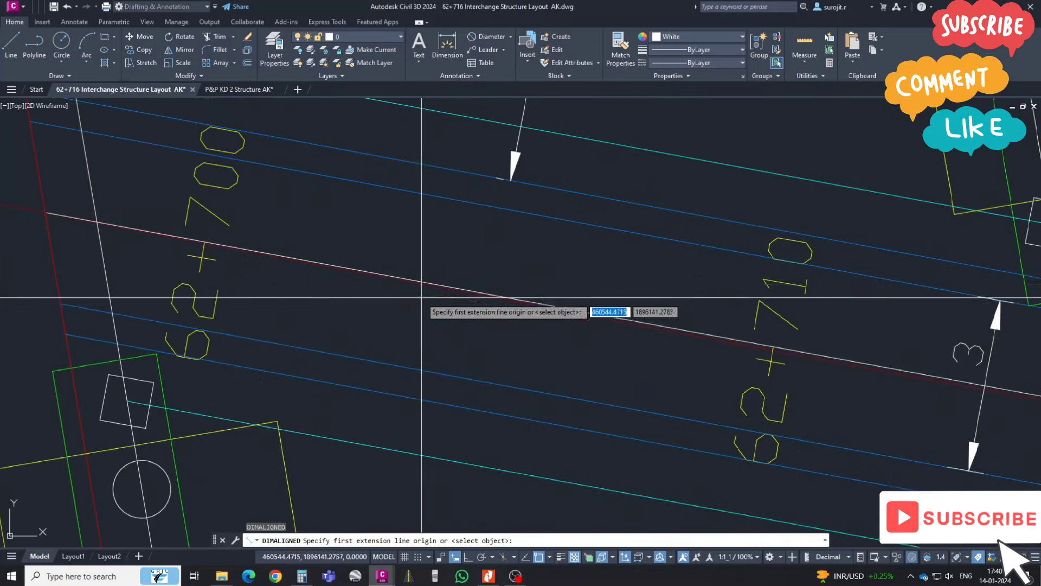
scroll(426, 282, "up", 1)
scroll(426, 282, "down", 1)
scroll(442, 276, "down", 2)
left_click(447, 274)
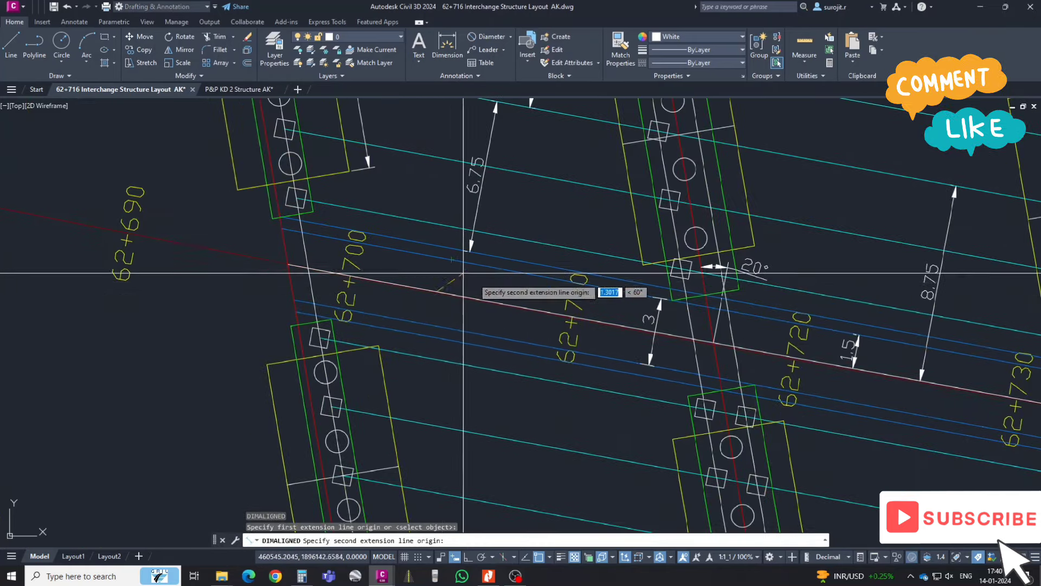
key("Escape")
scroll(624, 309, "down", 1)
scroll(599, 295, "up", 5)
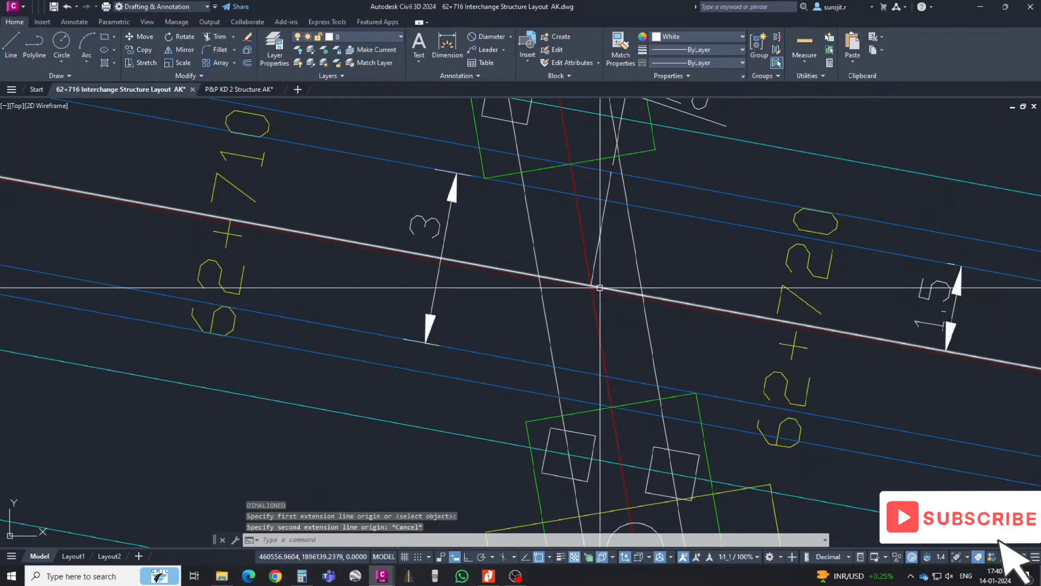
key("Return")
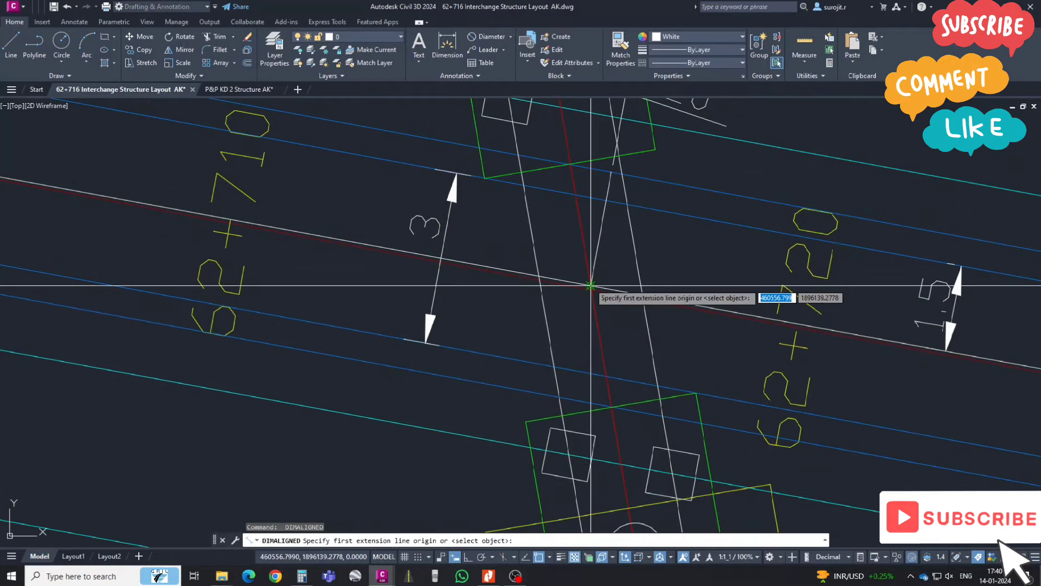
left_click(593, 286)
scroll(592, 284, "down", 4)
scroll(651, 157, "down", 3)
scroll(628, 168, "up", 1)
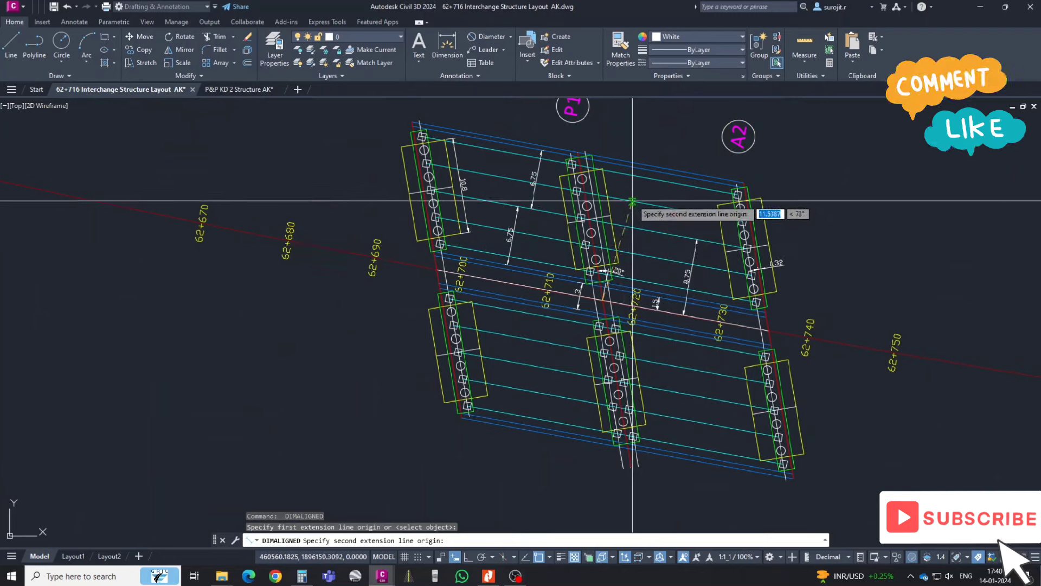
left_click(626, 162)
scroll(632, 207, "up", 2)
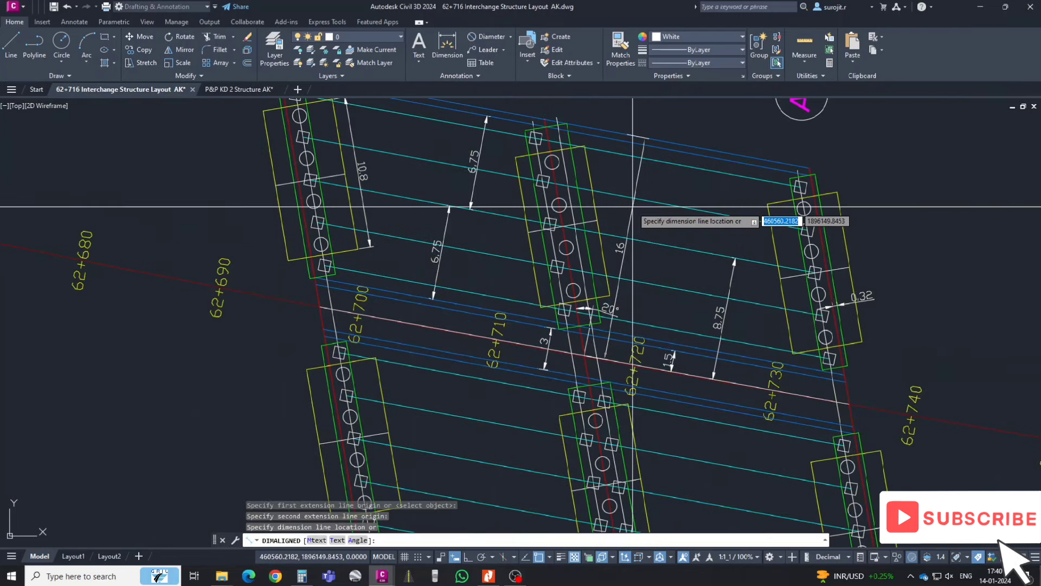
key("Escape")
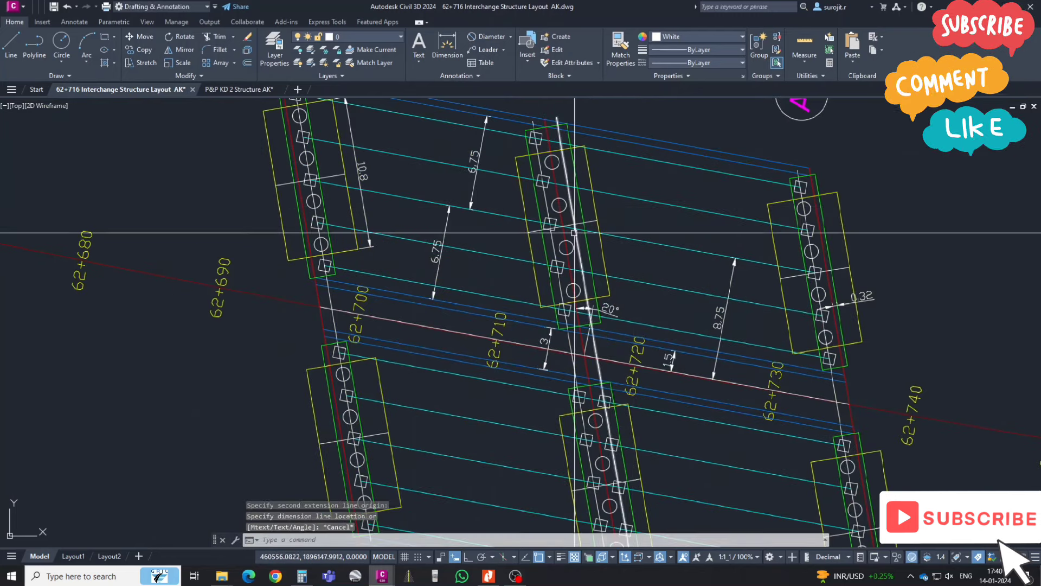
- Offset the red alignment line 16 units to the other side of the structure
type("o")
key("Return")
key("Return")
scroll(575, 237, "down", 1)
scroll(572, 237, "down", 1)
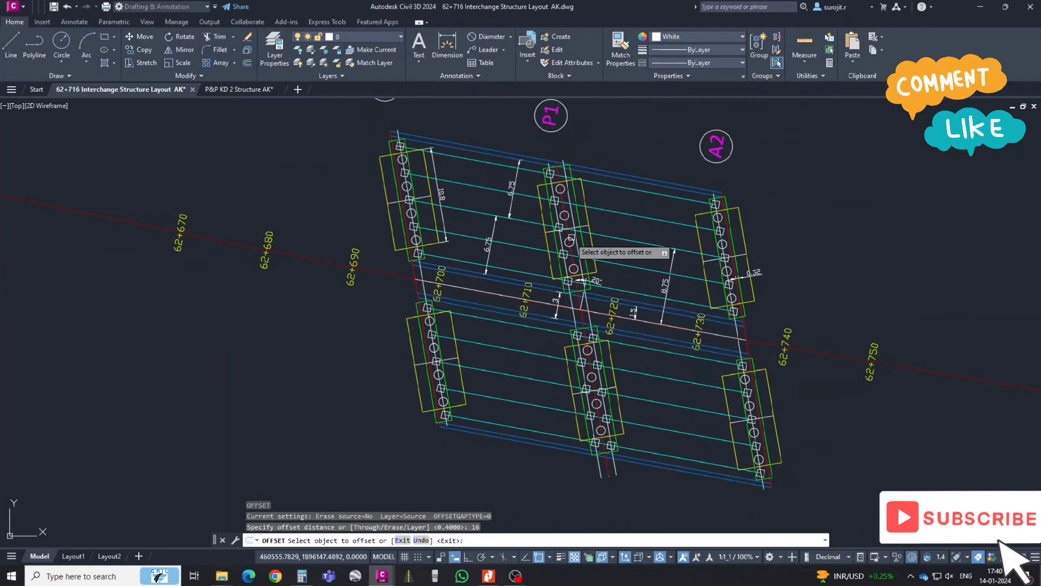
left_click(383, 273)
left_click(392, 247)
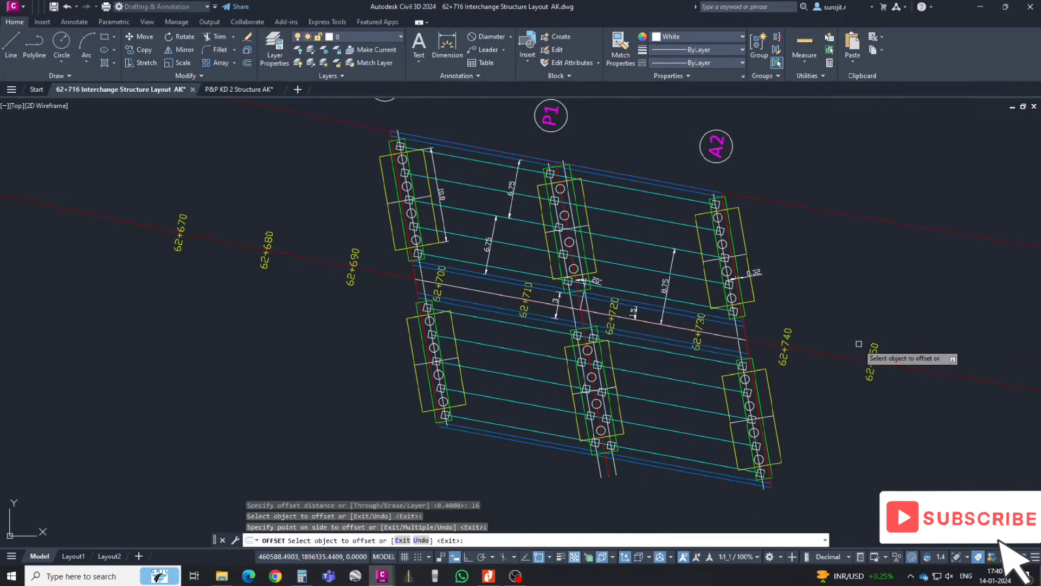
key("Escape")
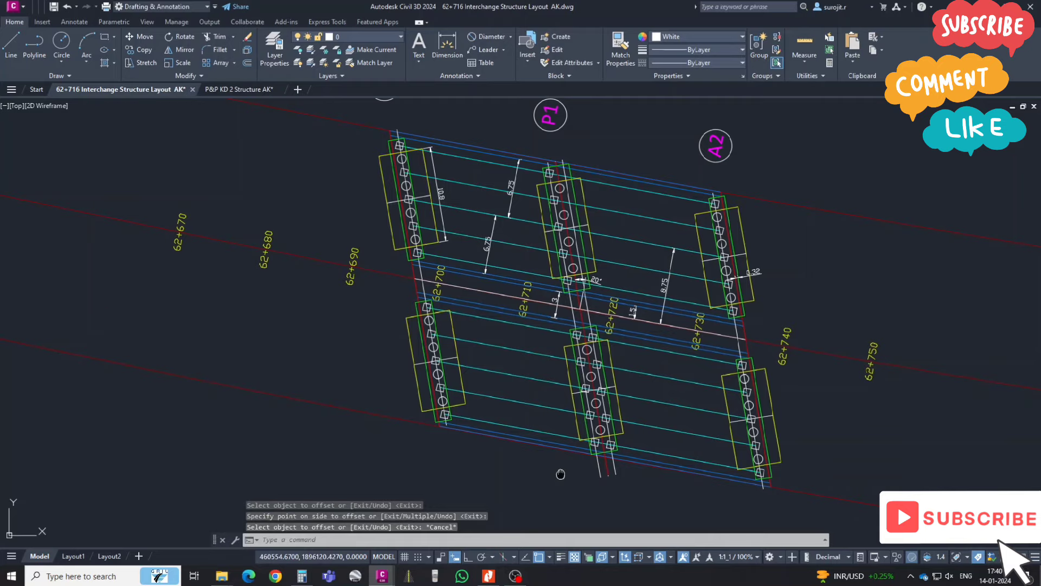
mouse_move(562, 481)
middle_mouse_down()
mouse_move(557, 437)
mouse_move(566, 463)
middle_mouse_up()
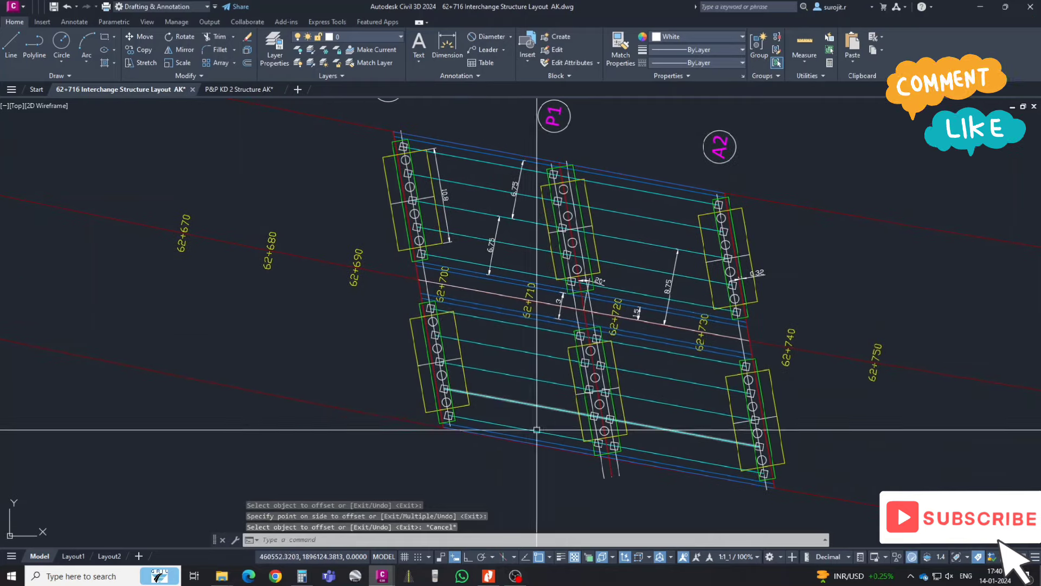
scroll(547, 434, "up", 8)
middle_click_drag(706, 459, 625, 388)
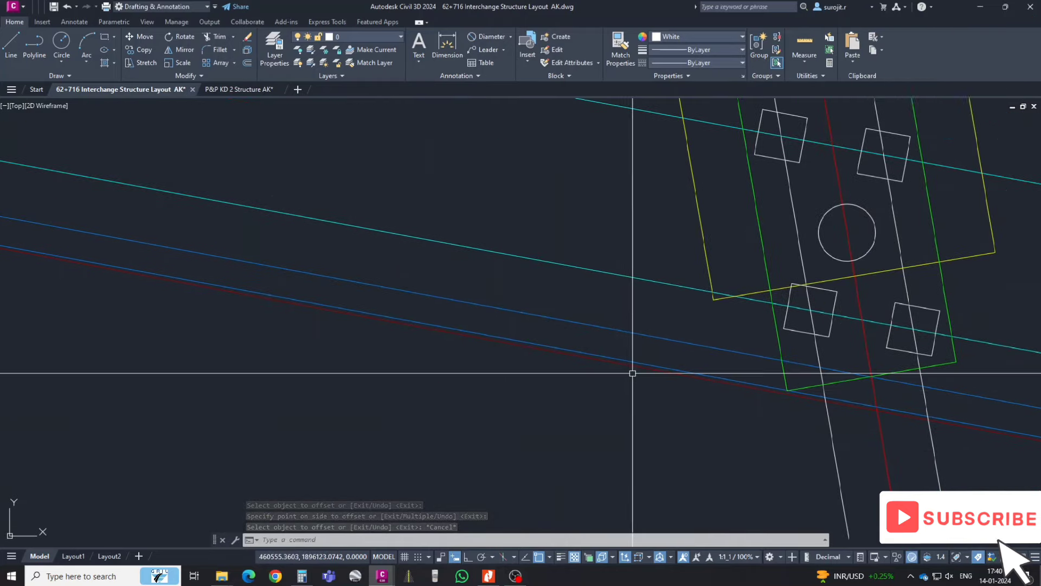
scroll(342, 372, "down", 5)
scroll(342, 368, "up", 1)
scroll(331, 337, "up", 4)
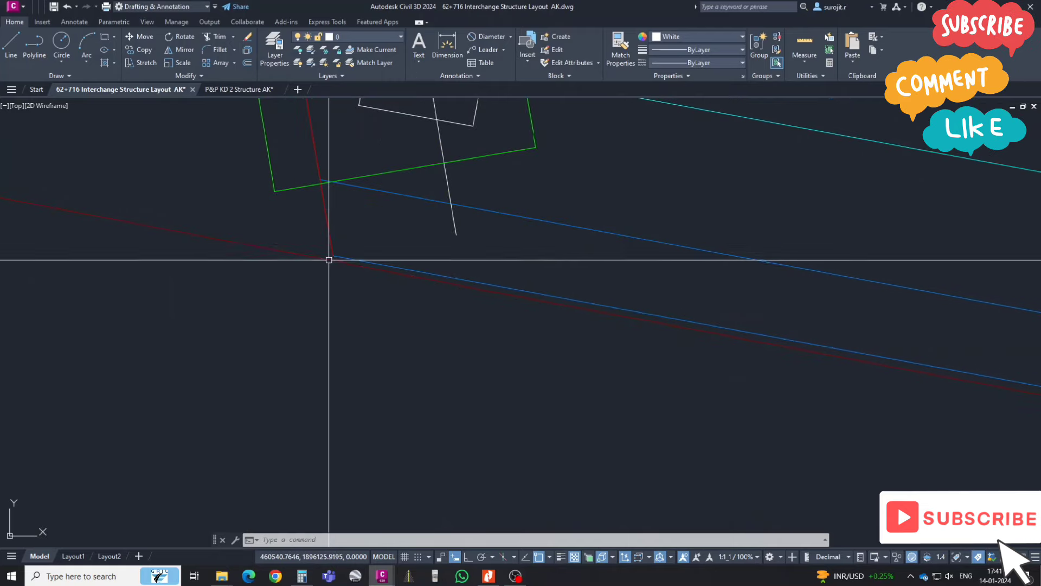
scroll(328, 260, "up", 4)
- Add a 0.038 aligned dimension between the corner points at the bottom-left pile cap
type("dal")
key("Return")
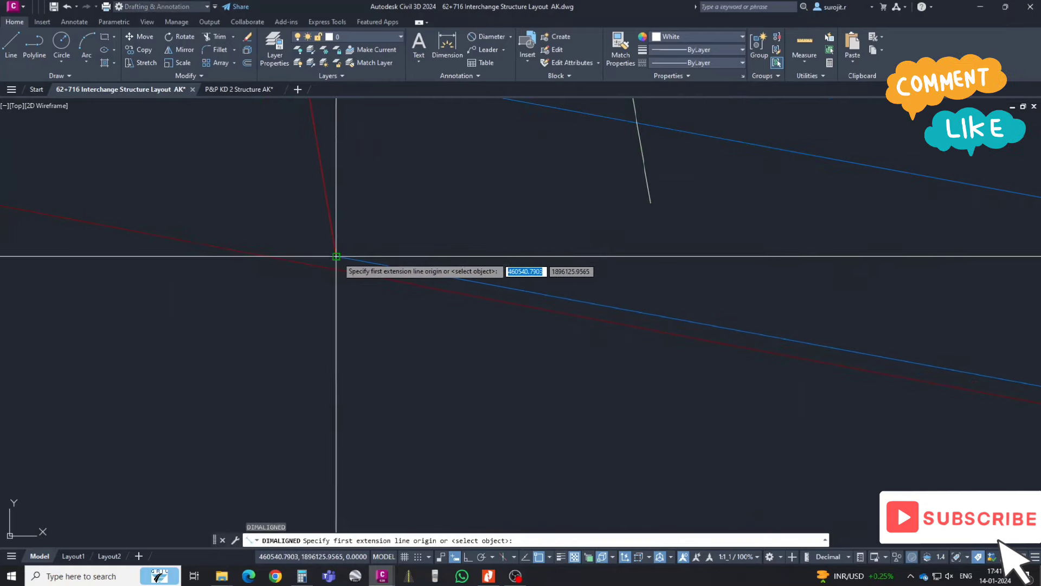
left_click(336, 272)
scroll(337, 271, "down", 3)
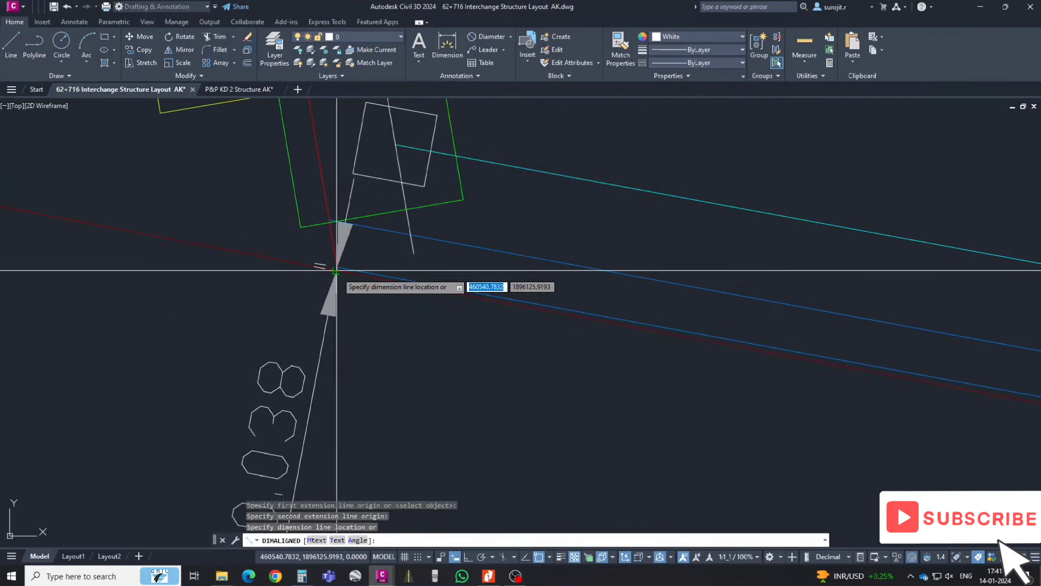
scroll(336, 271, "down", 1)
left_click(341, 273)
scroll(336, 274, "down", 5)
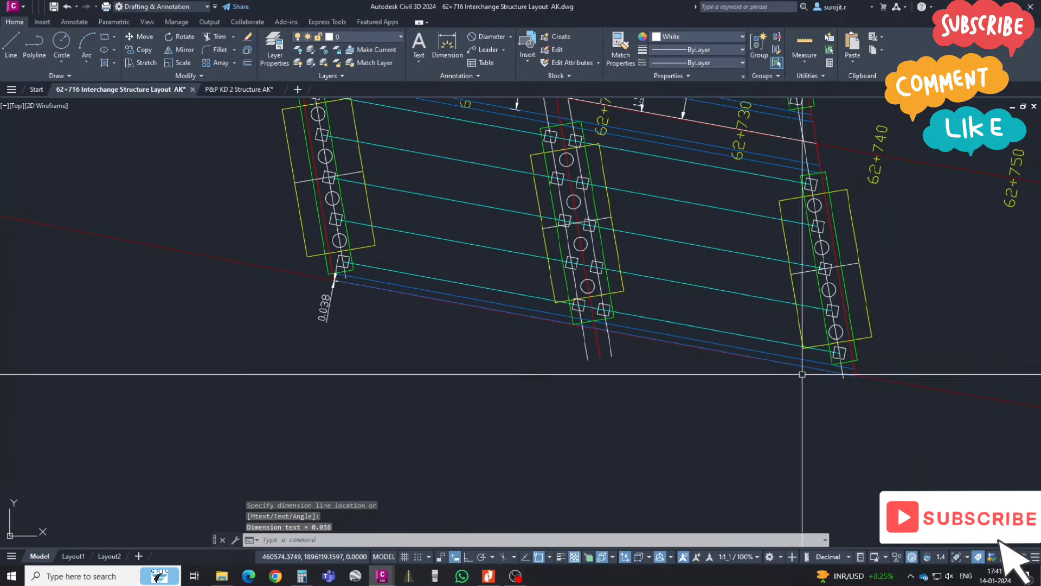
scroll(860, 379, "up", 5)
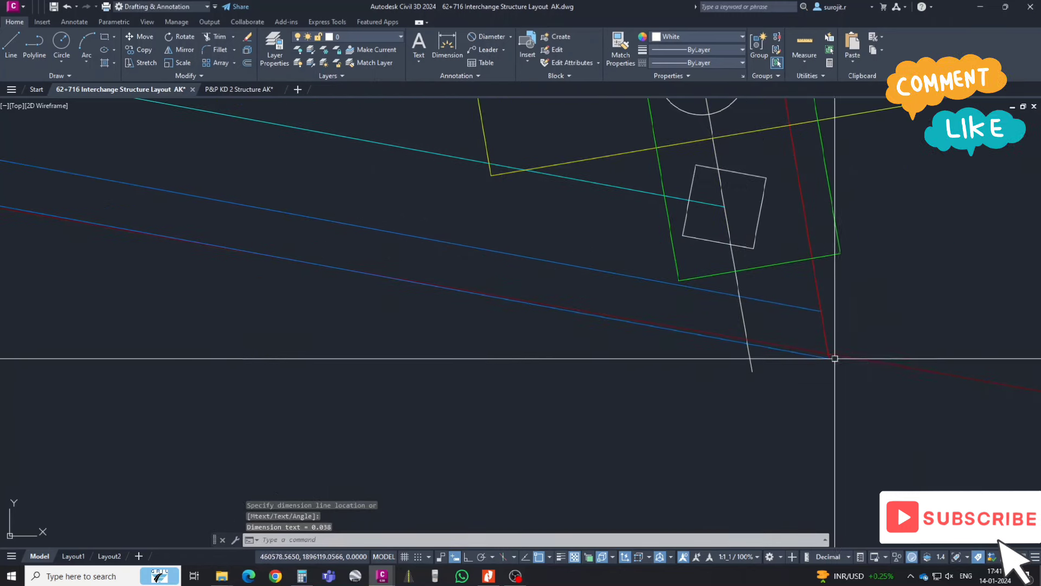
scroll(834, 361, "down", 2)
scroll(834, 362, "up", 3)
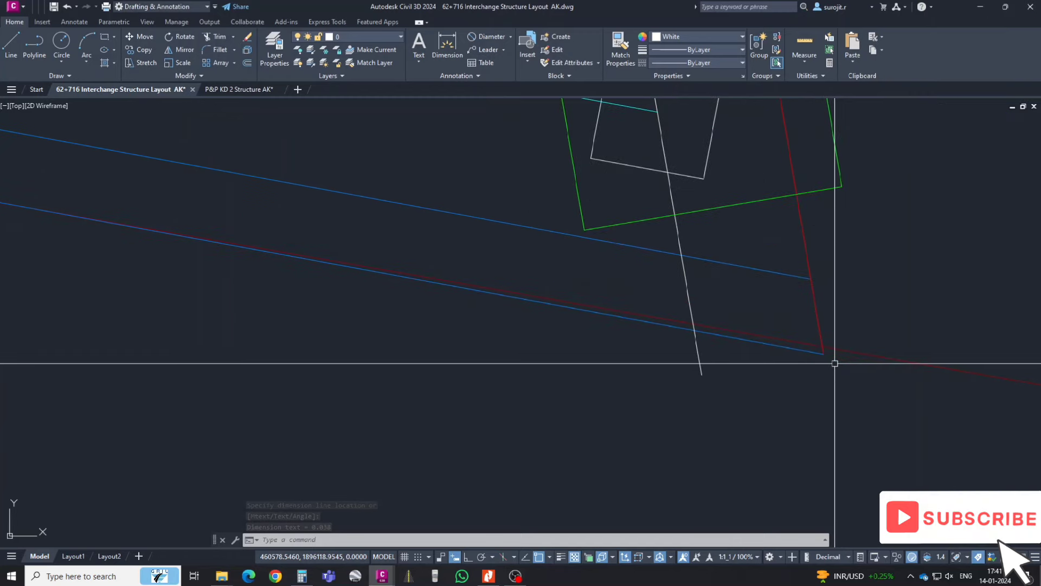
scroll(834, 361, "down", 3)
scroll(458, 302, "down", 1)
- Pan and zoom out to show all three structures of the layout
mouse_move(458, 302)
middle_mouse_down()
mouse_move(488, 328)
mouse_move(613, 352)
mouse_move(609, 360)
middle_mouse_up()
scroll(553, 360, "down", 2)
scroll(553, 360, "down", 2)
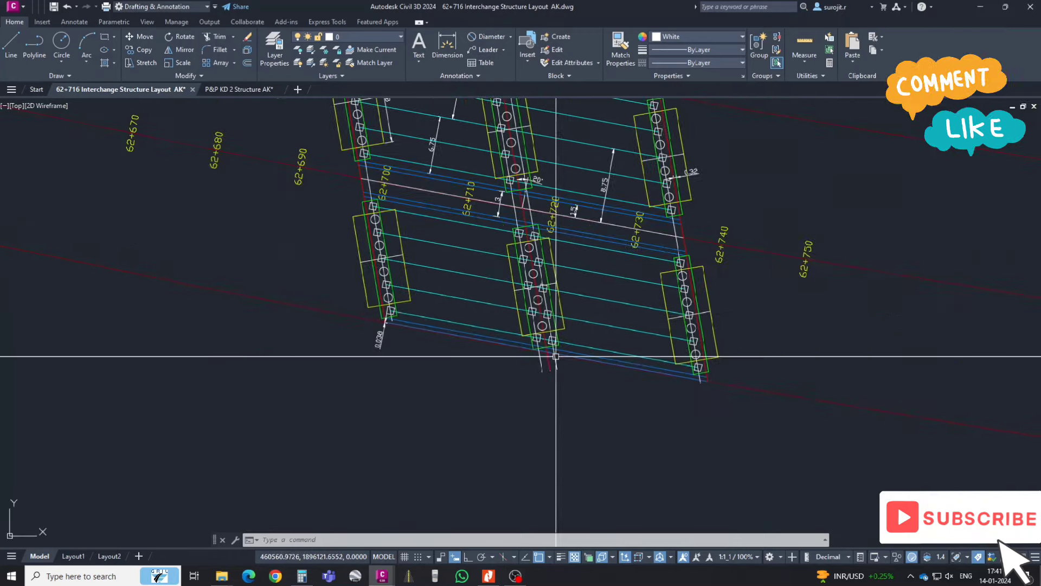
middle_click_drag(470, 324, 507, 401)
scroll(376, 128, "up", 5)
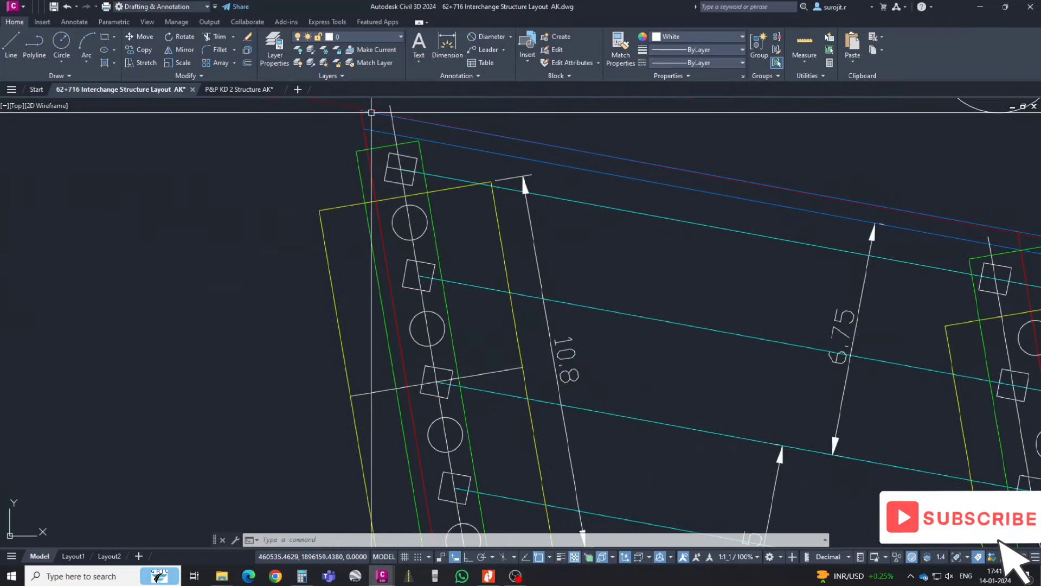
scroll(364, 184, "up", 4)
scroll(342, 197, "down", 5)
scroll(764, 278, "up", 4)
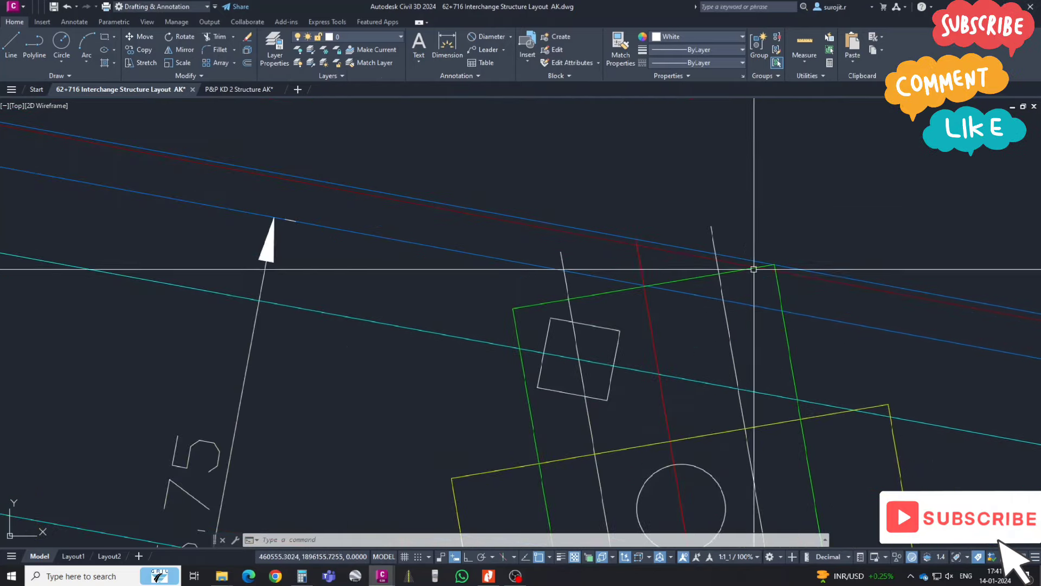
scroll(704, 261, "down", 6)
scroll(914, 285, "up", 4)
scroll(880, 302, "up", 2)
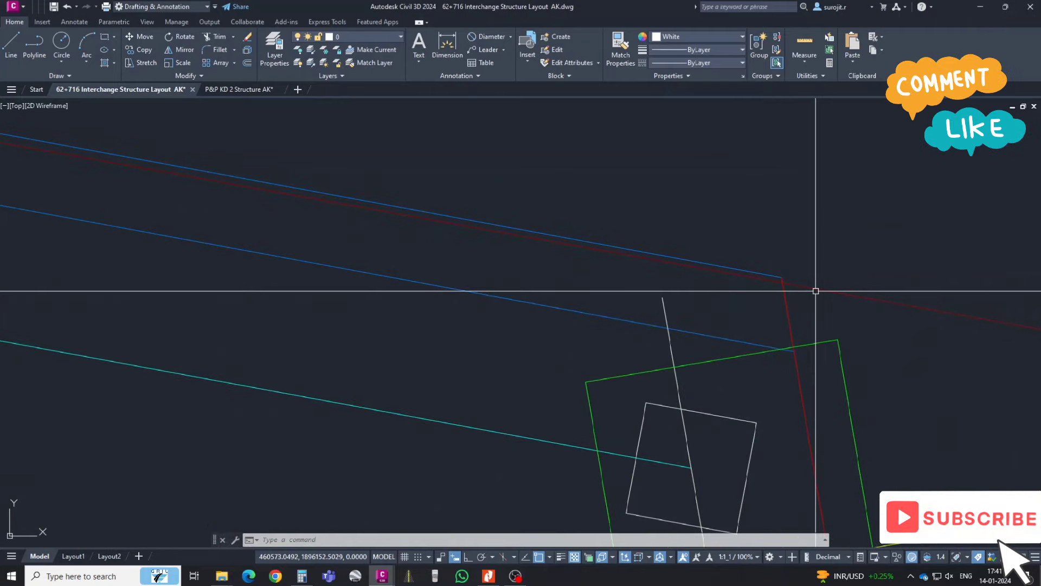
scroll(815, 290, "down", 2)
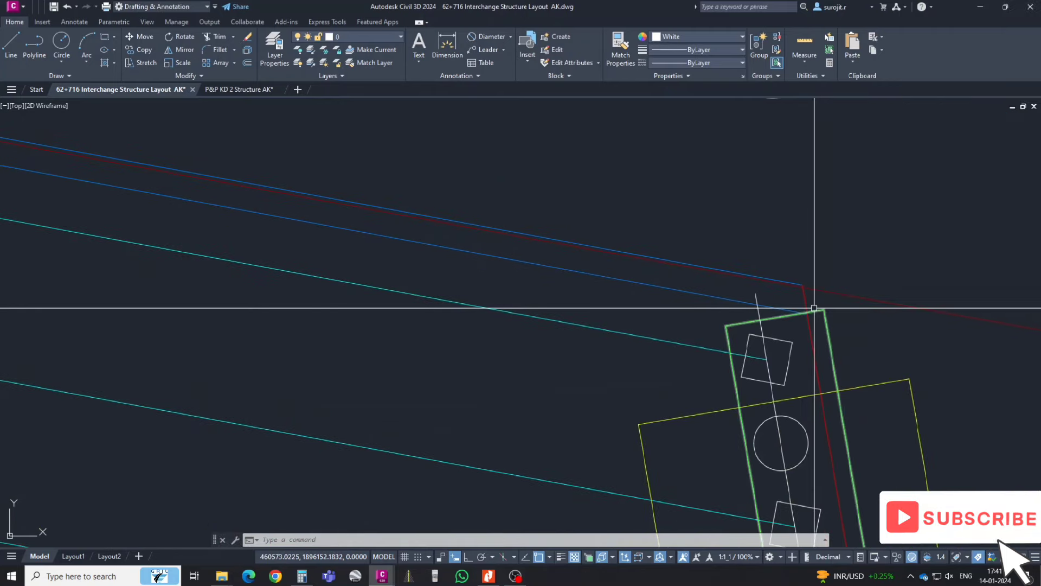
scroll(813, 303, "down", 3)
scroll(814, 308, "down", 1)
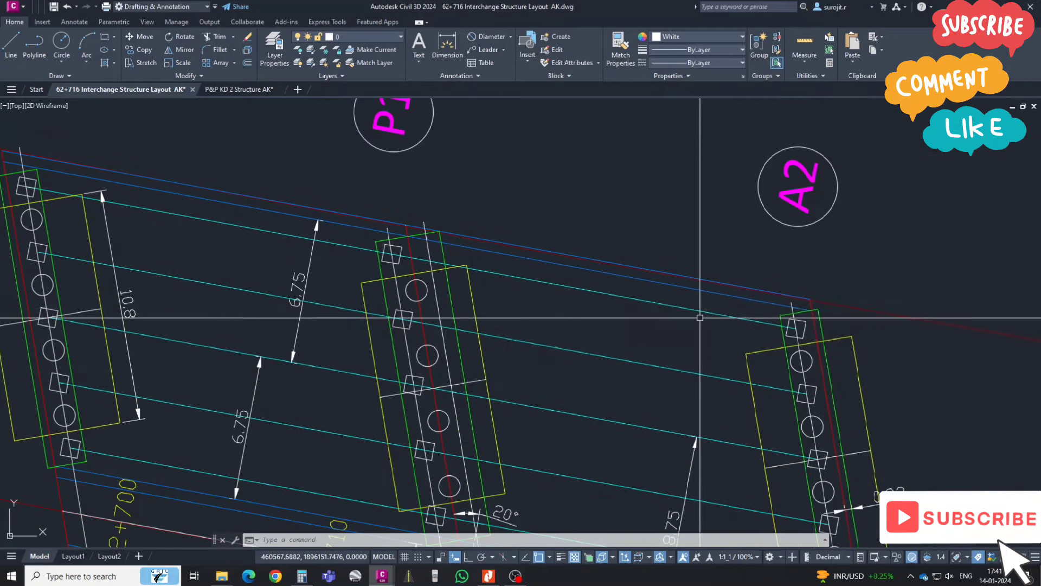
scroll(697, 325, "down", 3)
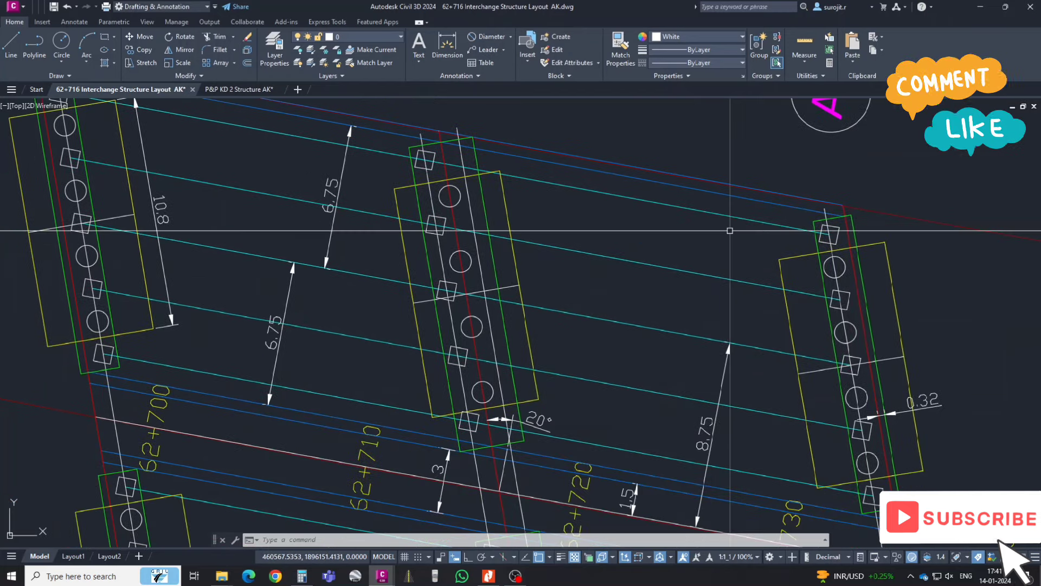
scroll(553, 312, "down", 3)
scroll(513, 309, "down", 1)
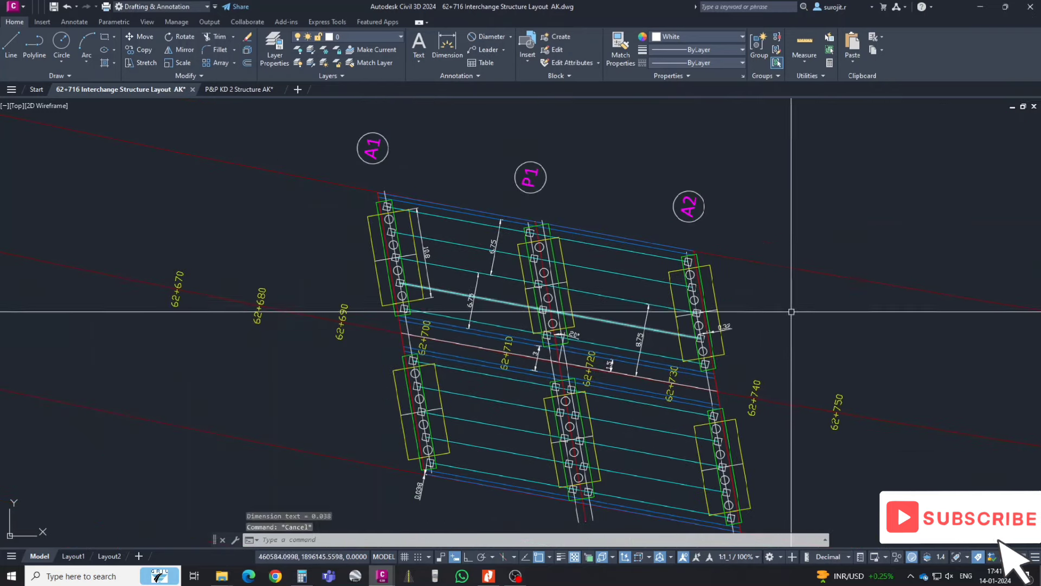
- Pan and zoom the view in toward pier P1
middle_click_drag(435, 487, 427, 442)
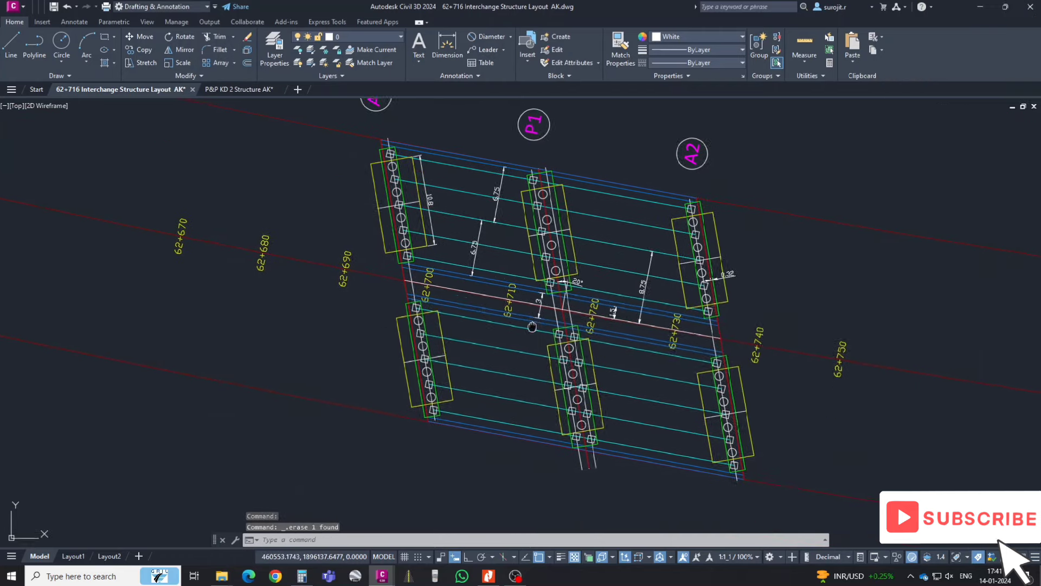
middle_click_drag(530, 321, 533, 335)
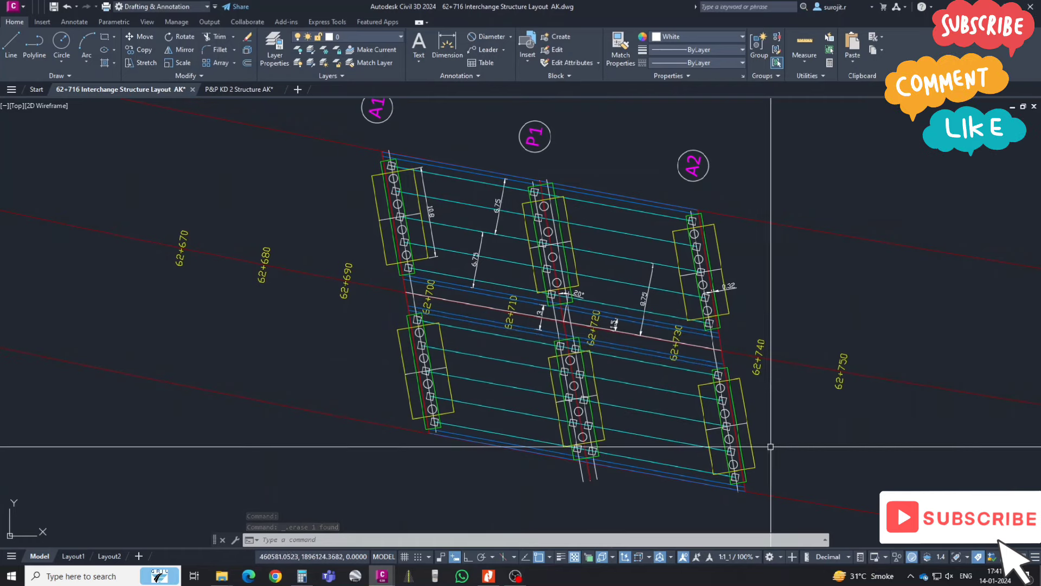
middle_click_drag(770, 442, 759, 421)
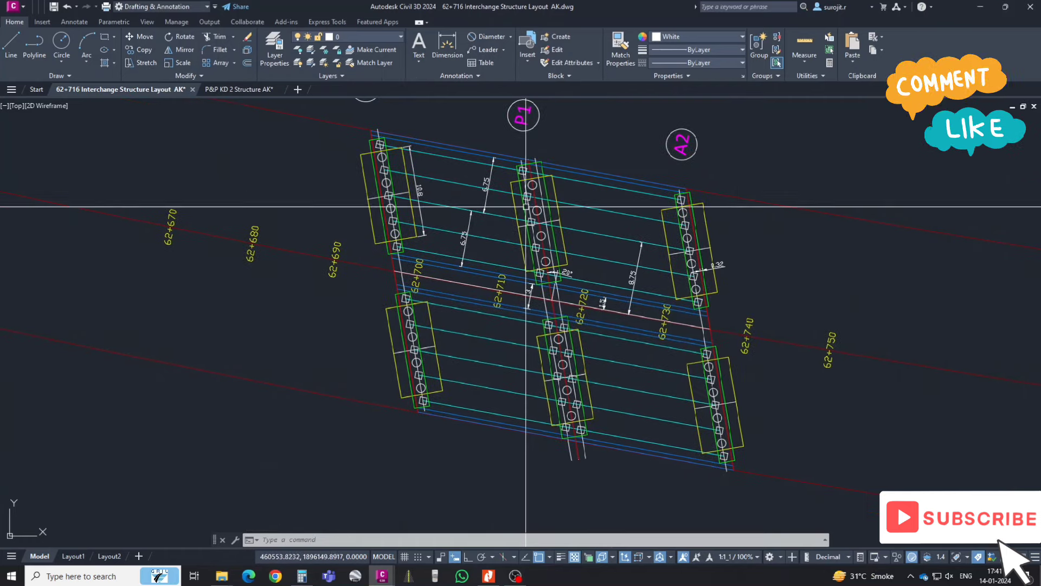
scroll(527, 174, "up", 4)
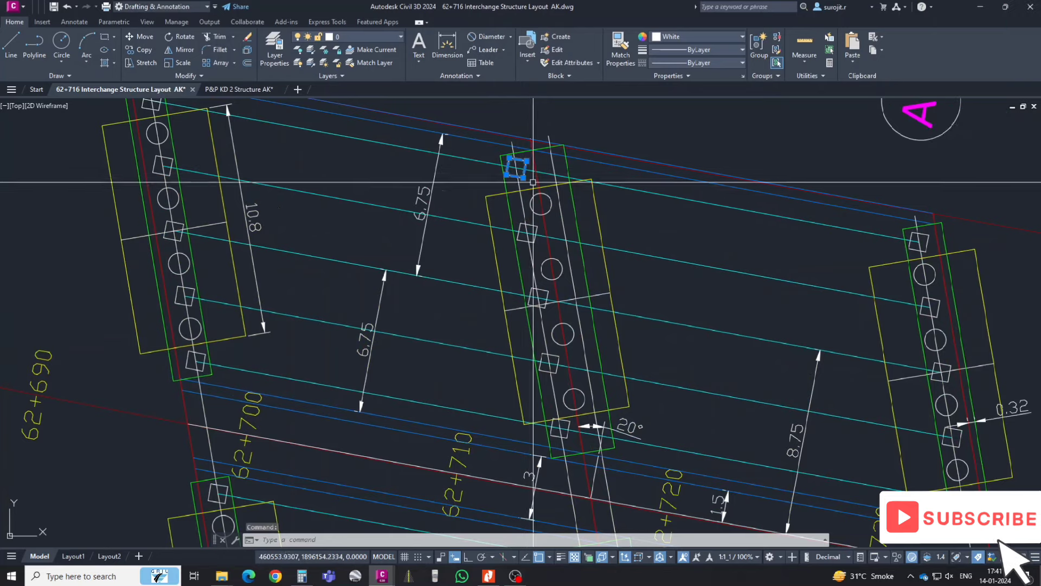
type("co")
- Copy P1's top bearing square to four positions down the pier
key("Return")
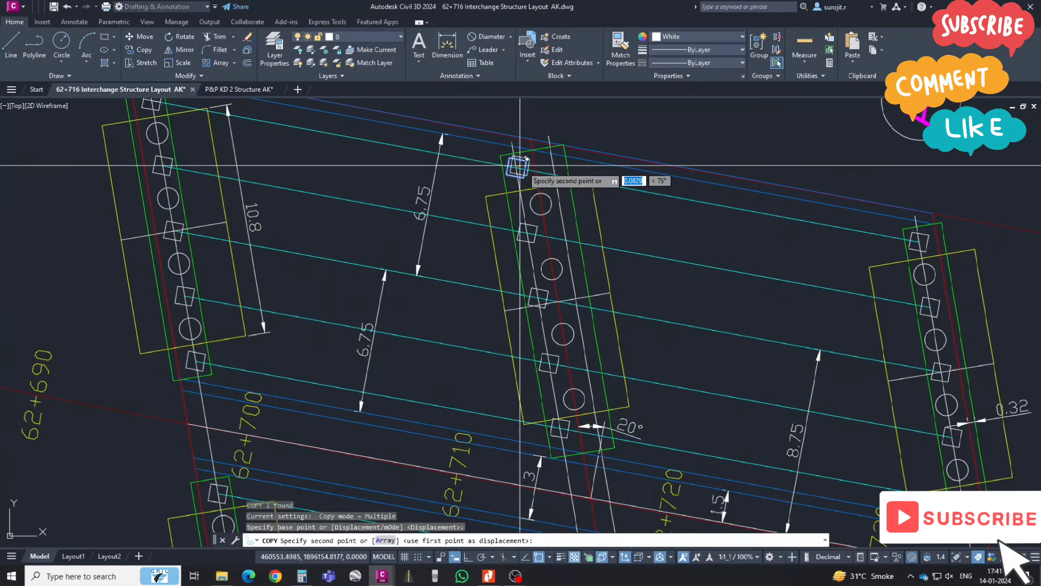
left_click(516, 168)
left_click(559, 175)
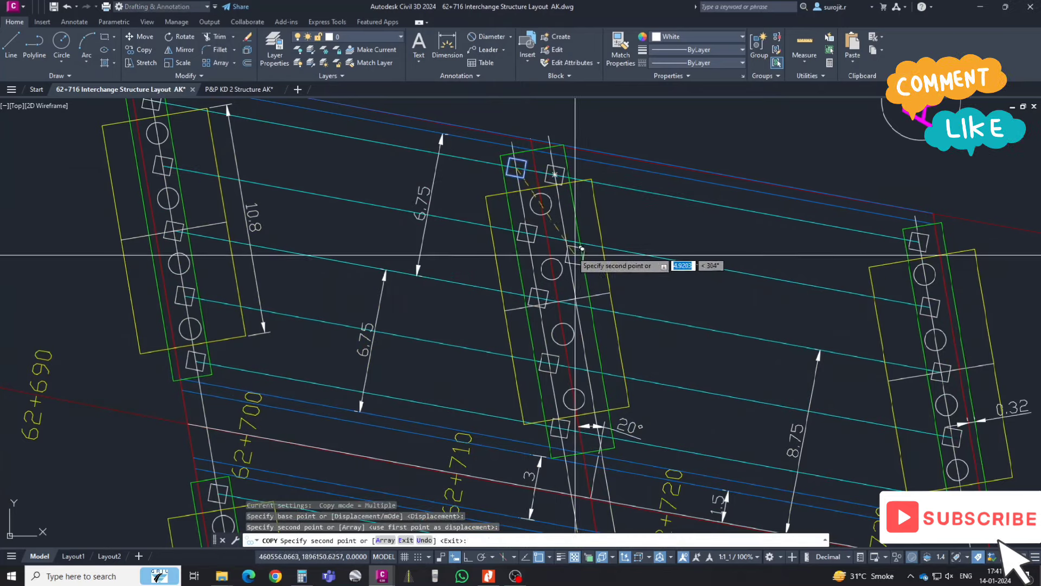
left_click(565, 238)
left_click(577, 305)
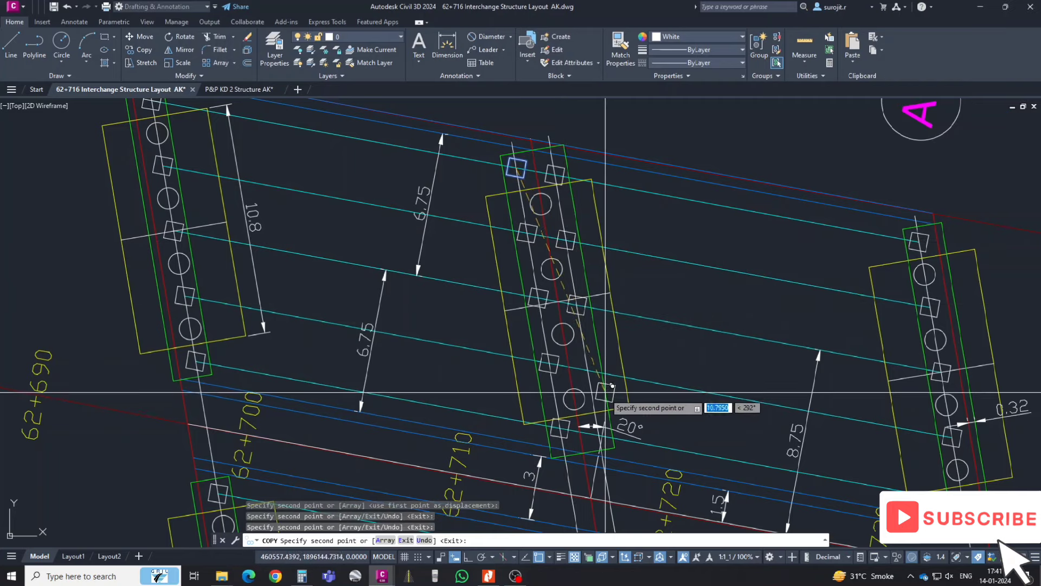
left_click(591, 372)
scroll(600, 367, "up", 4)
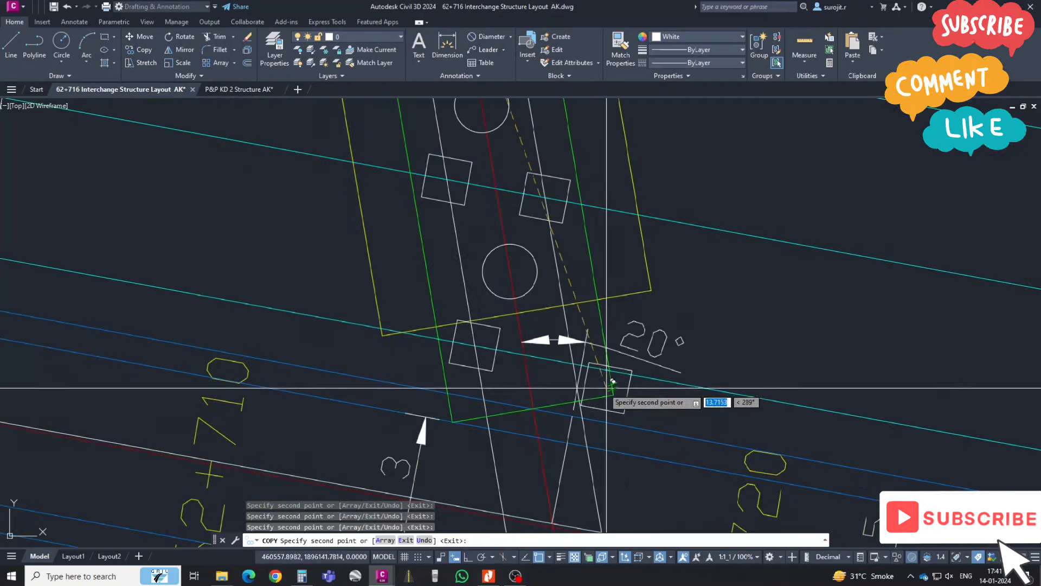
scroll(573, 362, "down", 2)
scroll(571, 353, "down", 3)
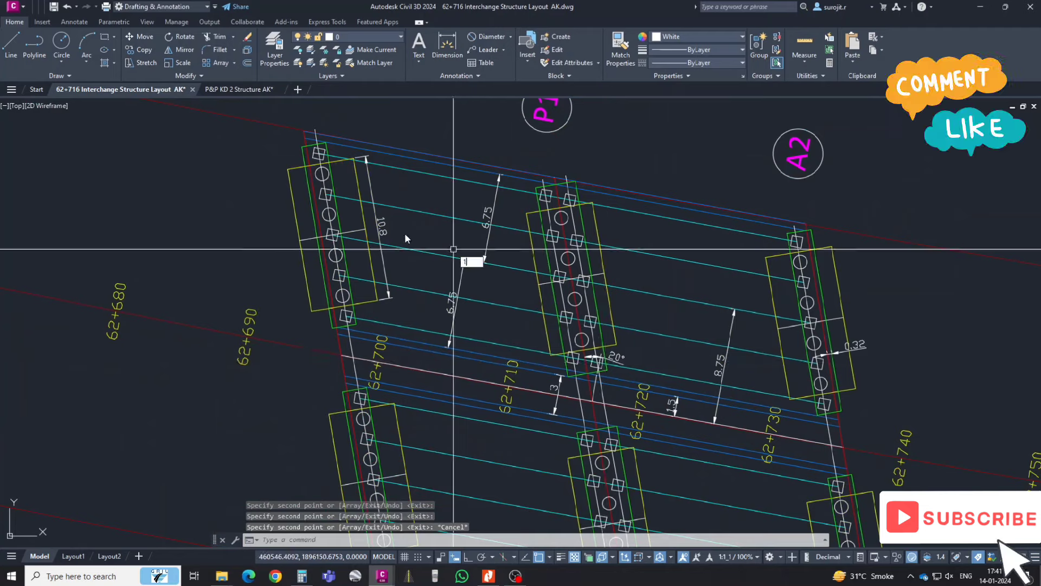
key("Escape")
type("dal")
key("Return")
- Add the first two 17.325 aligned span dimensions between bearings of the left piers
scroll(320, 196, "up", 3)
left_click(302, 189)
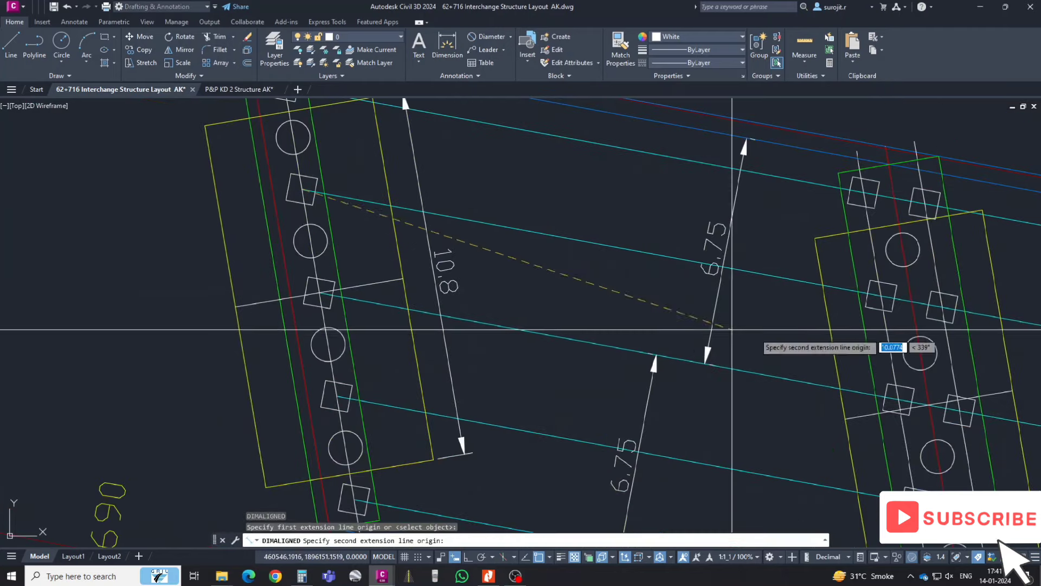
left_click(884, 294)
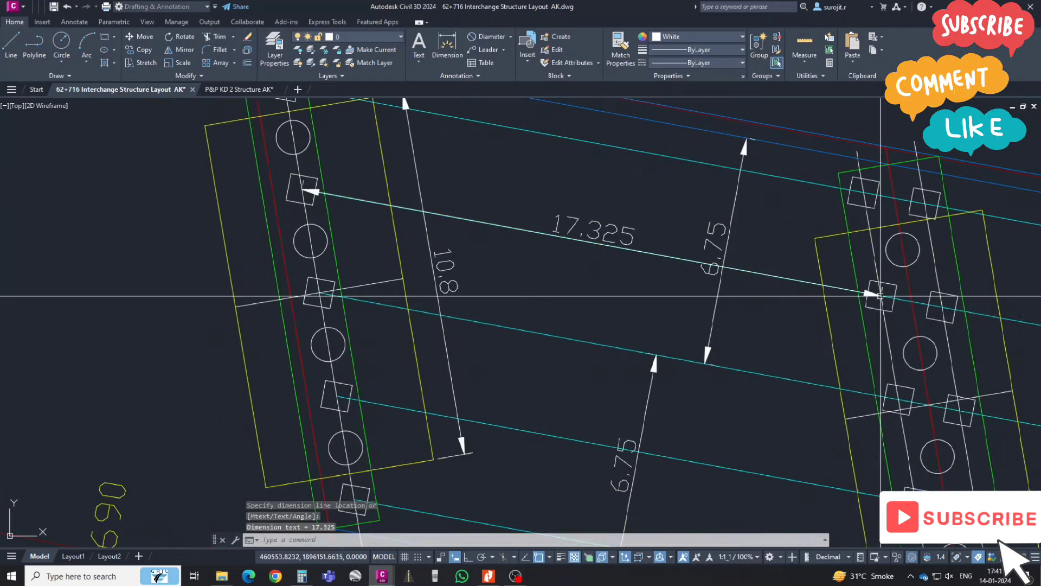
scroll(616, 374, "down", 2)
key("Return")
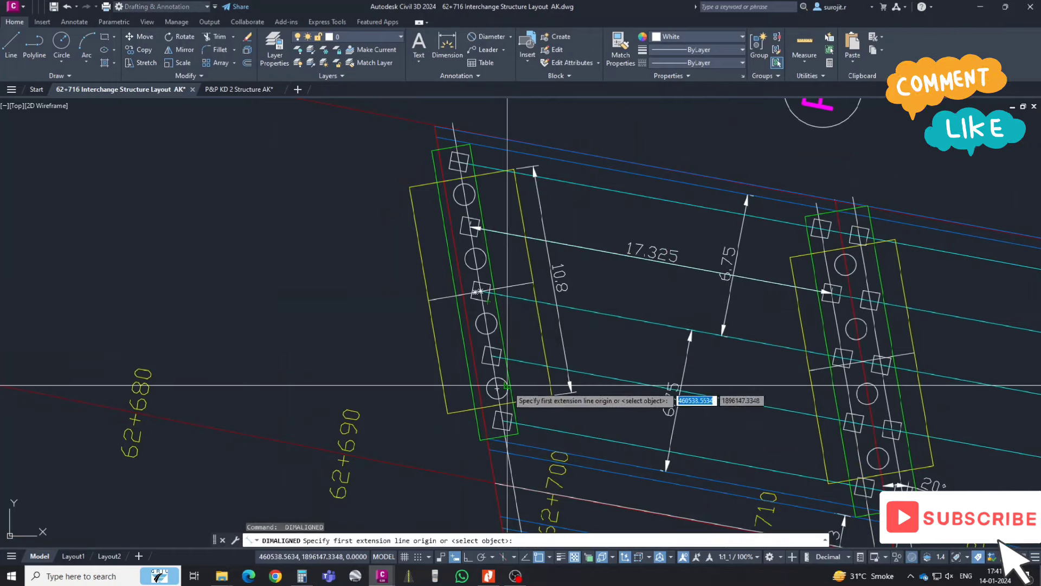
middle_click_drag(515, 403, 501, 280)
scroll(512, 285, "up", 4)
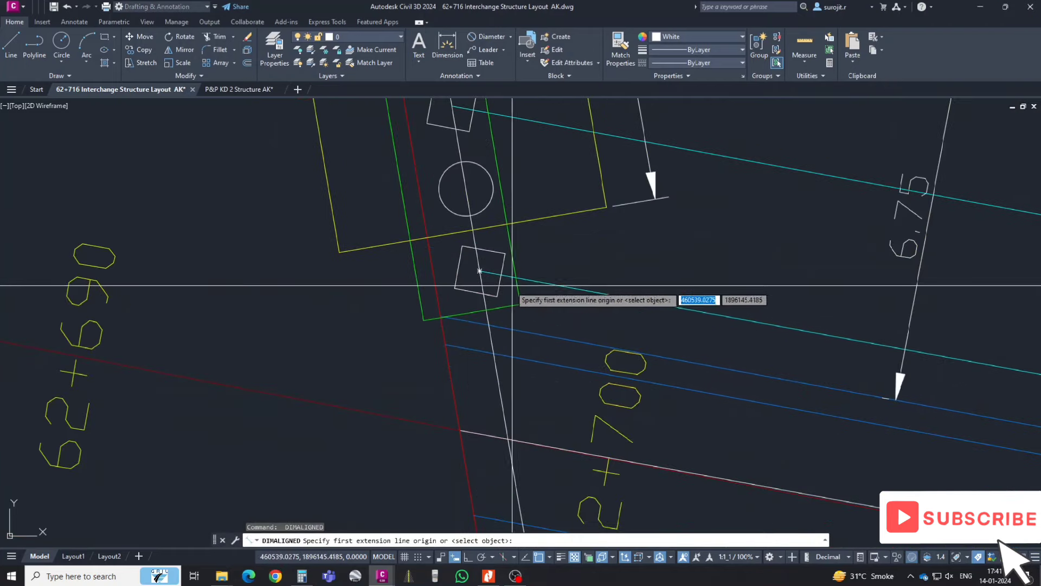
left_click(479, 272)
scroll(846, 332, "down", 2)
scroll(916, 352, "up", 2)
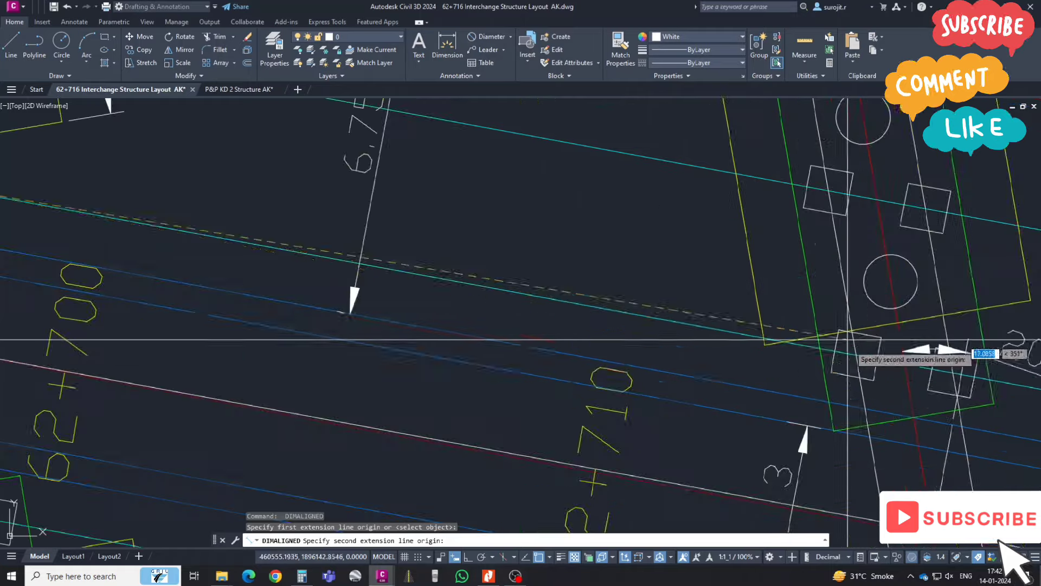
left_click(855, 355)
scroll(855, 355, "down", 2)
scroll(837, 344, "down", 3)
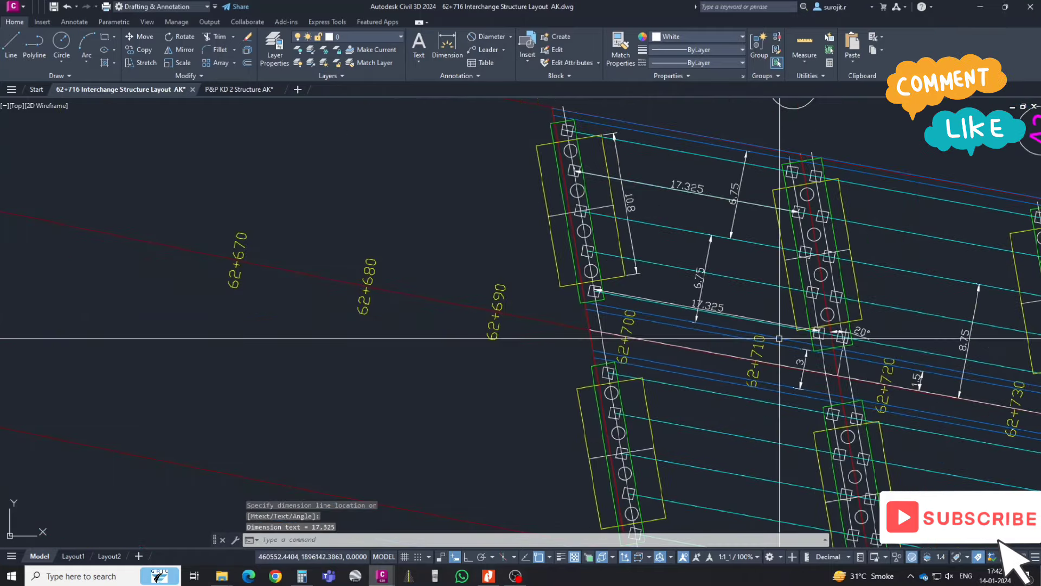
scroll(651, 350, "up", 2)
- Dimension the next span at 17.325, starting from the pier's top bearing
key("Return")
scroll(565, 226, "up", 3)
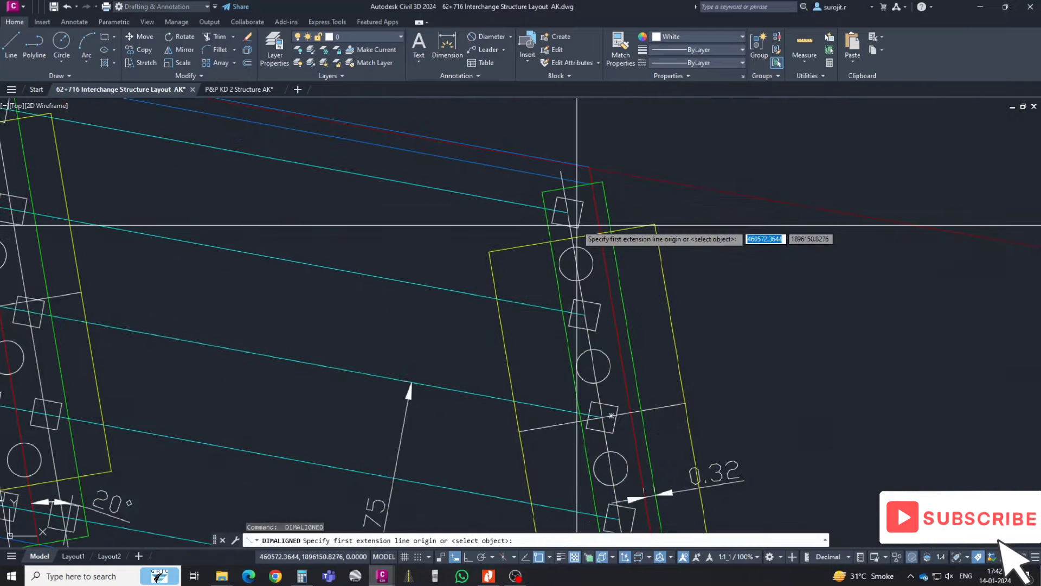
left_click(567, 212)
scroll(567, 213, "down", 2)
scroll(515, 274, "up", 1)
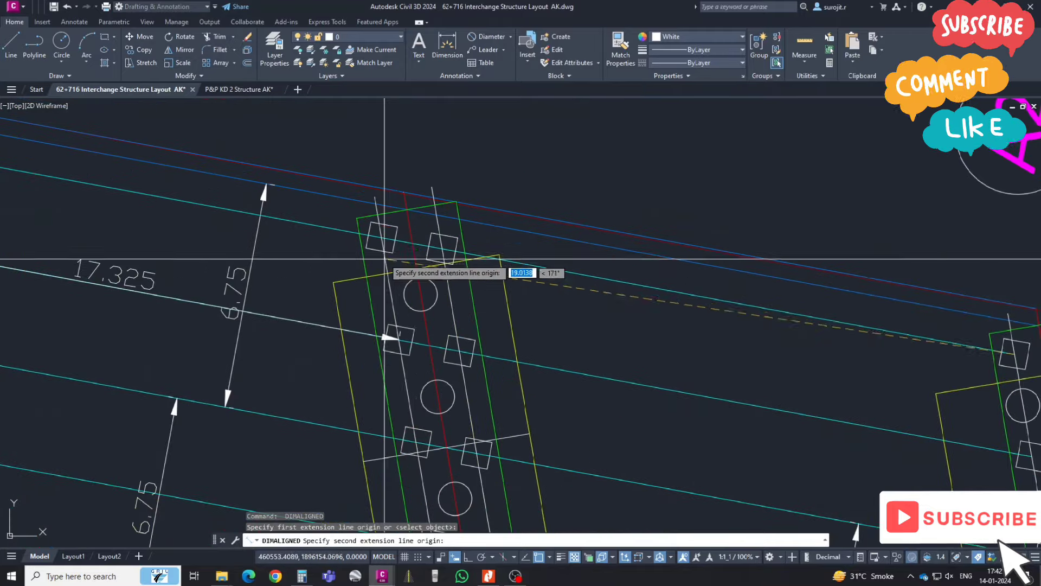
scroll(442, 249, "up", 1)
left_click(442, 249)
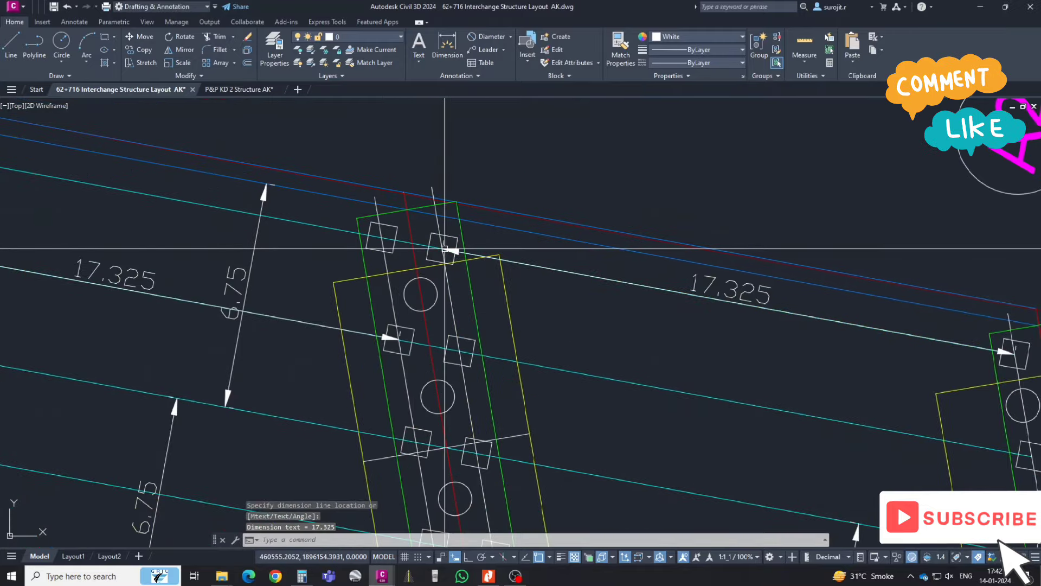
scroll(442, 248, "down", 3)
scroll(558, 448, "up", 2)
- Add two more 17.325 aligned dimensions from pier bearings to the next pier's bearings
key("Return")
scroll(558, 448, "up", 2)
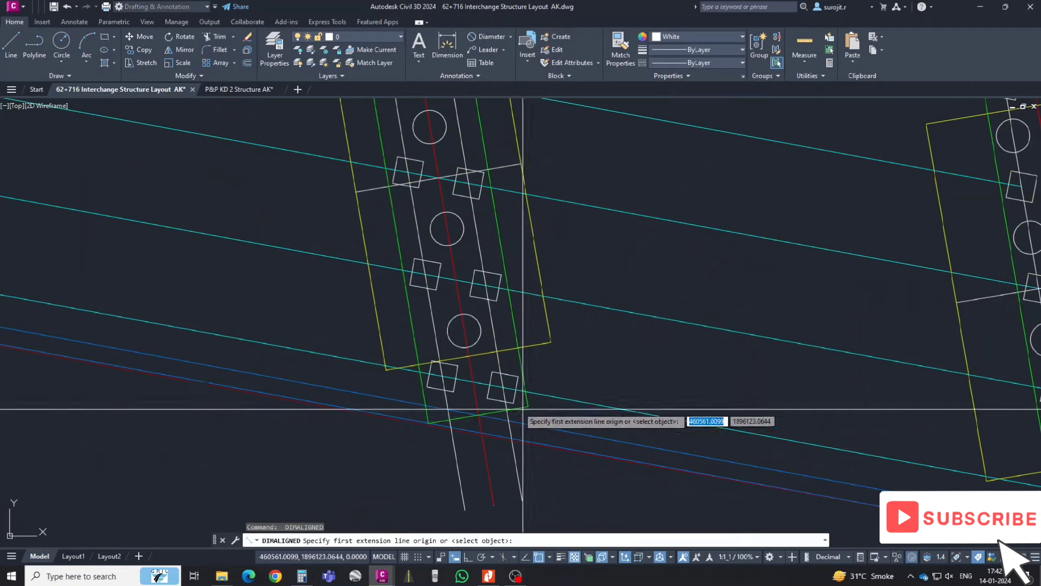
left_click(509, 389)
scroll(510, 390, "down", 2)
scroll(607, 420, "up", 1)
middle_click_drag(608, 421, 810, 388)
scroll(811, 388, "up", 3)
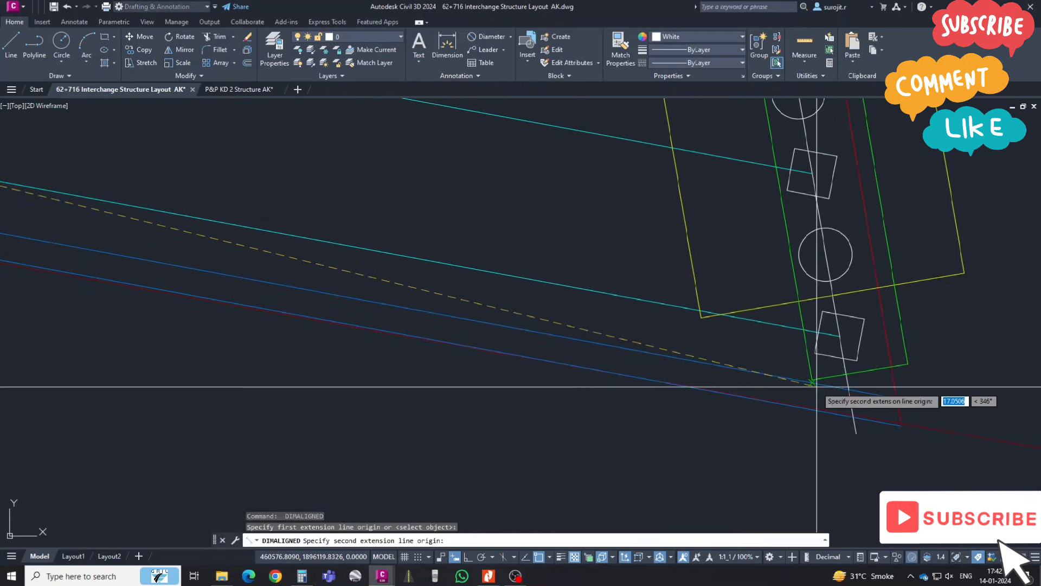
left_click(839, 336)
scroll(839, 337, "down", 2)
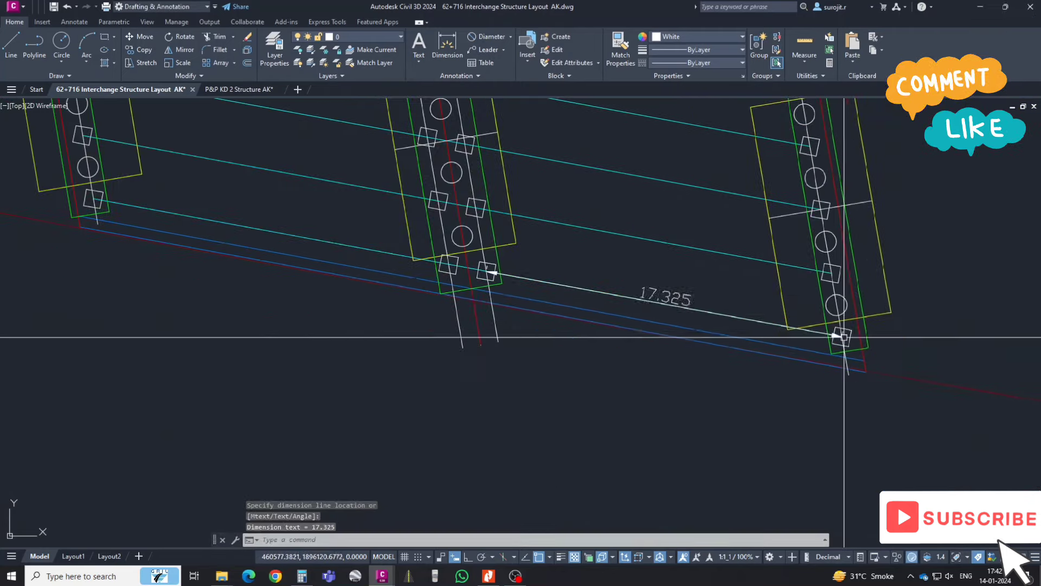
key("Return")
scroll(251, 298, "up", 2)
scroll(249, 277, "up", 2)
left_click(250, 277)
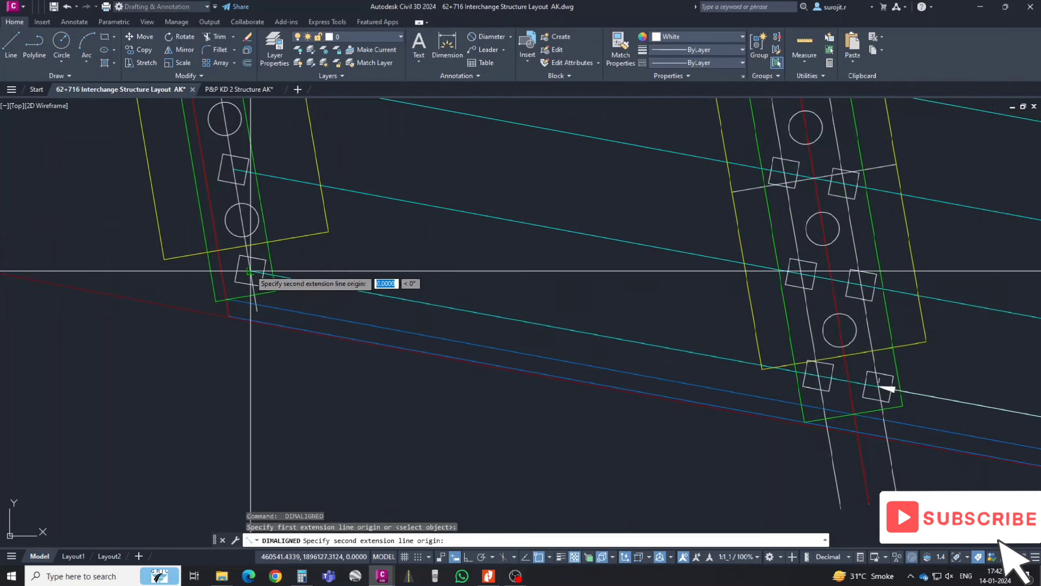
left_click(819, 373)
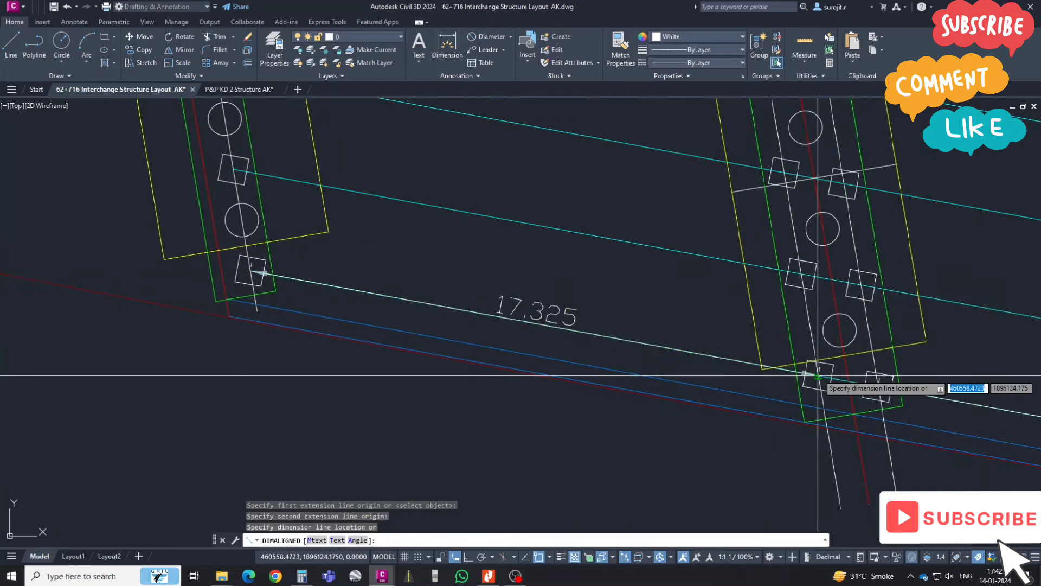
scroll(813, 367, "down", 3)
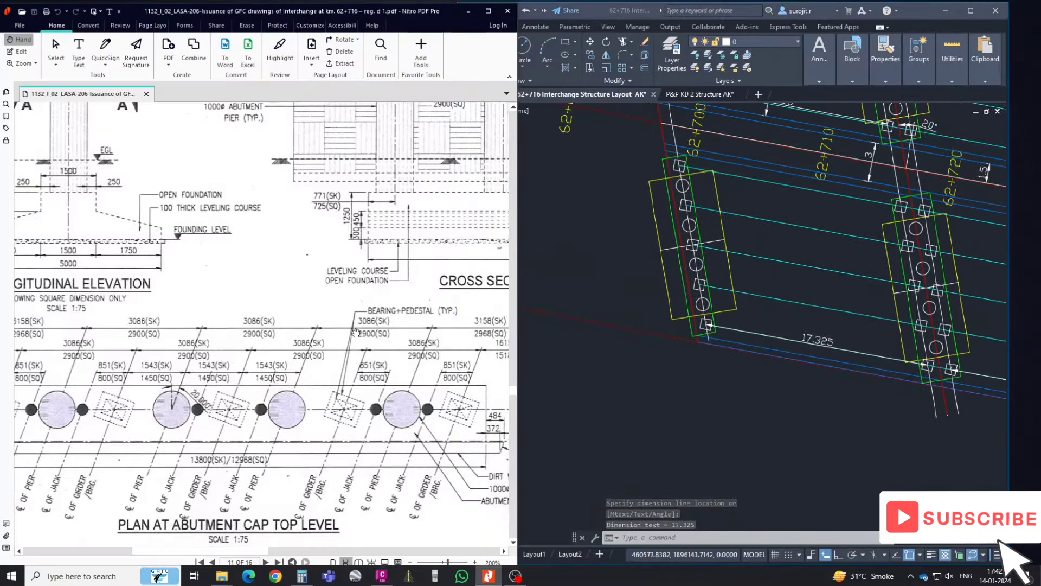
- Bring up page 1's longitudinal elevation with the Nitro PDF window maximized
scroll(356, 331, "down", 2, "ctrl")
scroll(369, 332, "up", 1)
scroll(379, 331, "up", 3)
scroll(389, 330, "up", 2)
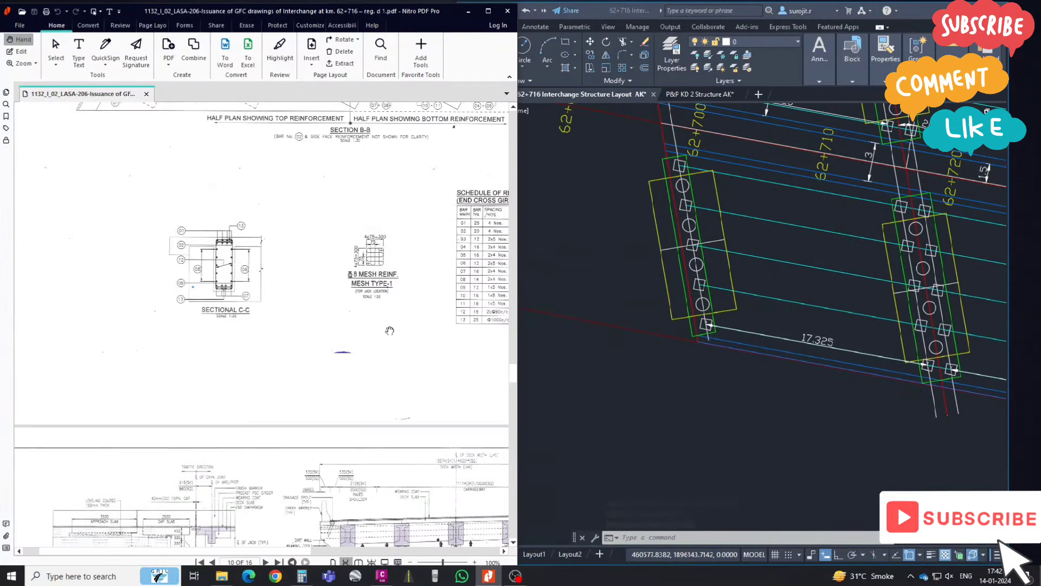
left_click_drag(514, 374, 491, 52)
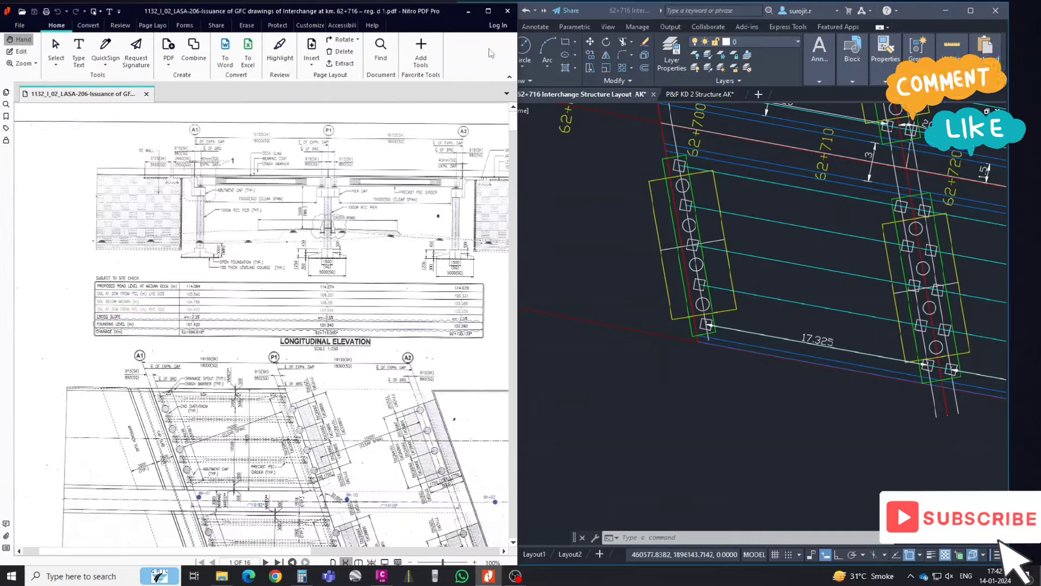
left_click(489, 12)
- Zoom in on the A1–P1 span figures 19155 and 915
scroll(361, 133, "up", 3, "ctrl")
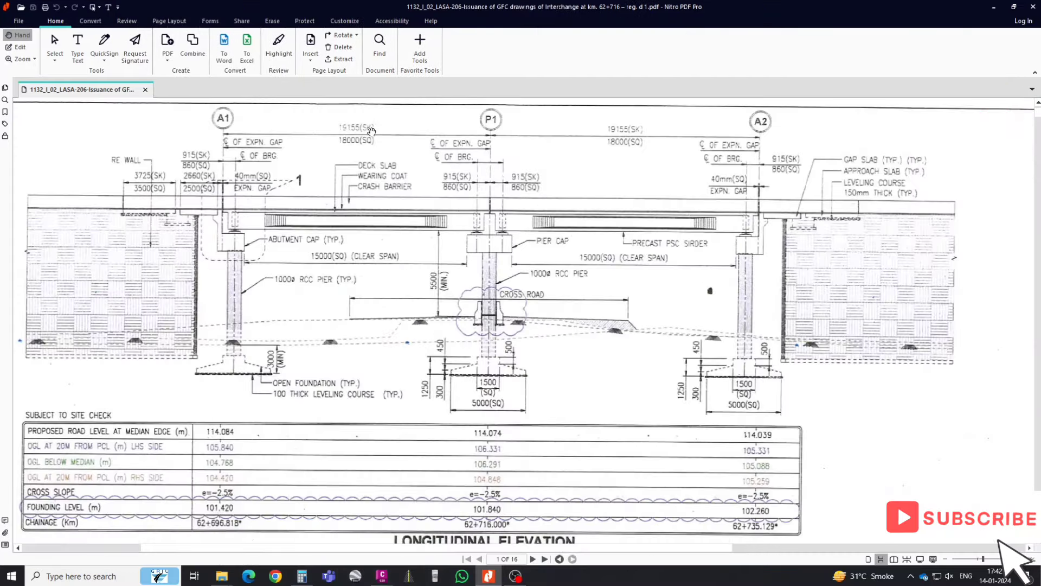
scroll(361, 133, "up", 1, "ctrl")
left_click_drag(361, 133, 480, 202)
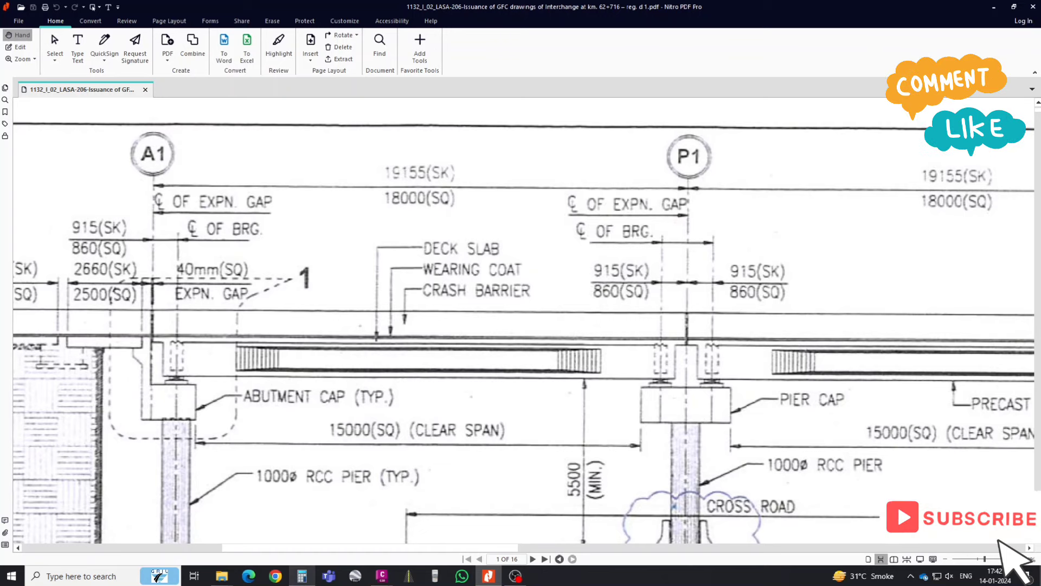
left_click(302, 576)
- Compute 19.155 − 0.915 − 0.915 = 17.325 in Calculator, then close it
type("19.")
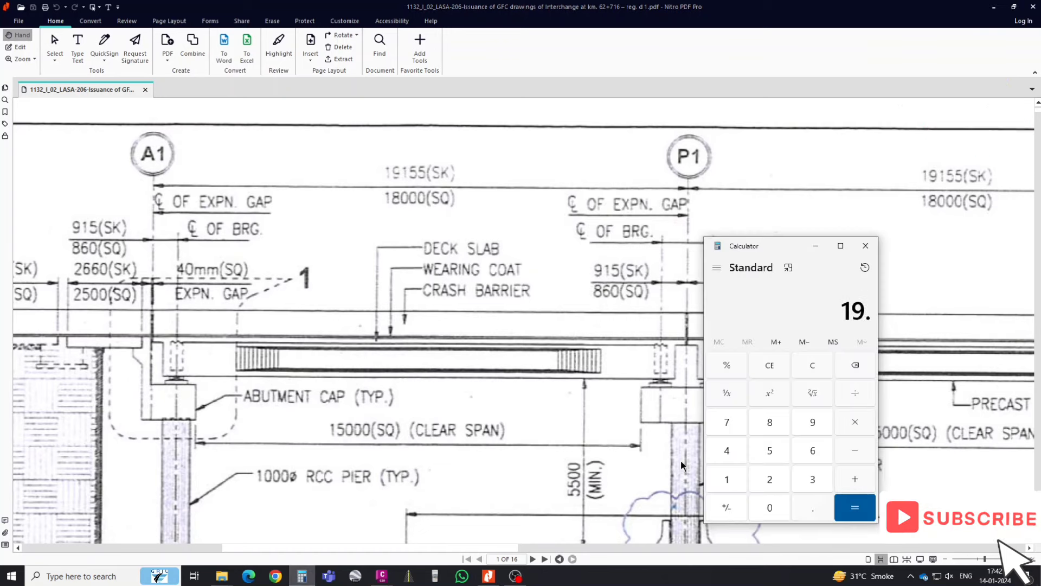
type("155")
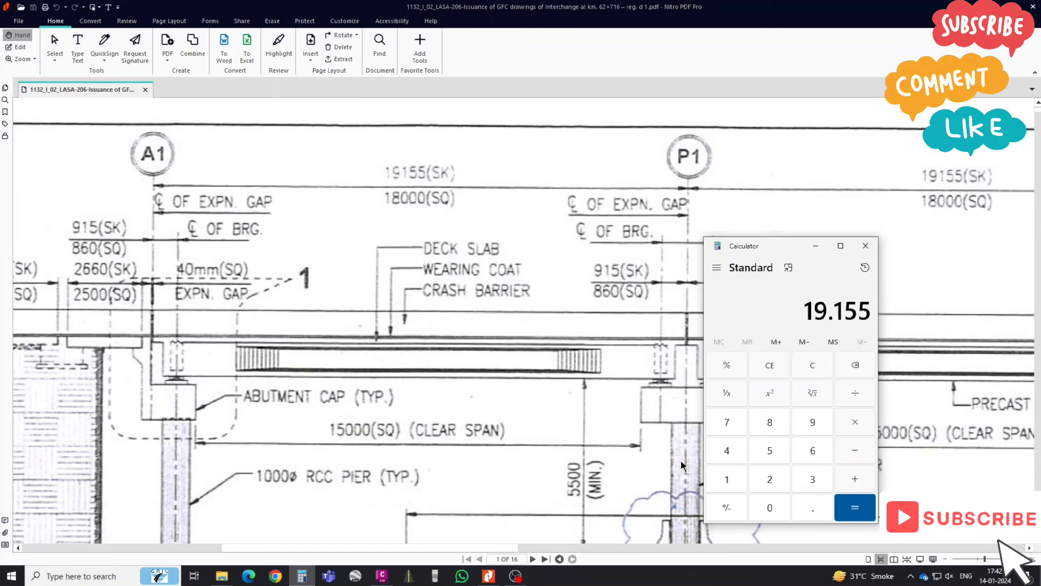
key("minus")
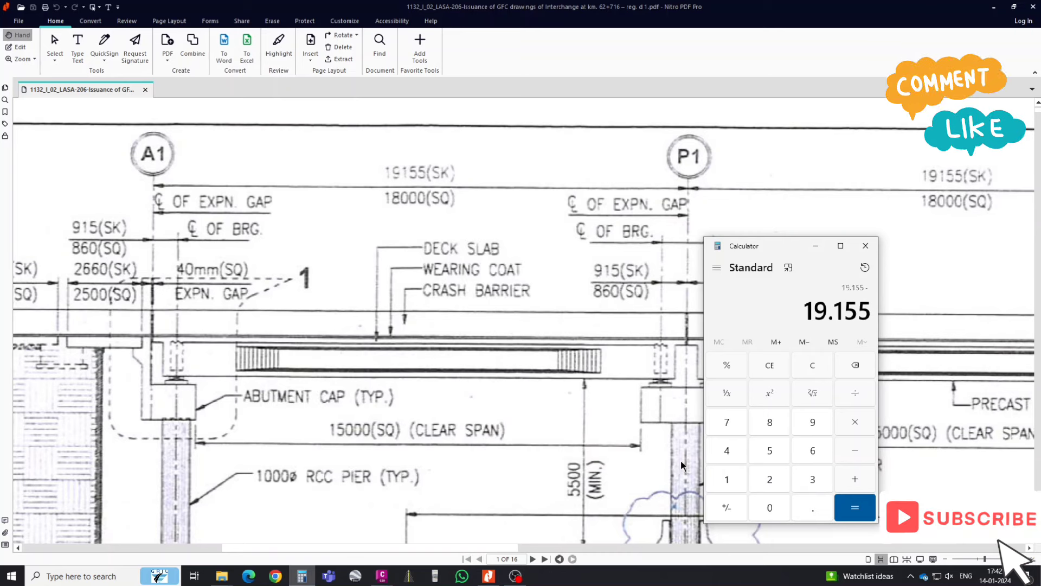
type(".")
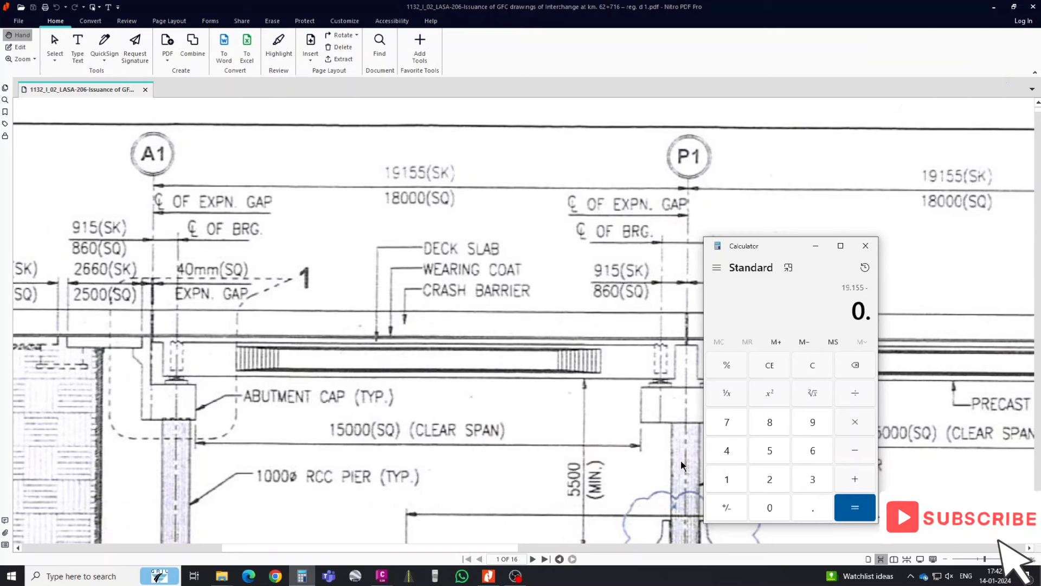
type("915")
key("Return")
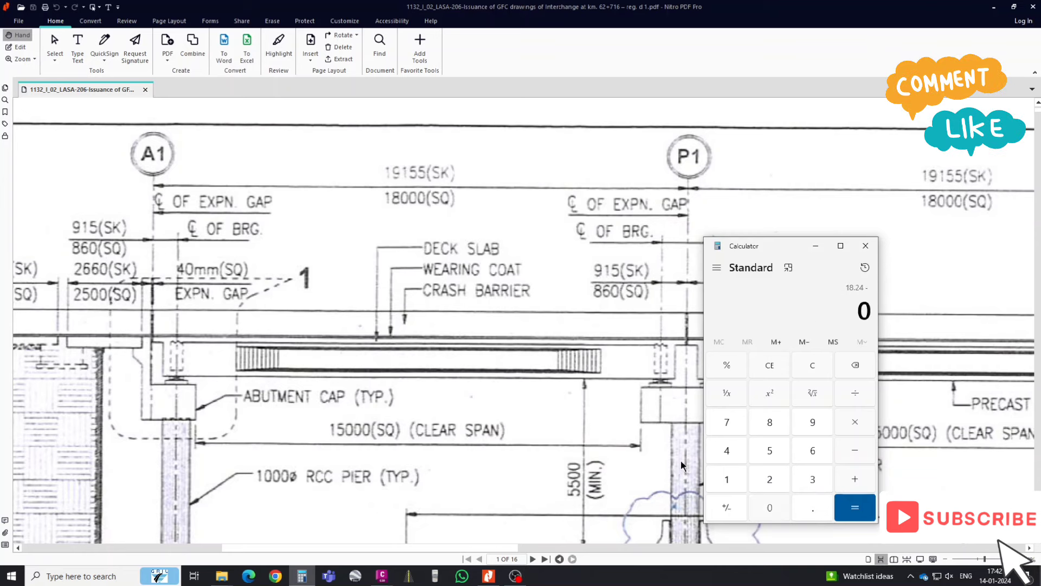
type(".915 =")
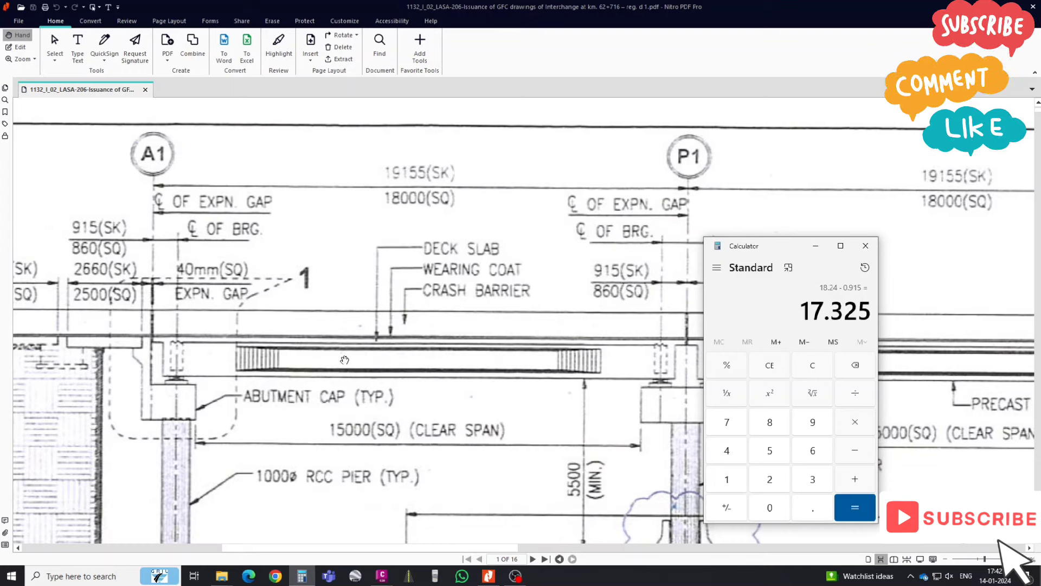
left_click(862, 247)
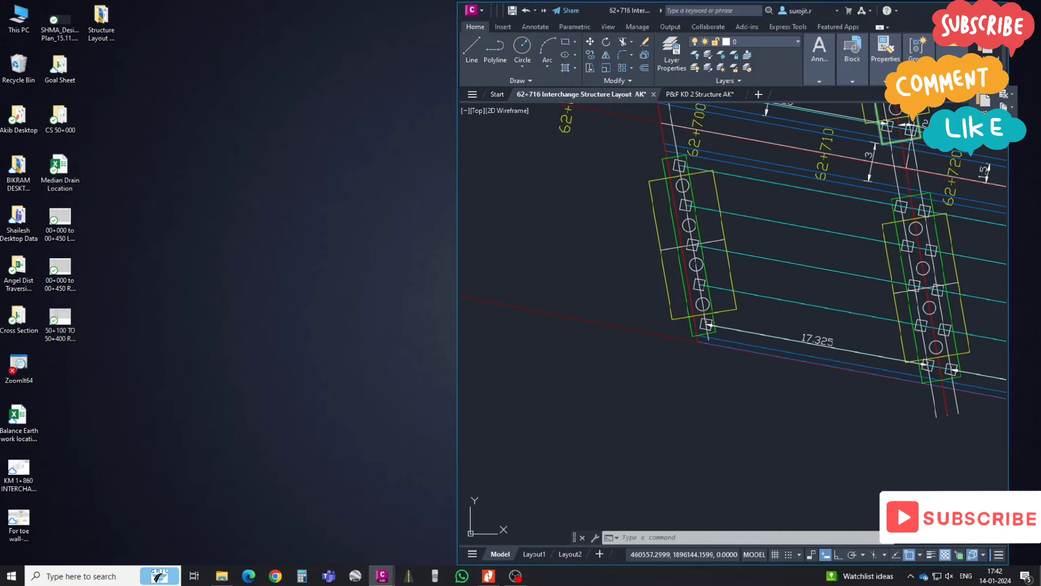
- Maximize AutoCAD and check the alignment line and 20° skew dimension across the layout
key("super+Up")
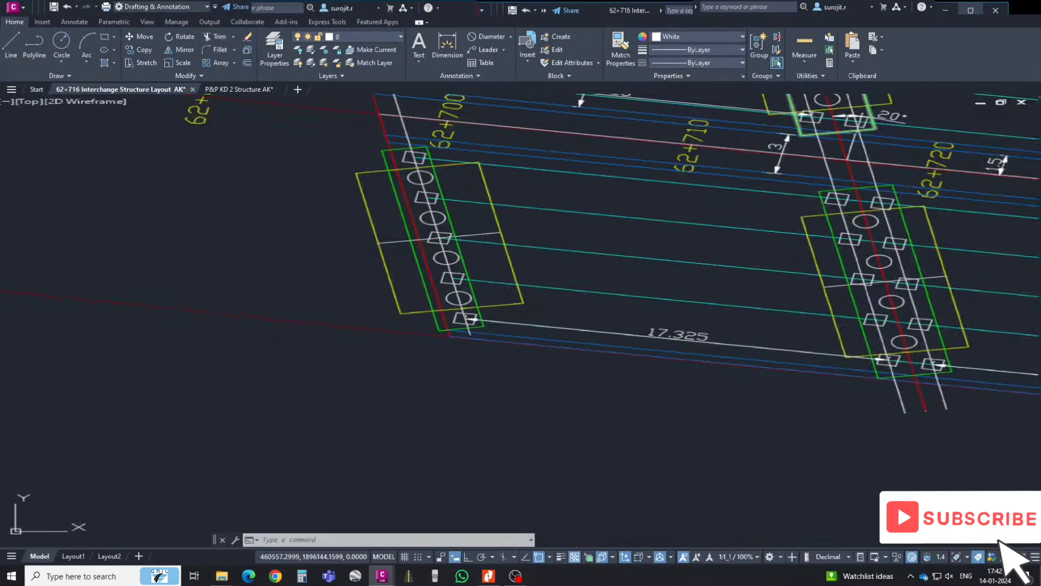
scroll(438, 346, "down", 3)
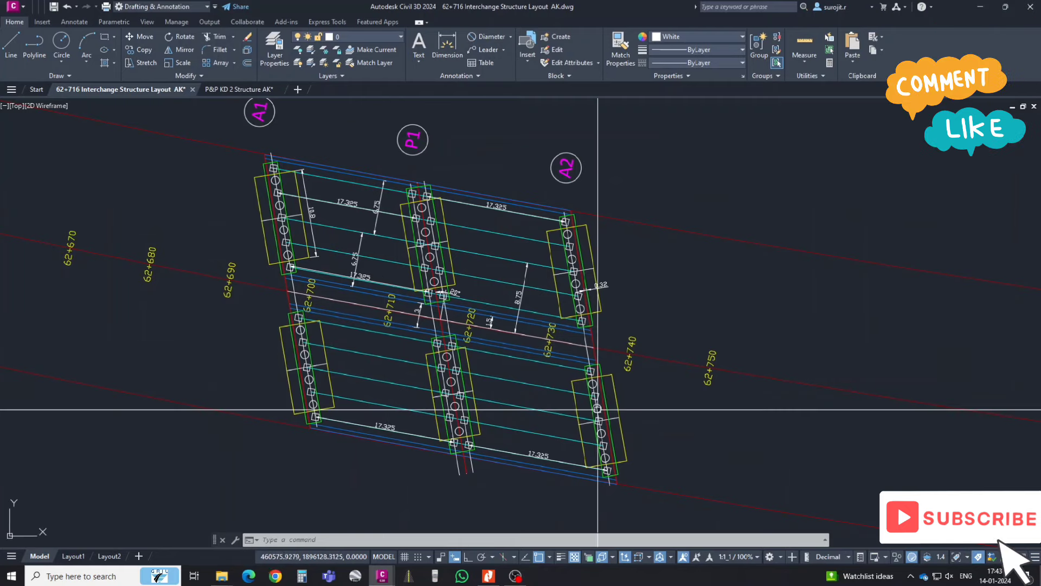
scroll(278, 291, "up", 3)
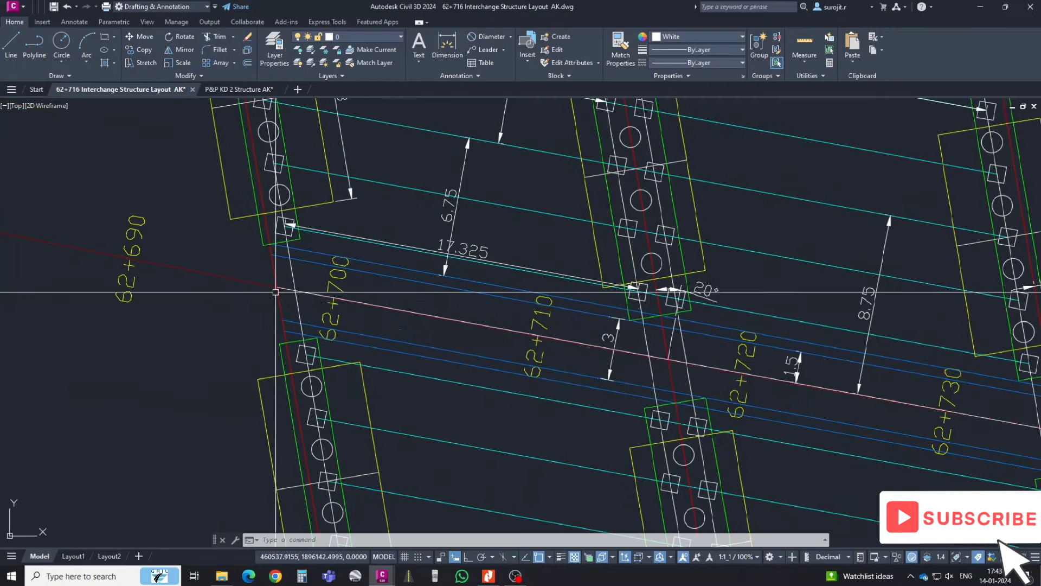
left_click(279, 291)
scroll(429, 333, "down", 5)
scroll(428, 333, "down", 2)
scroll(434, 342, "up", 2)
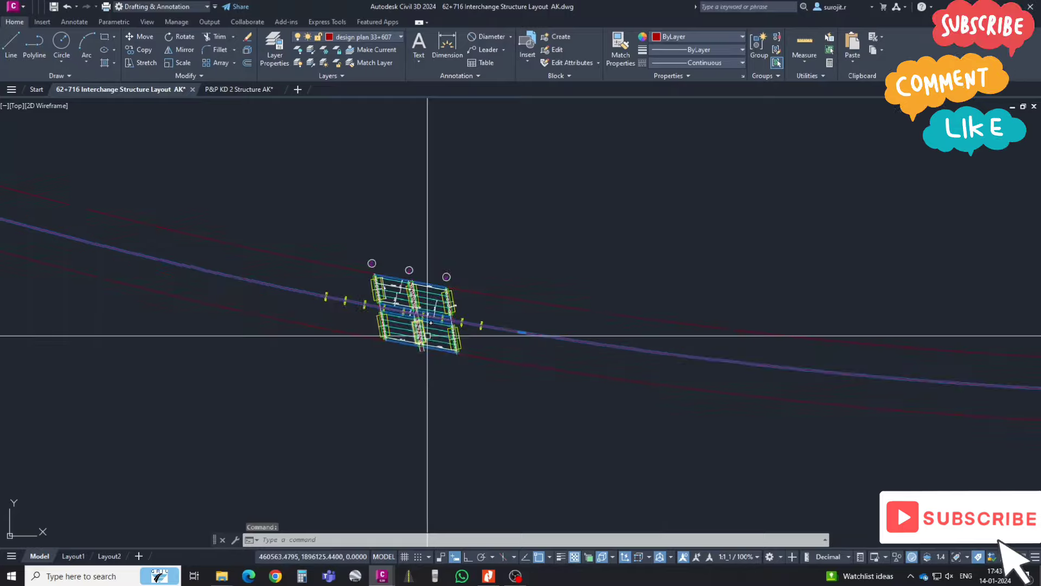
scroll(439, 344, "up", 3)
scroll(443, 346, "up", 2)
scroll(461, 347, "down", 1)
scroll(455, 326, "down", 3)
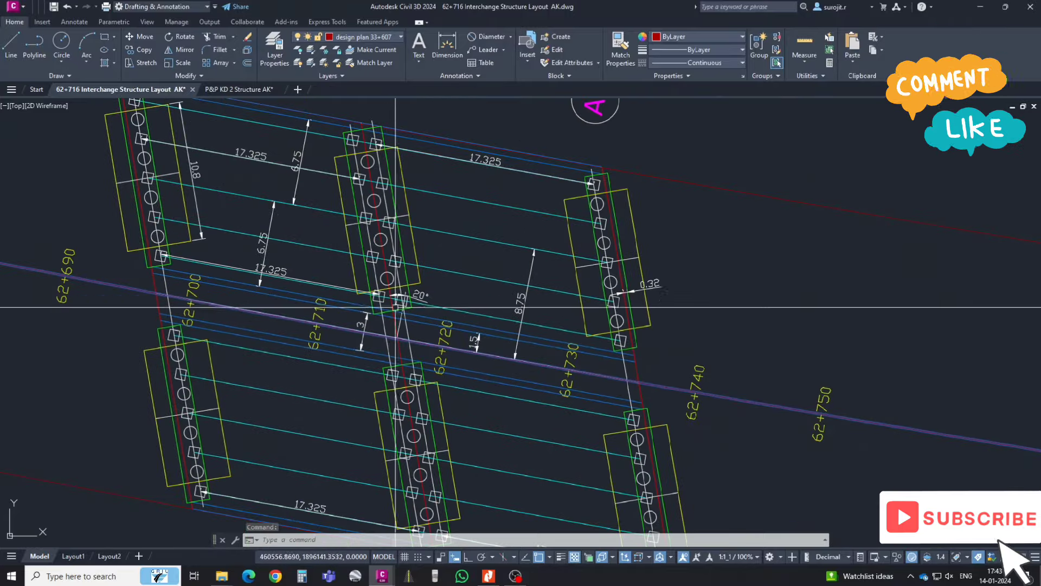
scroll(465, 295, "up", 3)
scroll(468, 295, "up", 1)
left_click(468, 295)
scroll(468, 295, "down", 4)
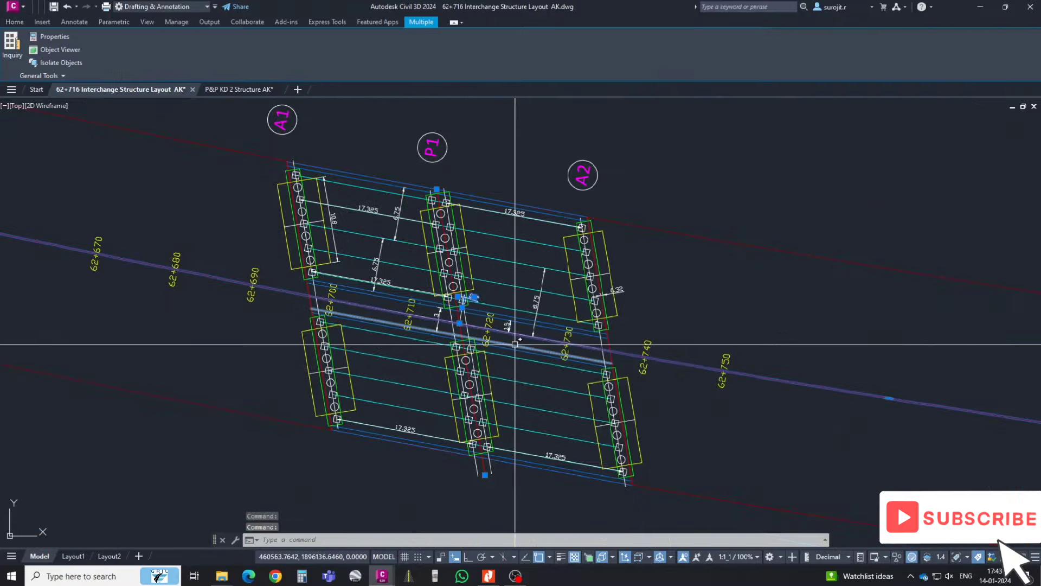
key("Escape")
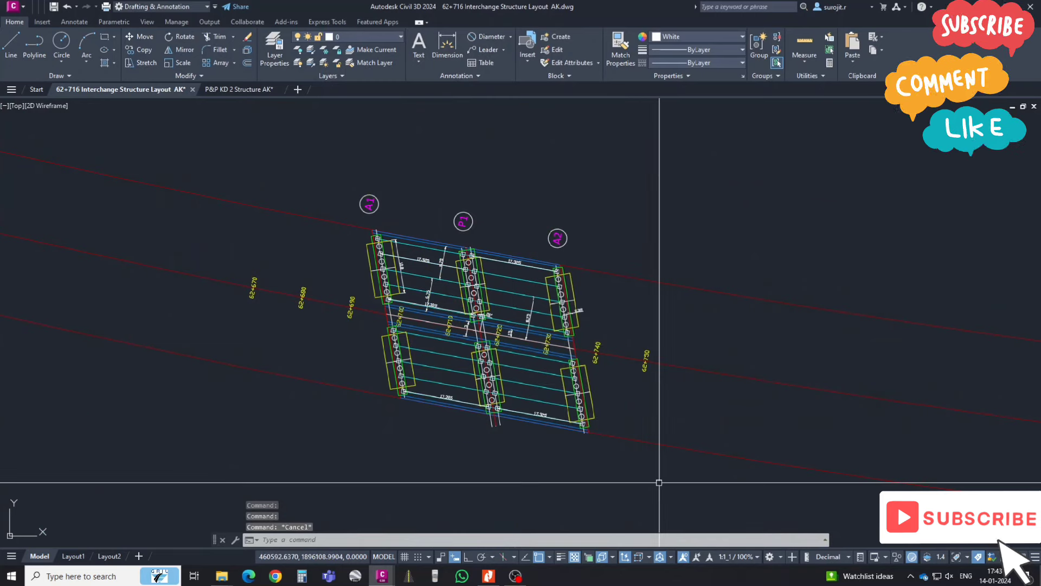